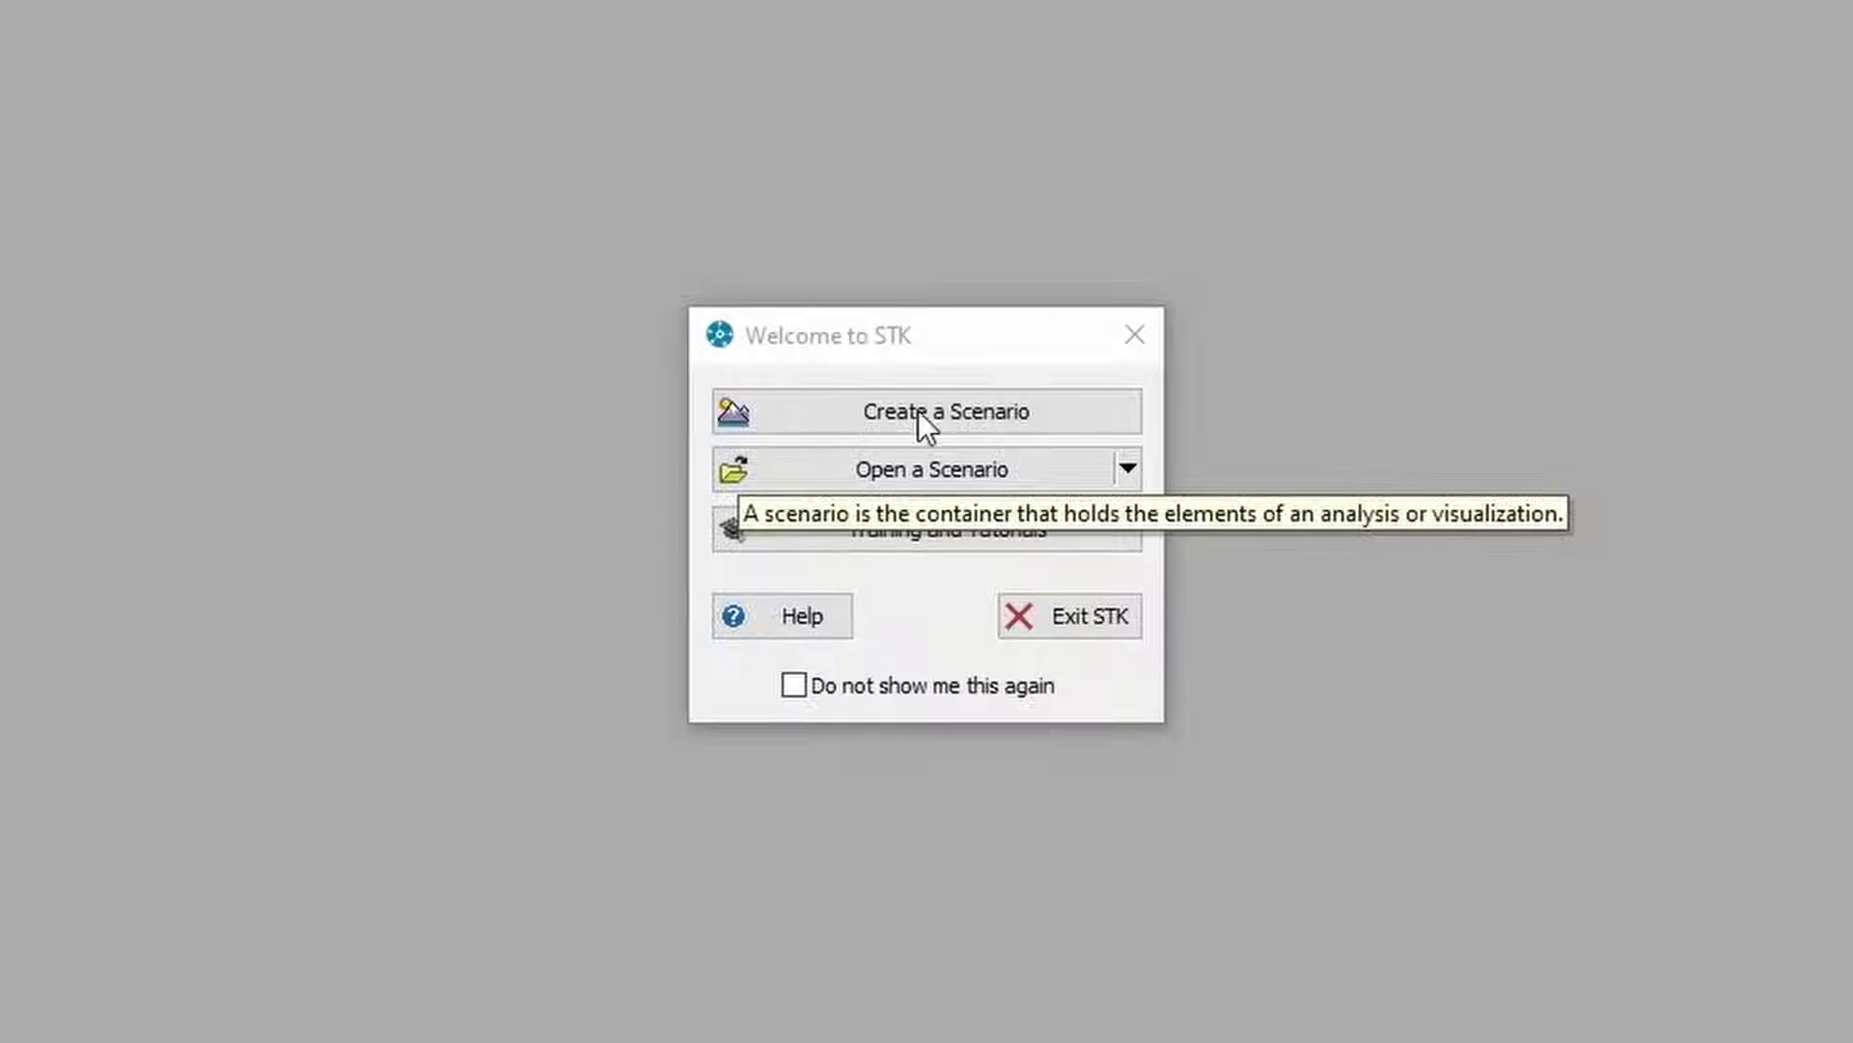
# Create a new scenario named AccessesReportsGraphs and save it as AccessesReportsGraphs.sc in its own scenario folder
pyautogui.click(952, 414)
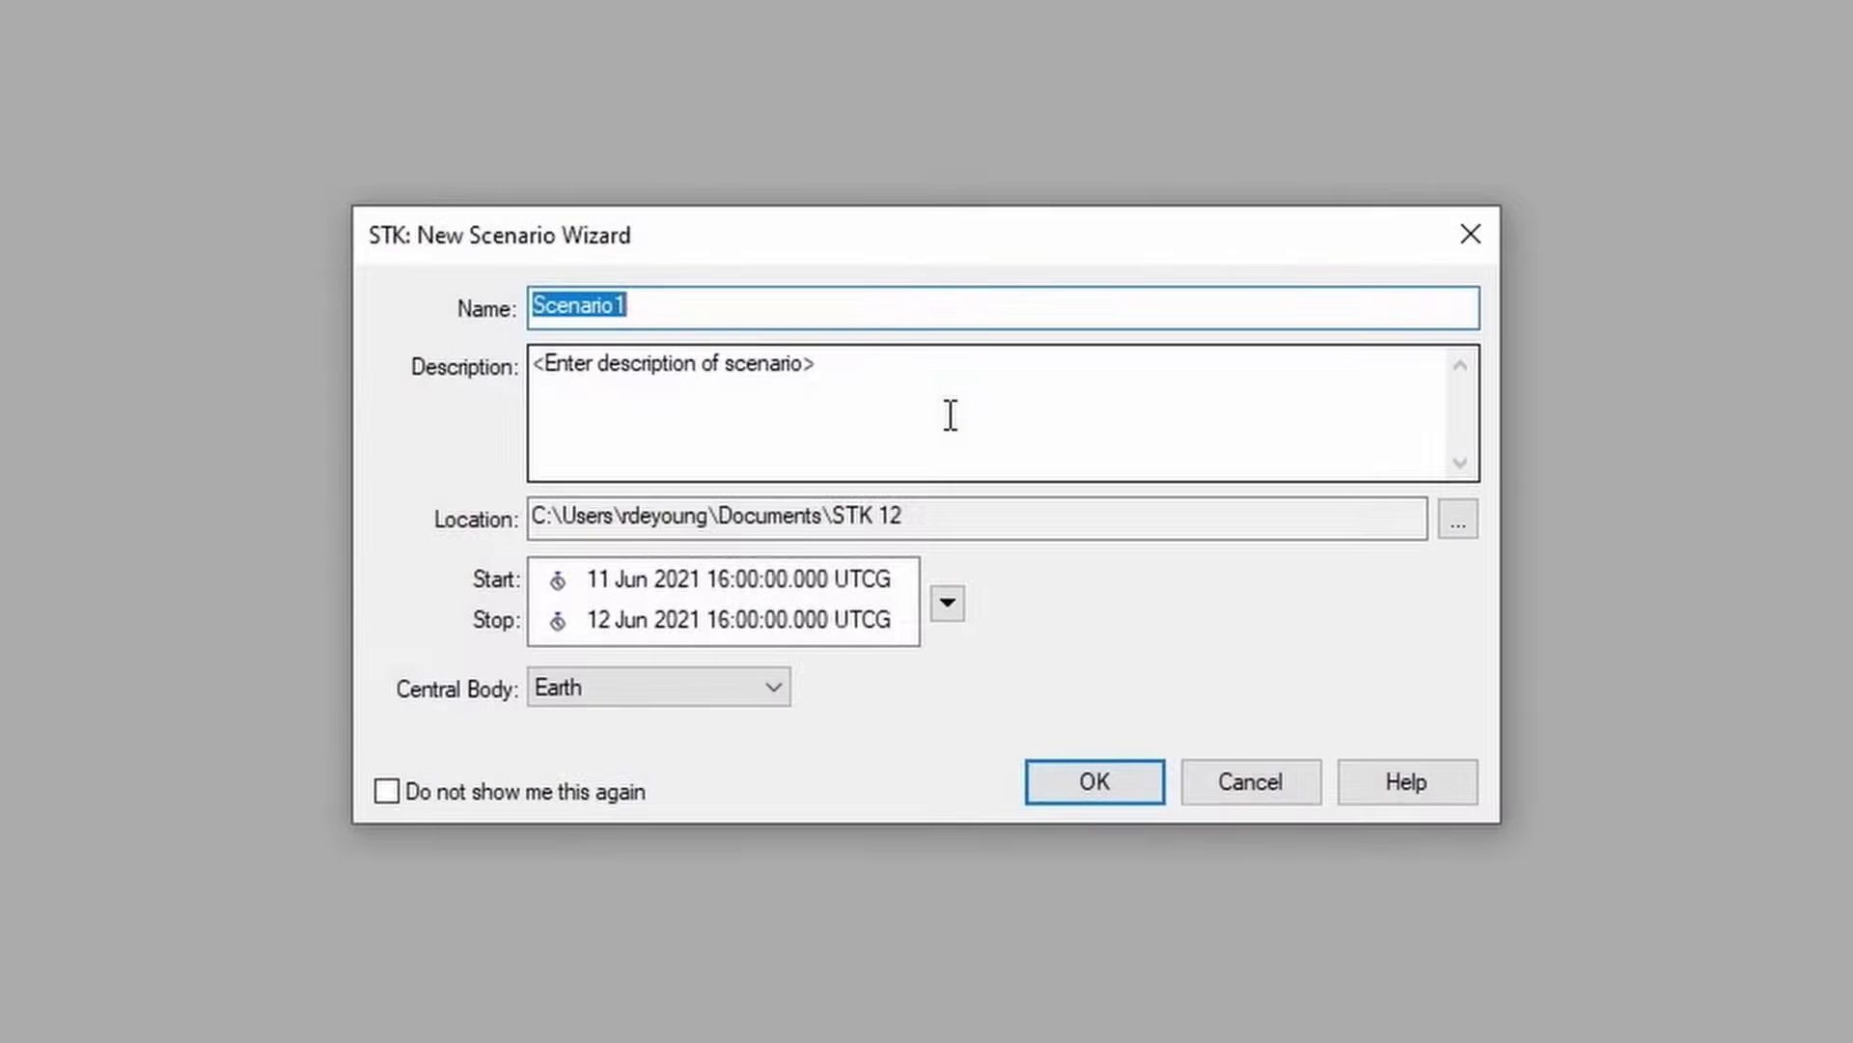
pyautogui.write('A')
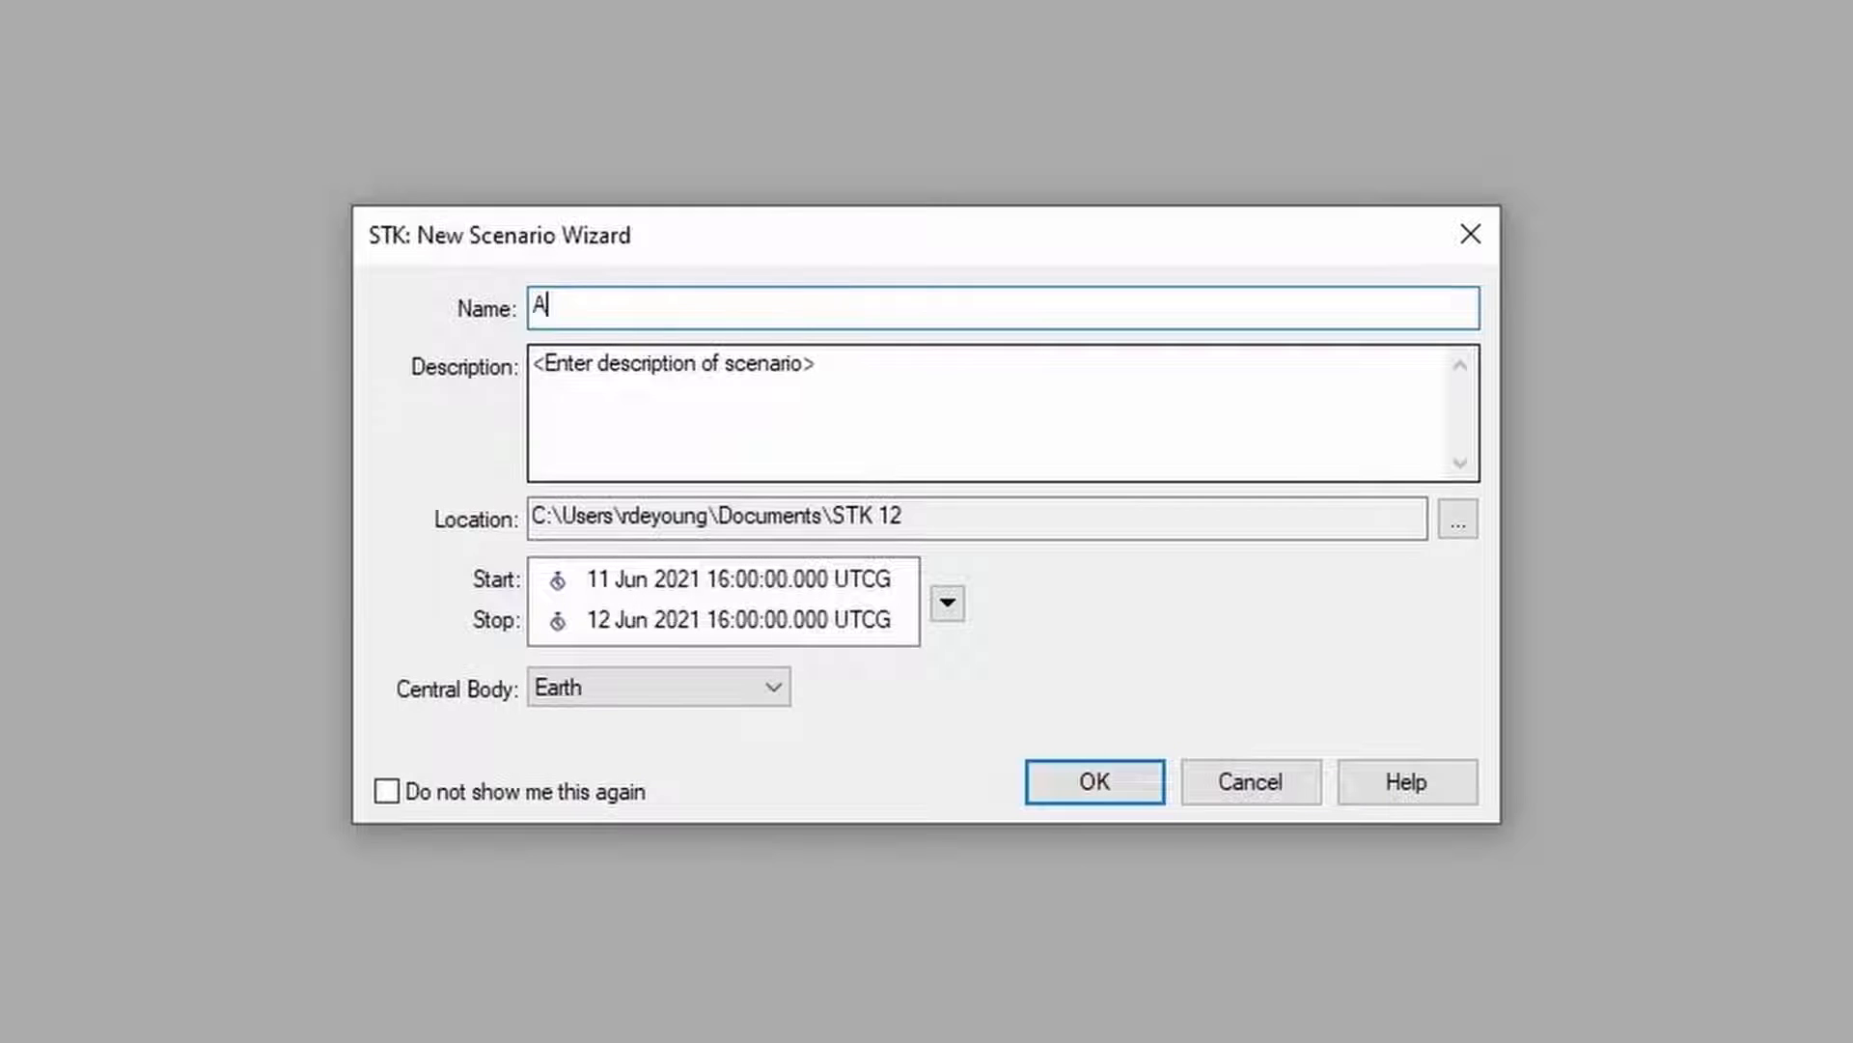
pyautogui.write('ccessesReports')
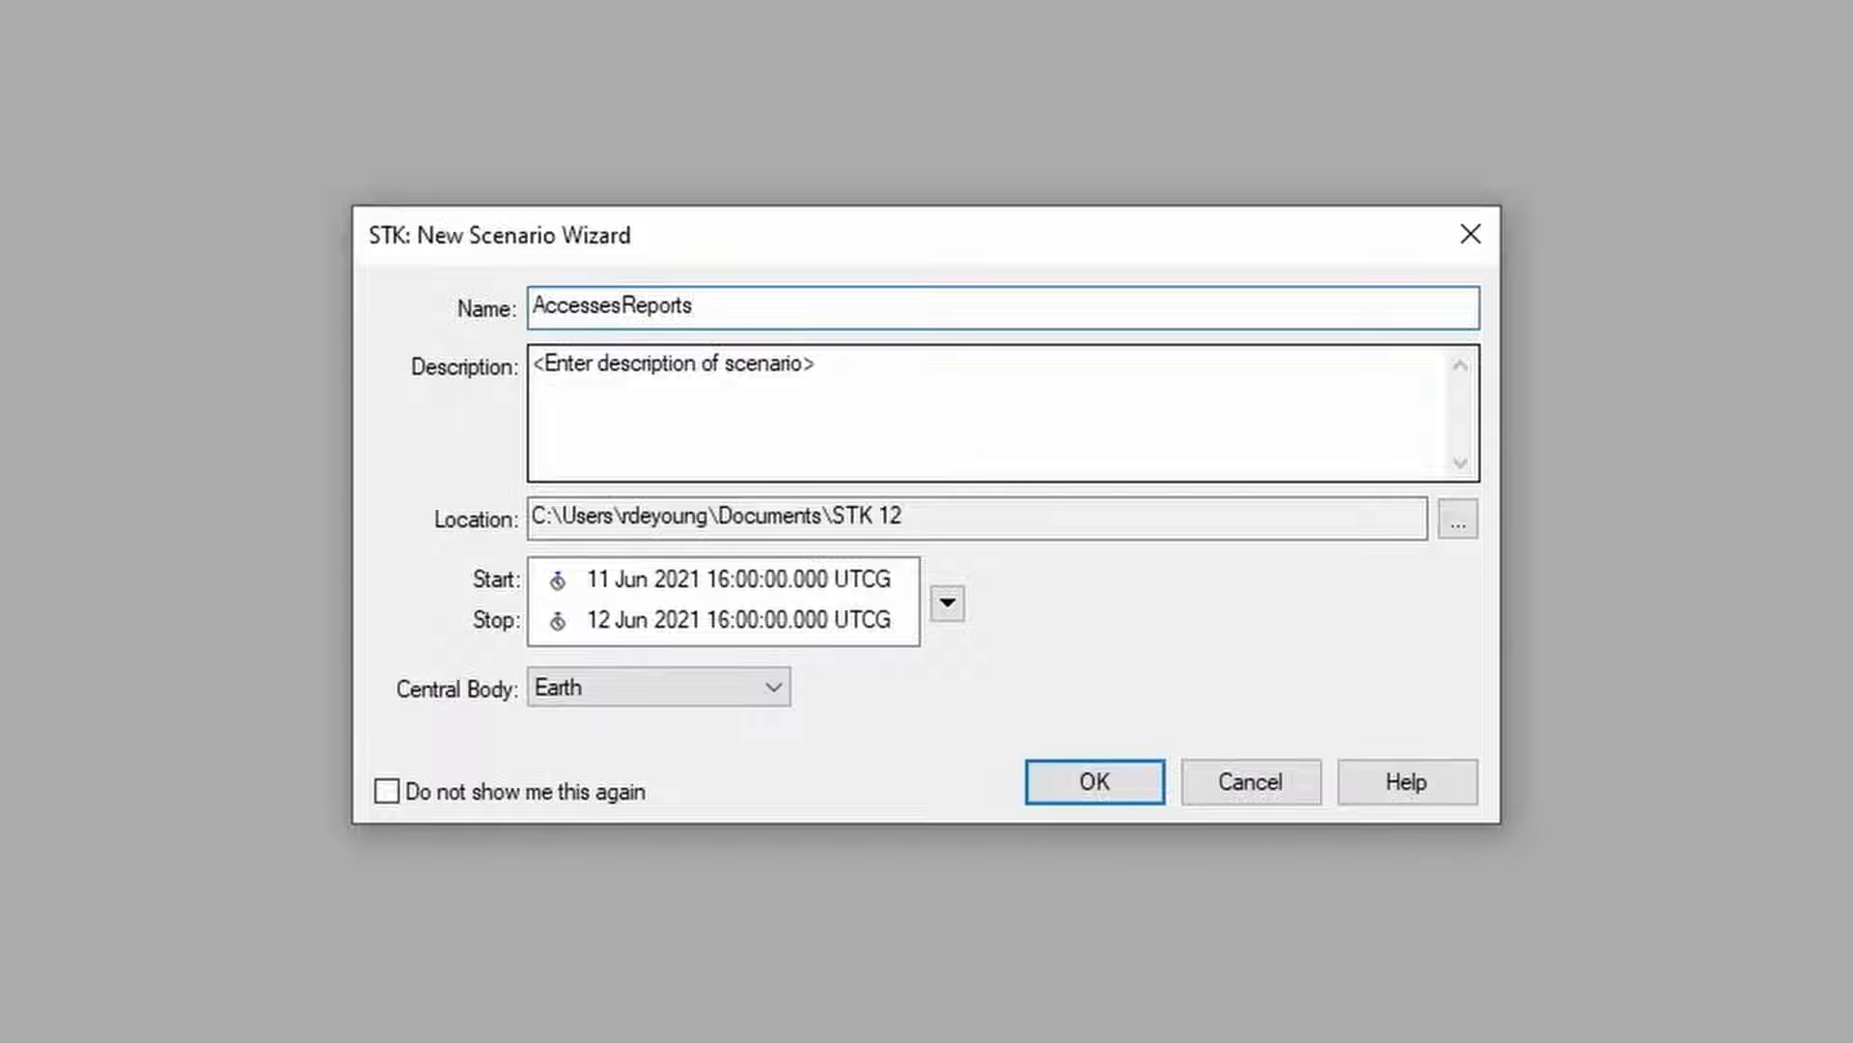
pyautogui.write('Graphs')
pyautogui.press('Return')
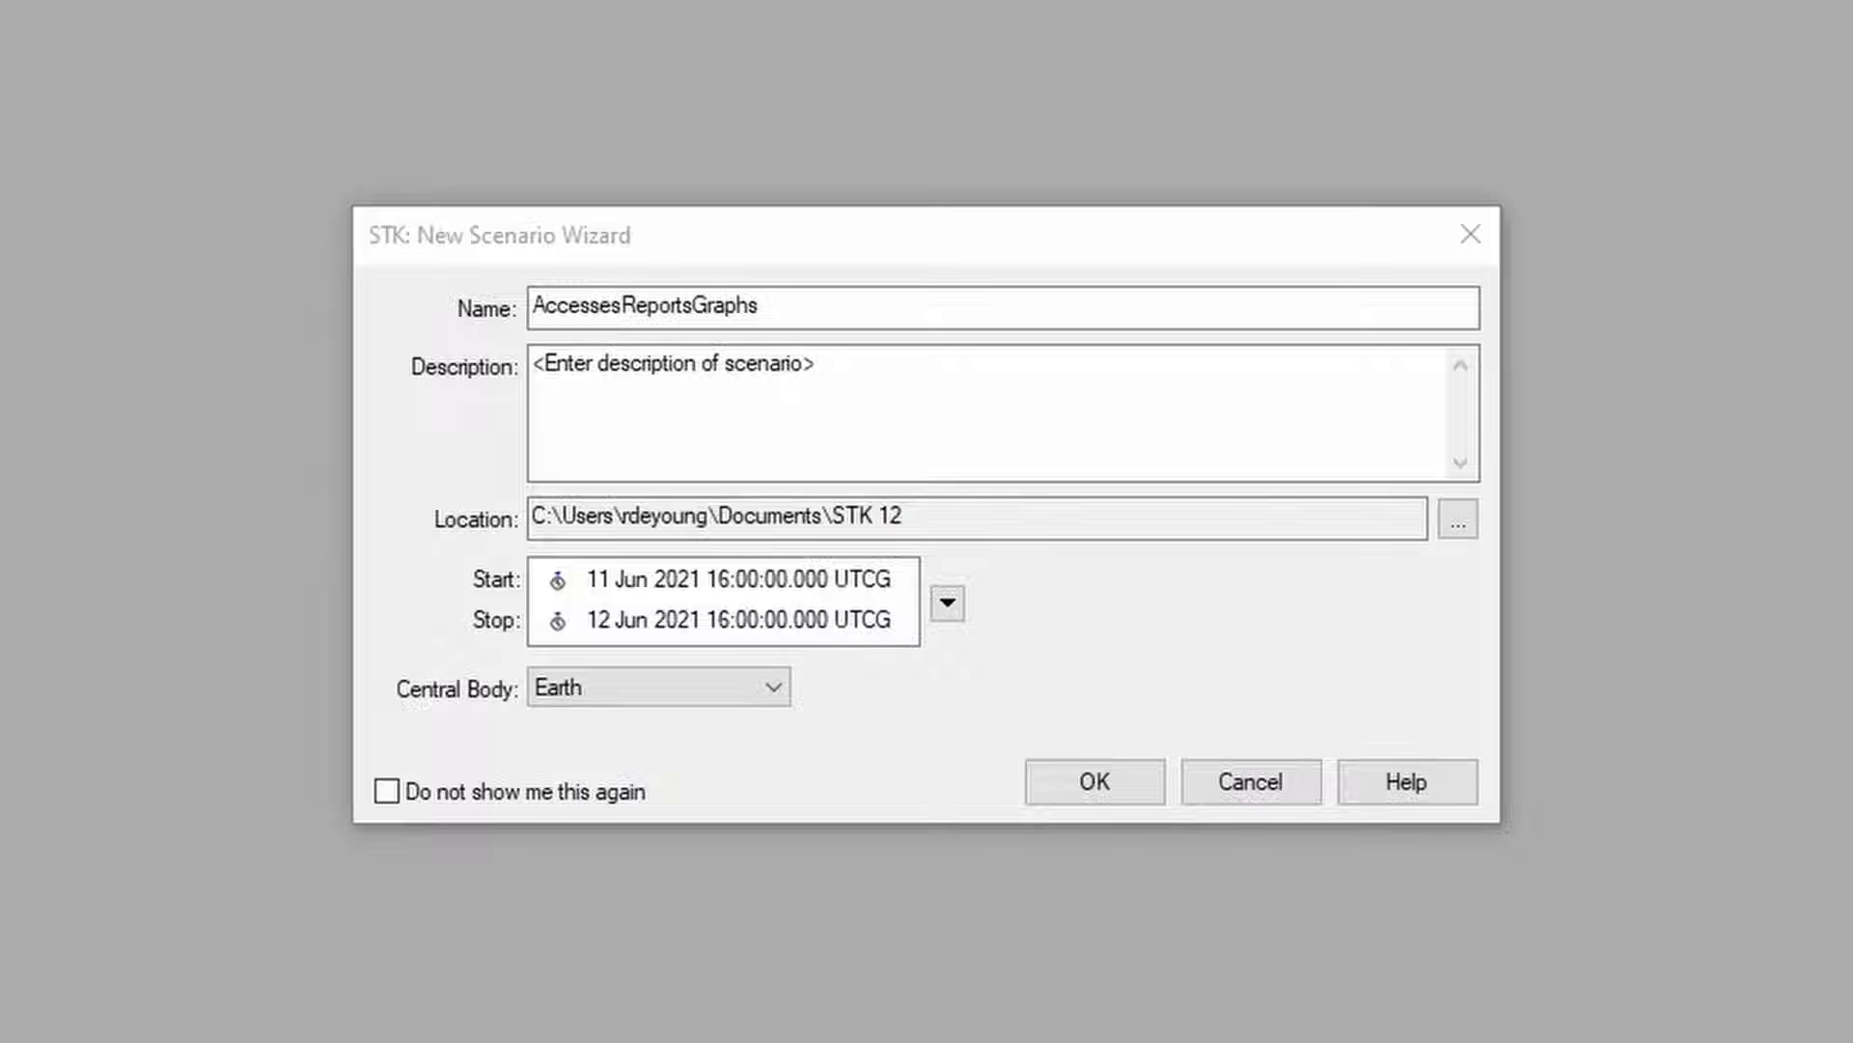
pyautogui.click(1082, 784)
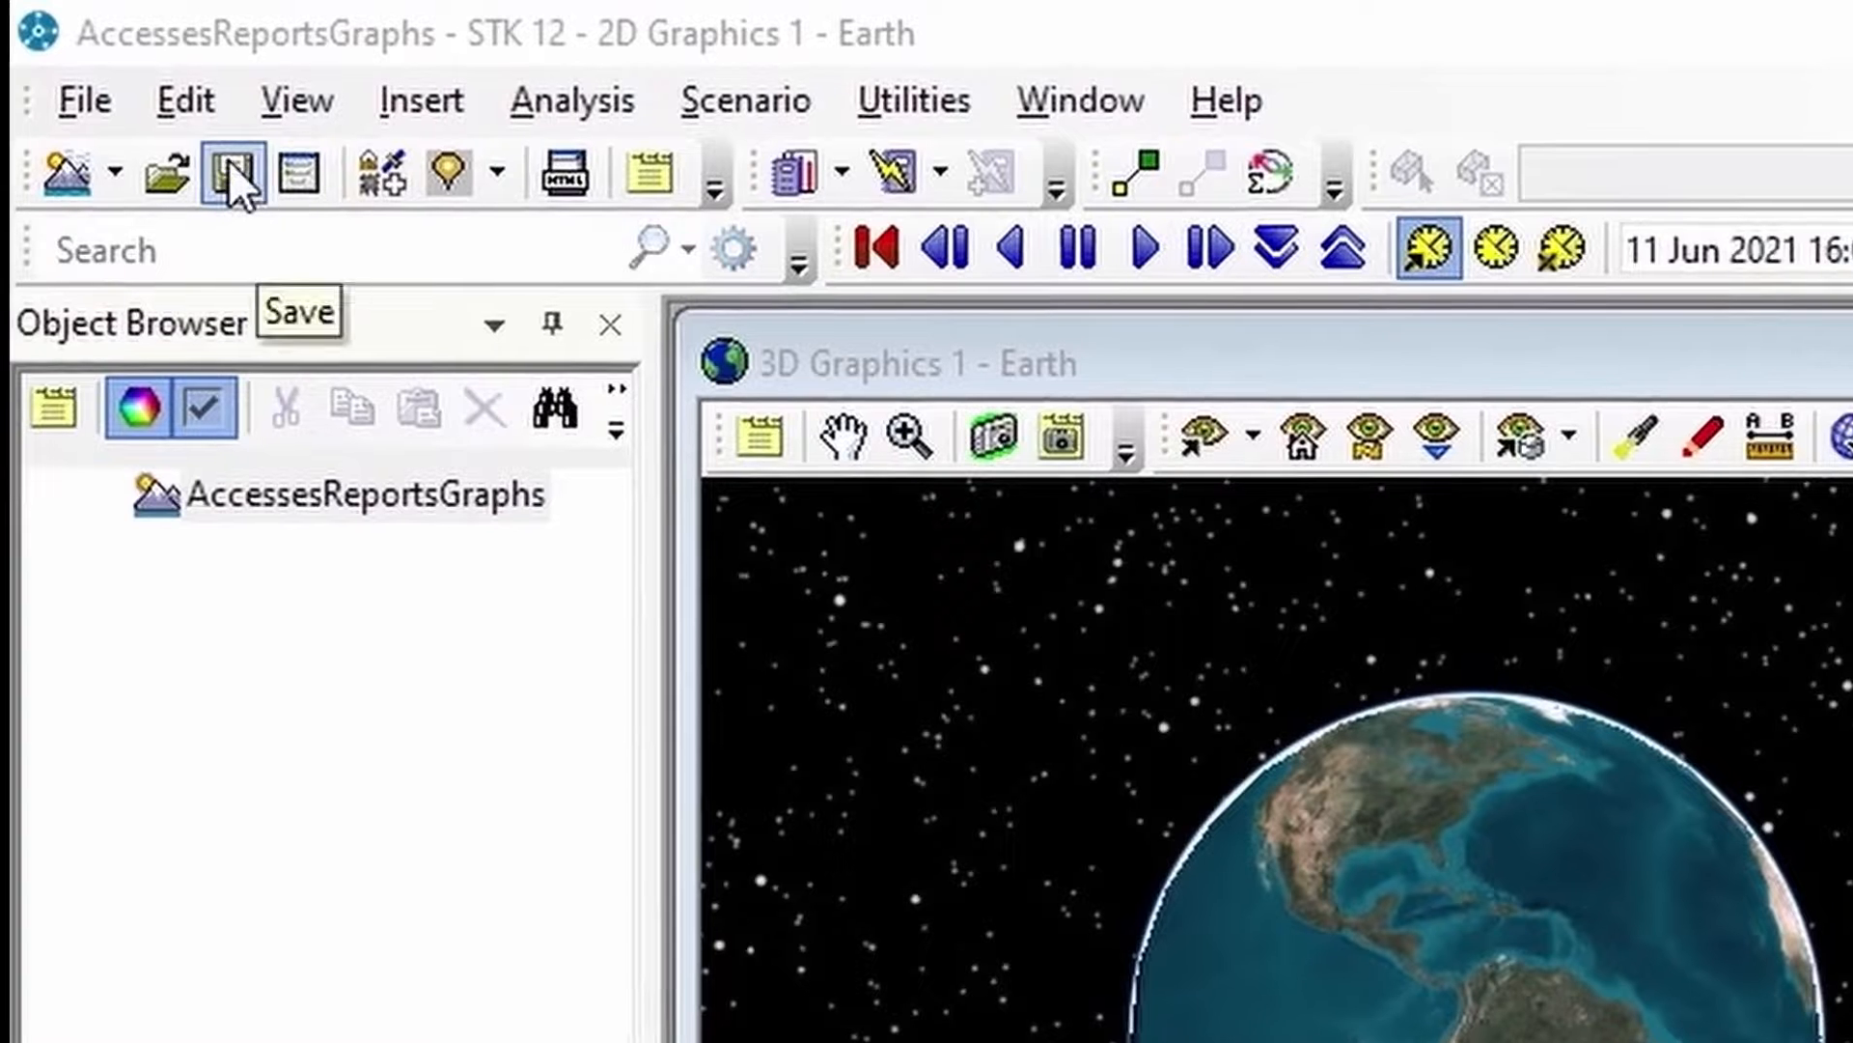
pyautogui.click(227, 159)
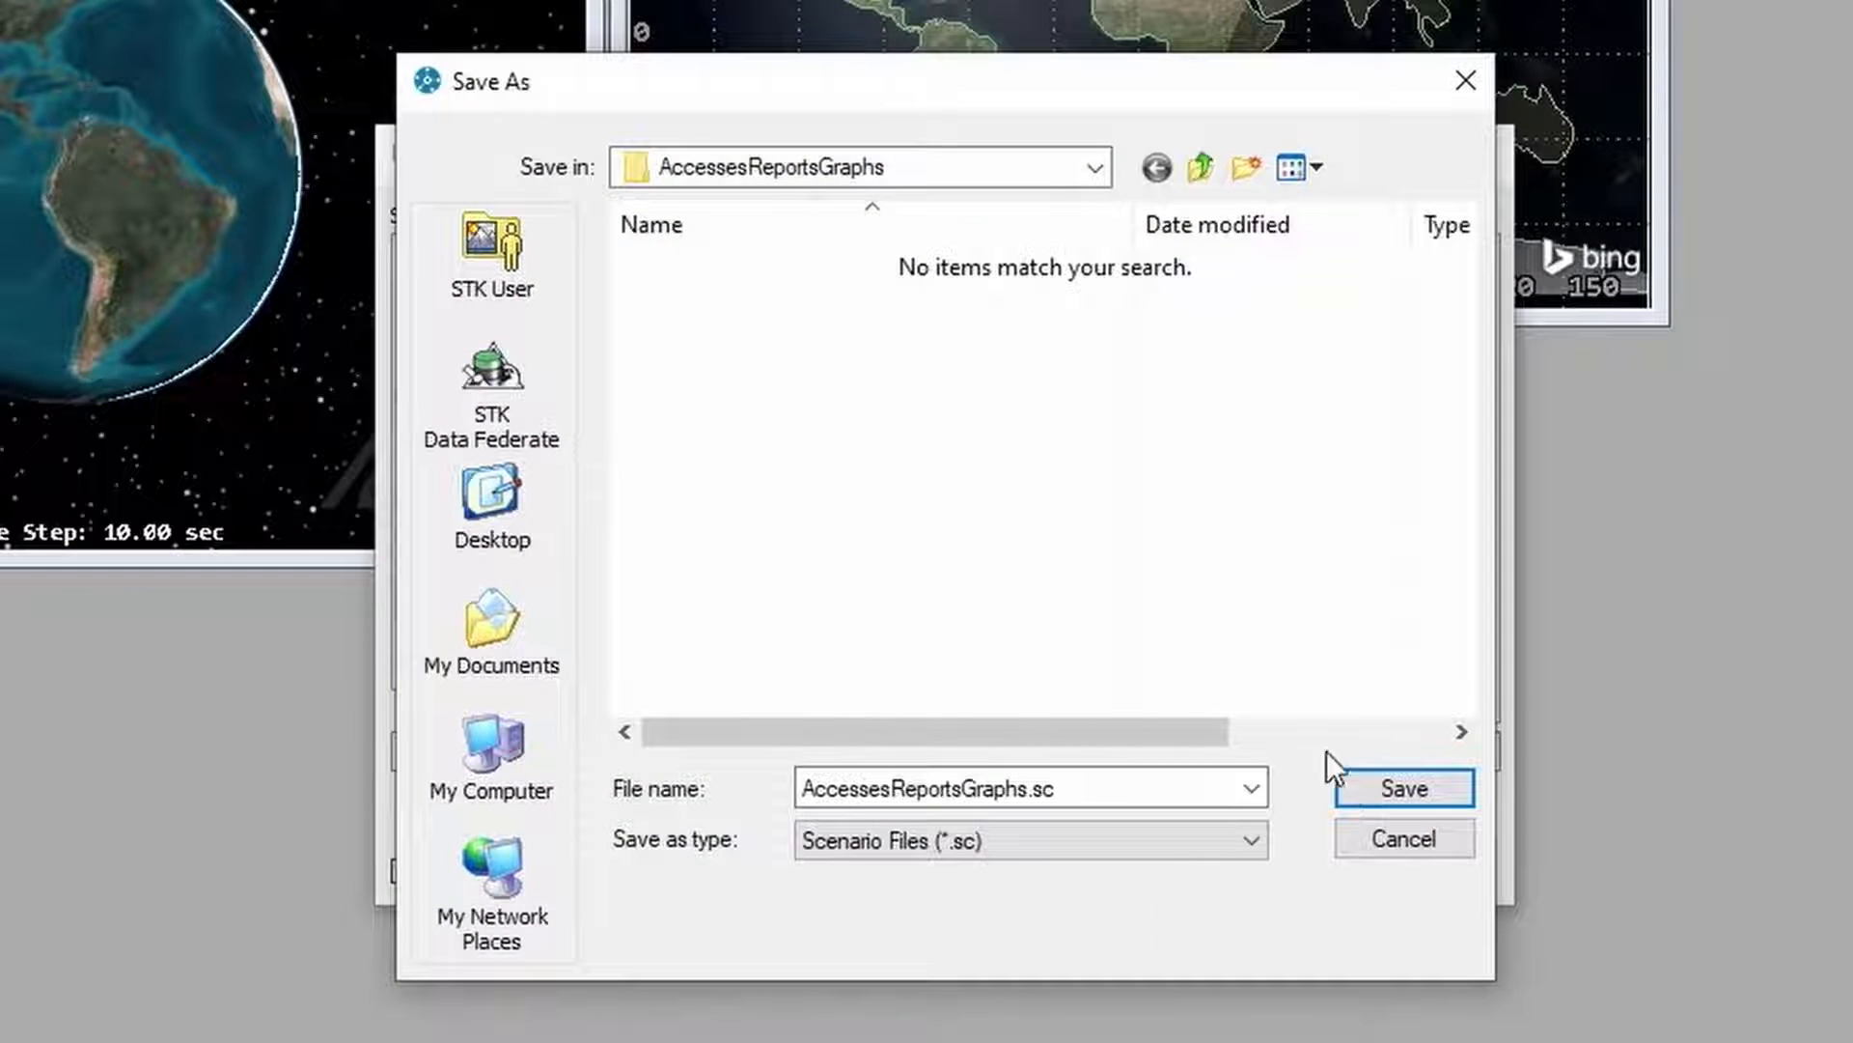
pyautogui.click(1408, 784)
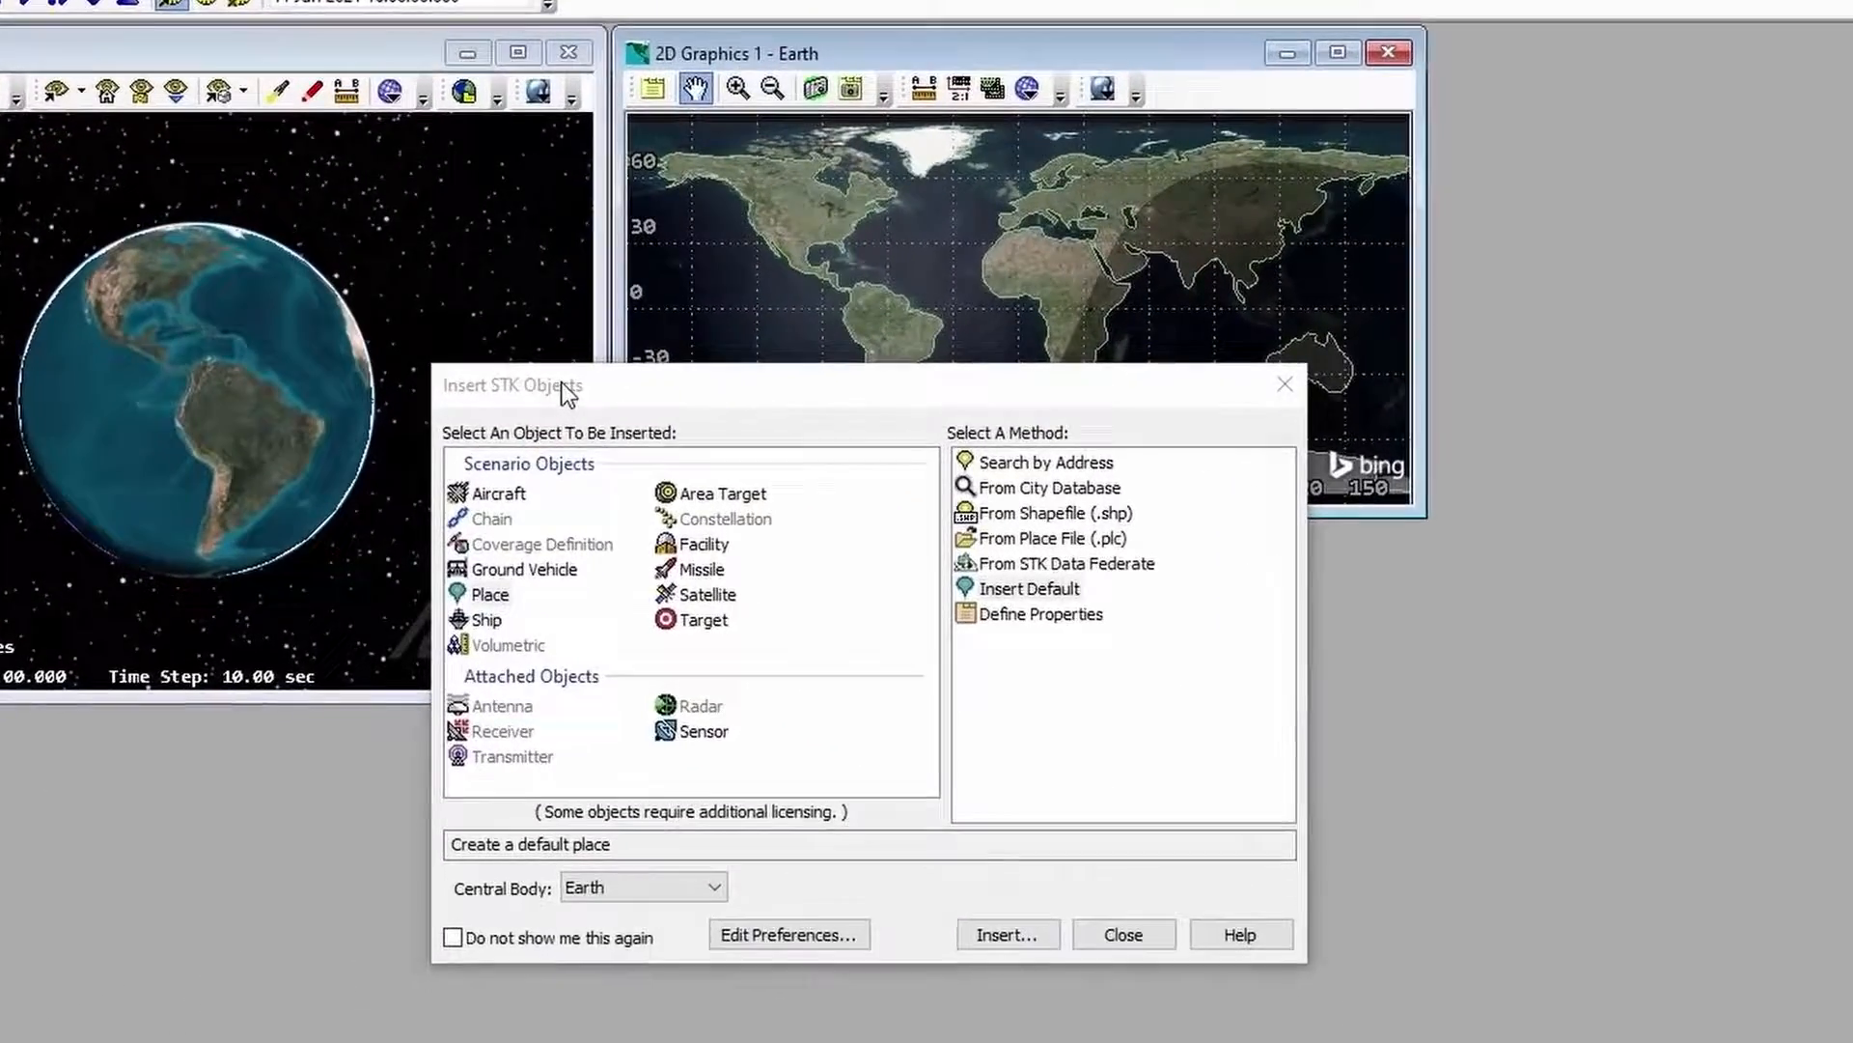
# Search the Standard Object Database for a facility to insert, using the name "castle rock"
pyautogui.moveTo(563, 383); pyautogui.dragTo(625, 179)
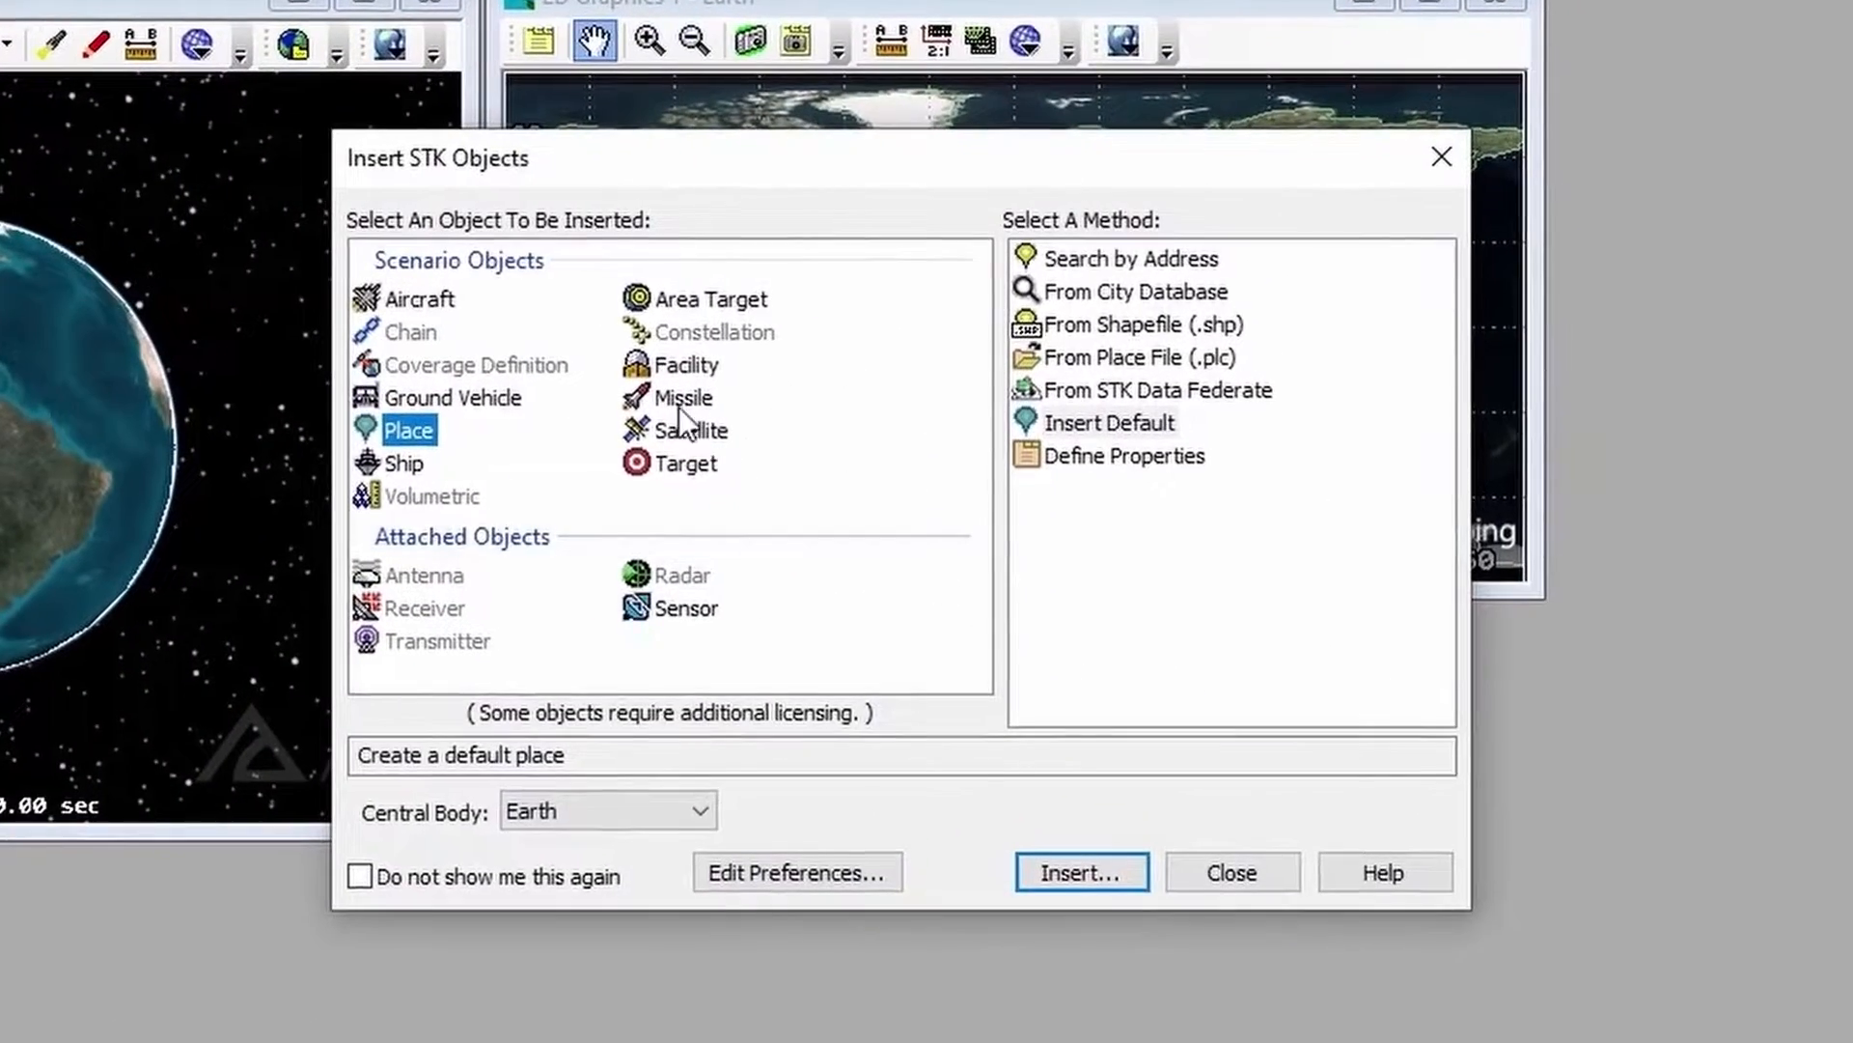
pyautogui.click(666, 366)
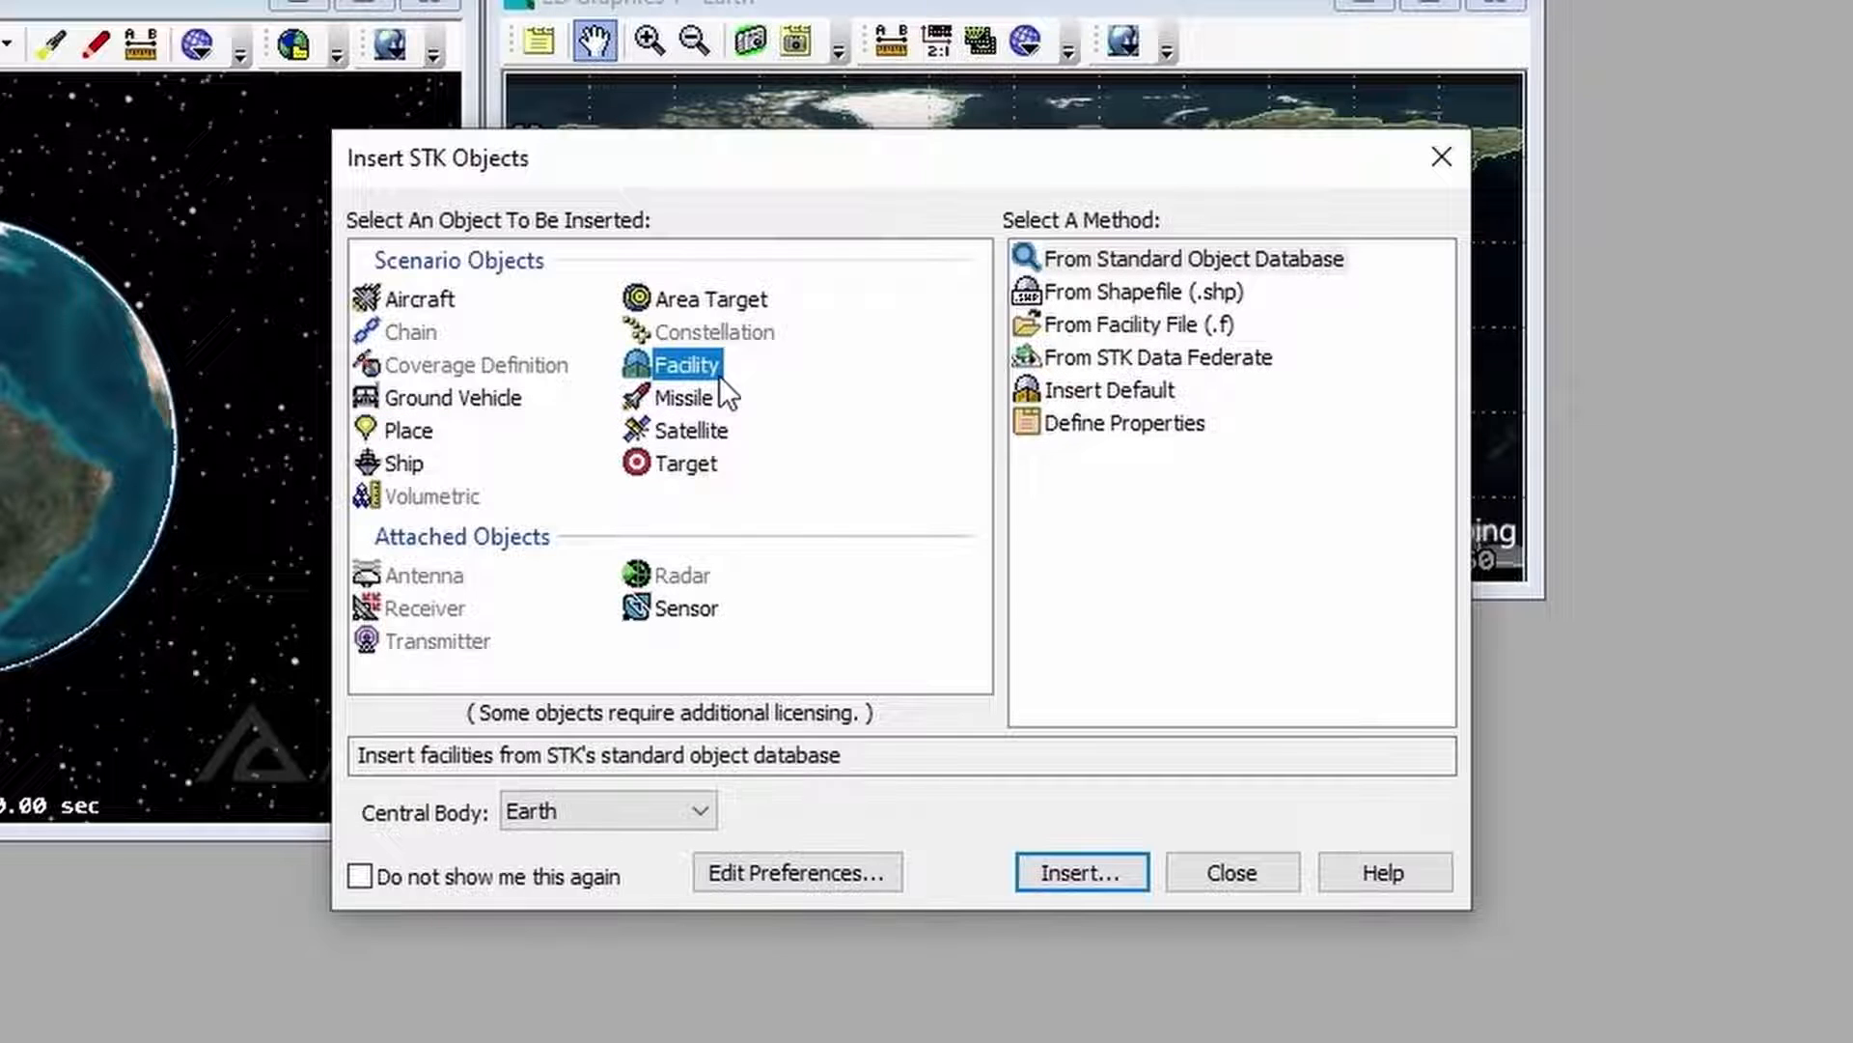
pyautogui.click(1074, 261)
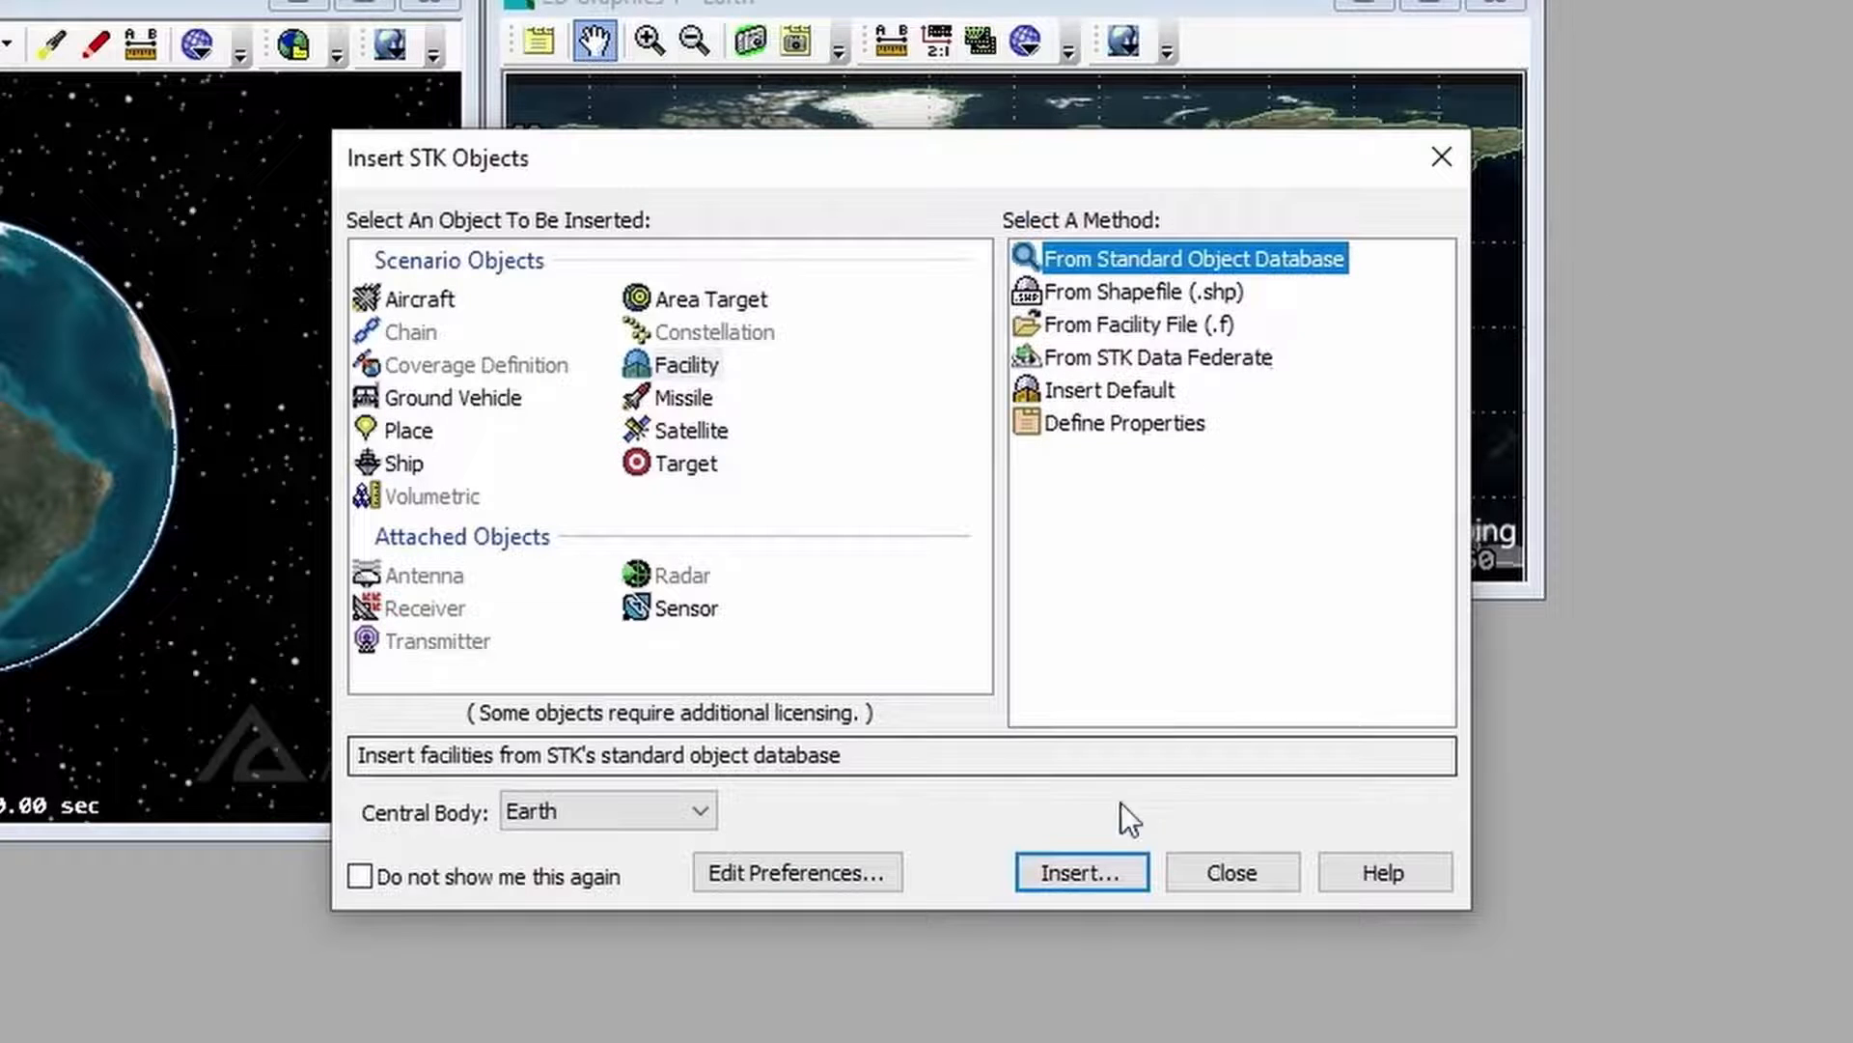
pyautogui.click(1074, 870)
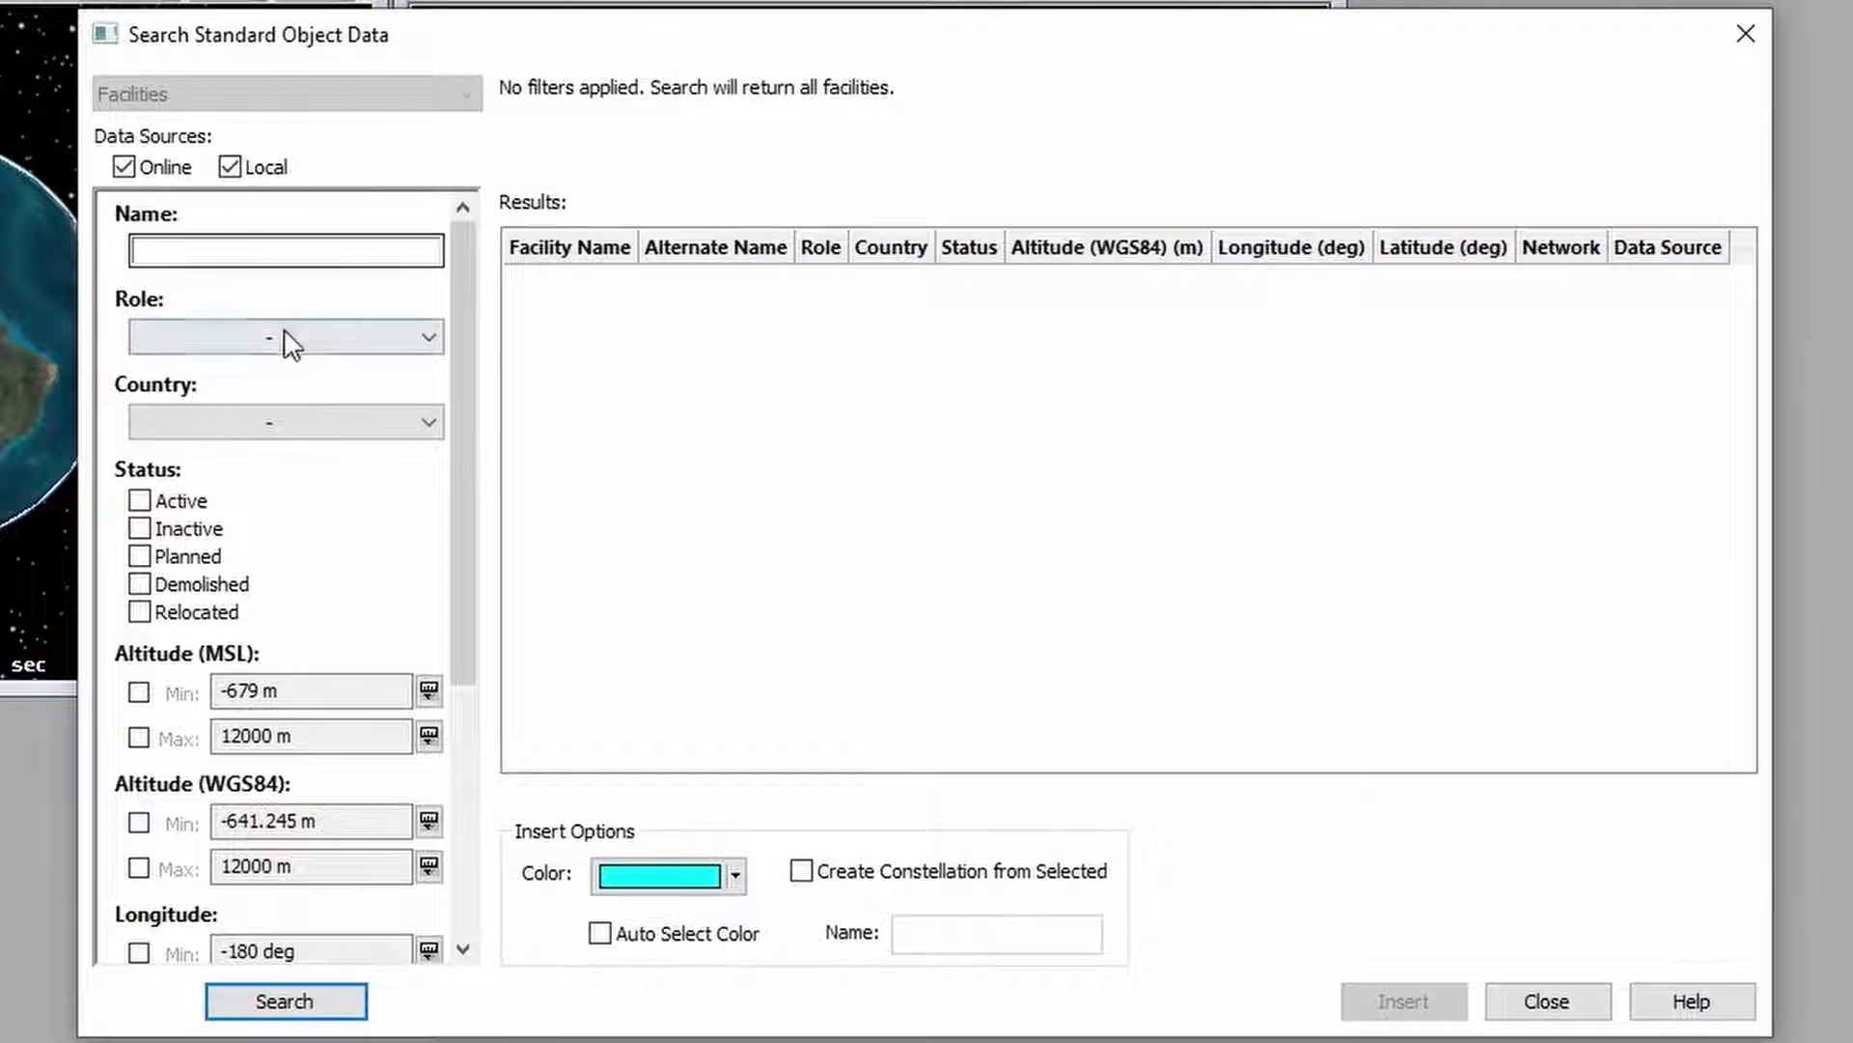
pyautogui.click(165, 253)
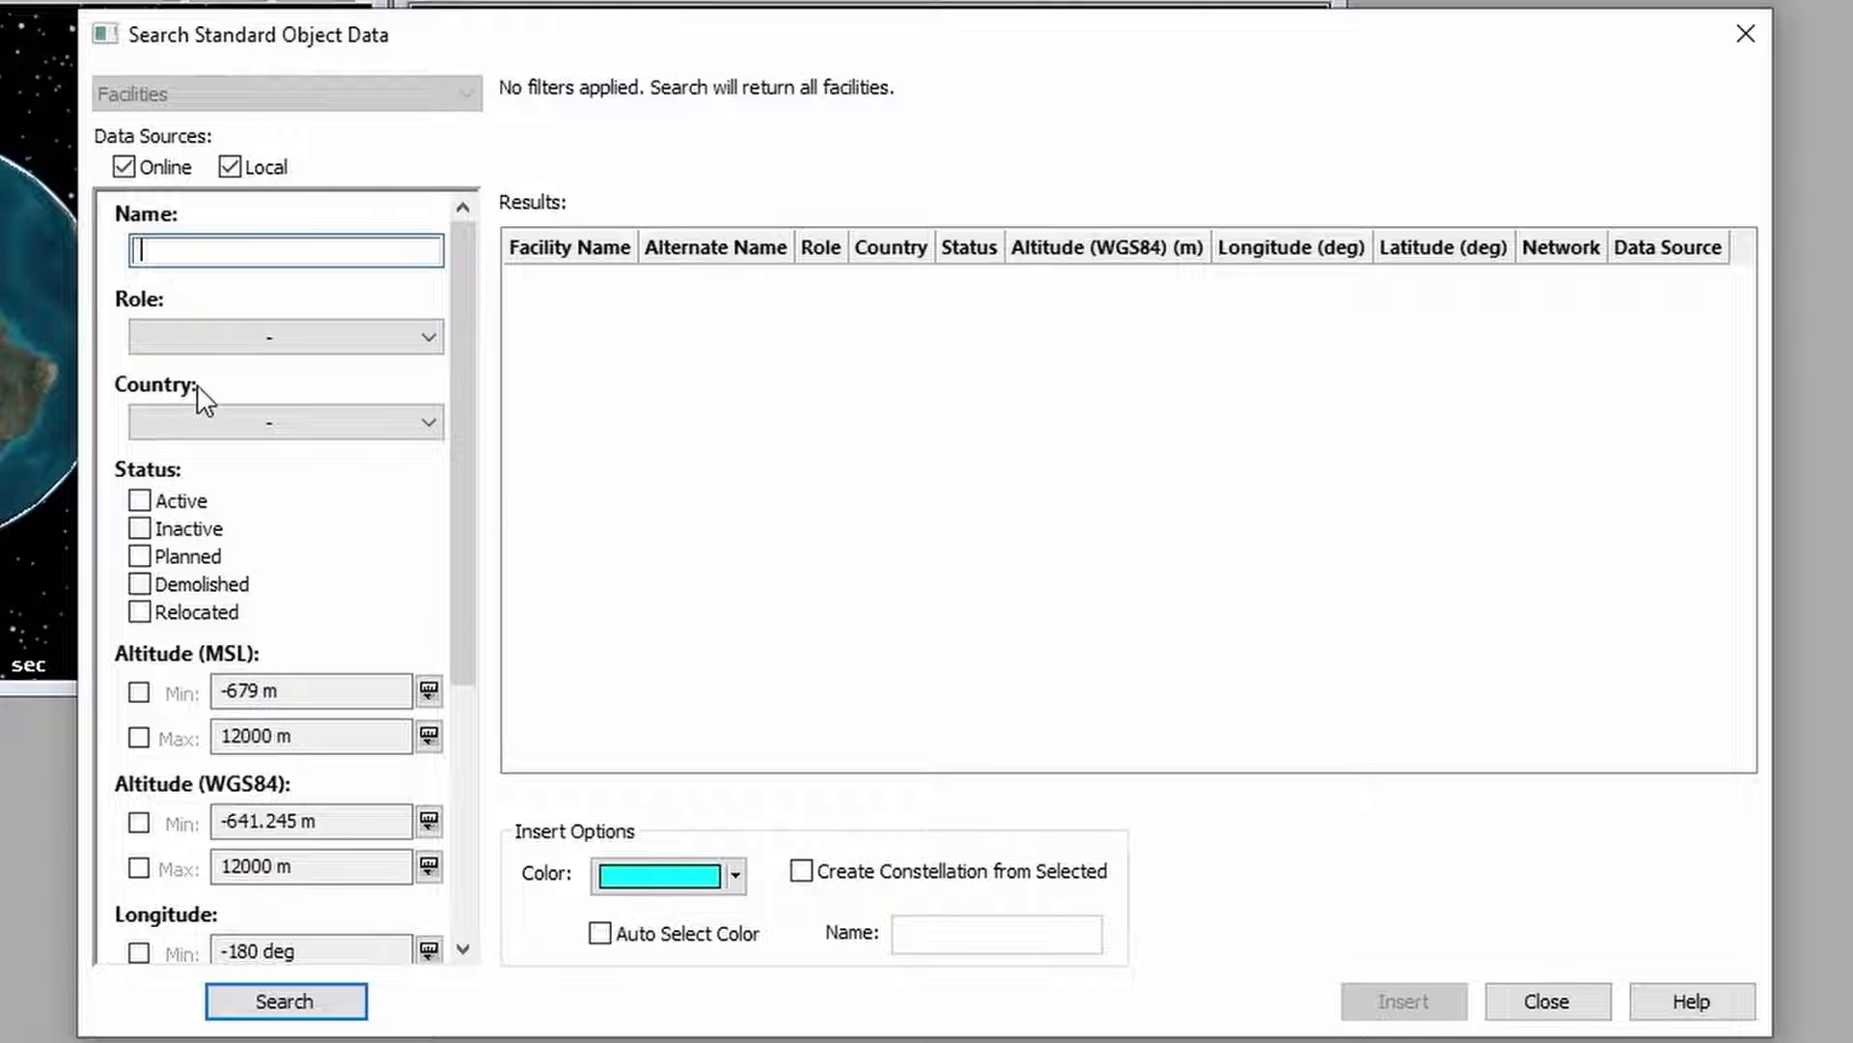
pyautogui.write('castle rock')
pyautogui.click(286, 1004)
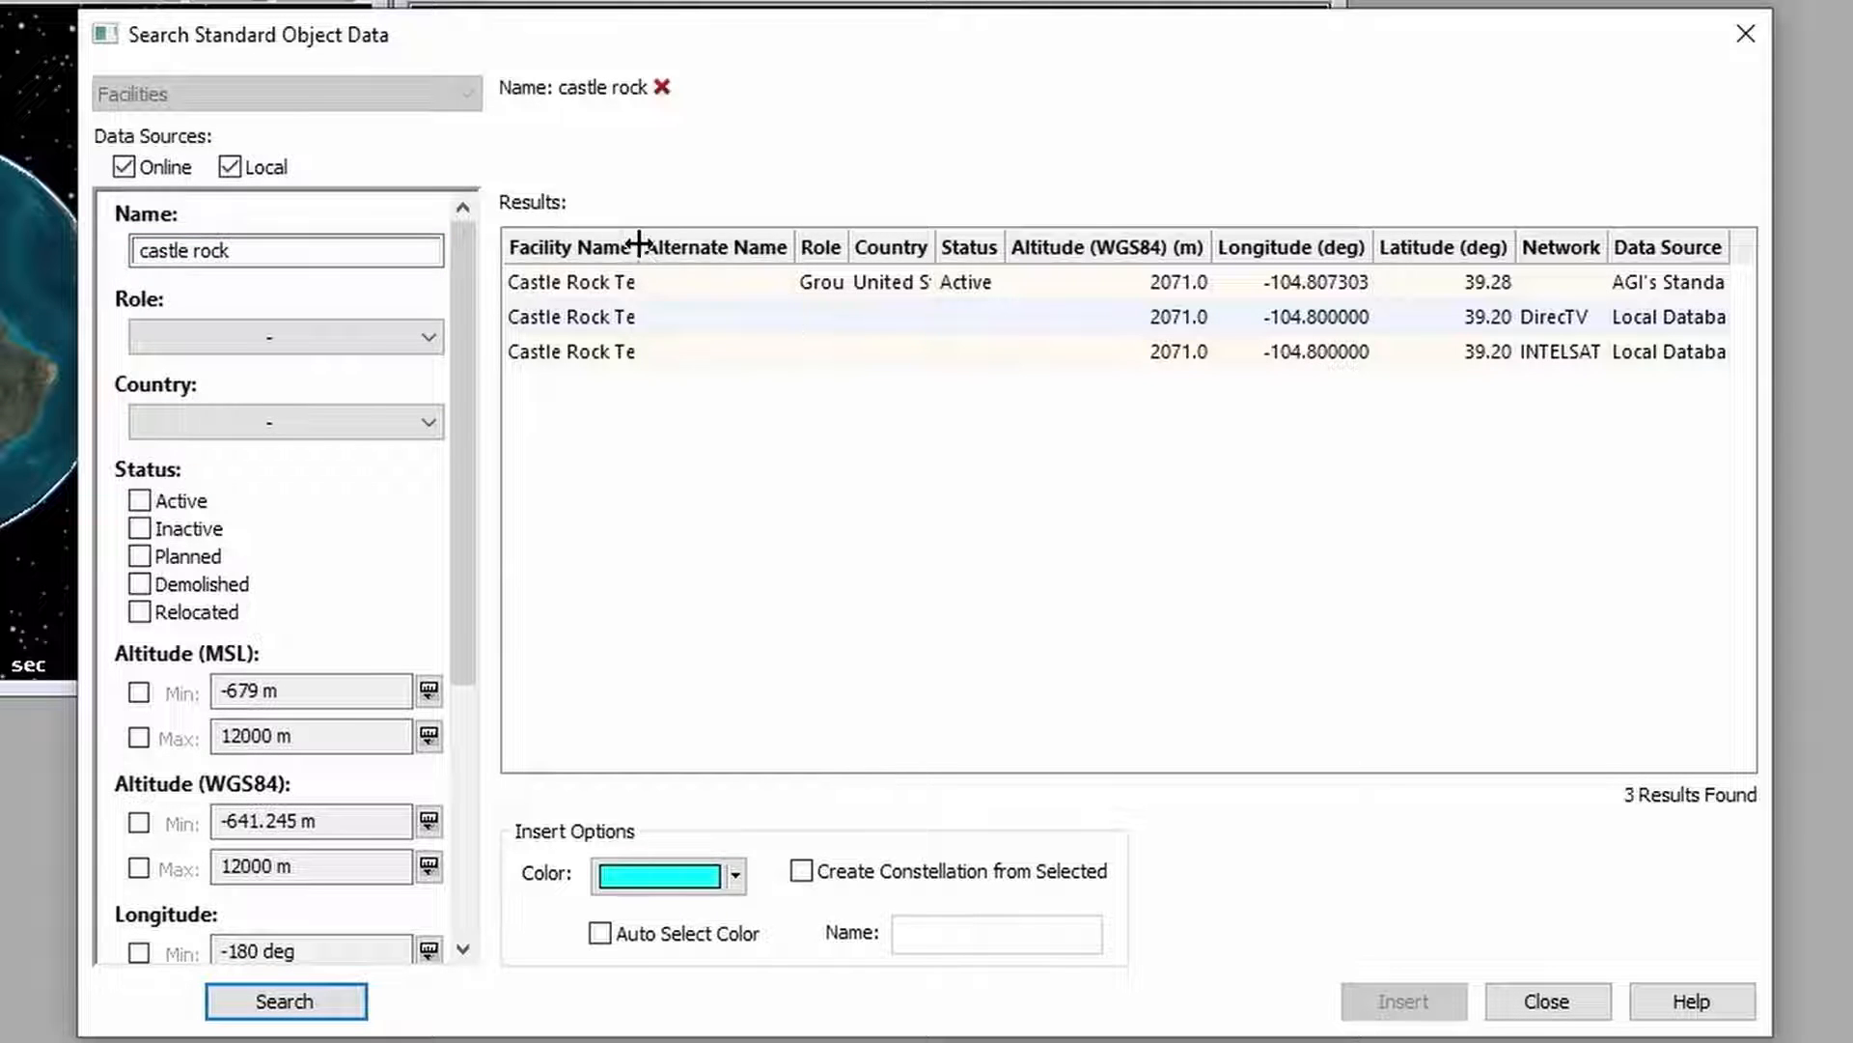
# Insert the Castle Rock Teleport facility sourced from AGI's Standard Object Data Service and close the search and insert dialogs
pyautogui.moveTo(639, 243); pyautogui.dragTo(754, 244)
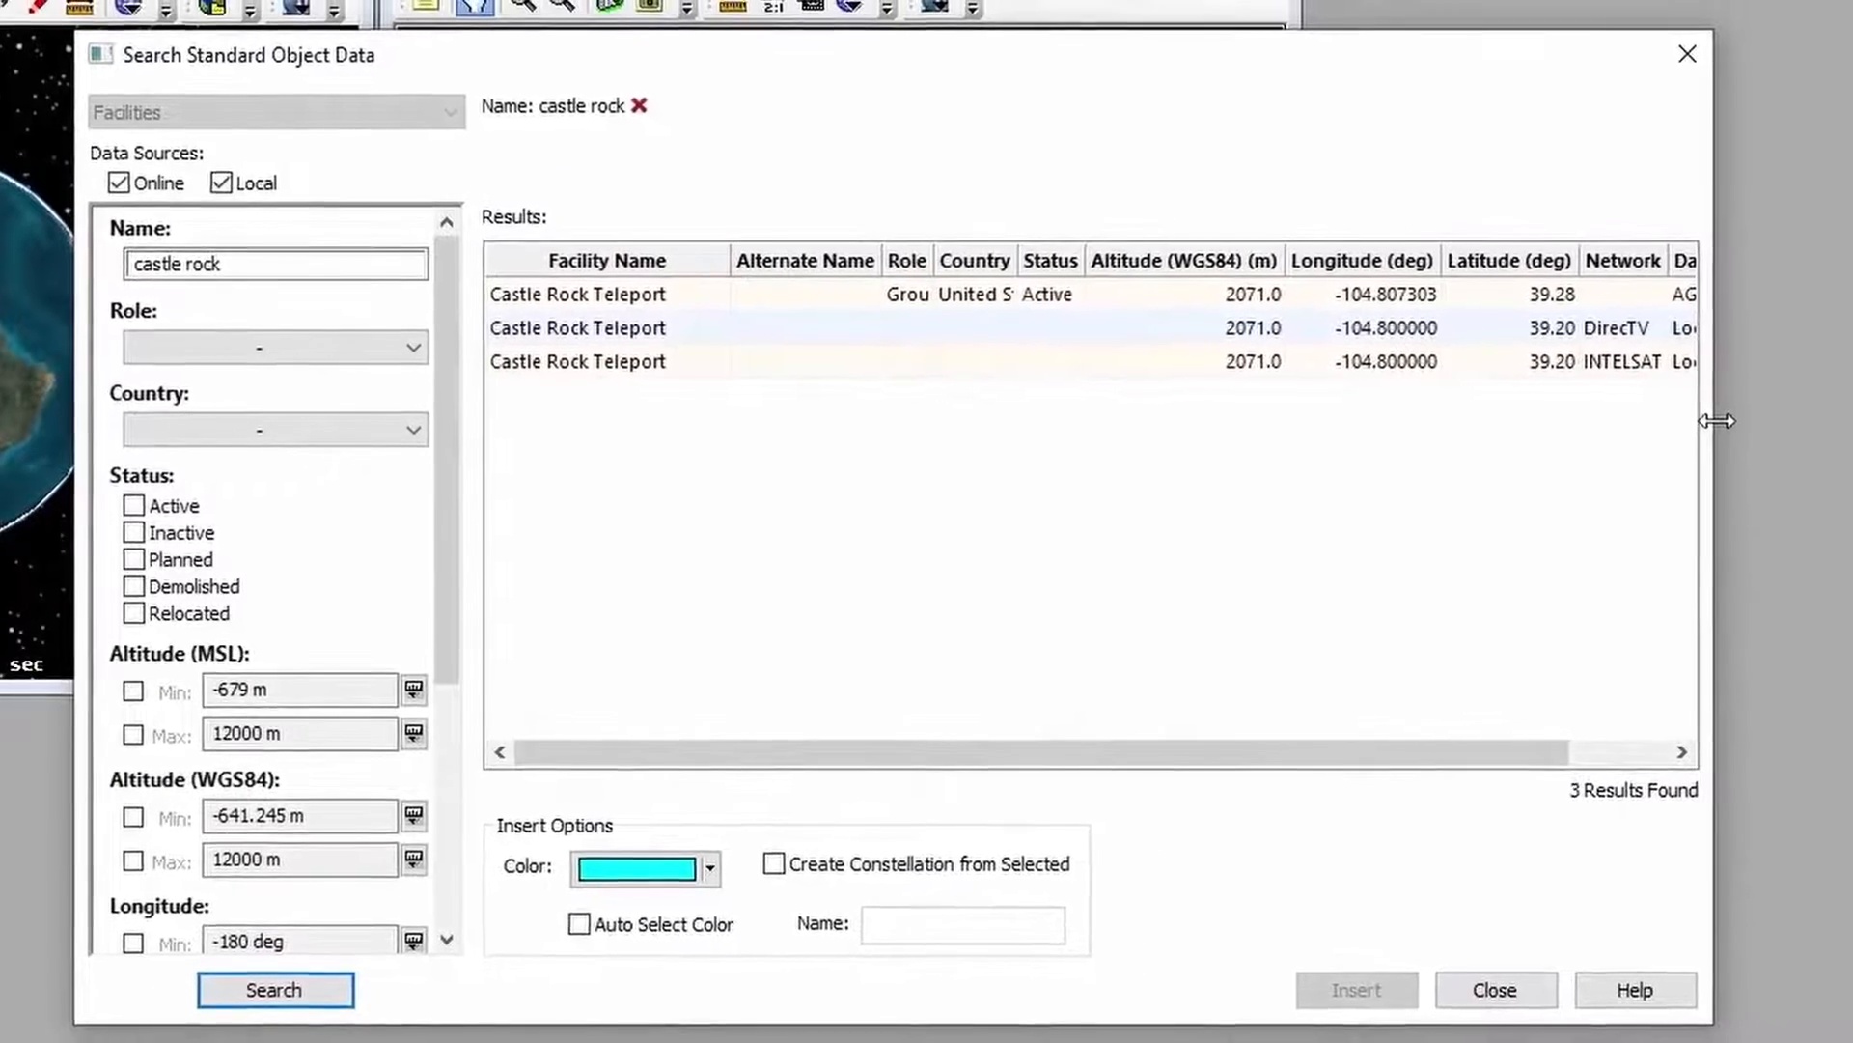
pyautogui.moveTo(1716, 421); pyautogui.dragTo(1852, 422)
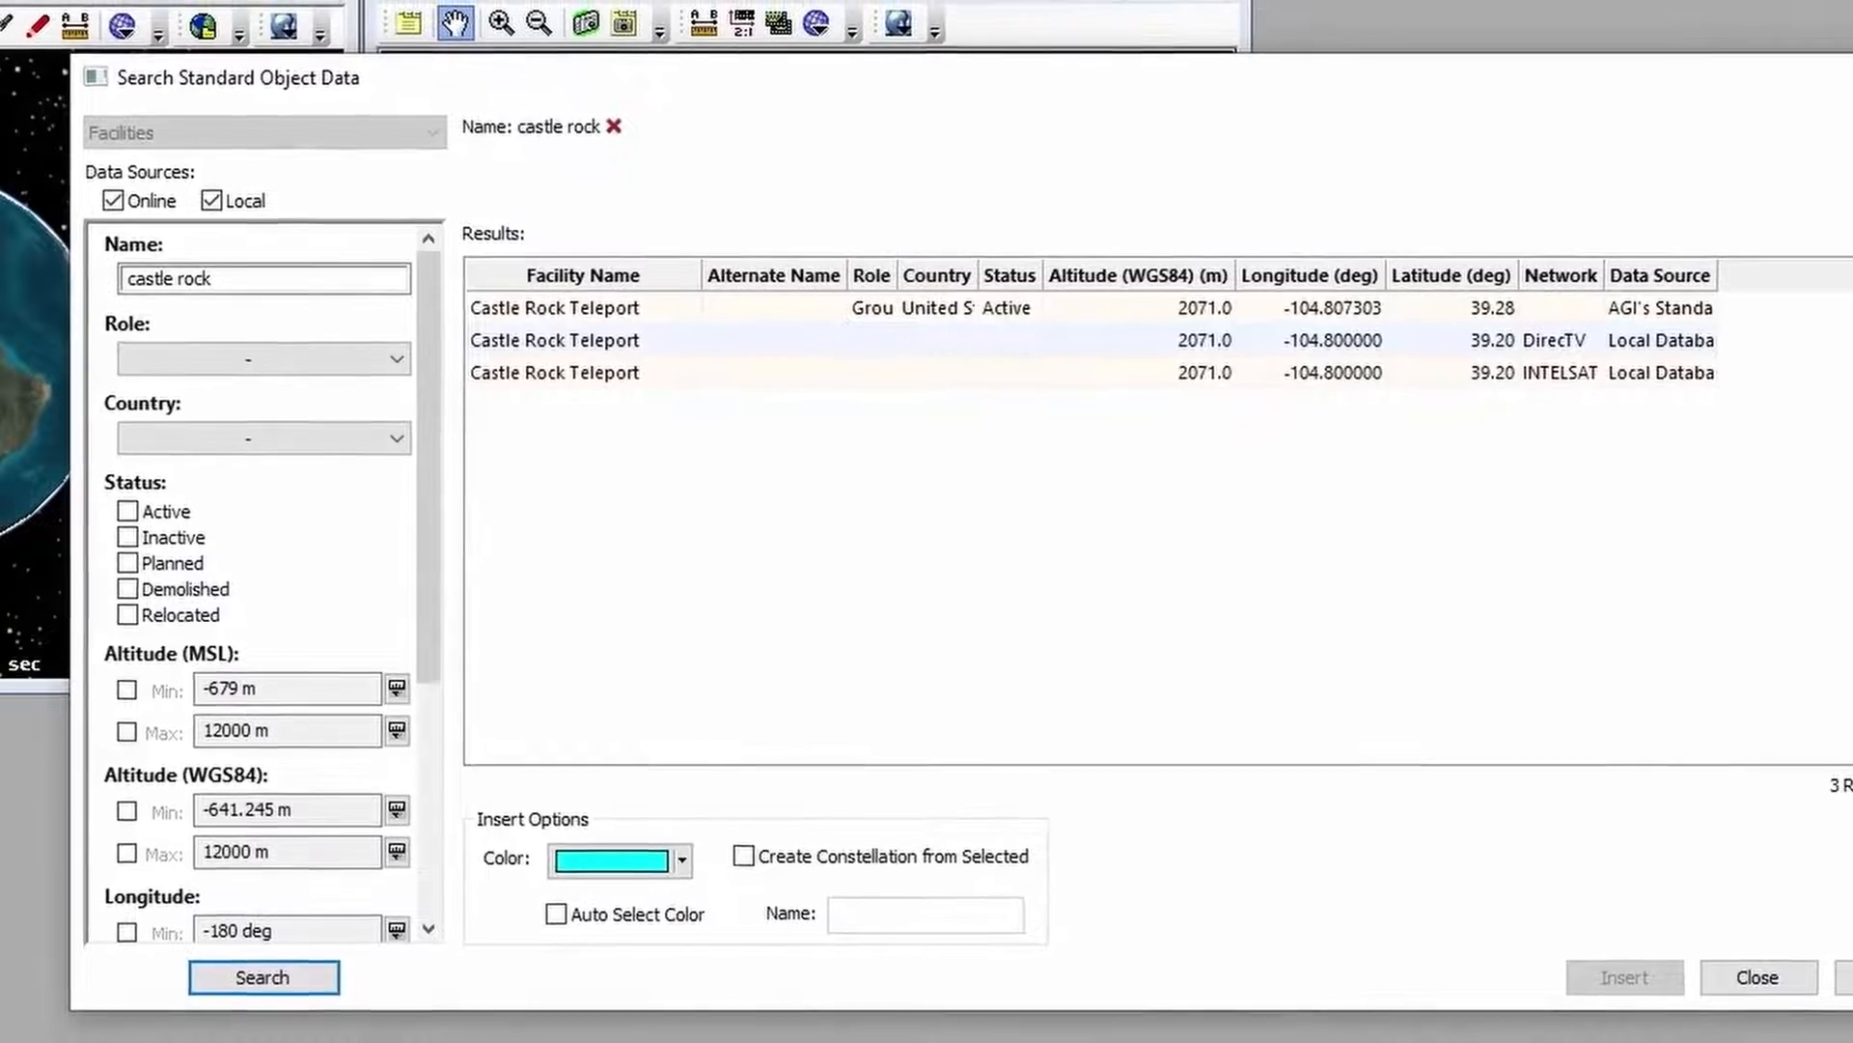
pyautogui.moveTo(1717, 275); pyautogui.dragTo(1783, 299)
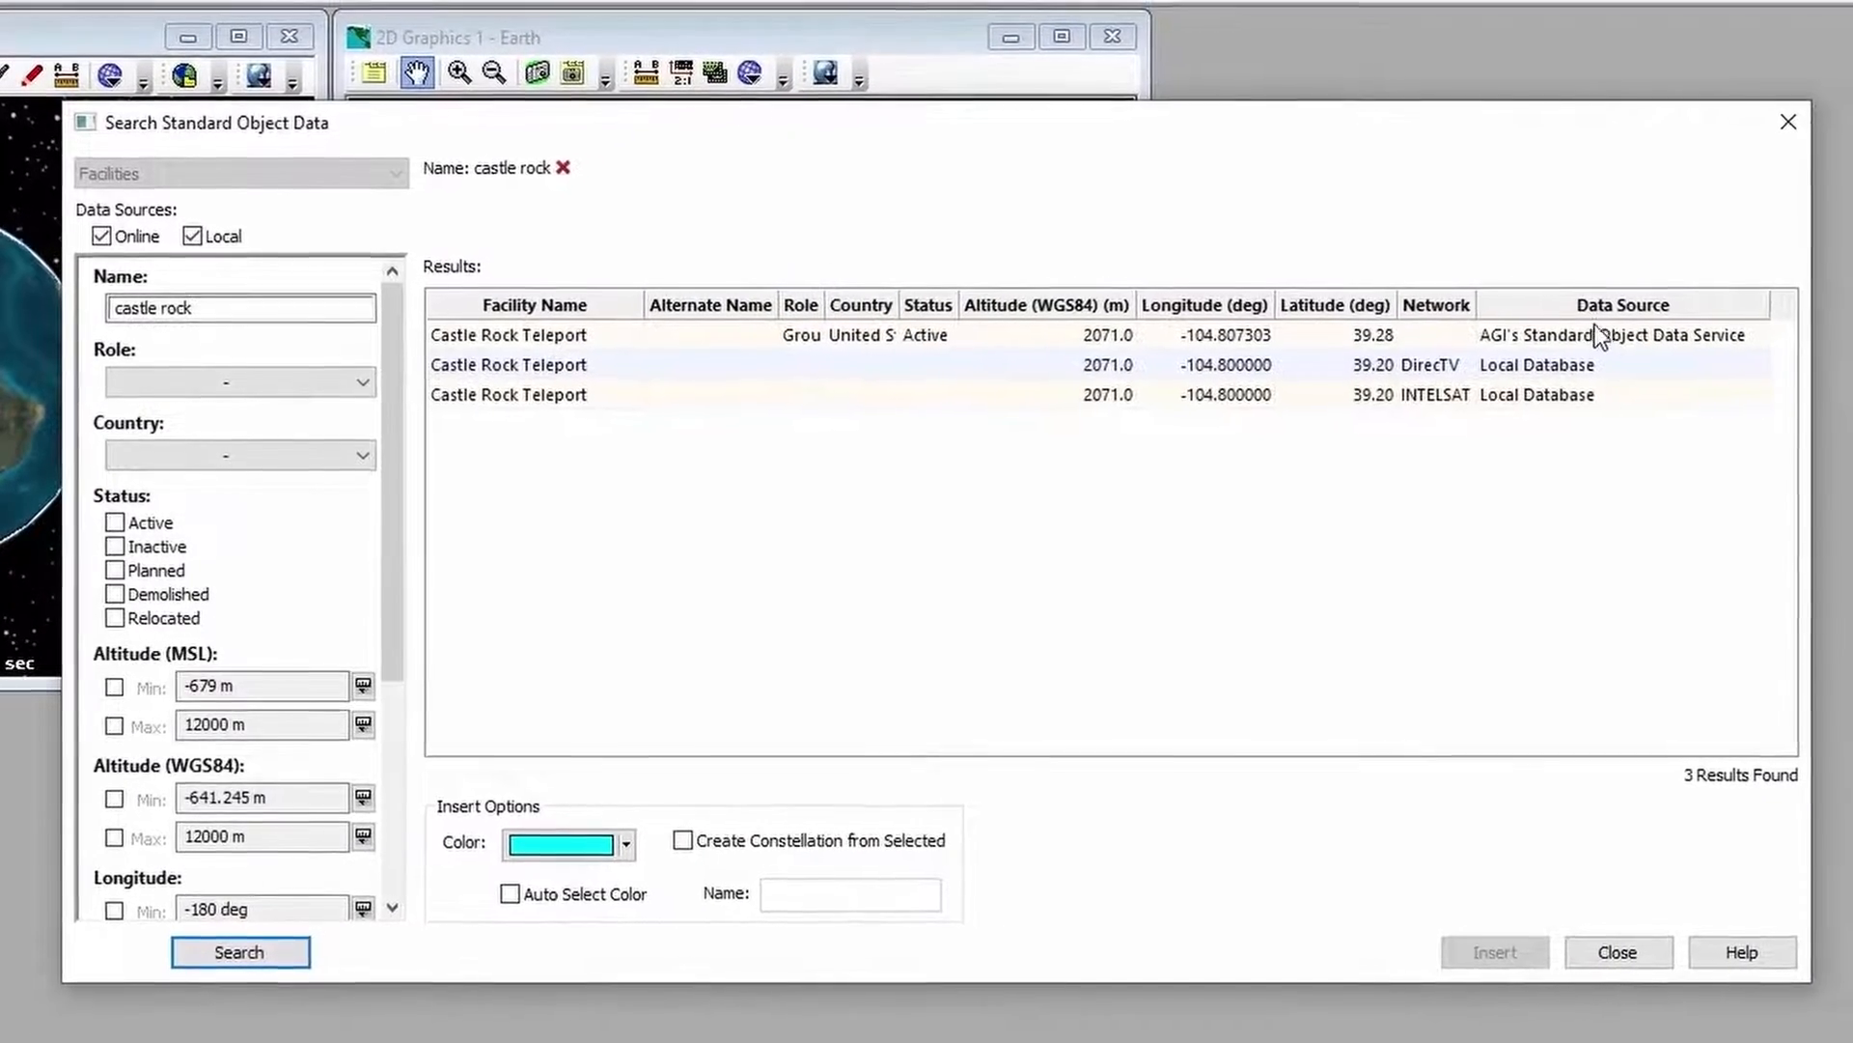
pyautogui.click(1568, 335)
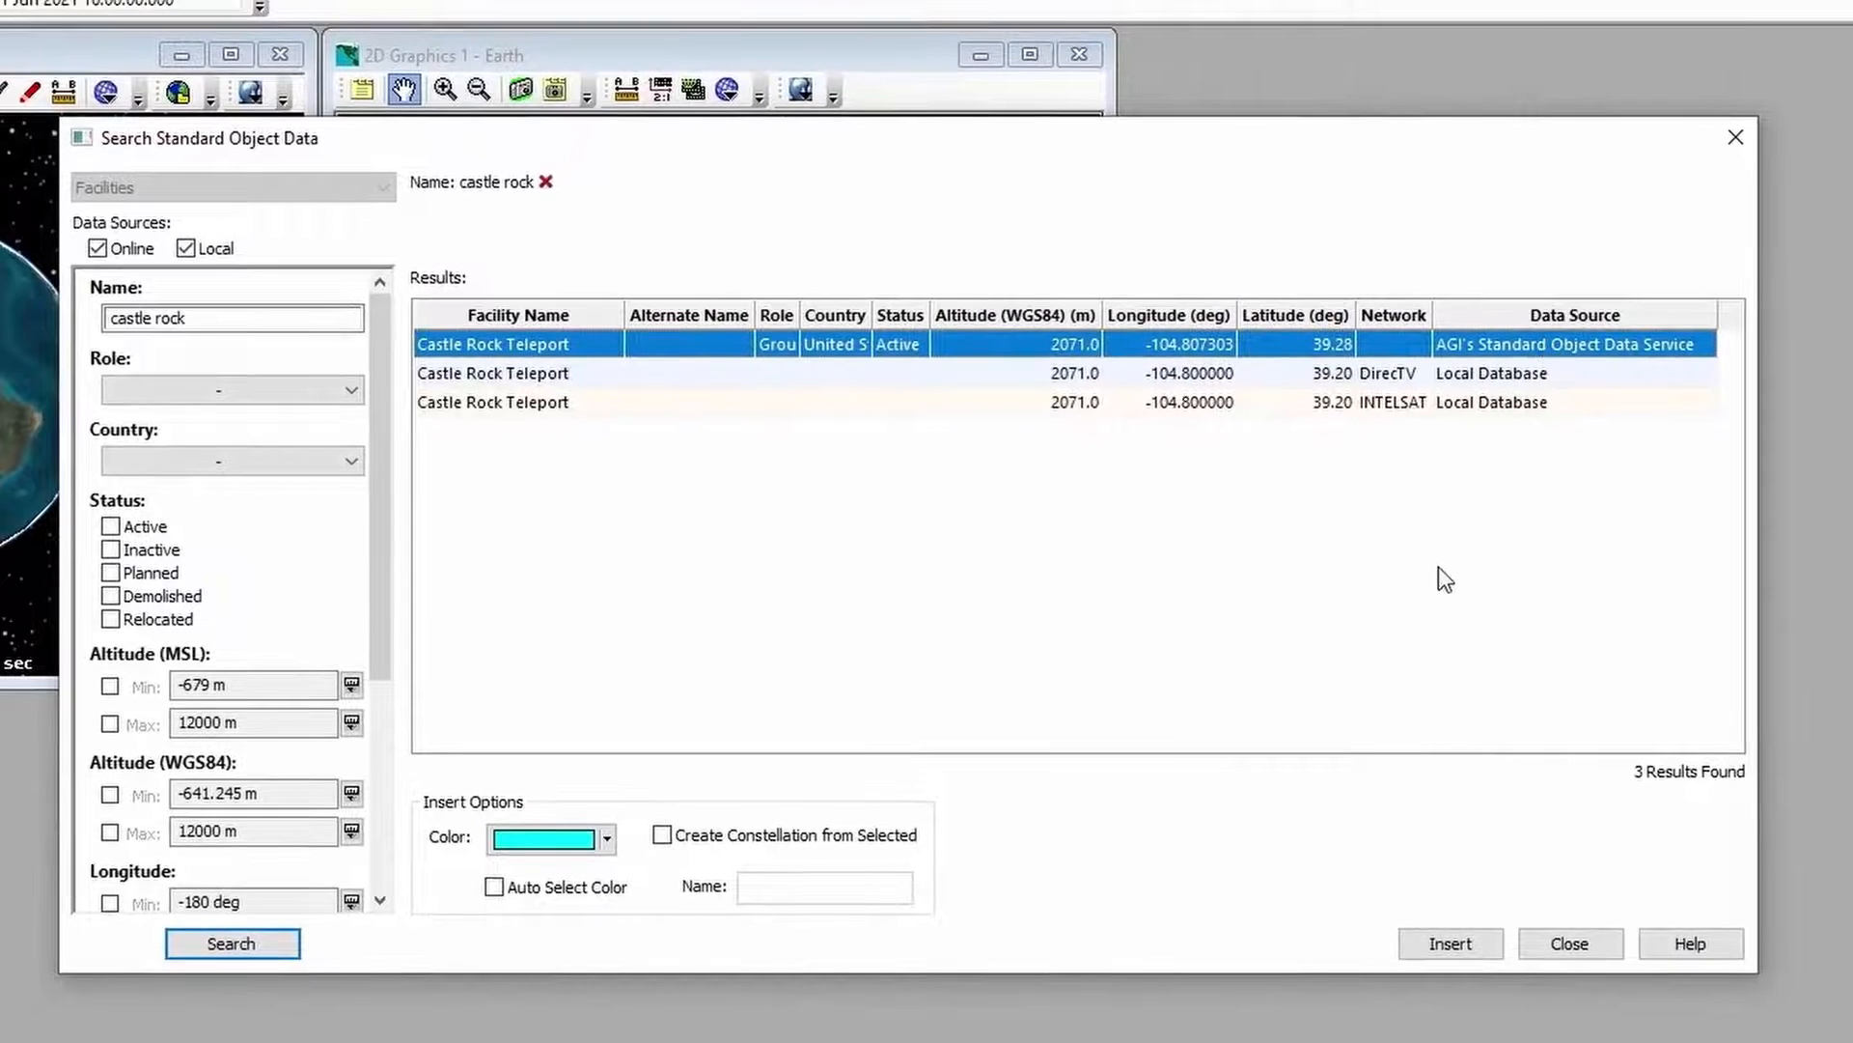
pyautogui.click(1434, 946)
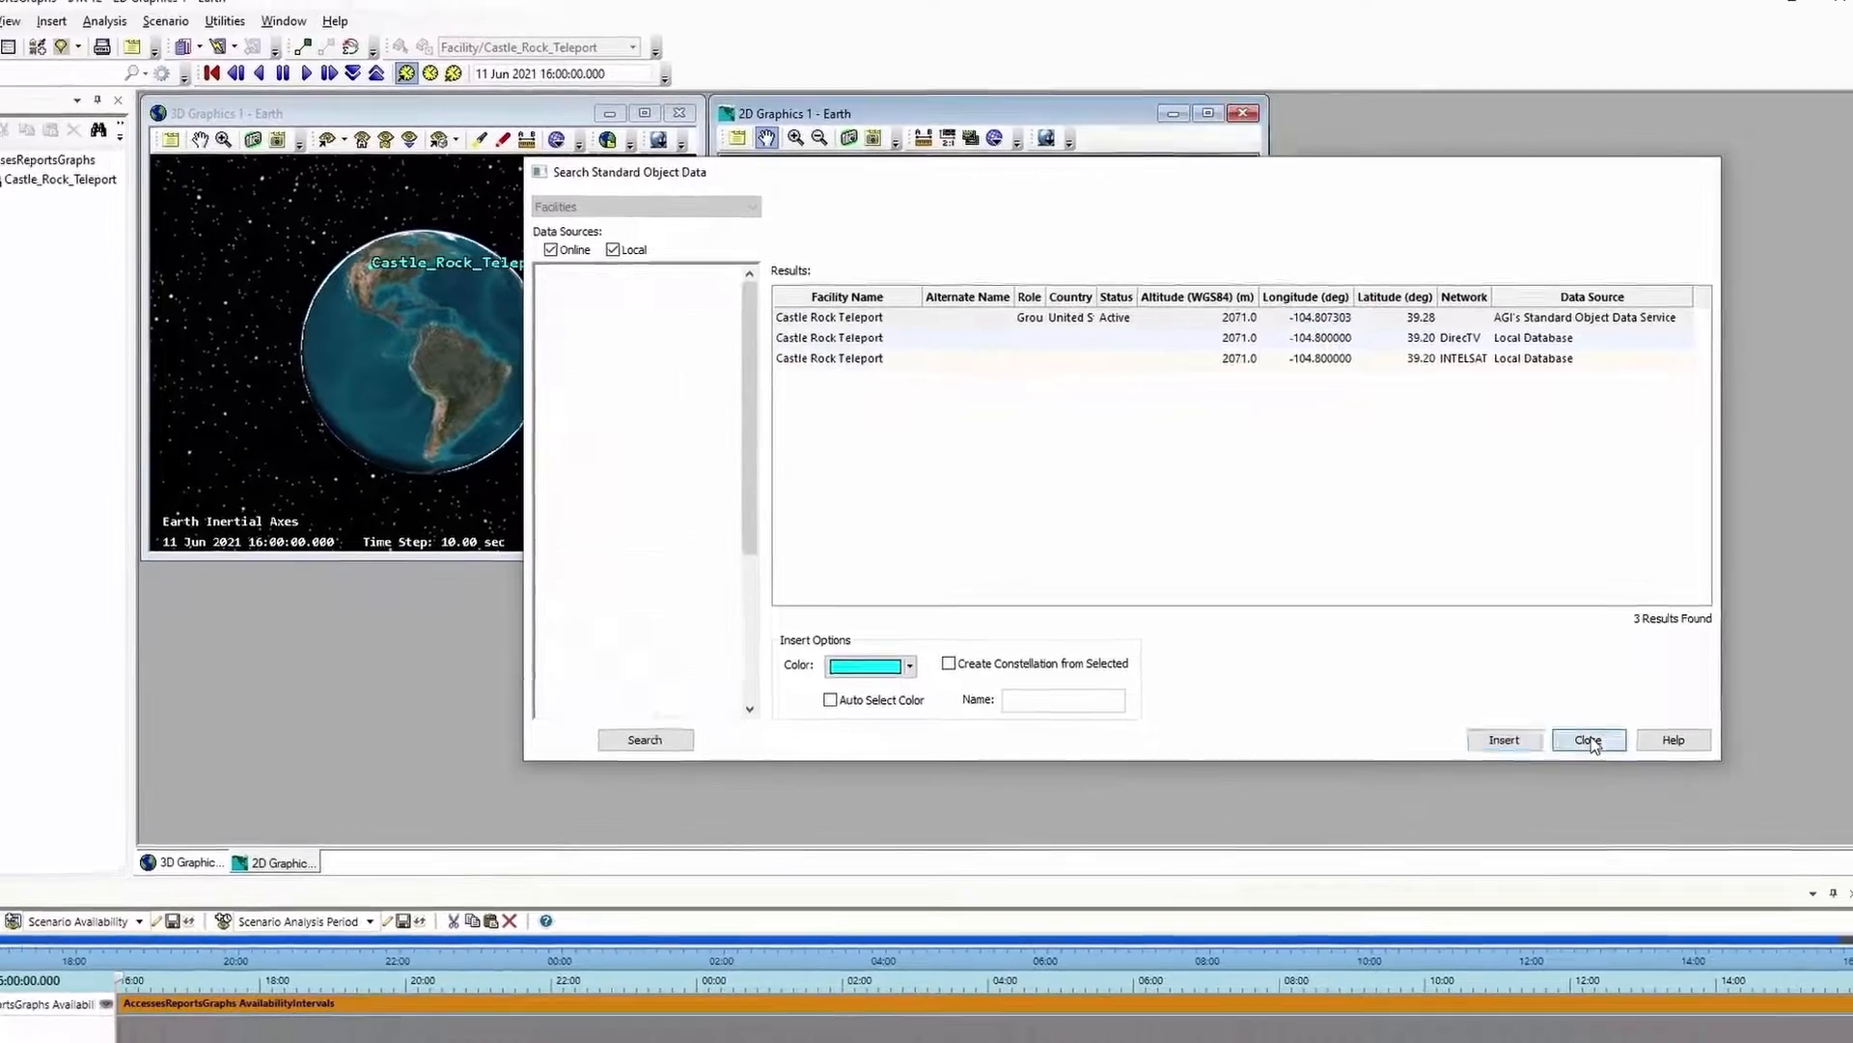
pyautogui.click(1589, 740)
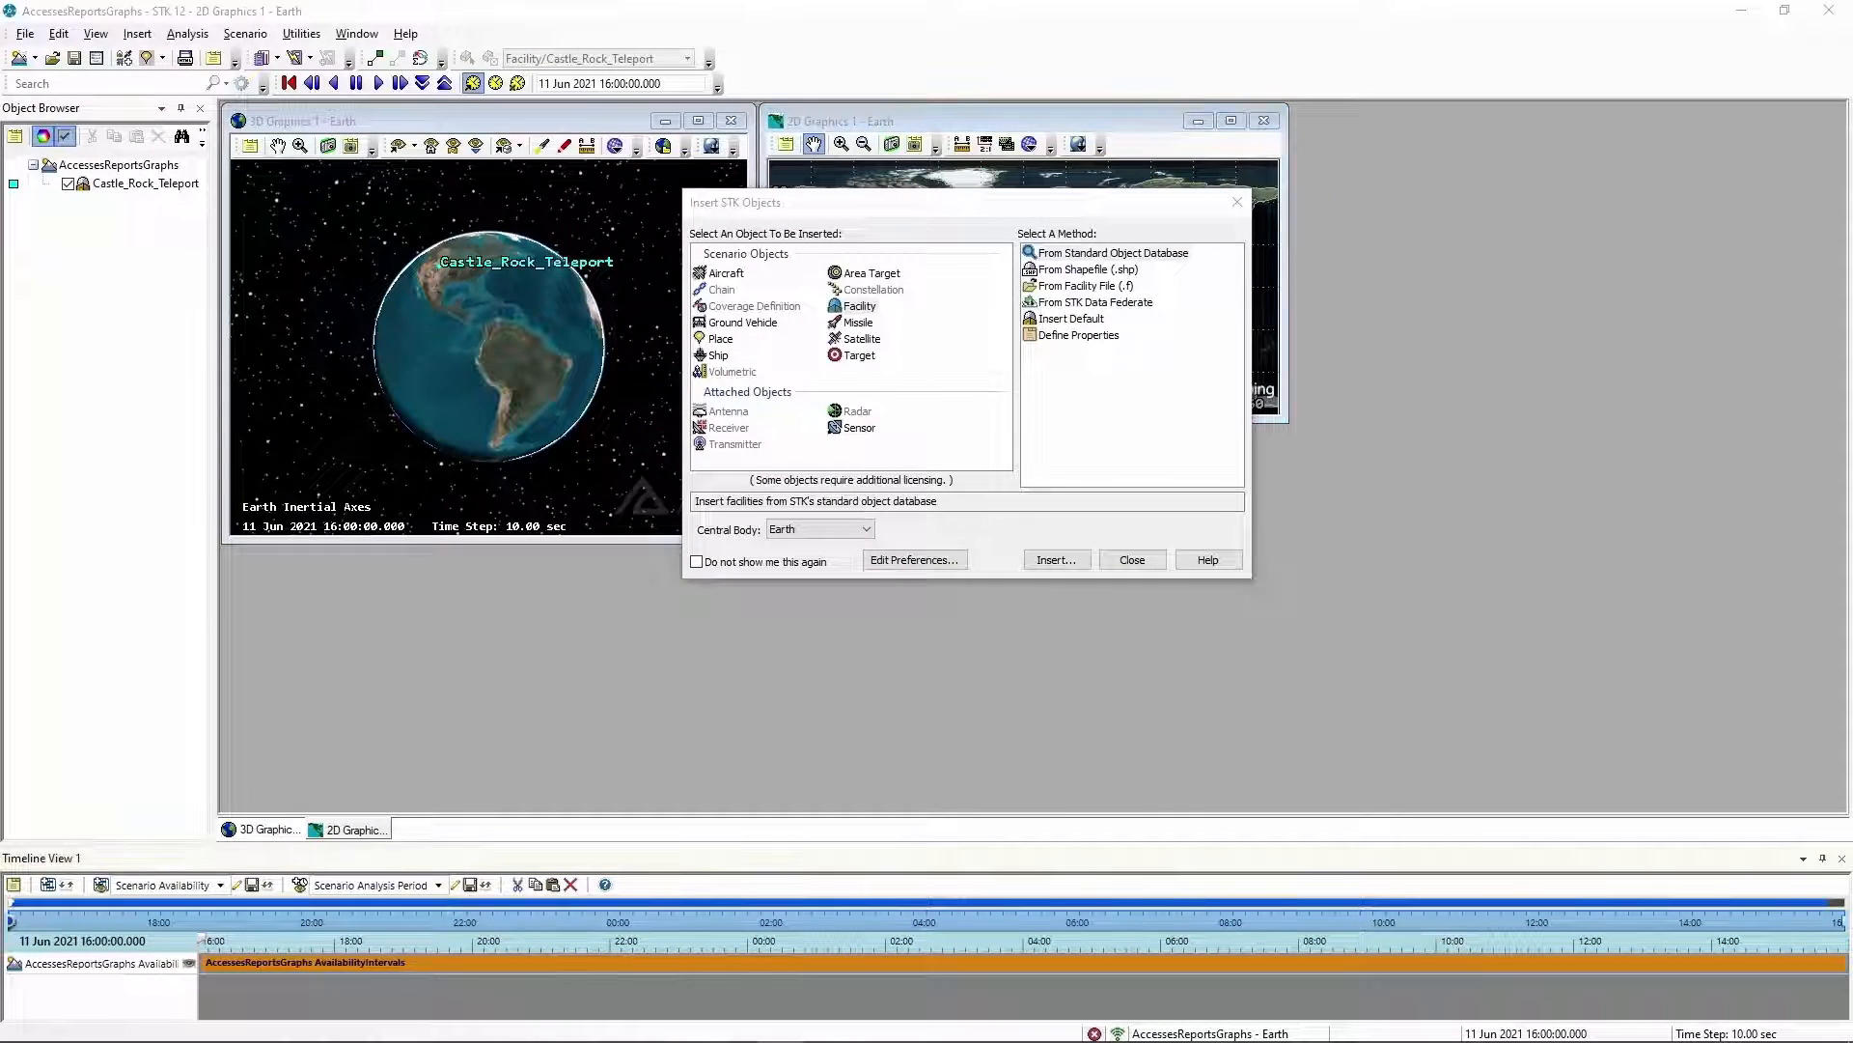
pyautogui.click(1545, 702)
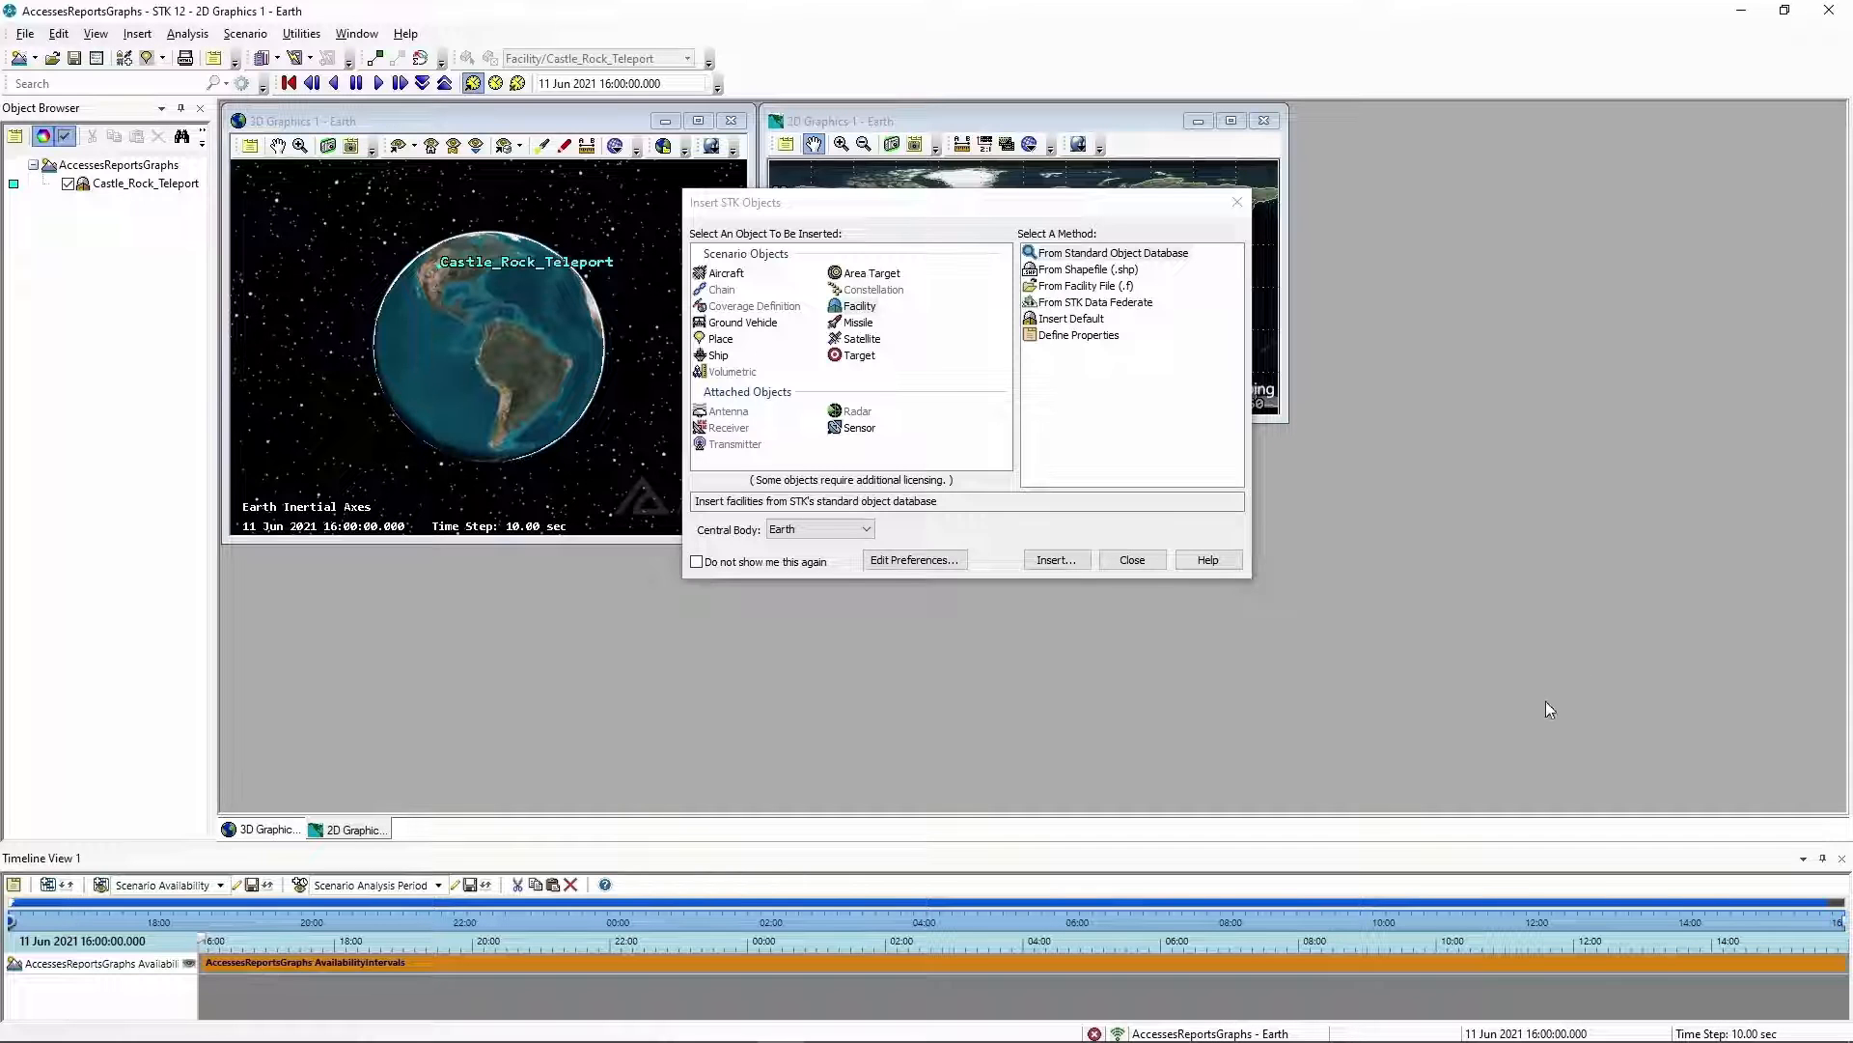
pyautogui.click(1135, 561)
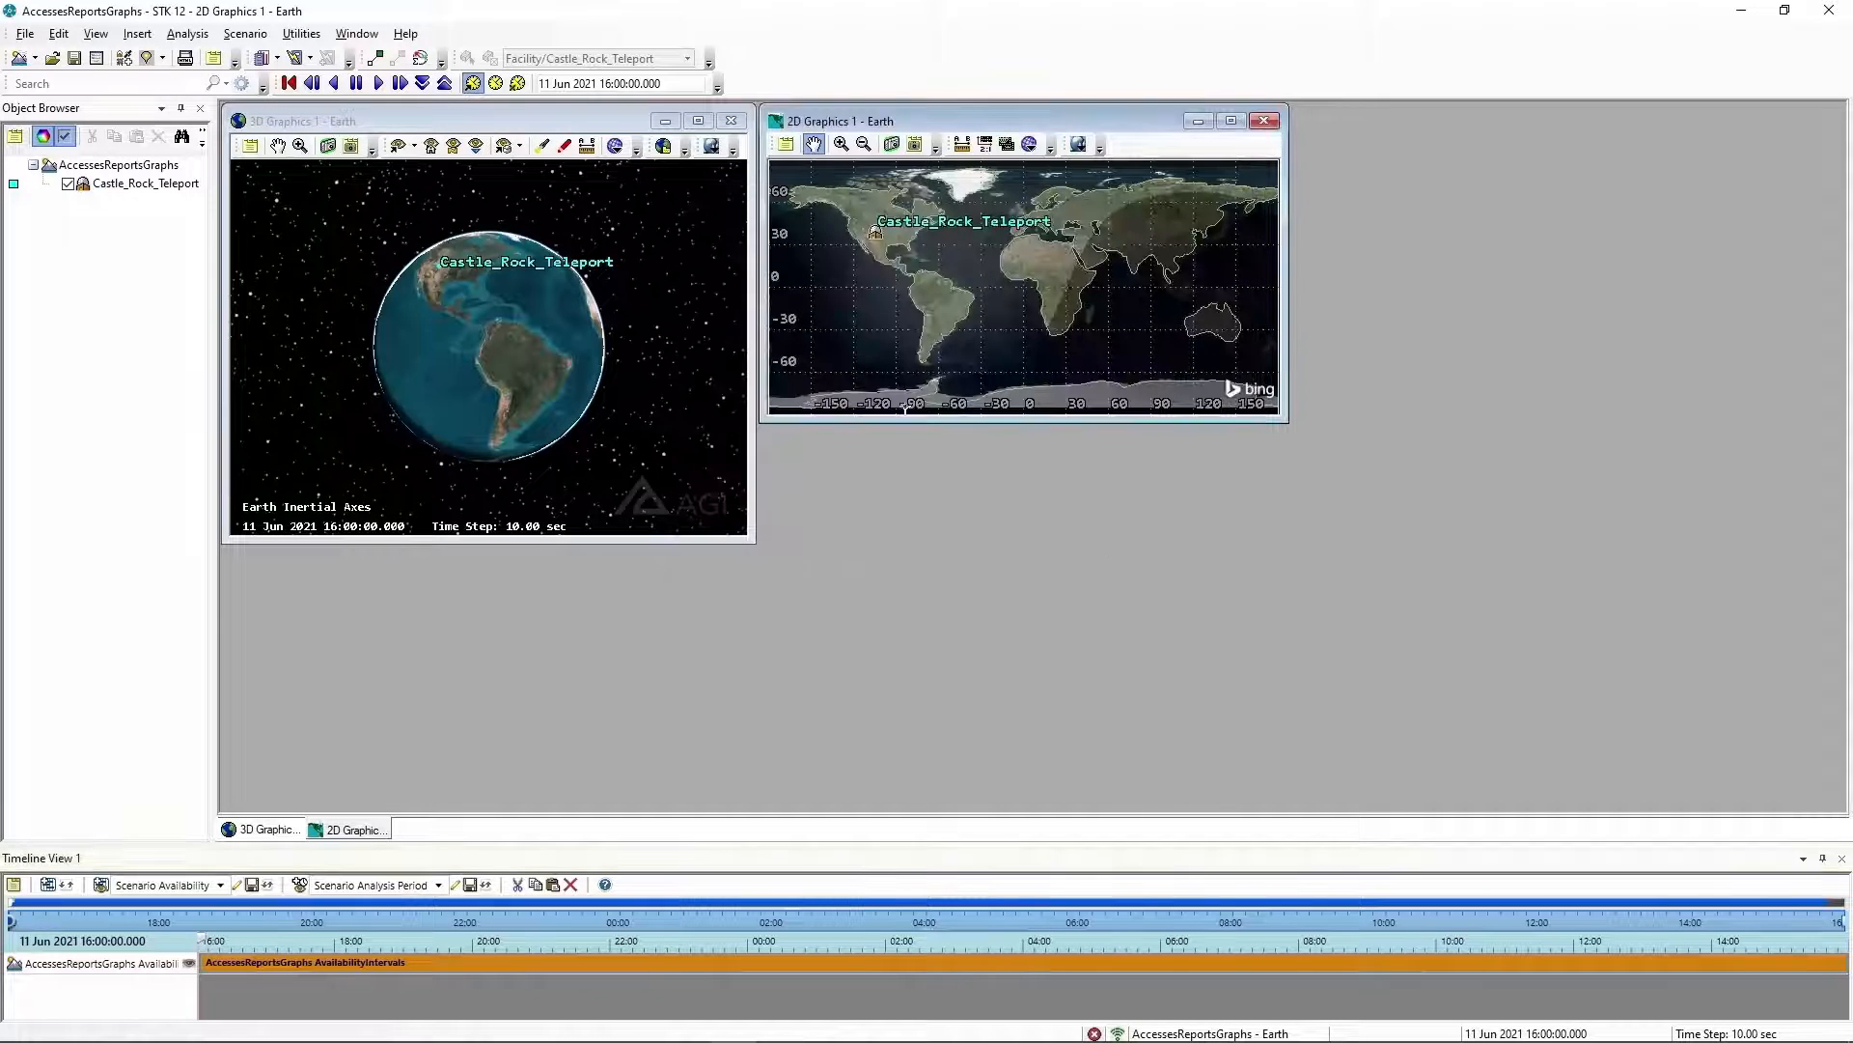
# Maximize the 3D Graphics window and zoom to Castle_Rock_Teleport to examine the facility and its surrounding terrain from several angles
pyautogui.click(698, 120)
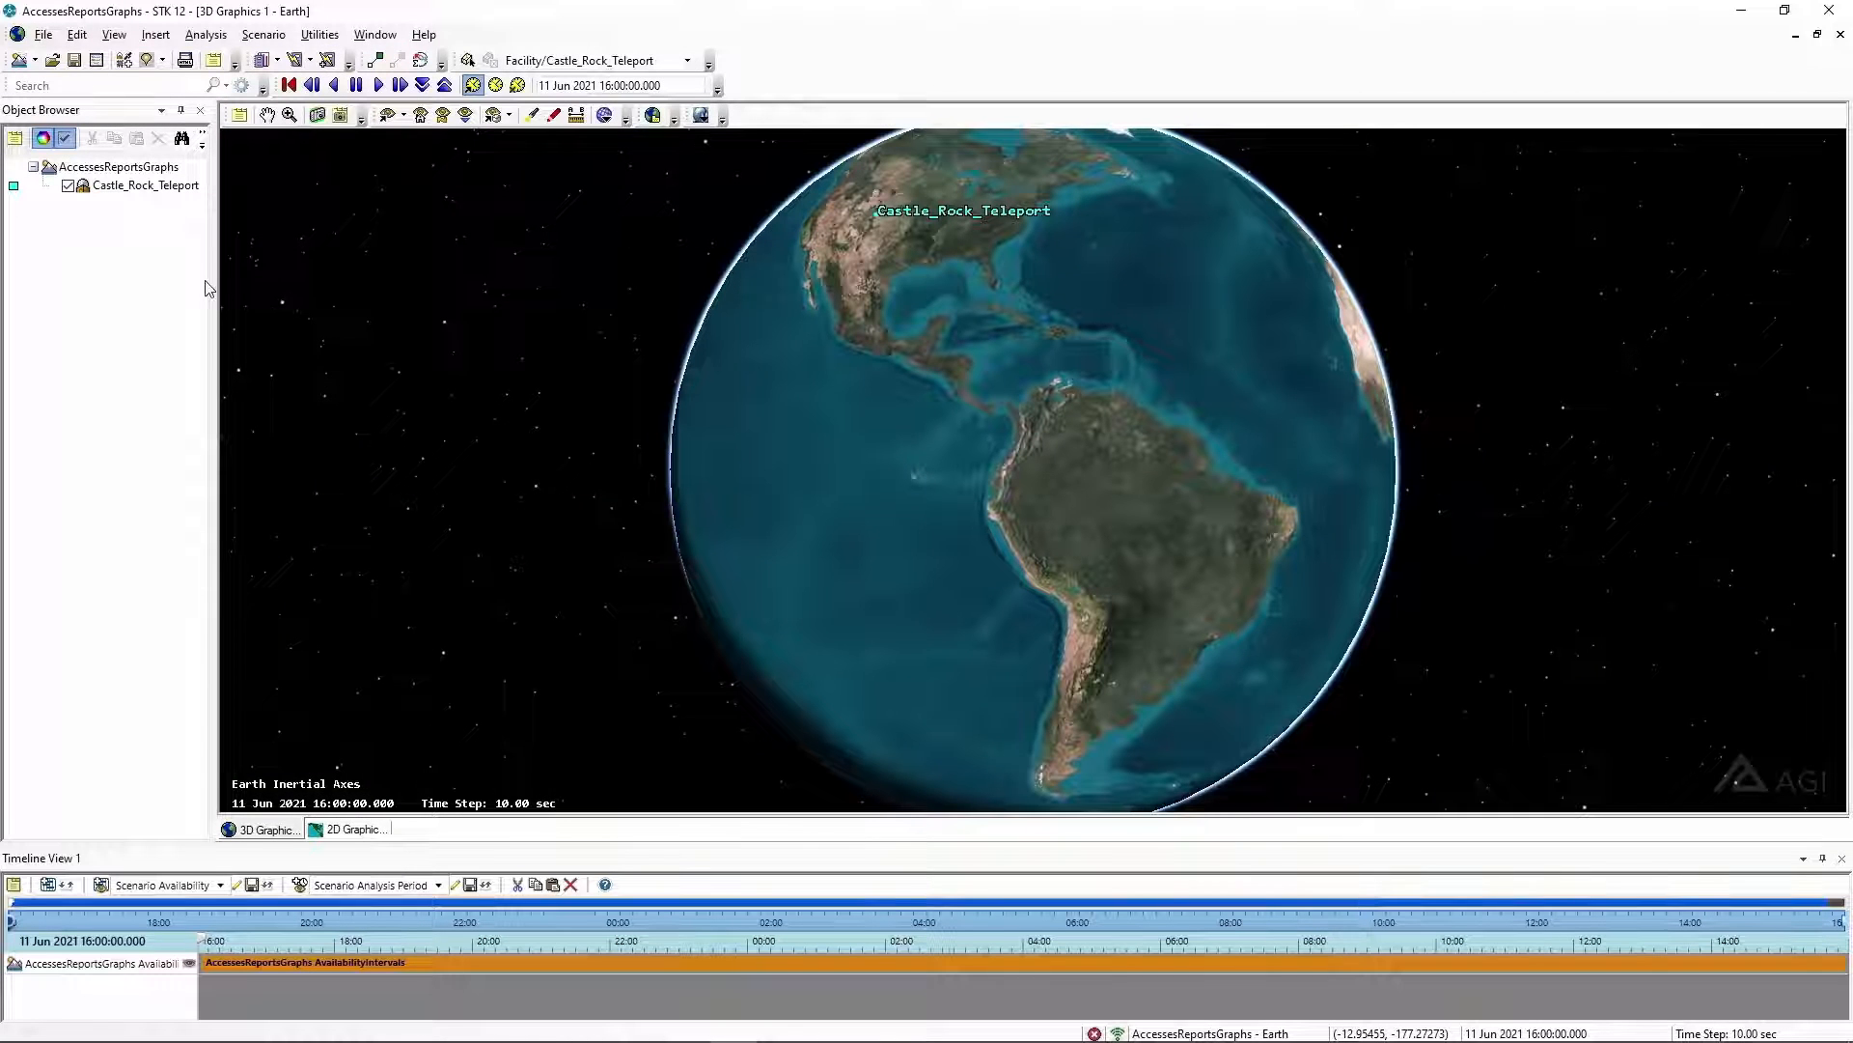
pyautogui.rightClick(168, 198)
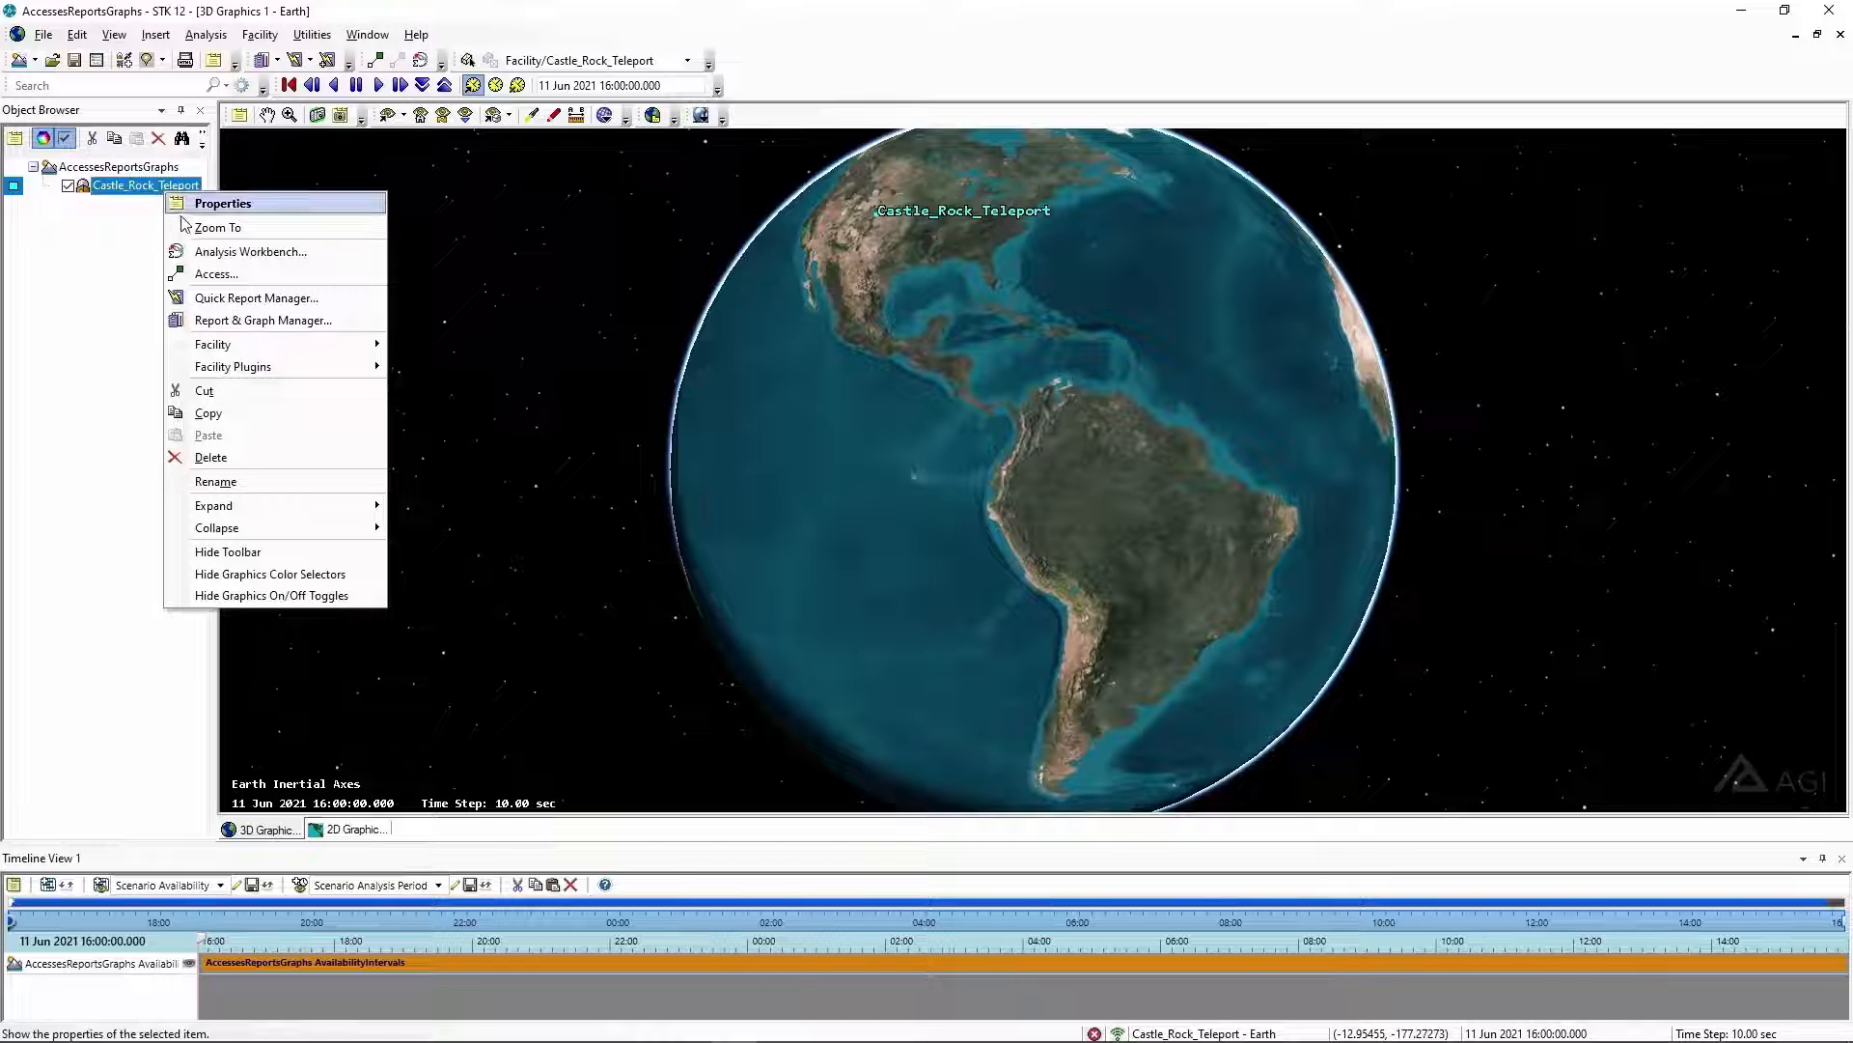
pyautogui.click(218, 228)
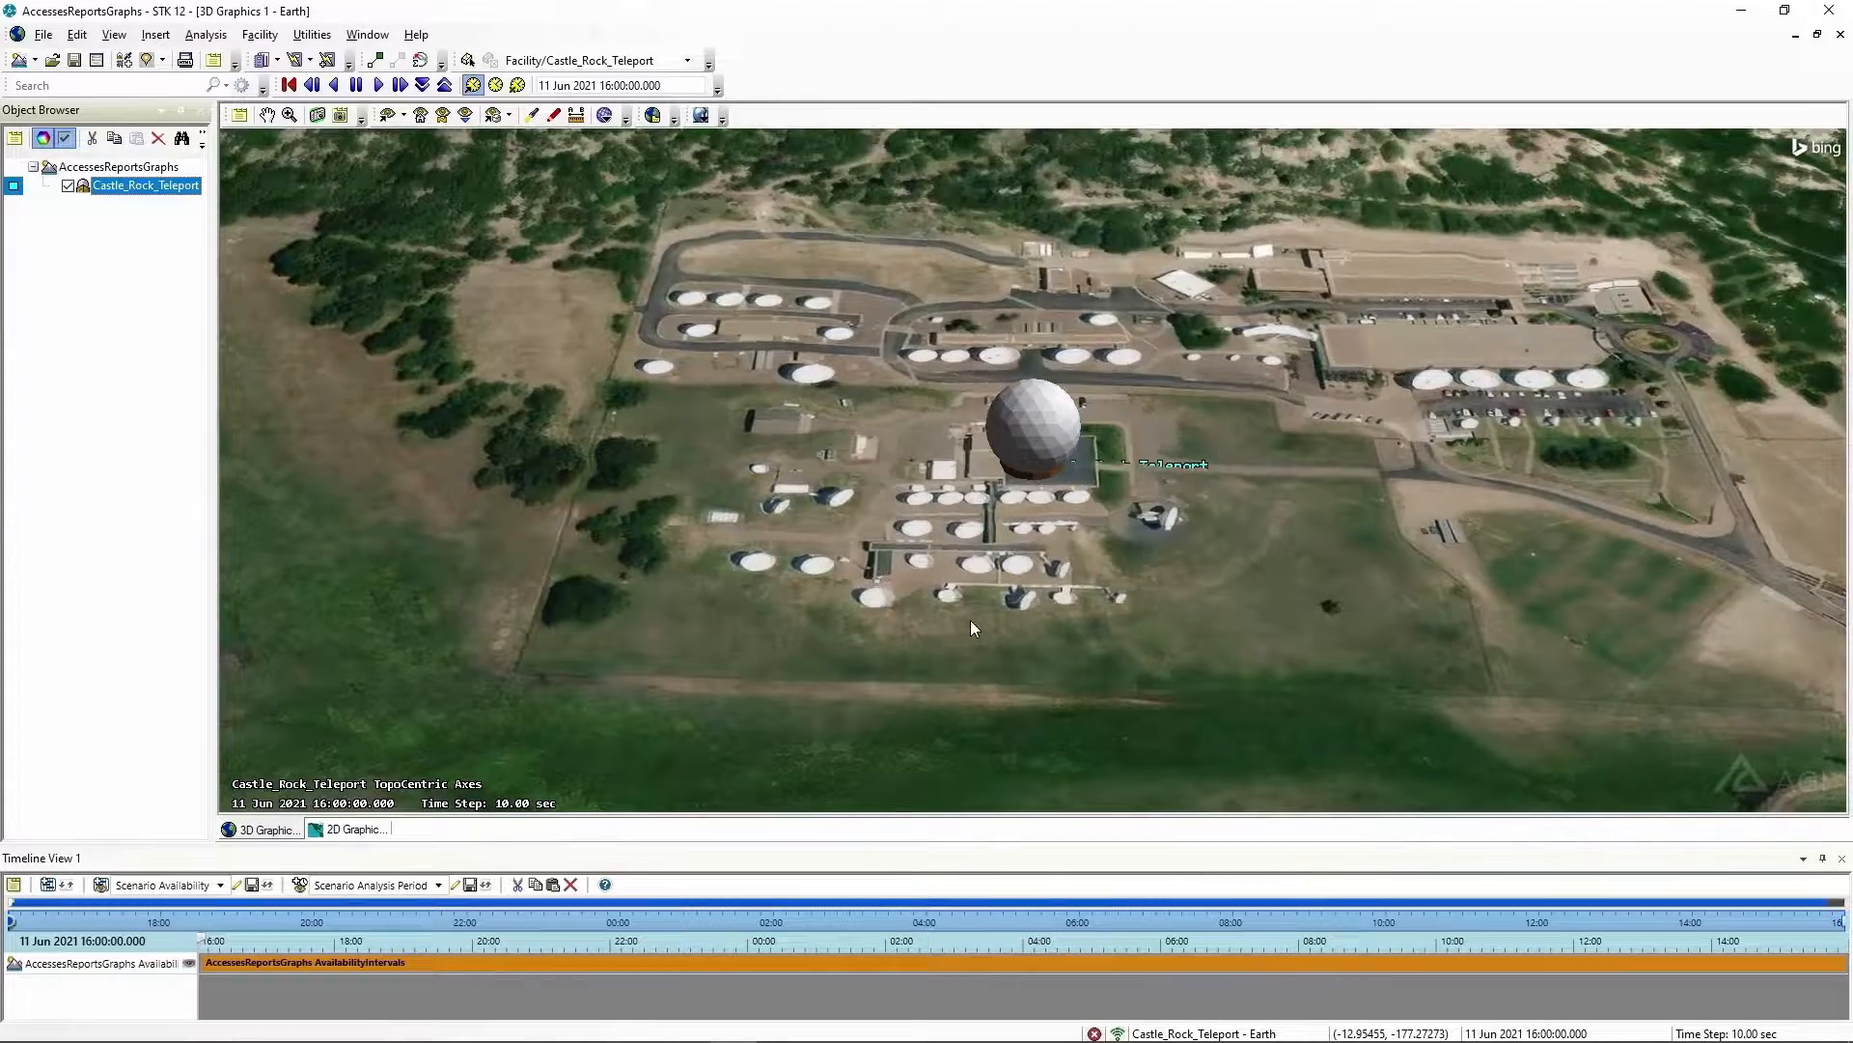
pyautogui.moveTo(969, 616); pyautogui.dragTo(855, 530)
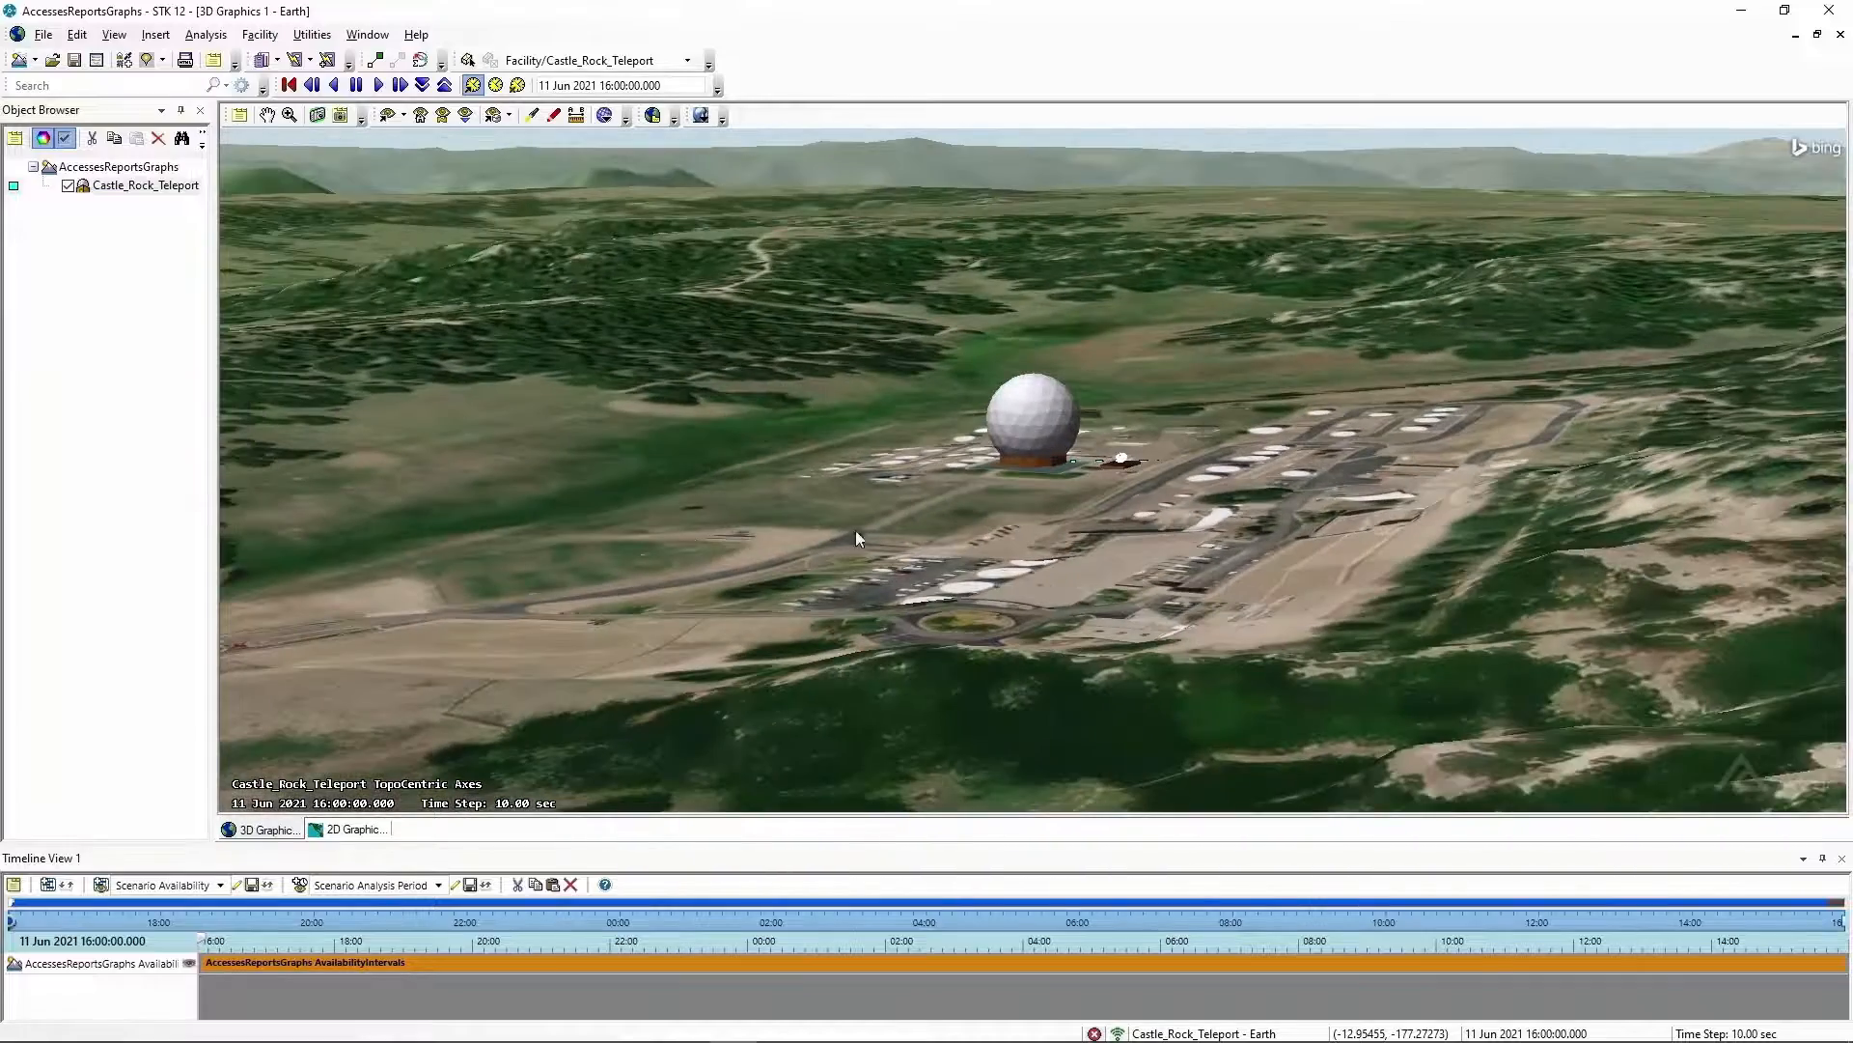
pyautogui.moveTo(1311, 484); pyautogui.dragTo(676, 467)
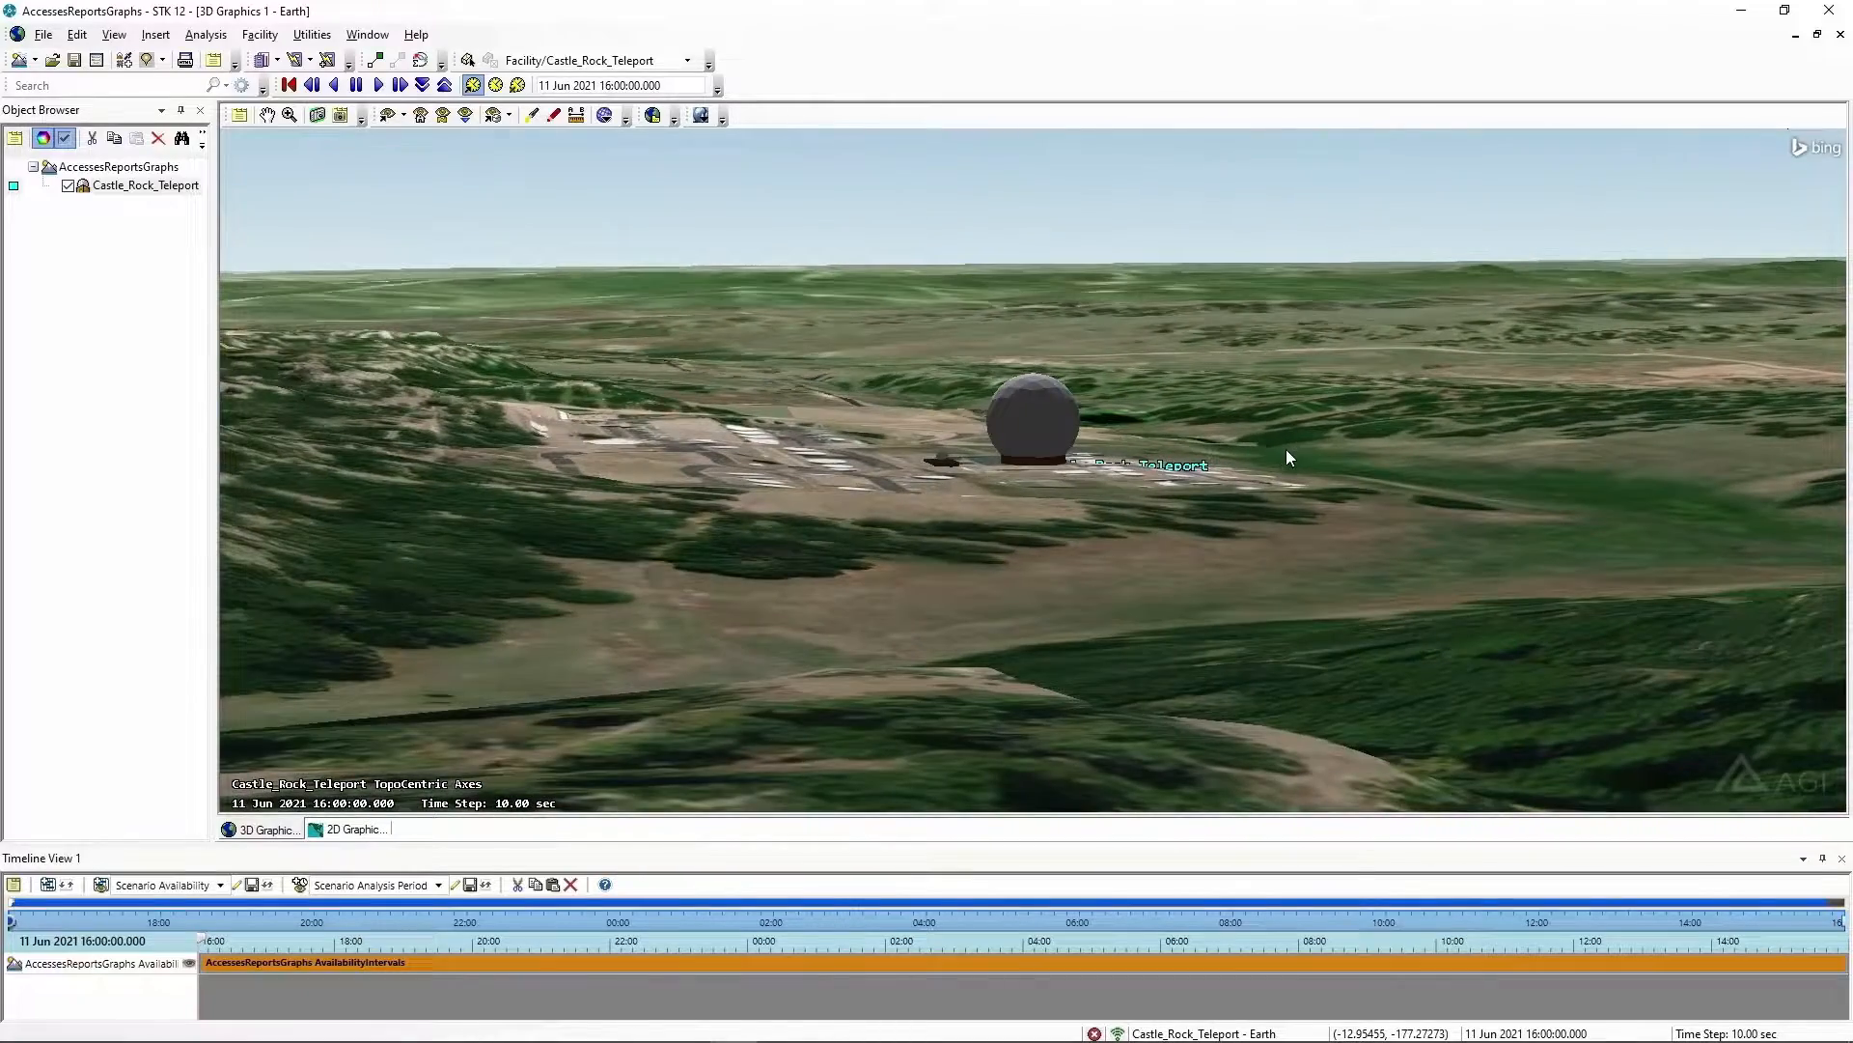
pyautogui.moveTo(1285, 449); pyautogui.dragTo(811, 471)
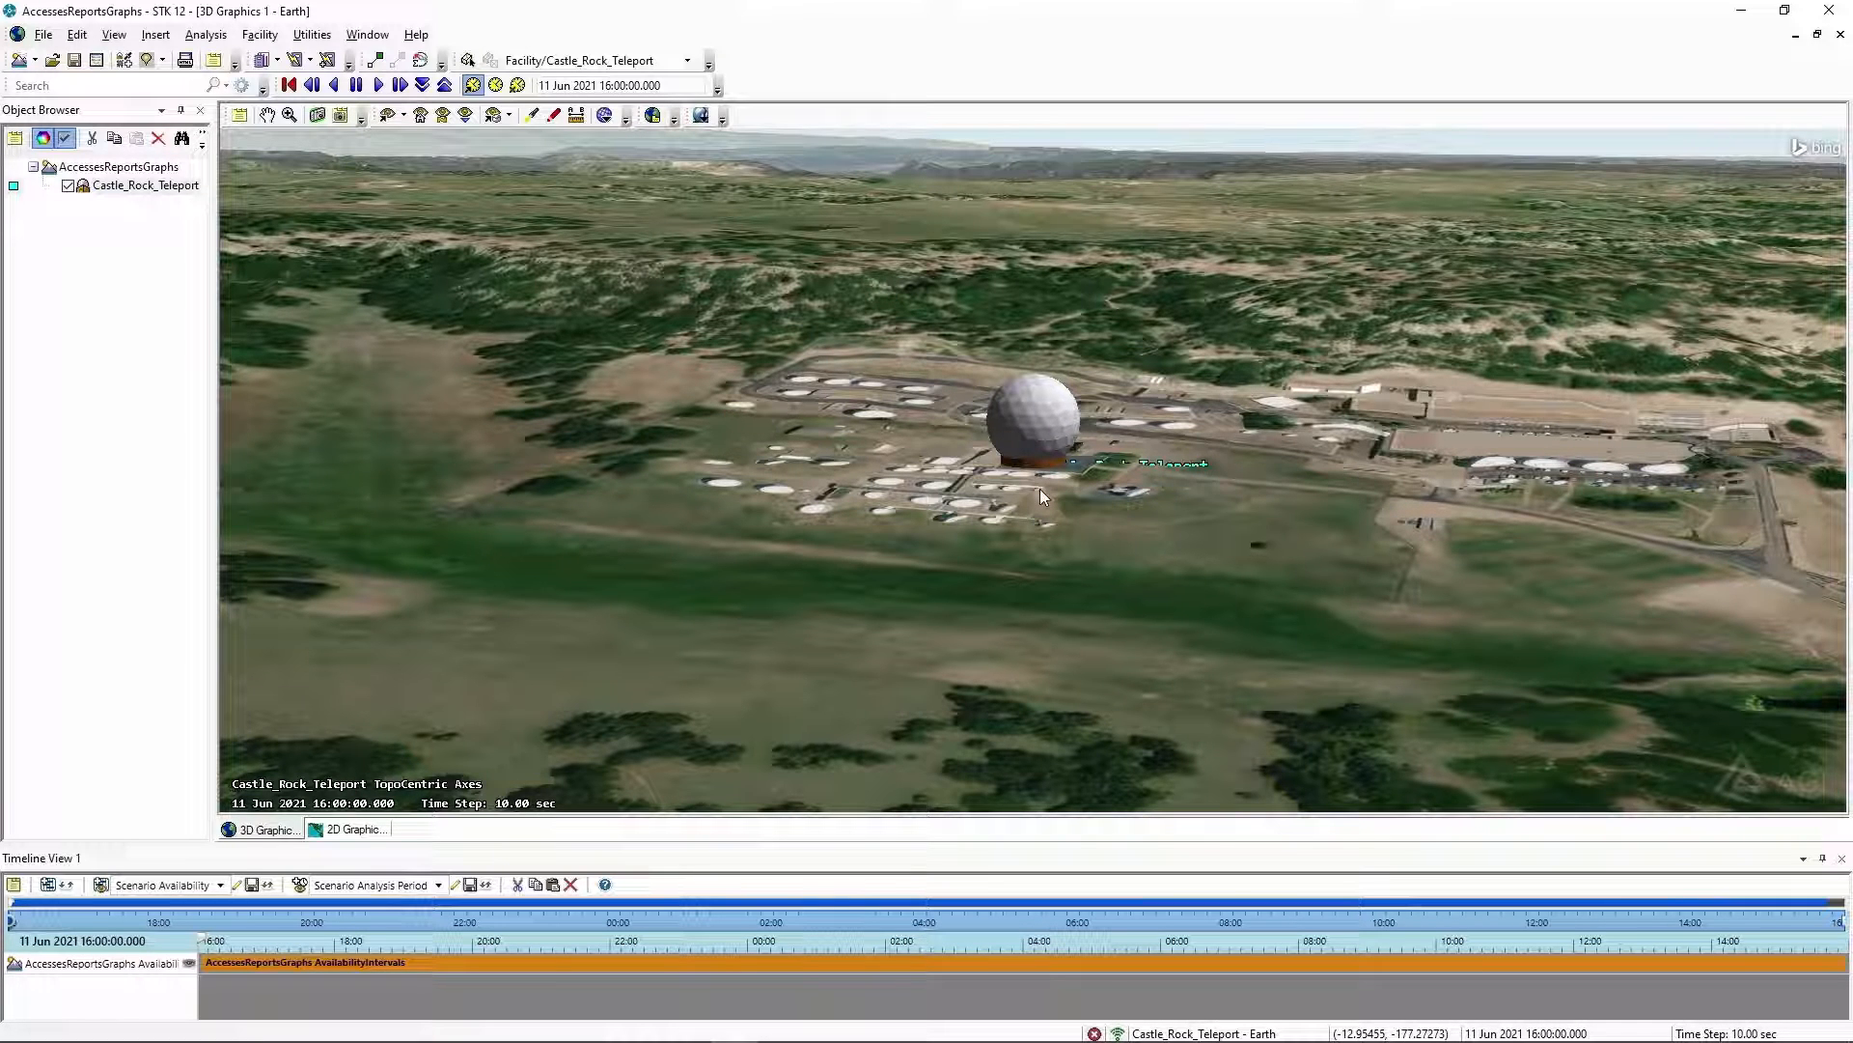
pyautogui.moveTo(1112, 499); pyautogui.dragTo(942, 485)
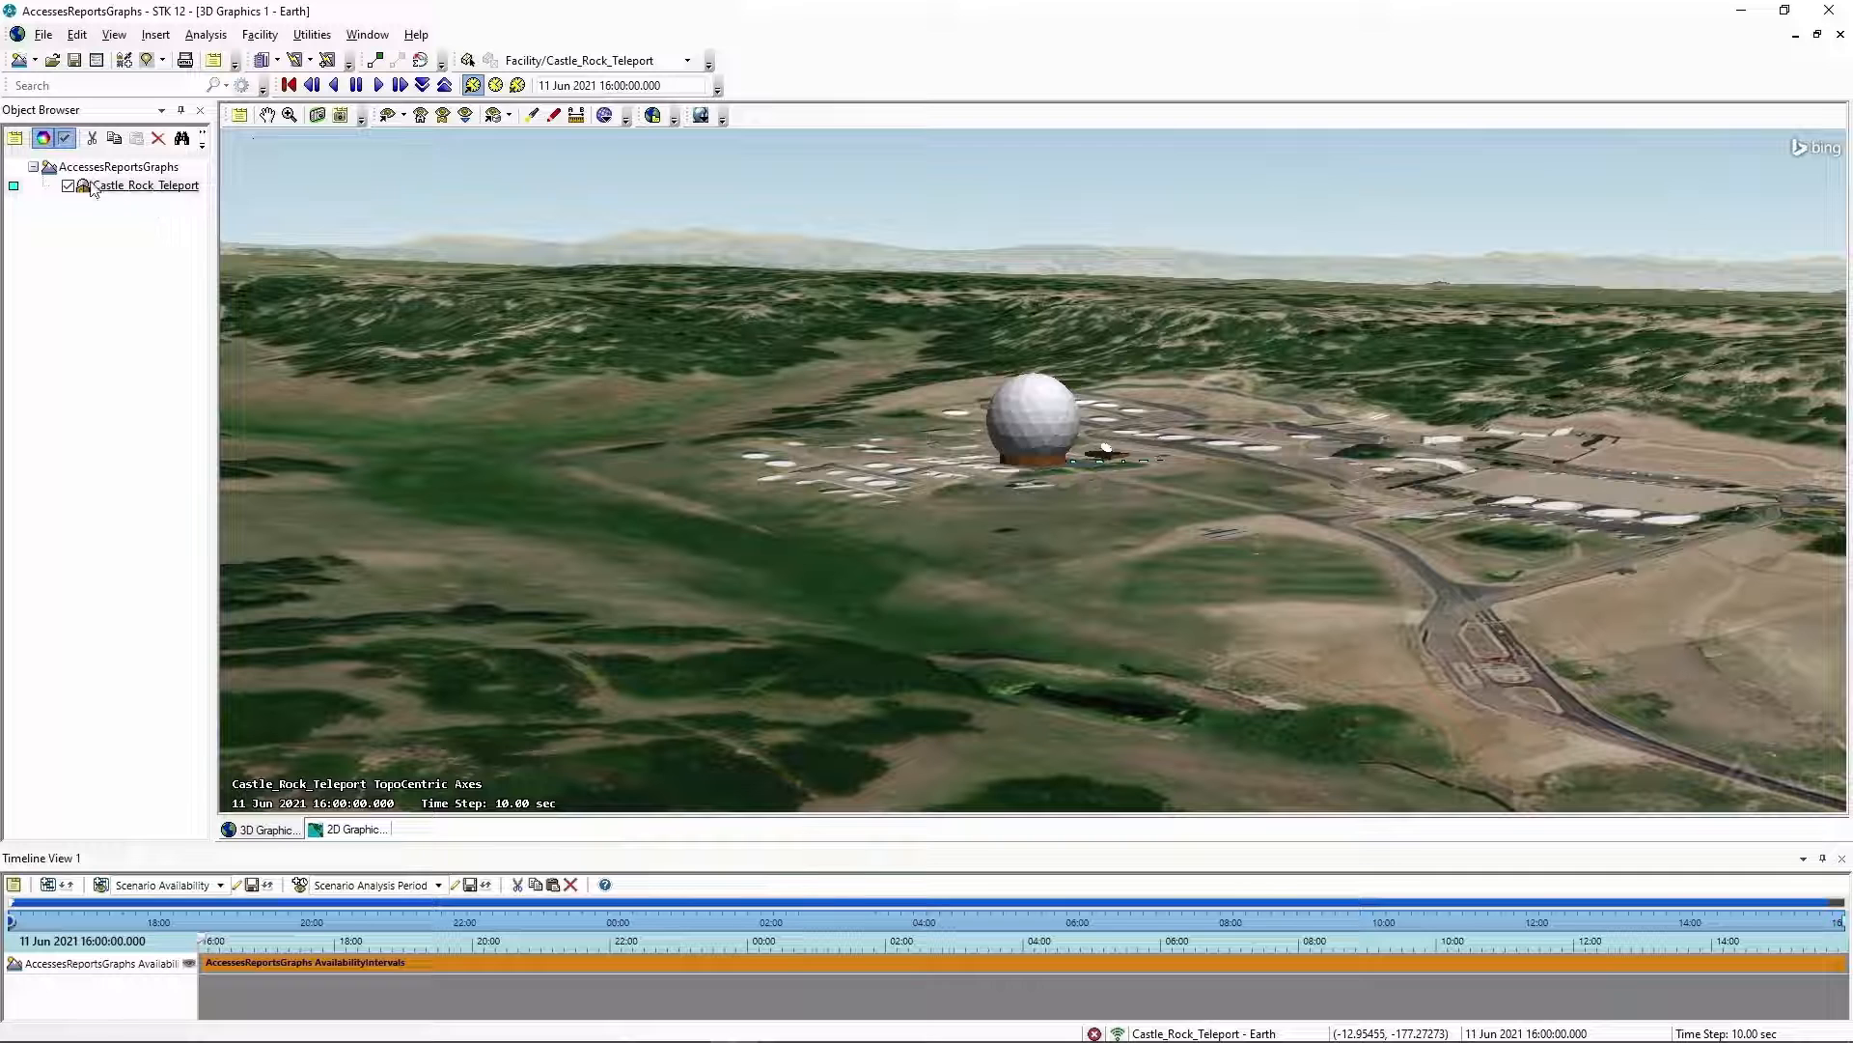
# Disable the use of the terrain server for analysis in the AccessesReportsGraphs scenario's terrain properties and inspect the facility in 3D
pyautogui.rightClick(146, 172)
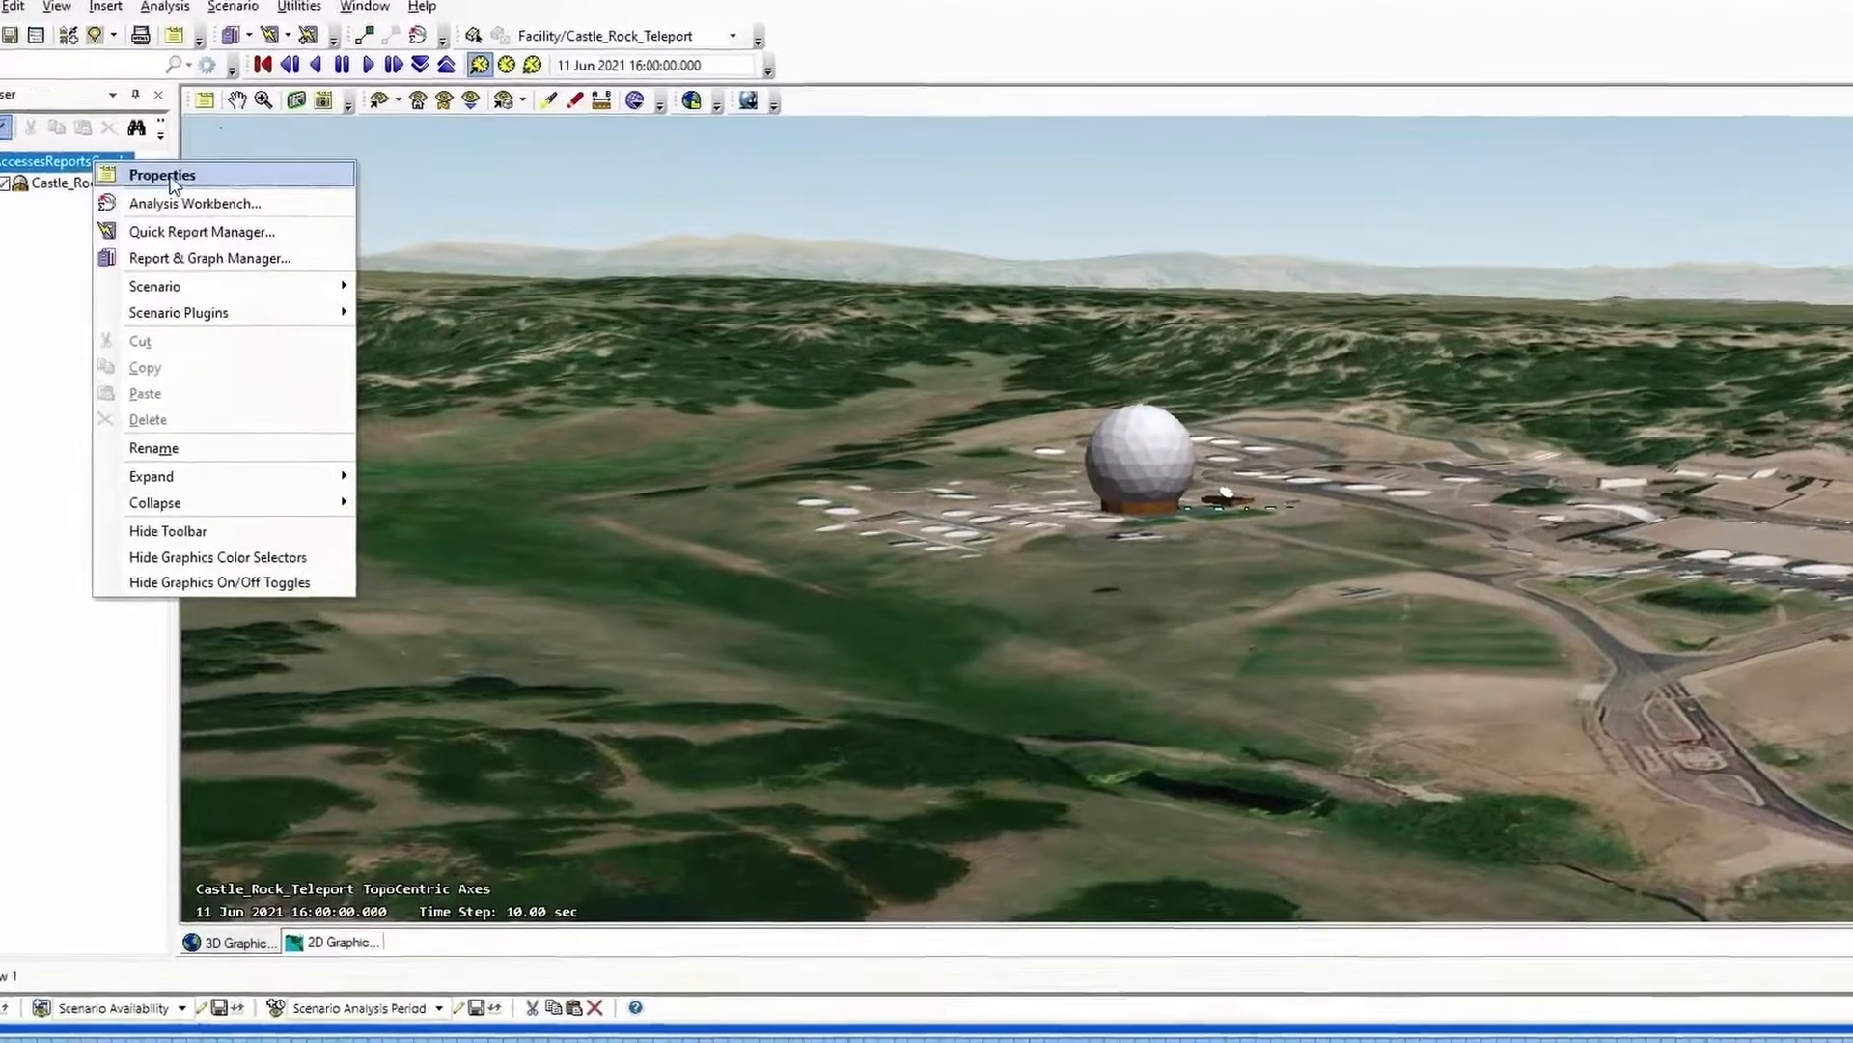
pyautogui.click(184, 178)
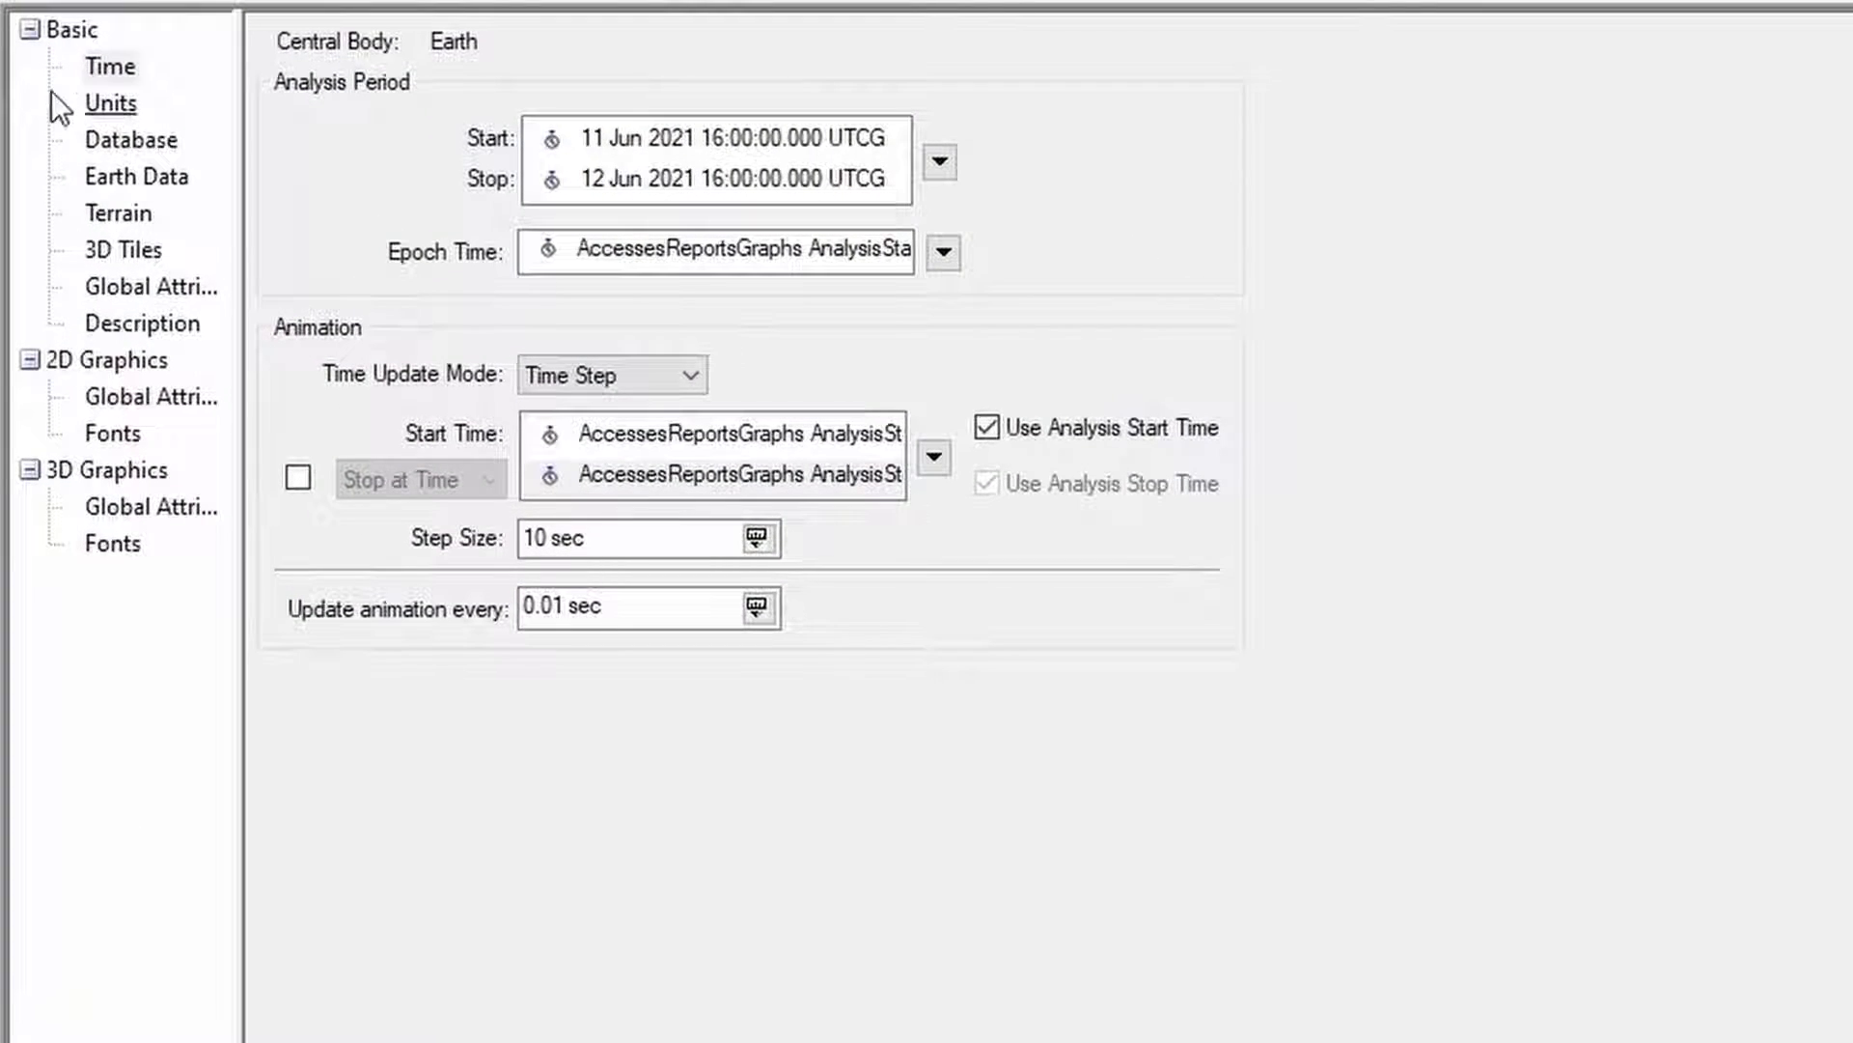
pyautogui.click(114, 212)
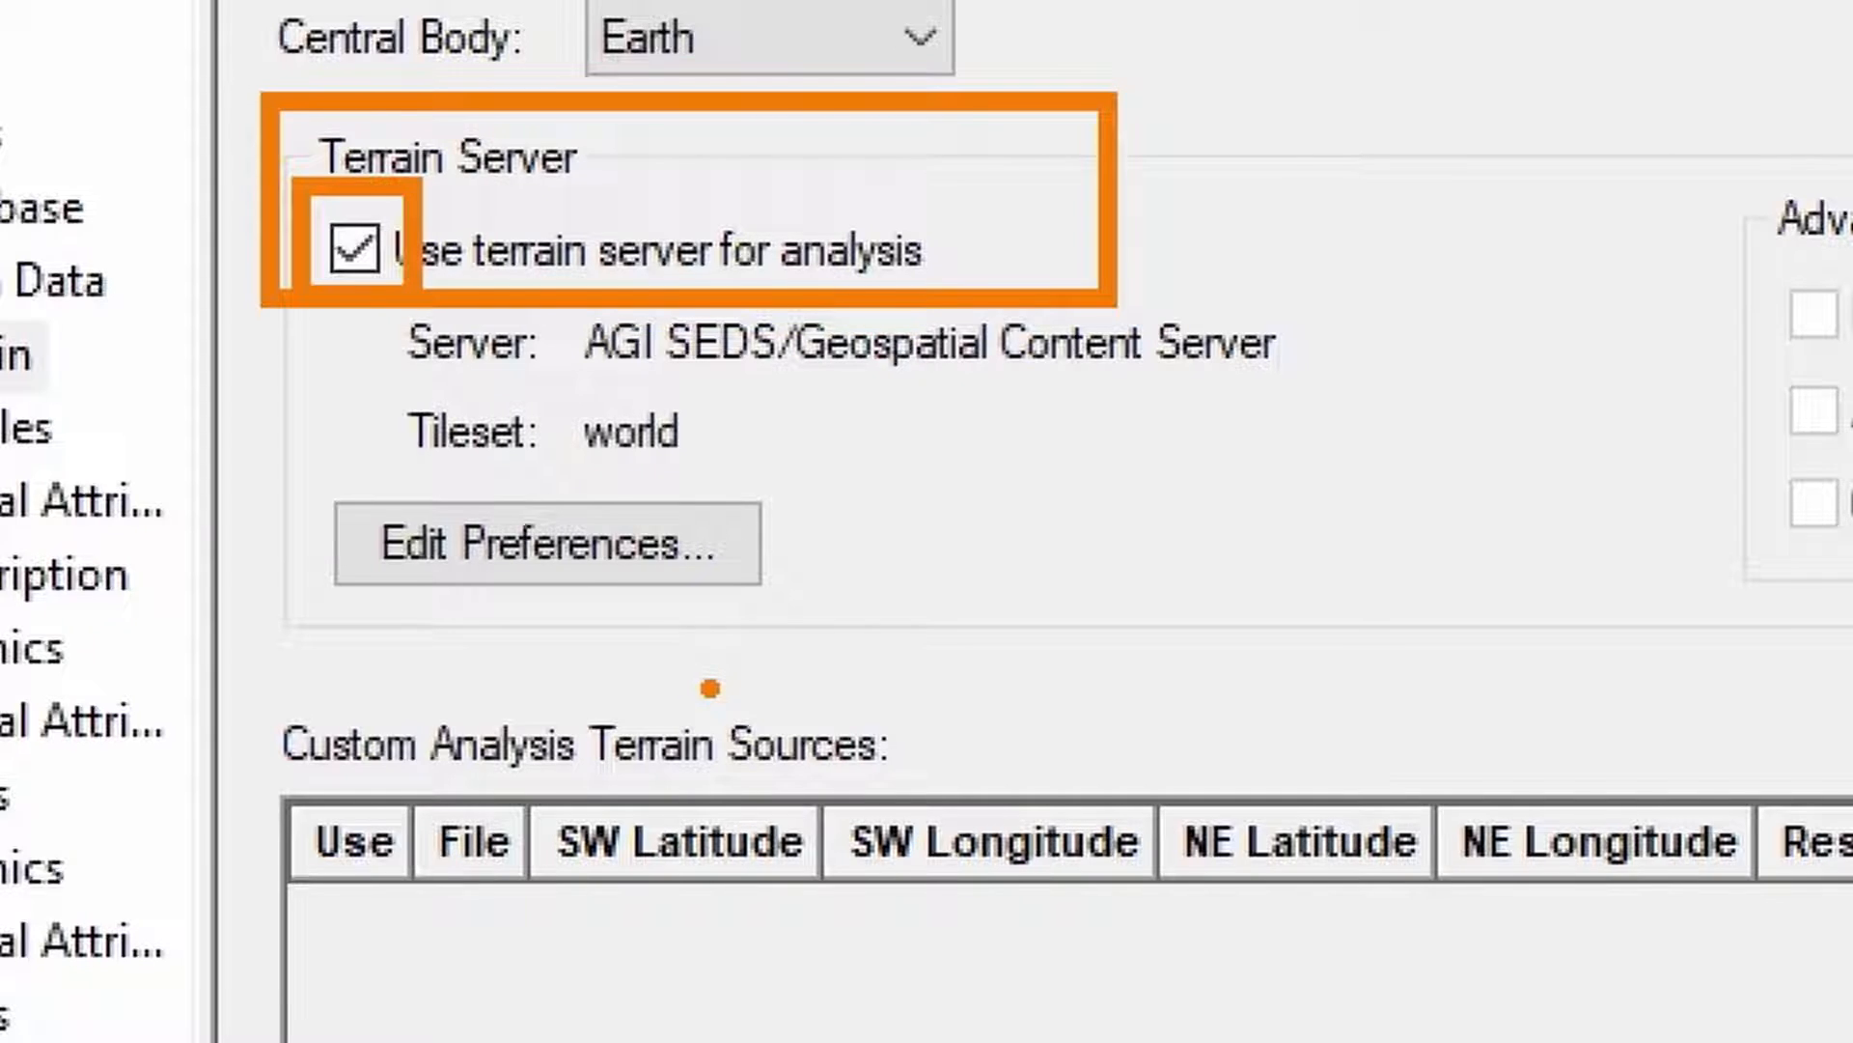
pyautogui.click(371, 246)
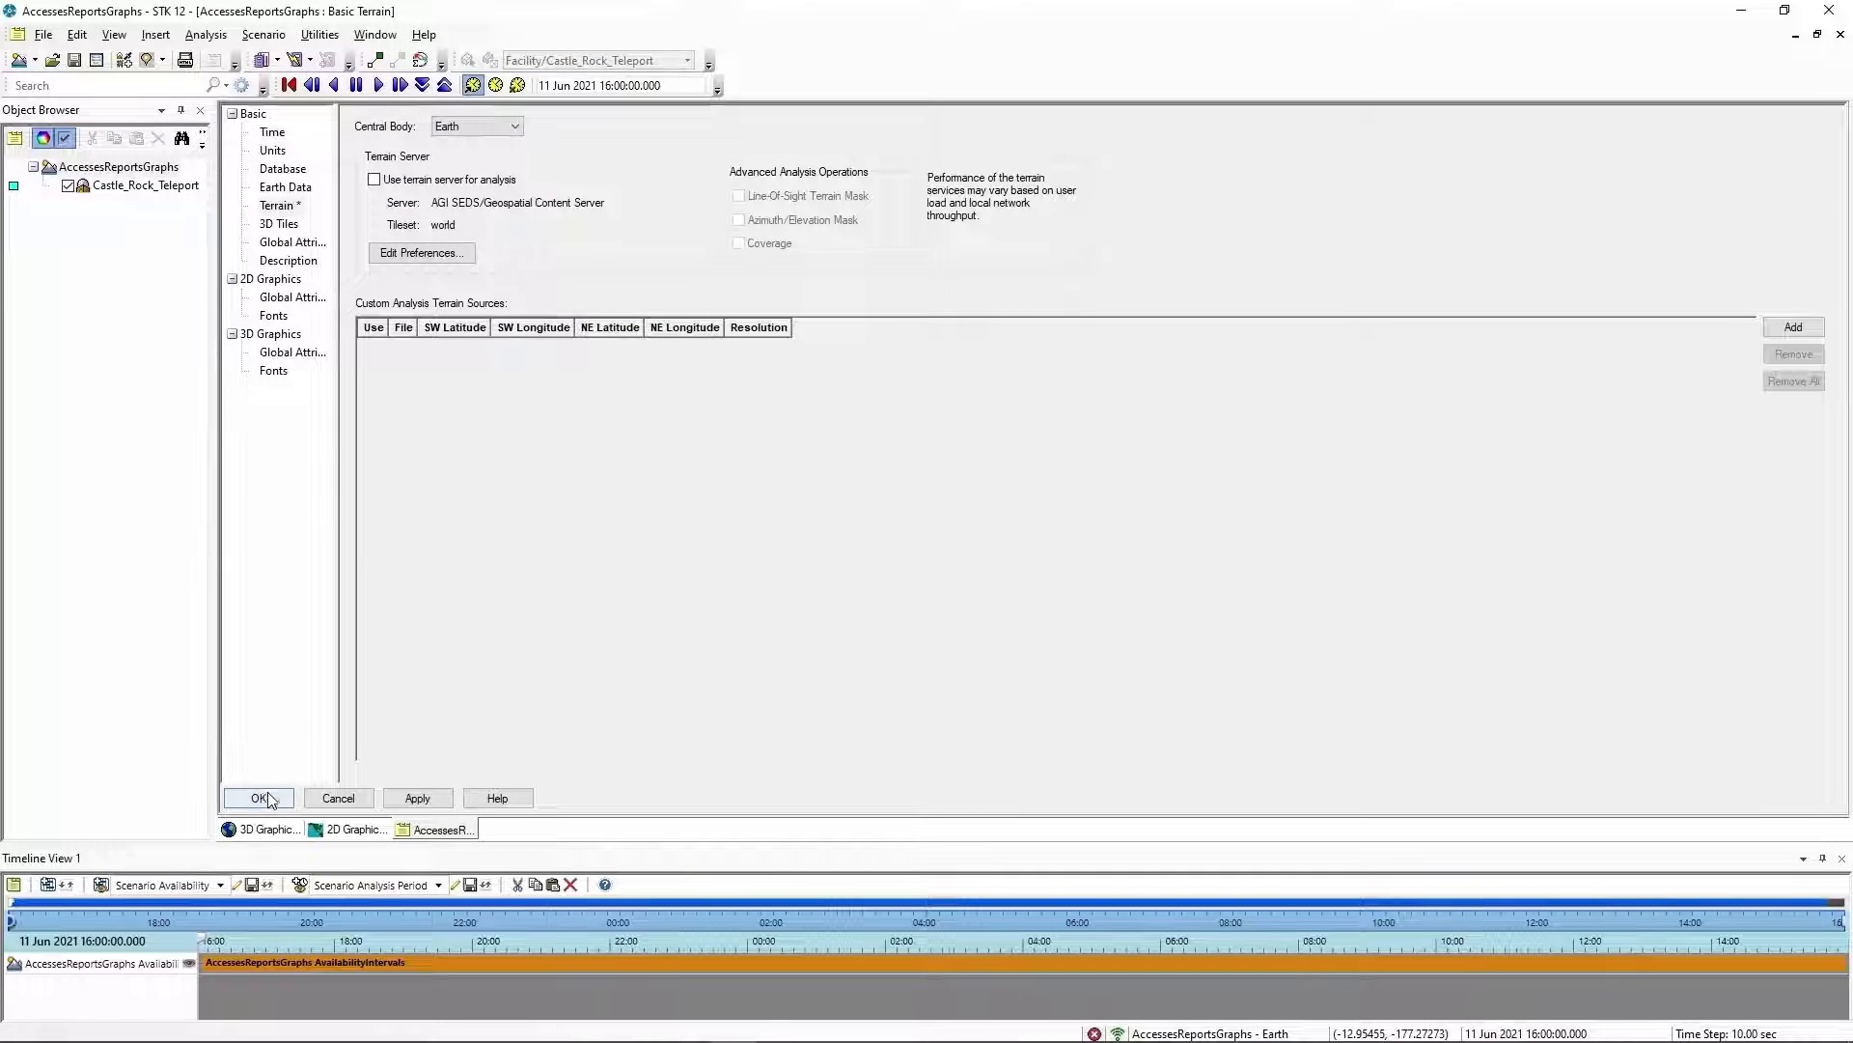
pyautogui.click(261, 799)
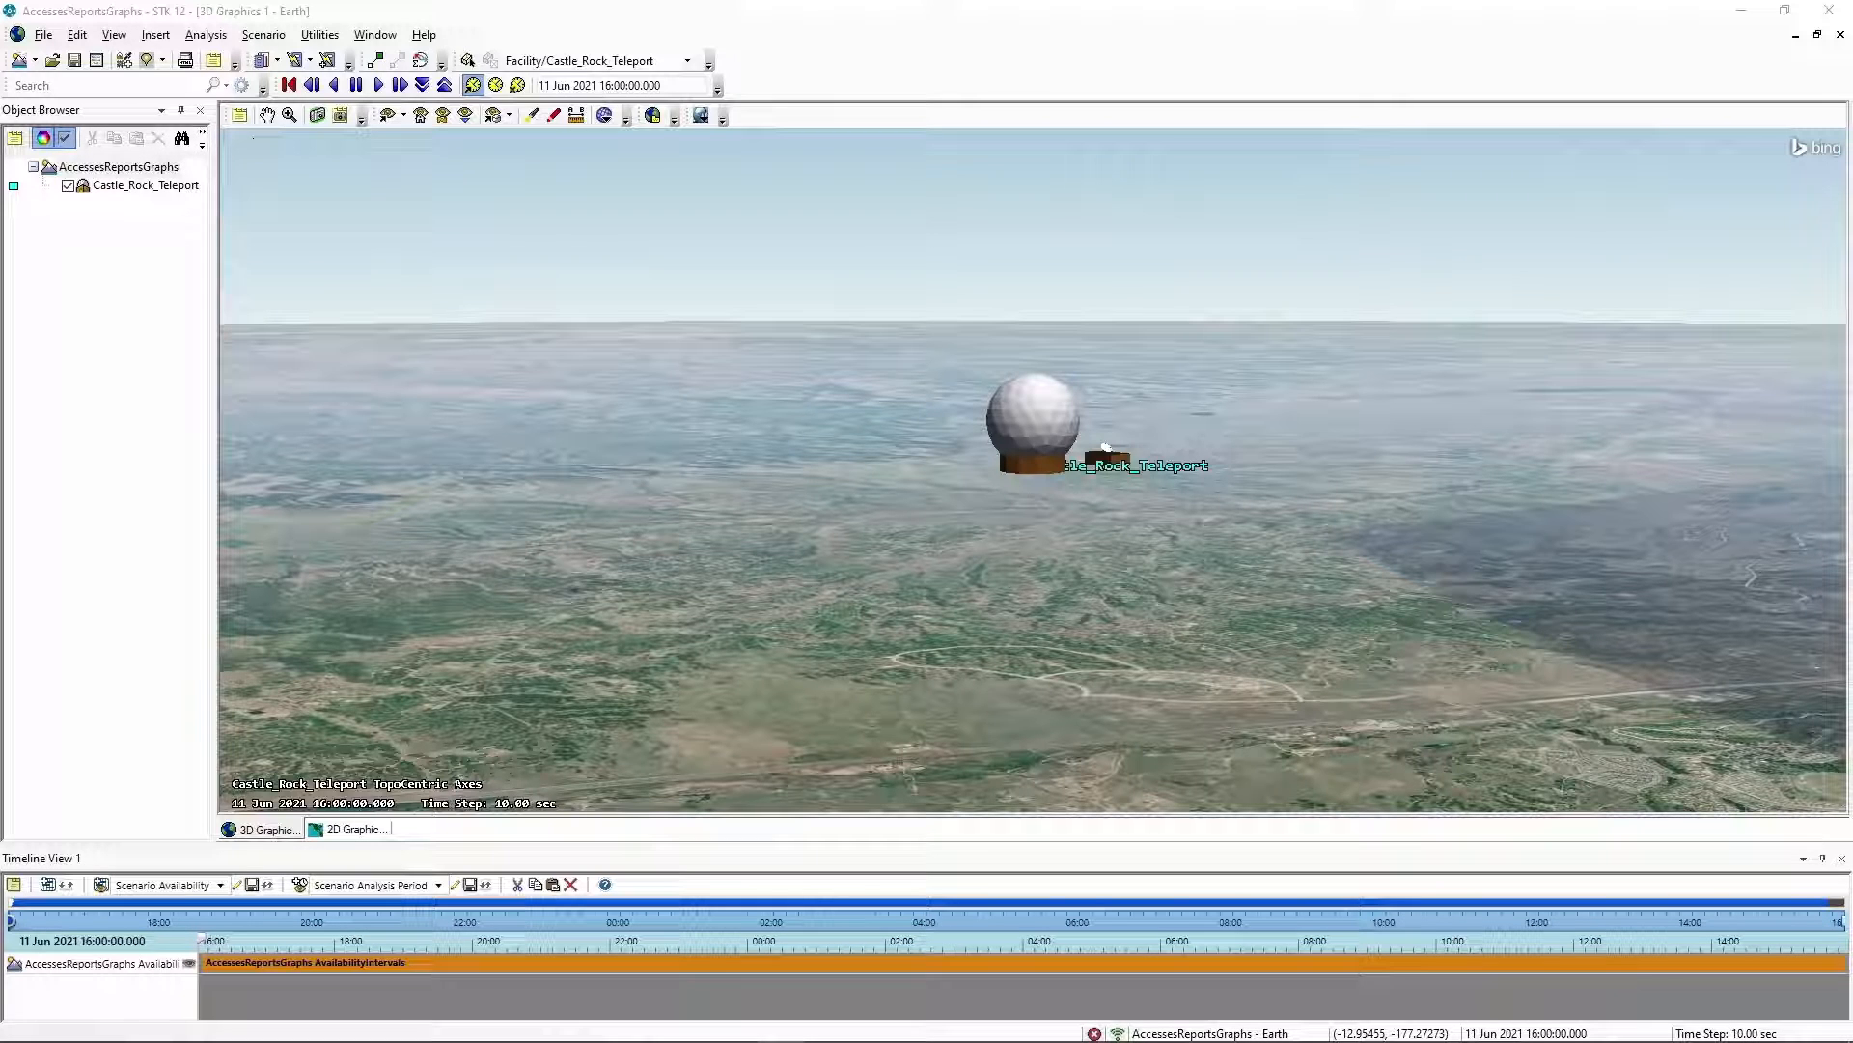
pyautogui.click(1410, 940)
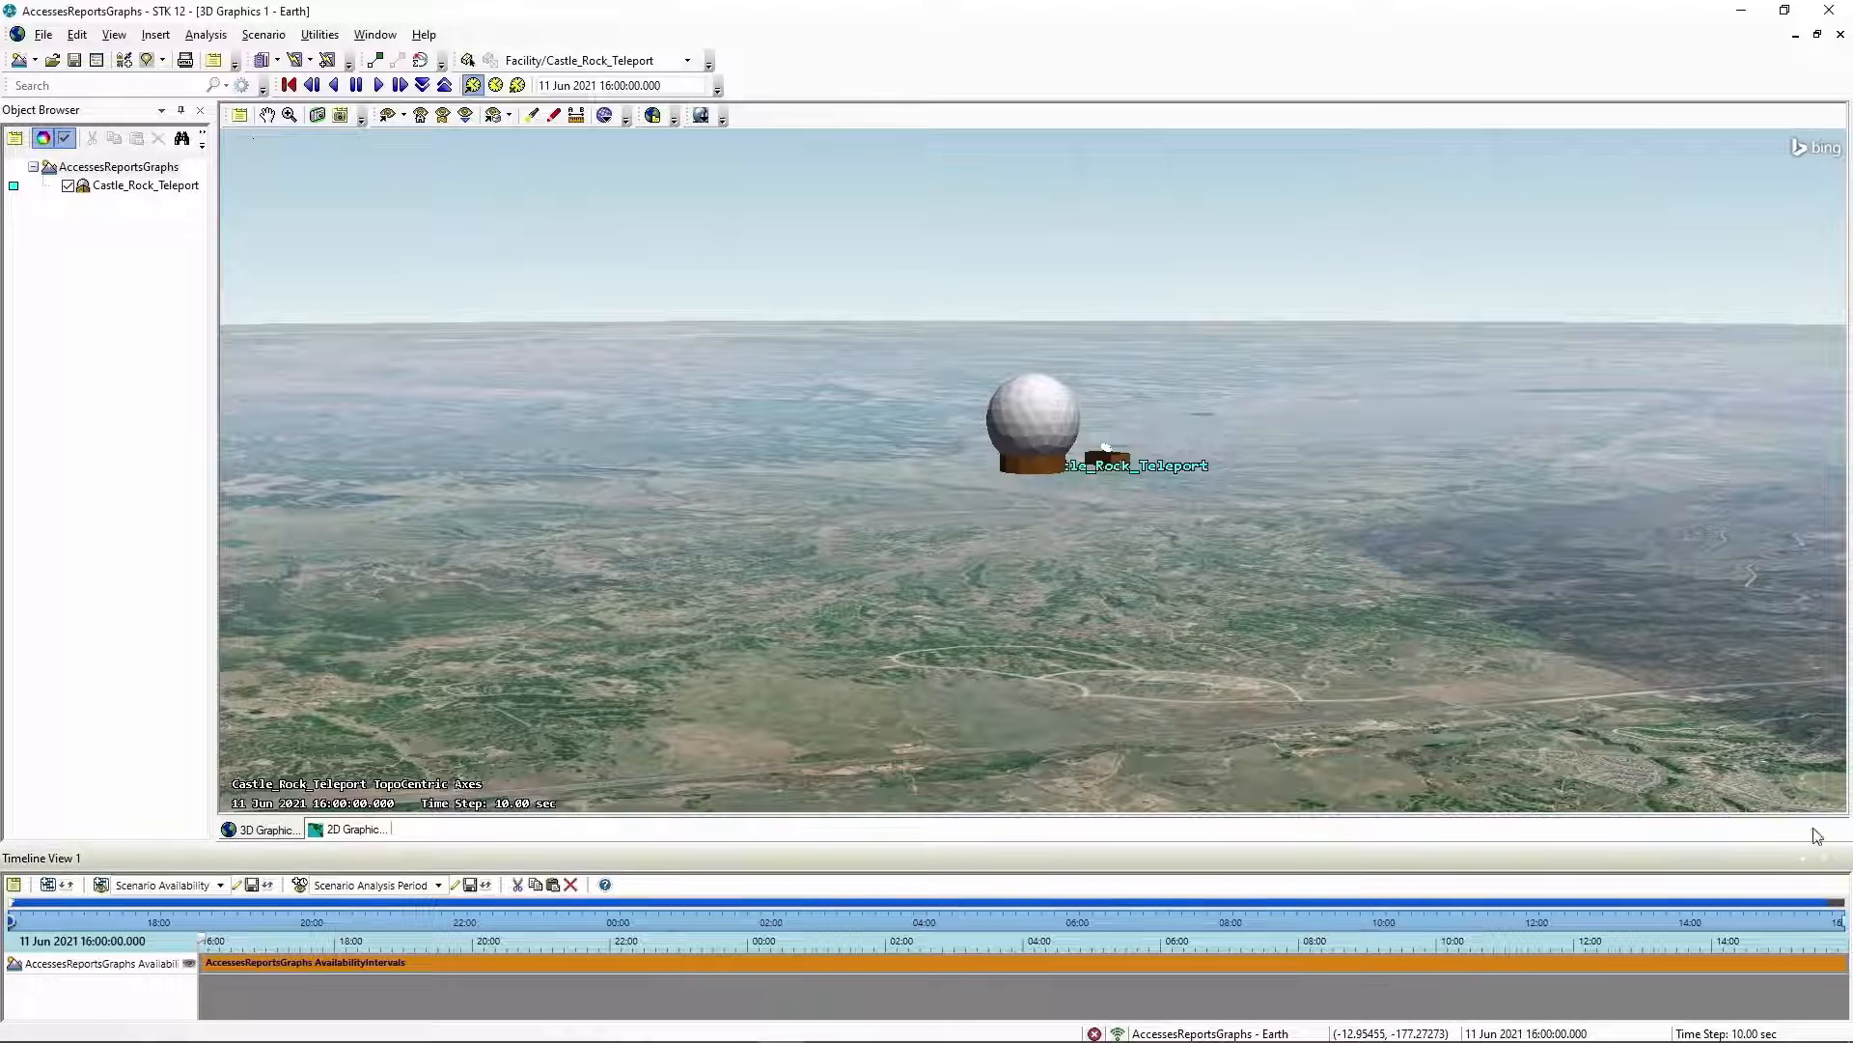
pyautogui.moveTo(1482, 650); pyautogui.dragTo(1082, 628)
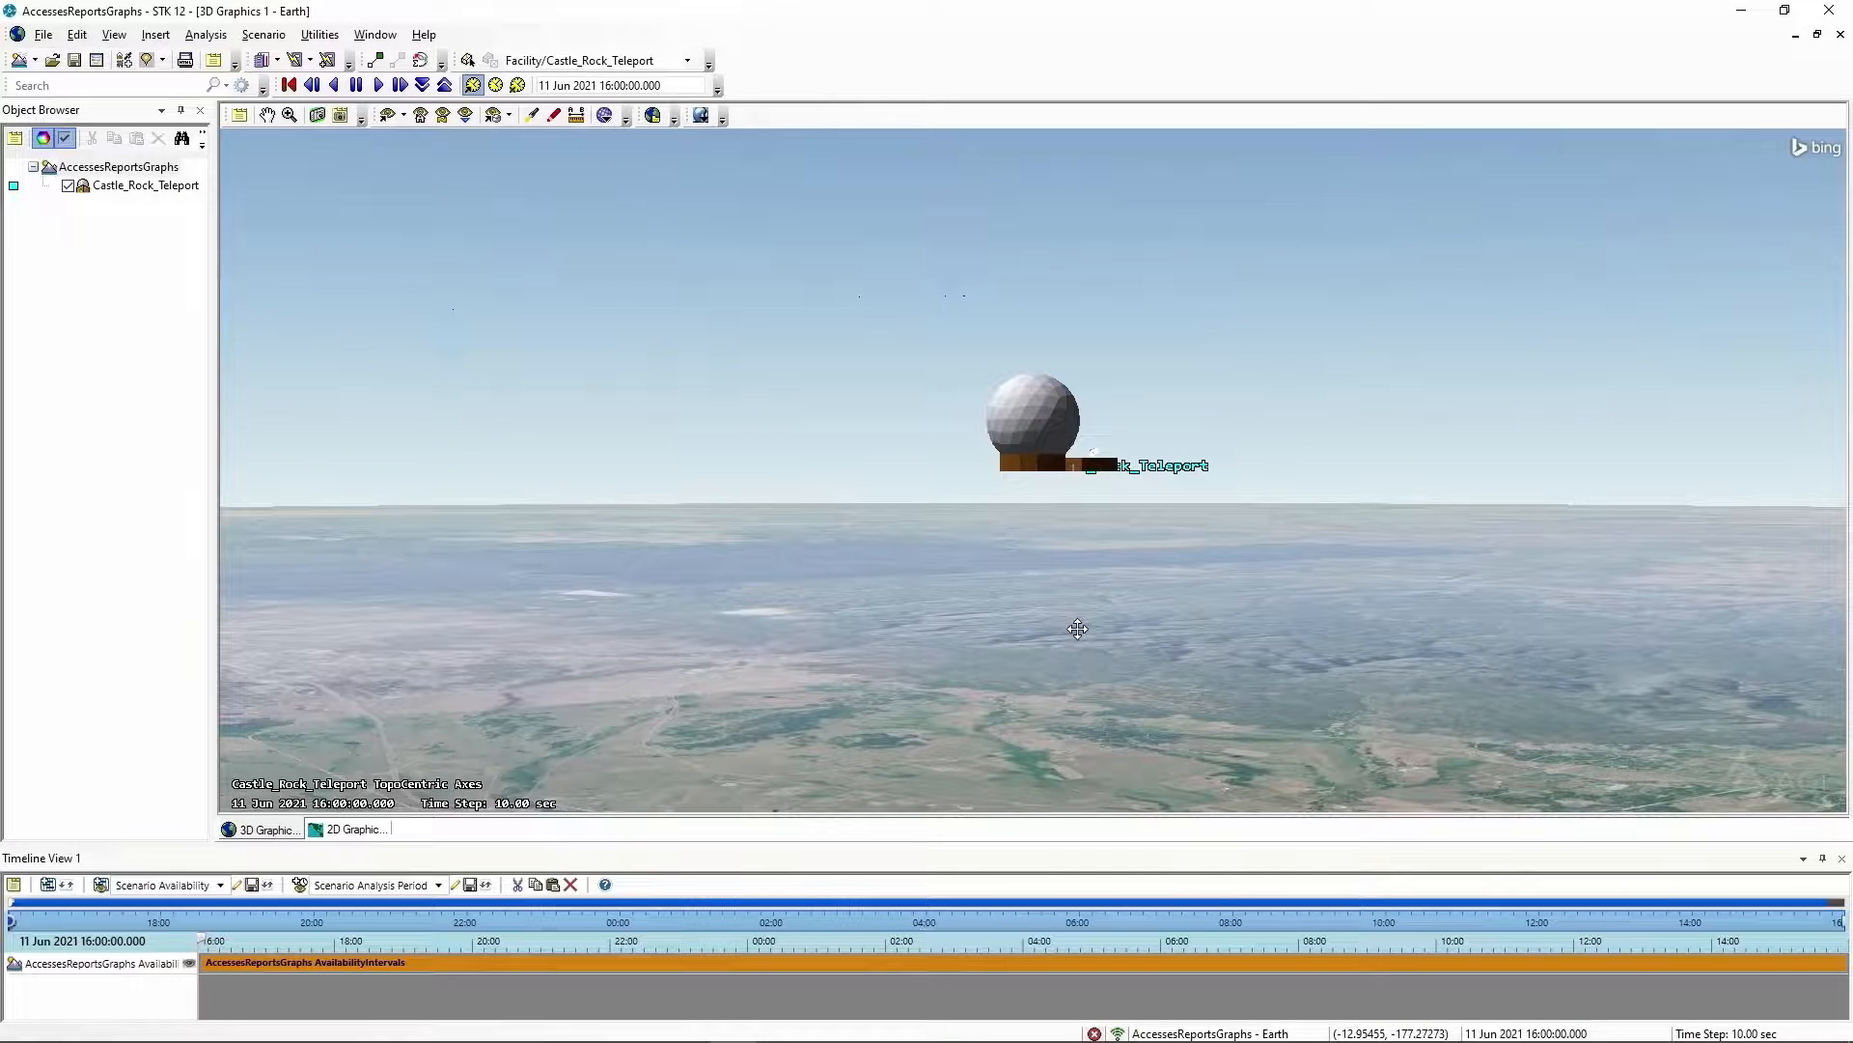
# Enable the use of terrain data for Castle_Rock_Teleport's position and inspect the facility on the ground in 3D
pyautogui.moveTo(1077, 628); pyautogui.dragTo(1235, 632)
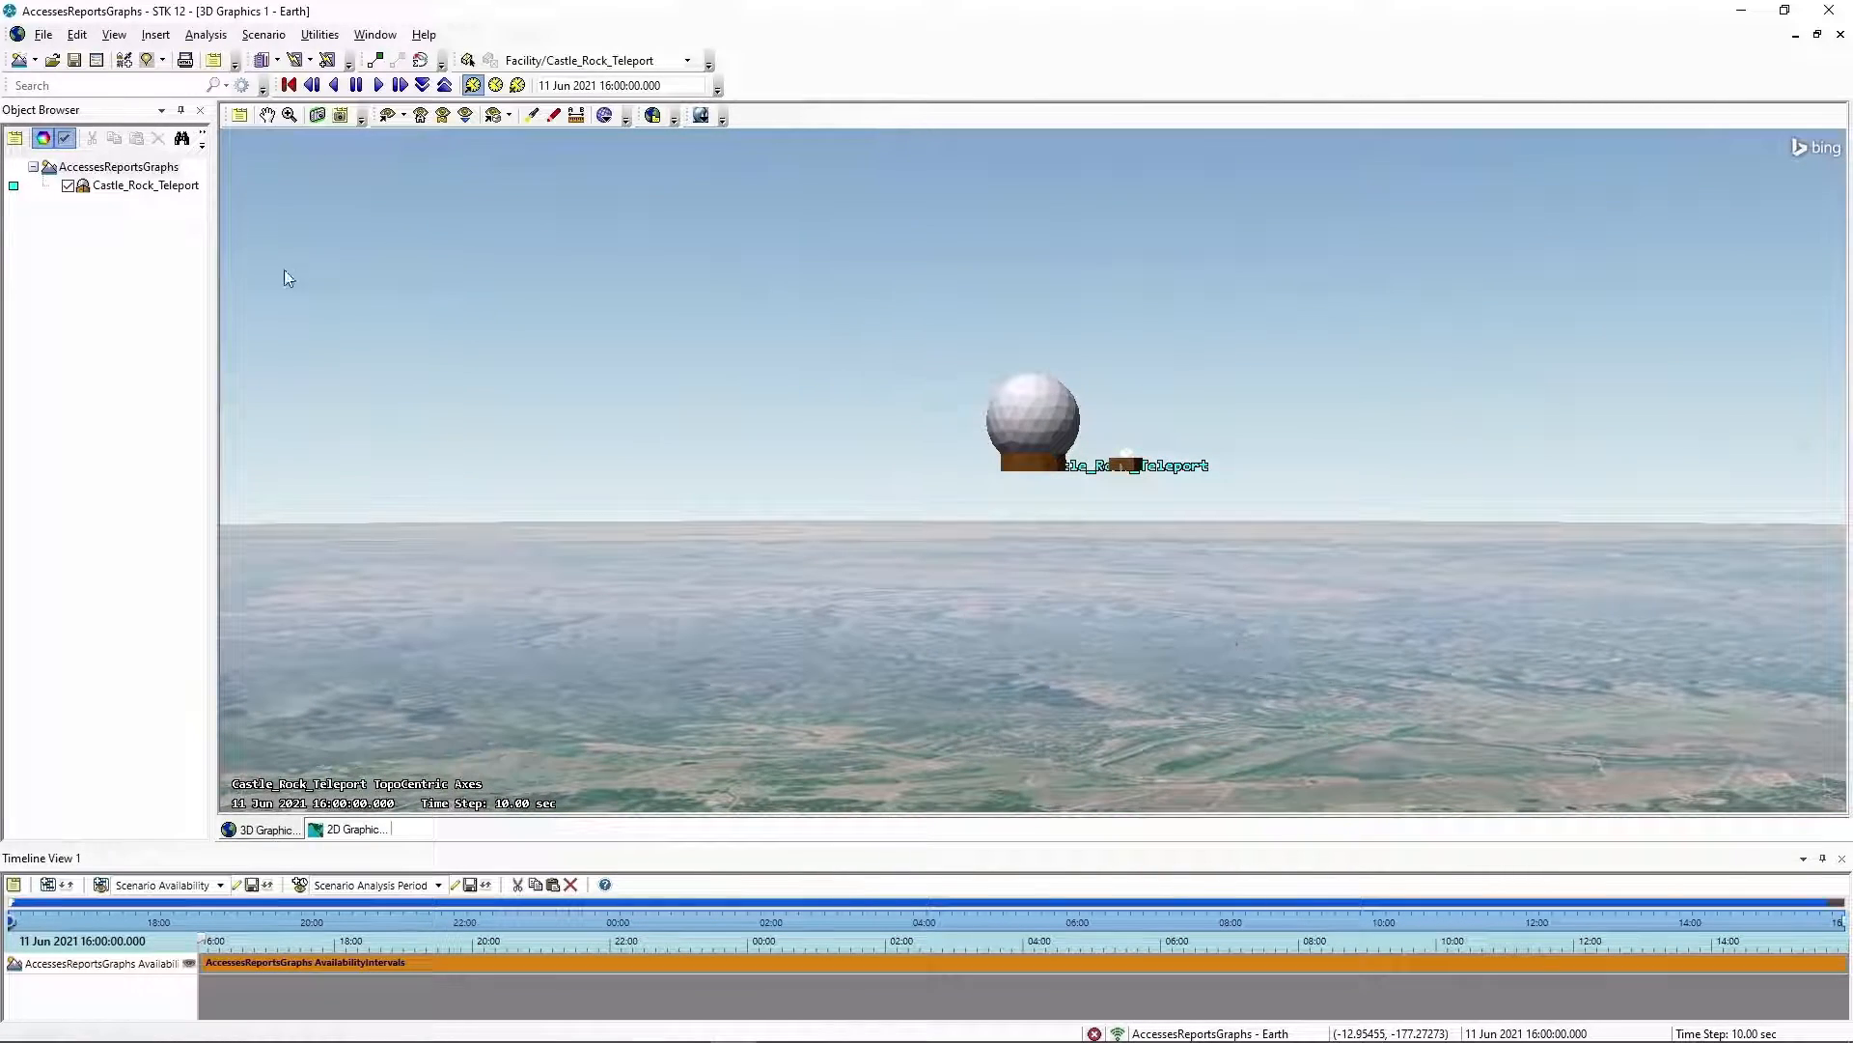
pyautogui.rightClick(113, 193)
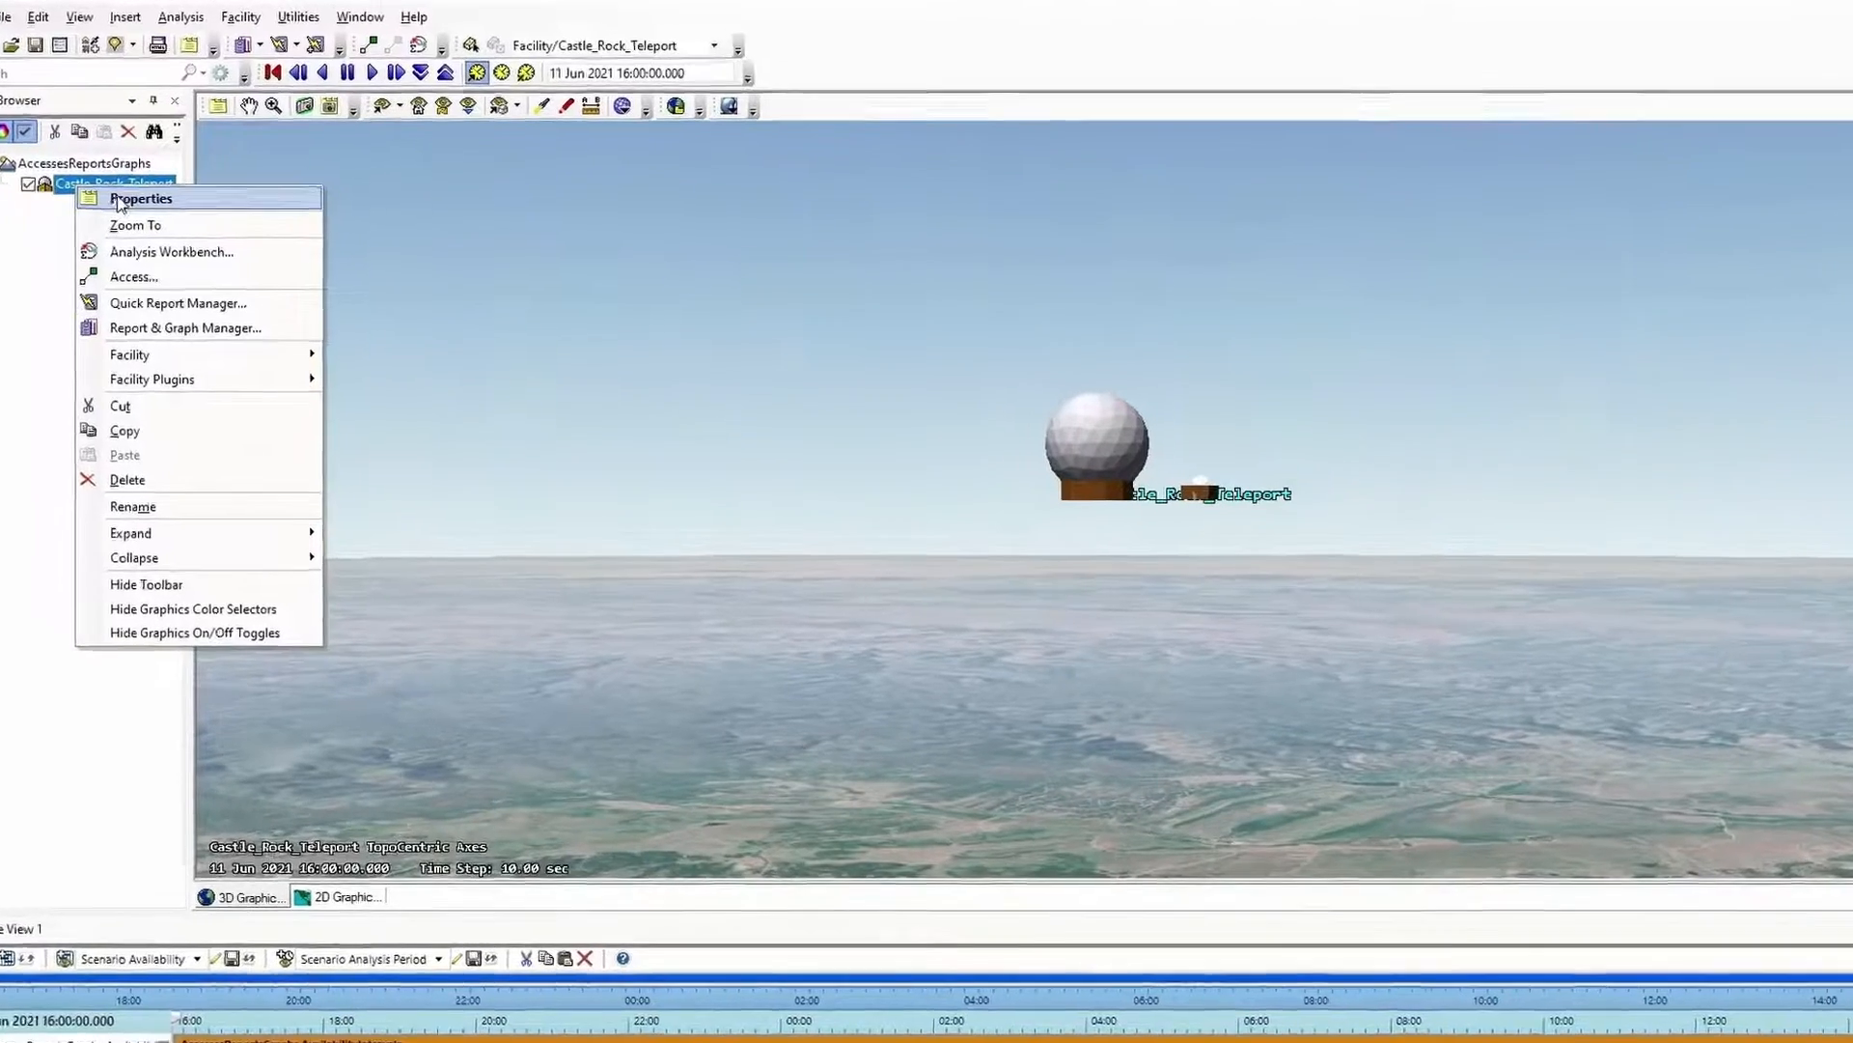
pyautogui.click(140, 198)
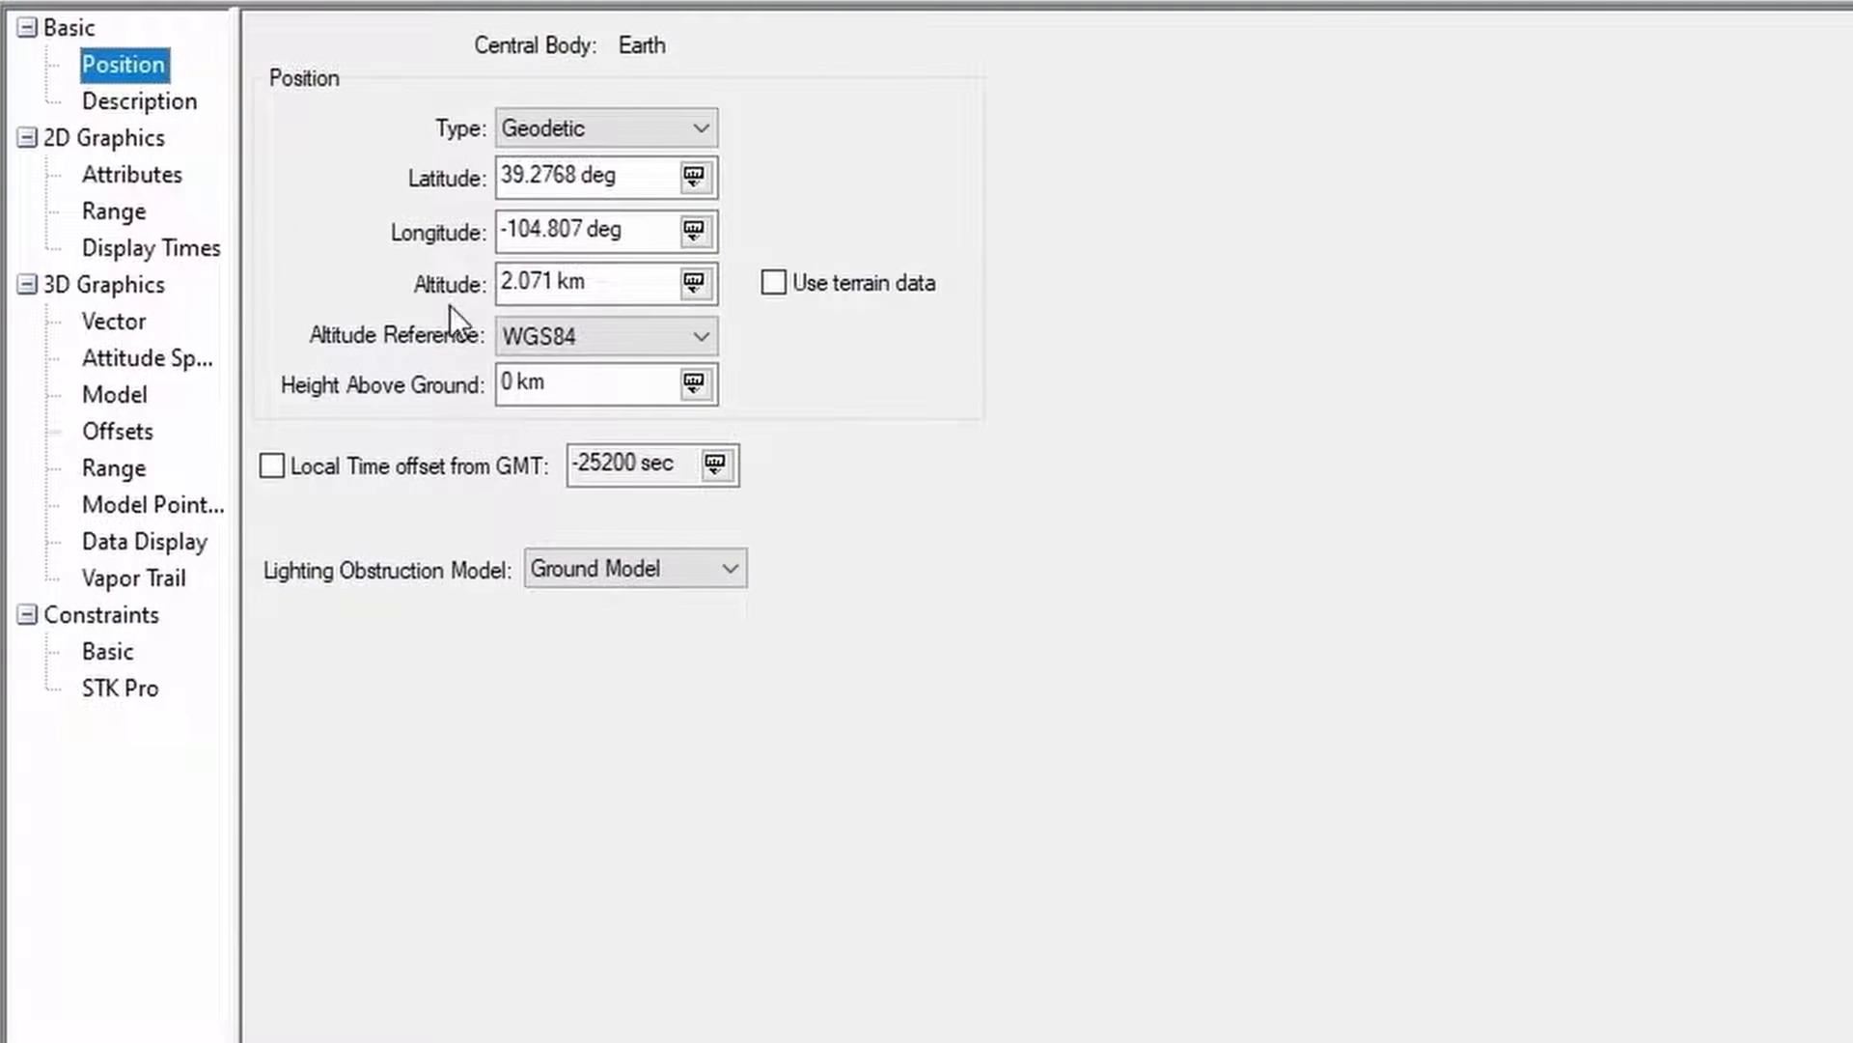
pyautogui.click(547, 299)
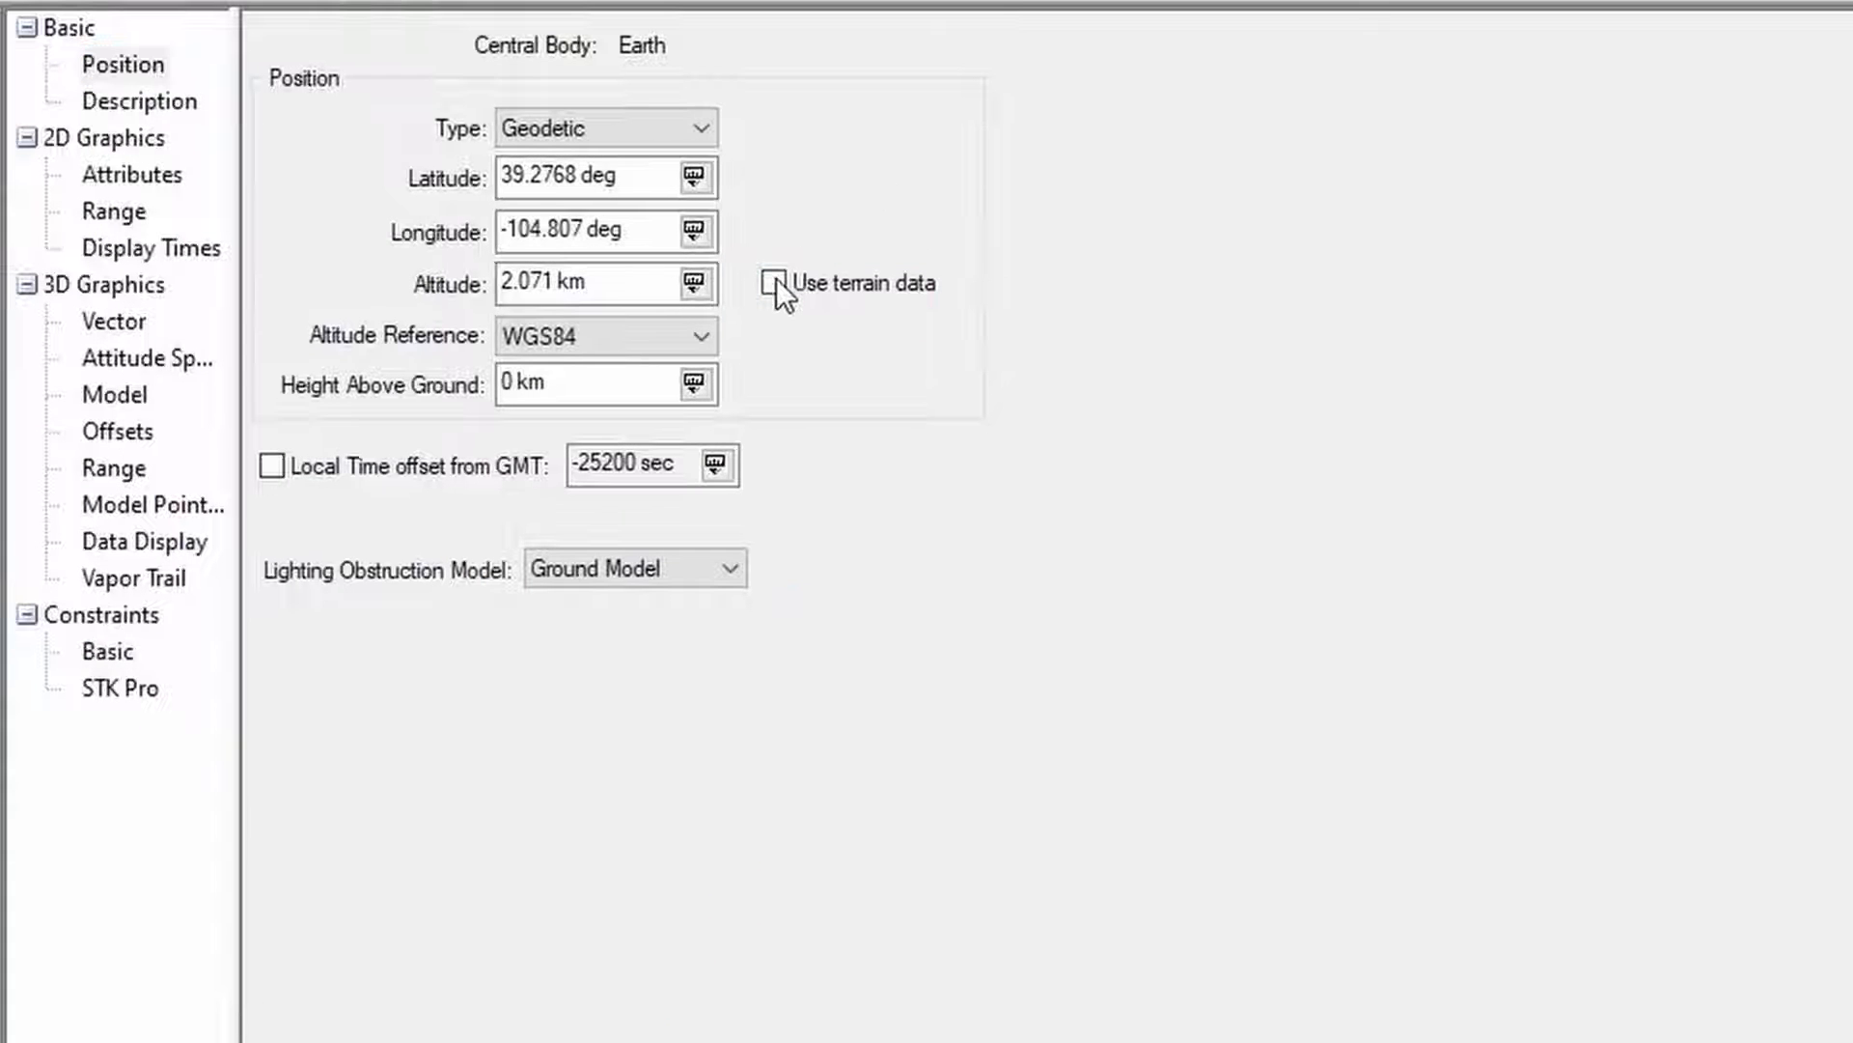
pyautogui.click(774, 281)
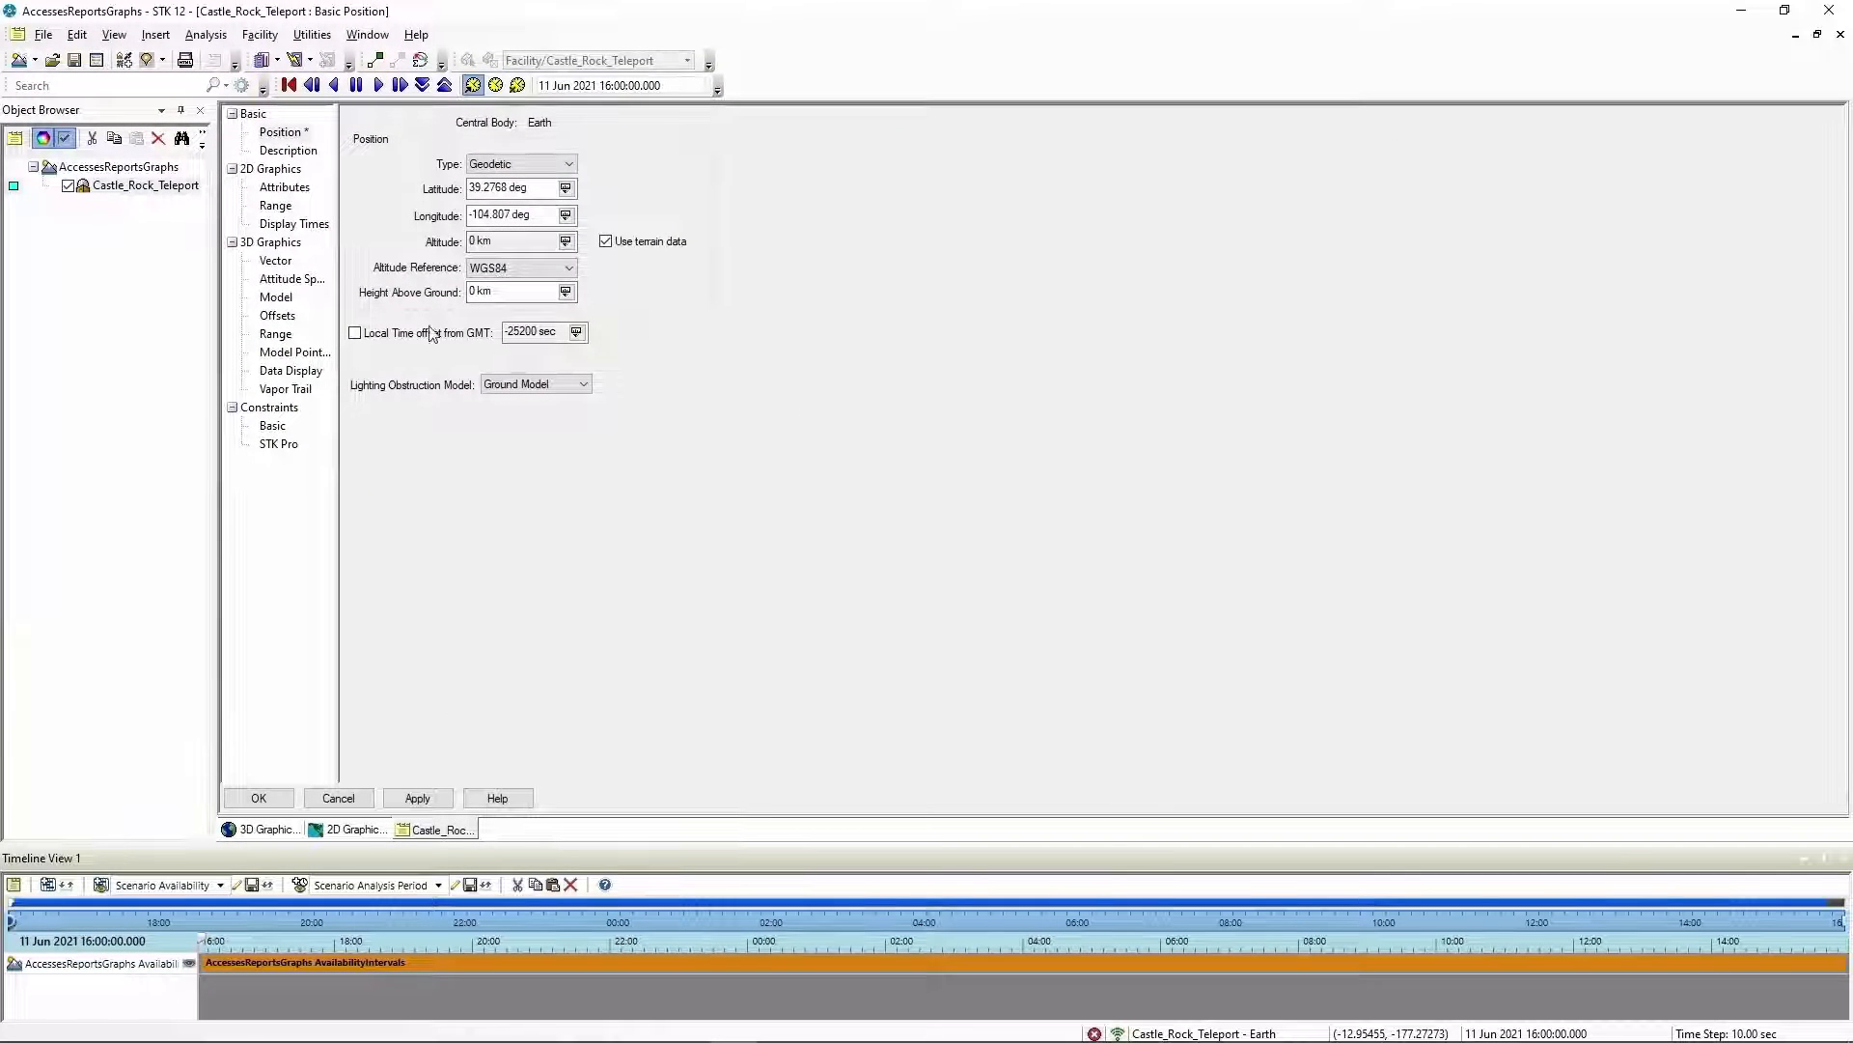
pyautogui.click(259, 799)
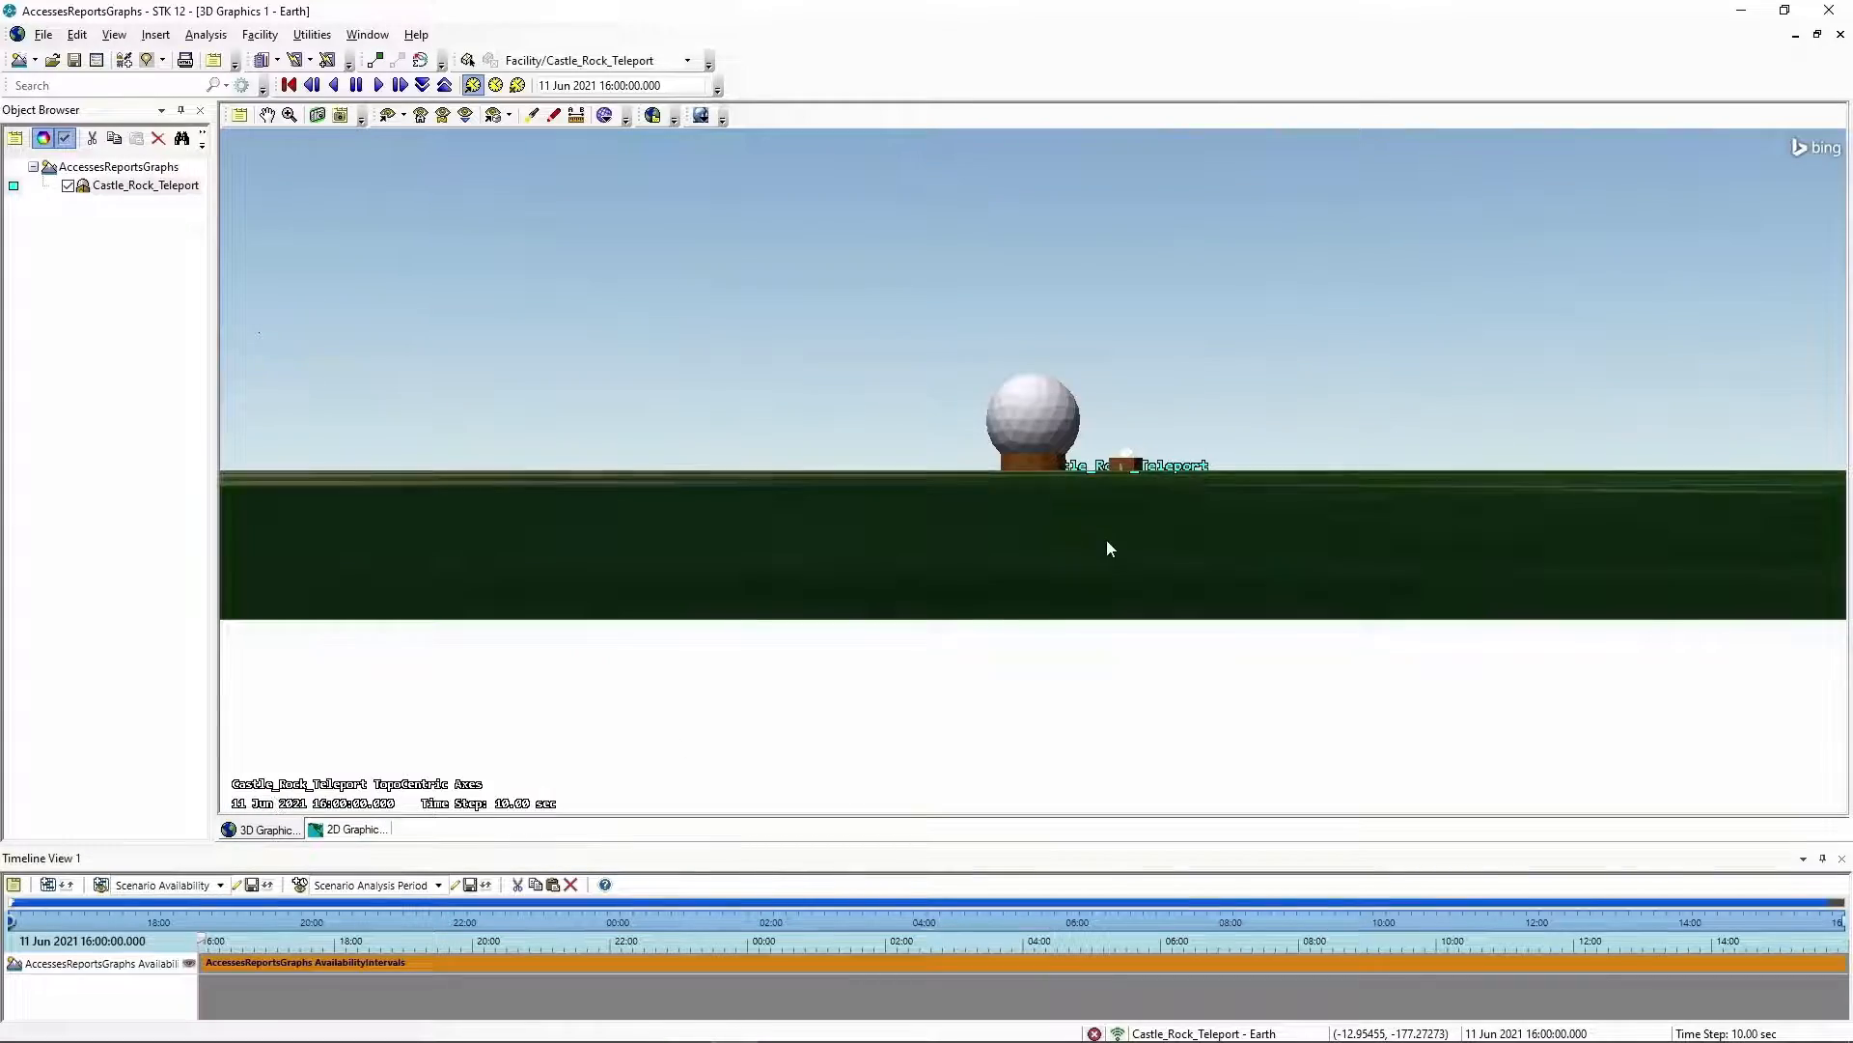
pyautogui.moveTo(1108, 552); pyautogui.dragTo(746, 547)
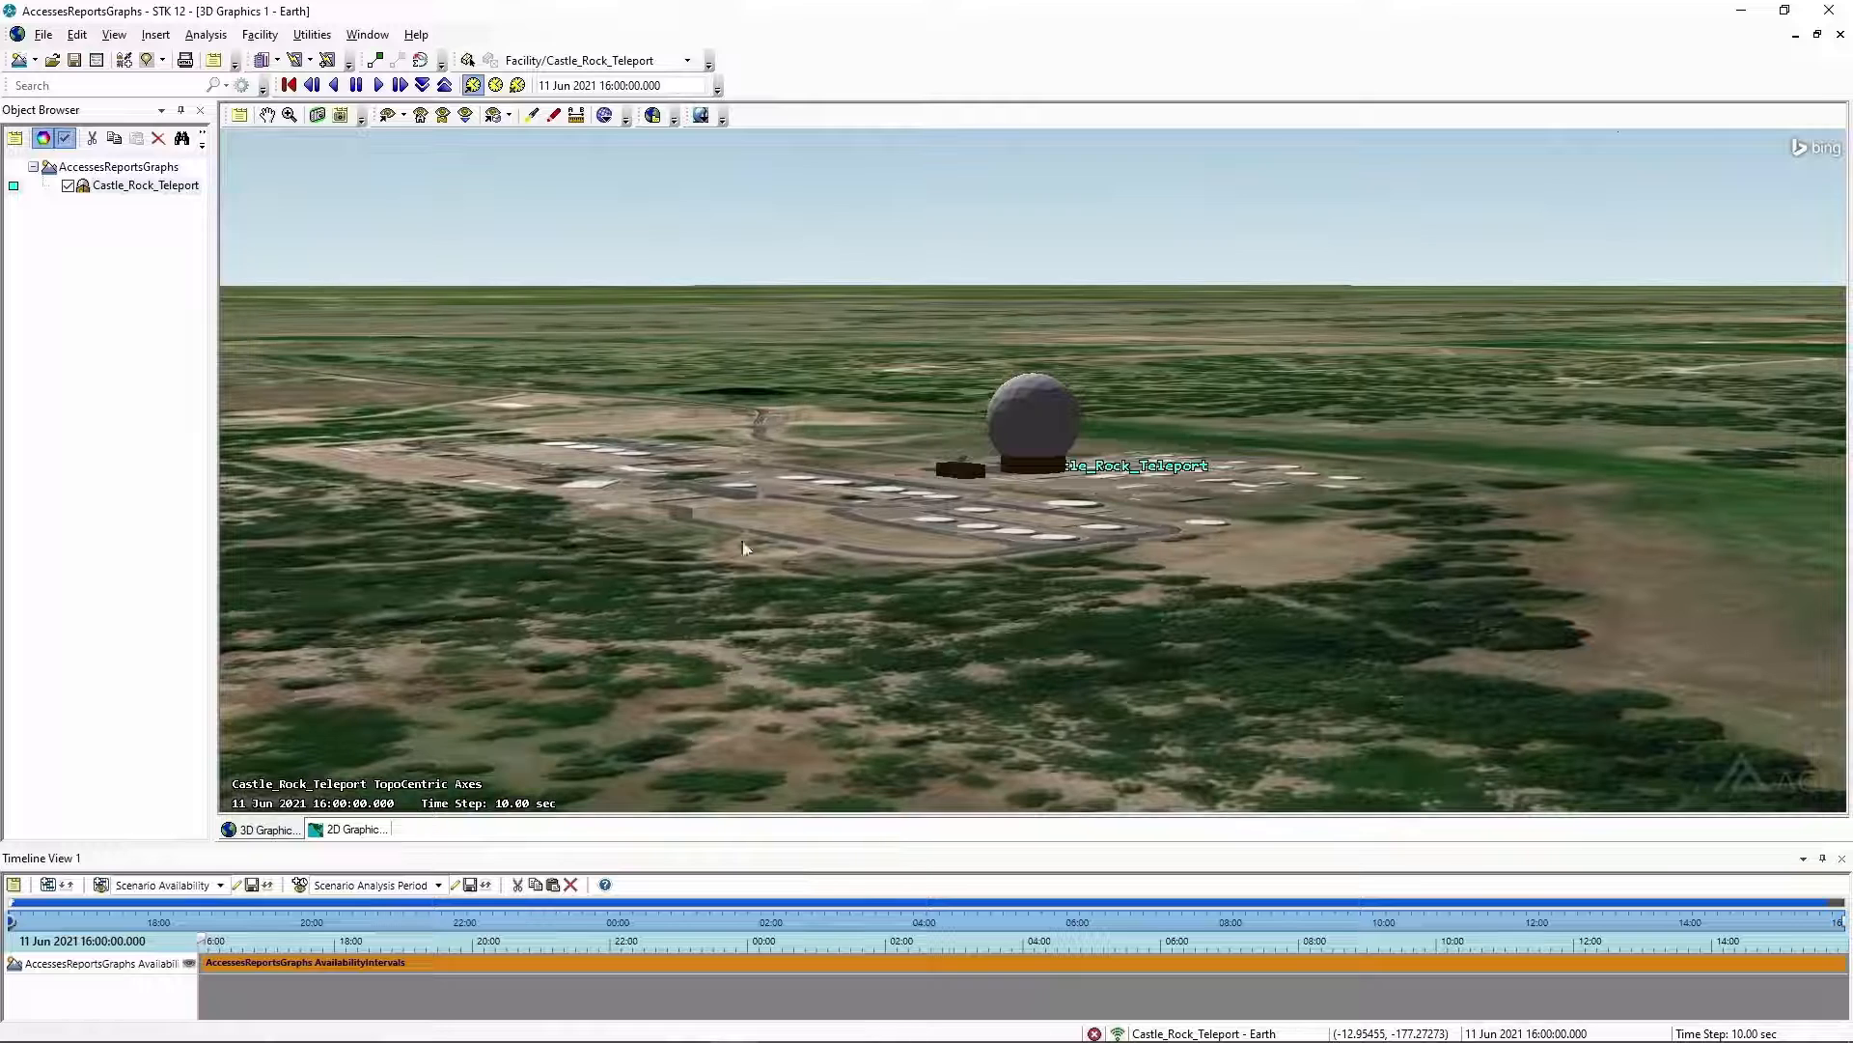
pyautogui.click(1084, 987)
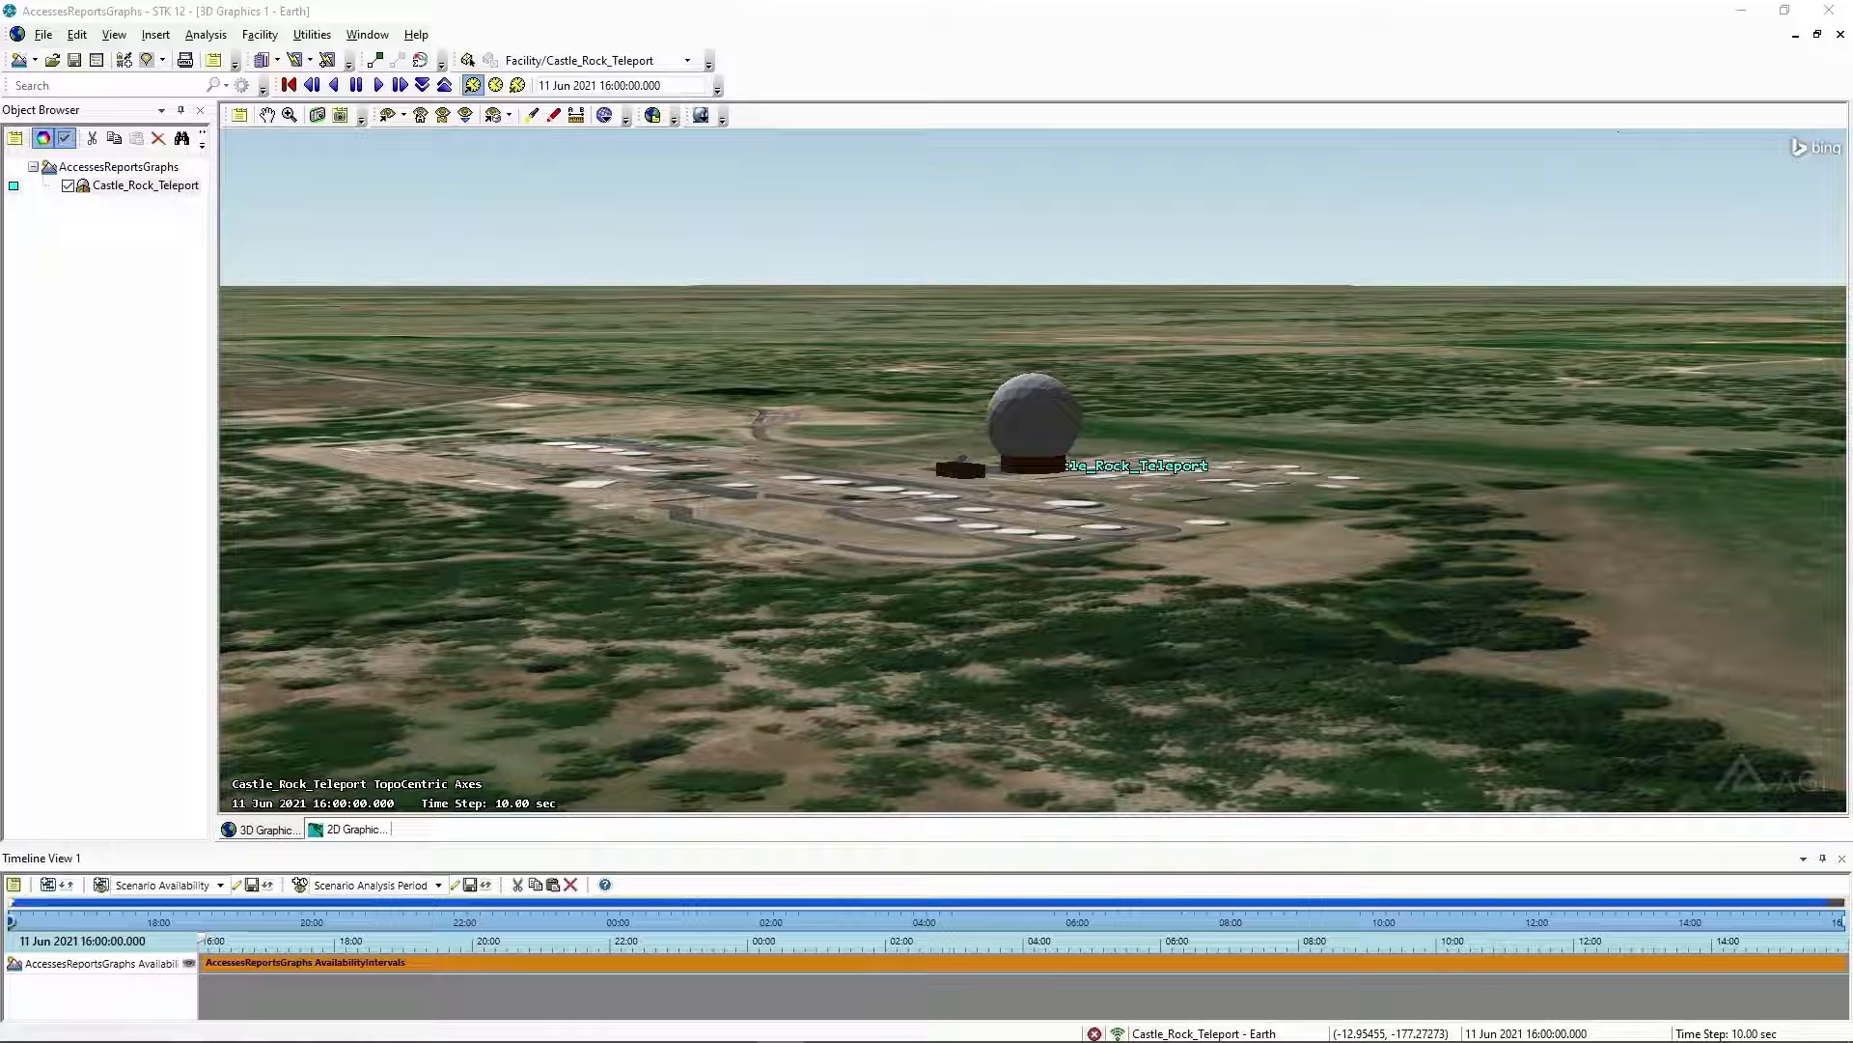
pyautogui.click(1298, 646)
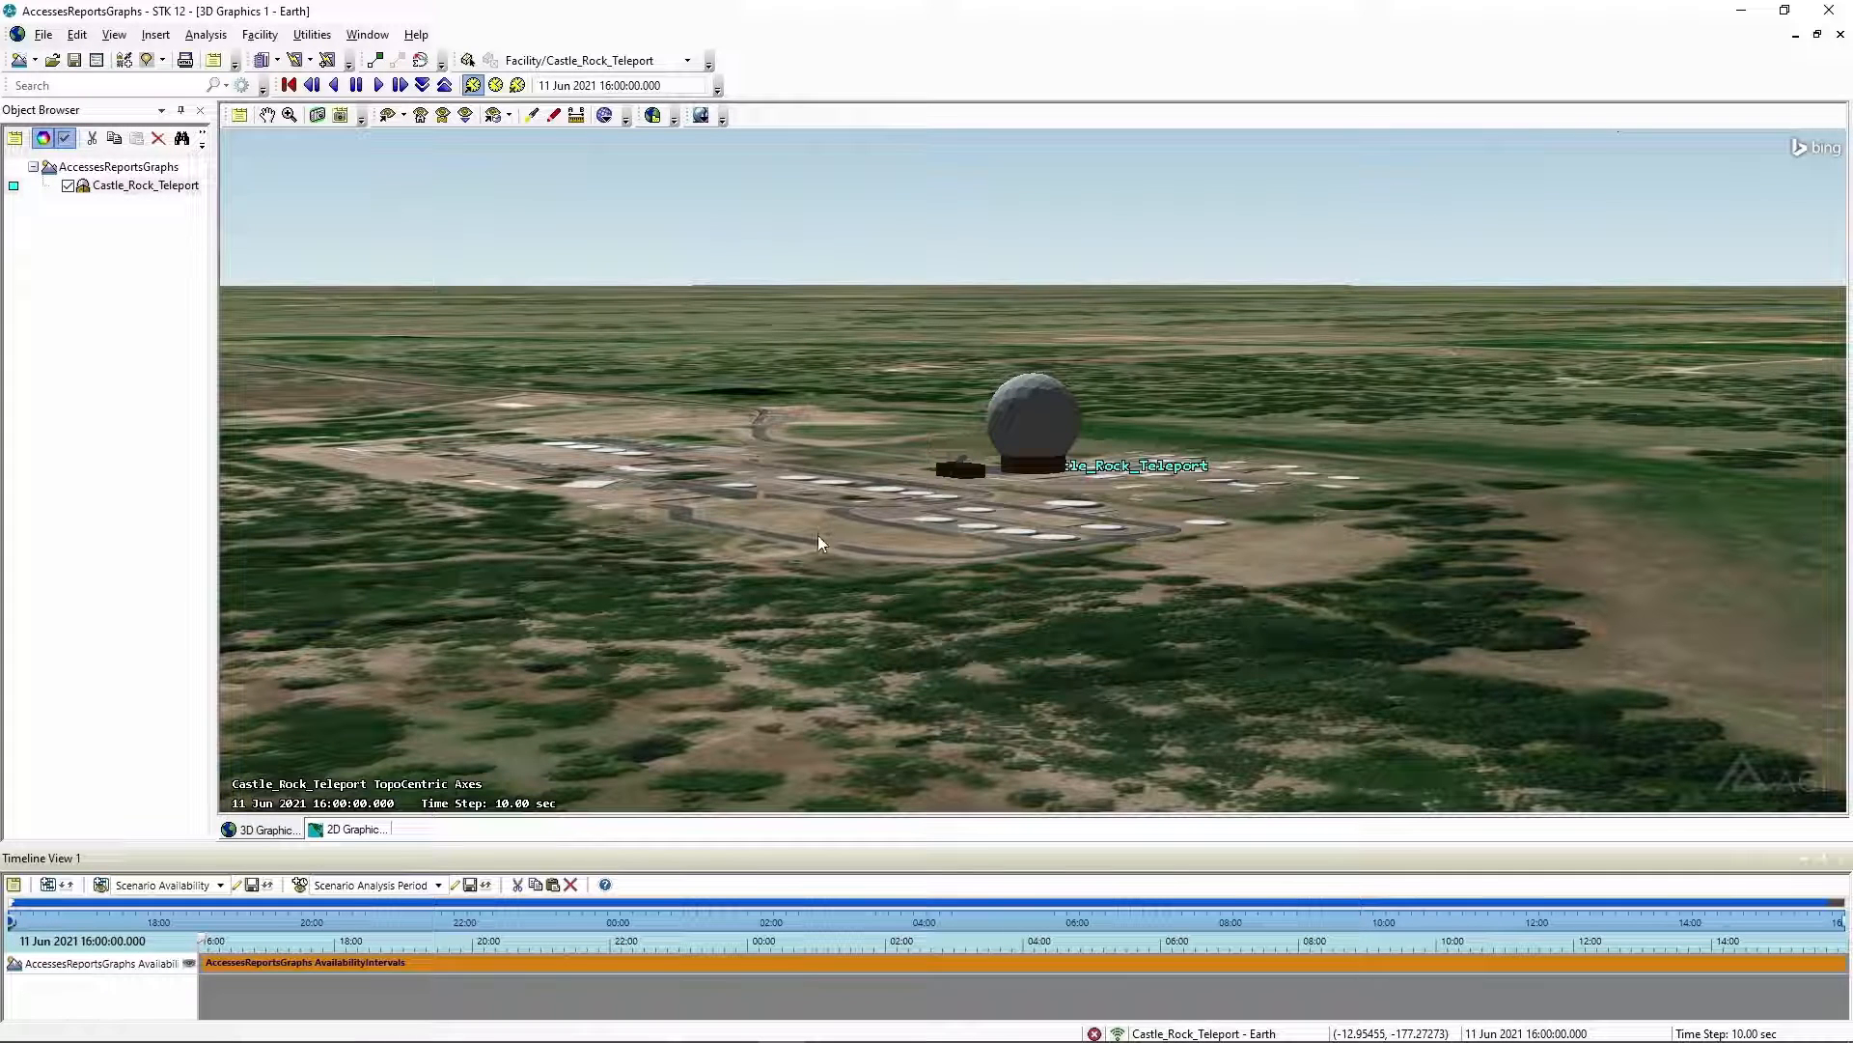
# Insert a default sensor attached to the Castle_Rock_Teleport facility and close the insert dialog
pyautogui.click(126, 62)
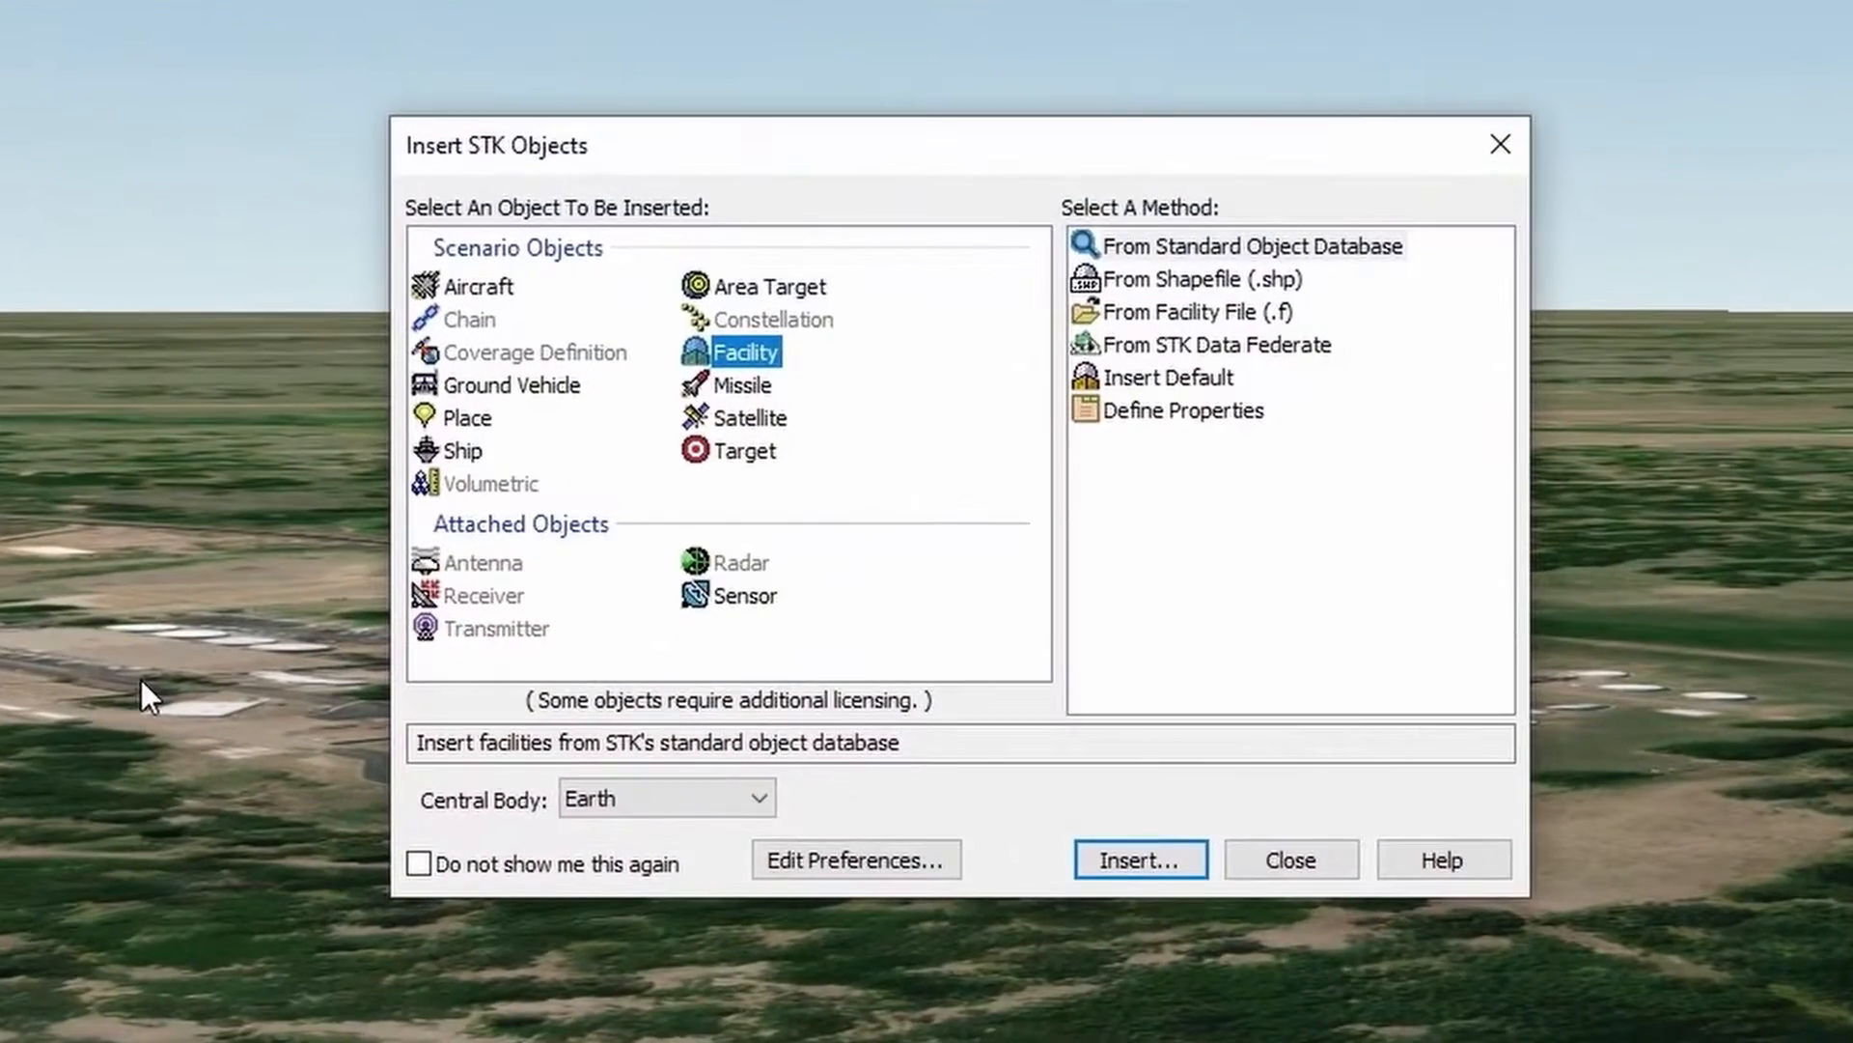
pyautogui.click(745, 599)
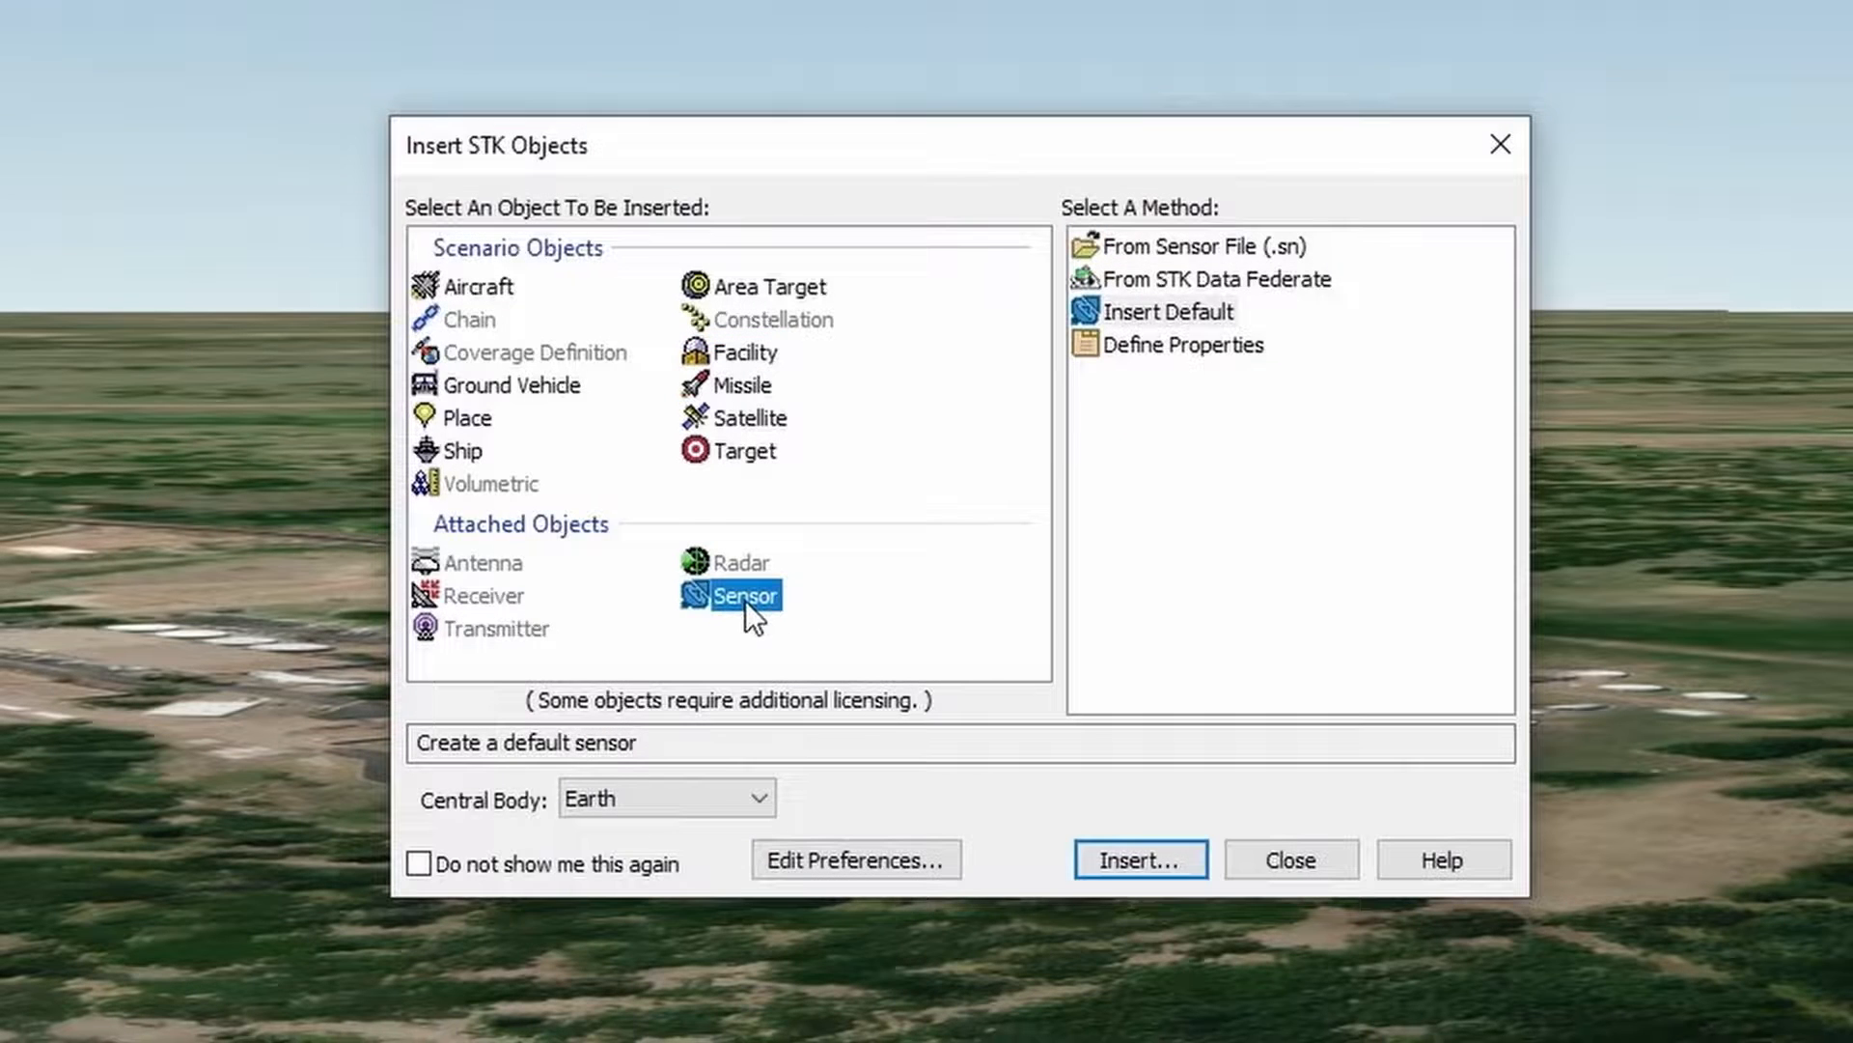
pyautogui.click(1174, 313)
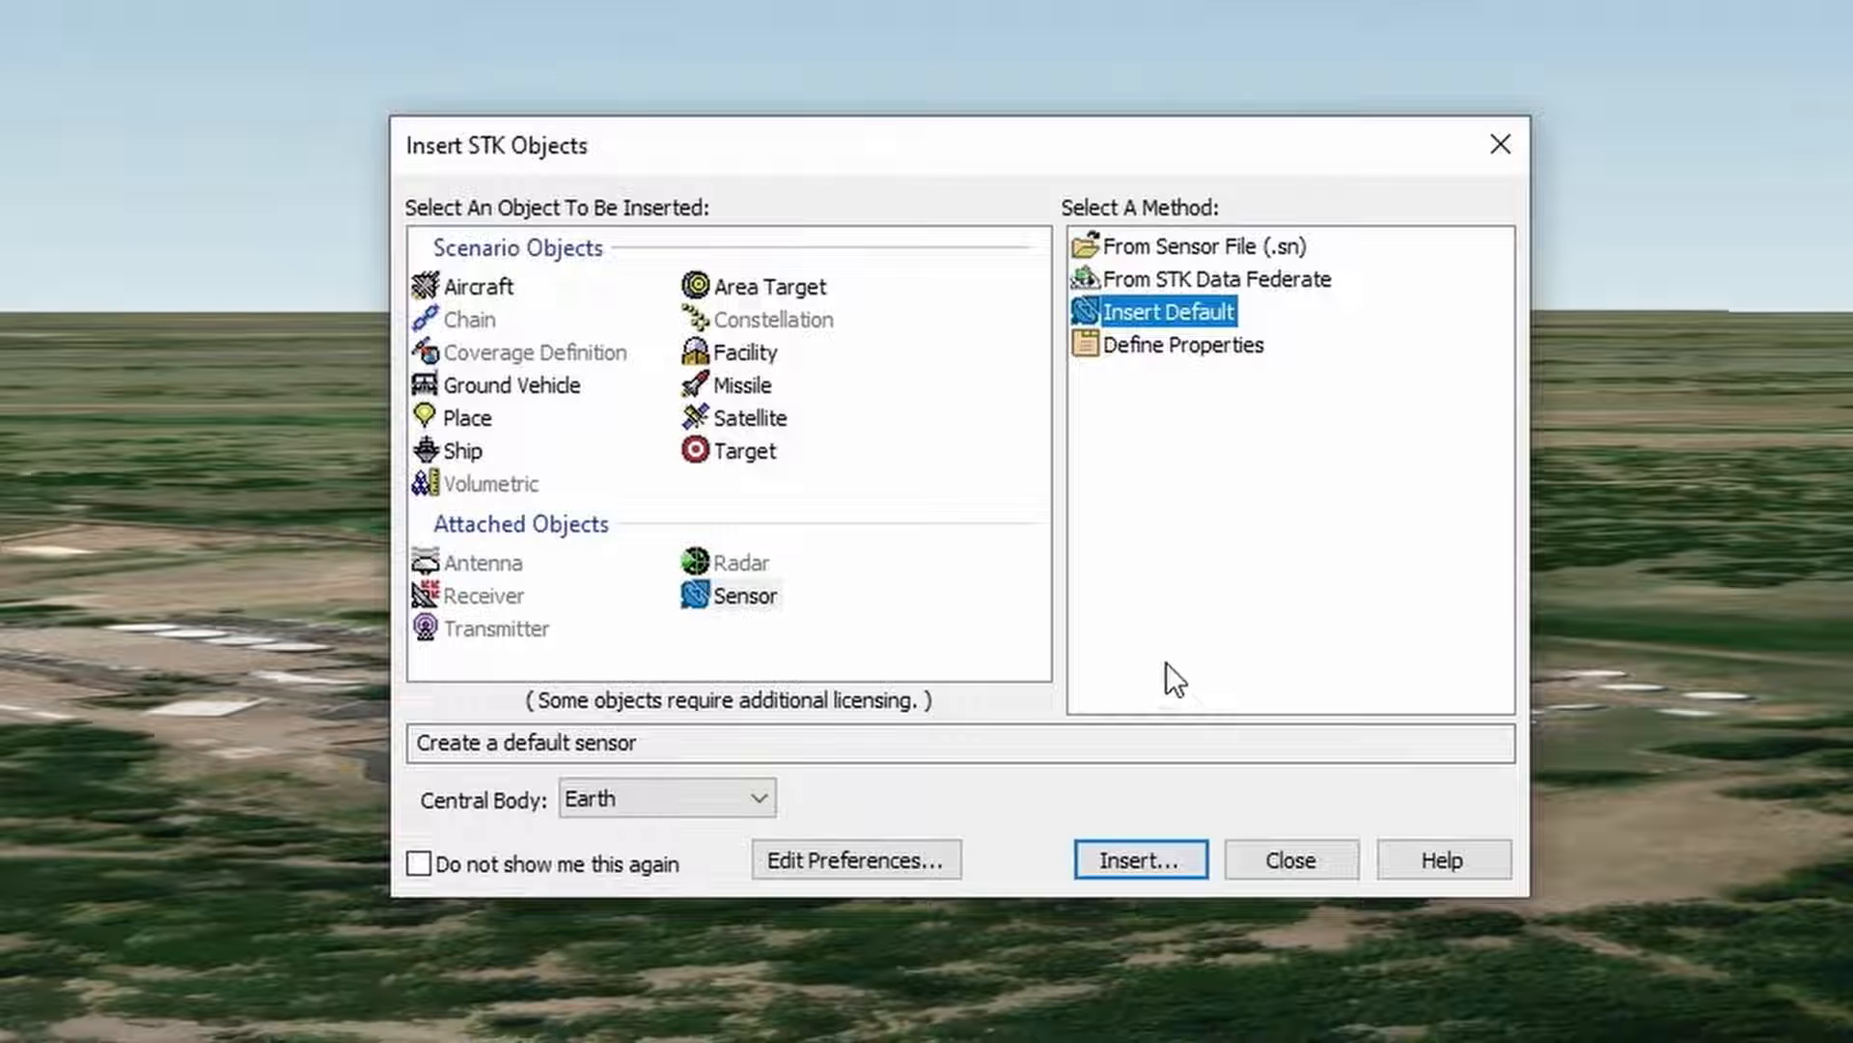
pyautogui.click(1131, 865)
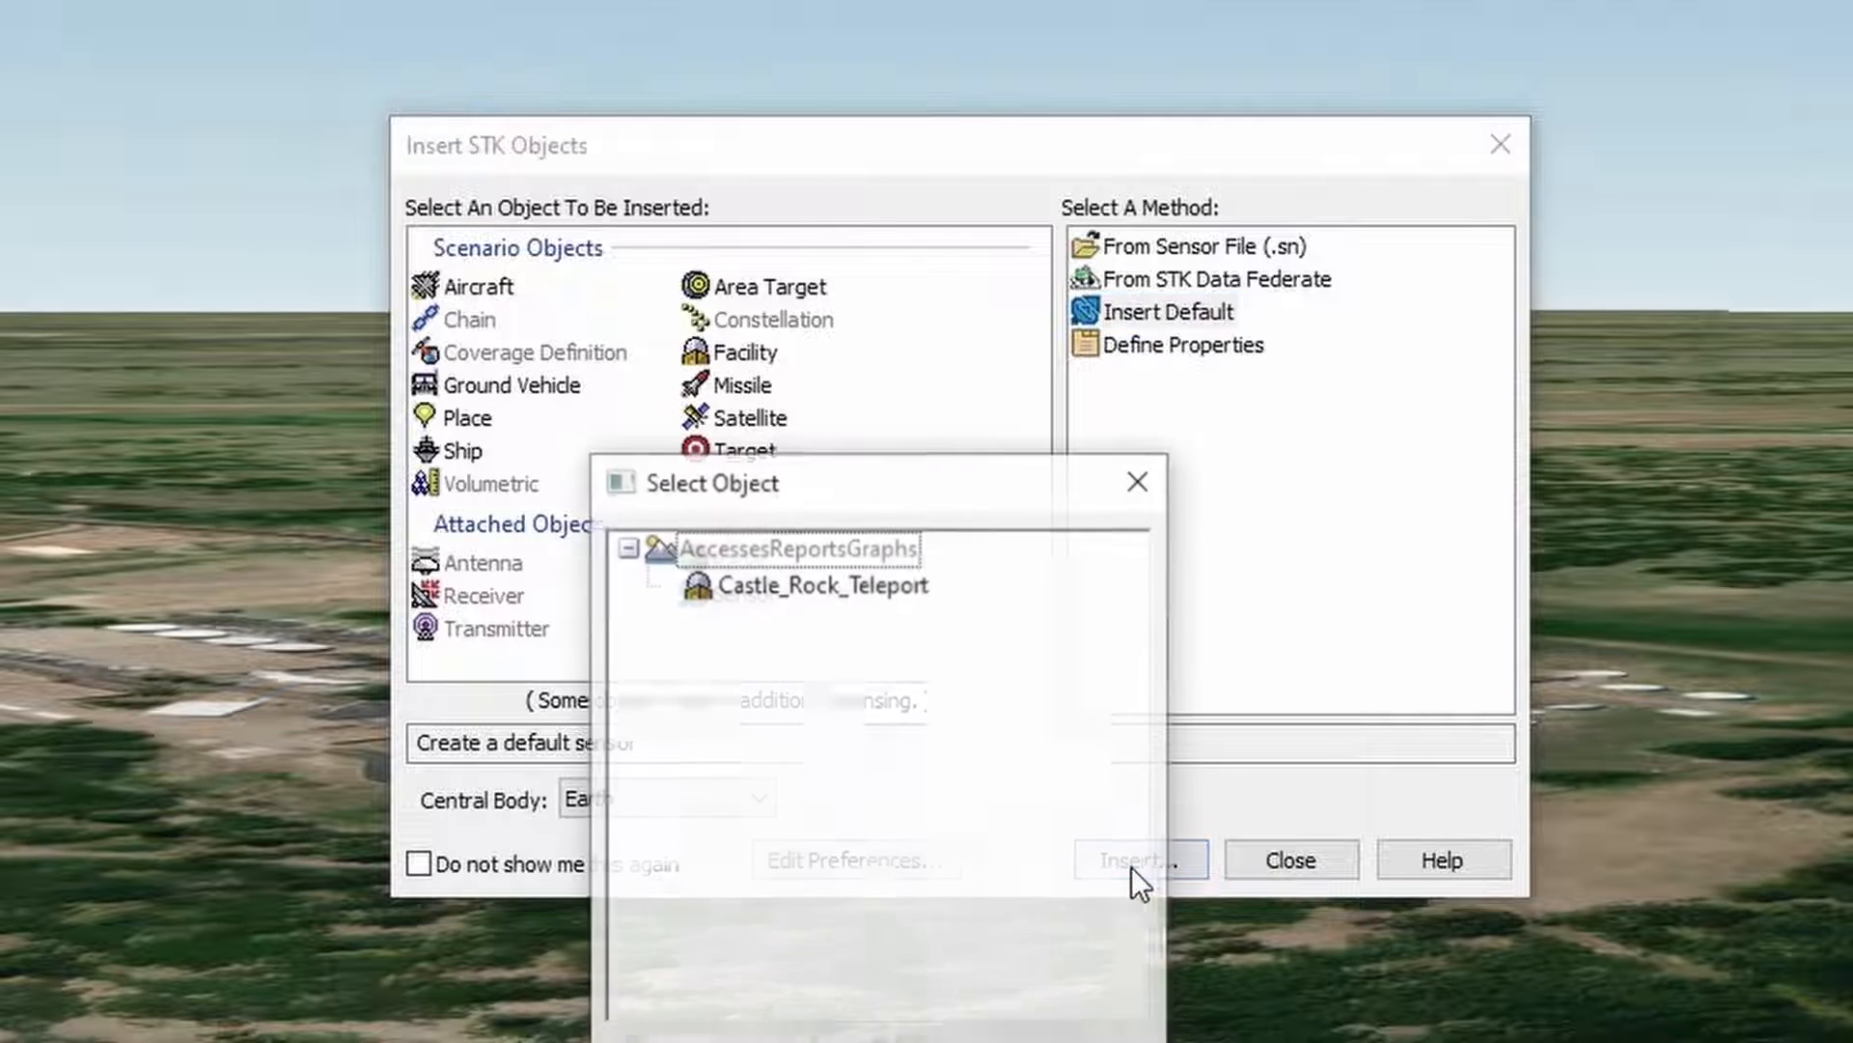
pyautogui.moveTo(715, 480); pyautogui.dragTo(724, 176)
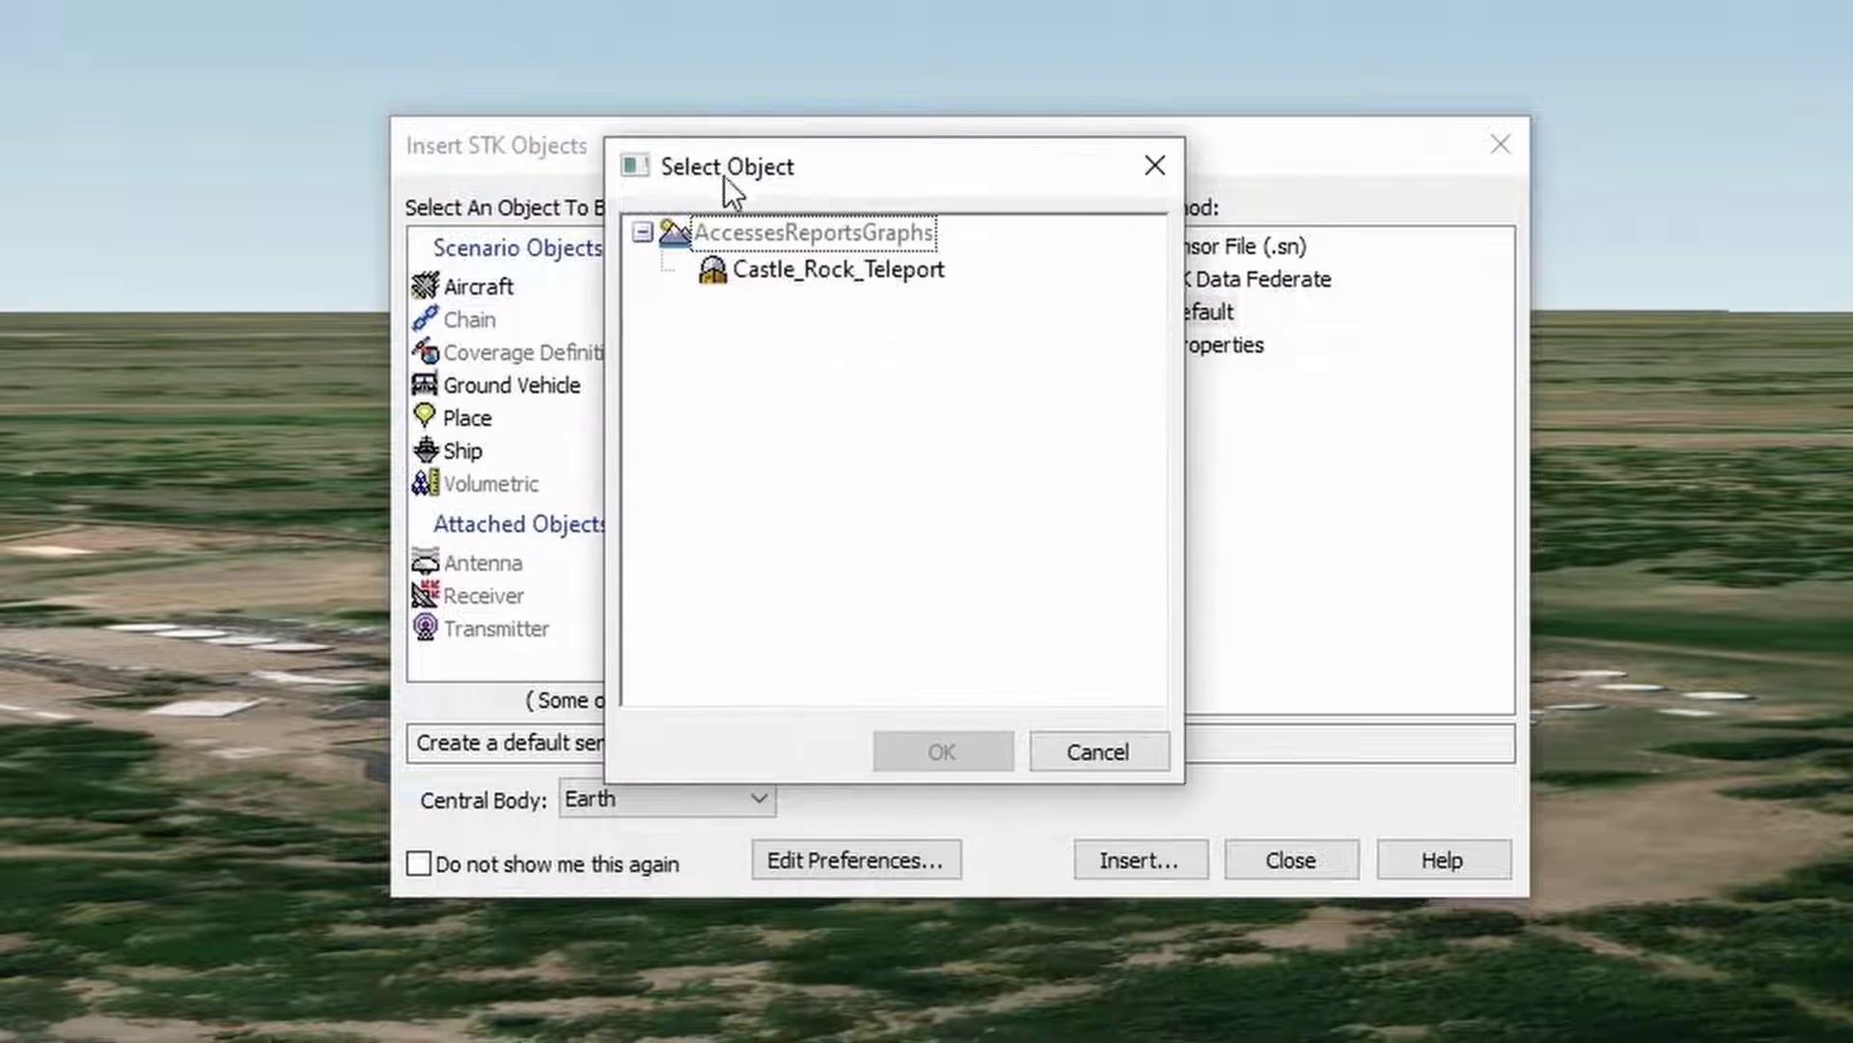
pyautogui.click(890, 269)
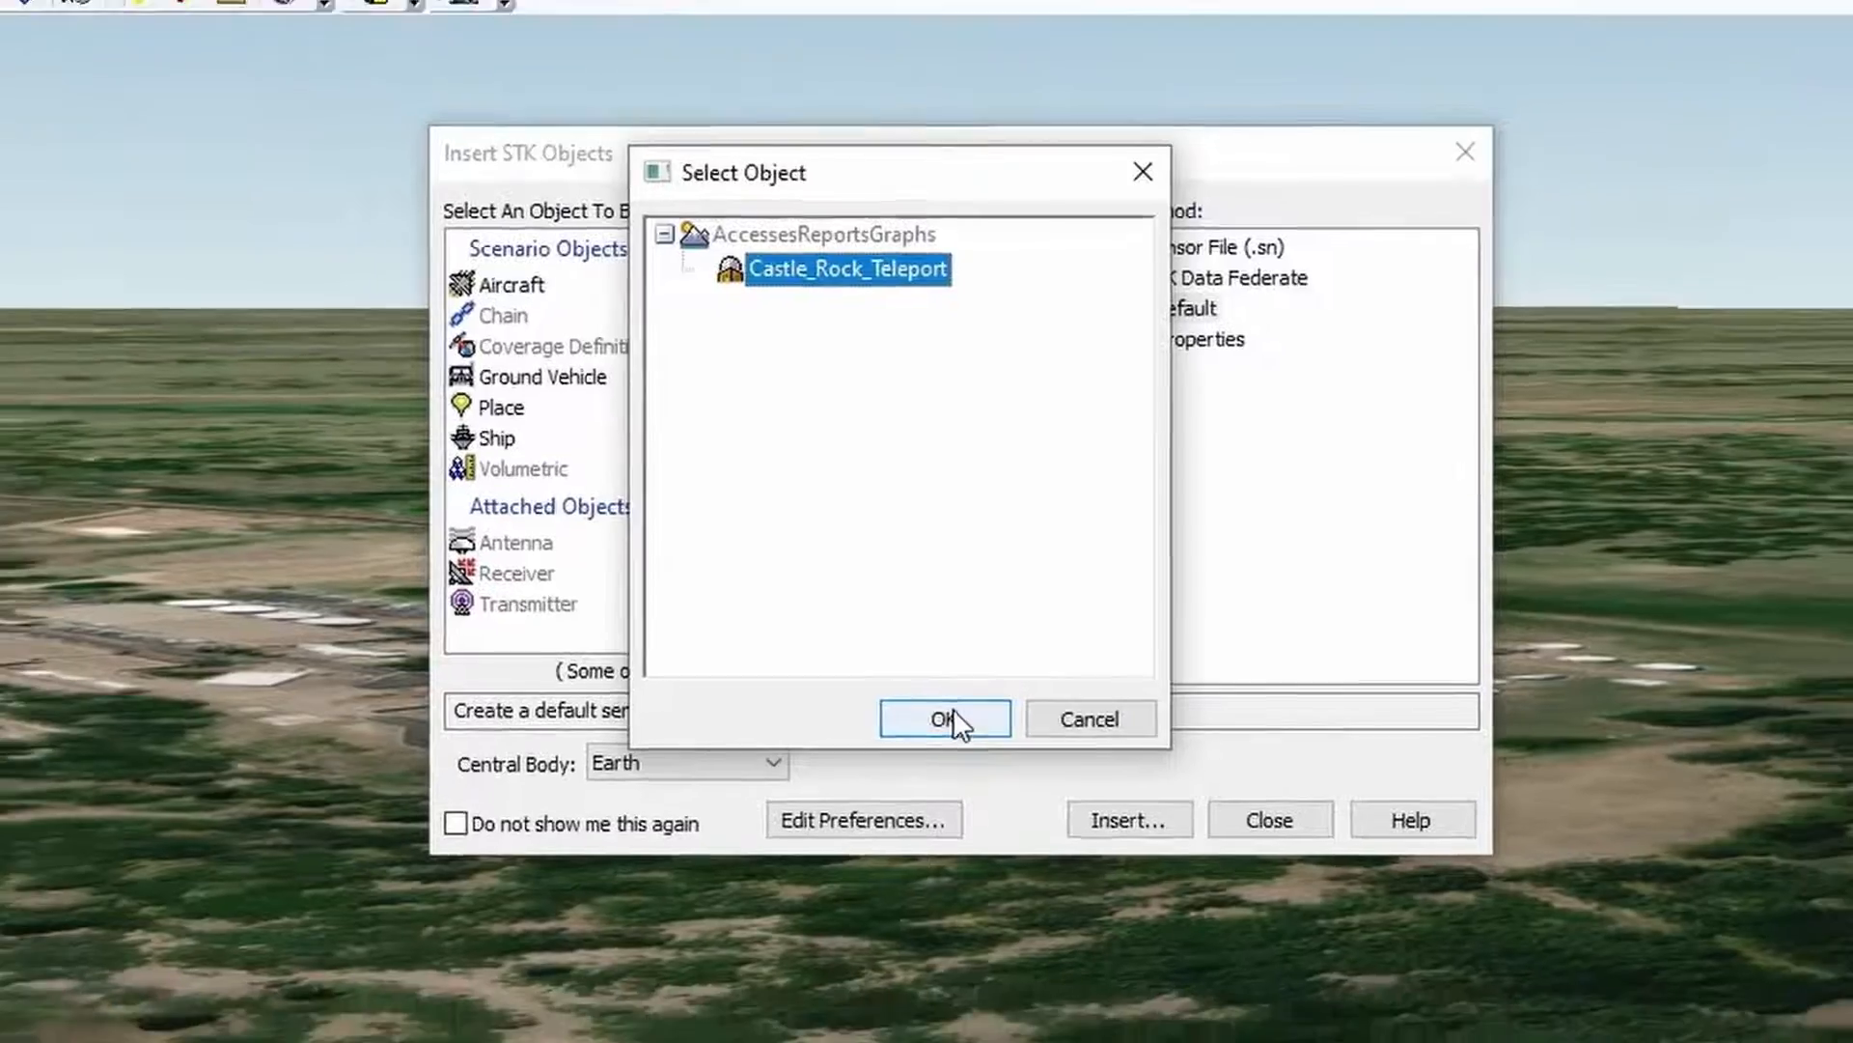
pyautogui.click(942, 751)
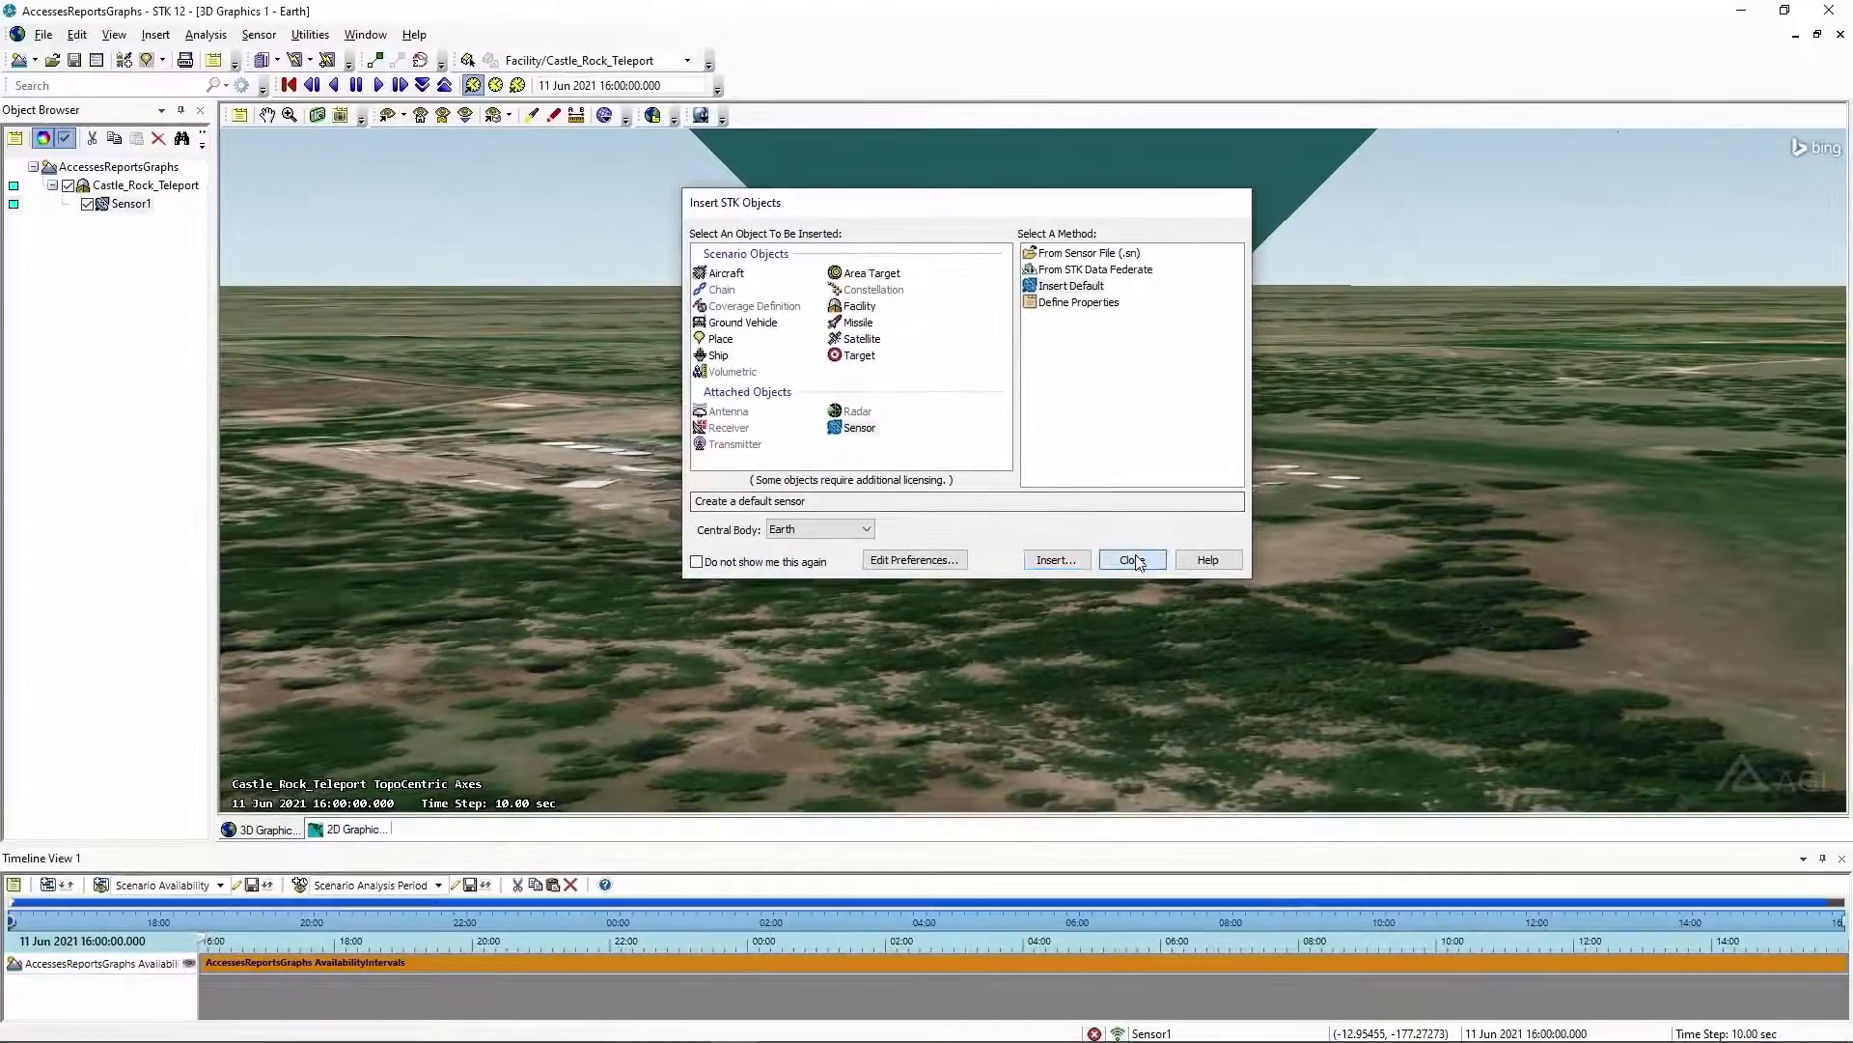
pyautogui.click(1164, 618)
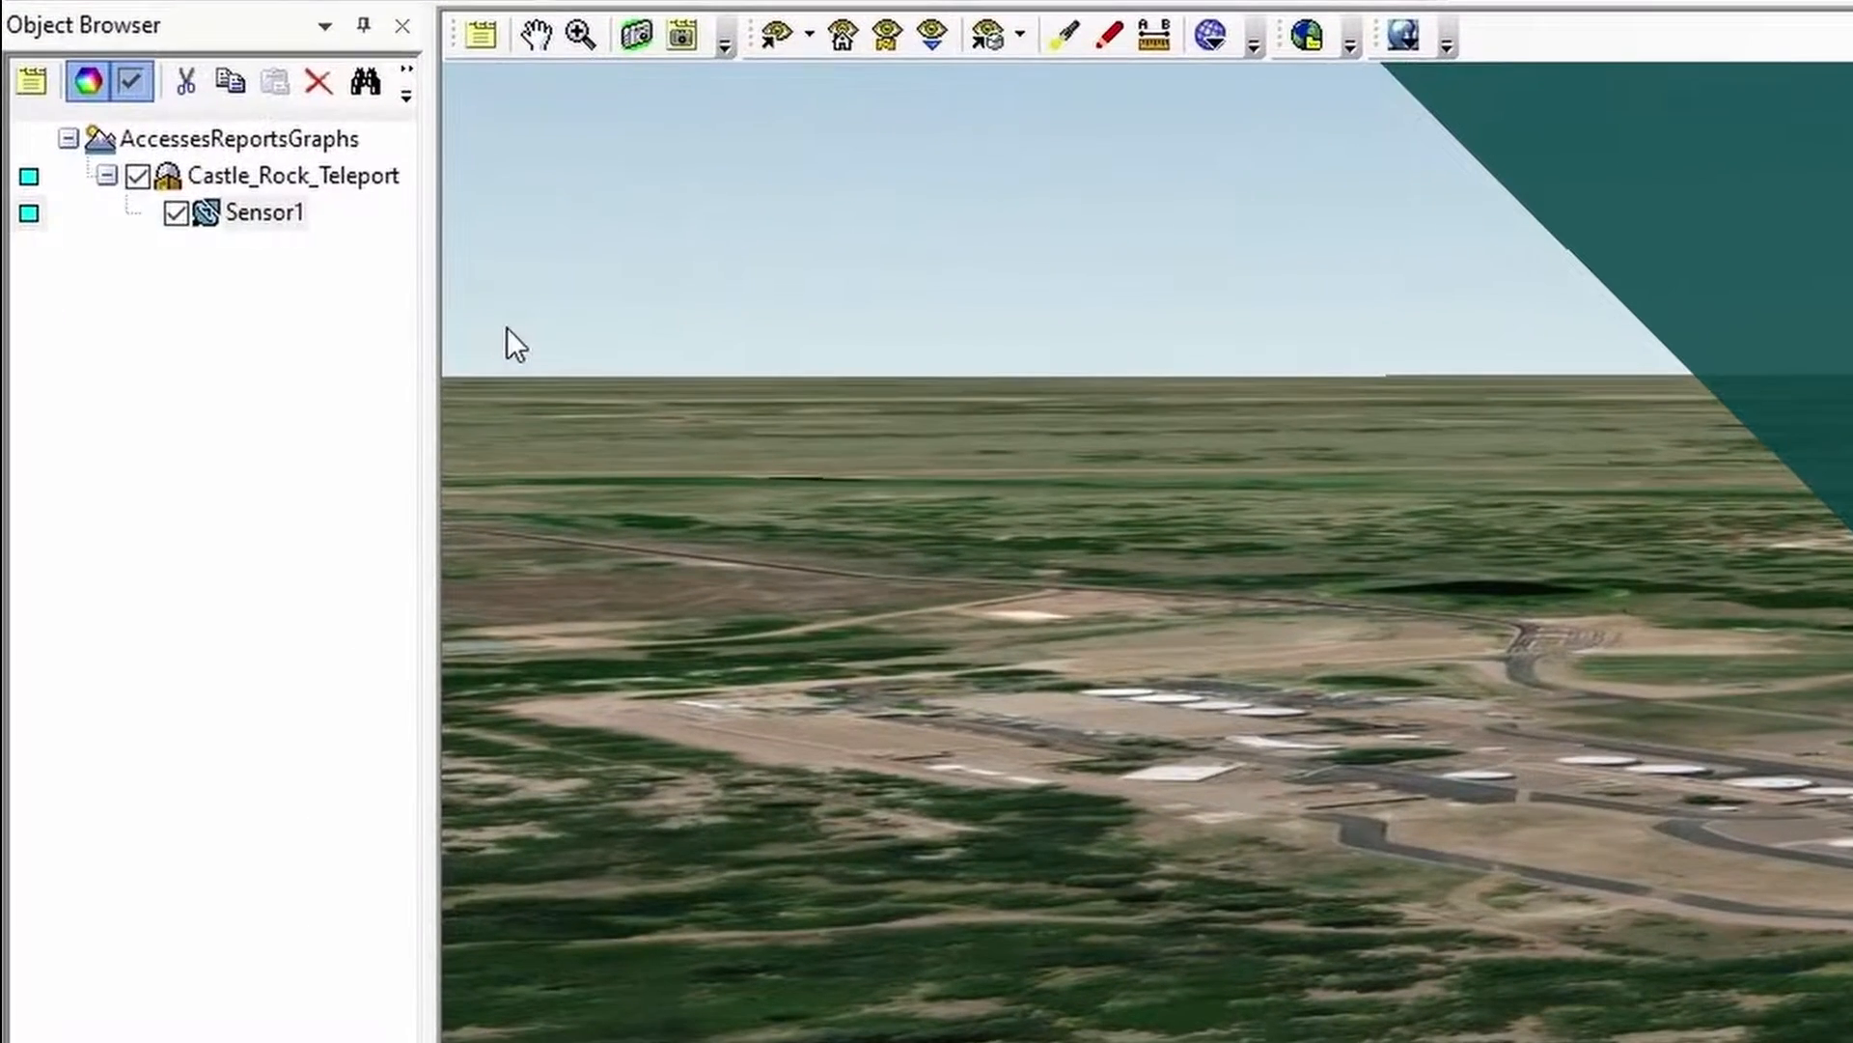
# Rename the sensor under Castle_Rock_Teleport as CR_FOV
pyautogui.rightClick(263, 216)
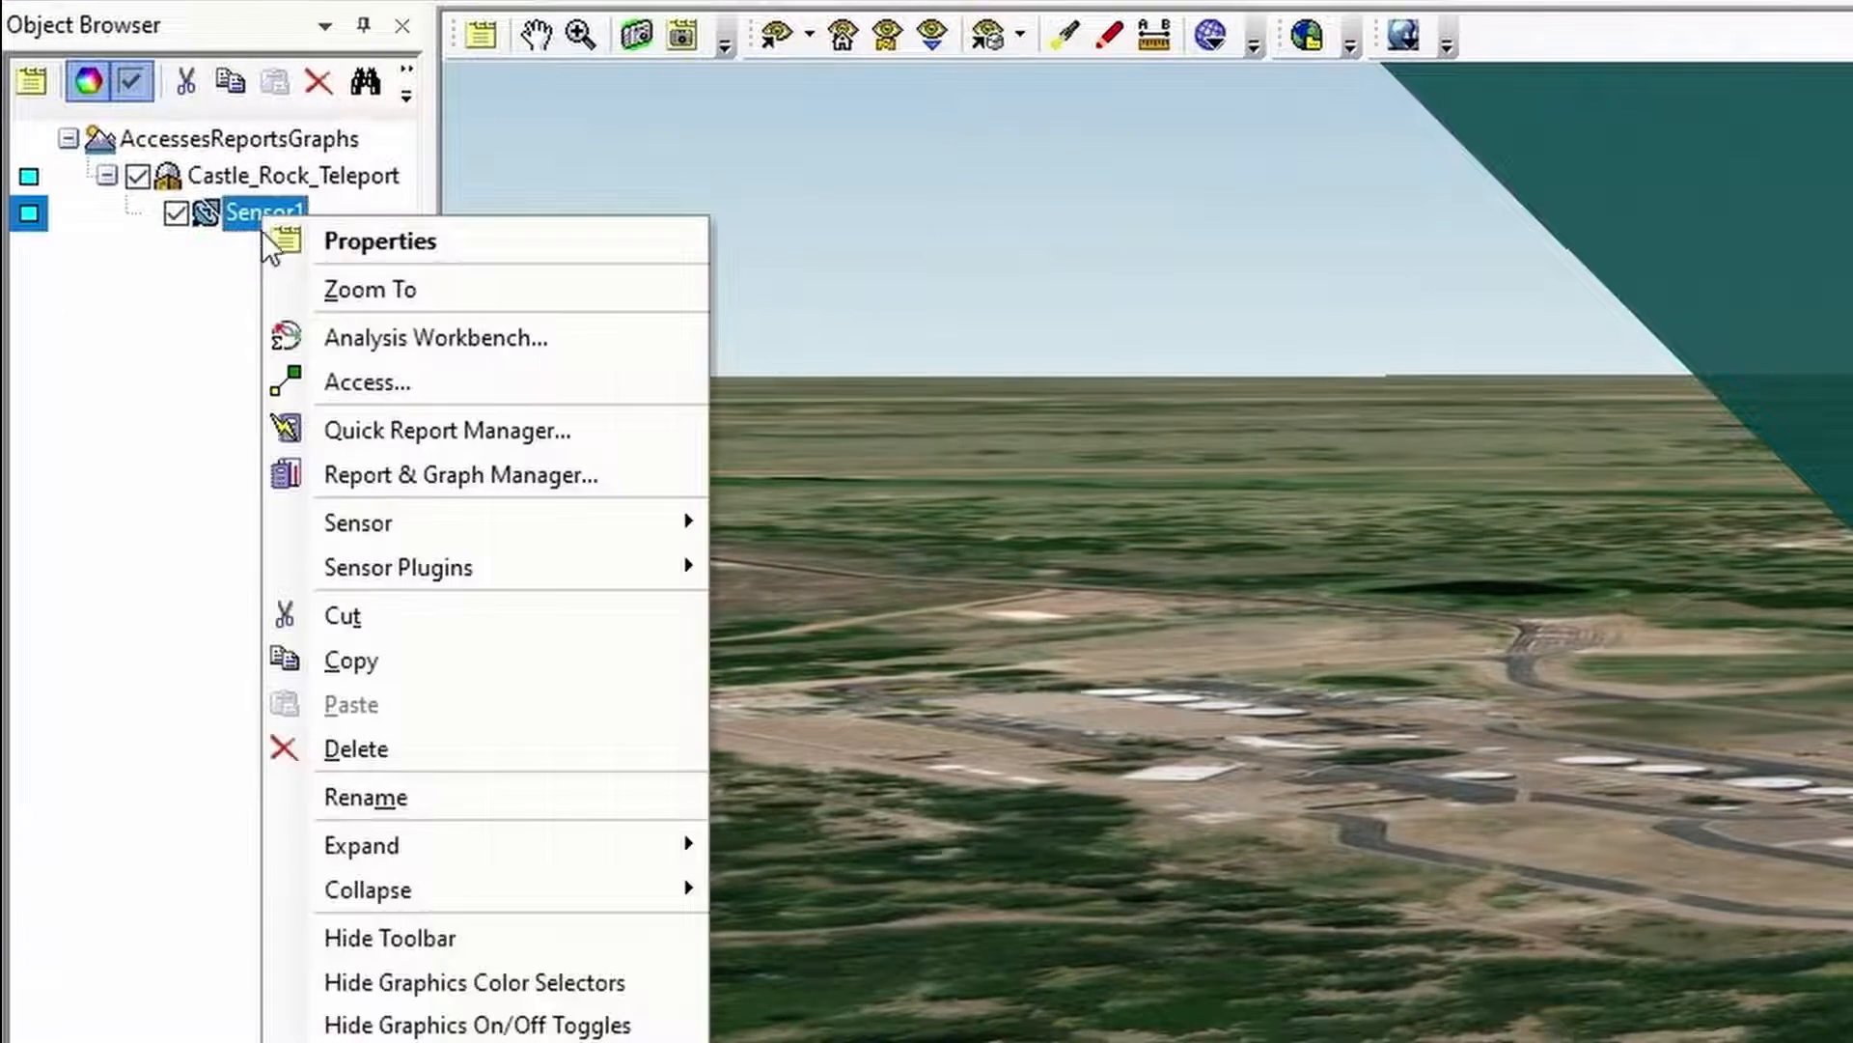
pyautogui.click(404, 796)
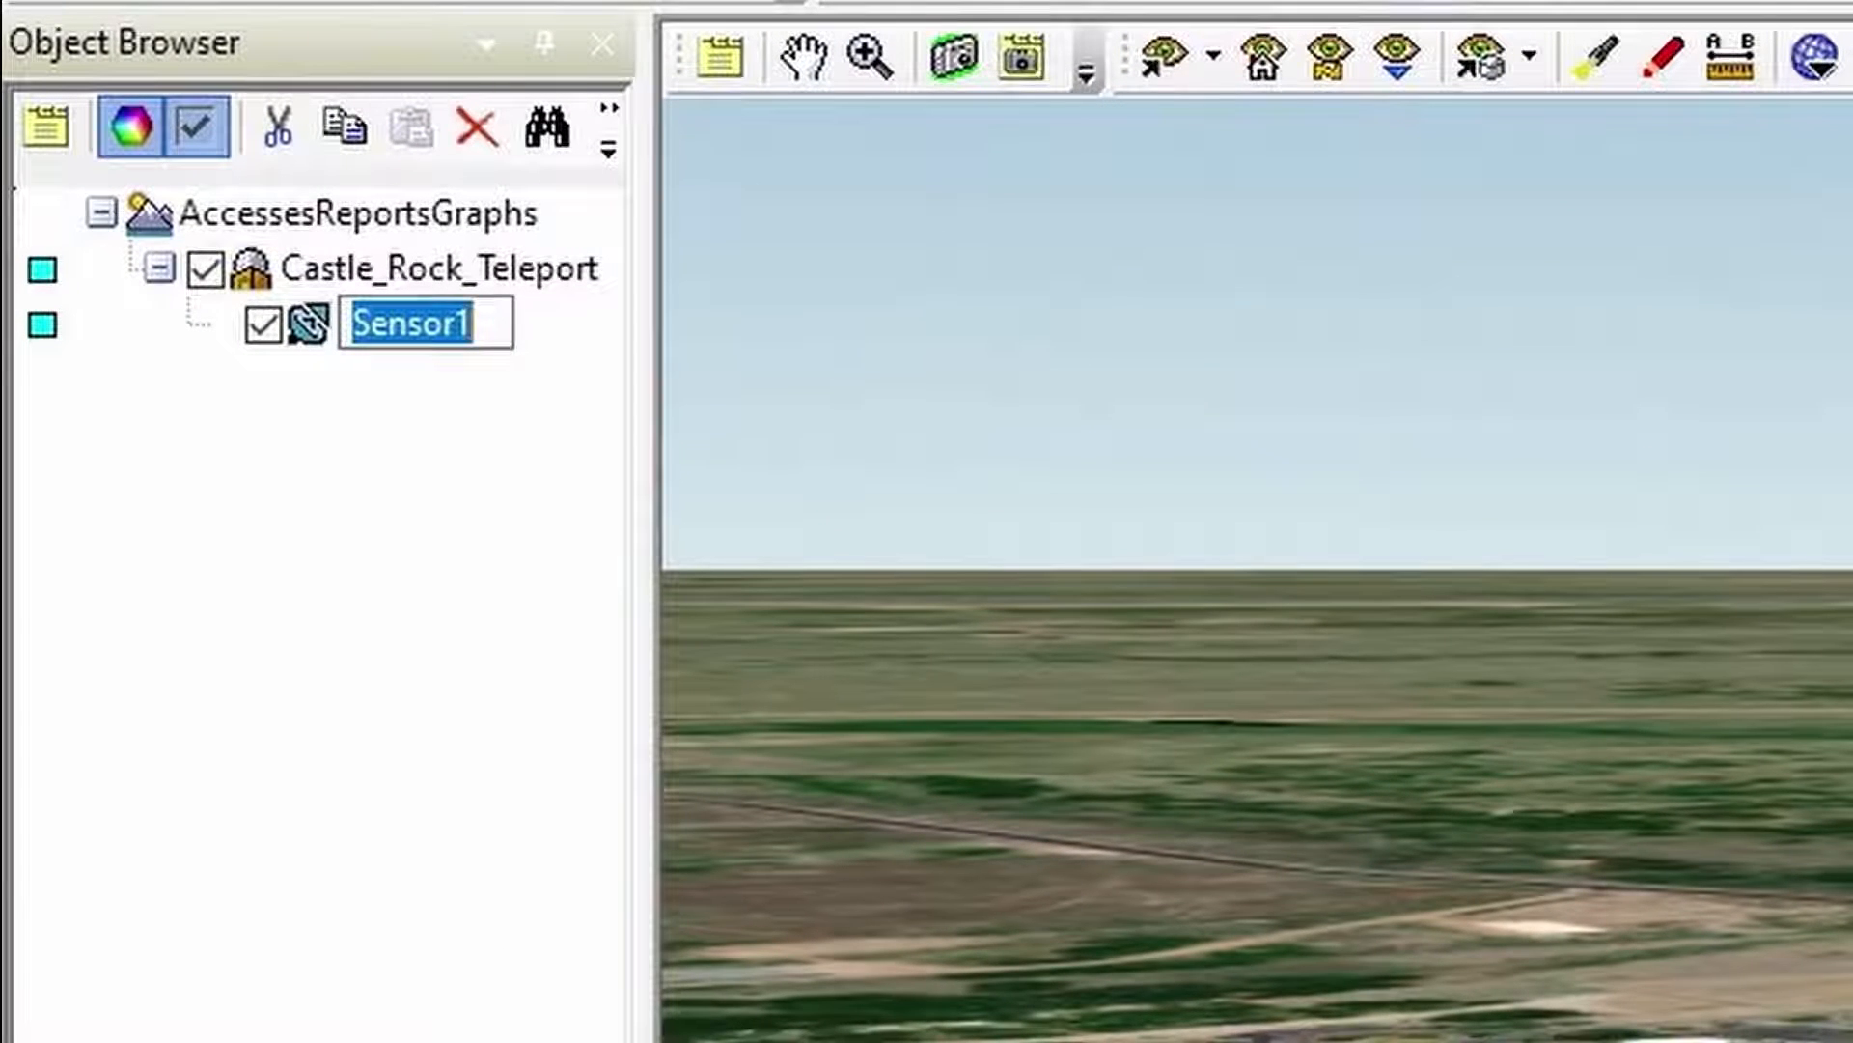
pyautogui.write('CR_FOV')
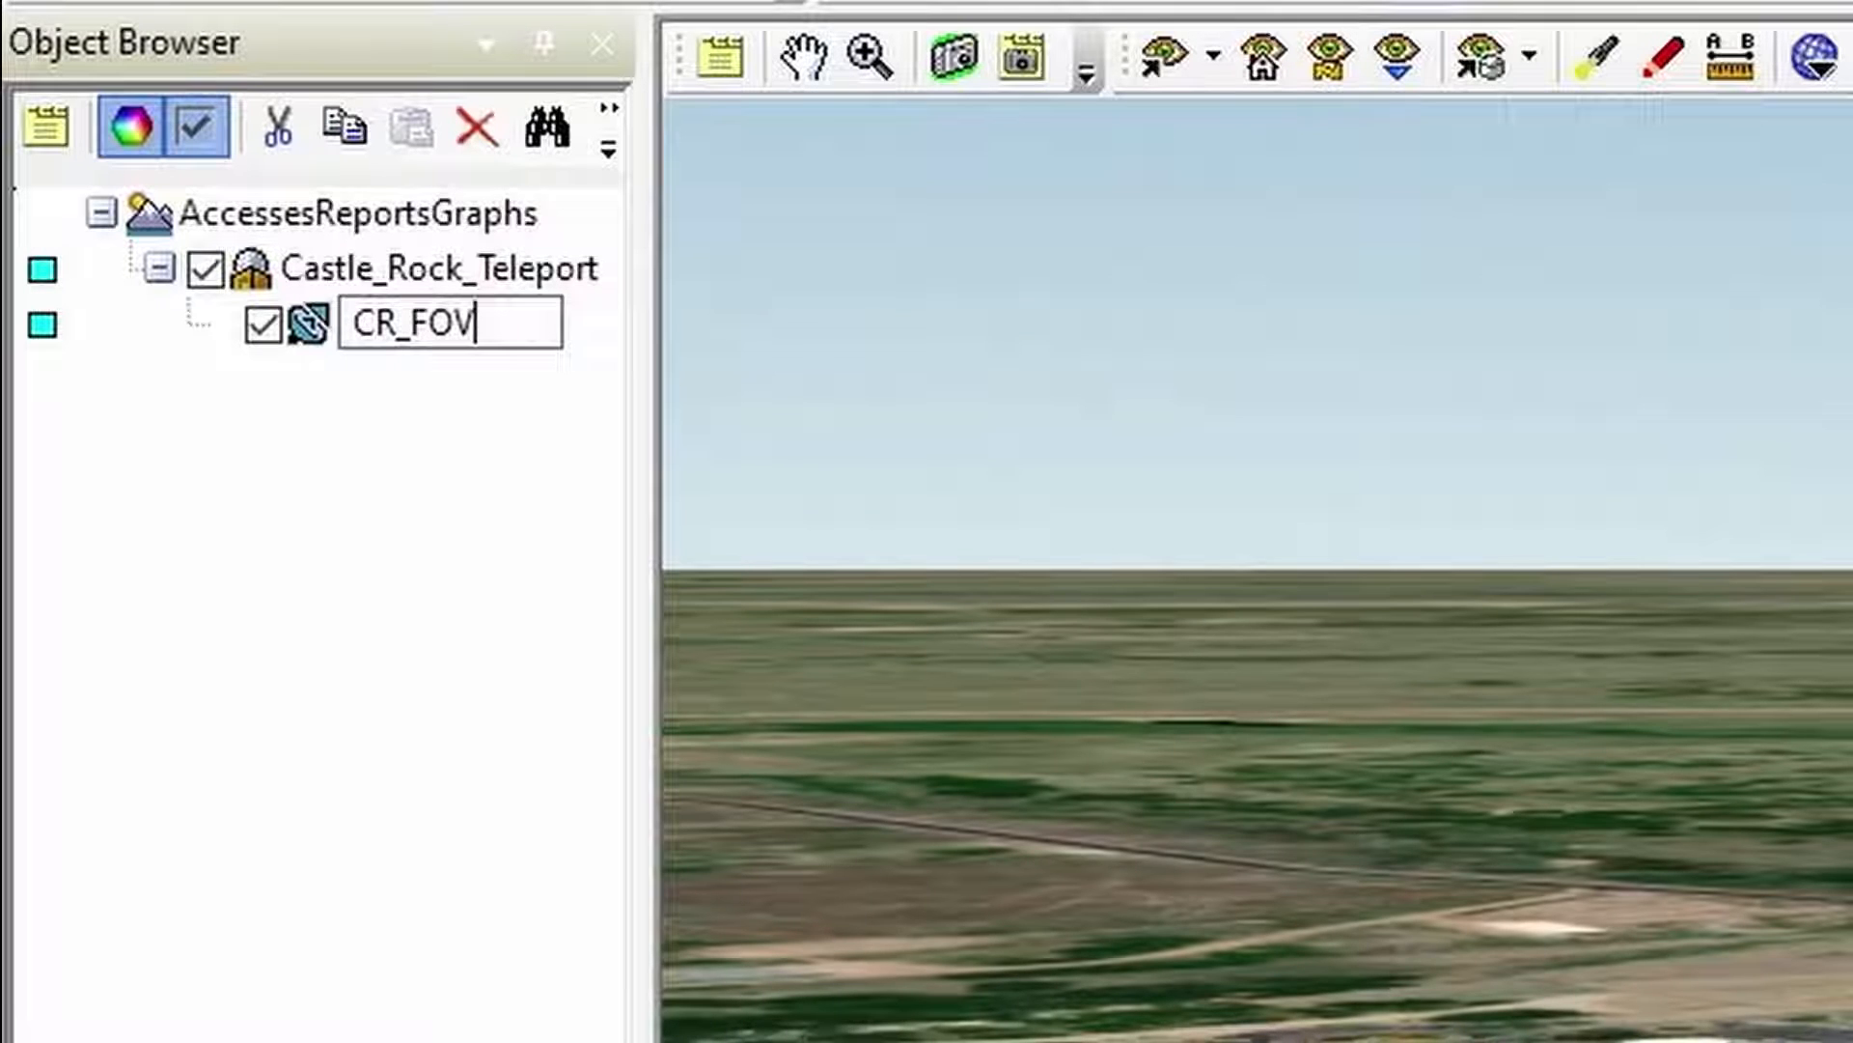
pyautogui.press('Return')
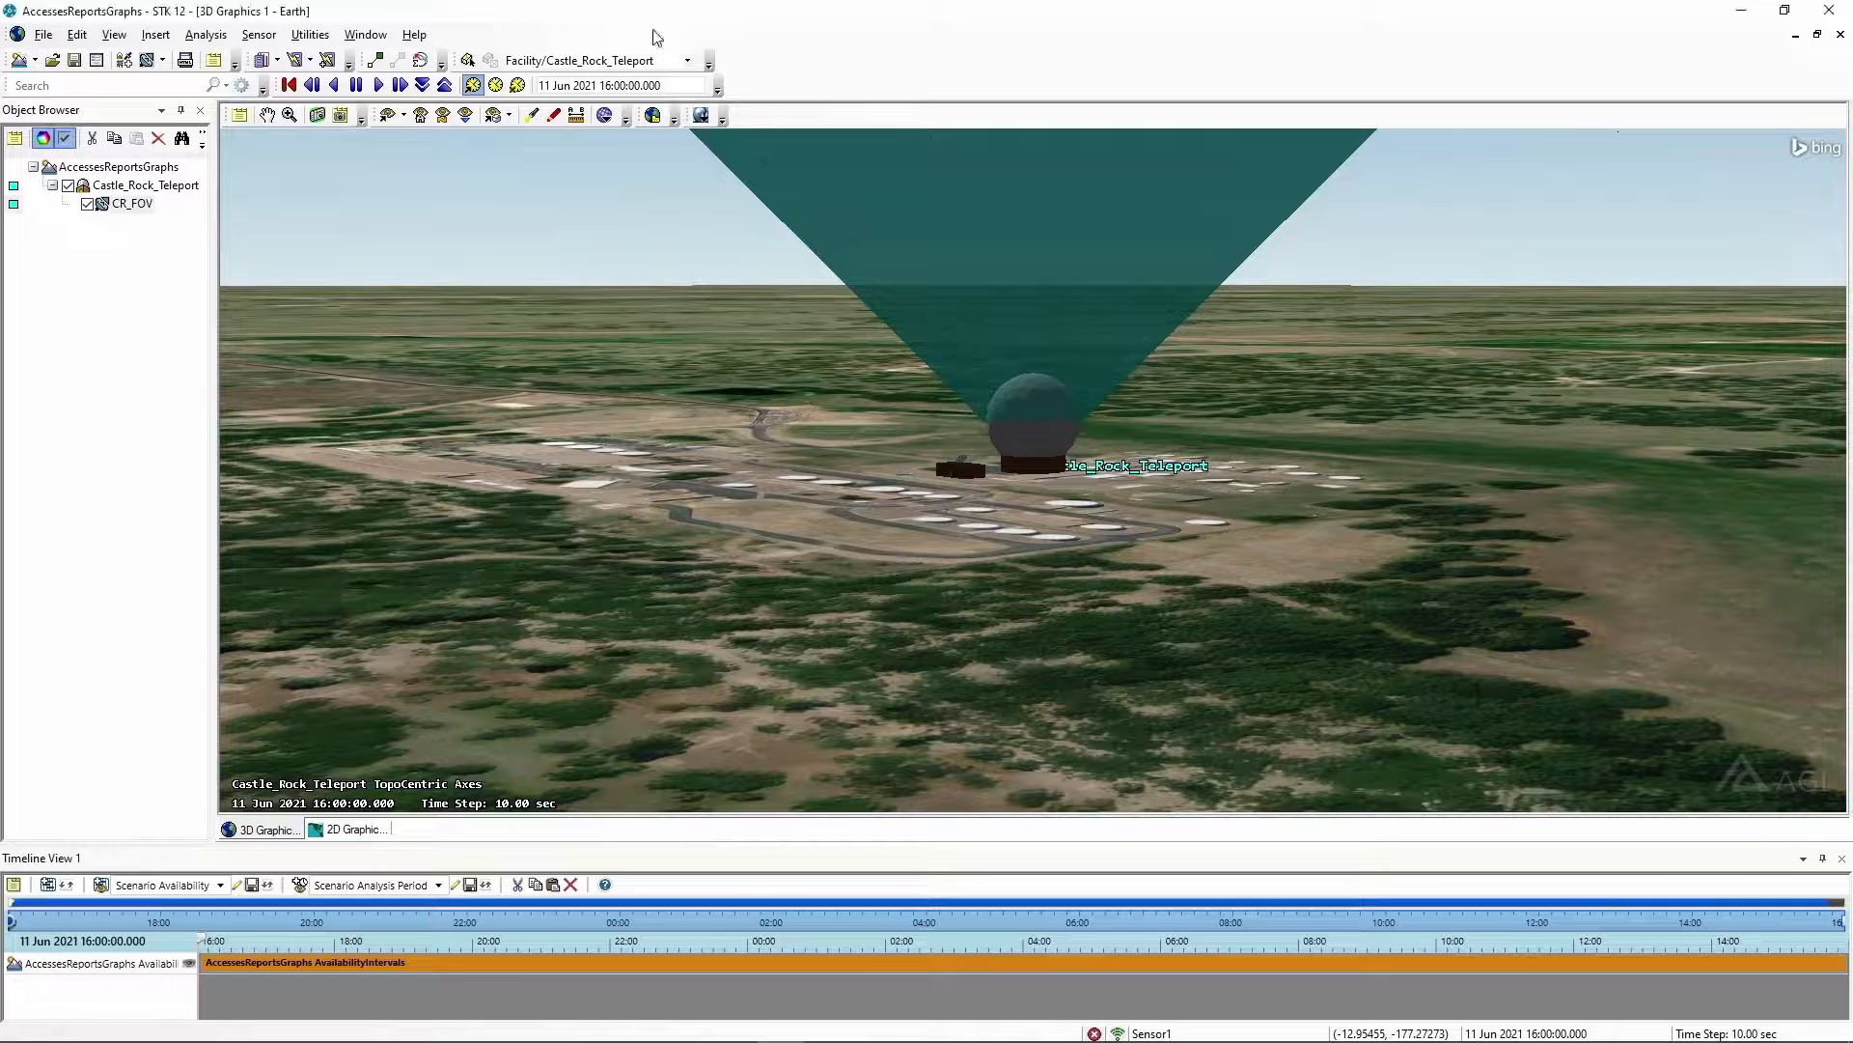
# Set the Simple Conic cone half angle of the CR_FOV sensor to 90 deg and apply the change
pyautogui.click(143, 205)
pyautogui.rightClick(144, 204)
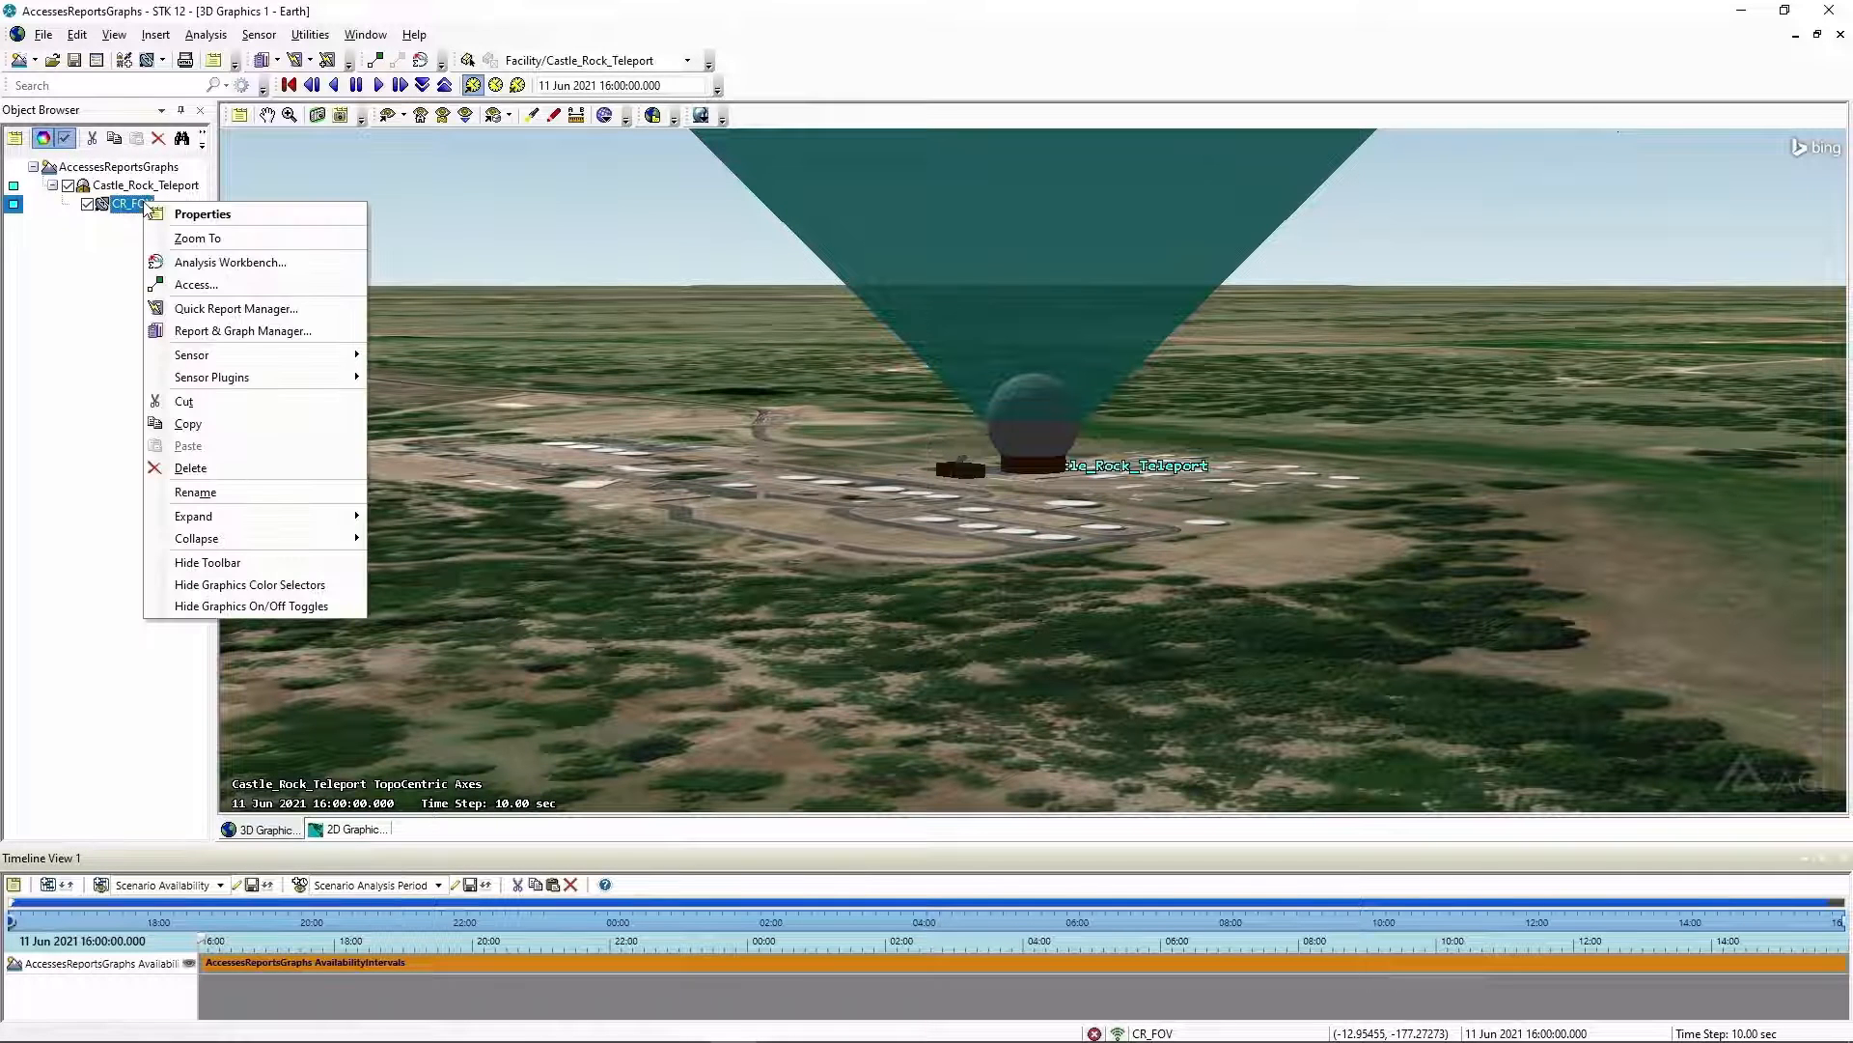
pyautogui.click(195, 212)
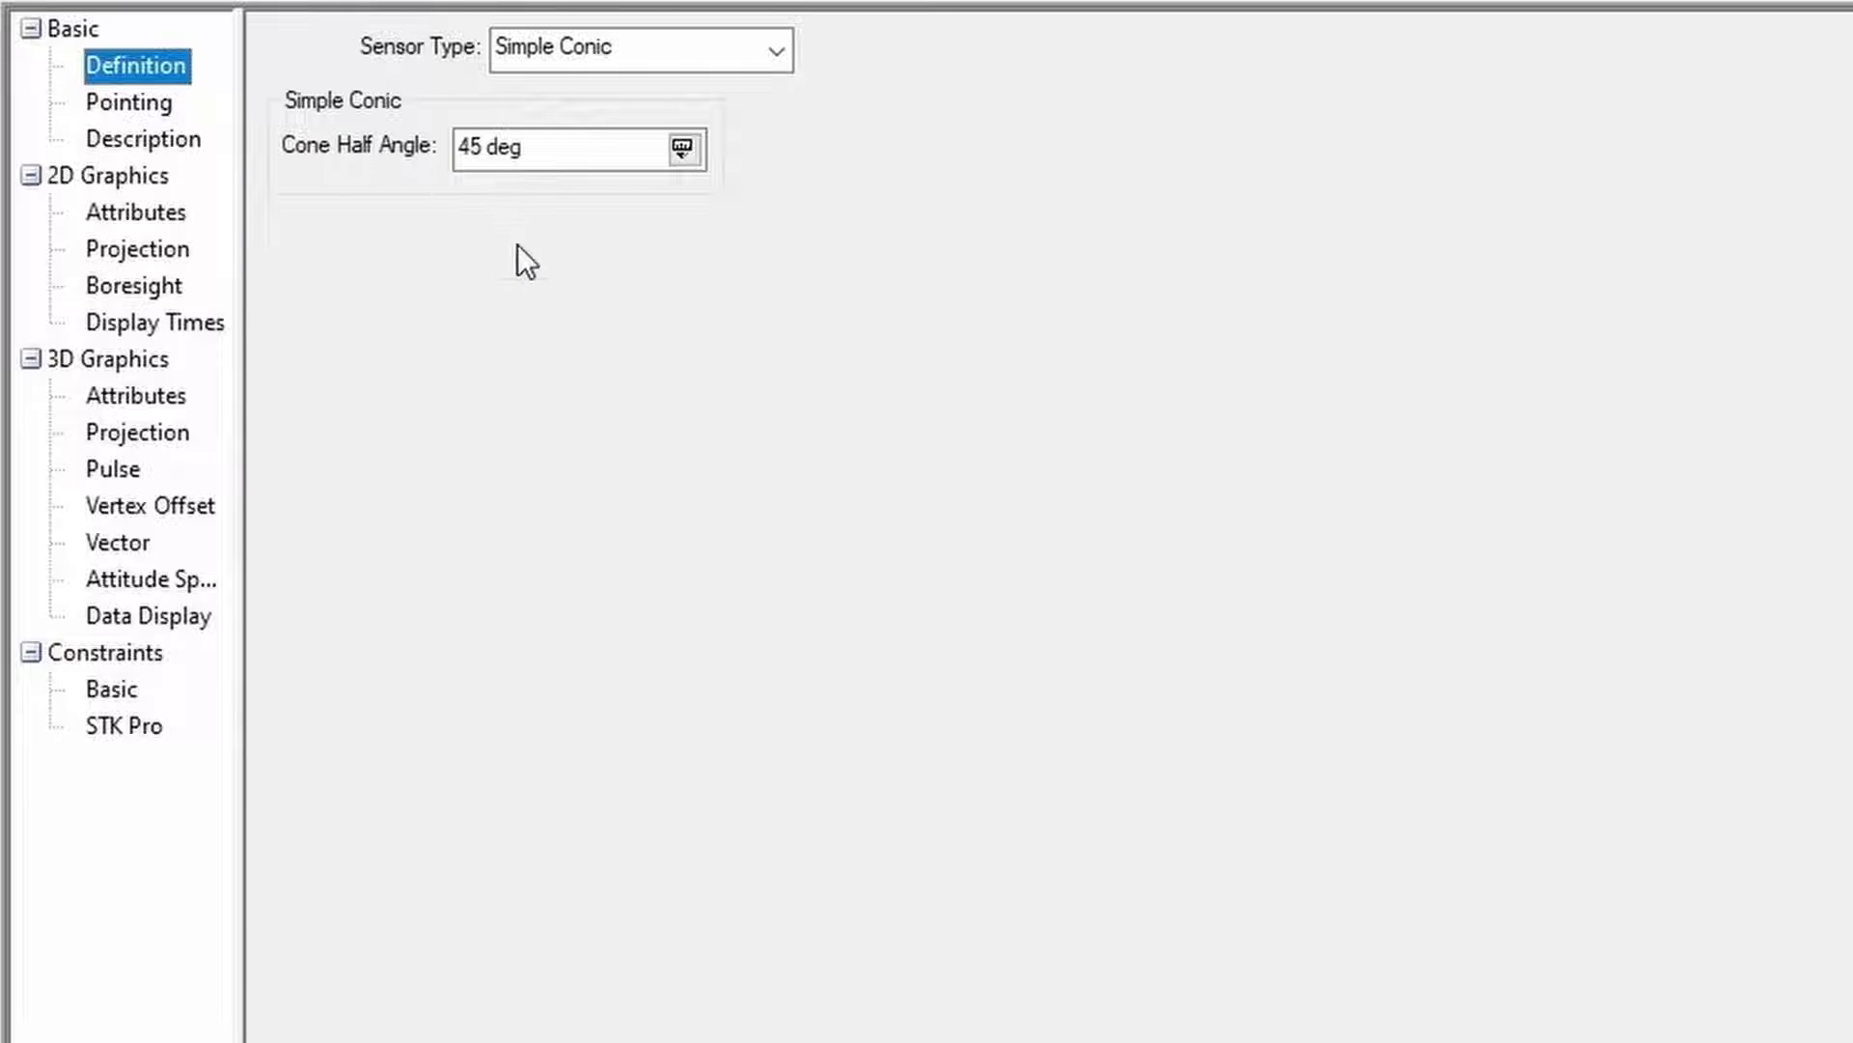
pyautogui.moveTo(547, 151); pyautogui.dragTo(373, 143)
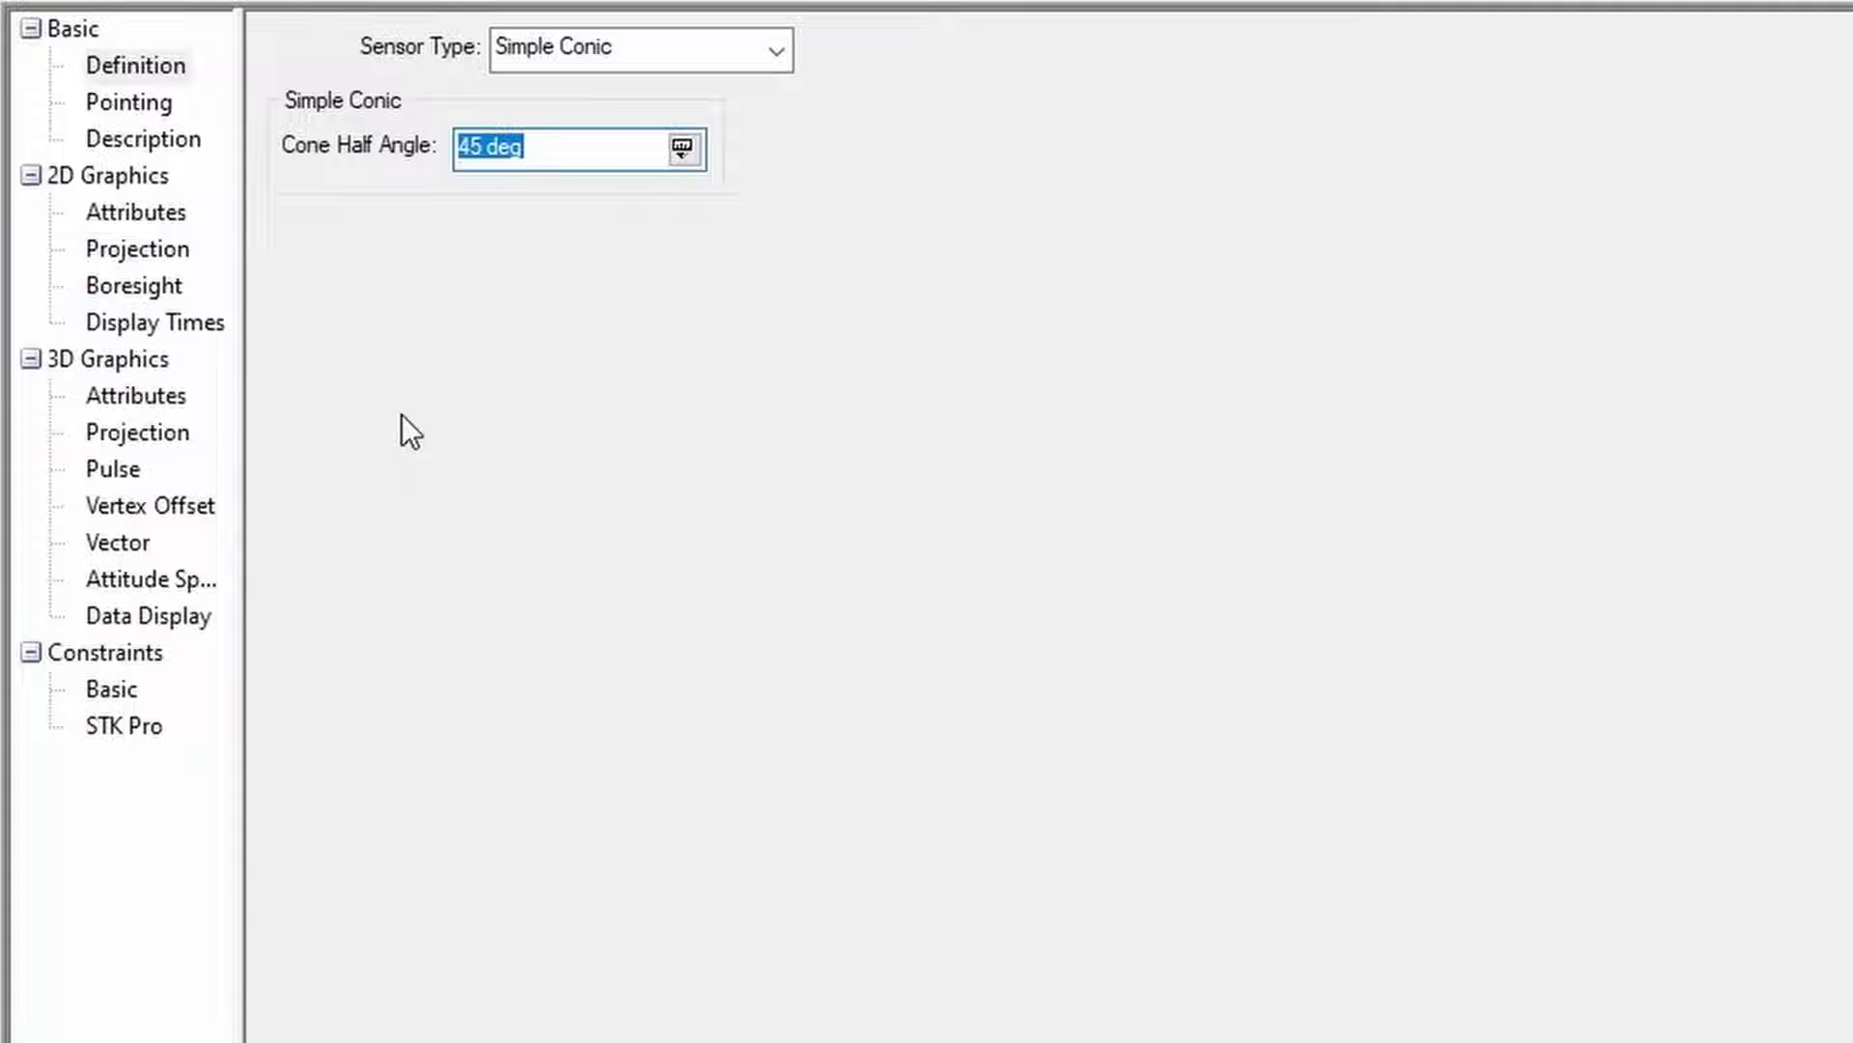
pyautogui.write('90')
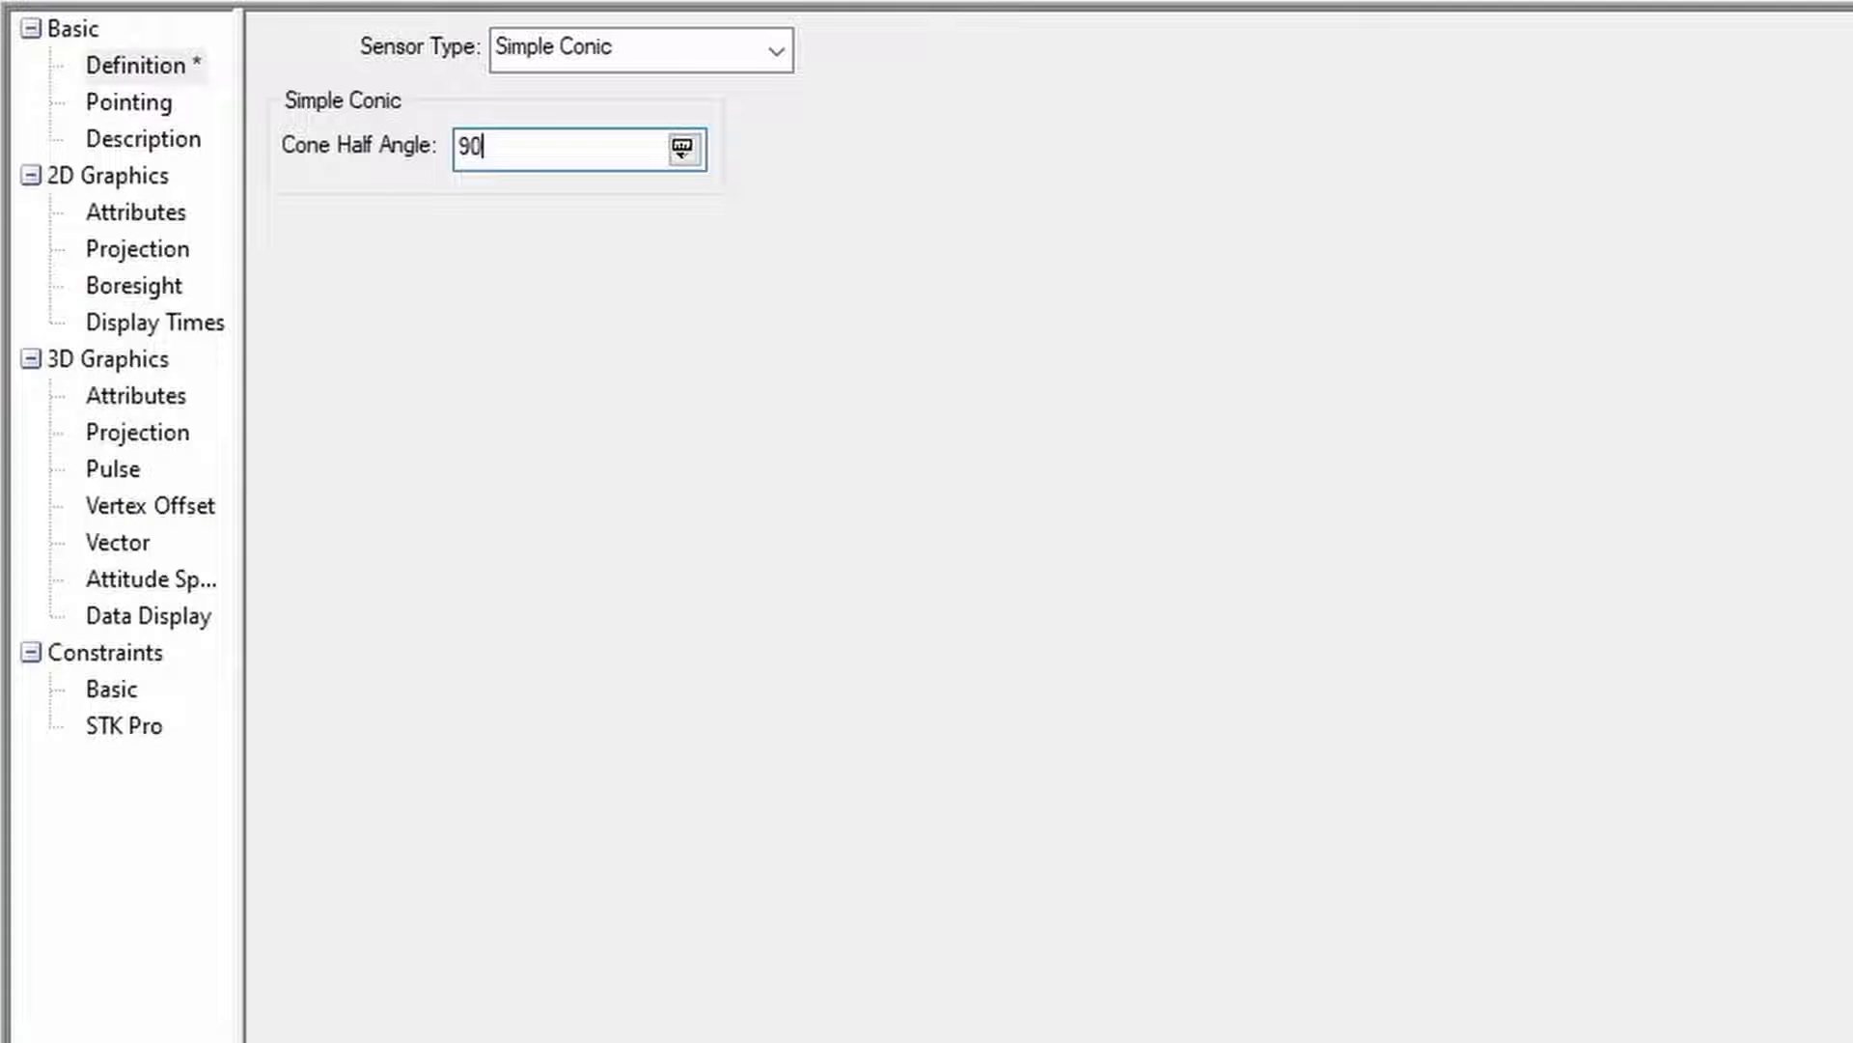
pyautogui.hotkey('shift', 'Tab')
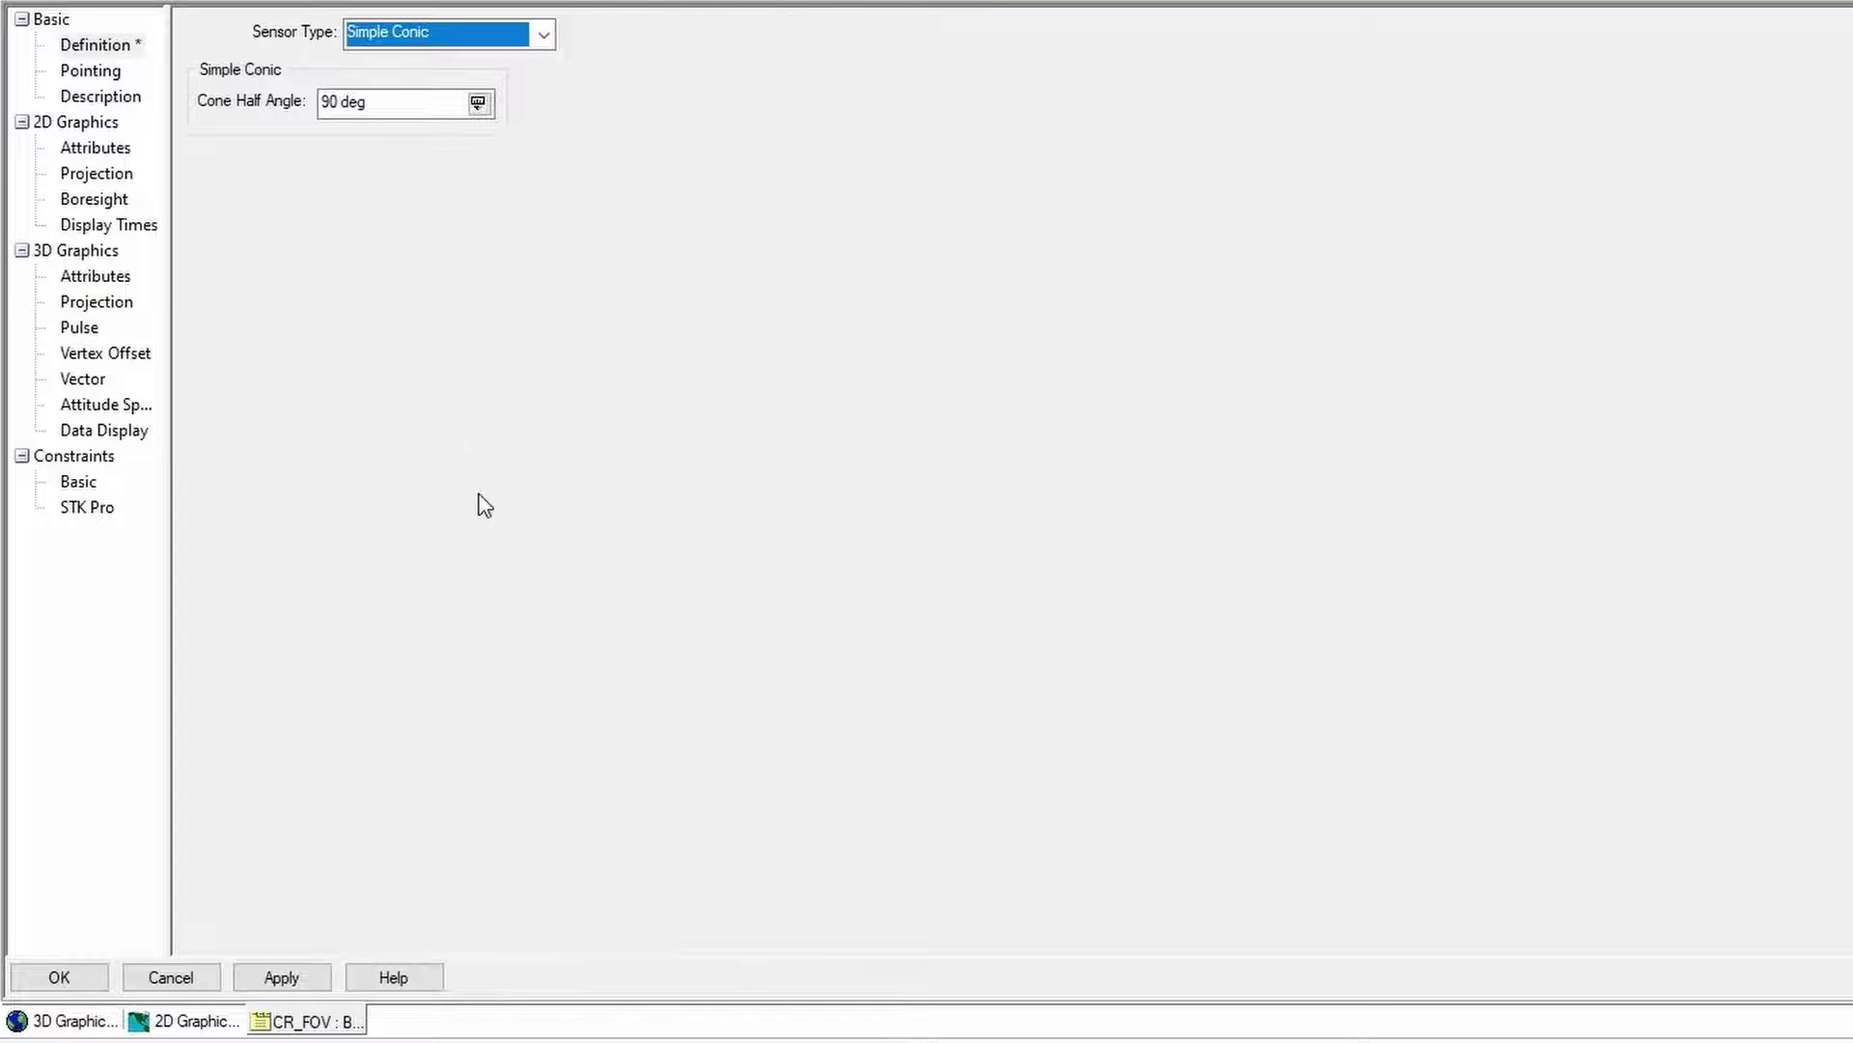
pyautogui.click(314, 978)
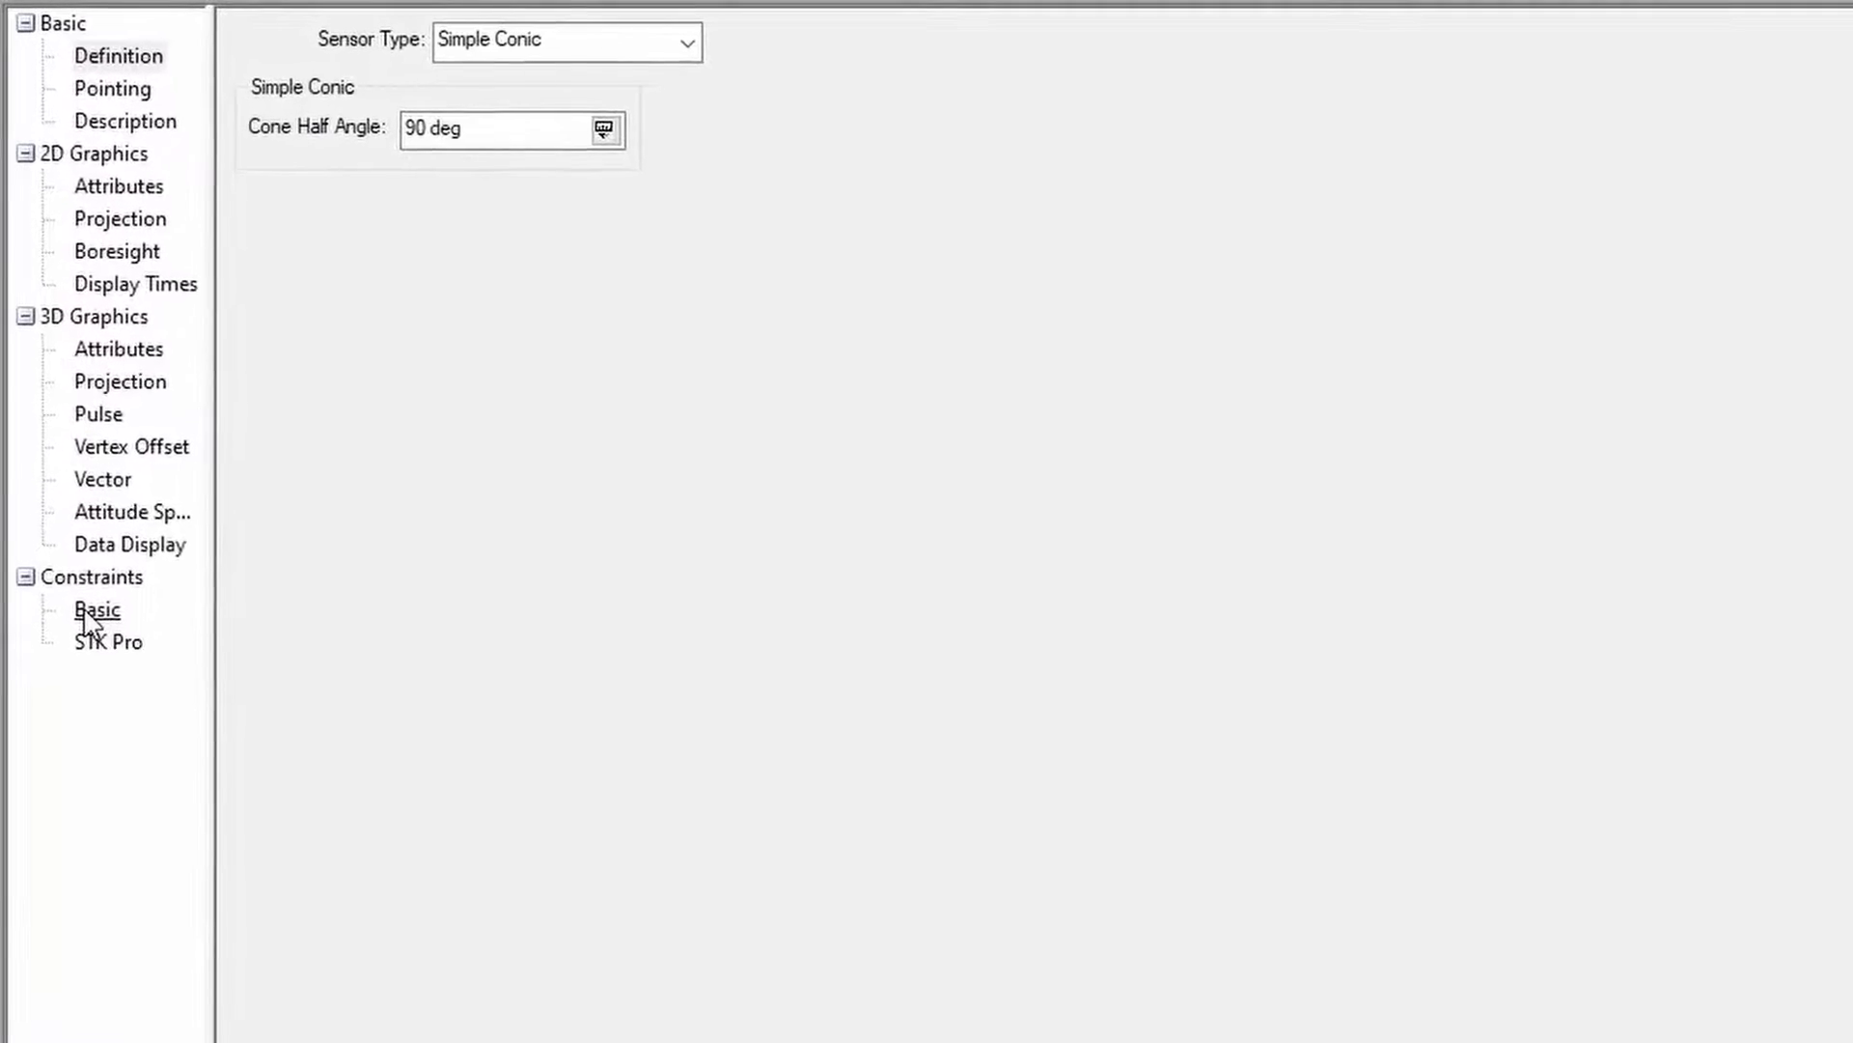
# Constrain the CR_FOV sensor to a maximum range of 1000 km and inspect its field of view in 3D
pyautogui.click(72, 542)
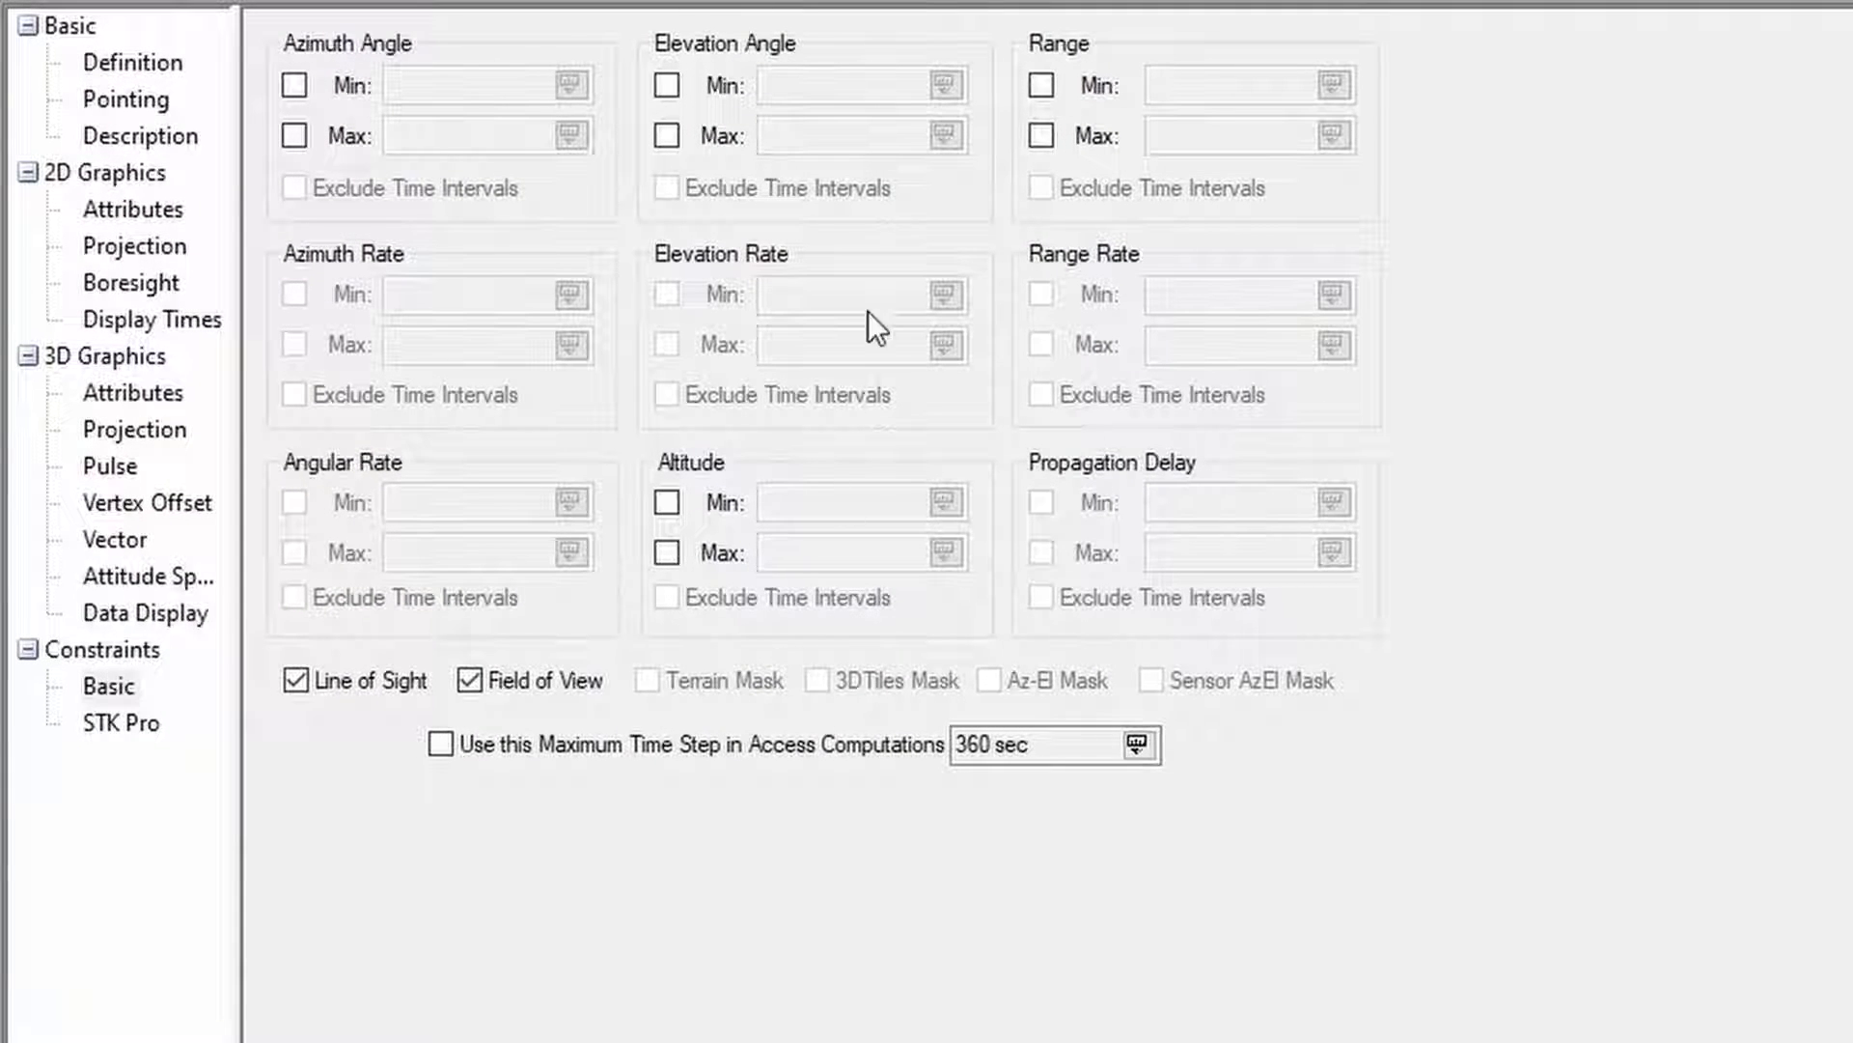
pyautogui.click(1042, 135)
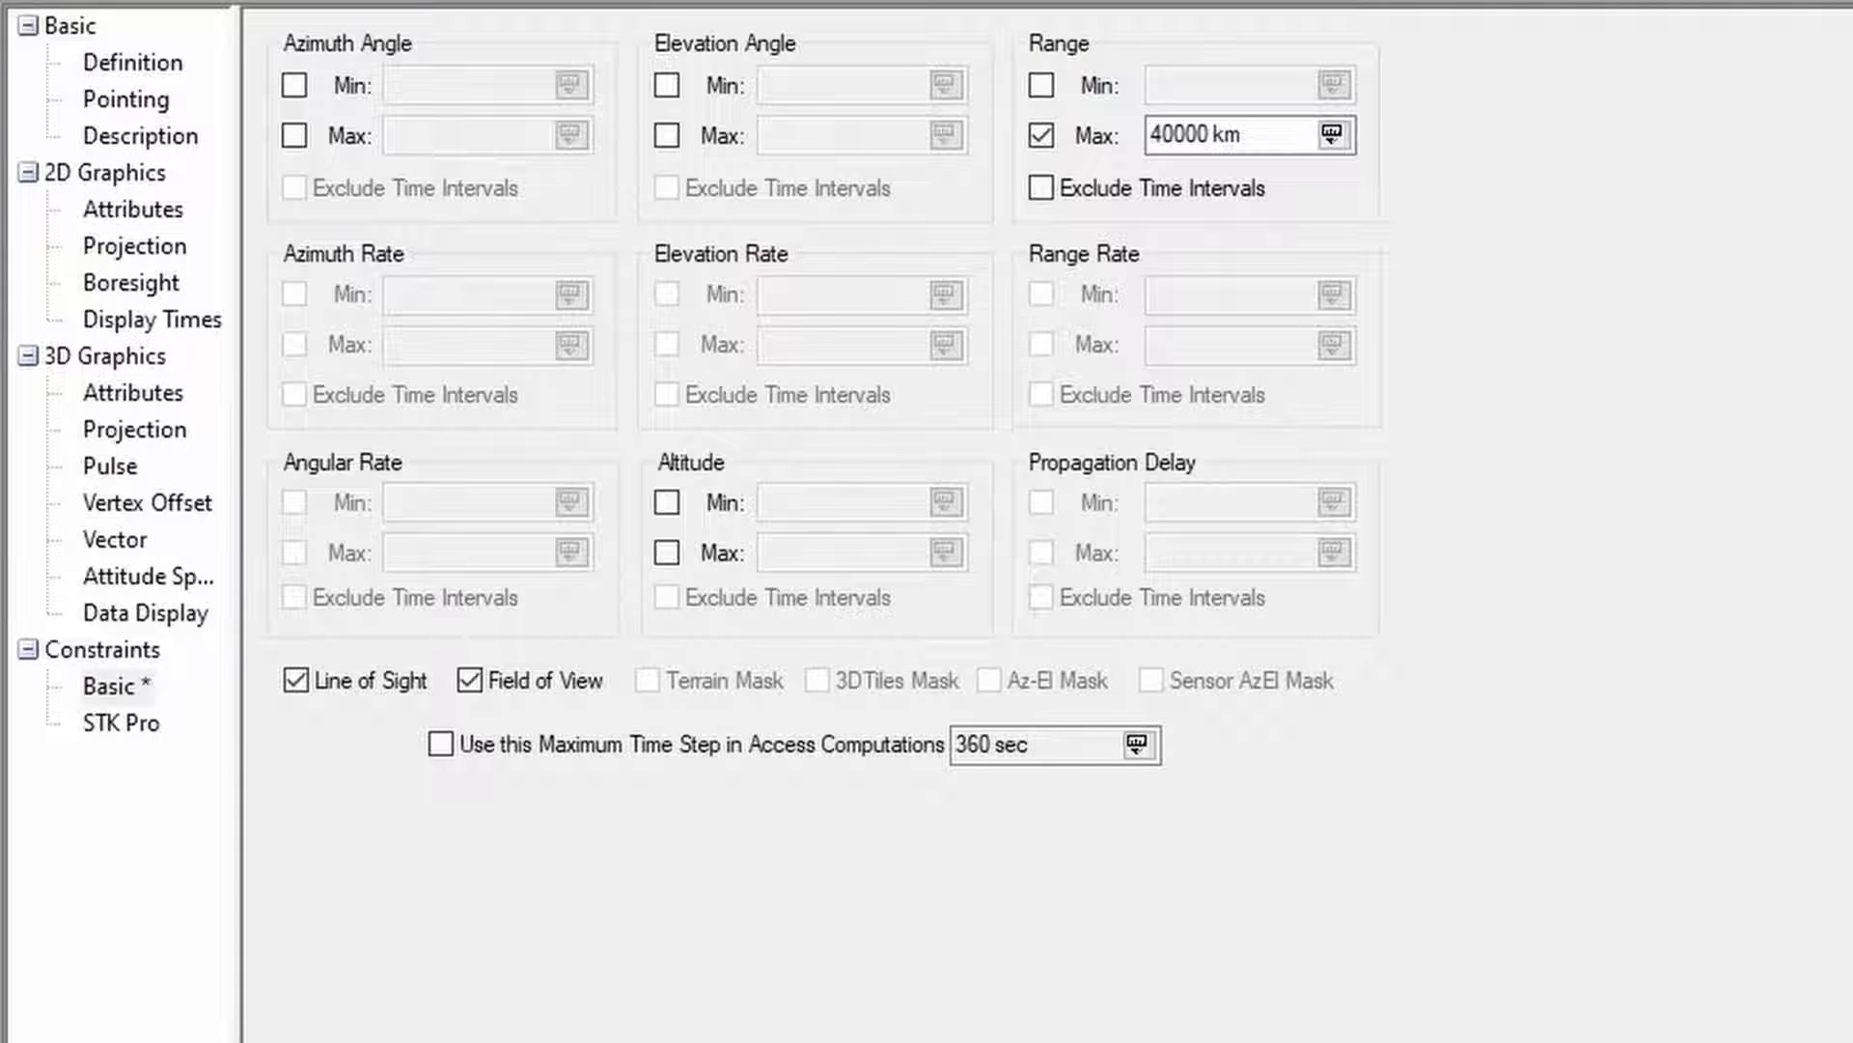
pyautogui.doubleClick(1231, 135)
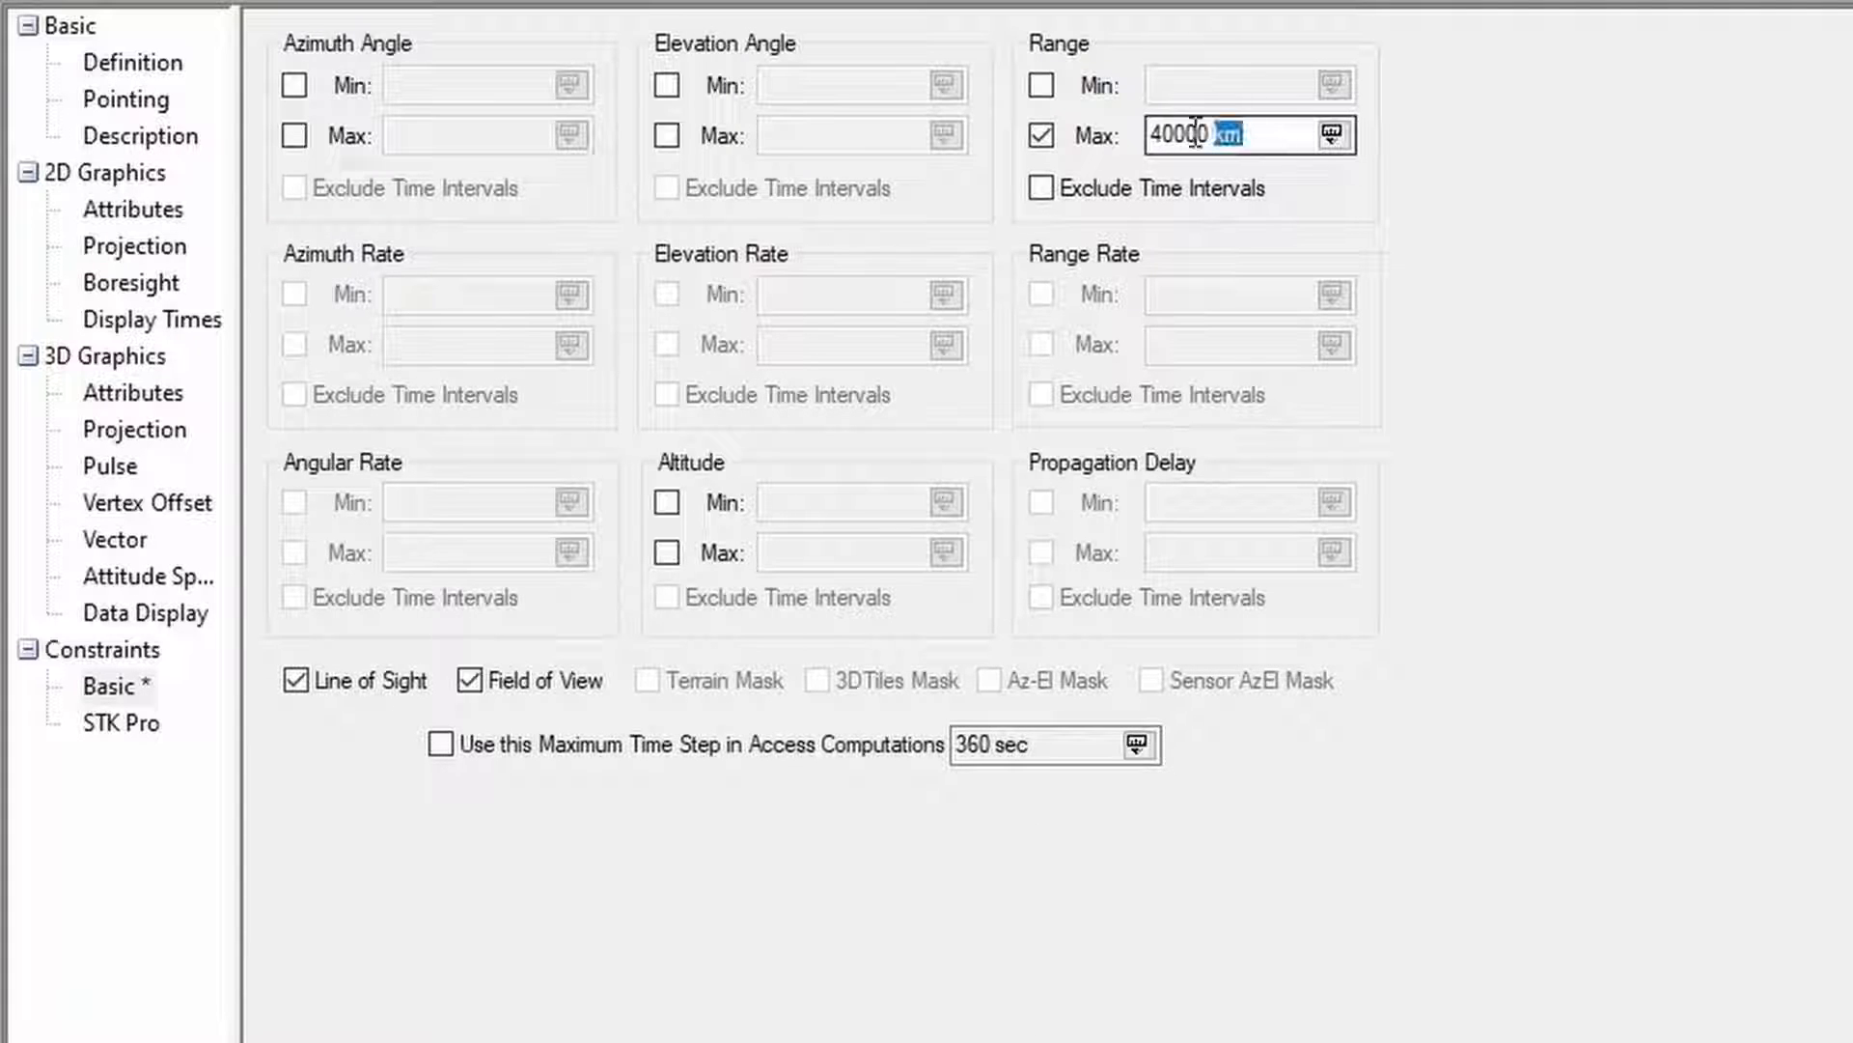
pyautogui.moveTo(1196, 133); pyautogui.dragTo(1094, 140)
pyautogui.write('1000')
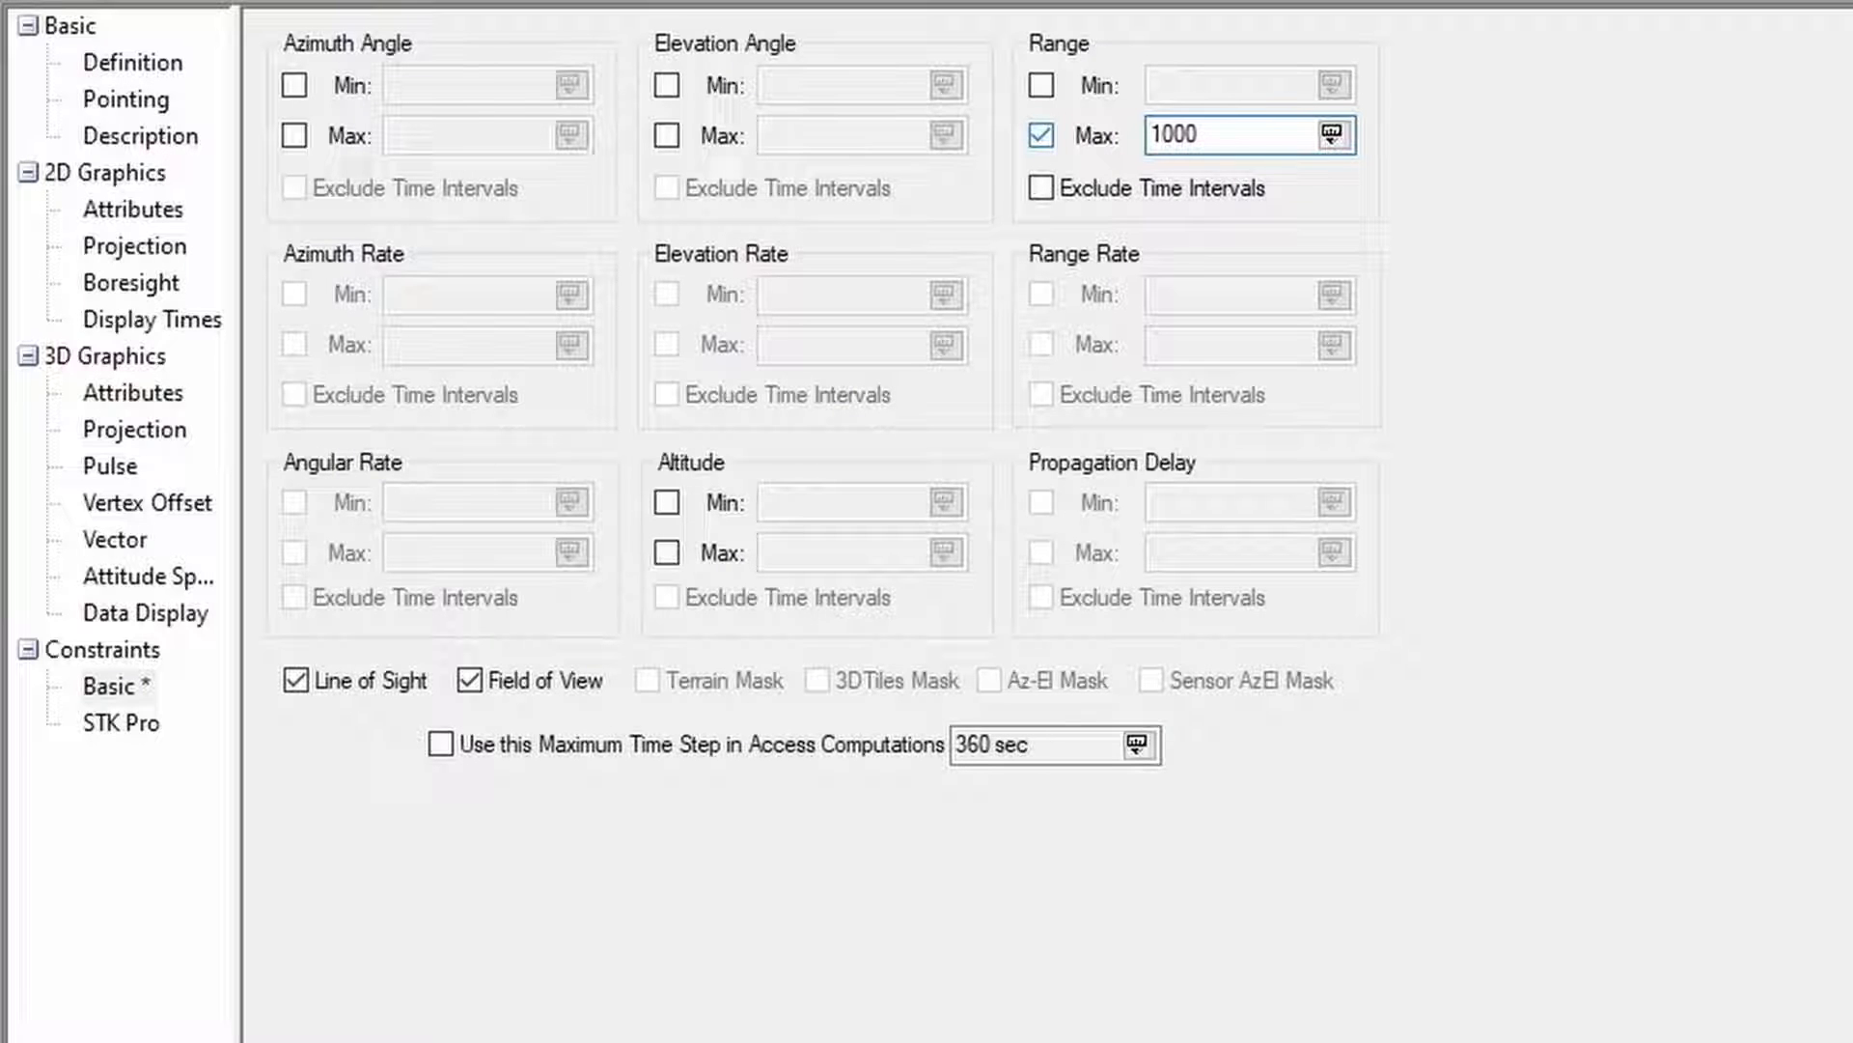
pyautogui.press('Tab')
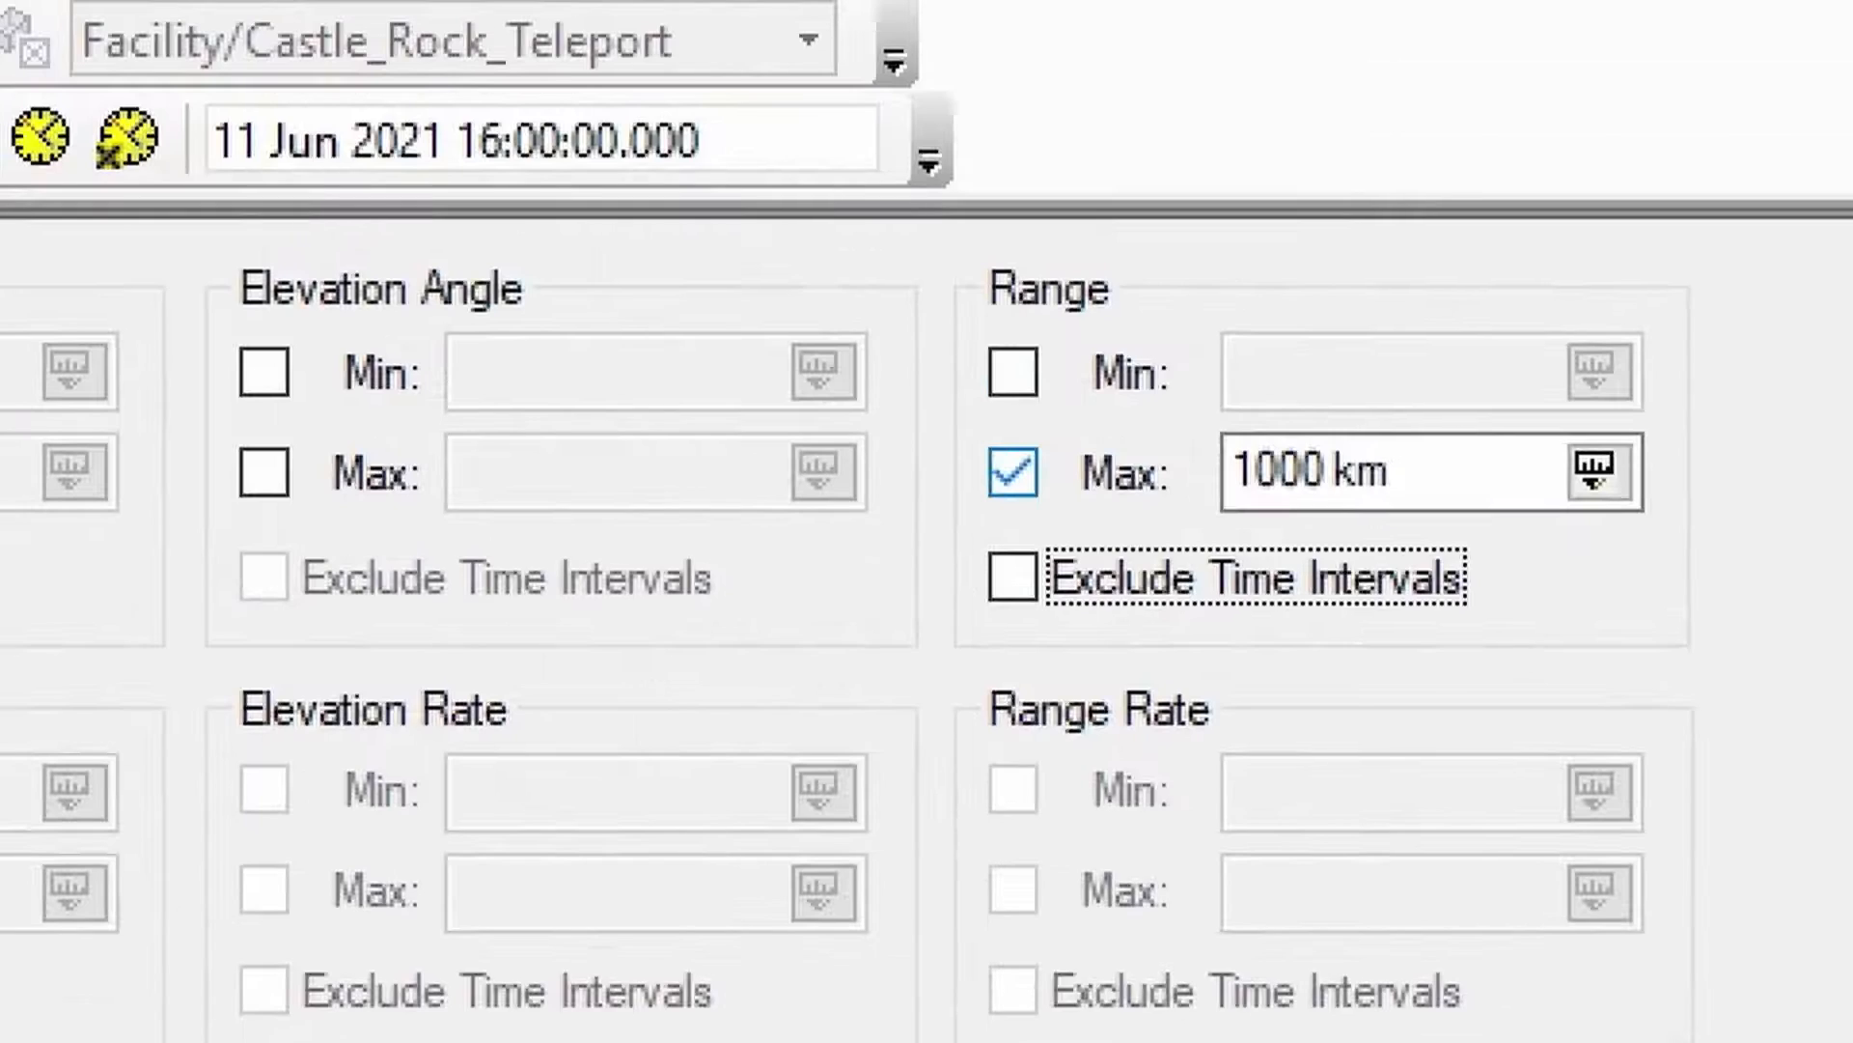
pyautogui.moveTo(932, 390)
pyautogui.keyDown('ctrl'); pyautogui.mouseDown()
pyautogui.moveTo(1062, 485)
pyautogui.moveTo(1612, 584)
pyautogui.moveTo(1774, 575)
pyautogui.mouseUp(); pyautogui.keyUp('ctrl')
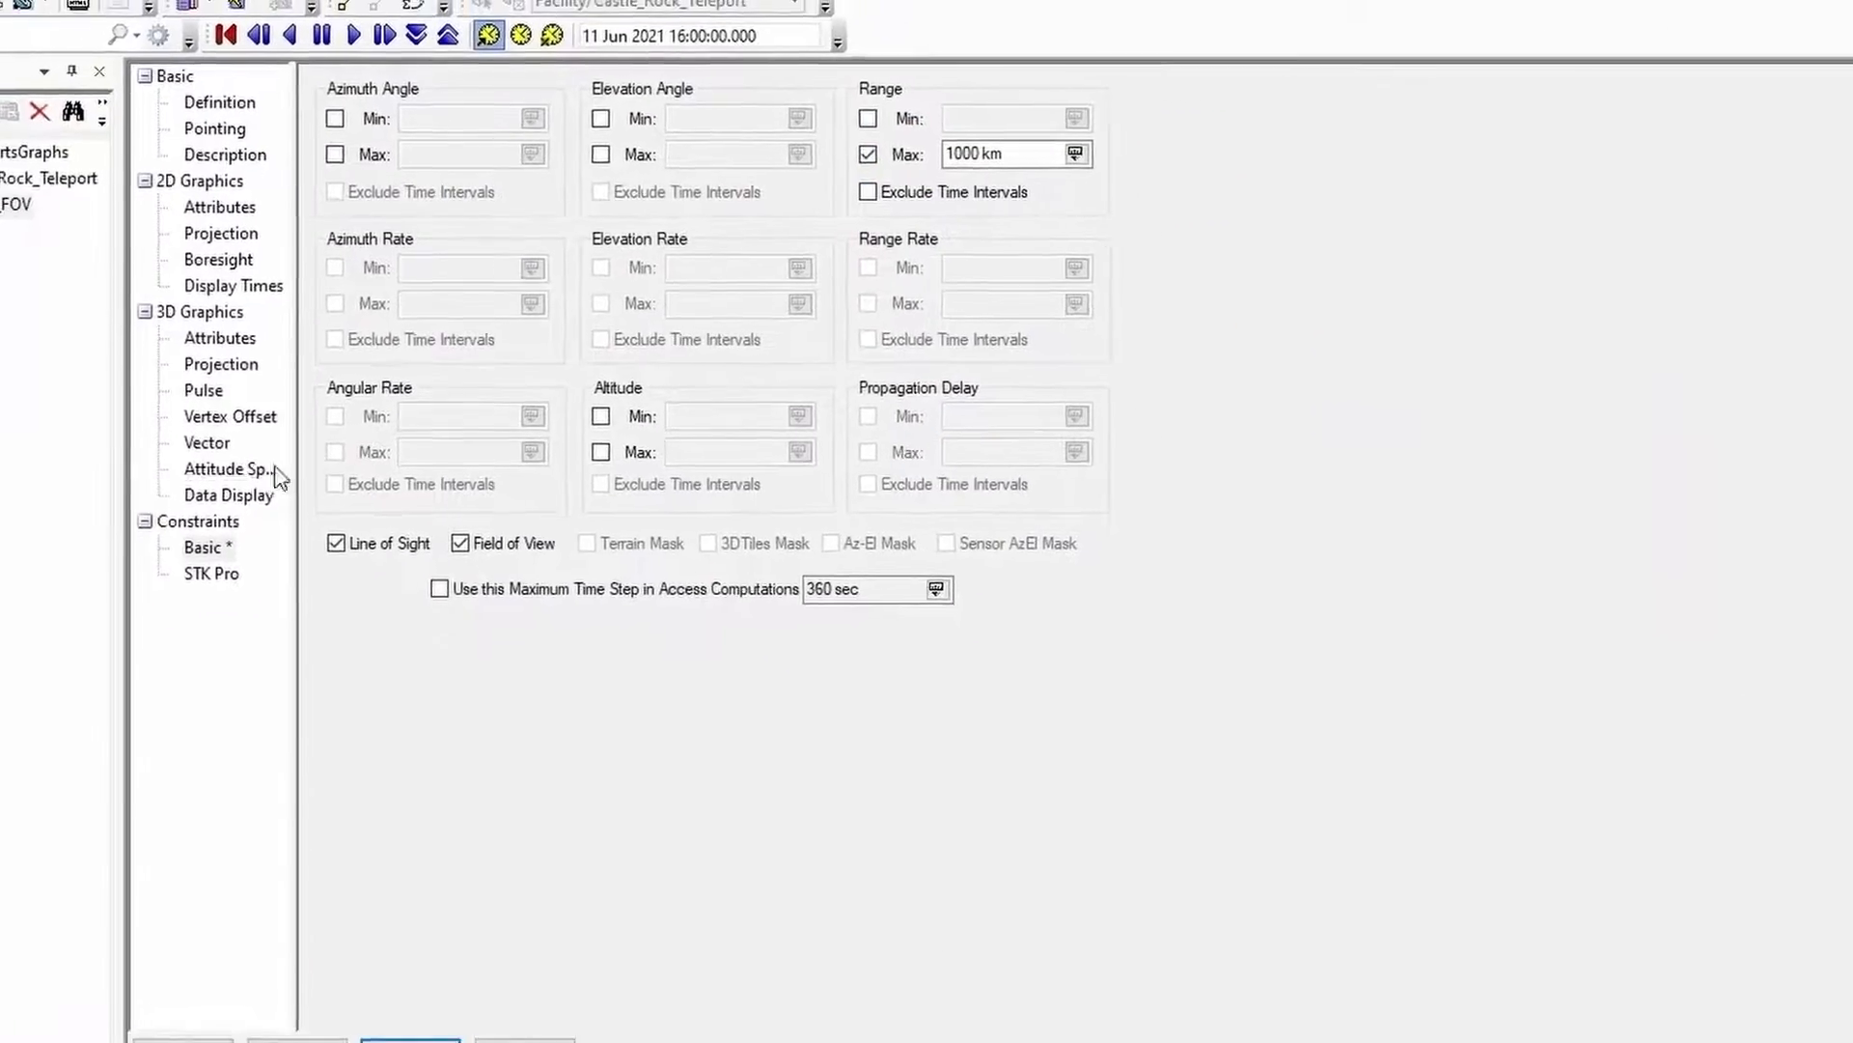
pyautogui.click(259, 800)
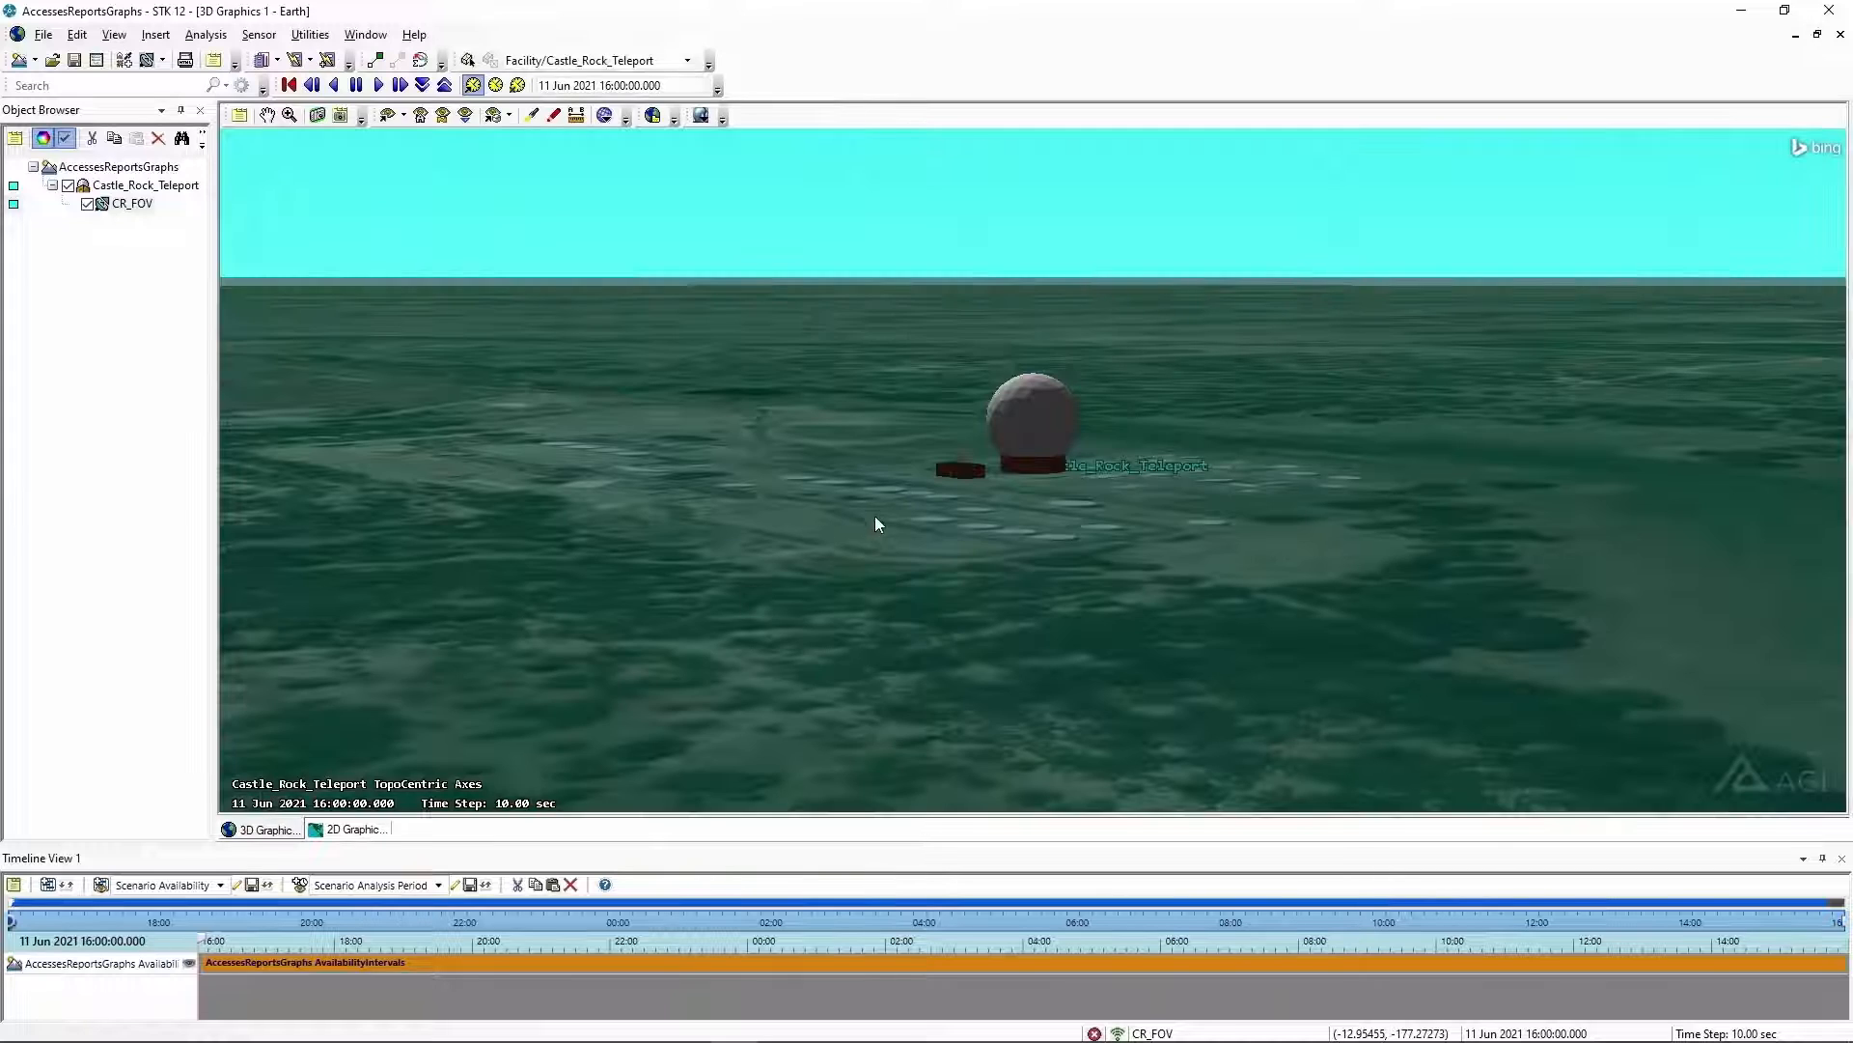
pyautogui.moveTo(921, 625); pyautogui.dragTo(885, 286, button='right')
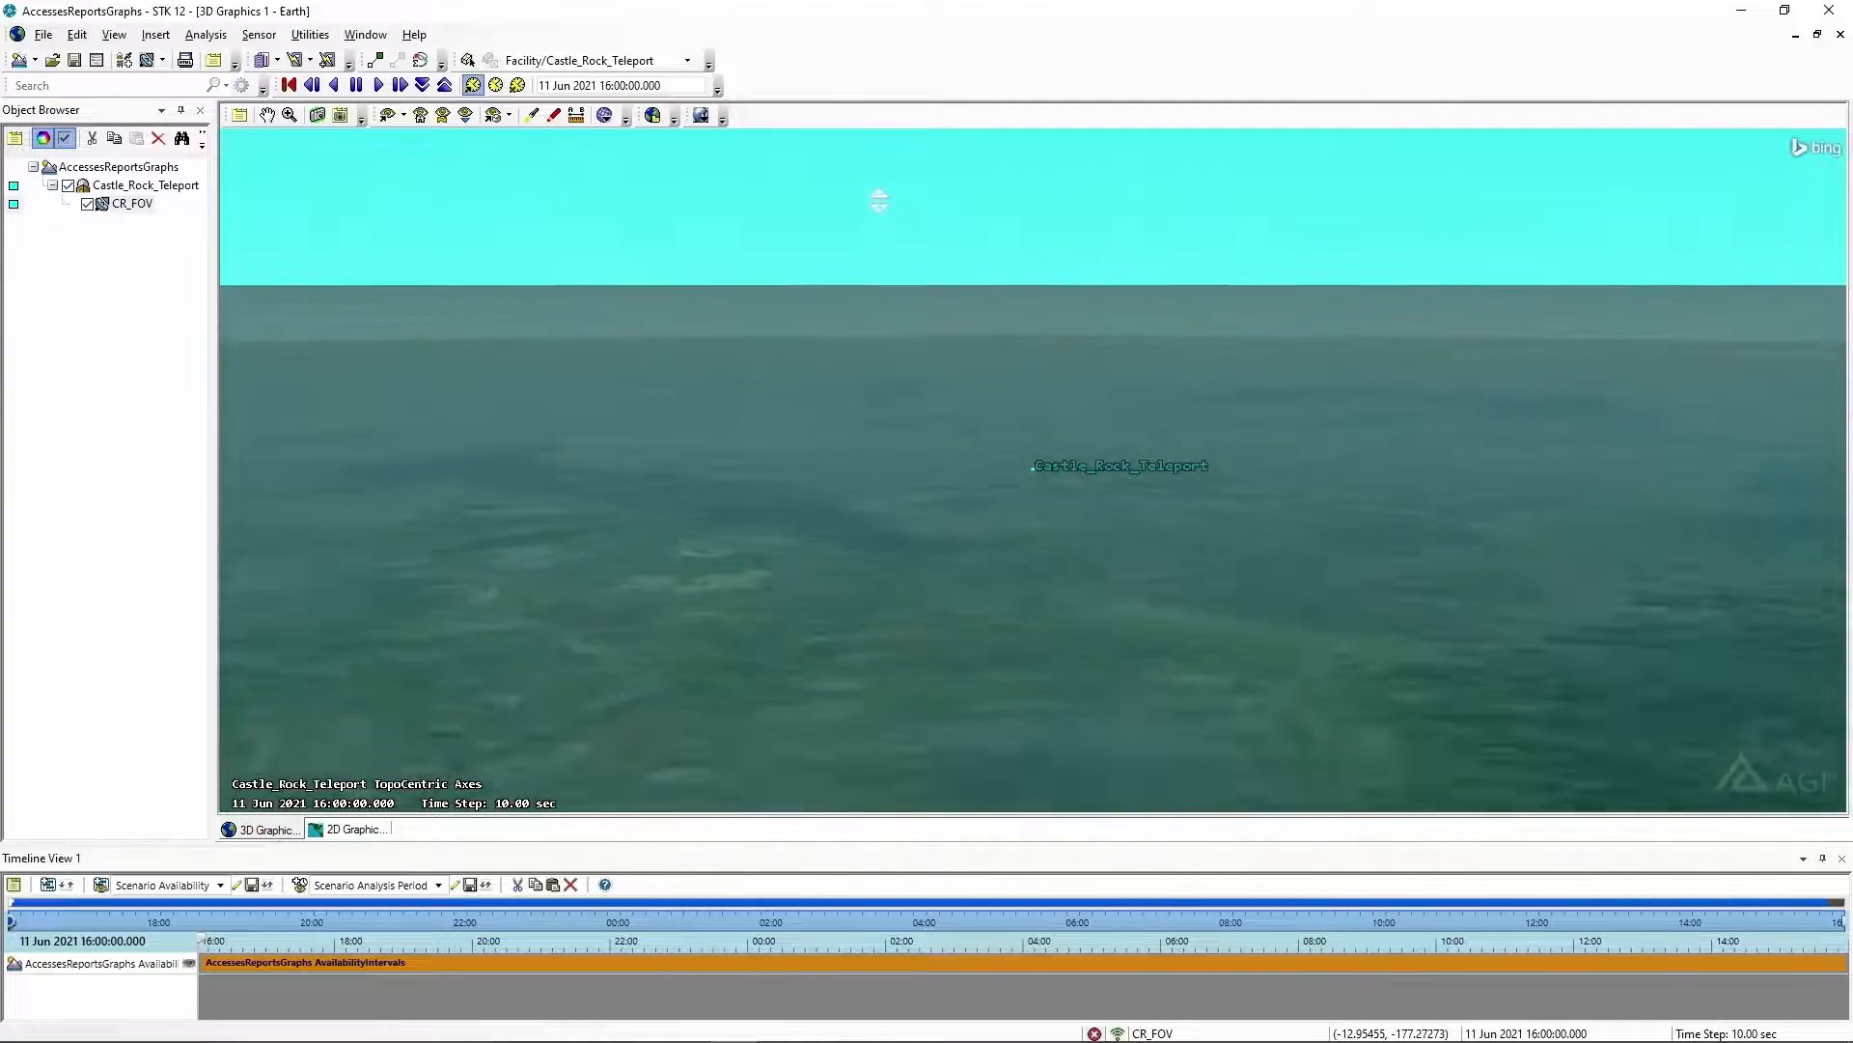
# Start inserting a satellite using the From Standard Object Database method
pyautogui.moveTo(997, 633); pyautogui.dragTo(931, 158, button='right')
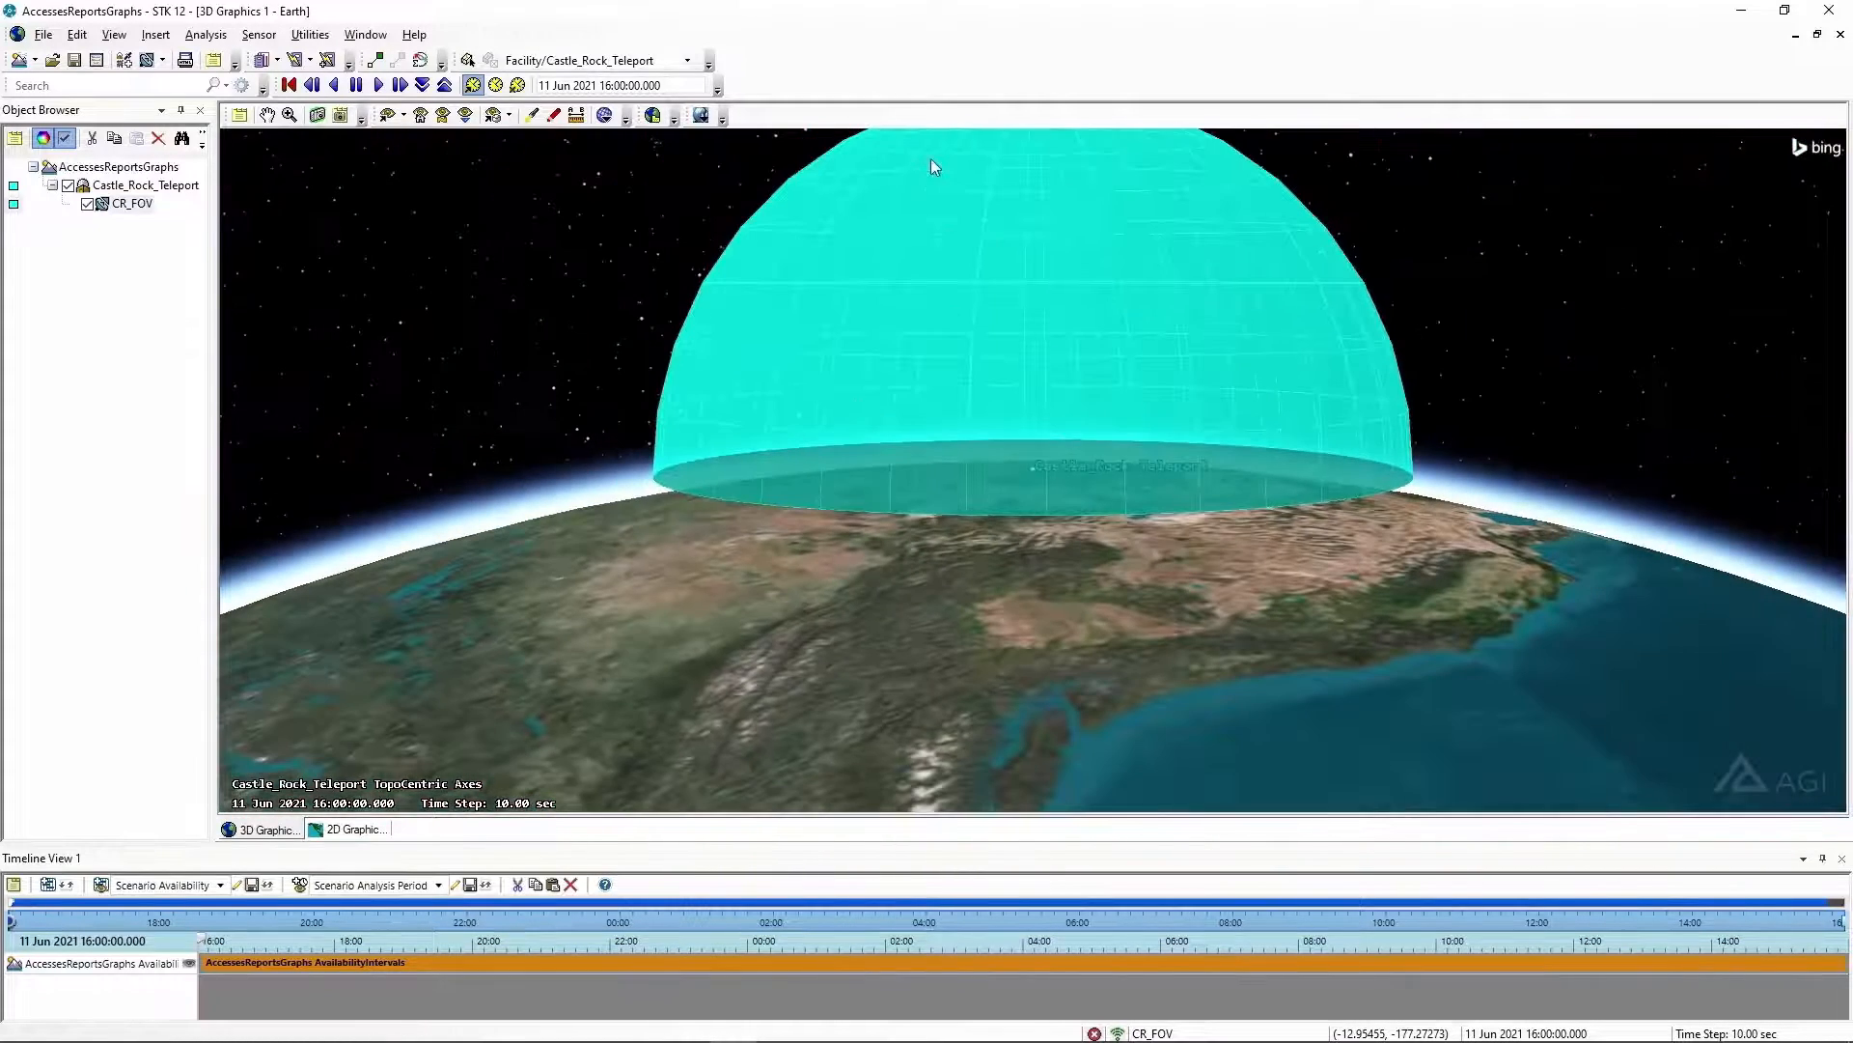
pyautogui.moveTo(1034, 302); pyautogui.dragTo(893, 322)
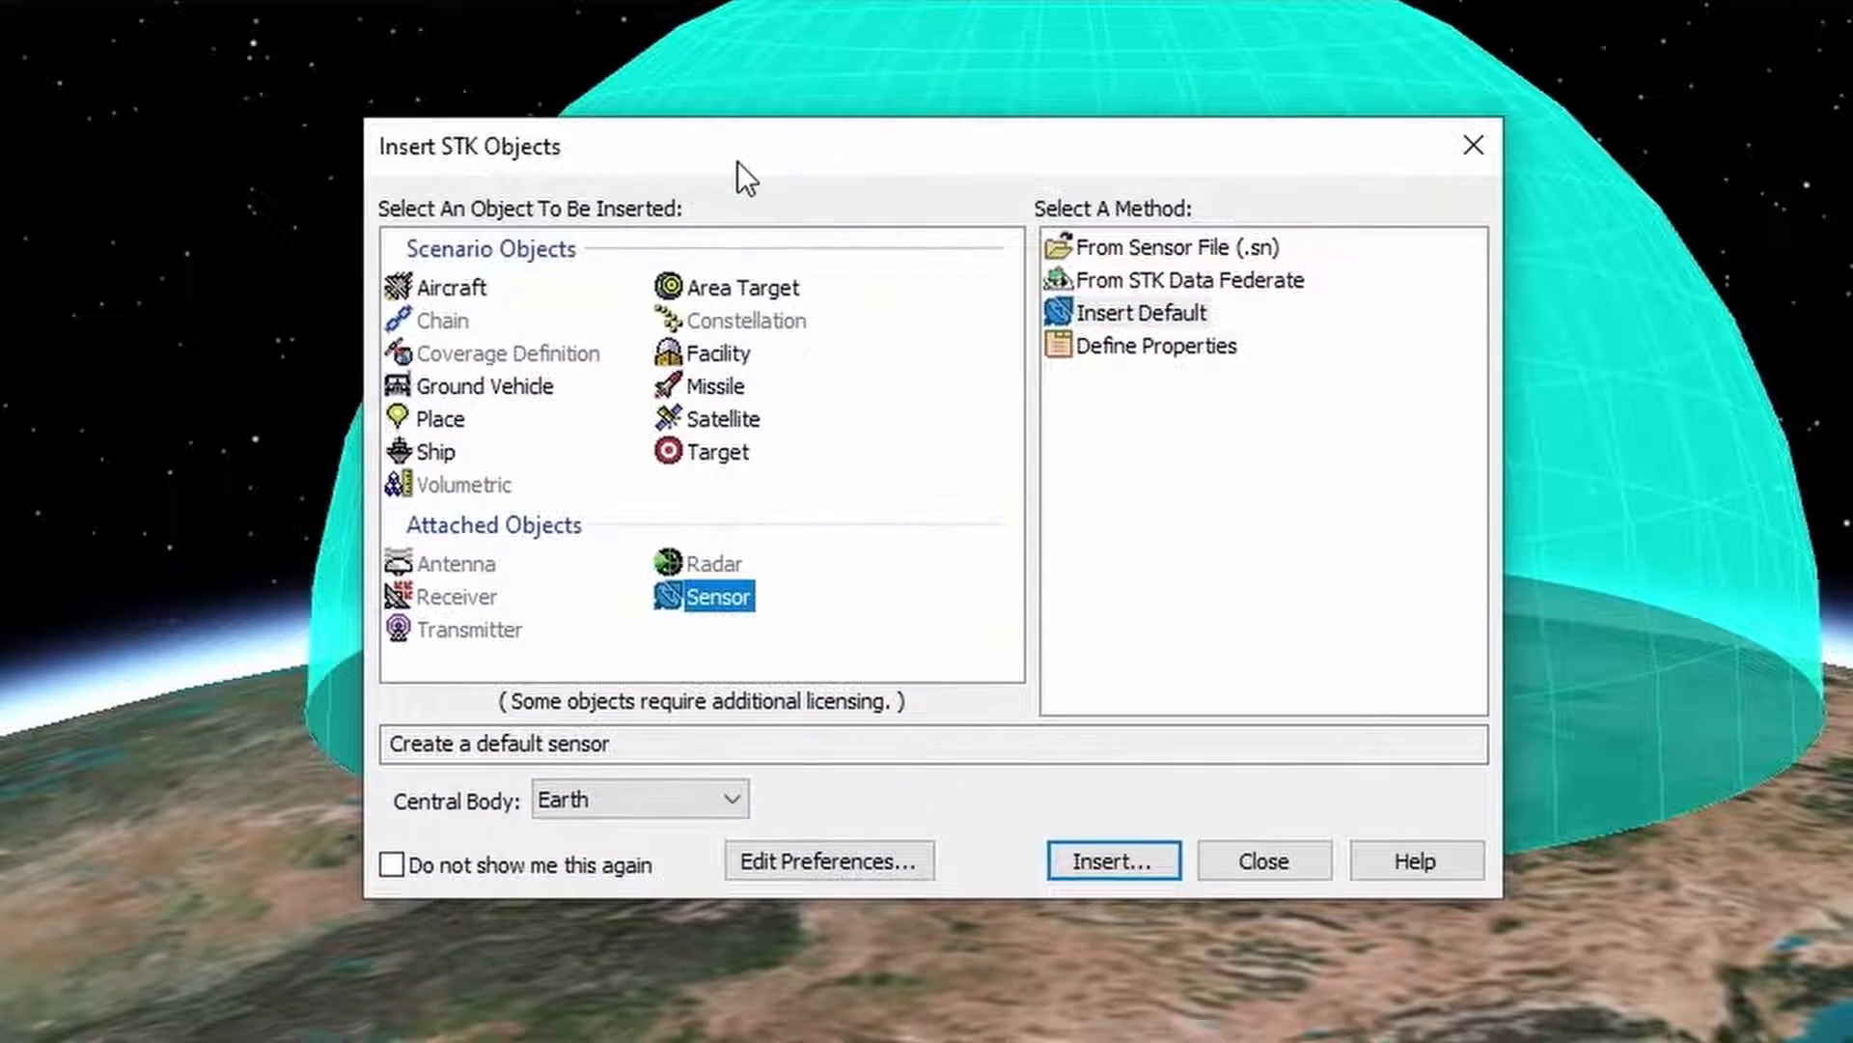
pyautogui.moveTo(738, 161); pyautogui.dragTo(730, 70)
pyautogui.click(709, 330)
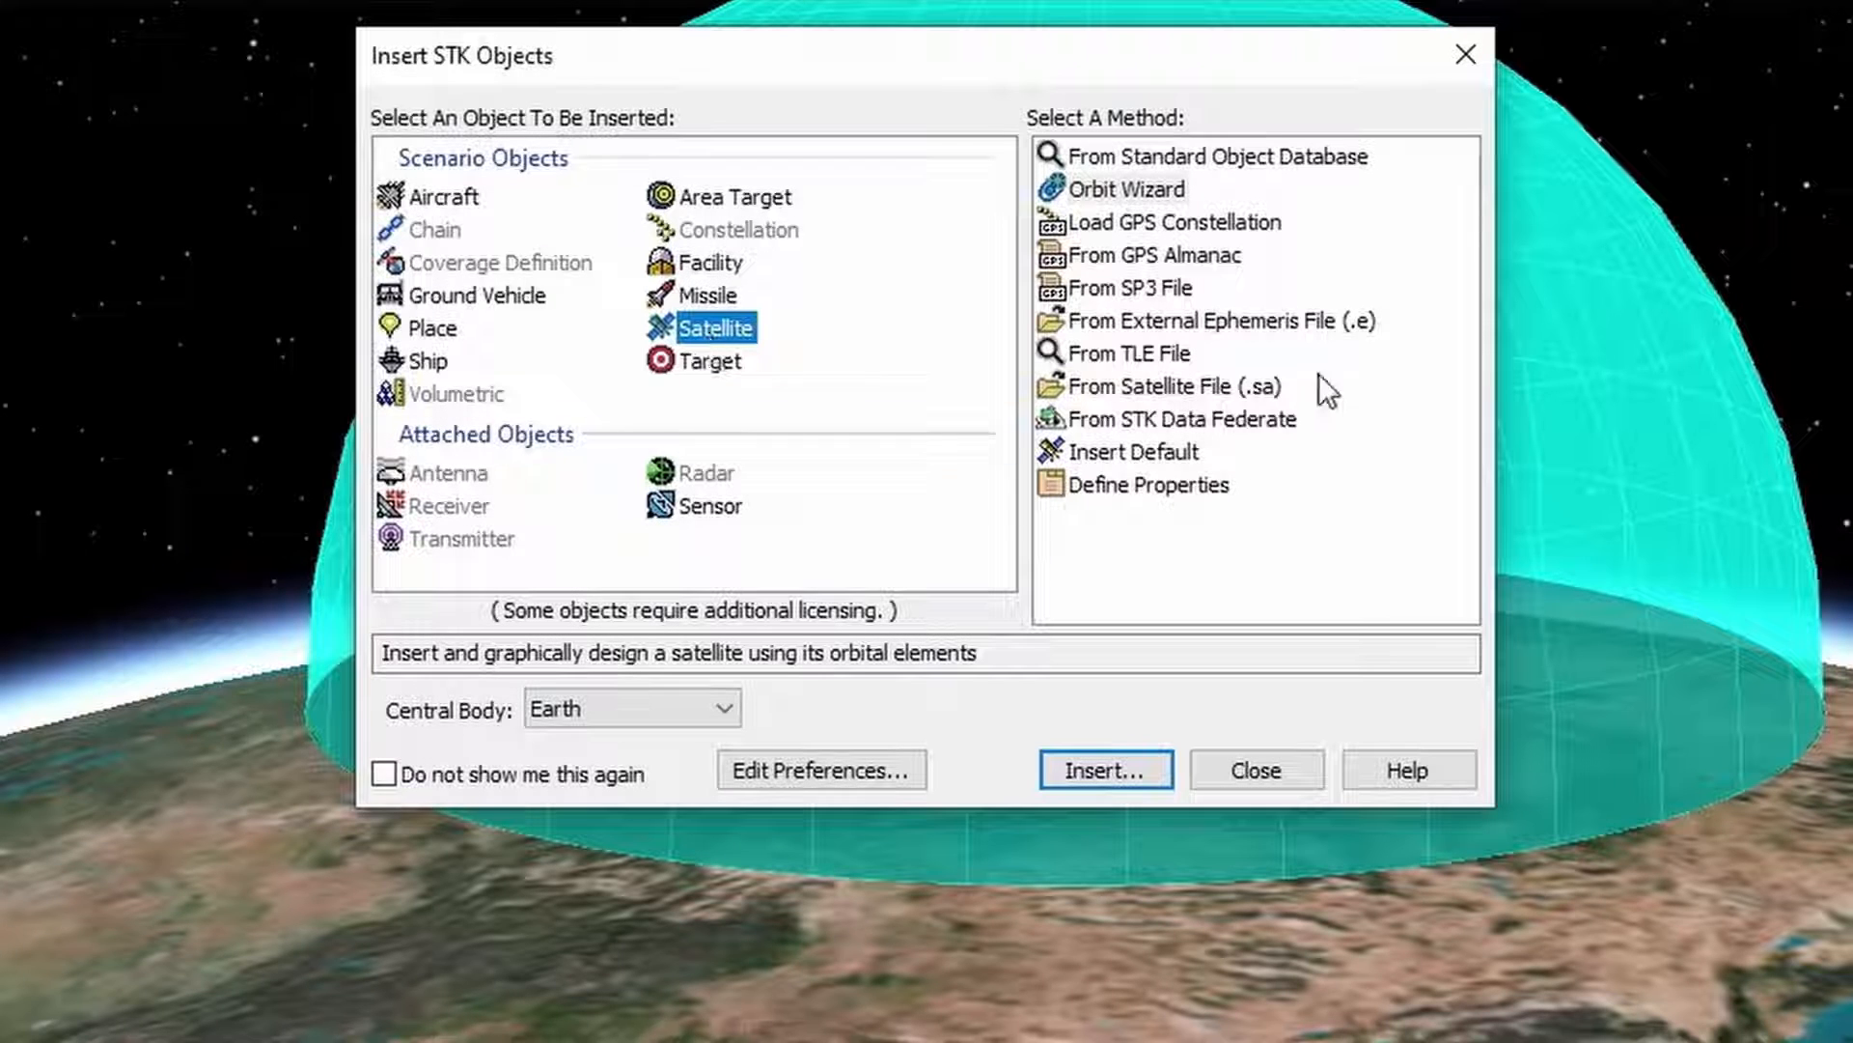
pyautogui.click(1090, 154)
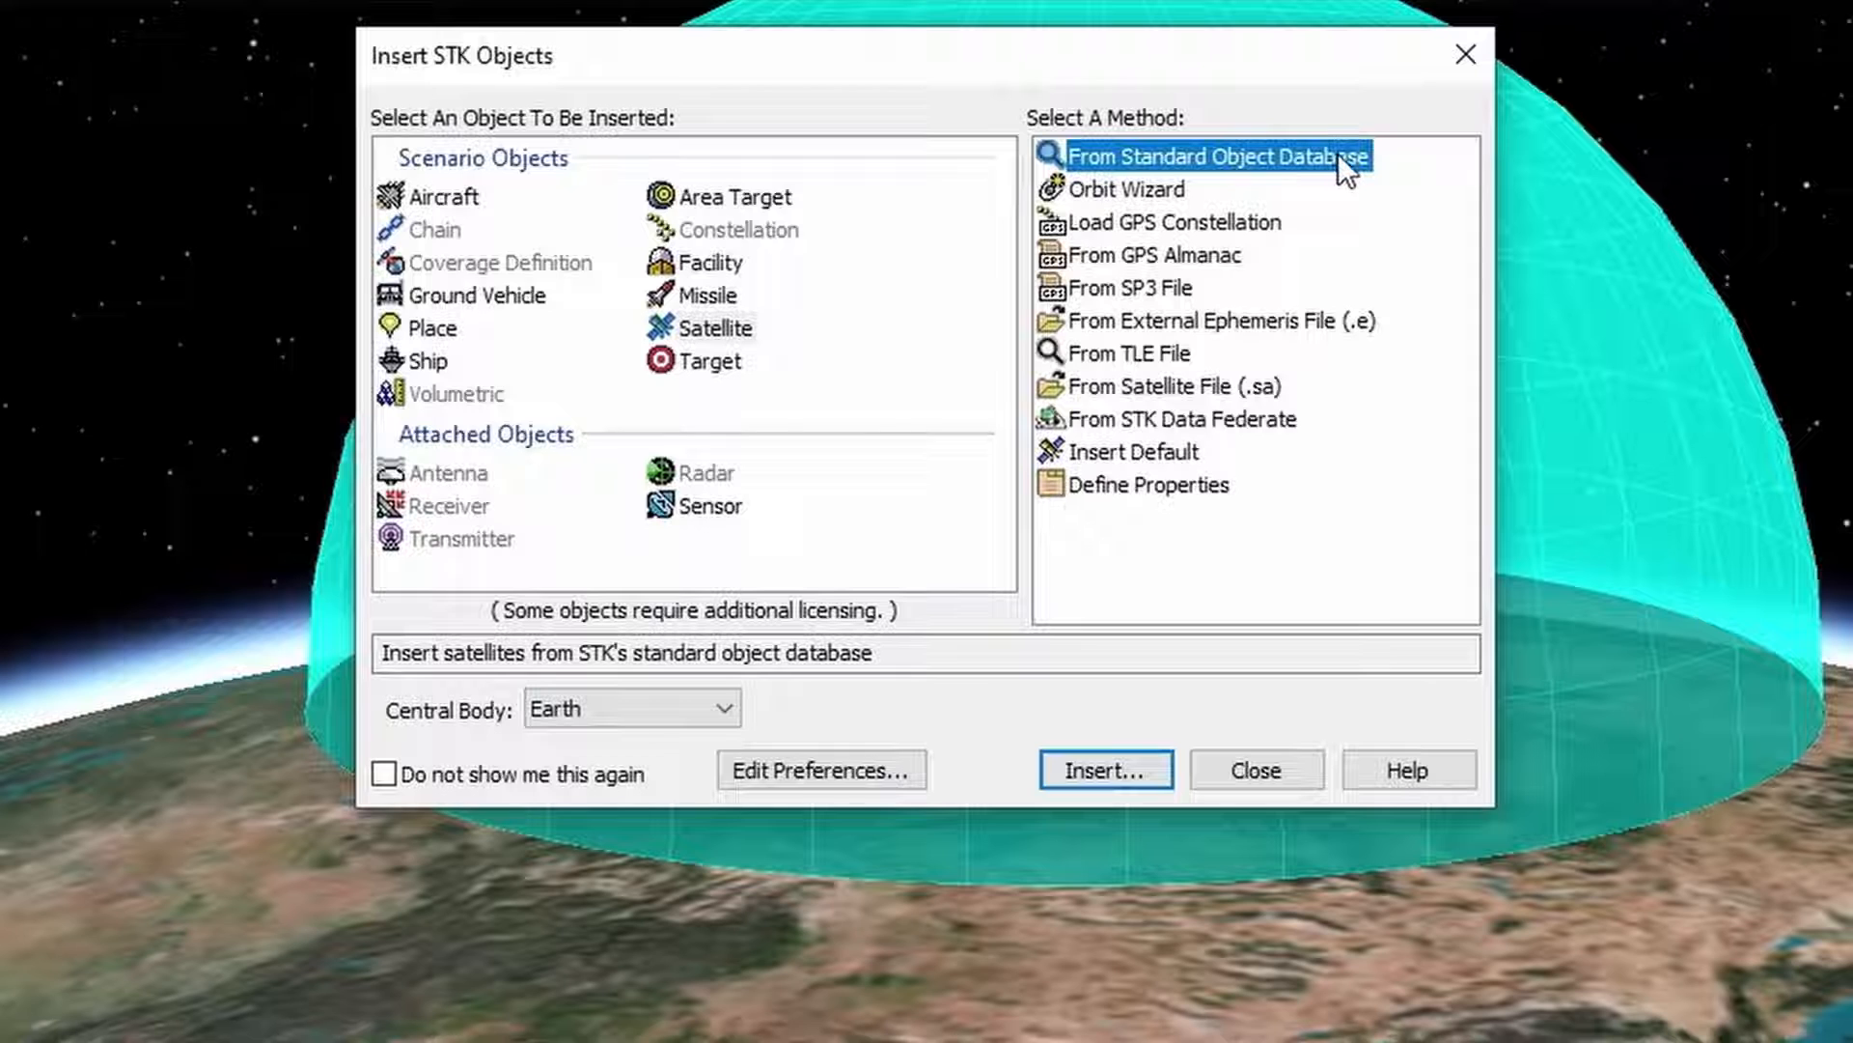
pyautogui.click(1141, 773)
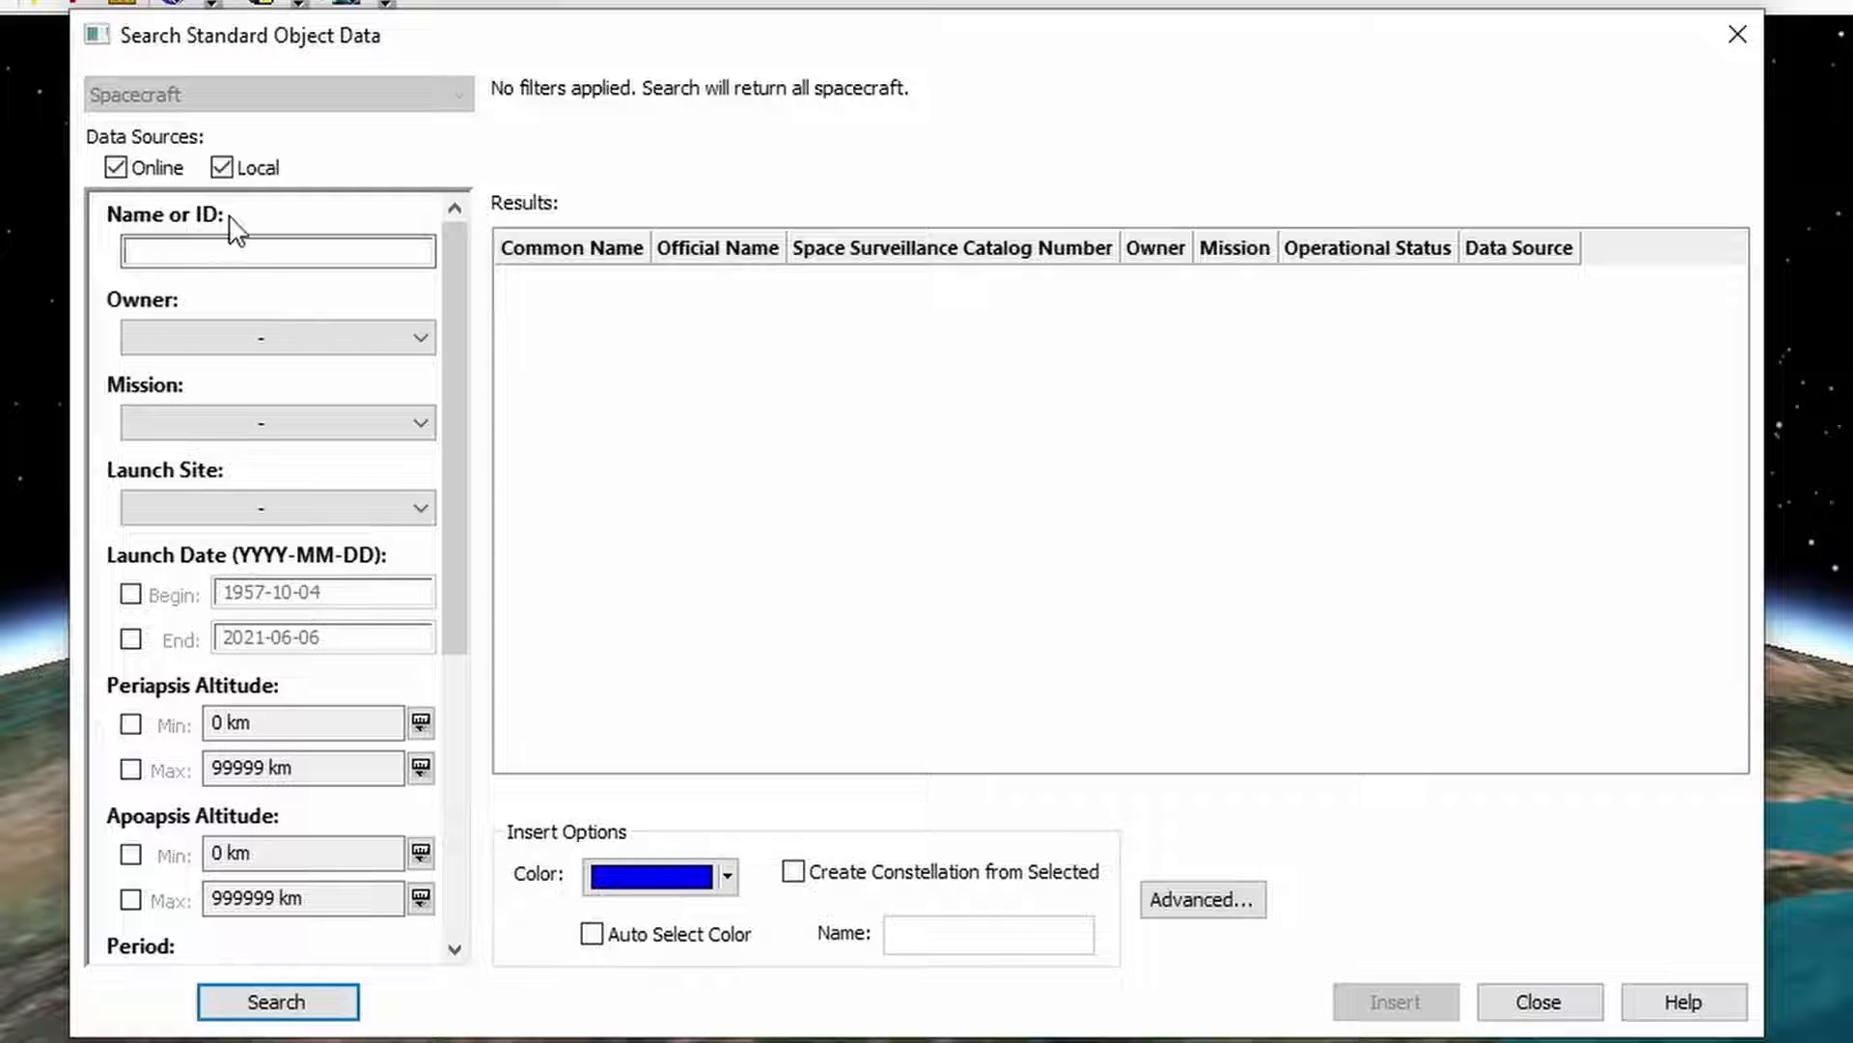
# Search the standard object database for spacecraft with the name cubesat
pyautogui.click(242, 251)
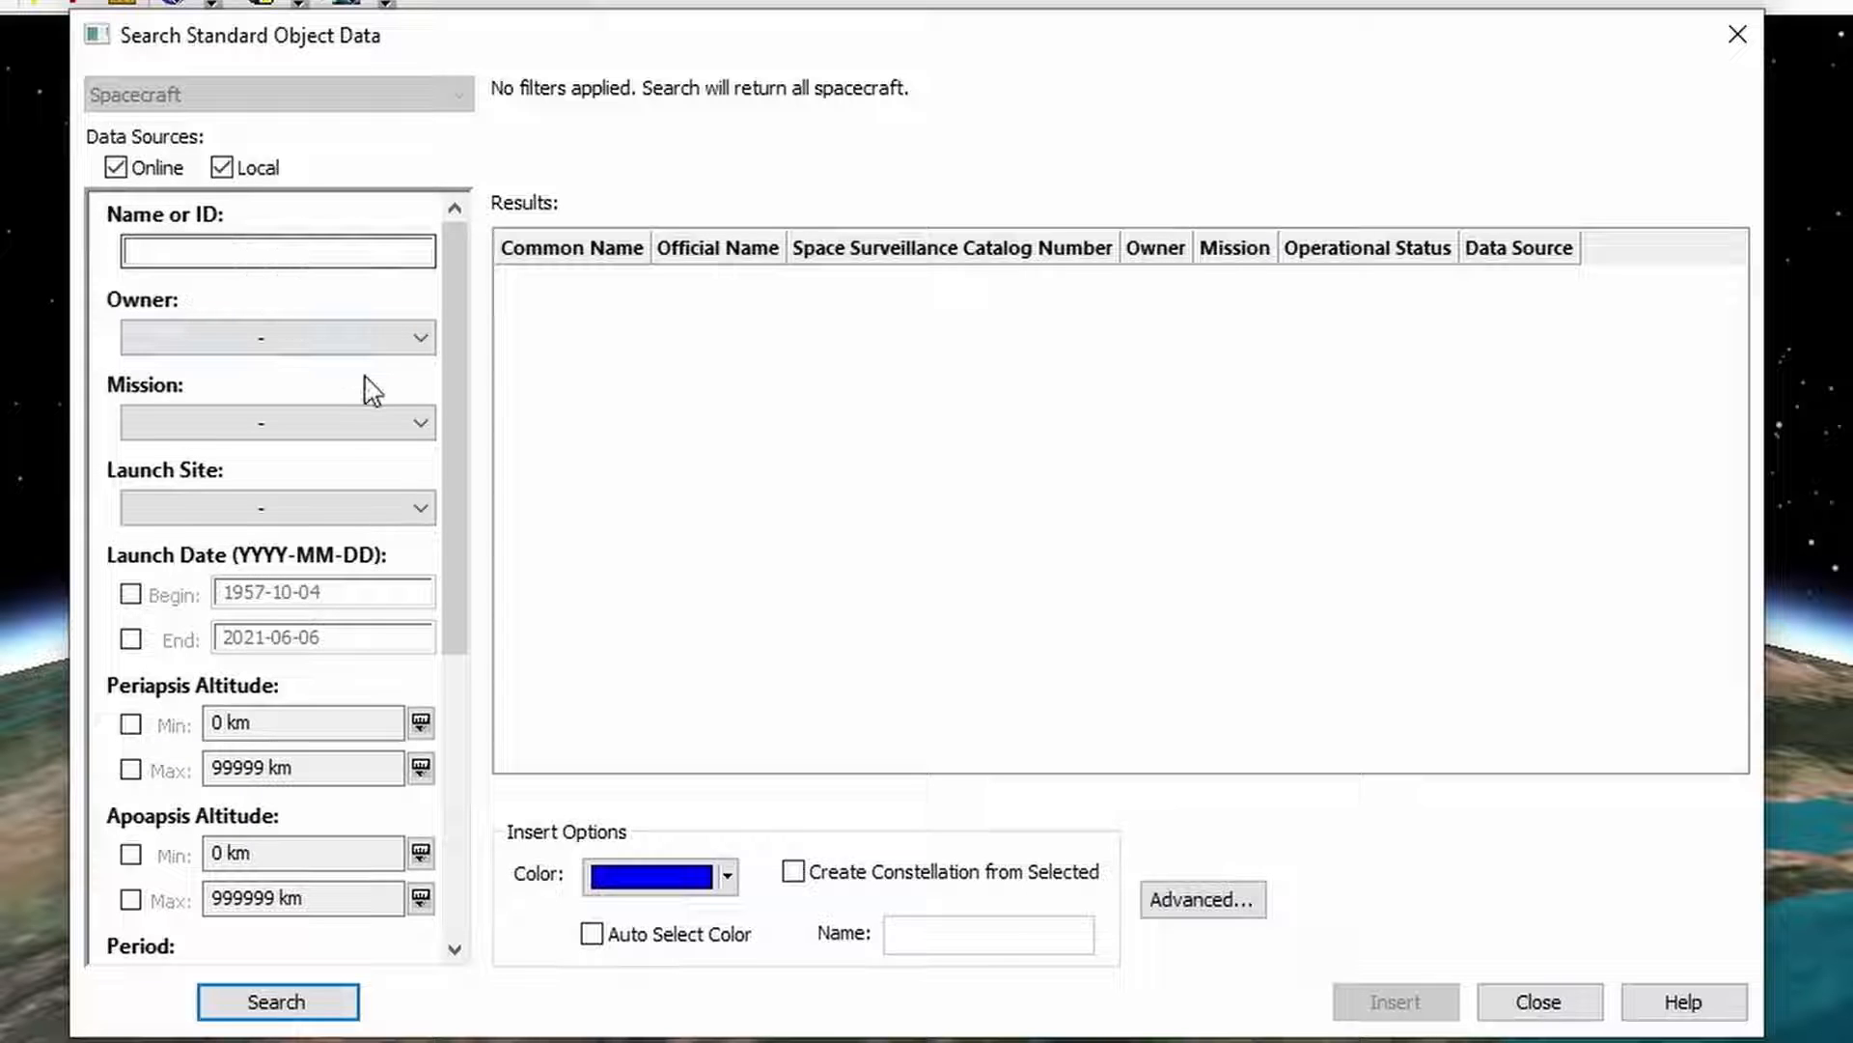
pyautogui.write('b')
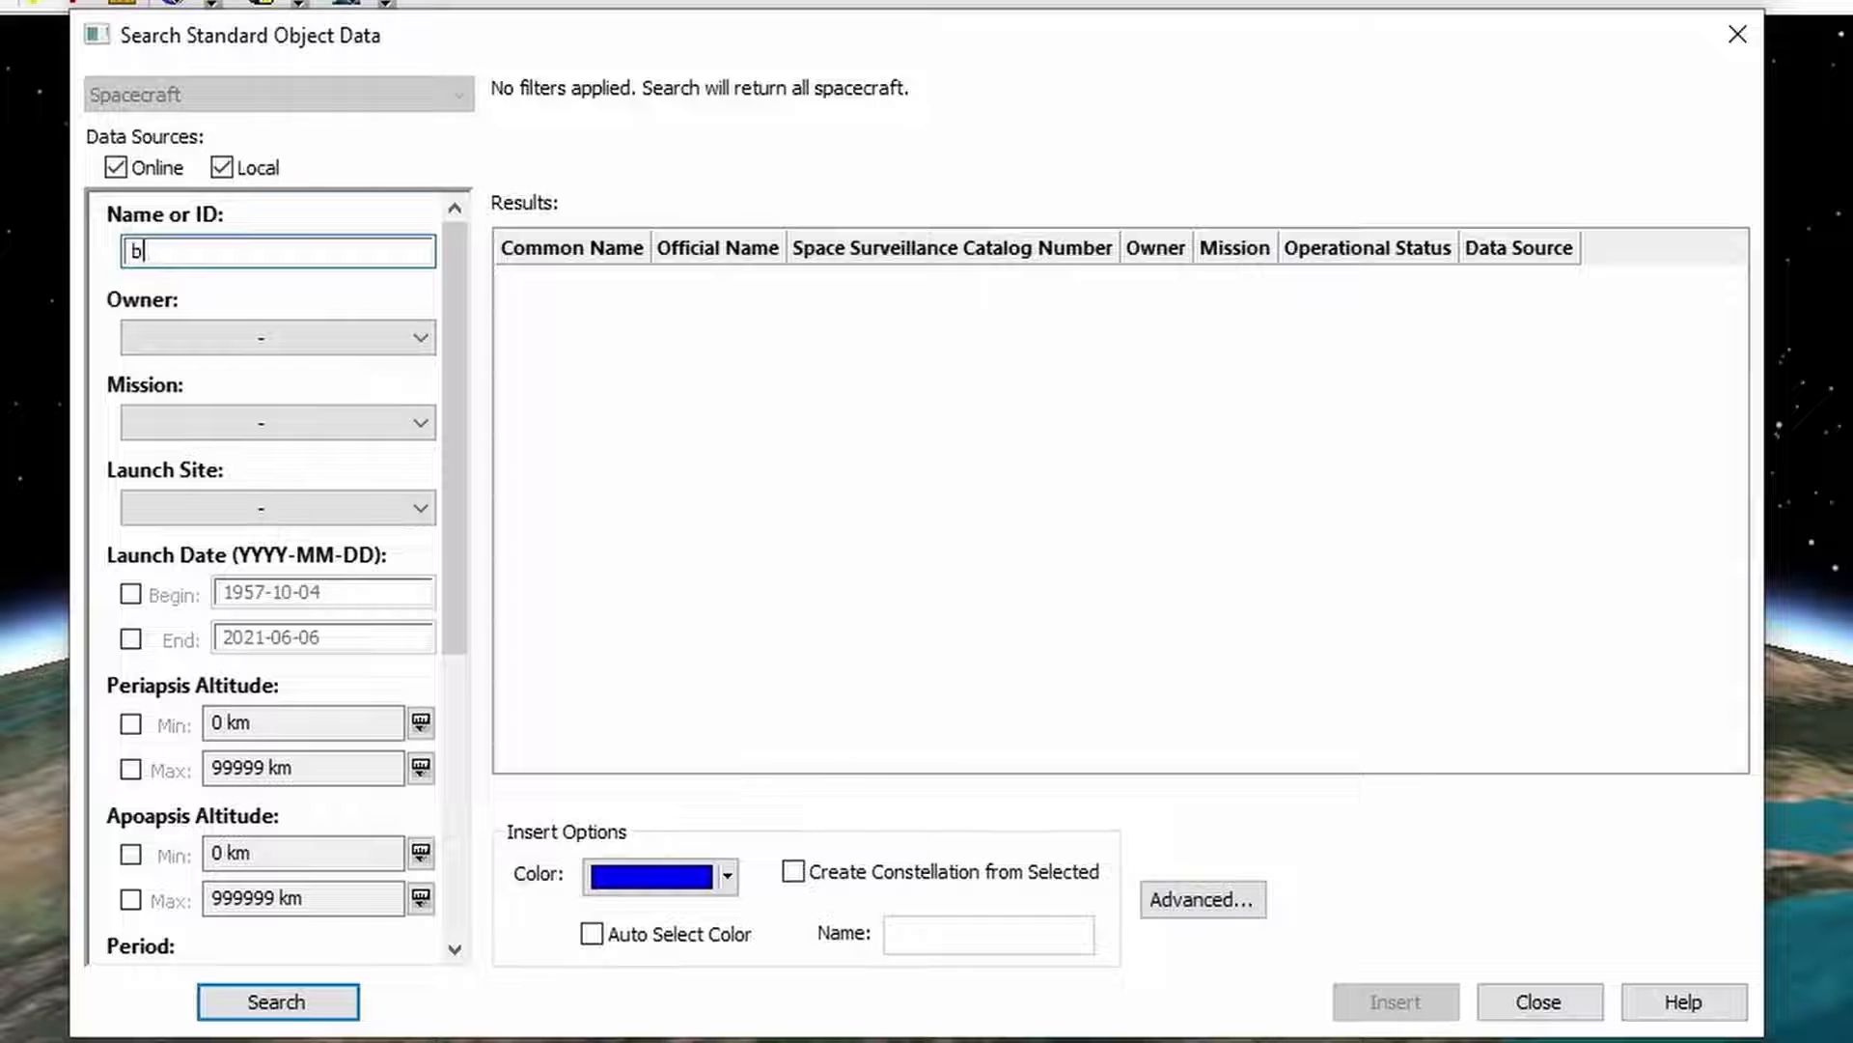
pyautogui.press('BackSpace')
pyautogui.write('cubesat')
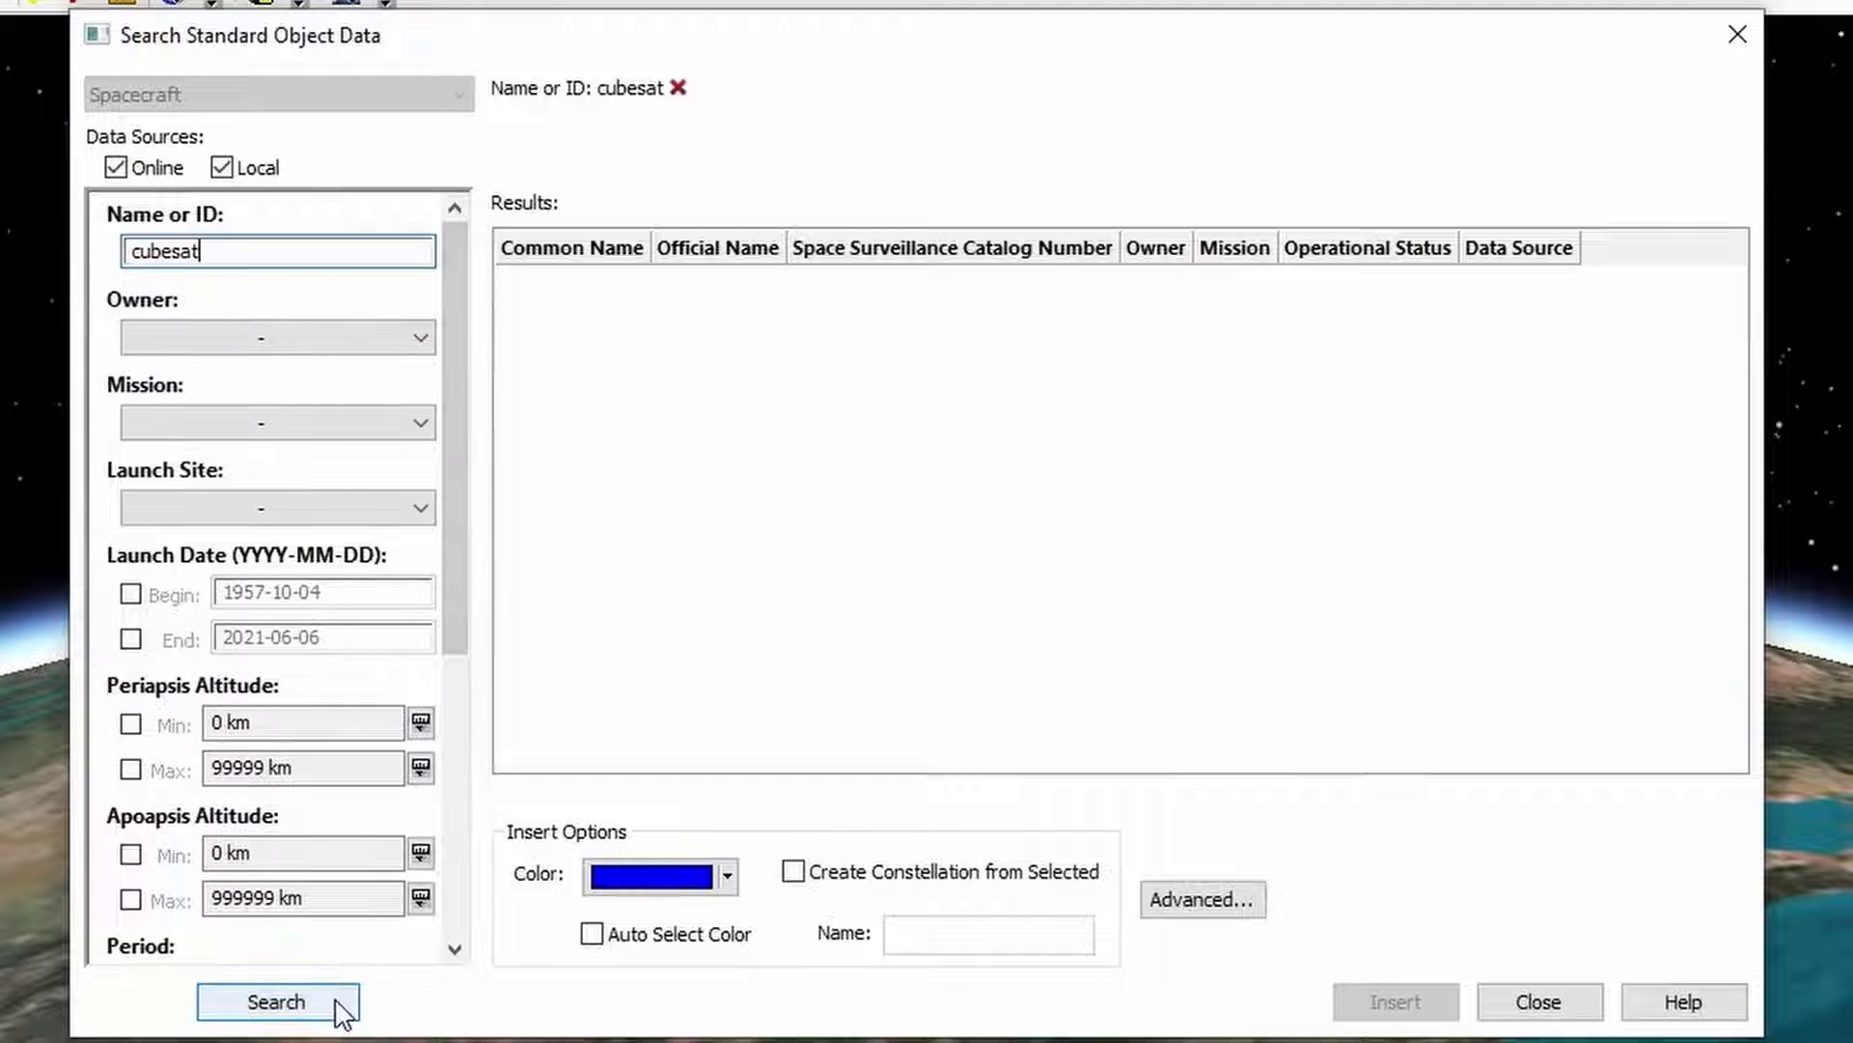
pyautogui.click(276, 1001)
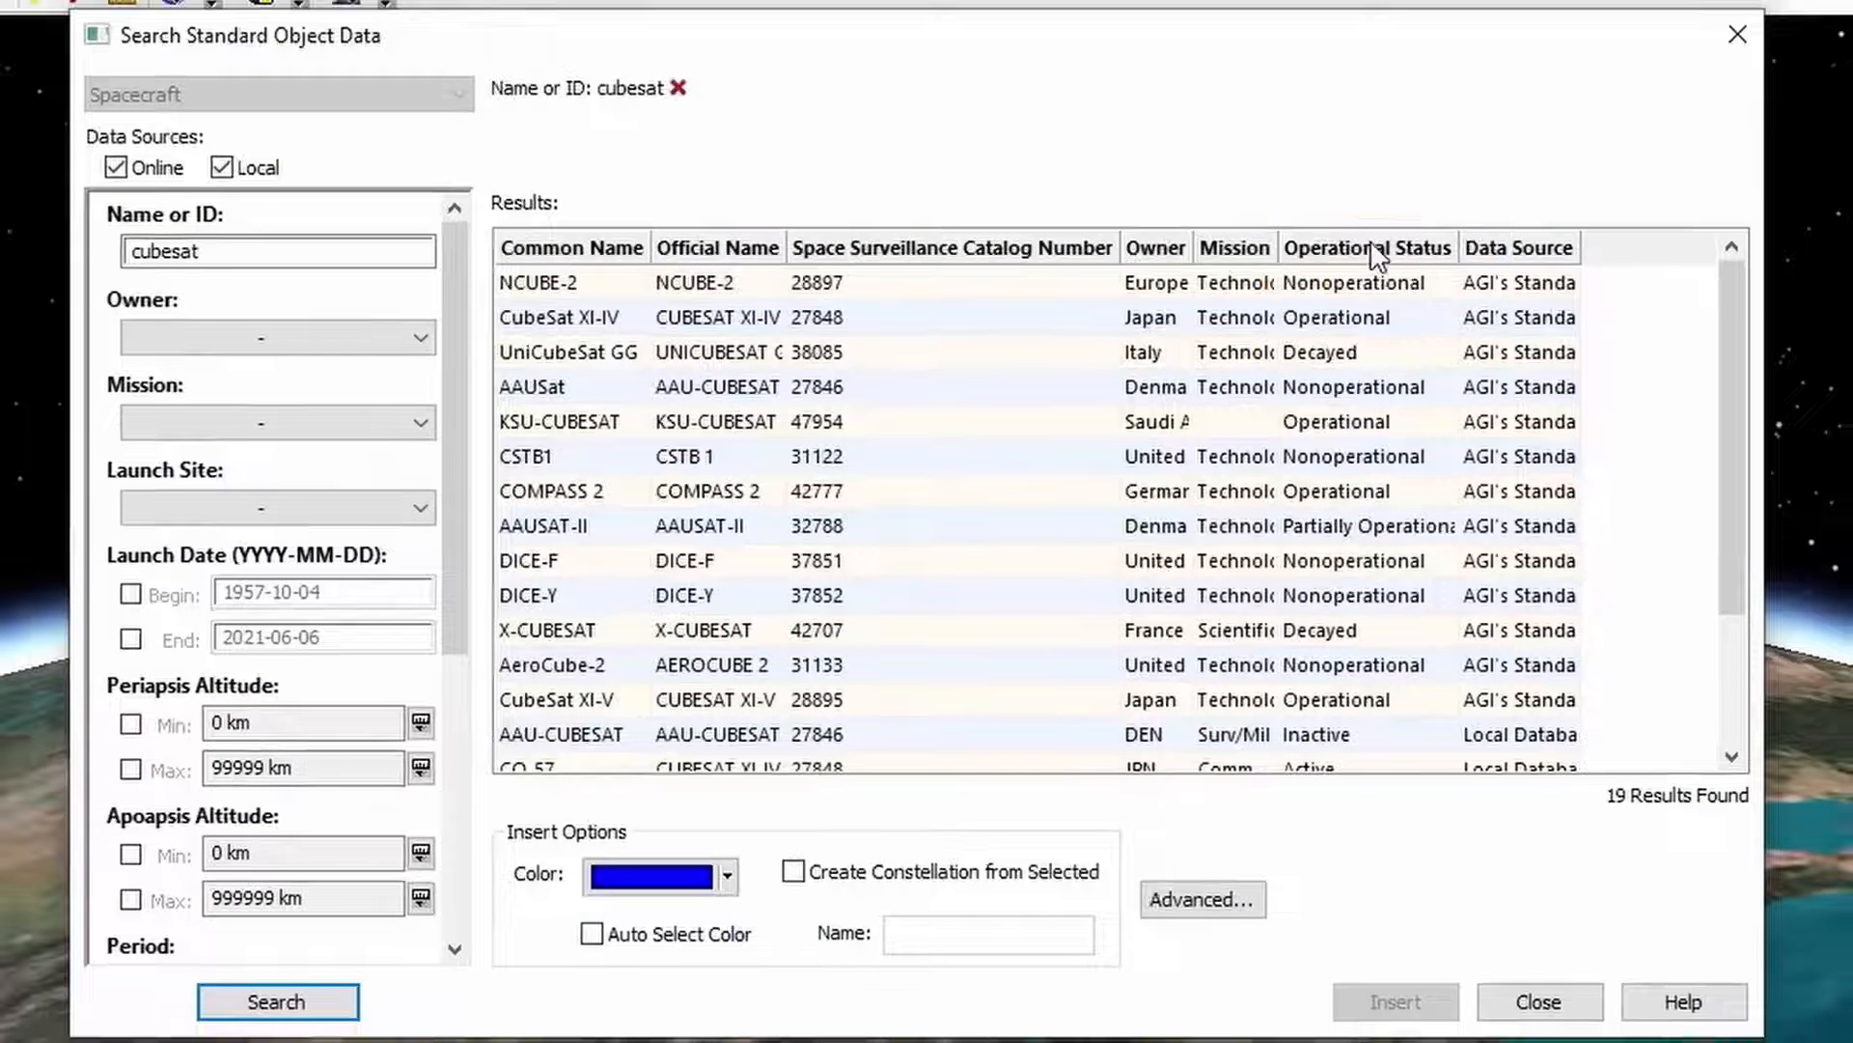
# Sort the spacecraft results by operational status in descending order and widen the Data Source column
pyautogui.click(1378, 252)
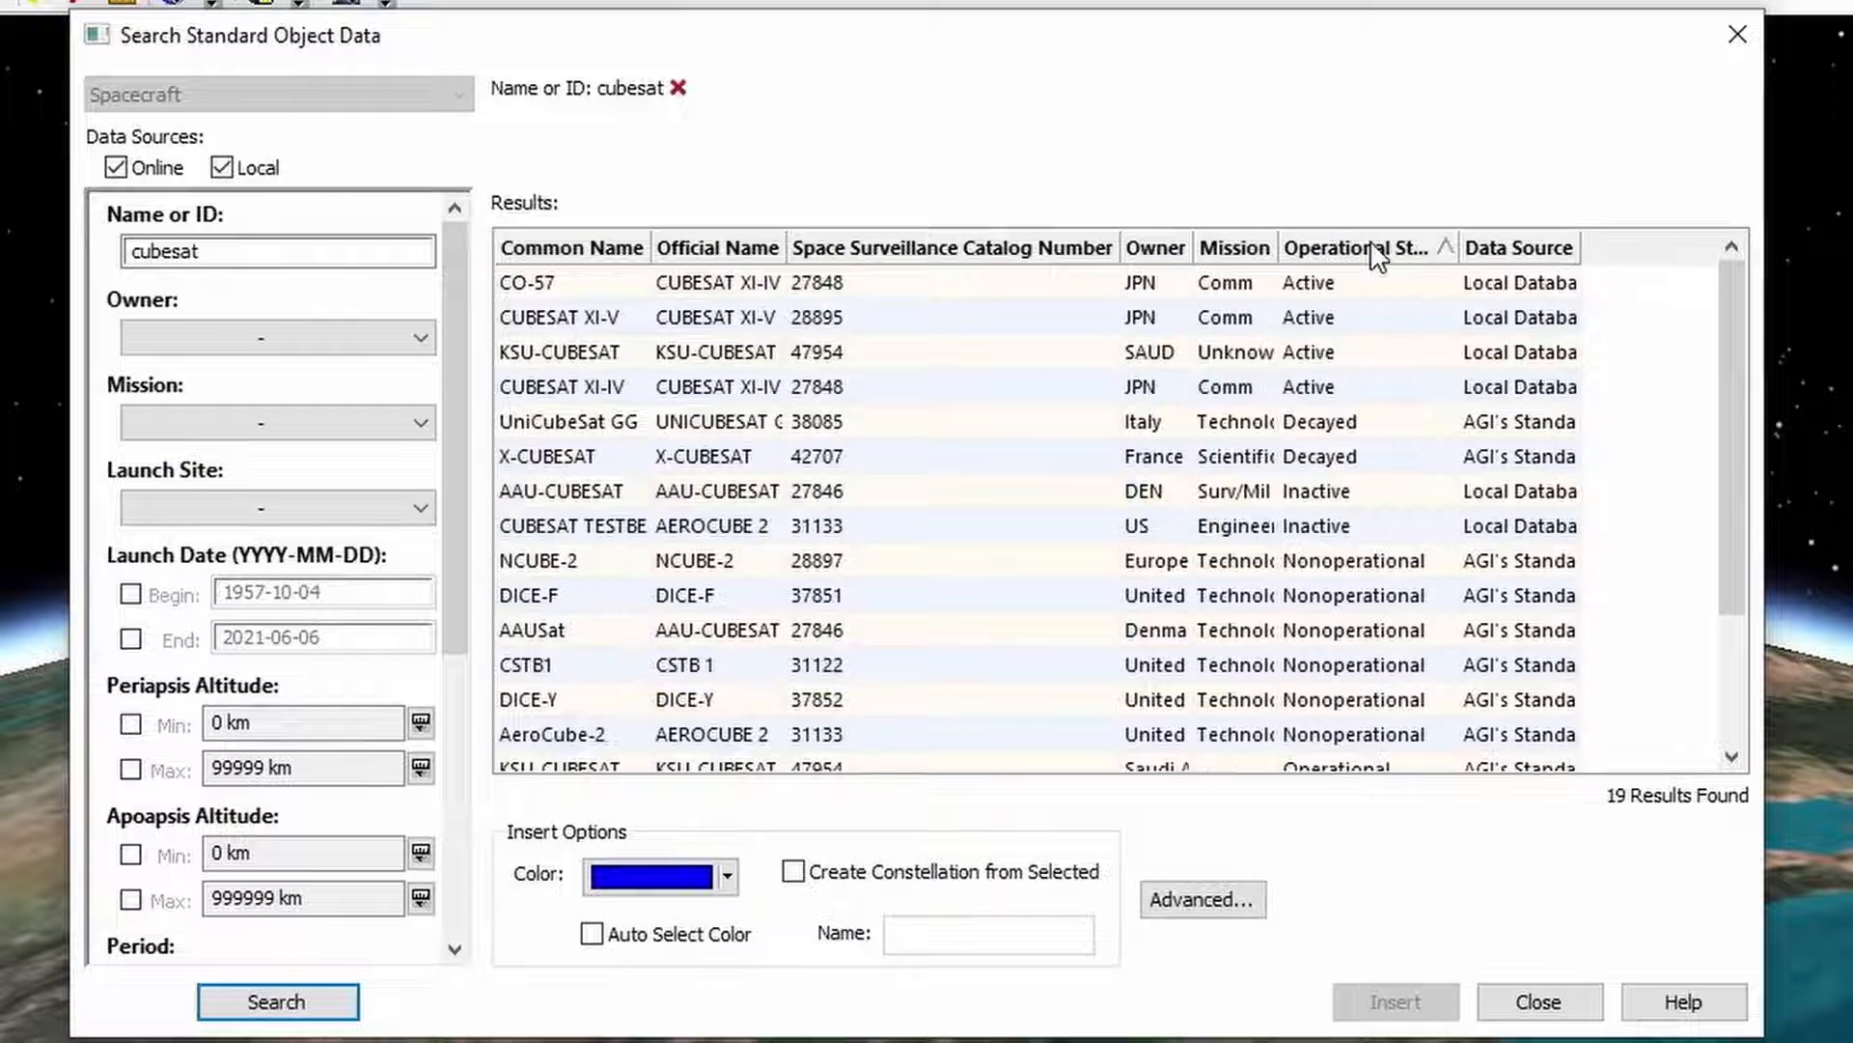
pyautogui.click(1445, 253)
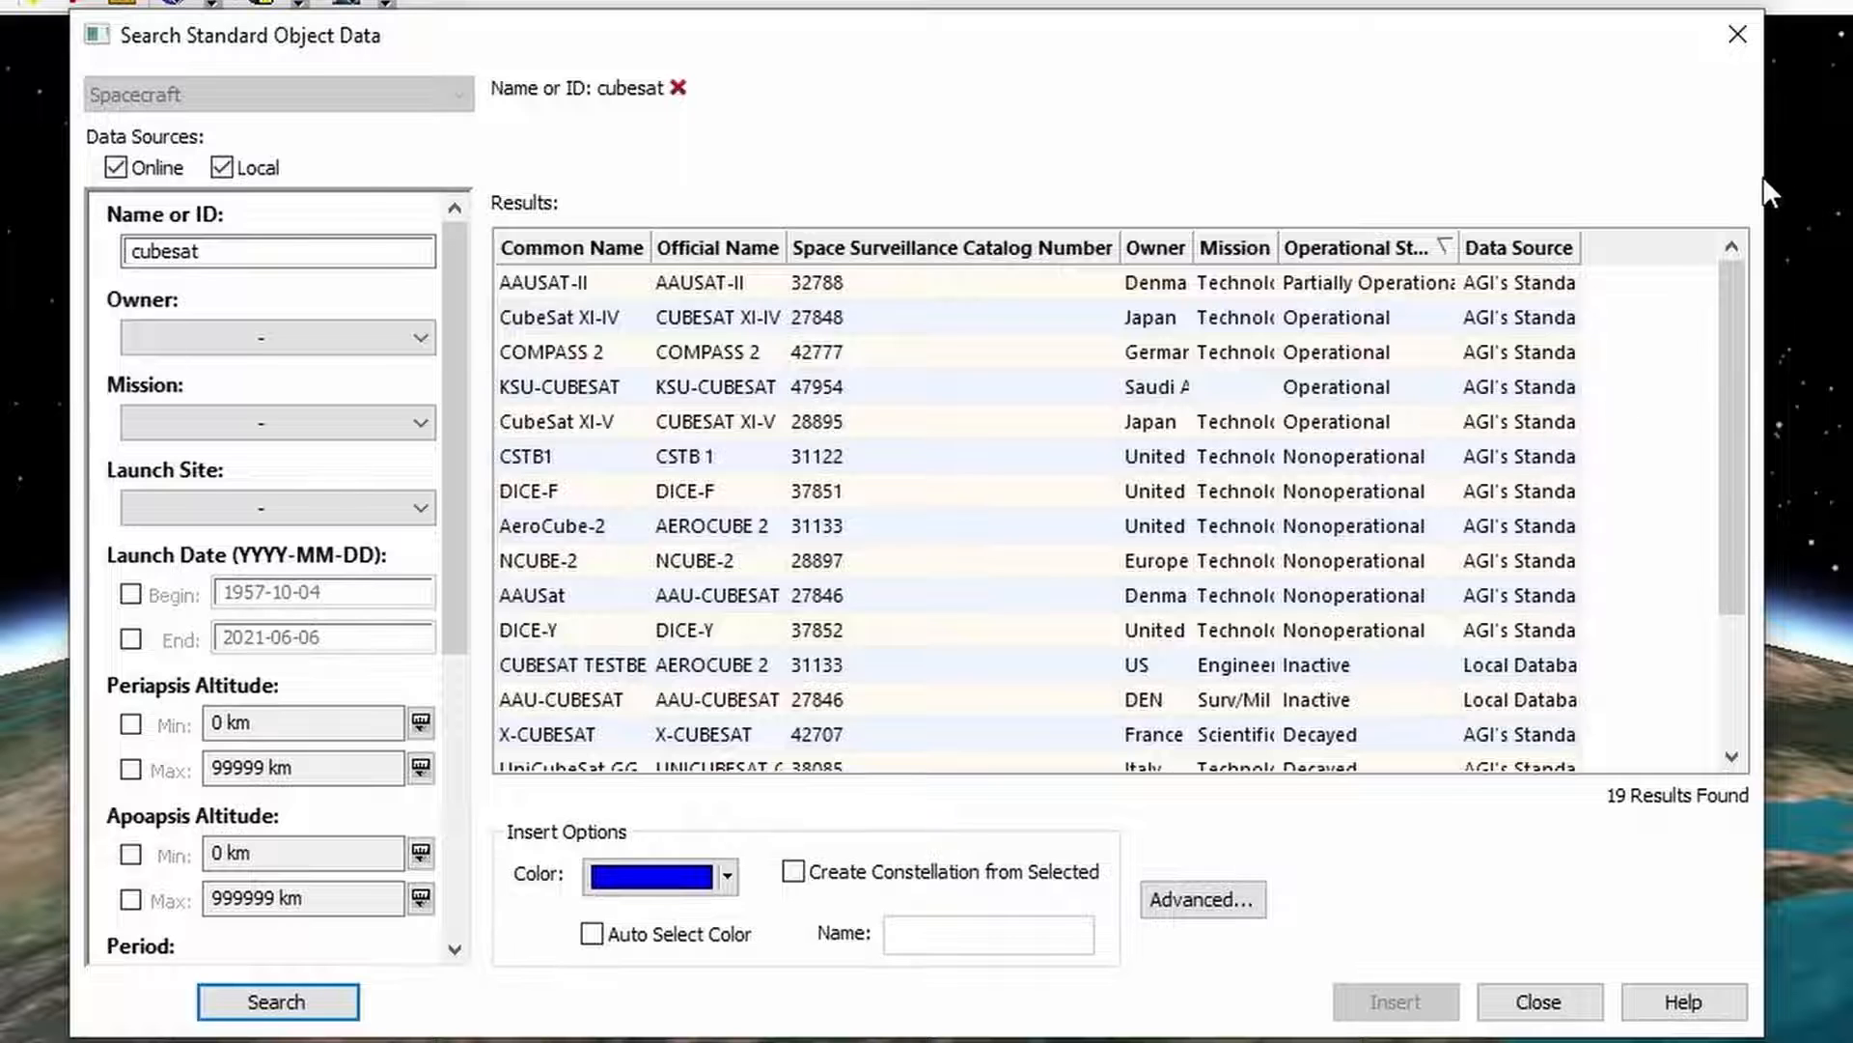
pyautogui.moveTo(1820, 195); pyautogui.dragTo(1852, 190)
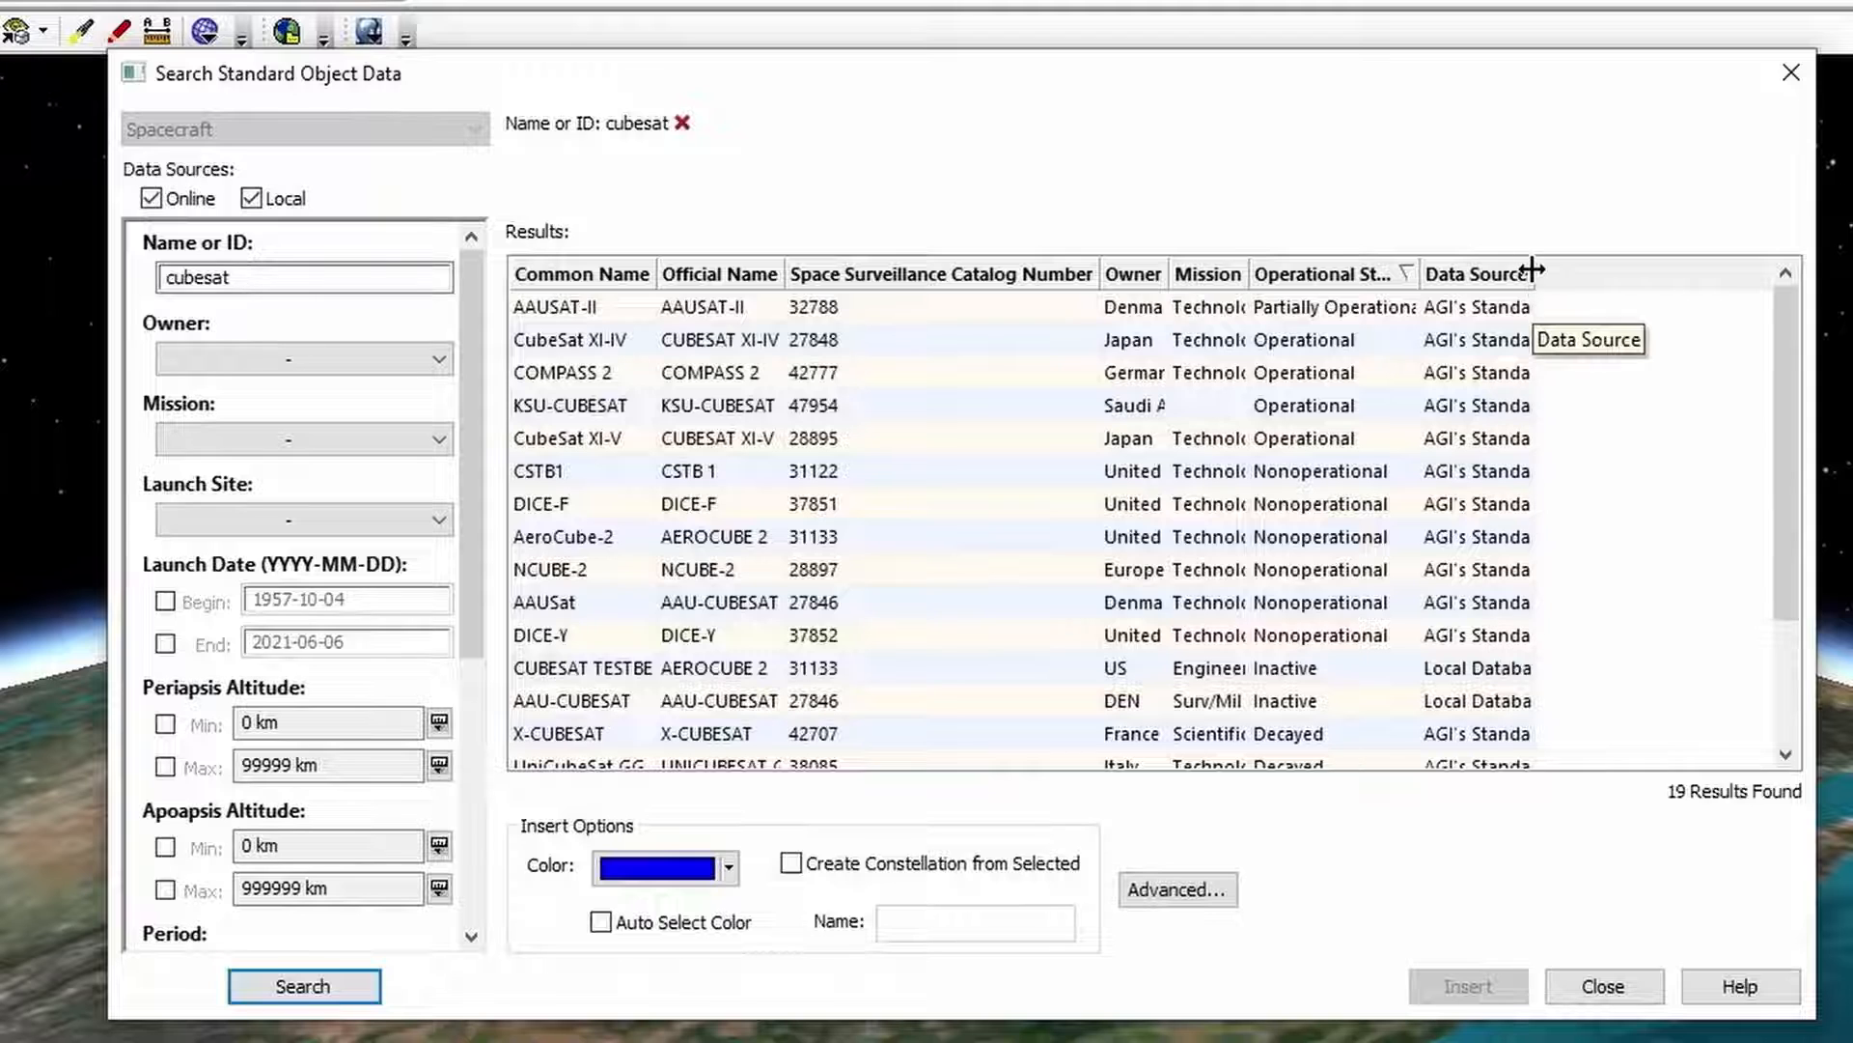
pyautogui.moveTo(1563, 269); pyautogui.dragTo(1766, 279)
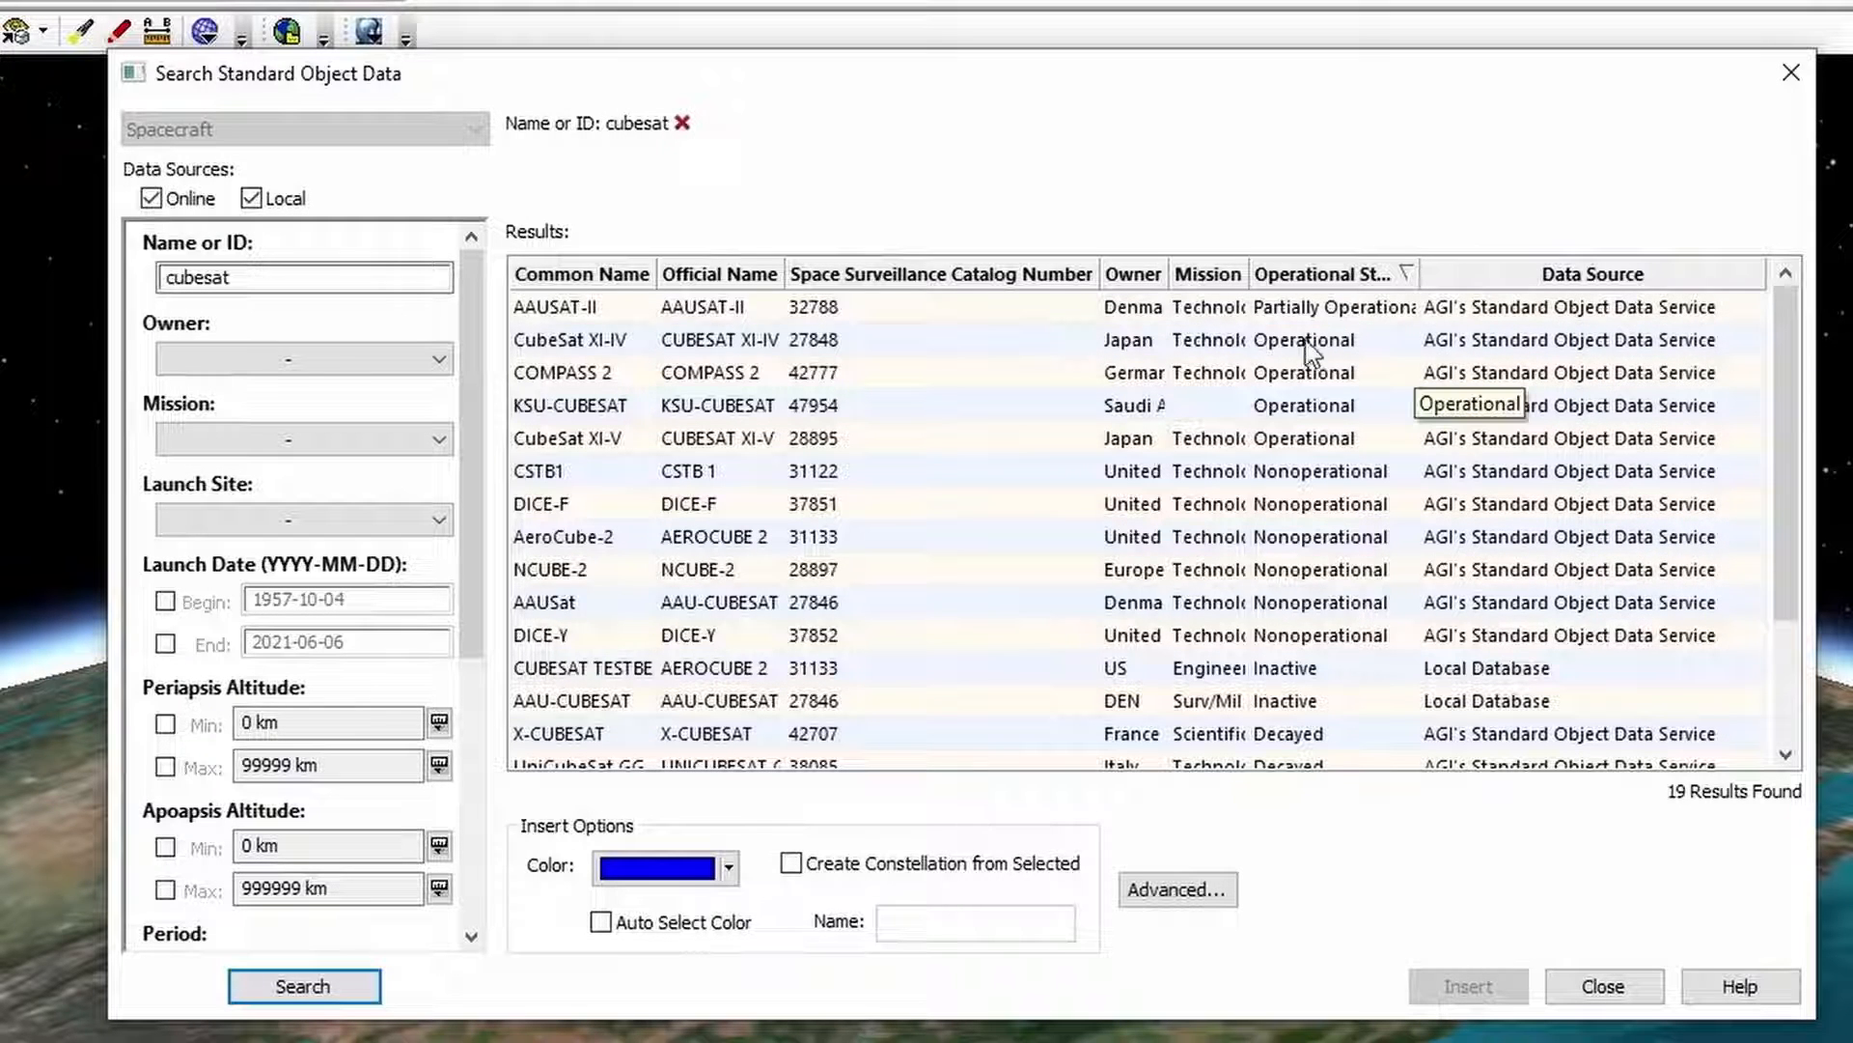
# Insert the operational satellites CubeSat XI-IV, COMPASS 2, KSU-CUBESAT and CubeSat XI-V, and close the search and insert dialogs
pyautogui.click(1273, 344)
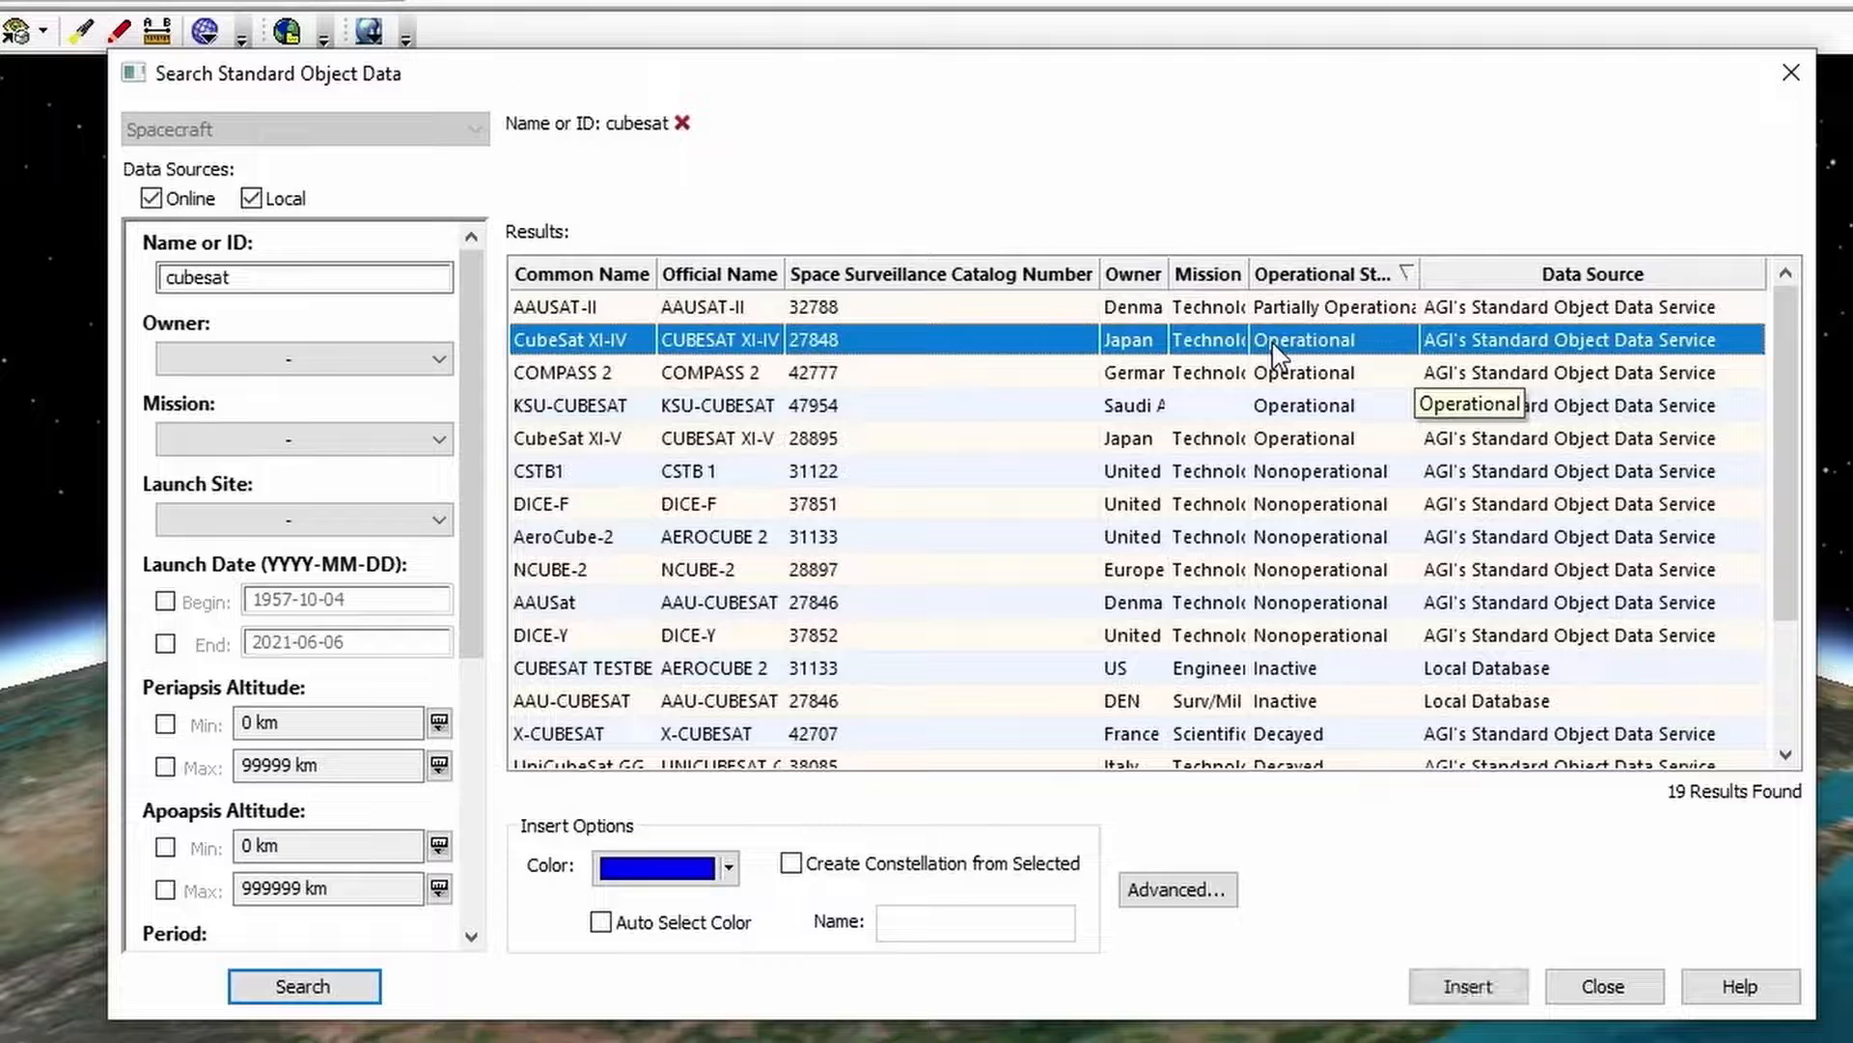
pyautogui.keyDown('shift'); pyautogui.click(1293, 444); pyautogui.keyUp('shift')
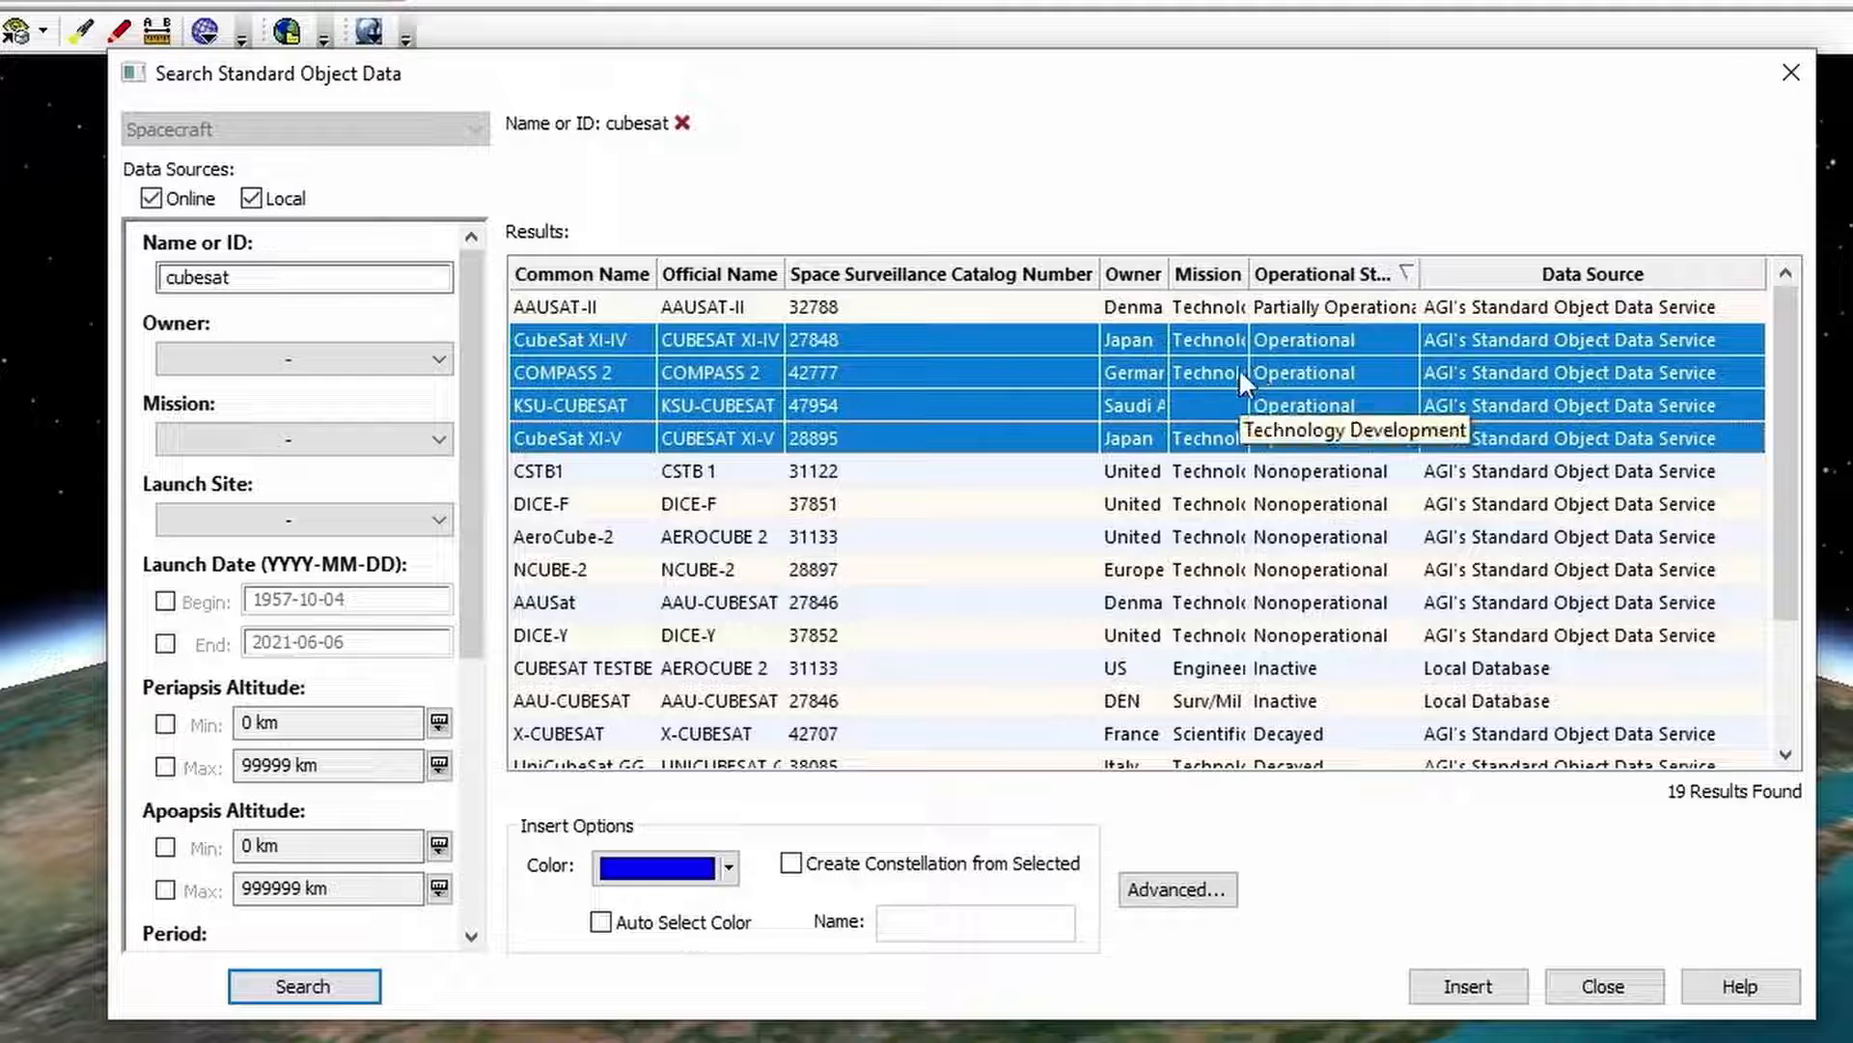
pyautogui.click(1469, 989)
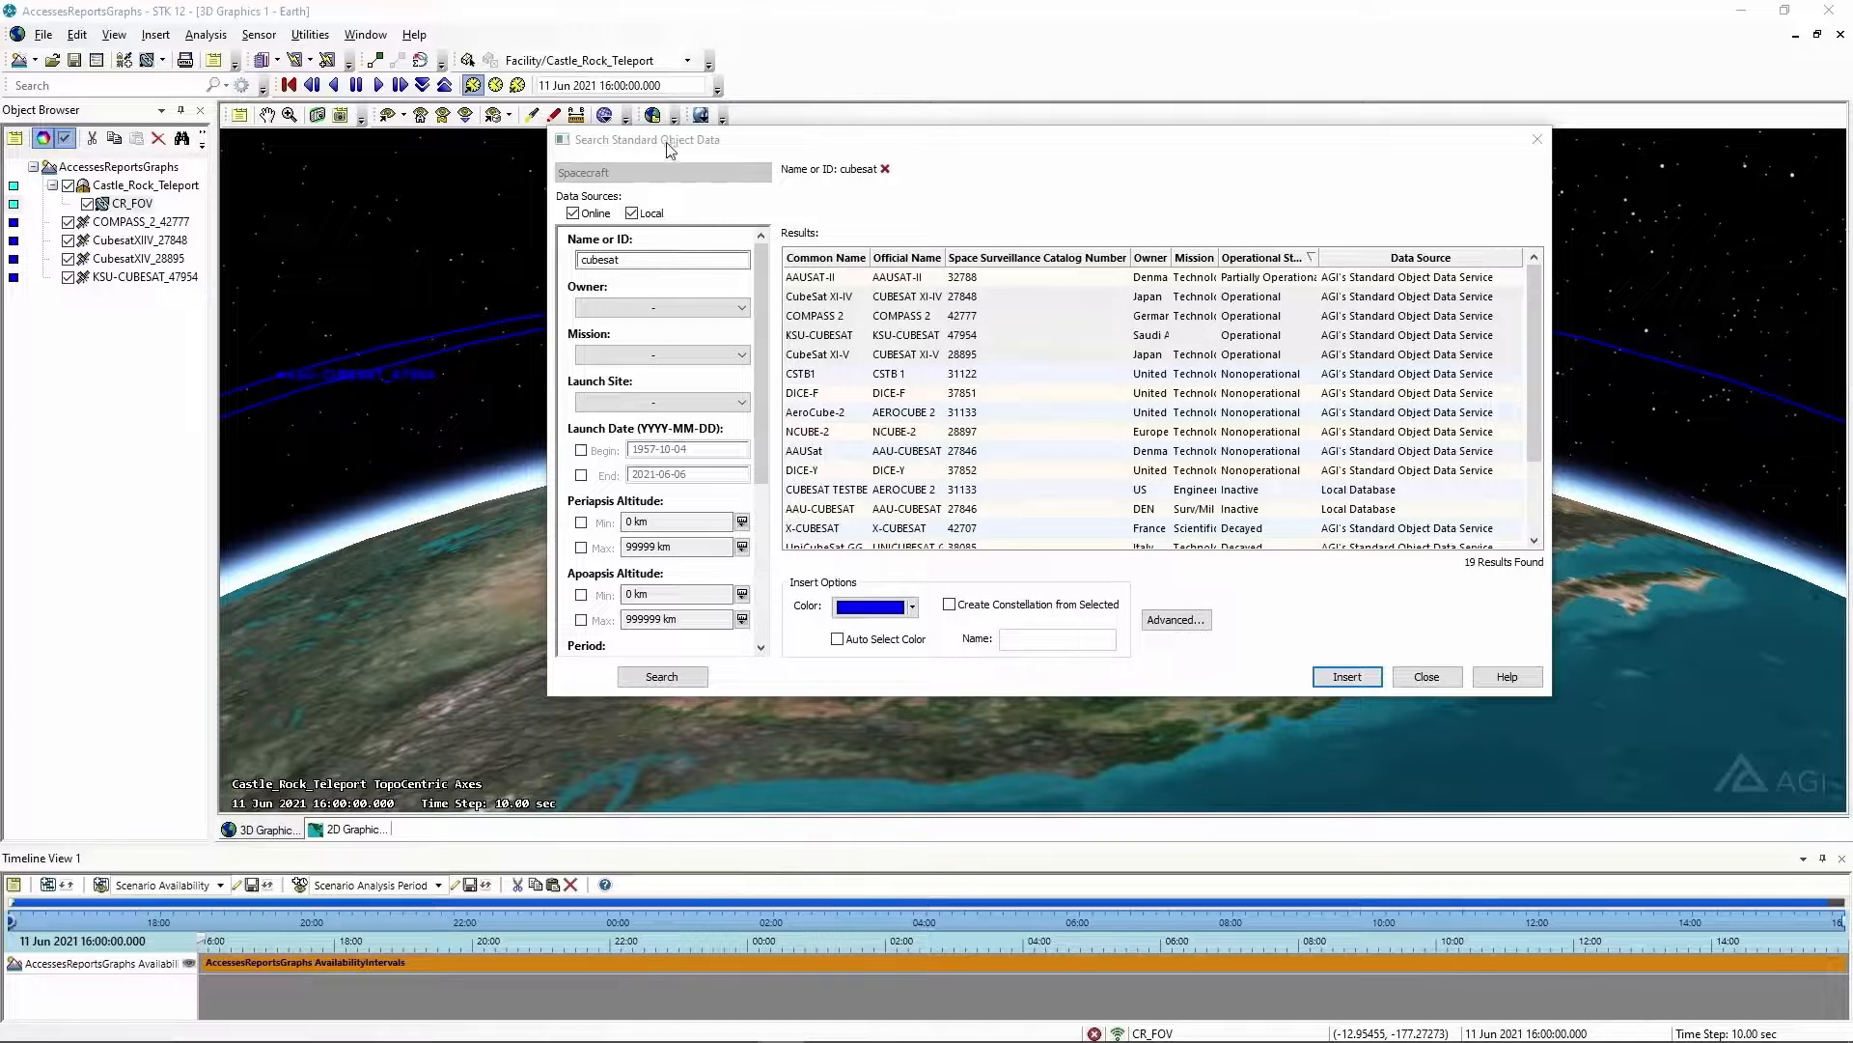
pyautogui.click(1426, 676)
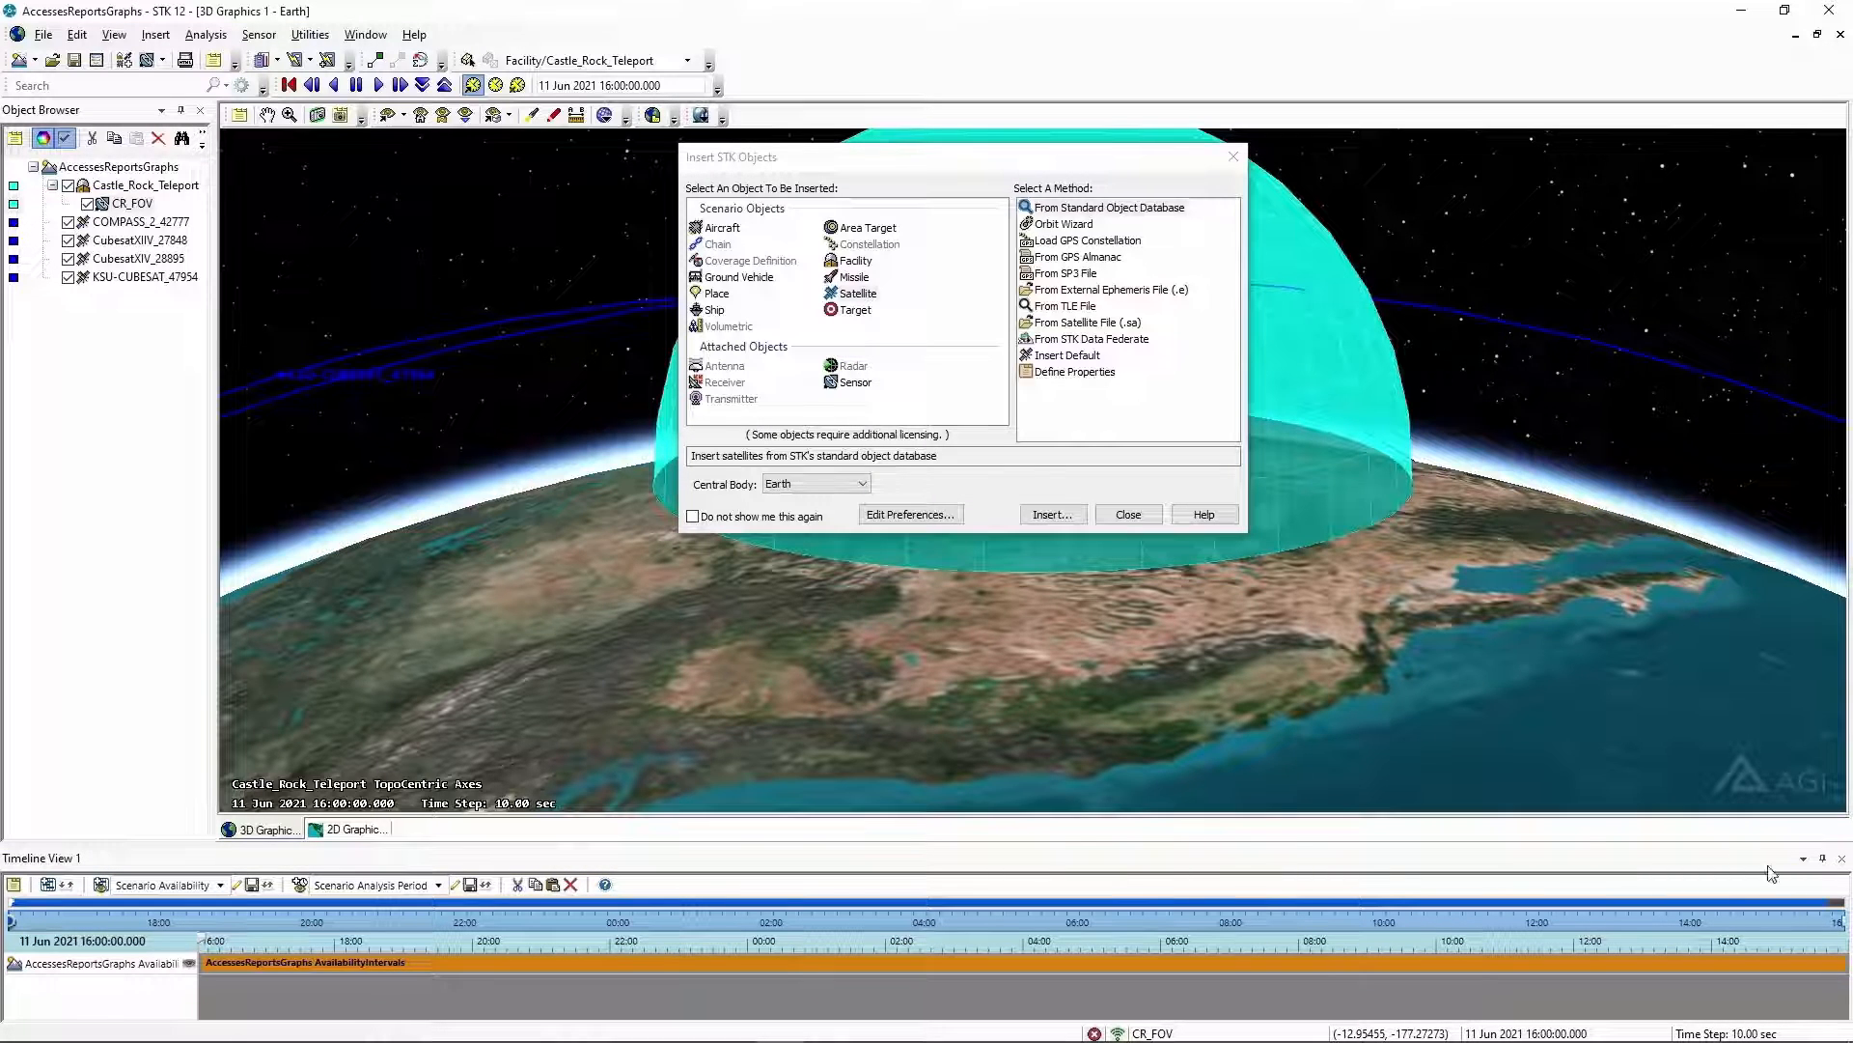
pyautogui.click(1128, 513)
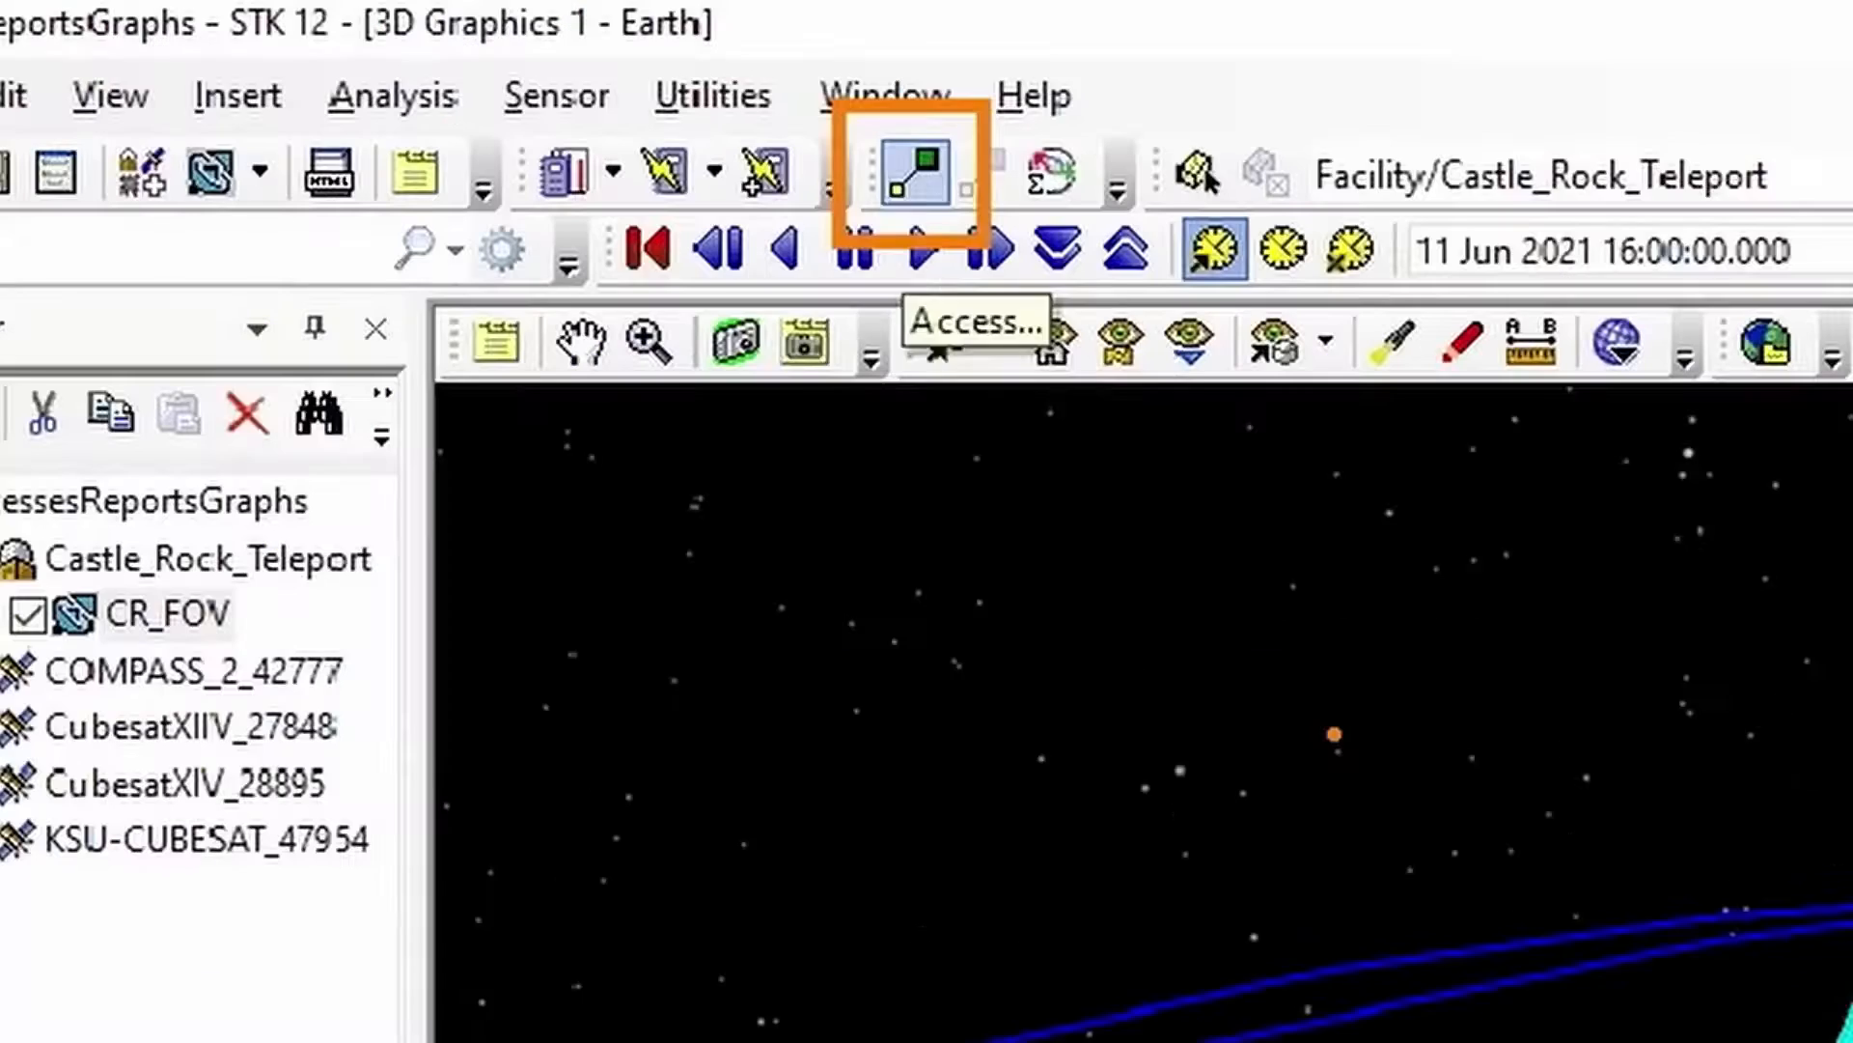
# Open the Access tool and choose the CR_FOV sensor as the object to compute access for
pyautogui.click(909, 172)
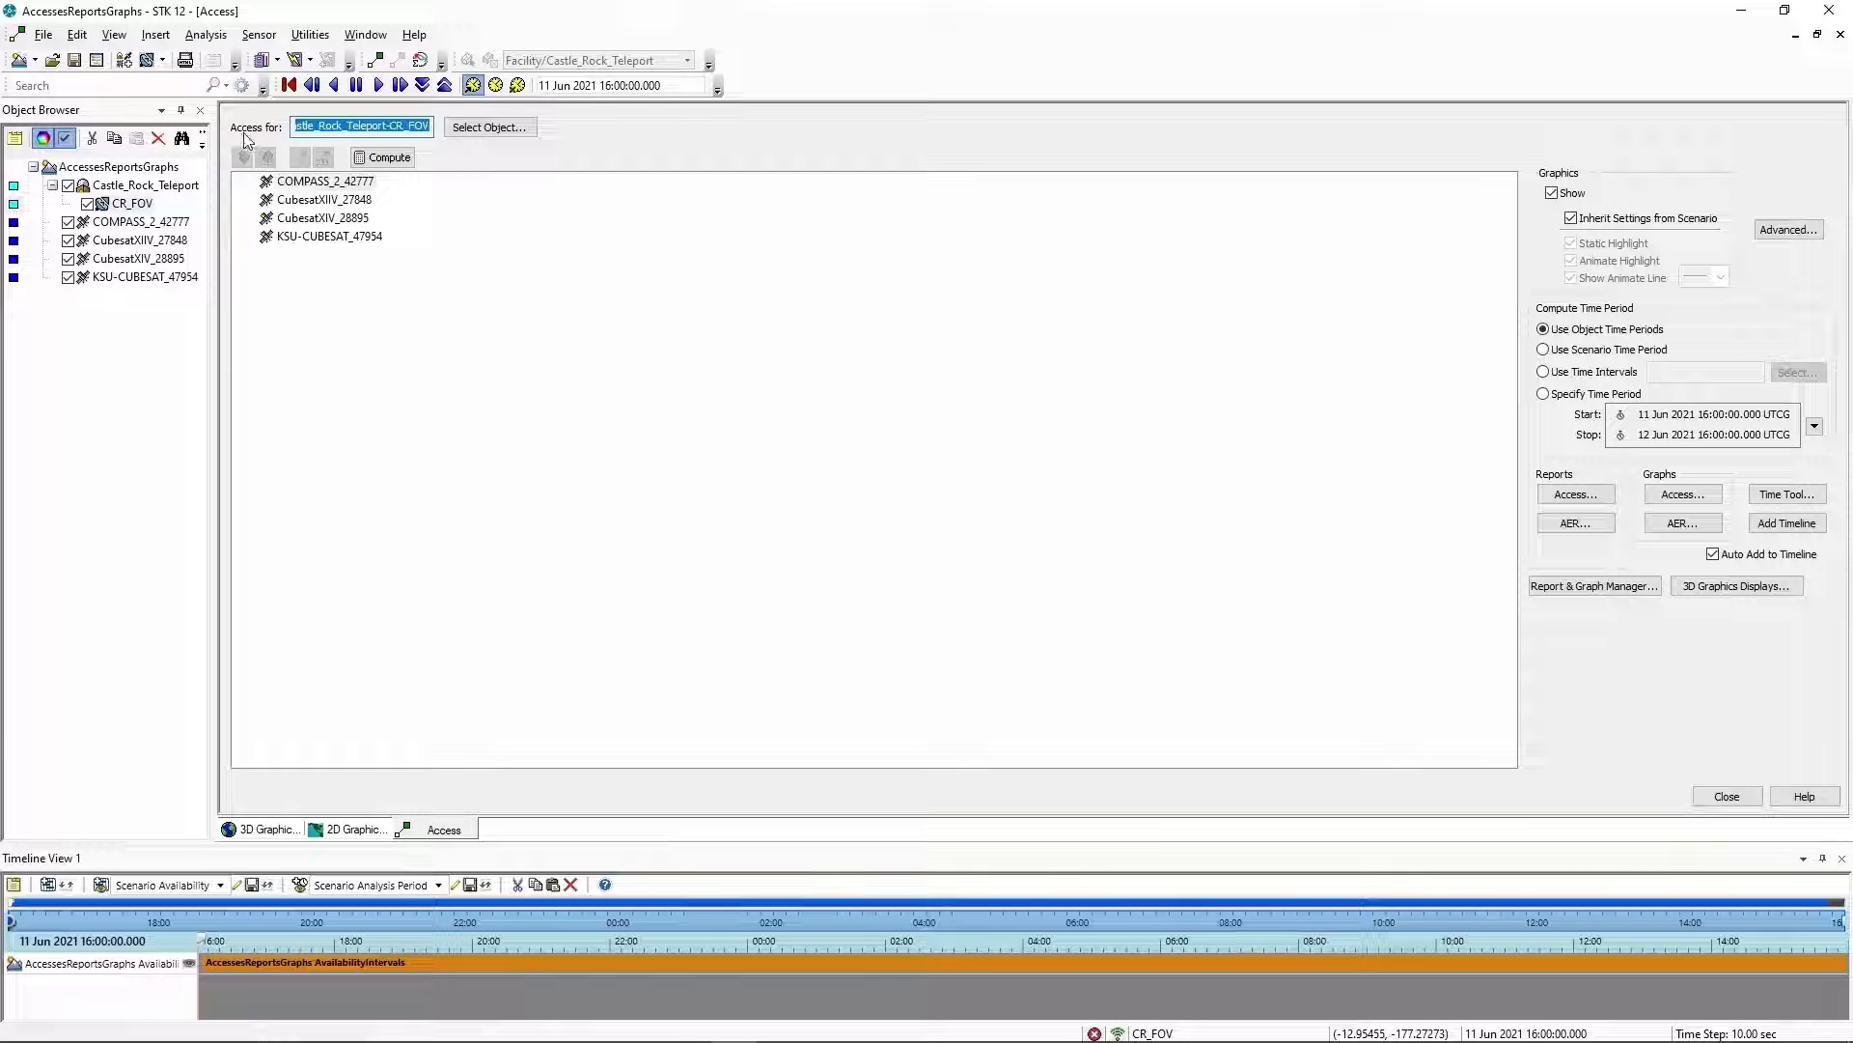
pyautogui.click(488, 129)
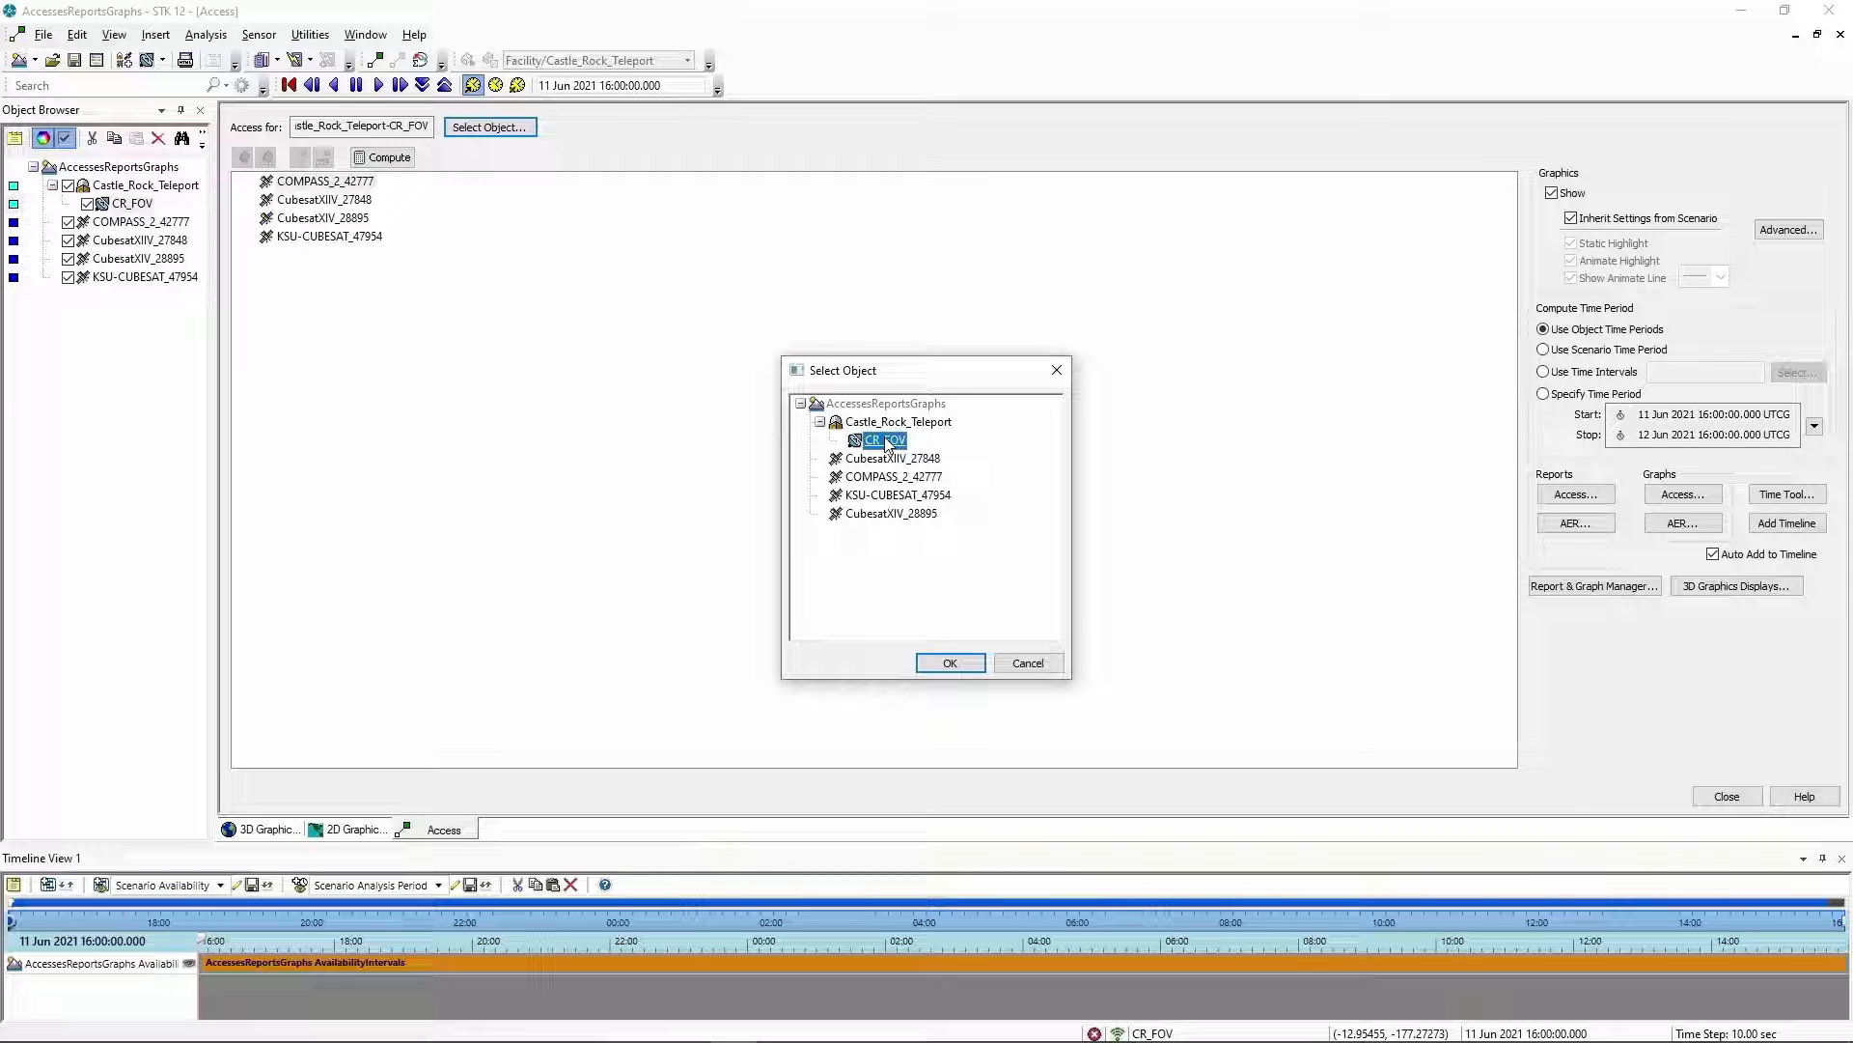
pyautogui.click(948, 662)
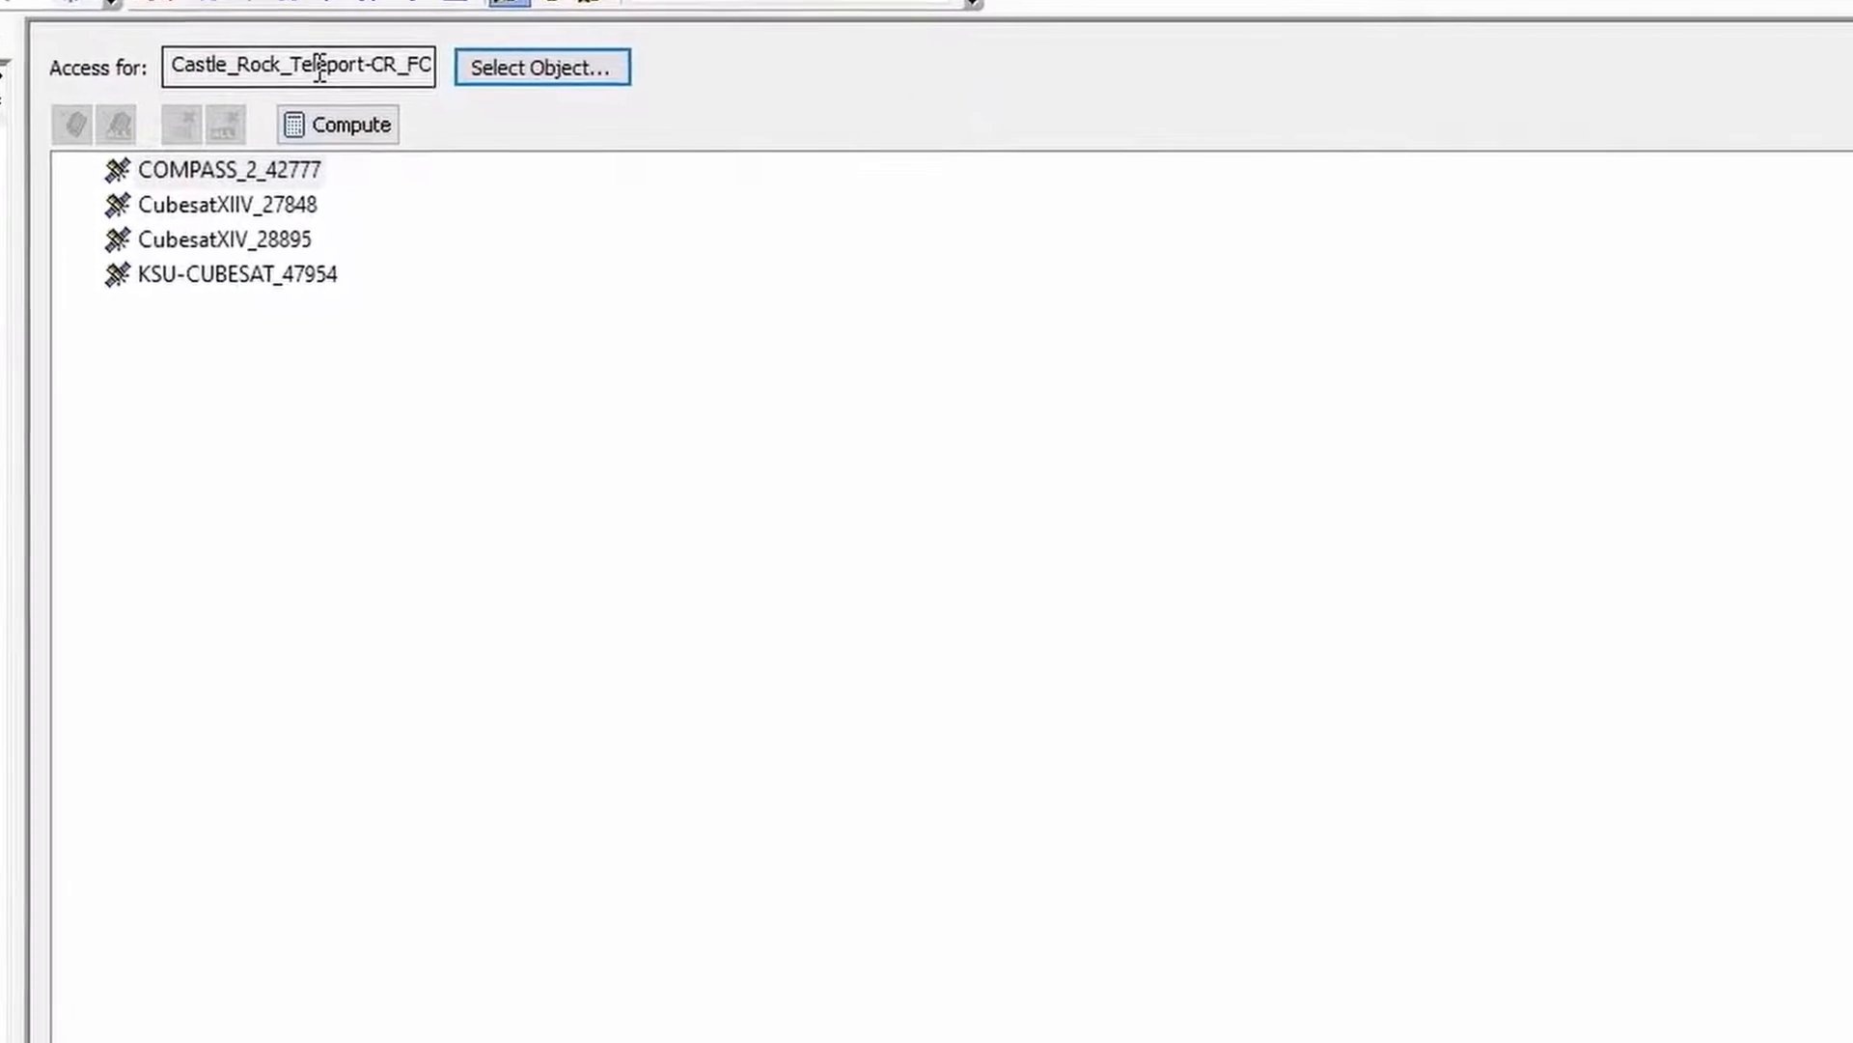
# Compute access from CR_FOV to all four satellites, COMPASS_2_42777 through KSU-CUBESAT_47954
pyautogui.click(199, 166)
pyautogui.click(212, 280)
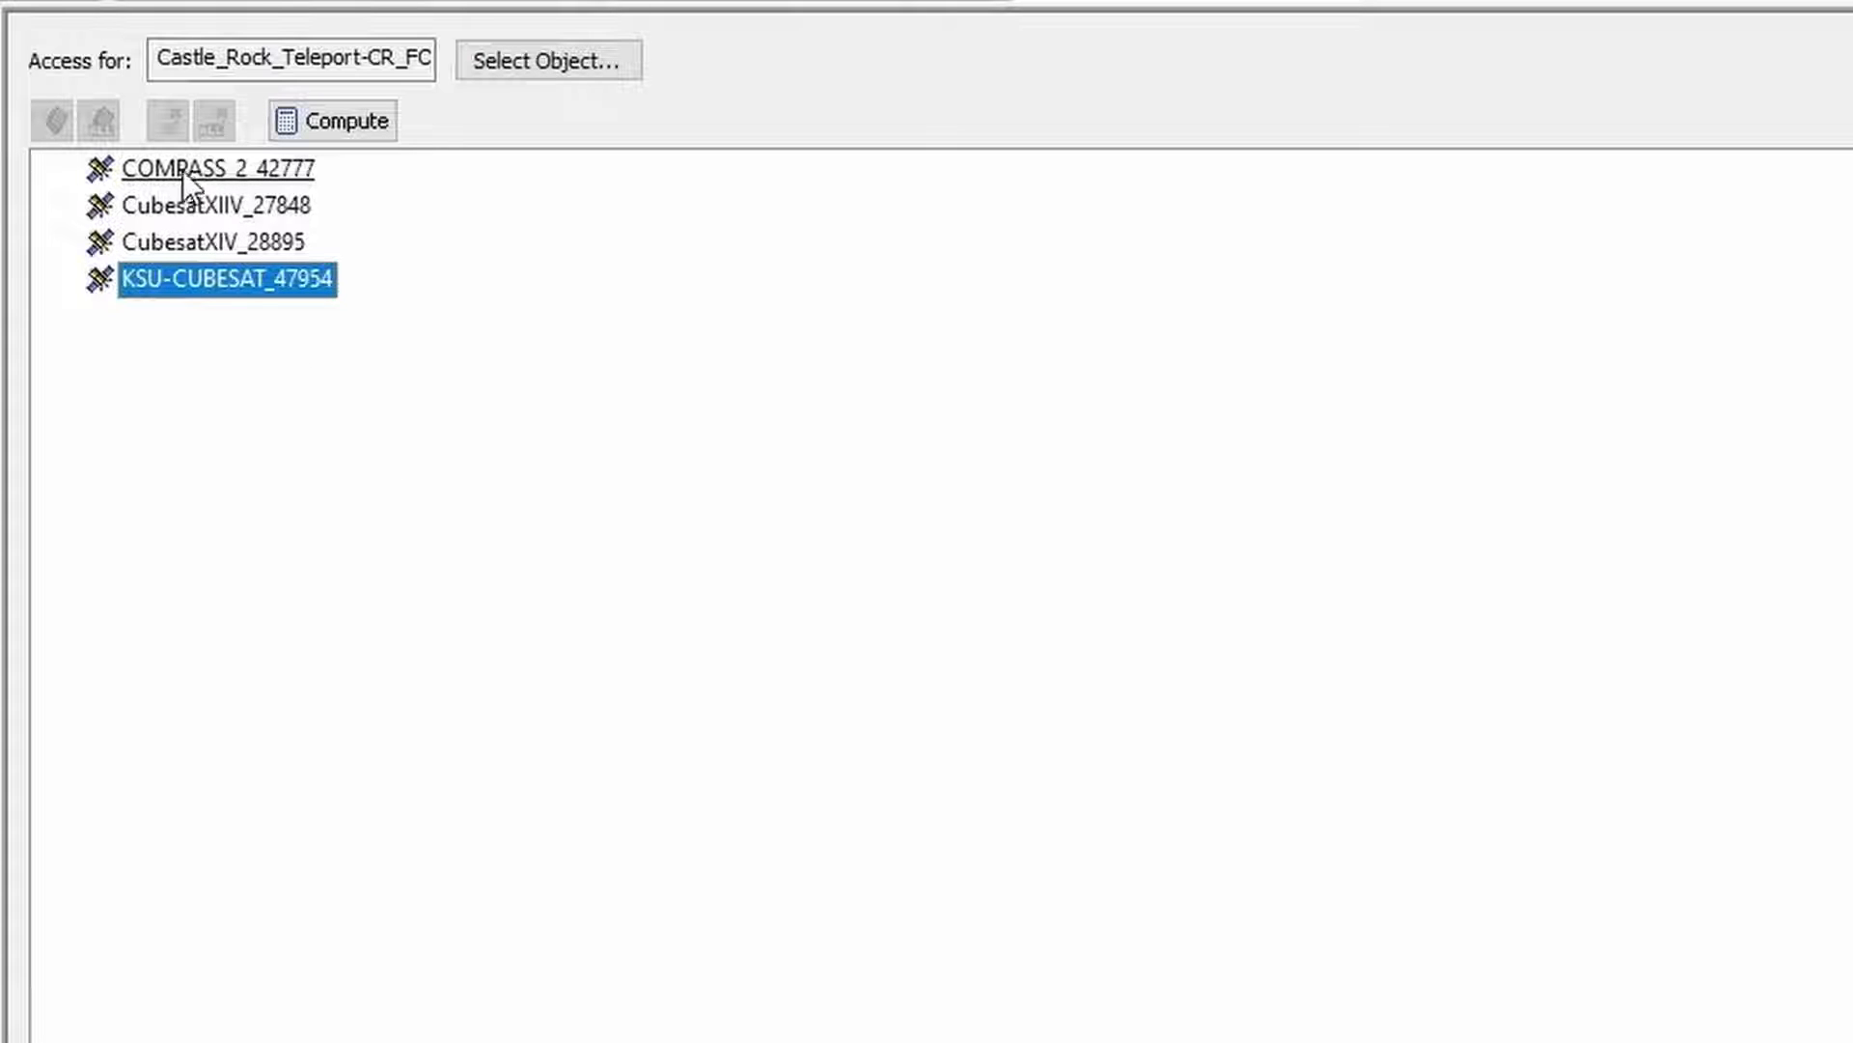
pyautogui.click(182, 170)
pyautogui.keyDown('shift'); pyautogui.click(205, 278); pyautogui.keyUp('shift')
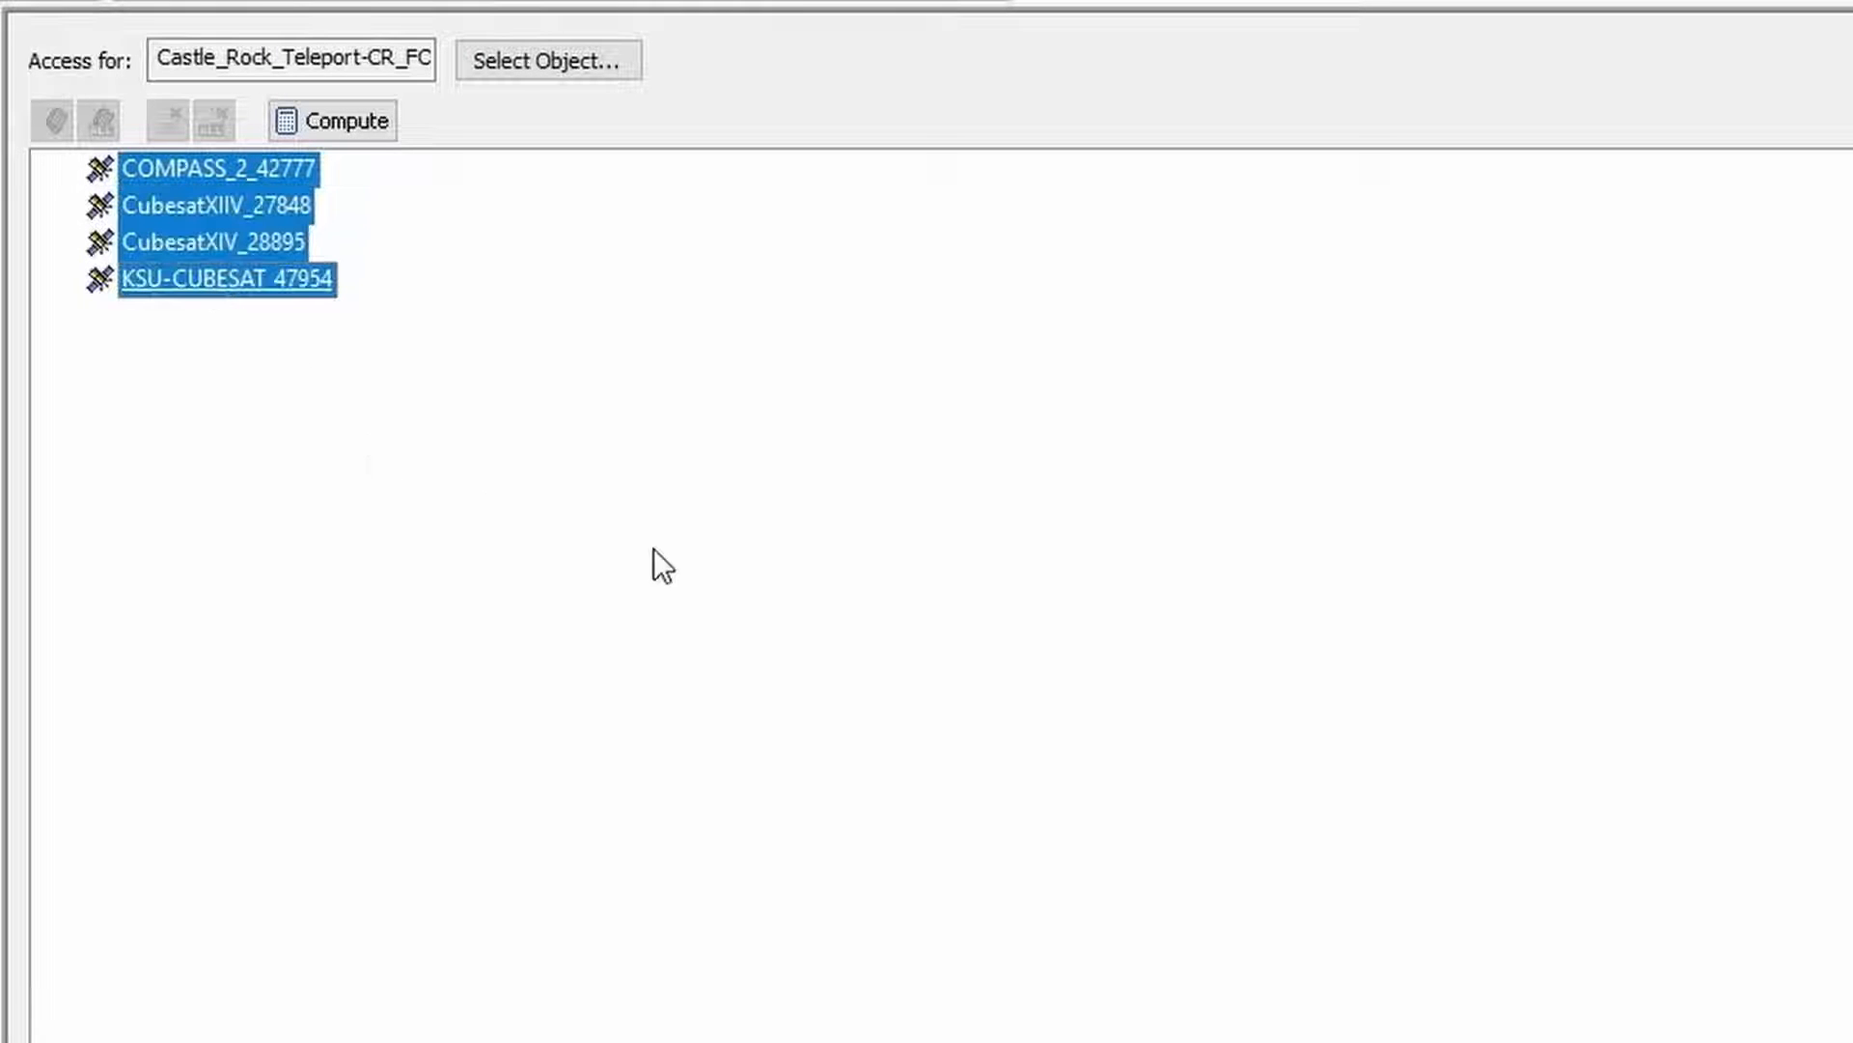
pyautogui.click(350, 126)
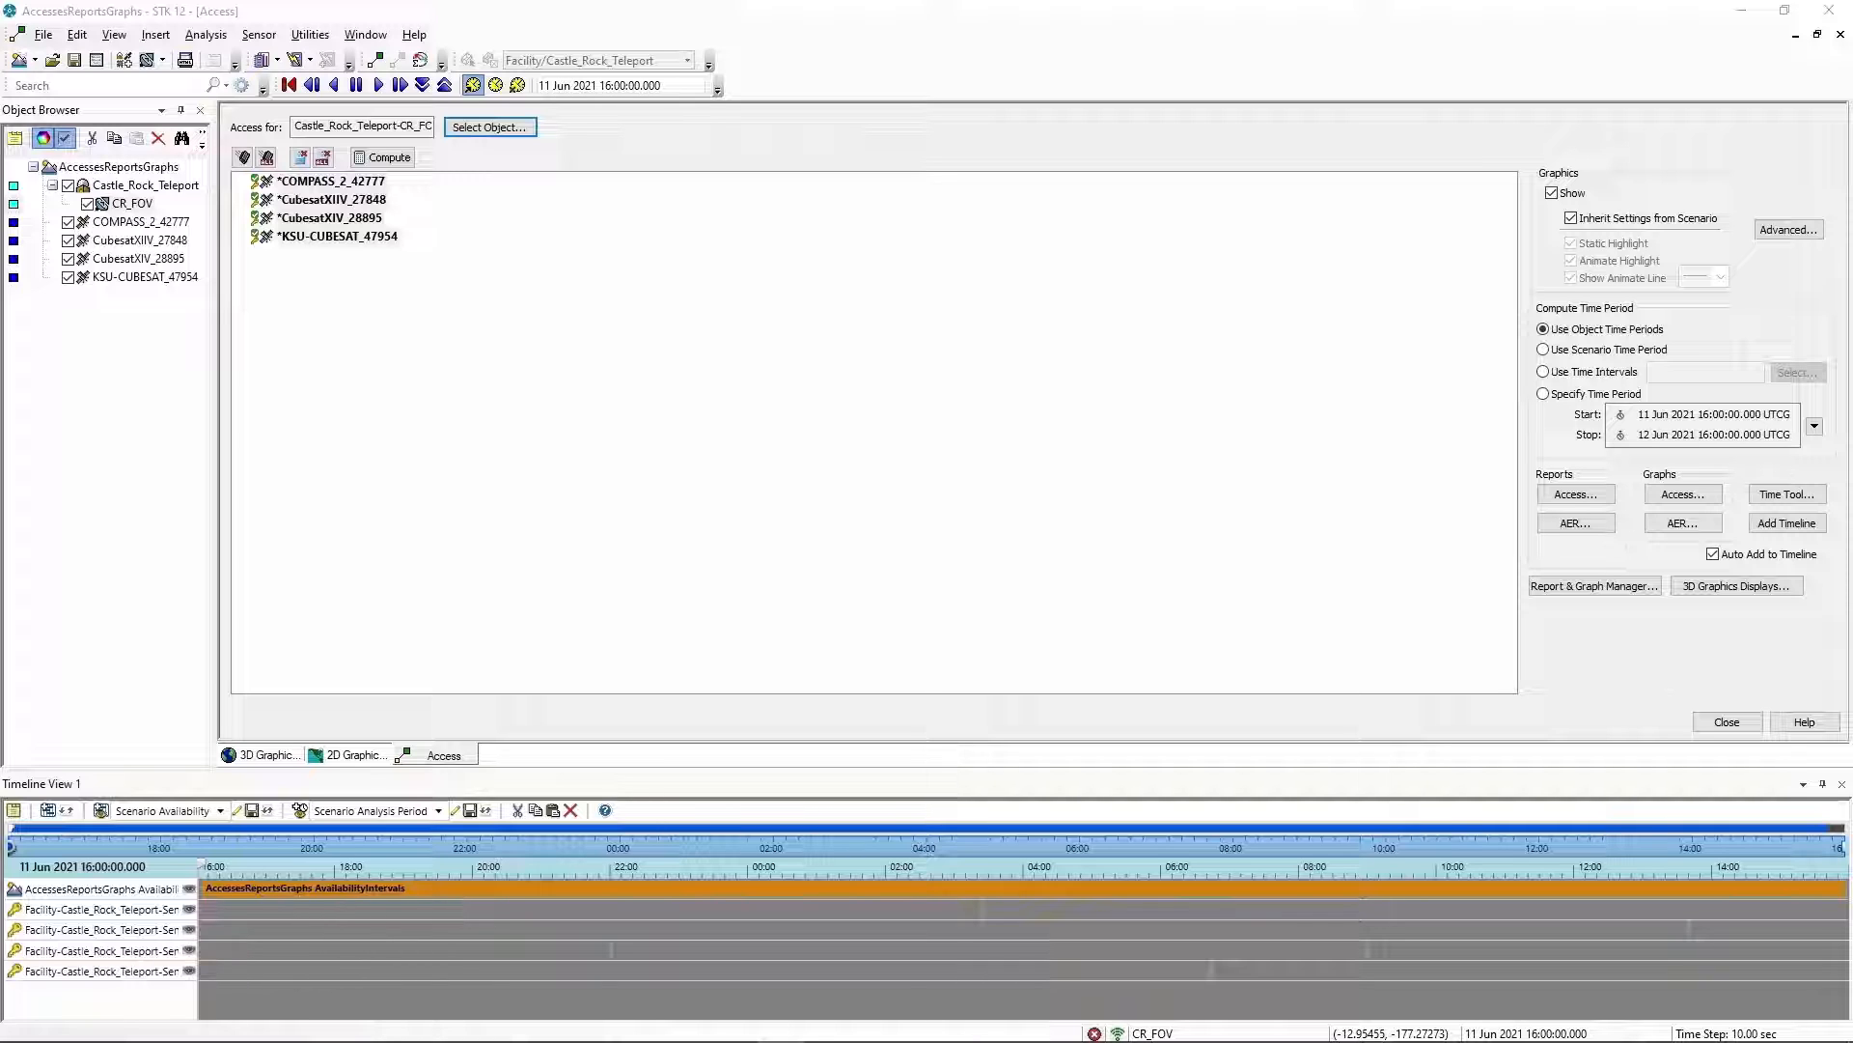
# Examine the access segments of the satellite ground tracks around Castle_Rock_Teleport in the 2D map
pyautogui.click(1271, 374)
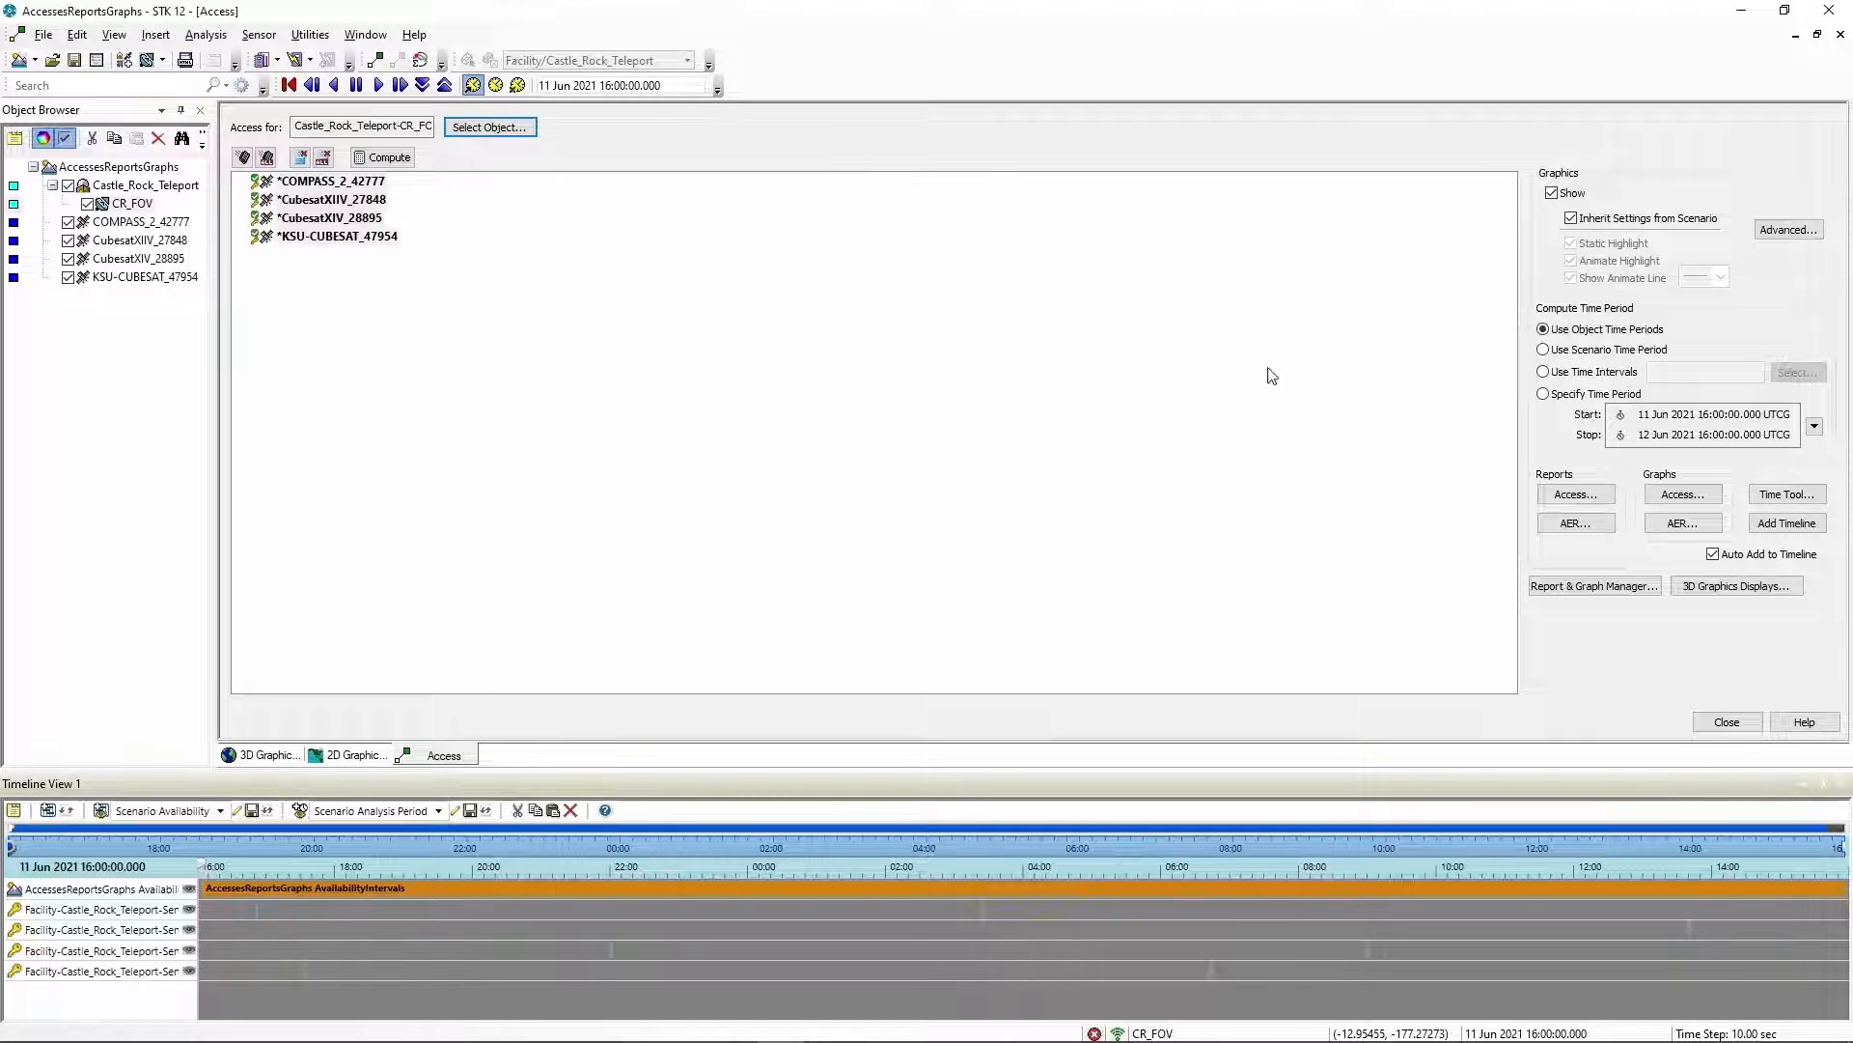
pyautogui.click(368, 757)
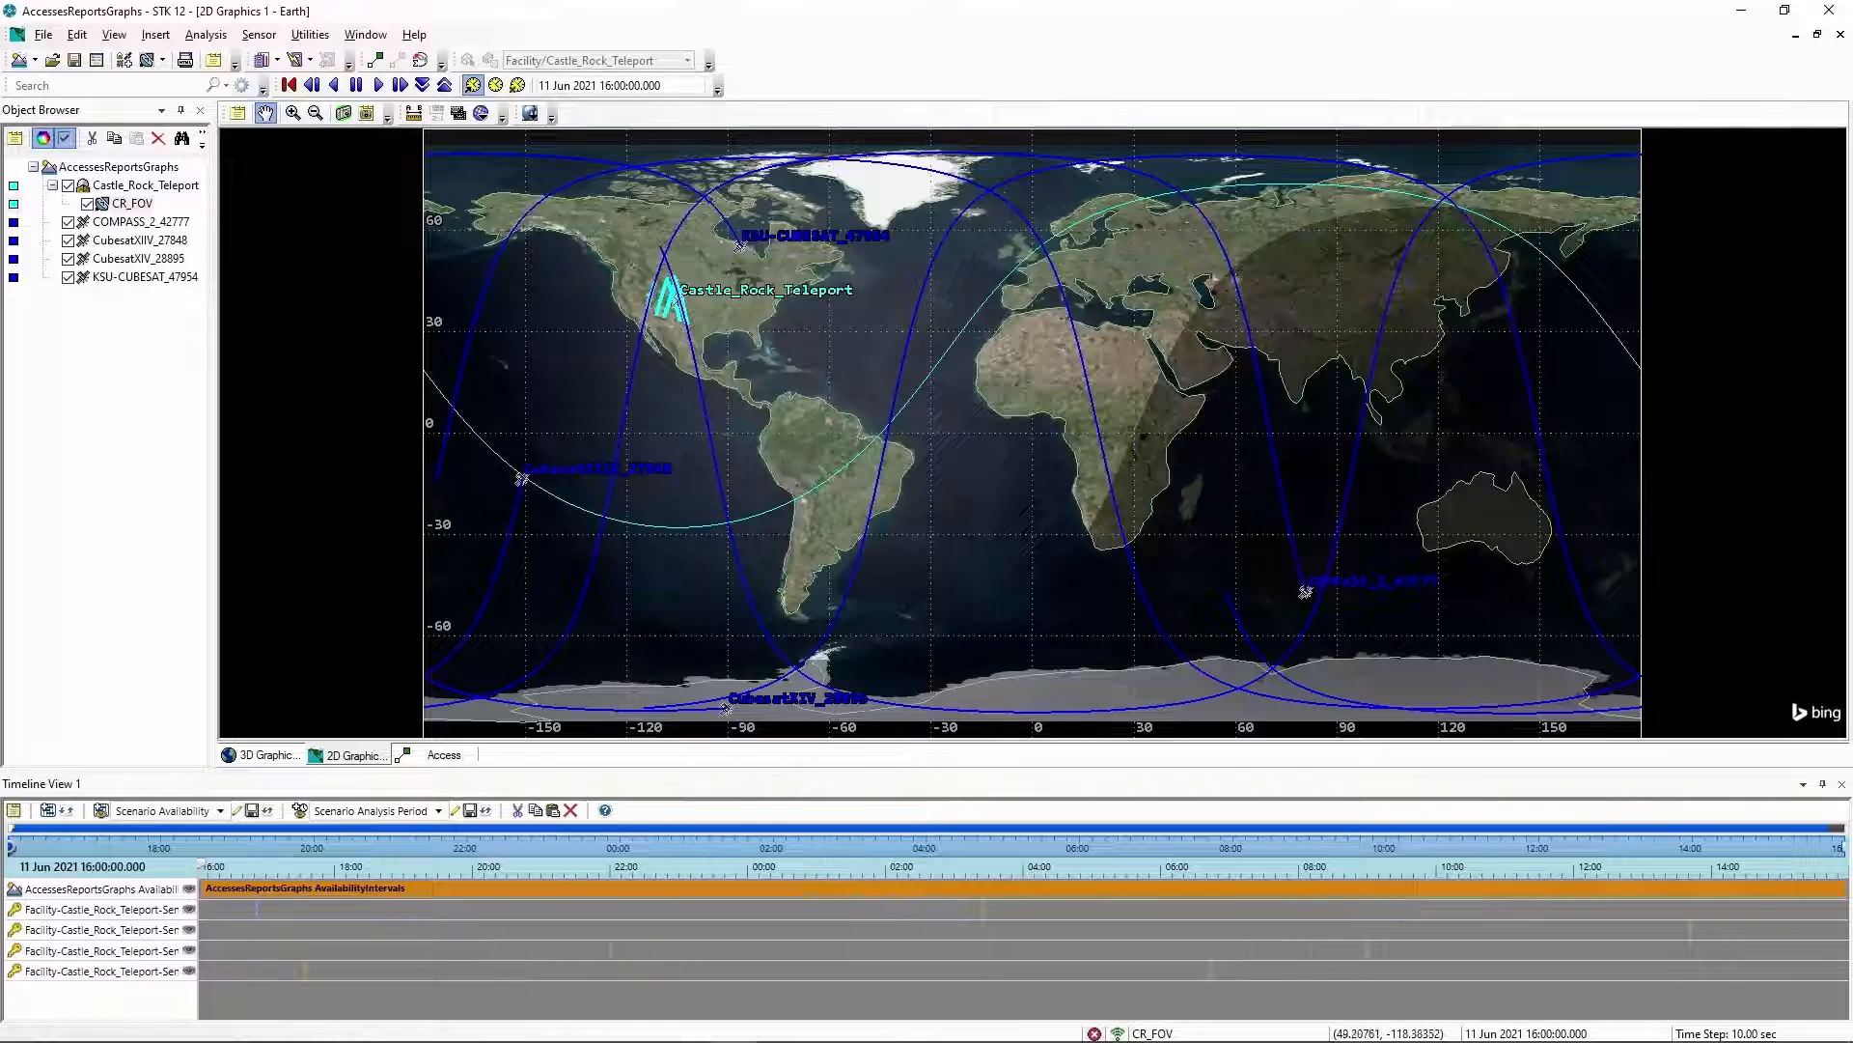
pyautogui.moveTo(632, 263); pyautogui.dragTo(693, 327)
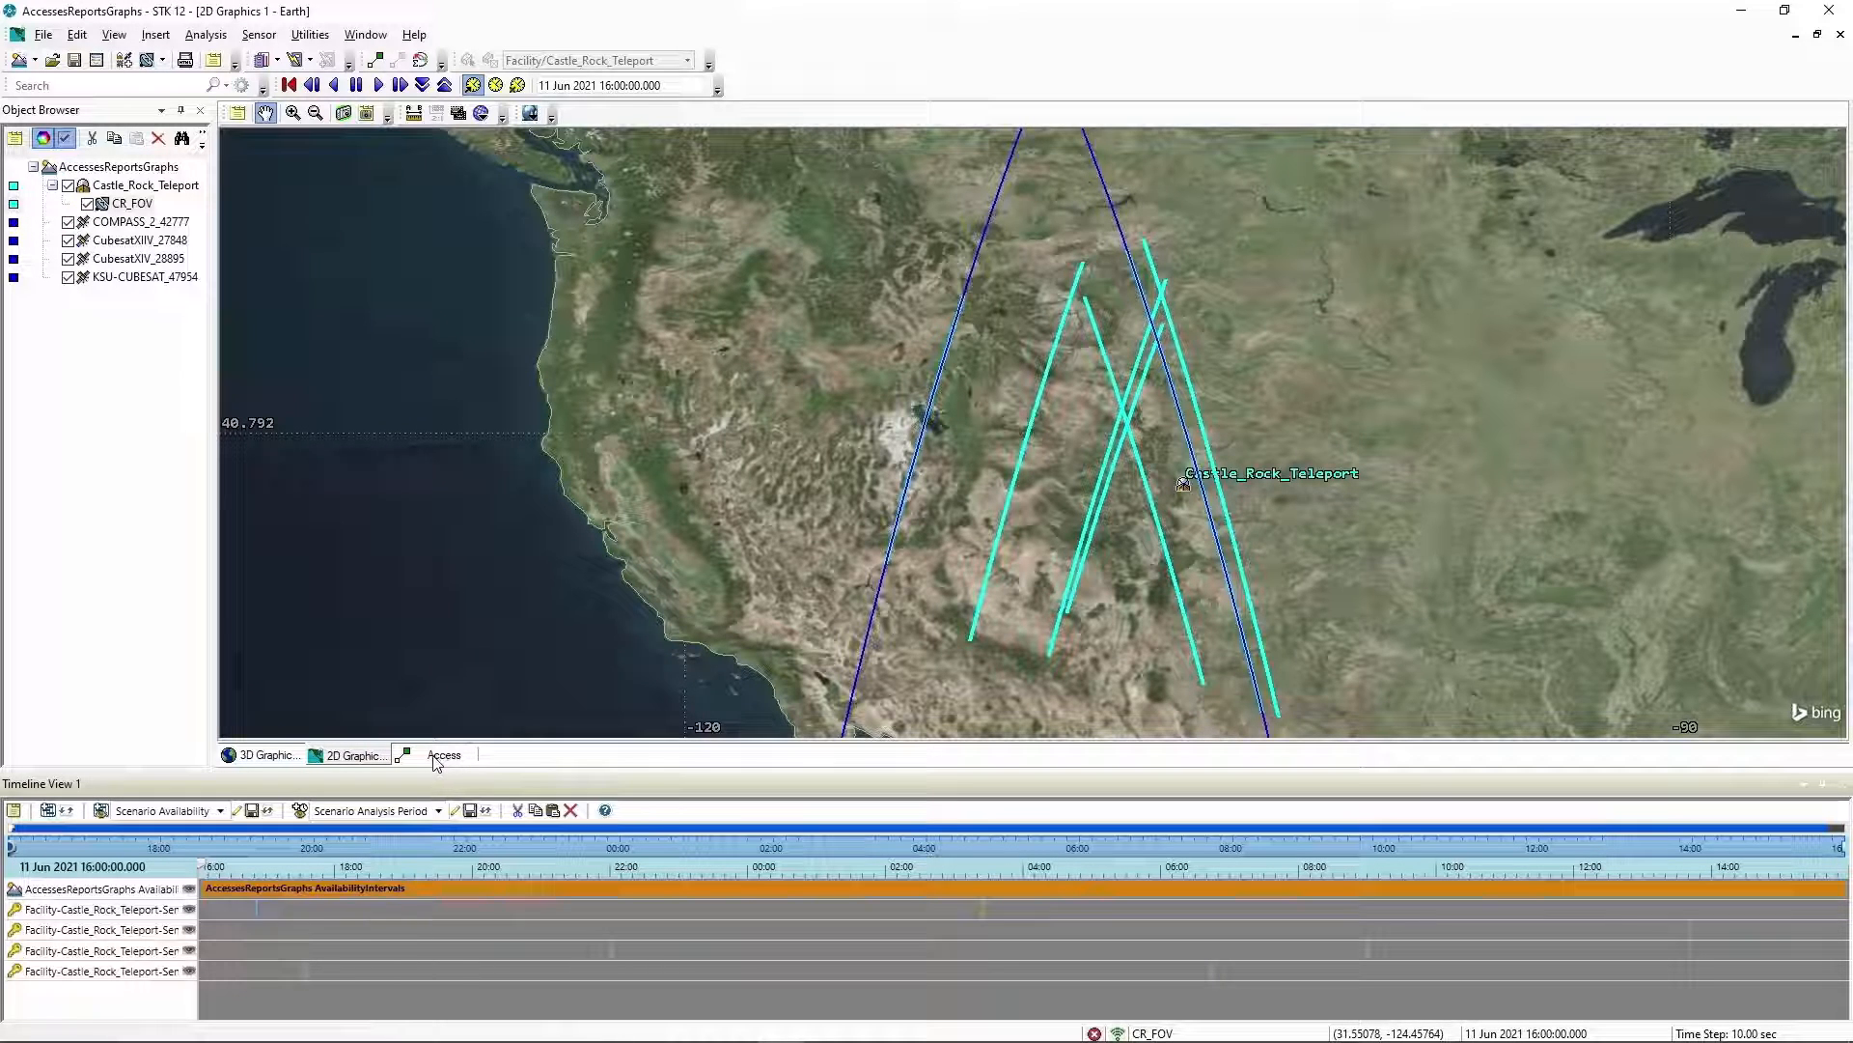
# Generate the Access report for CR_FOV to the four satellites and review it through to the Global Statistics
pyautogui.click(440, 756)
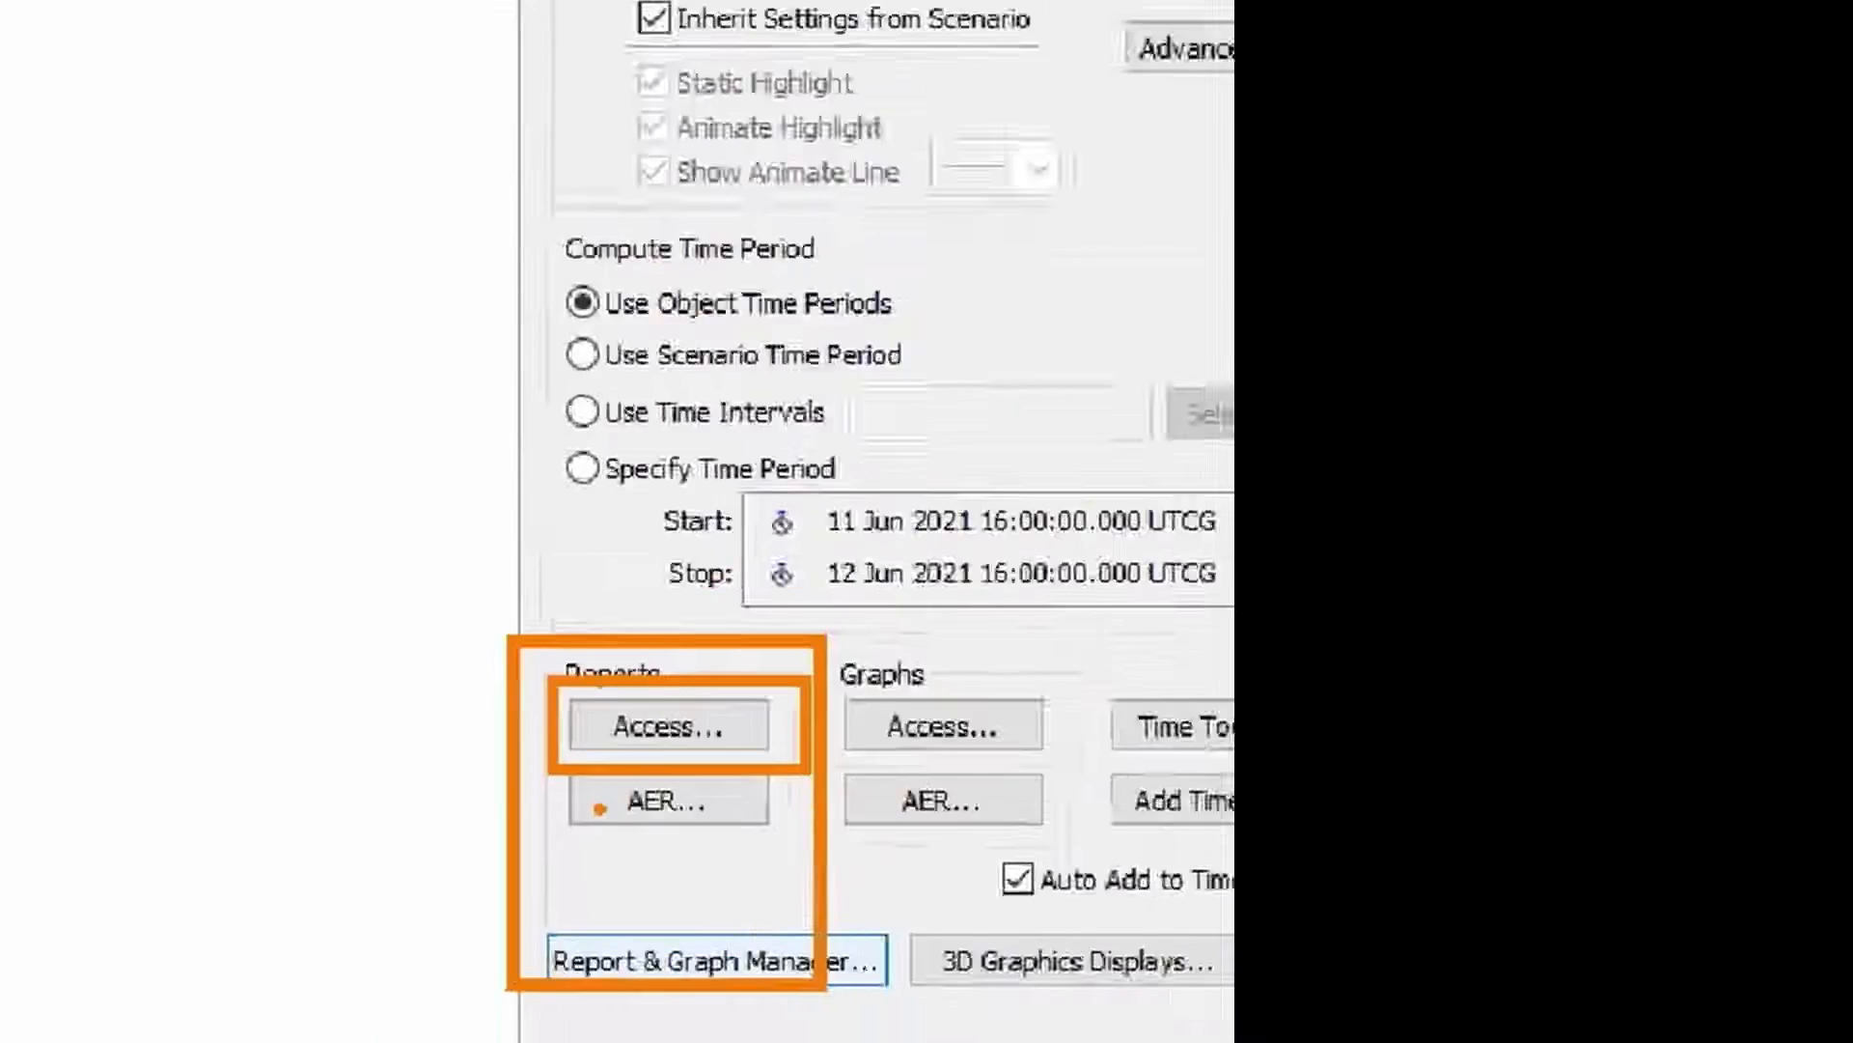
pyautogui.click(691, 764)
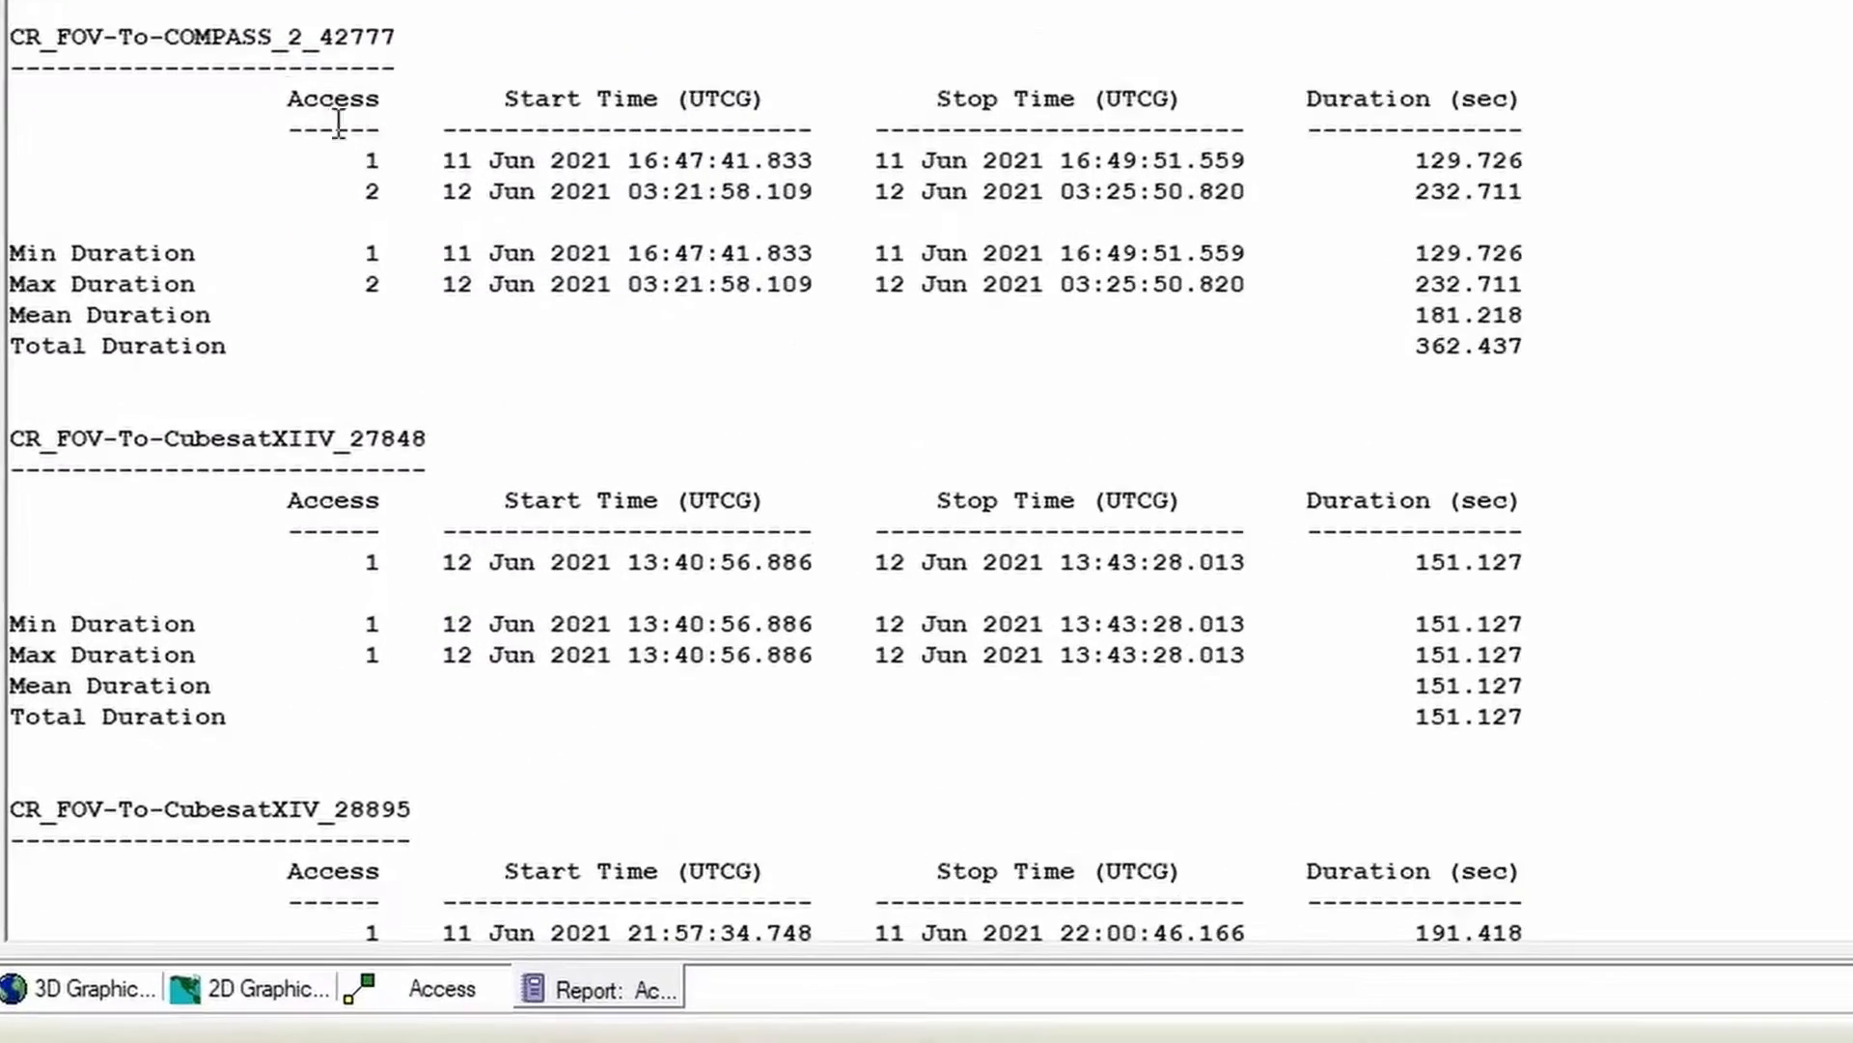
pyautogui.moveTo(391, 38); pyautogui.dragTo(11, 39)
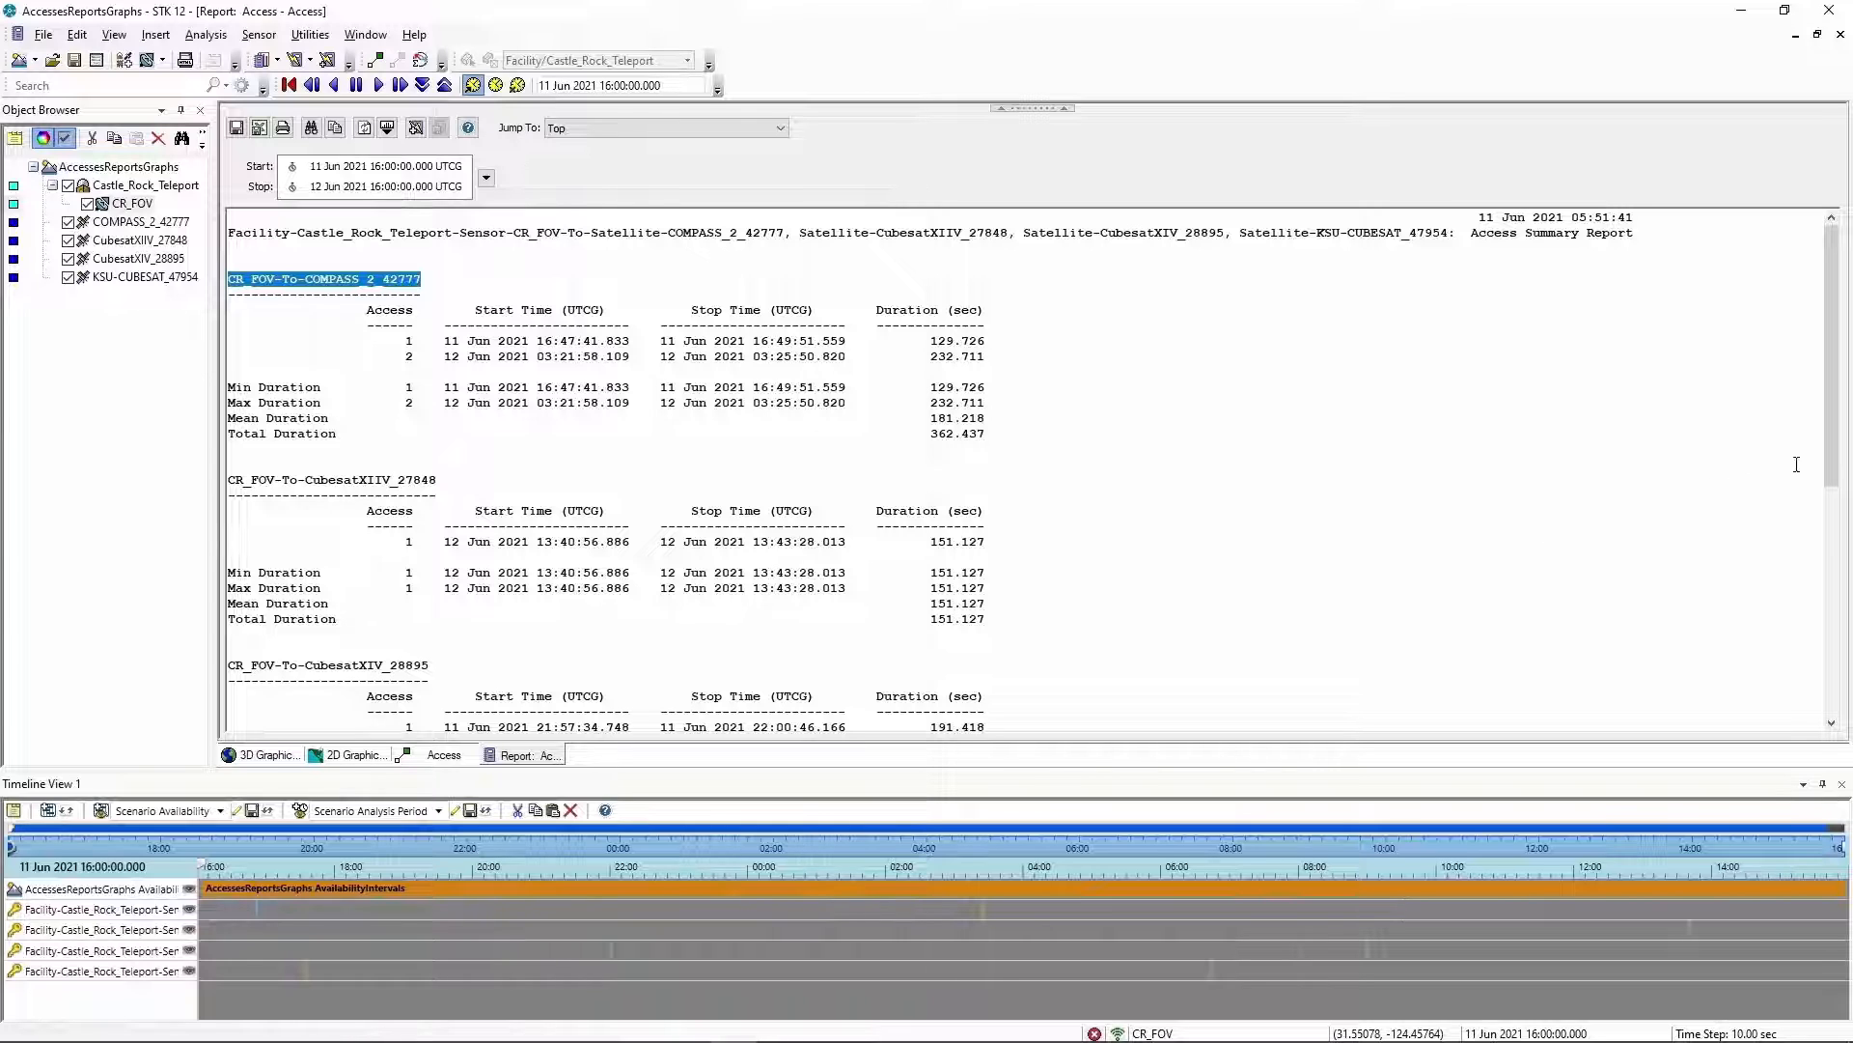
pyautogui.moveTo(1830, 464); pyautogui.dragTo(1770, 691)
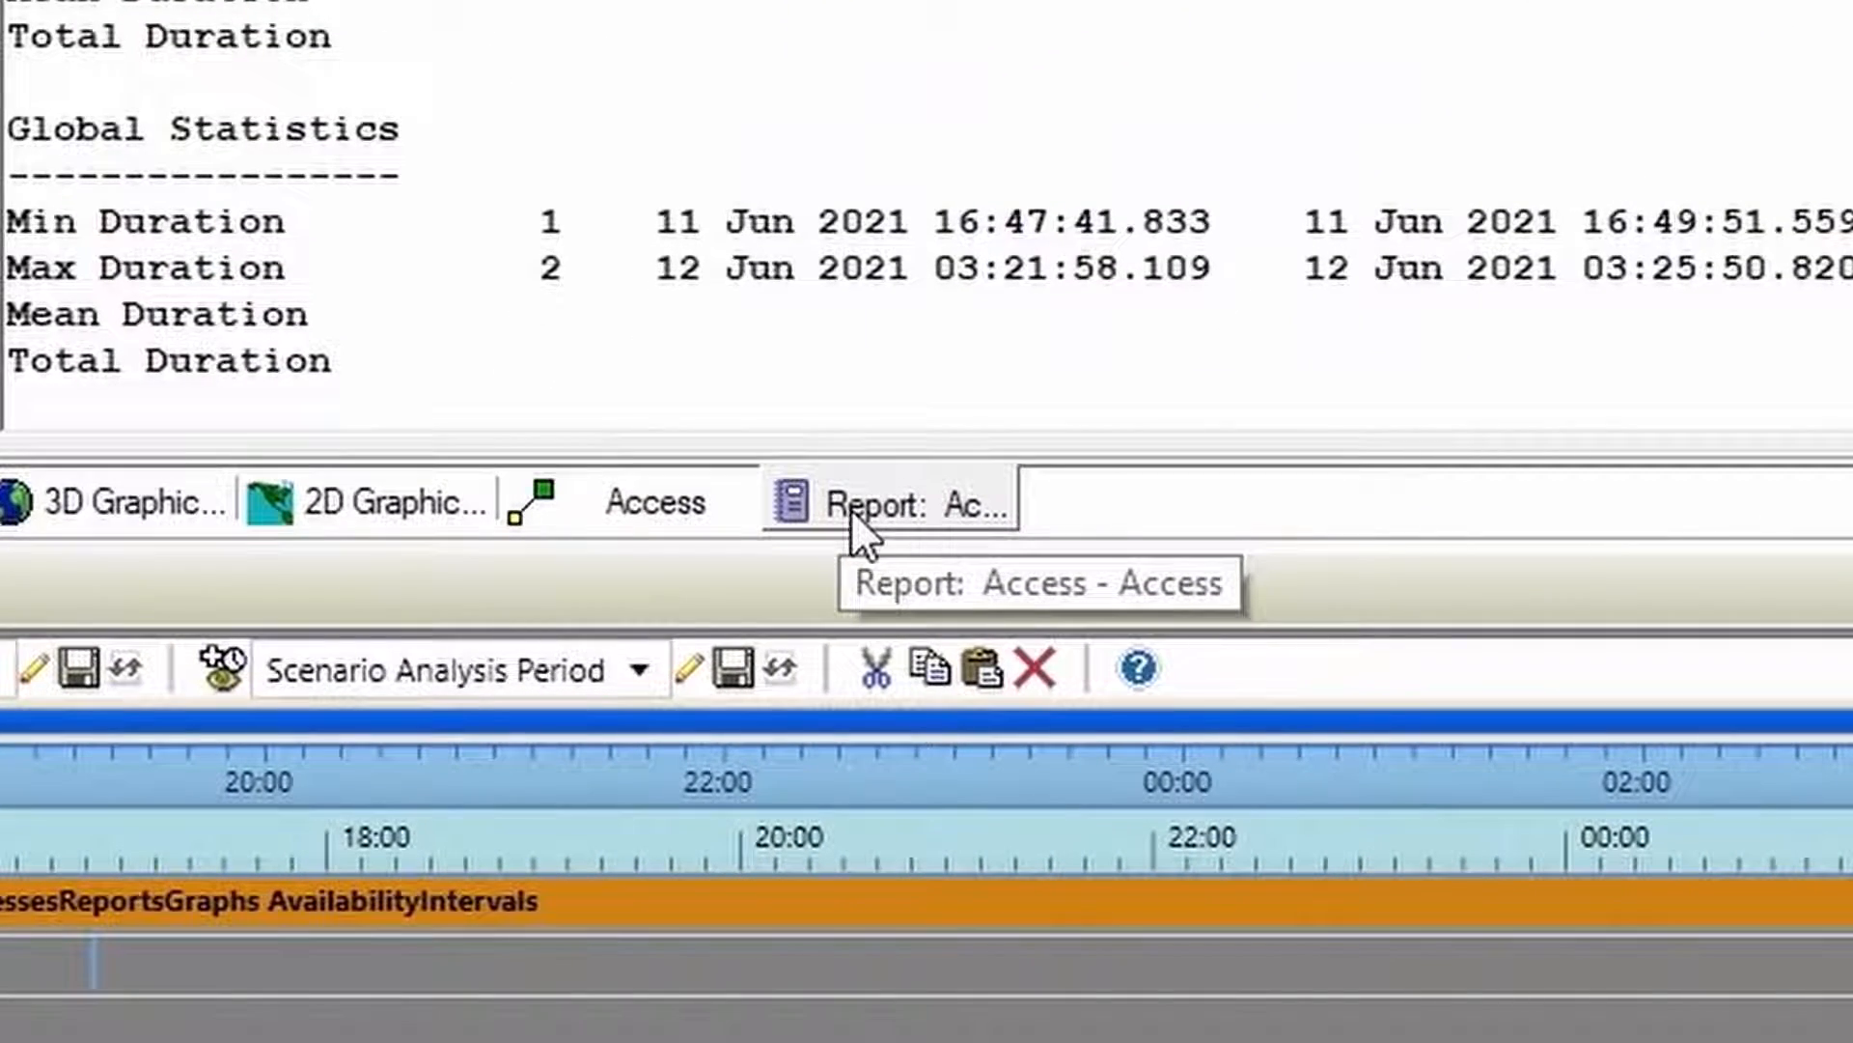
pyautogui.hotkey('ctrl', '2')
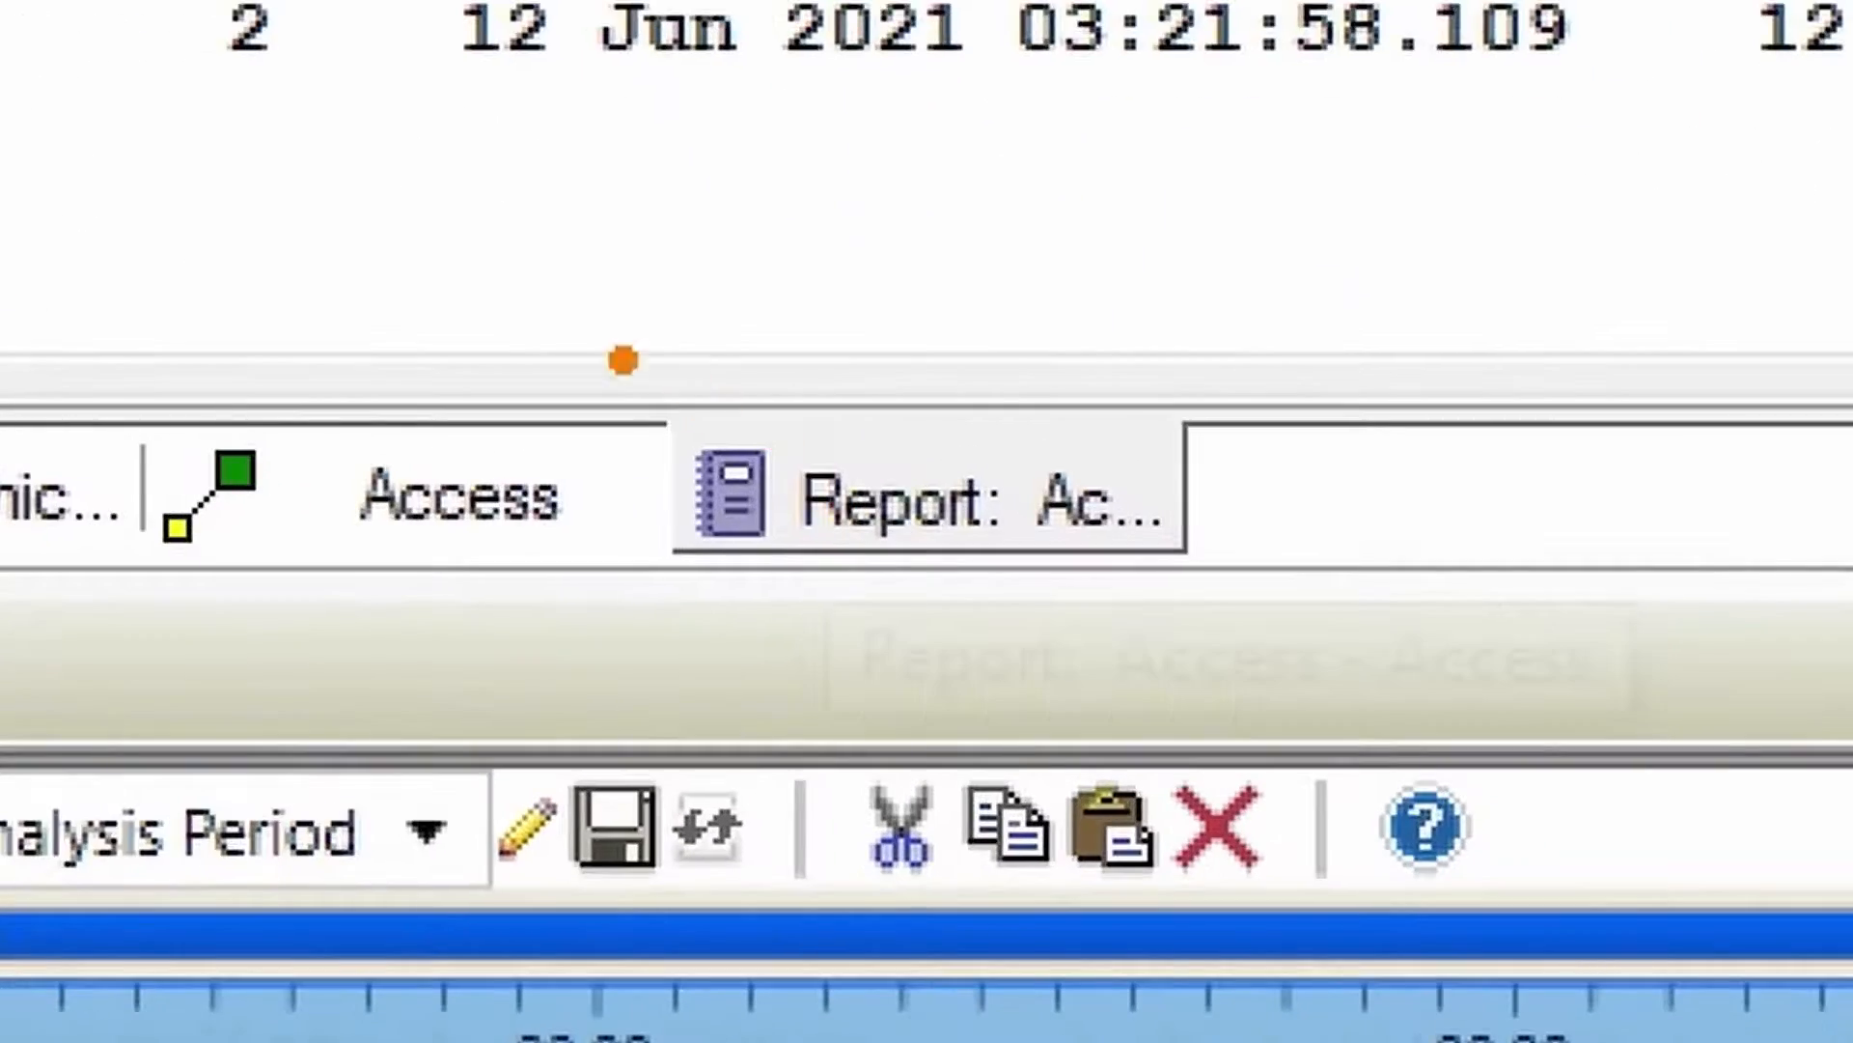
pyautogui.moveTo(583, 342)
pyautogui.keyDown('ctrl'); pyautogui.mouseDown()
pyautogui.moveTo(843, 539)
pyautogui.moveTo(1370, 615)
pyautogui.mouseUp(); pyautogui.keyUp('ctrl')
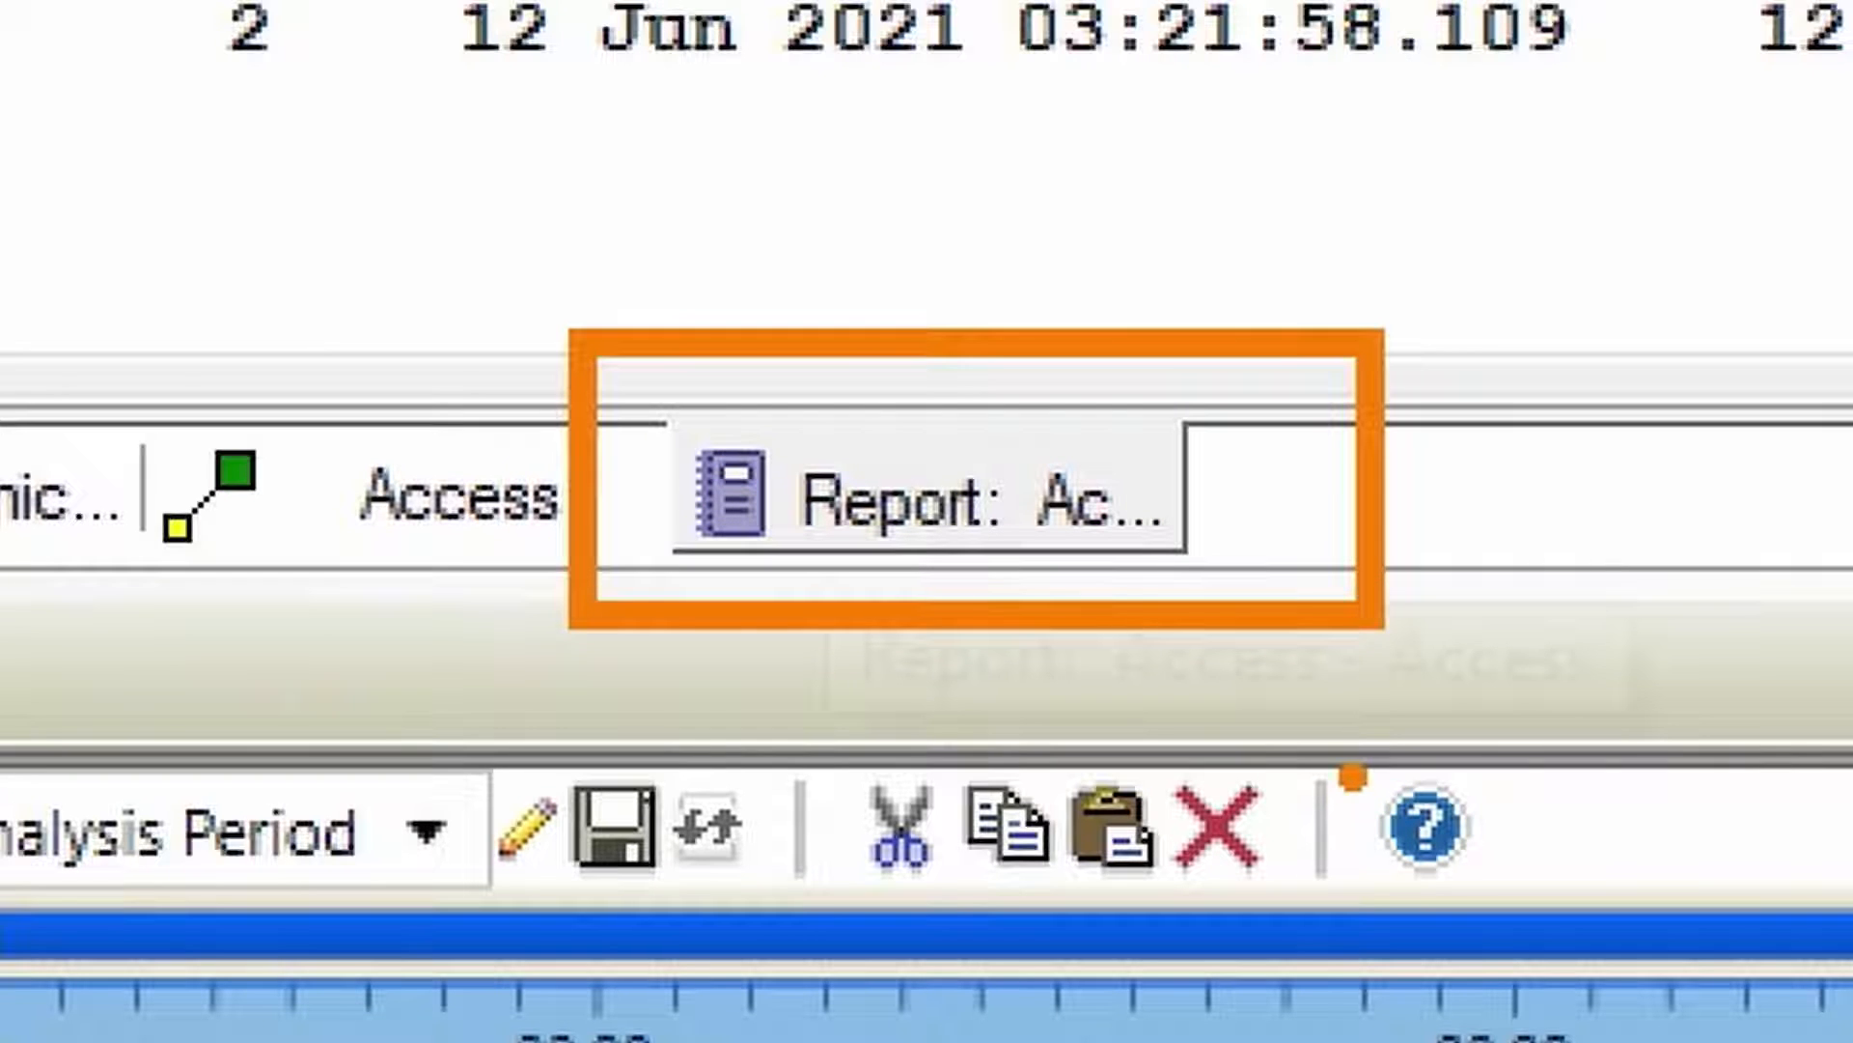
pyautogui.press('Escape')
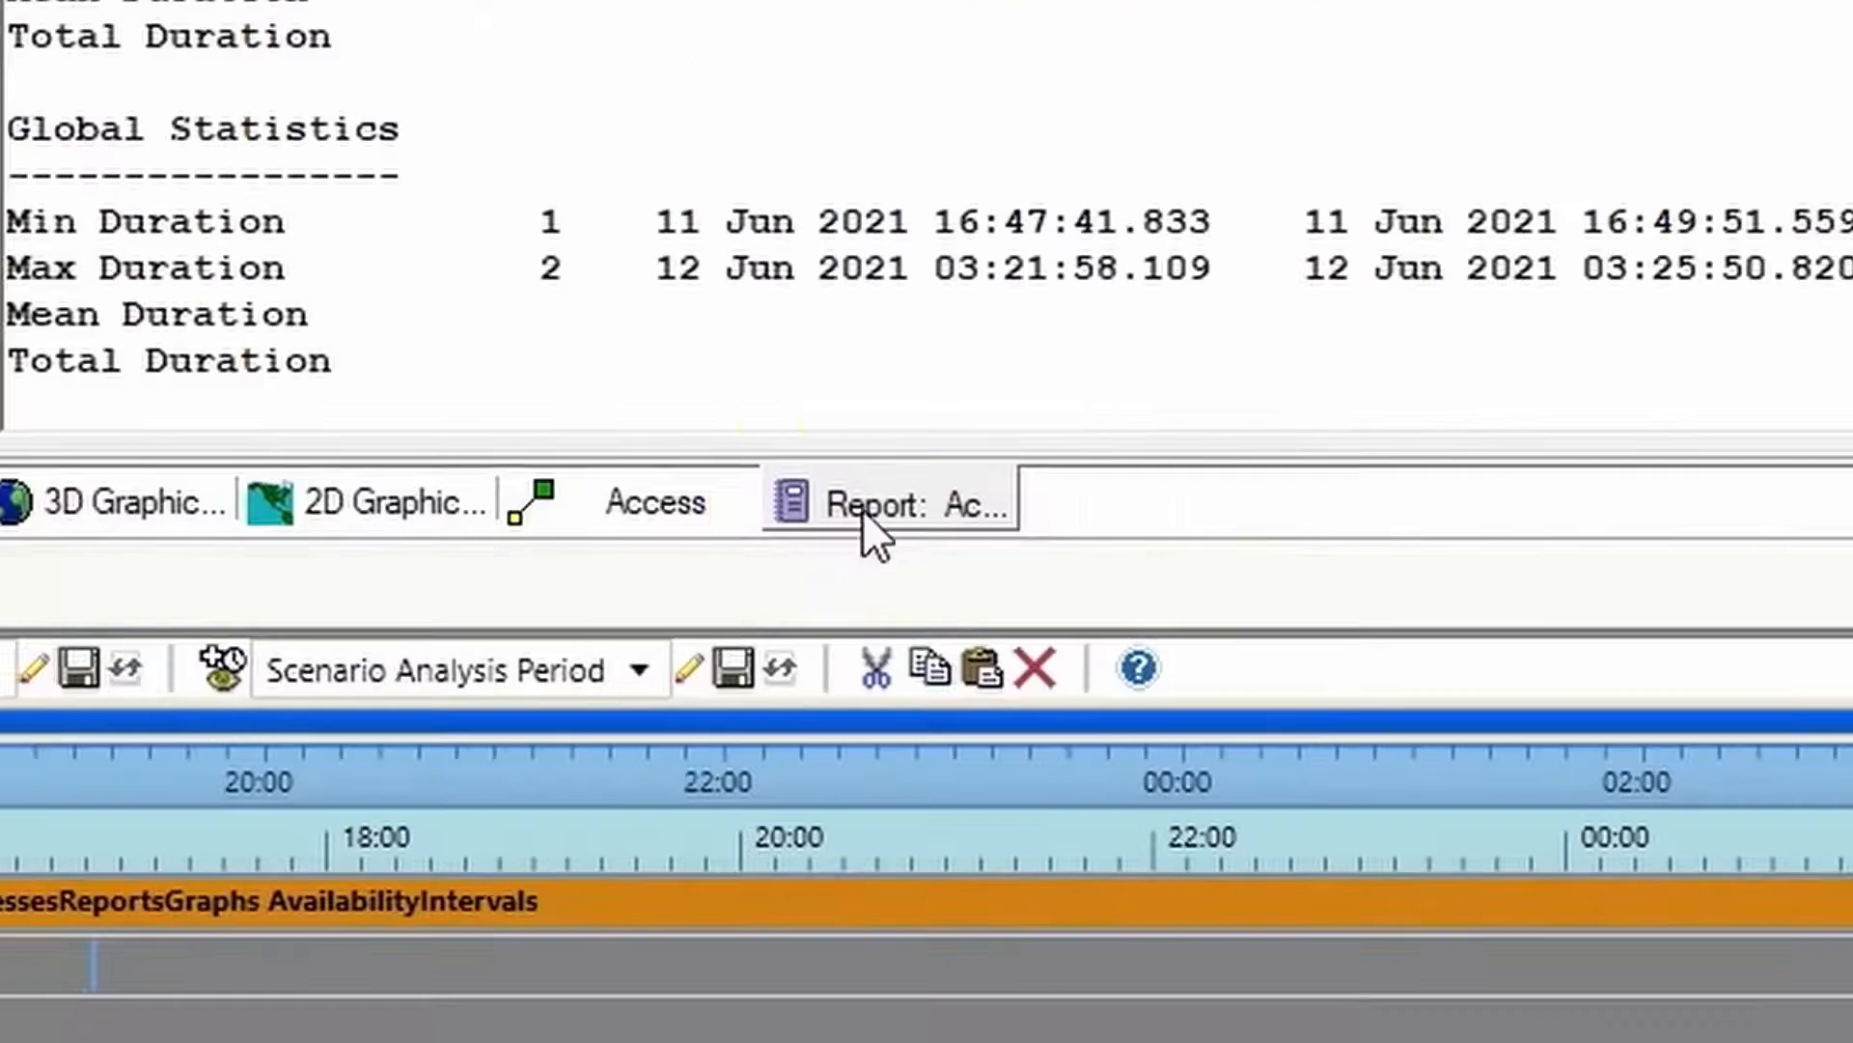
# Close the Access report and return to the Access tool
pyautogui.rightClick(880, 498)
pyautogui.click(950, 531)
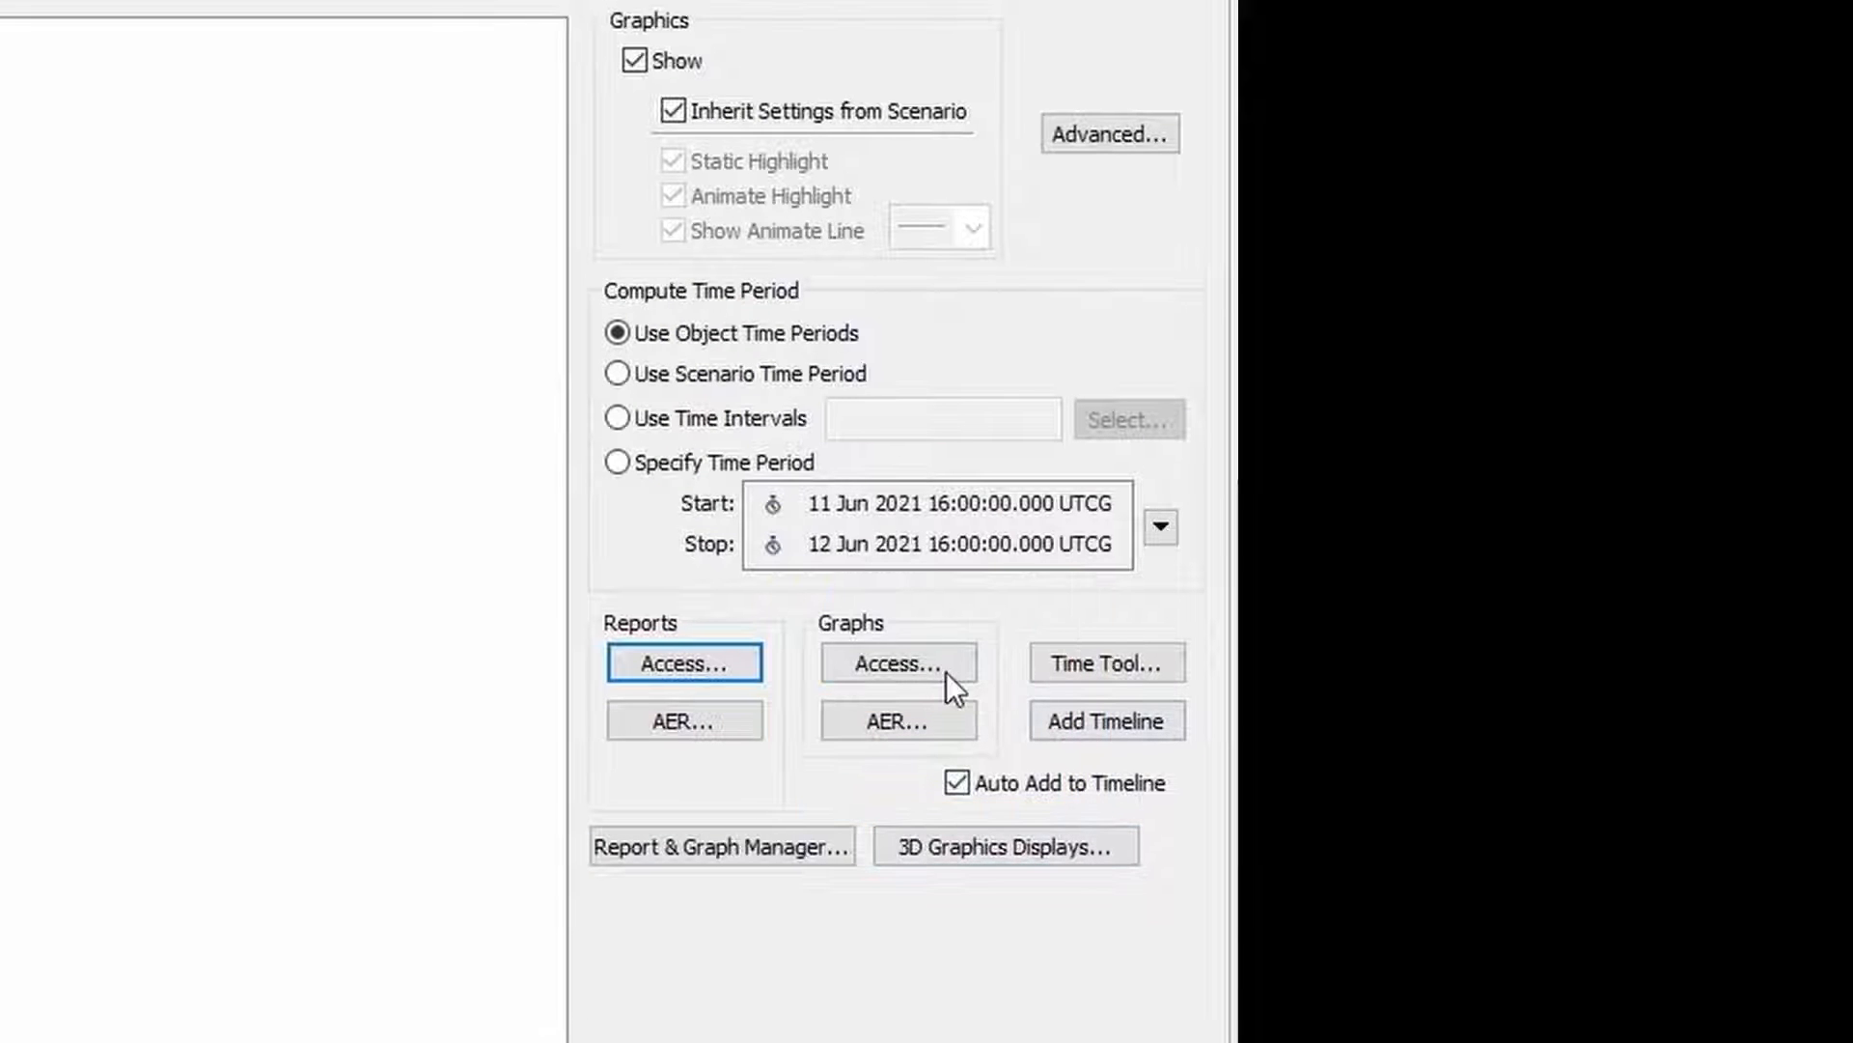
# Generate the Access graph for all four satellites and inspect KSU-CUBESAT_47954's first access interval up close before closing the graph
pyautogui.click(711, 568)
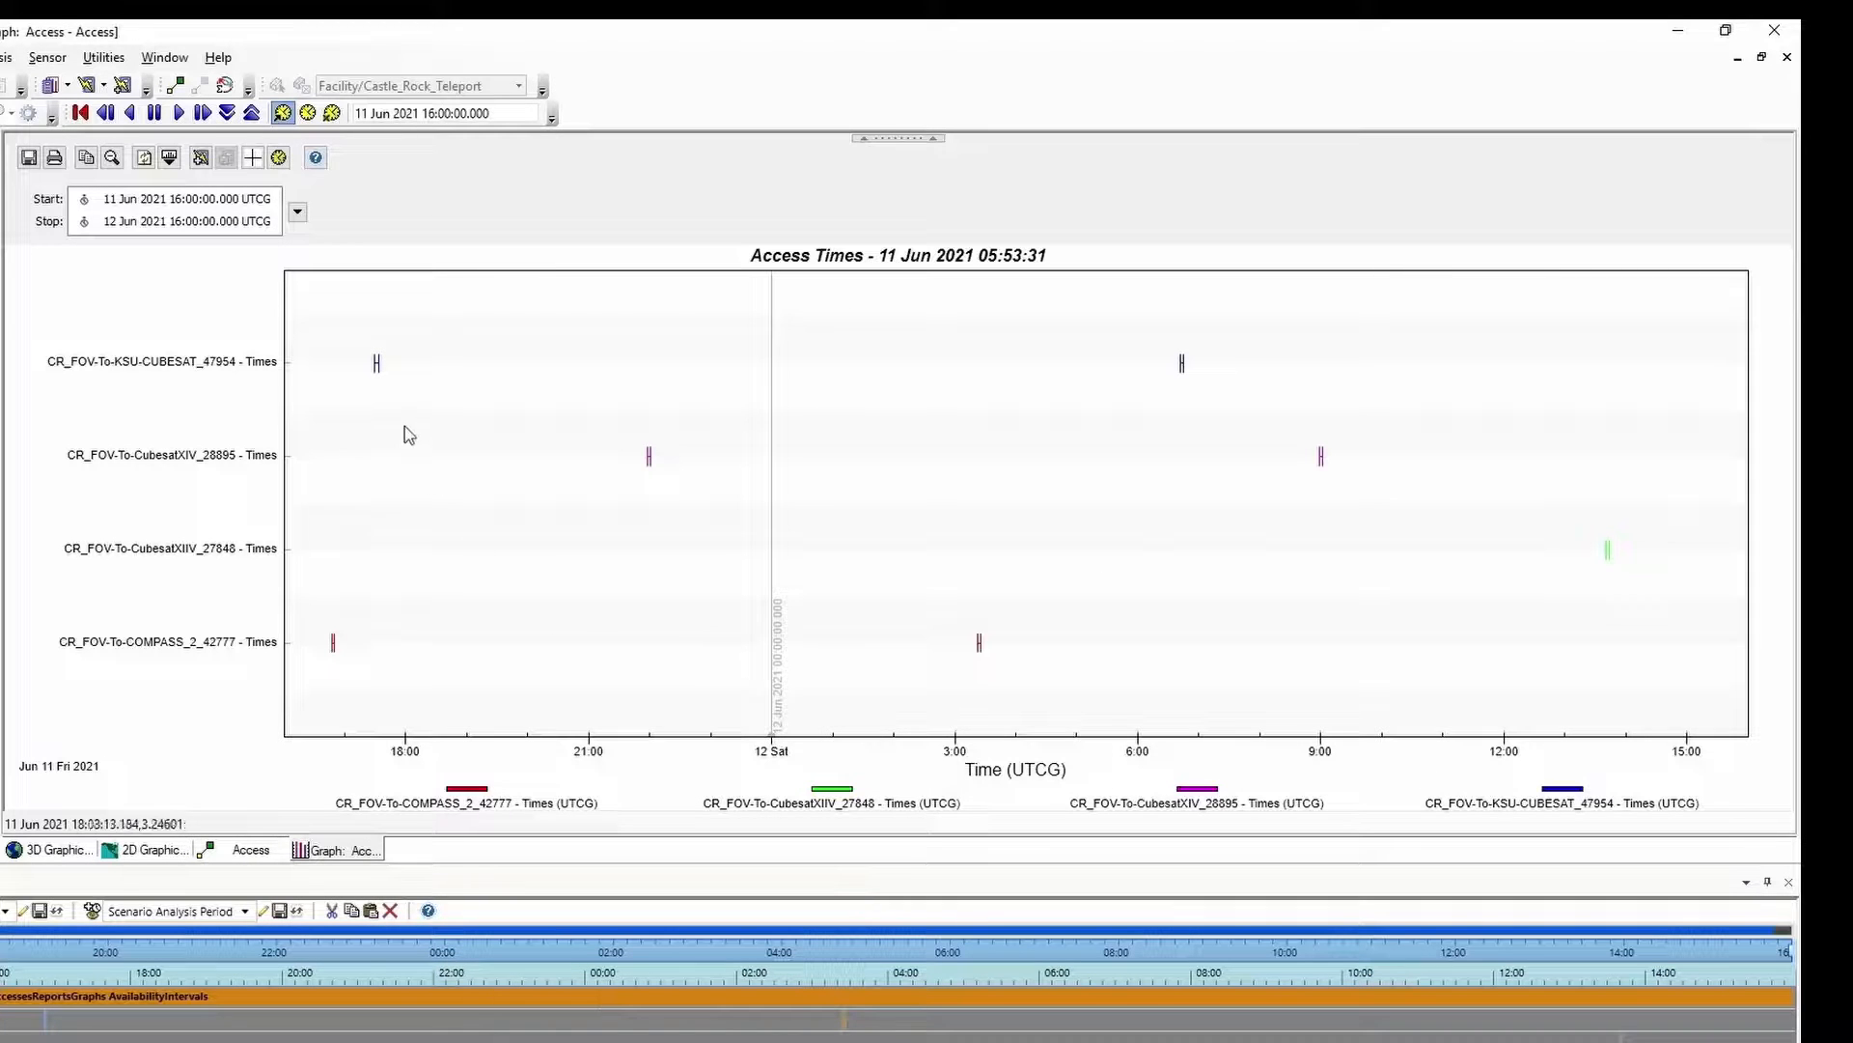
pyautogui.moveTo(383, 373)
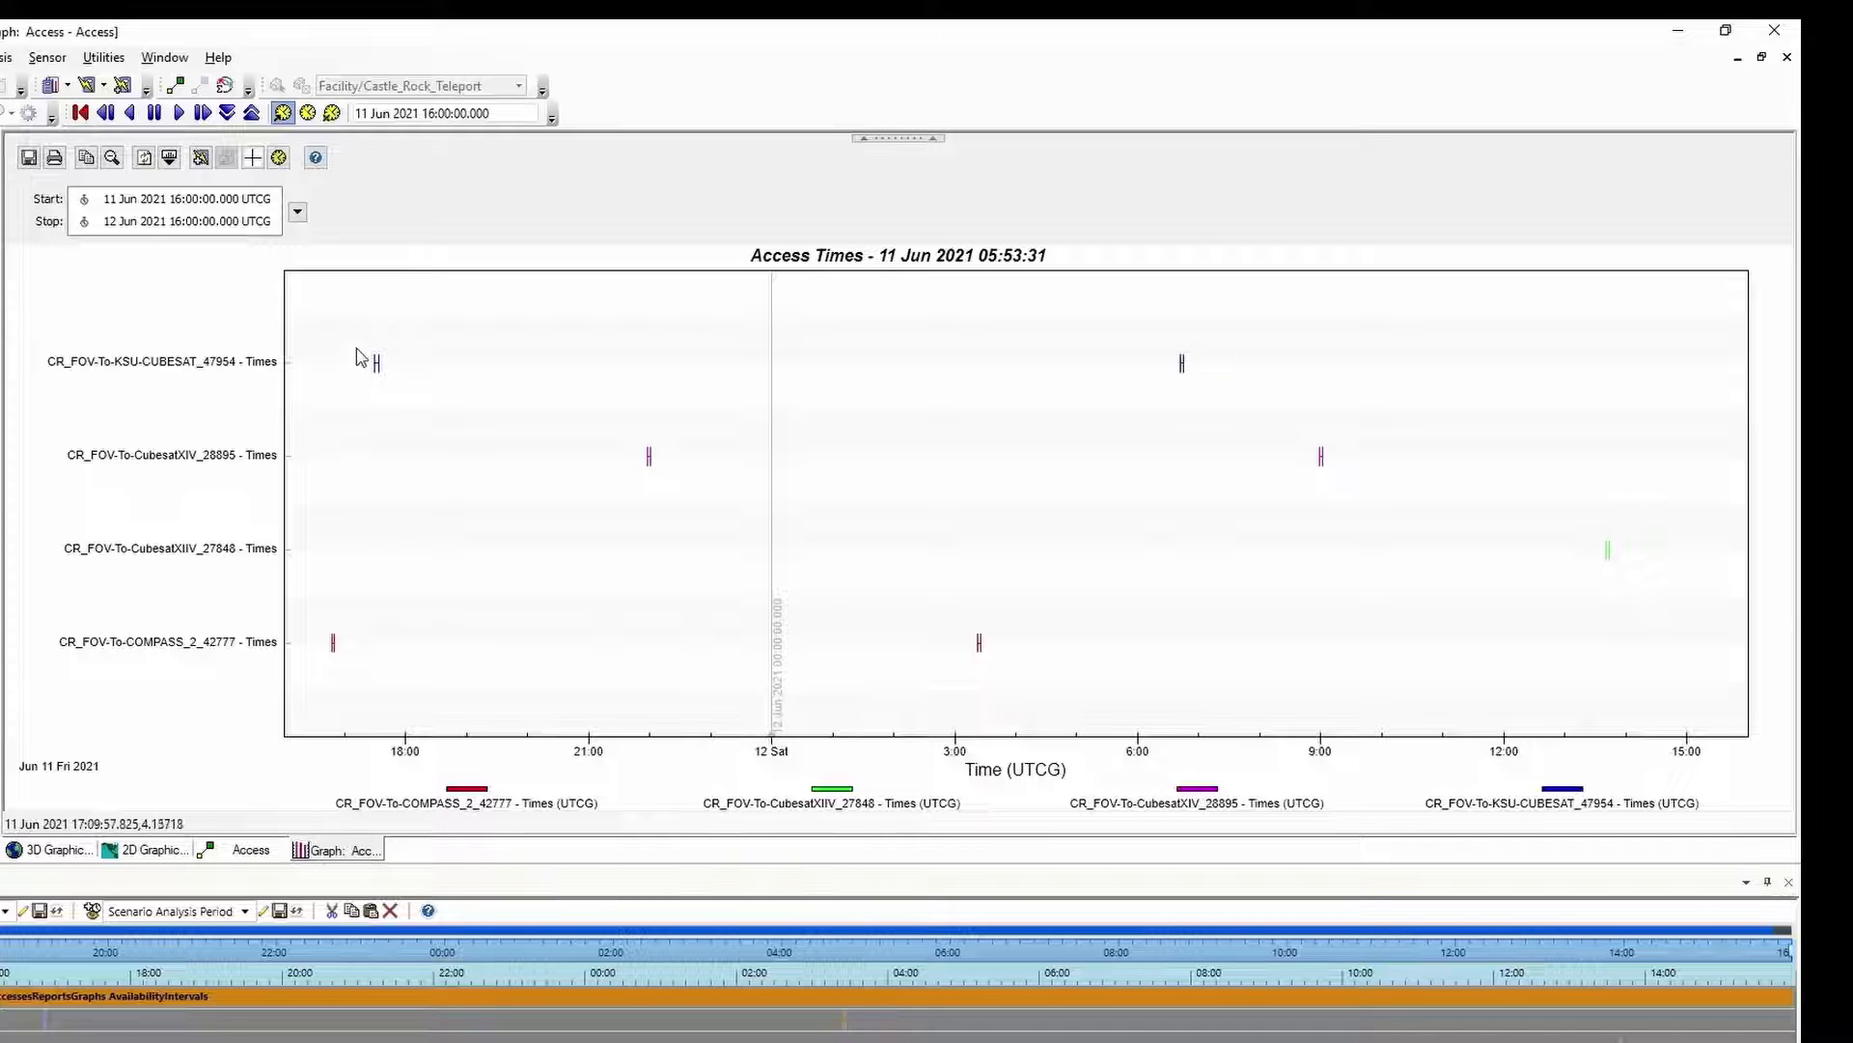
pyautogui.moveTo(358, 343); pyautogui.dragTo(392, 387)
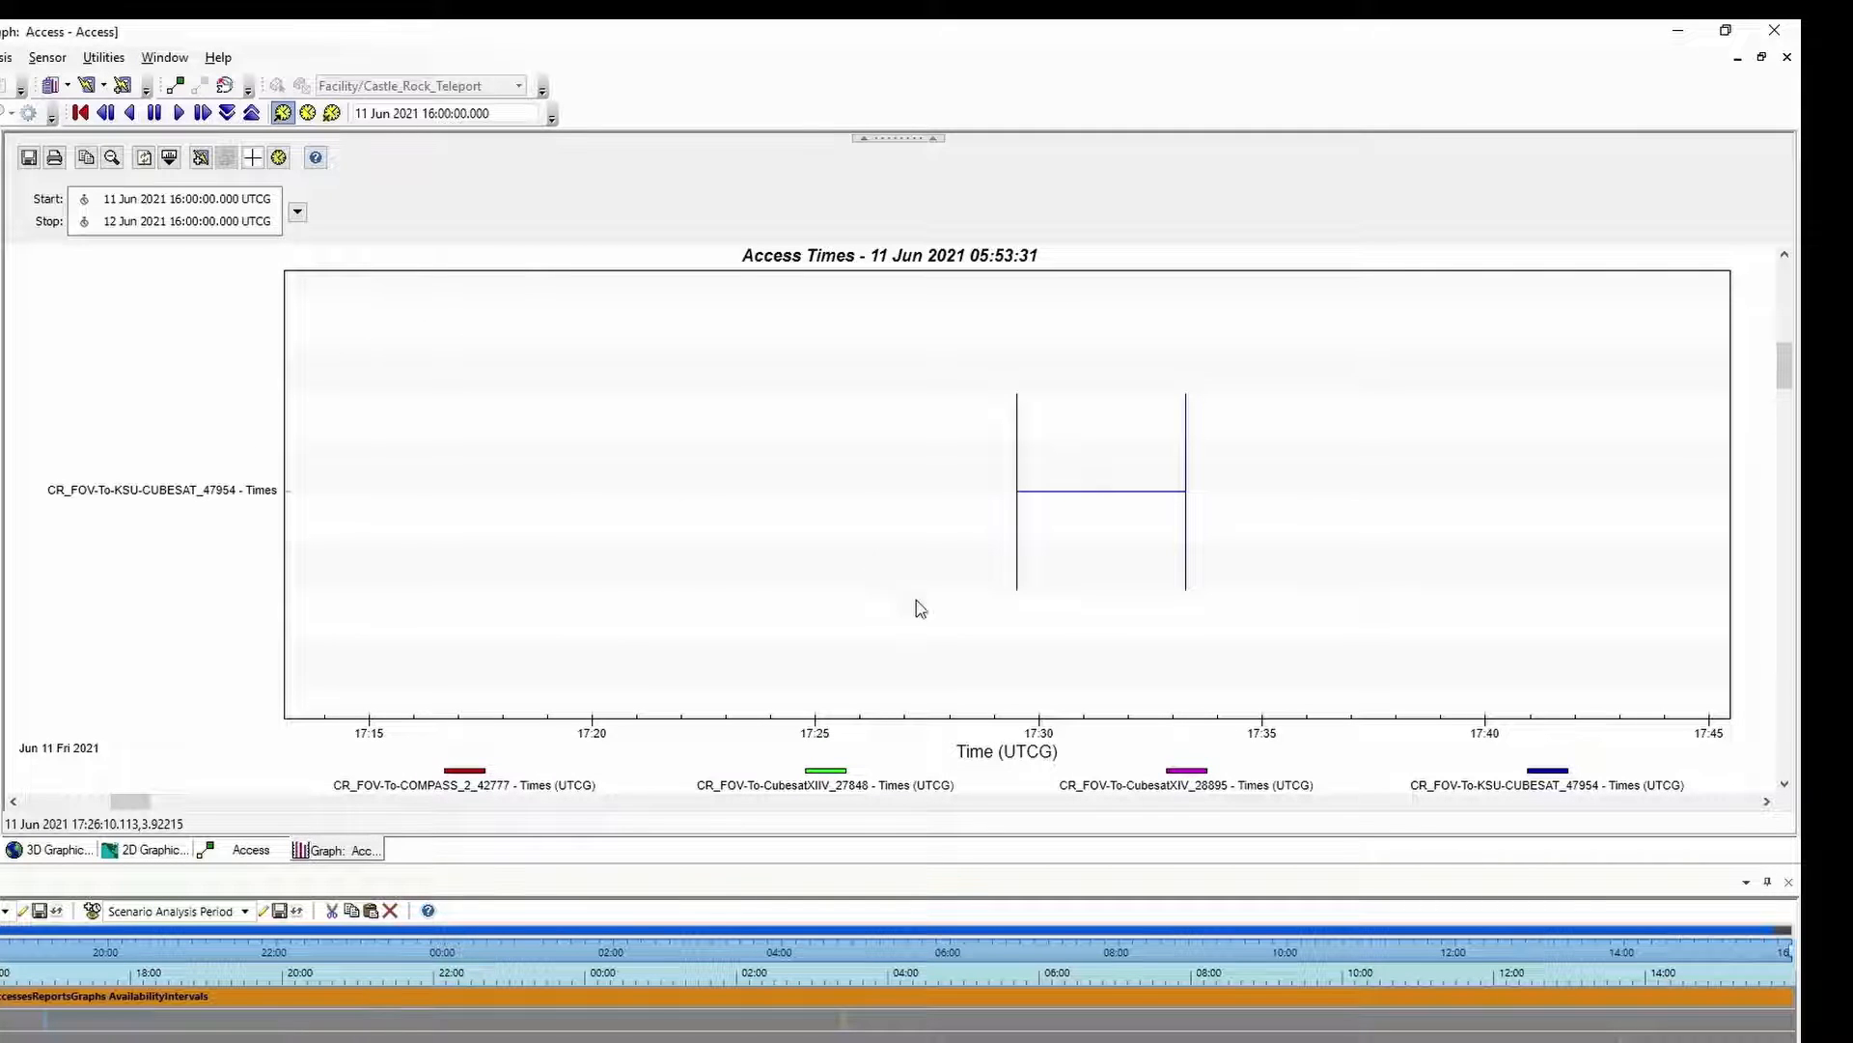
pyautogui.moveTo(1019, 497)
pyautogui.moveTo(1187, 500)
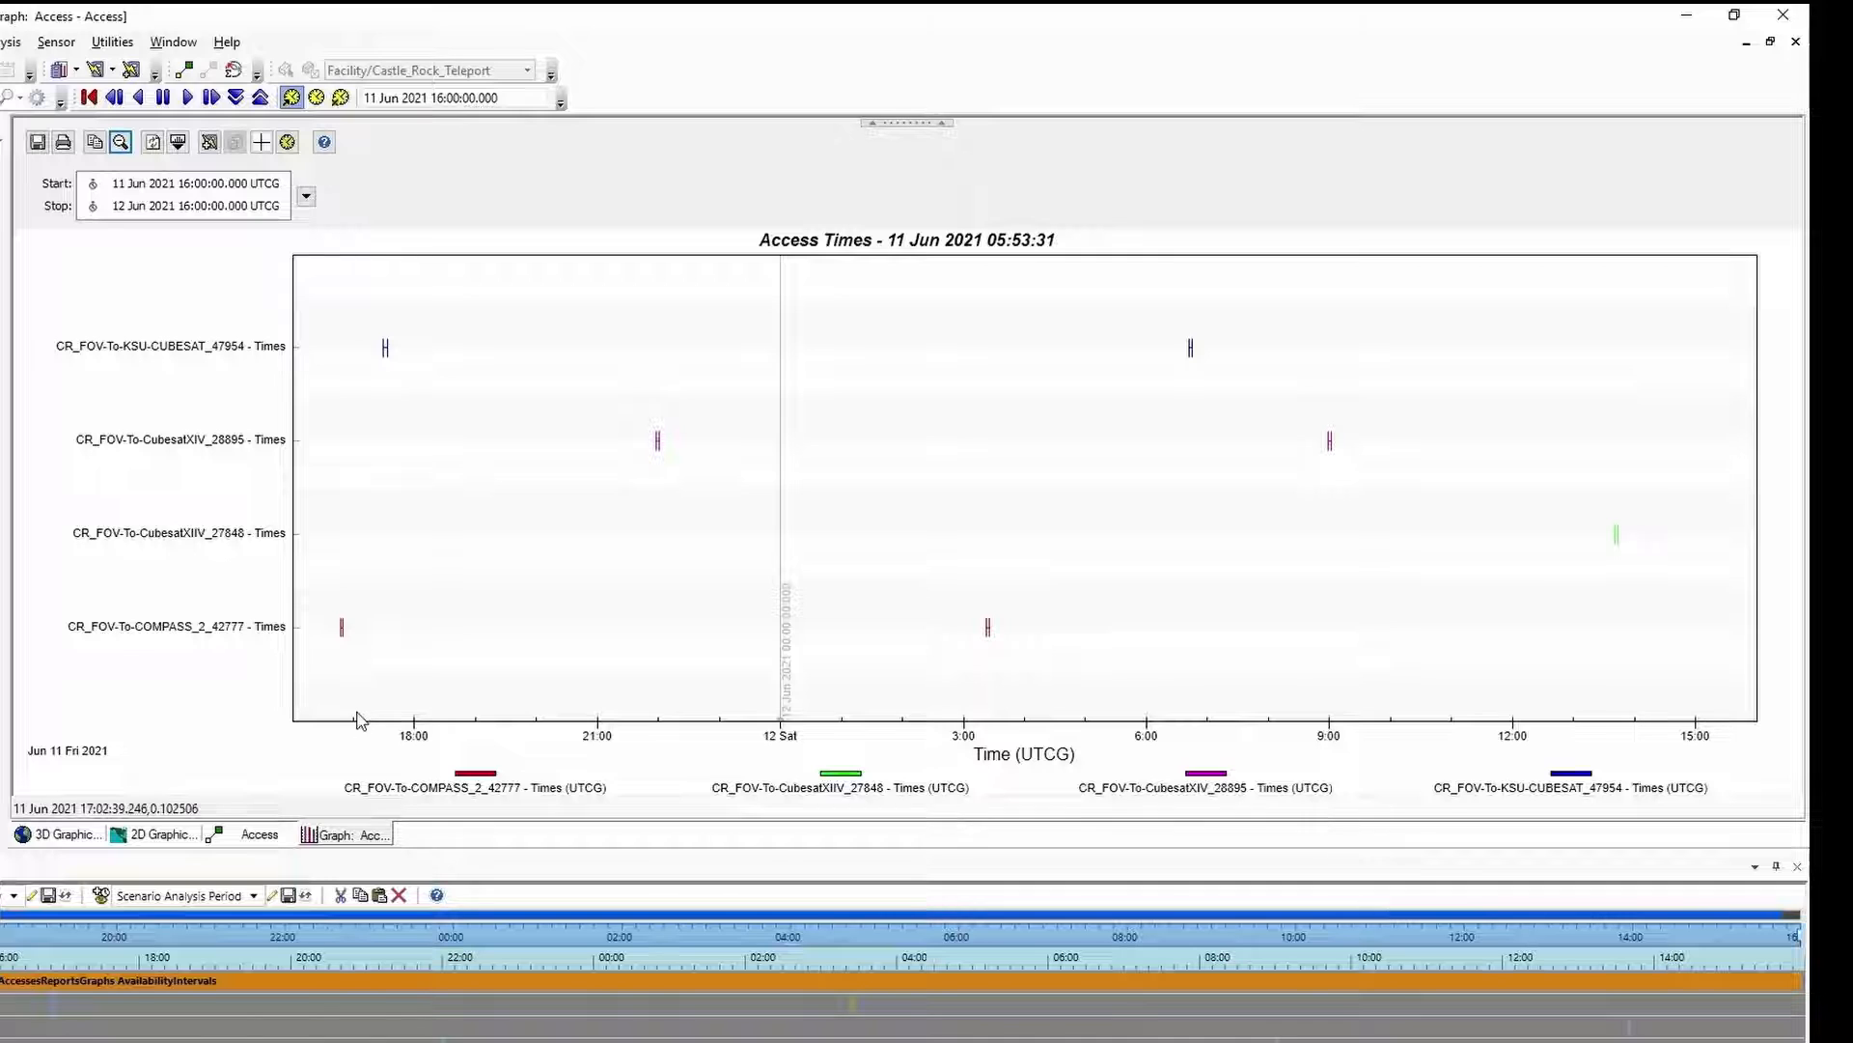
pyautogui.rightClick(343, 840)
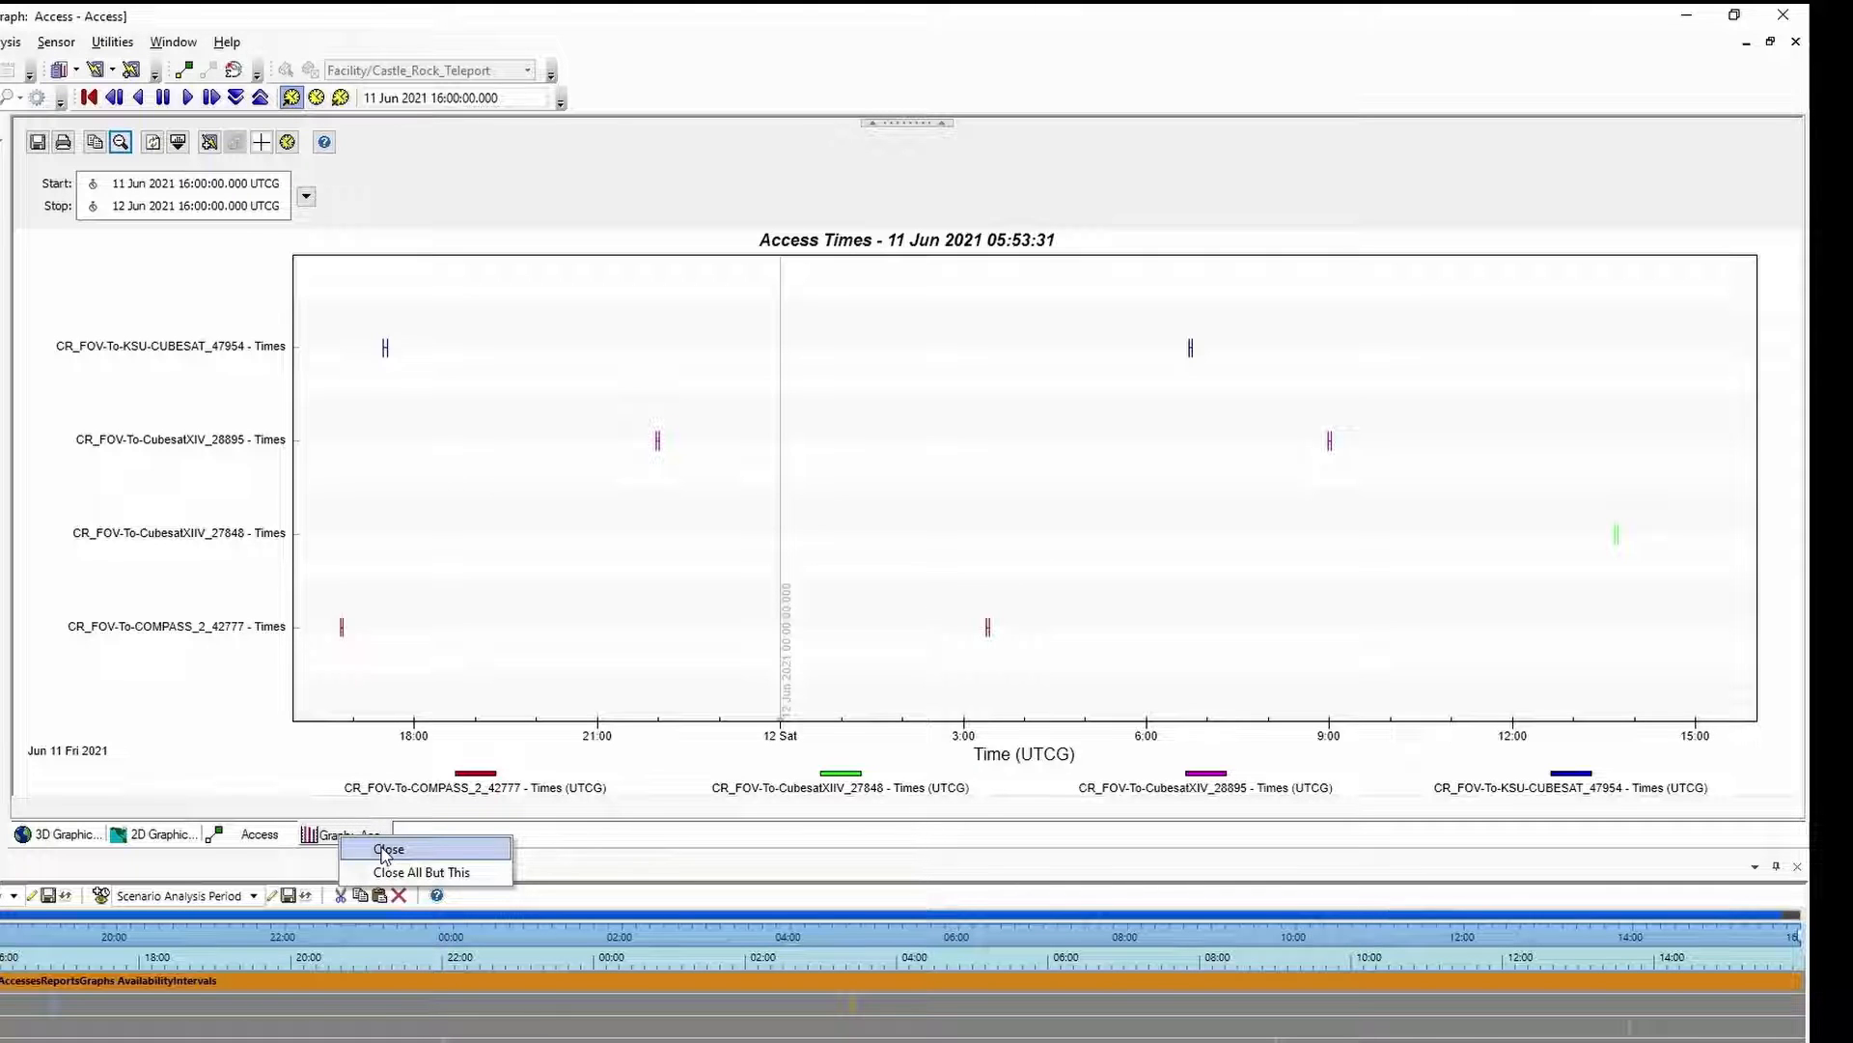
pyautogui.click(386, 850)
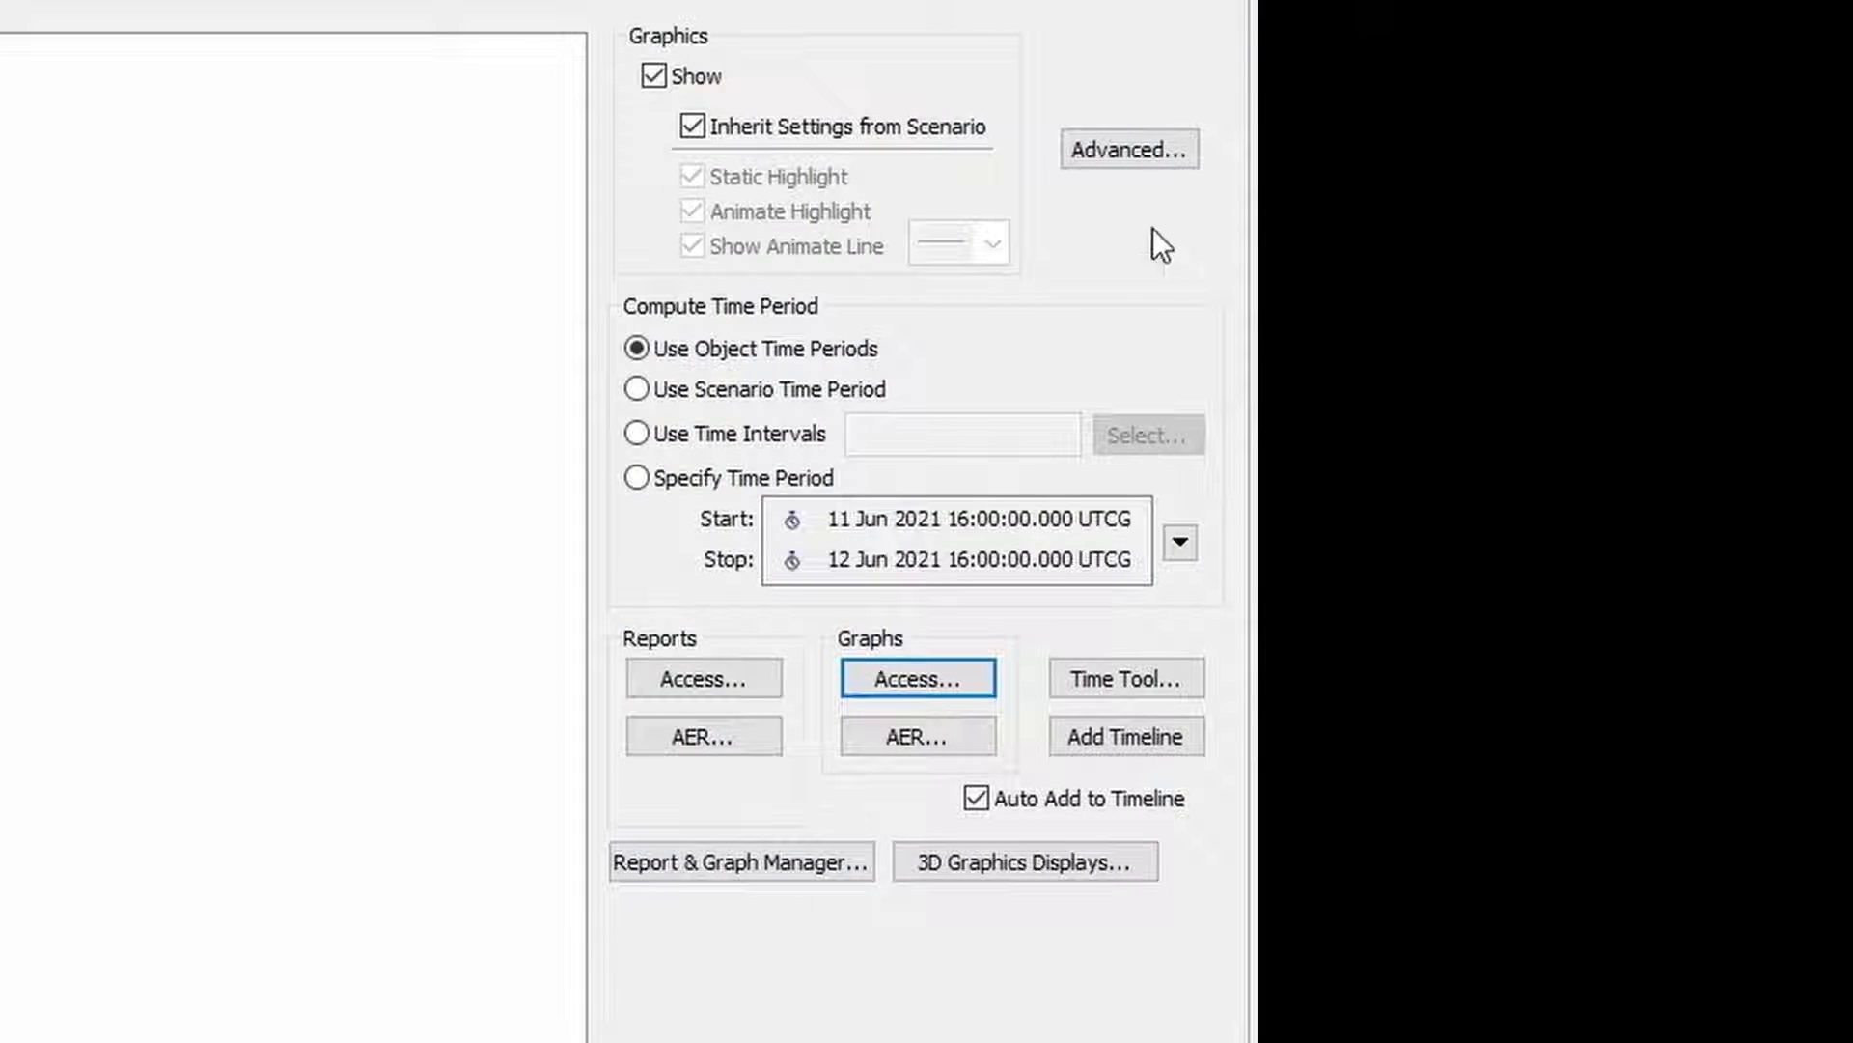
# Generate the AER report for all four satellites and review COMPASS_2_42777's first azimuth, elevation and range entries before closing the report
pyautogui.click(707, 736)
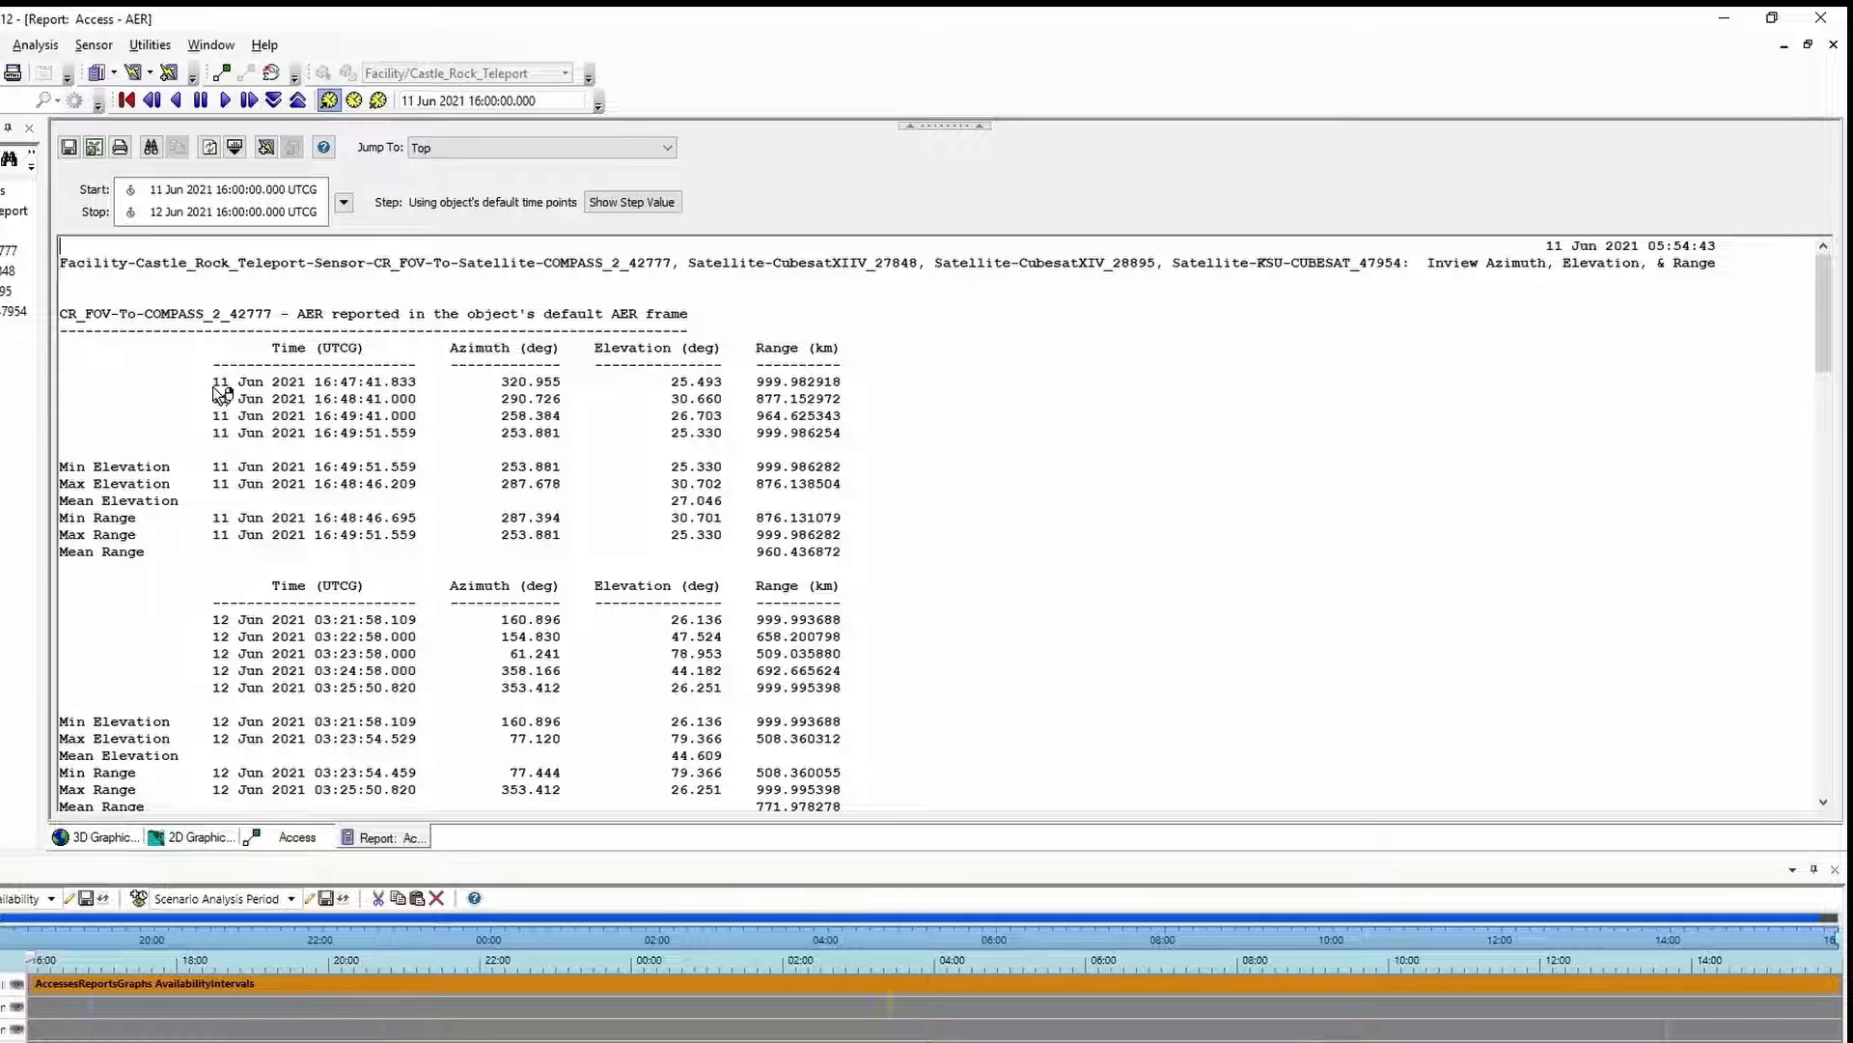
pyautogui.moveTo(214, 386); pyautogui.dragTo(563, 384)
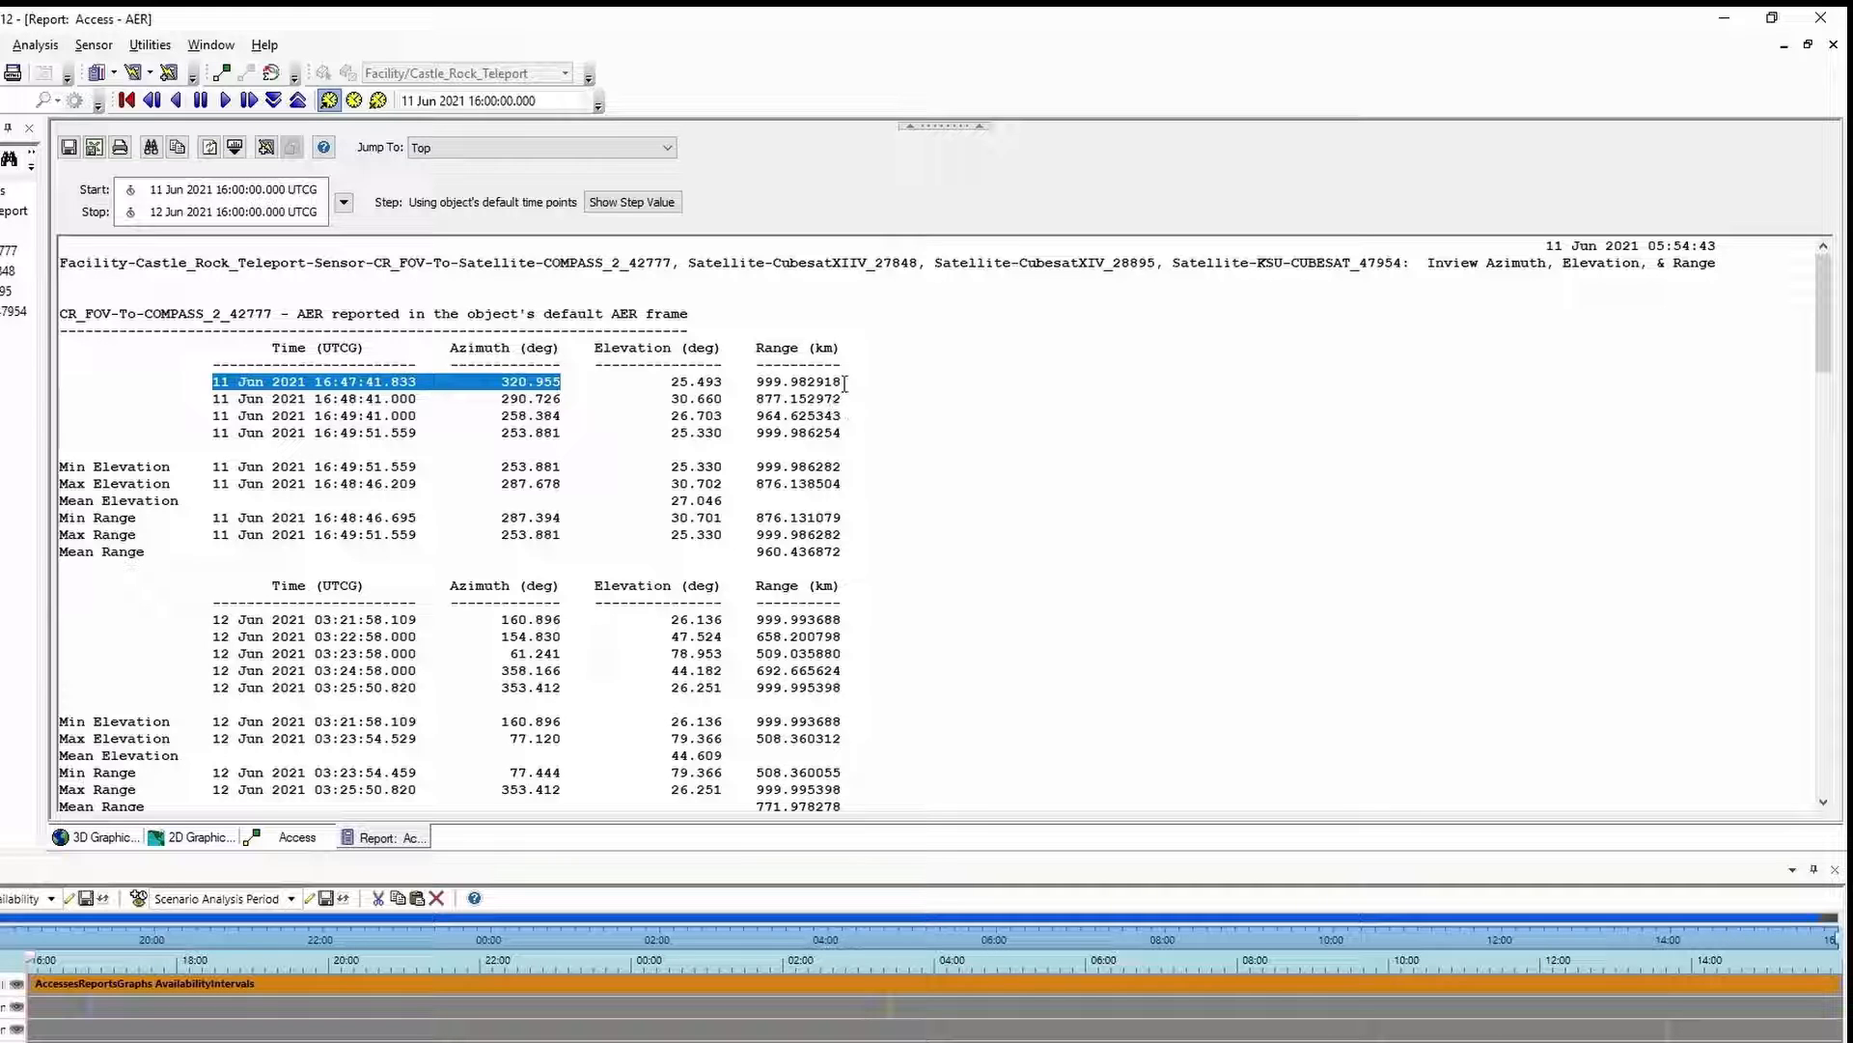
pyautogui.moveTo(842, 381); pyautogui.dragTo(761, 379)
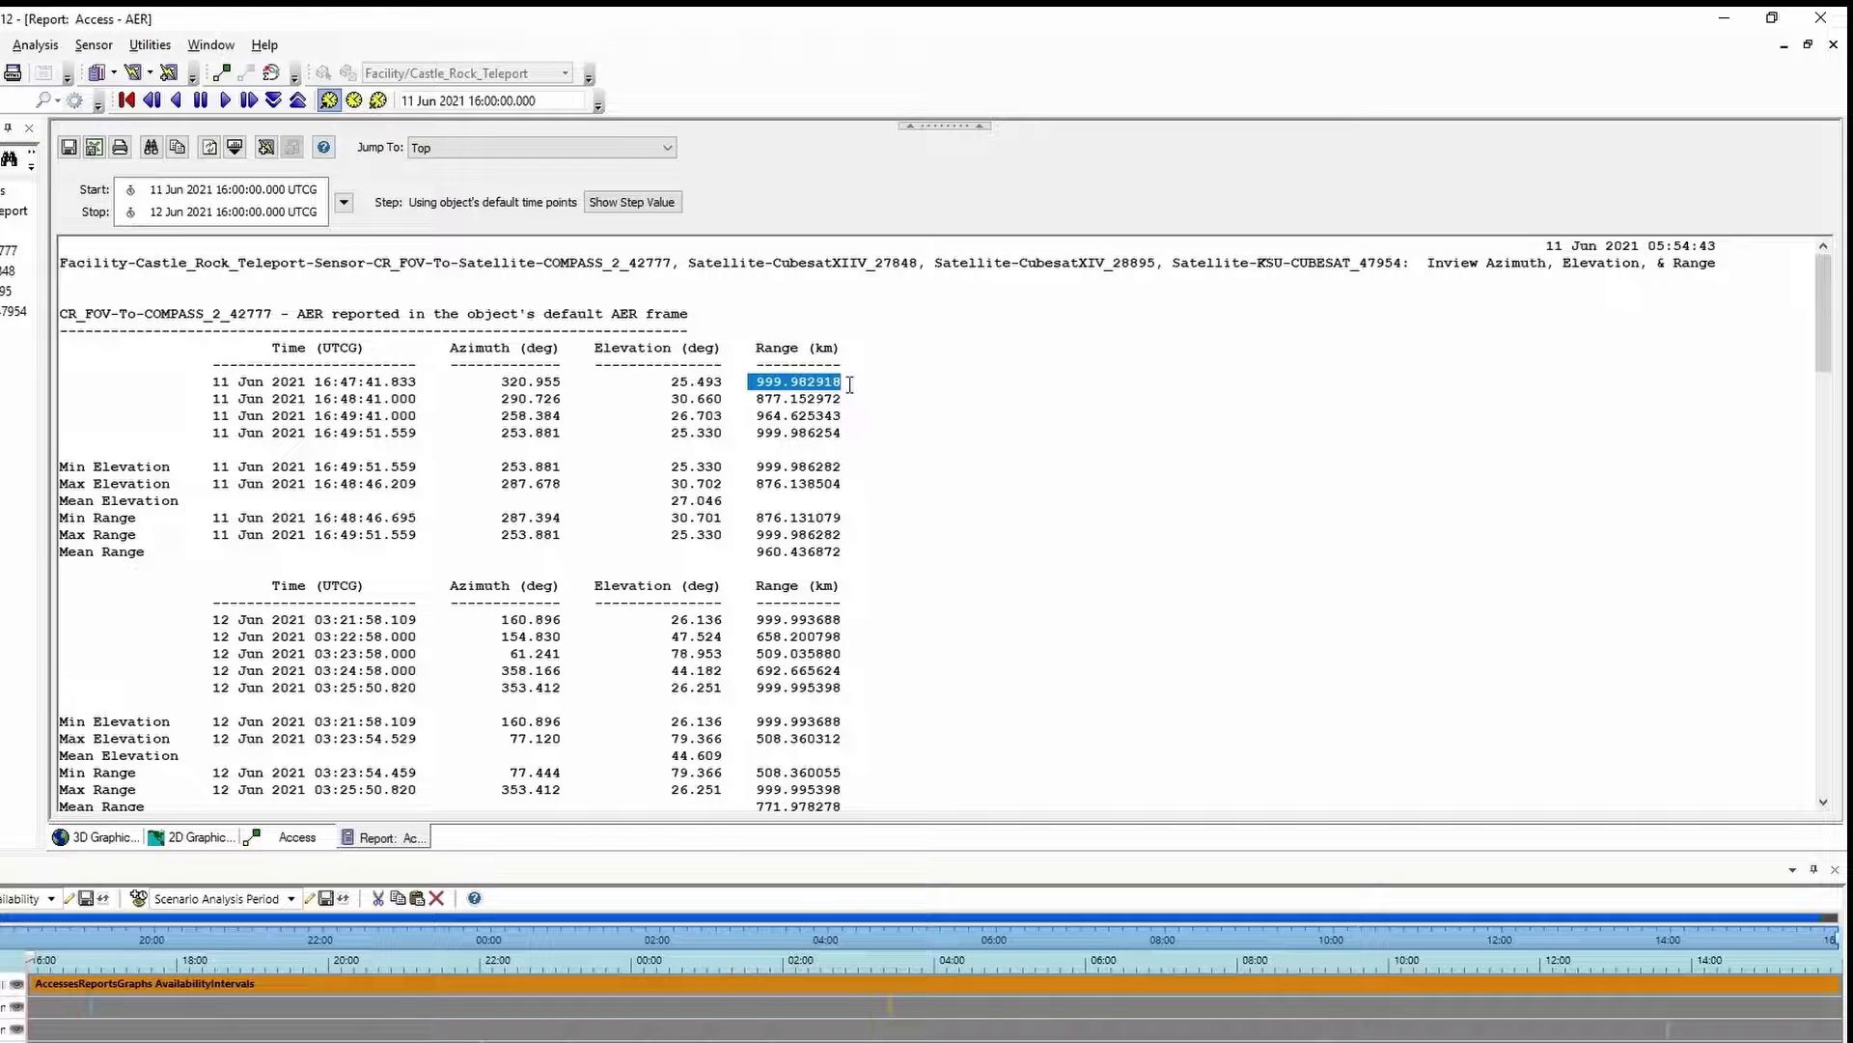
pyautogui.moveTo(849, 383); pyautogui.dragTo(757, 381)
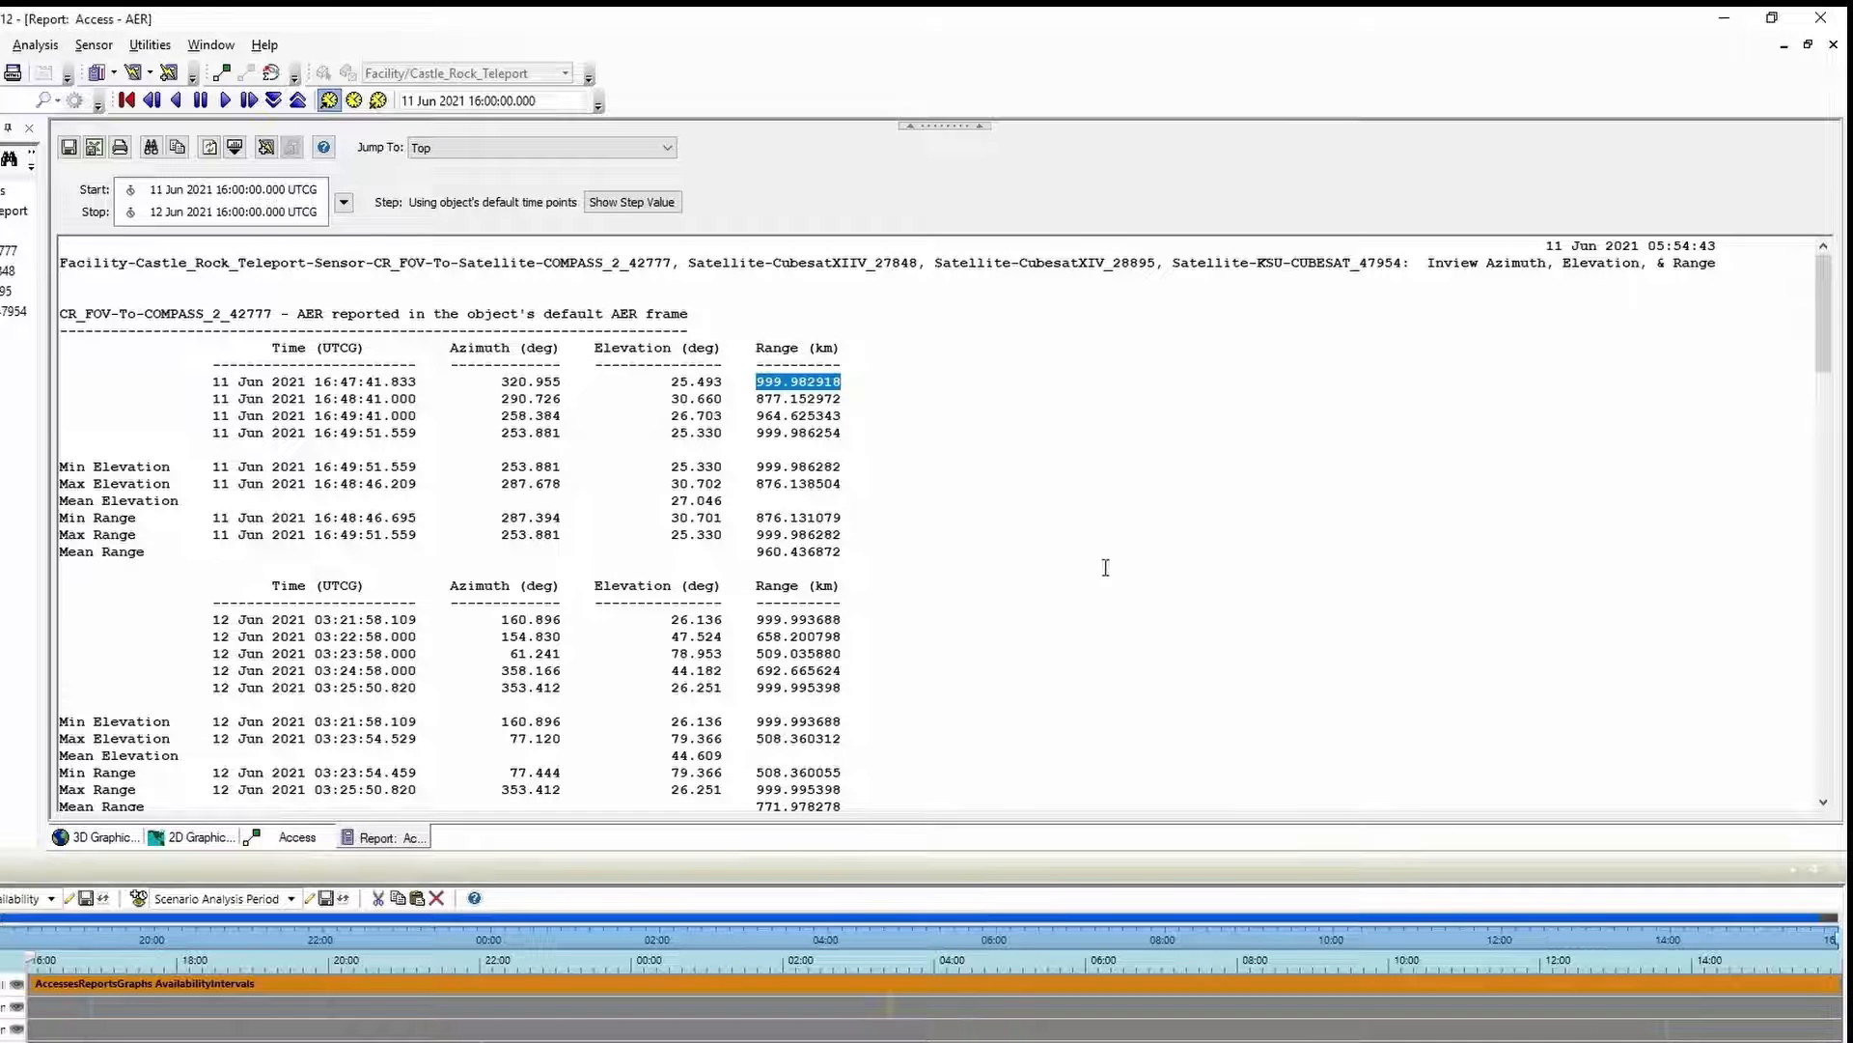
pyautogui.rightClick(415, 842)
pyautogui.click(459, 853)
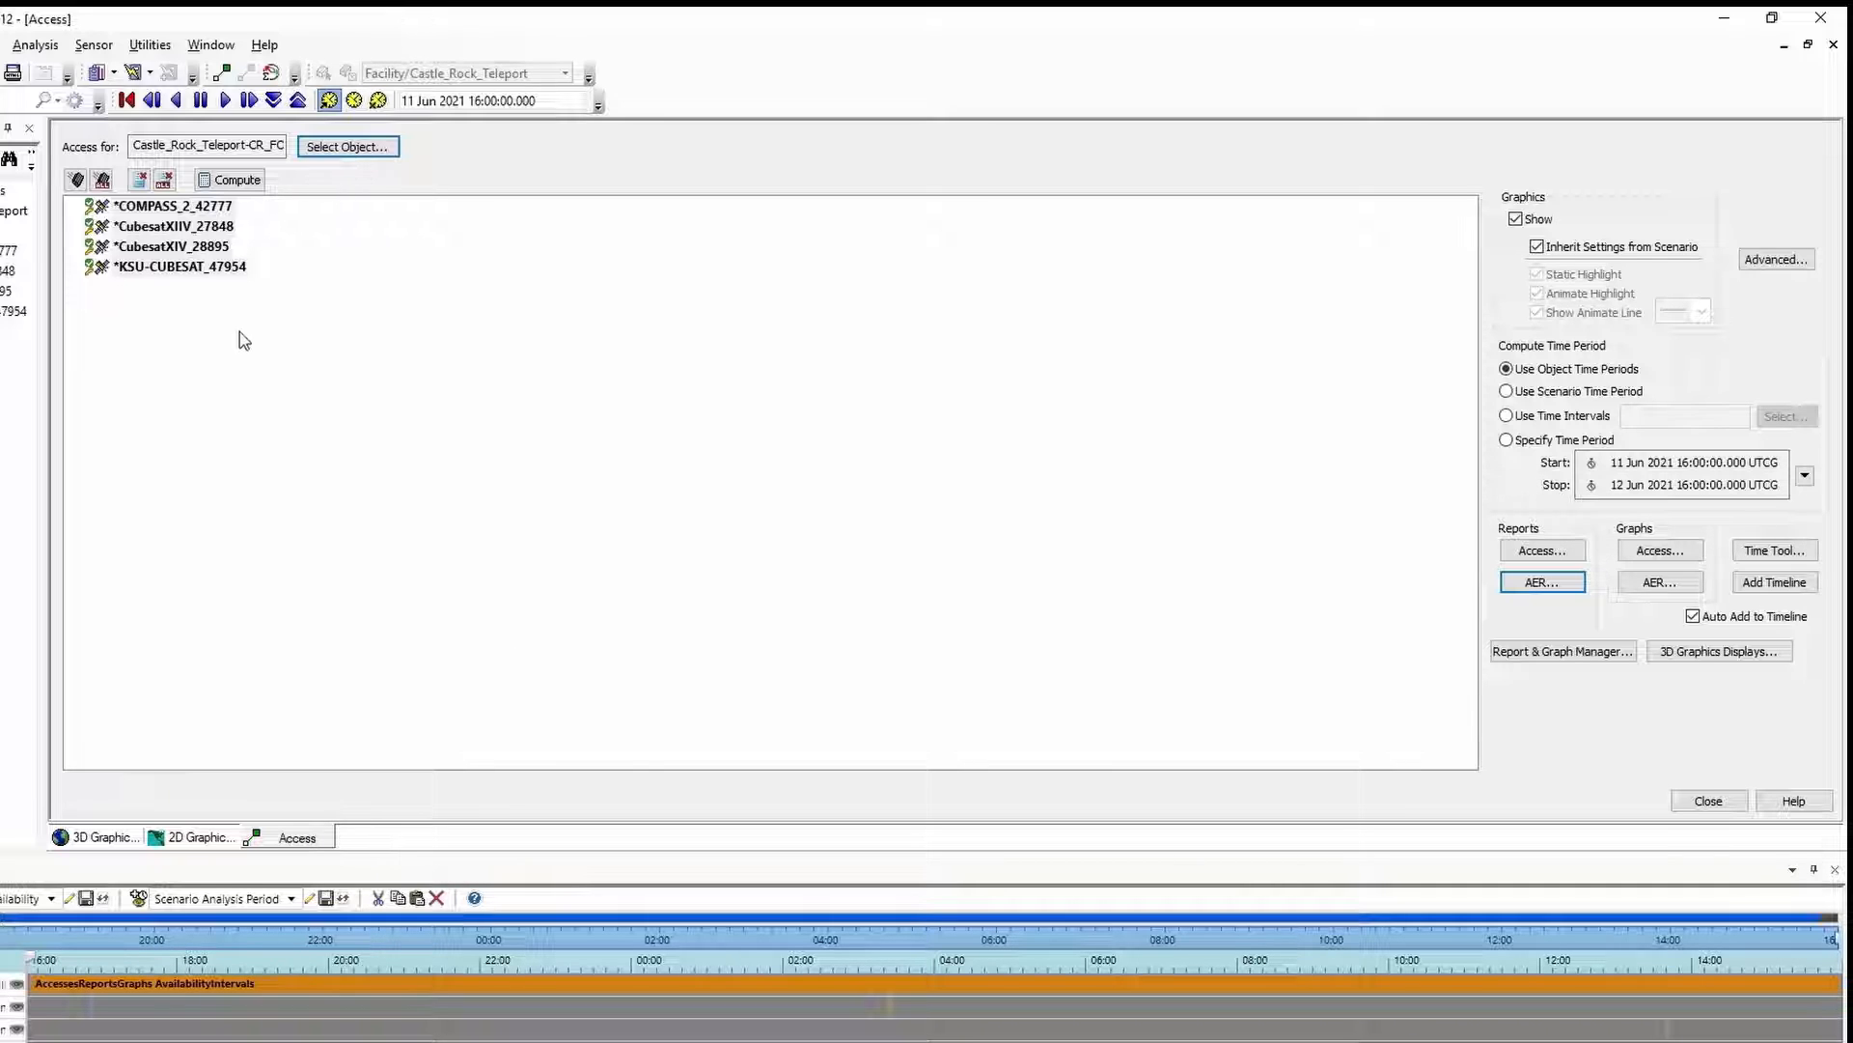
# Generate an Access report from CR_FOV to COMPASS_2_42777 only
pyautogui.click(183, 213)
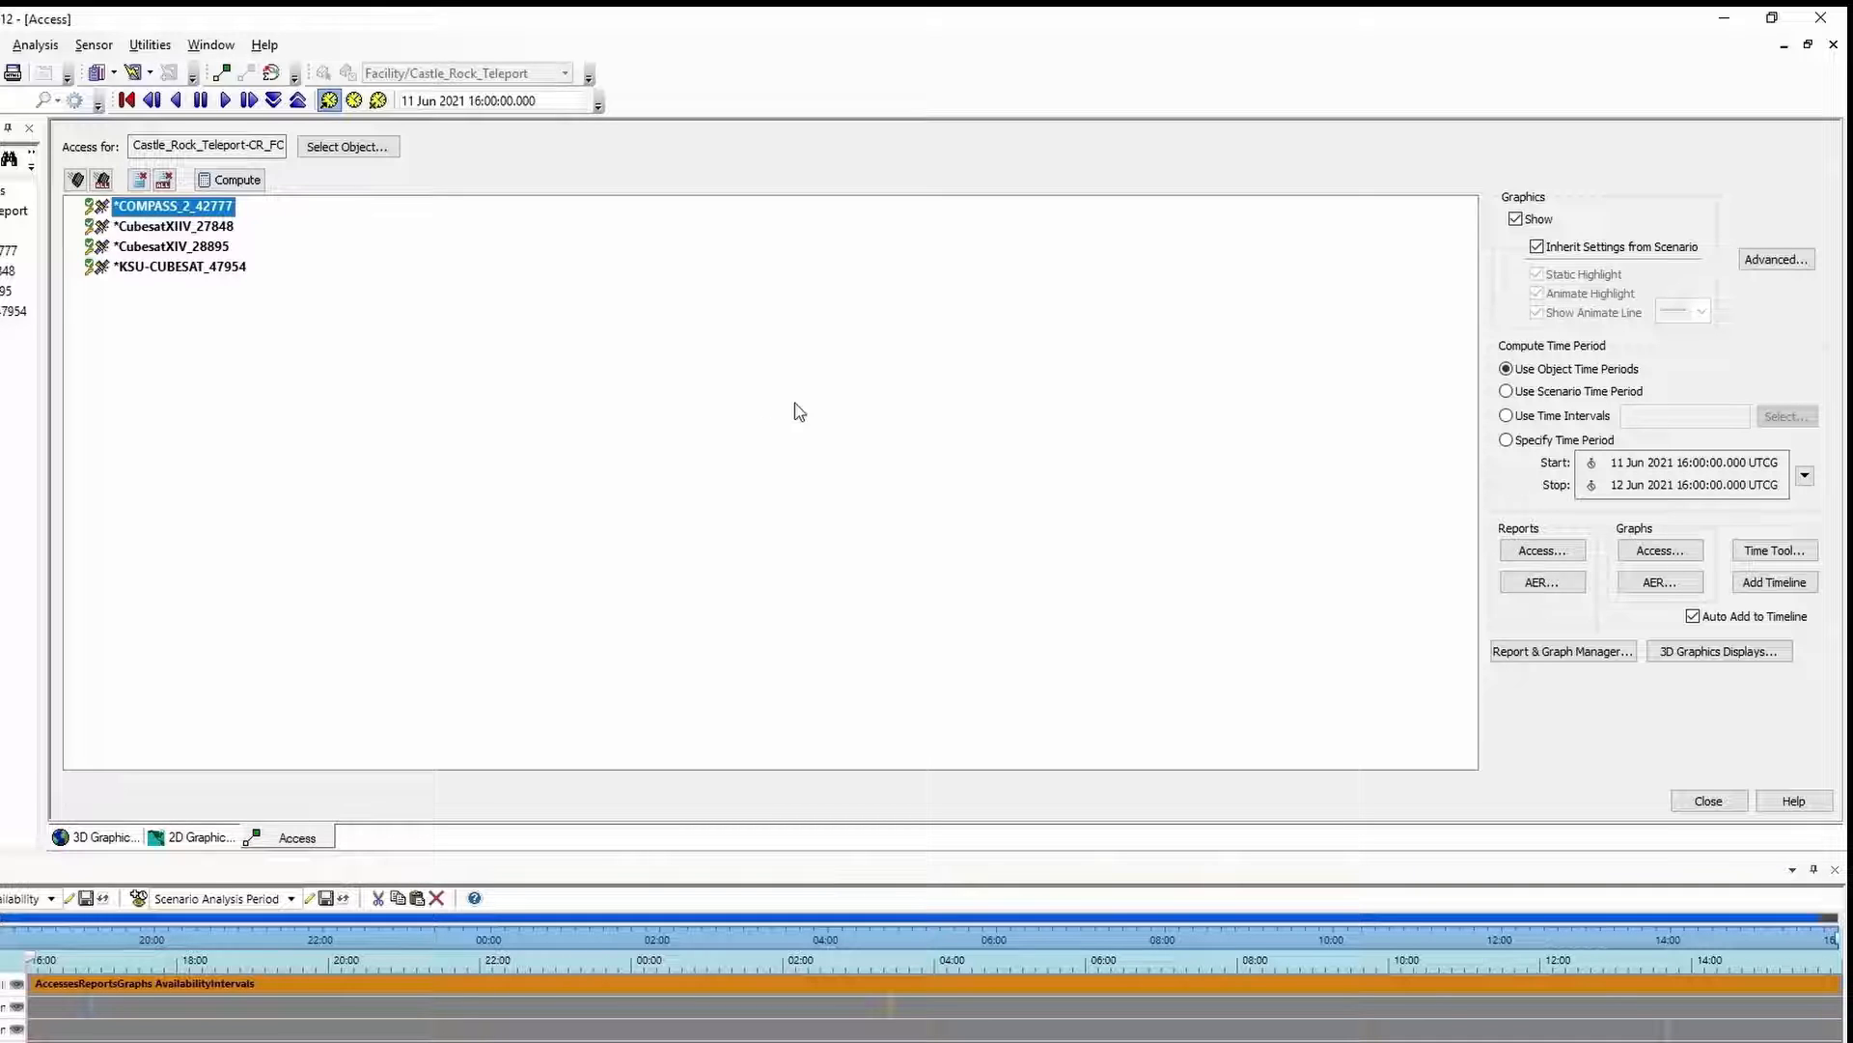
pyautogui.click(1548, 551)
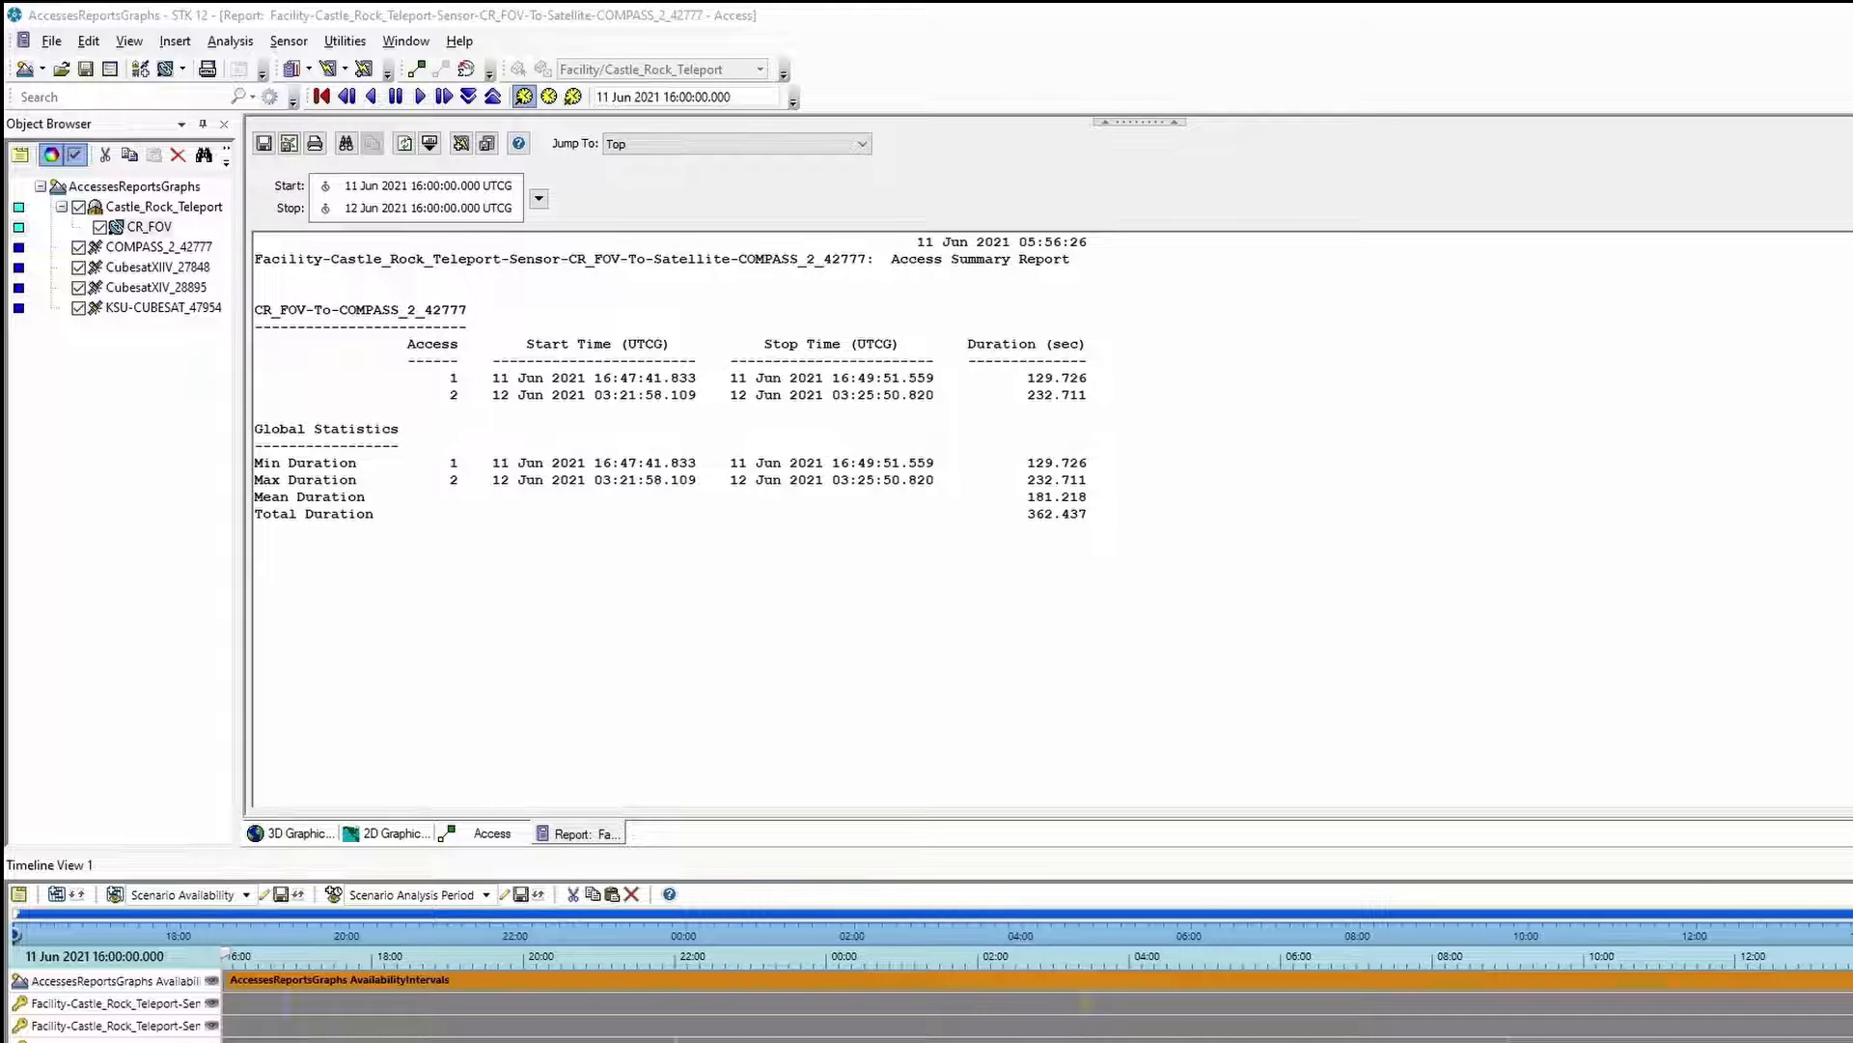
pyautogui.click(1684, 877)
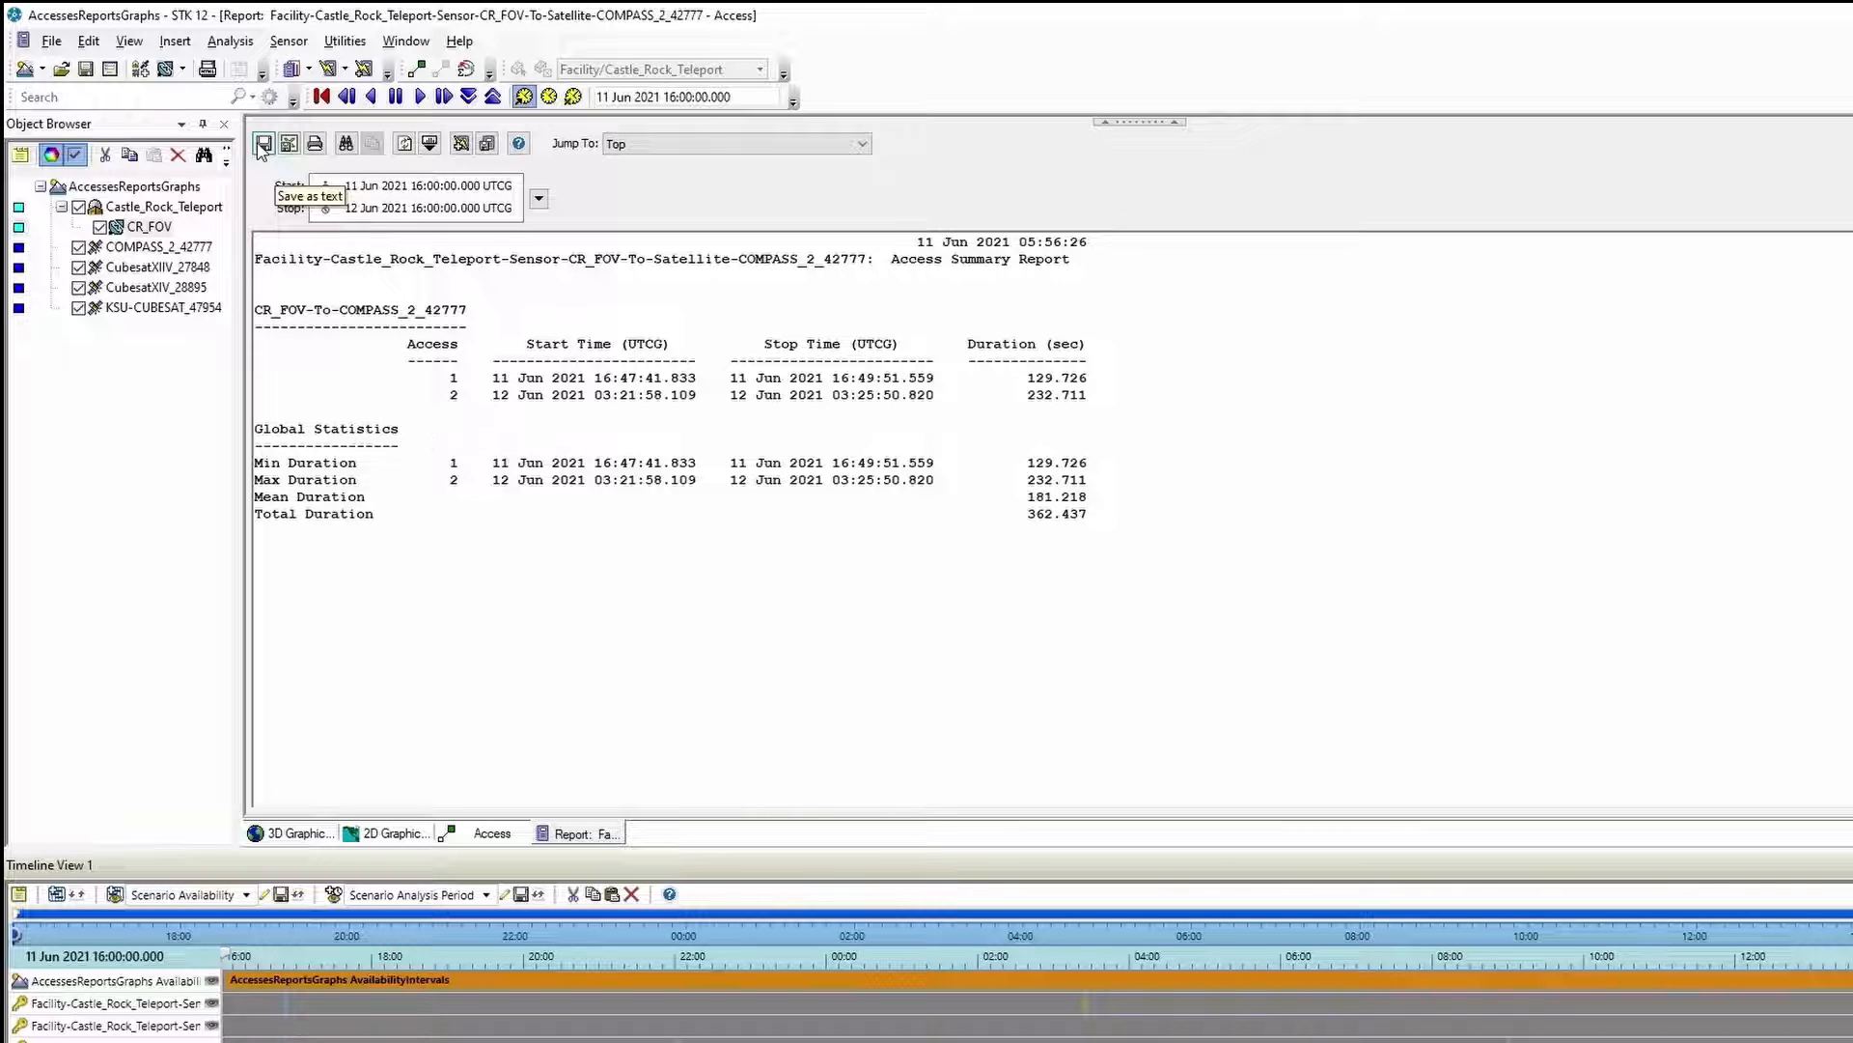
# Save the COMPASS_2_42777 access report as a .txt file in the AccessesReportsGraphs folder, keeping the default file name
pyautogui.click(262, 144)
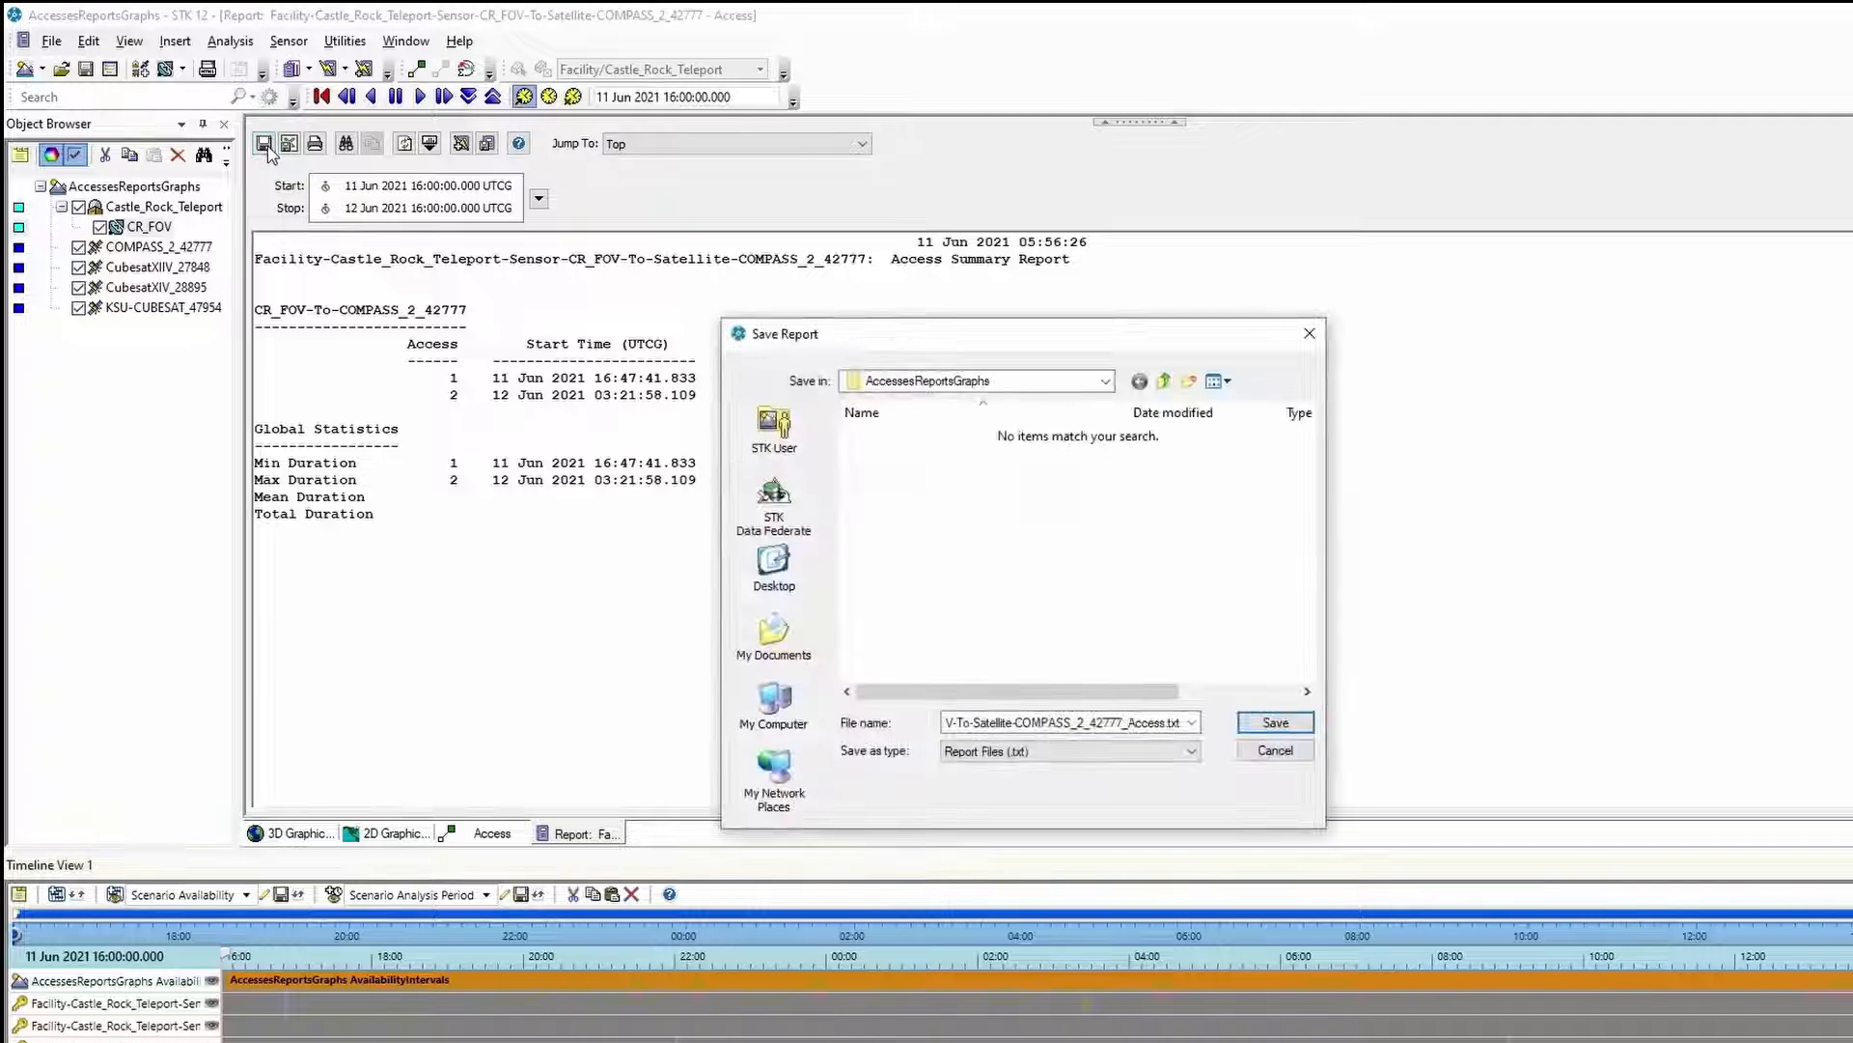
pyautogui.moveTo(819, 340); pyautogui.dragTo(732, 144)
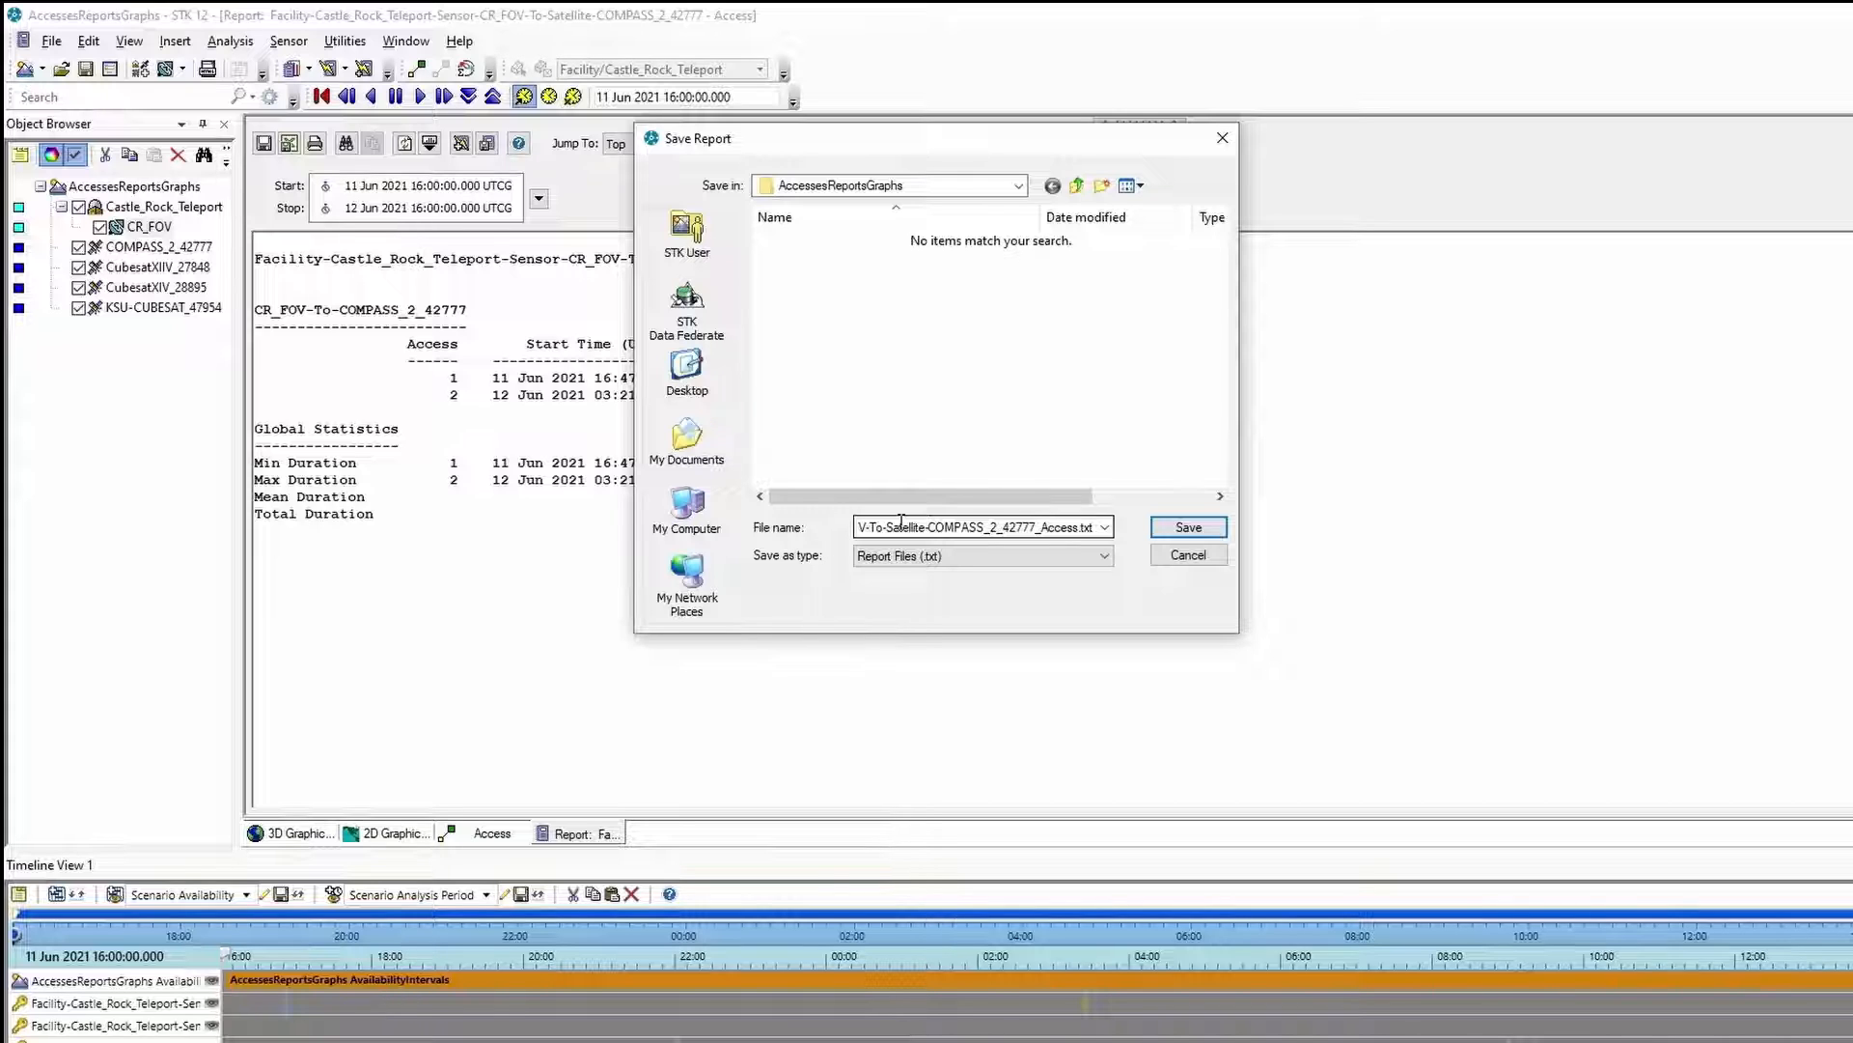
pyautogui.click(1190, 528)
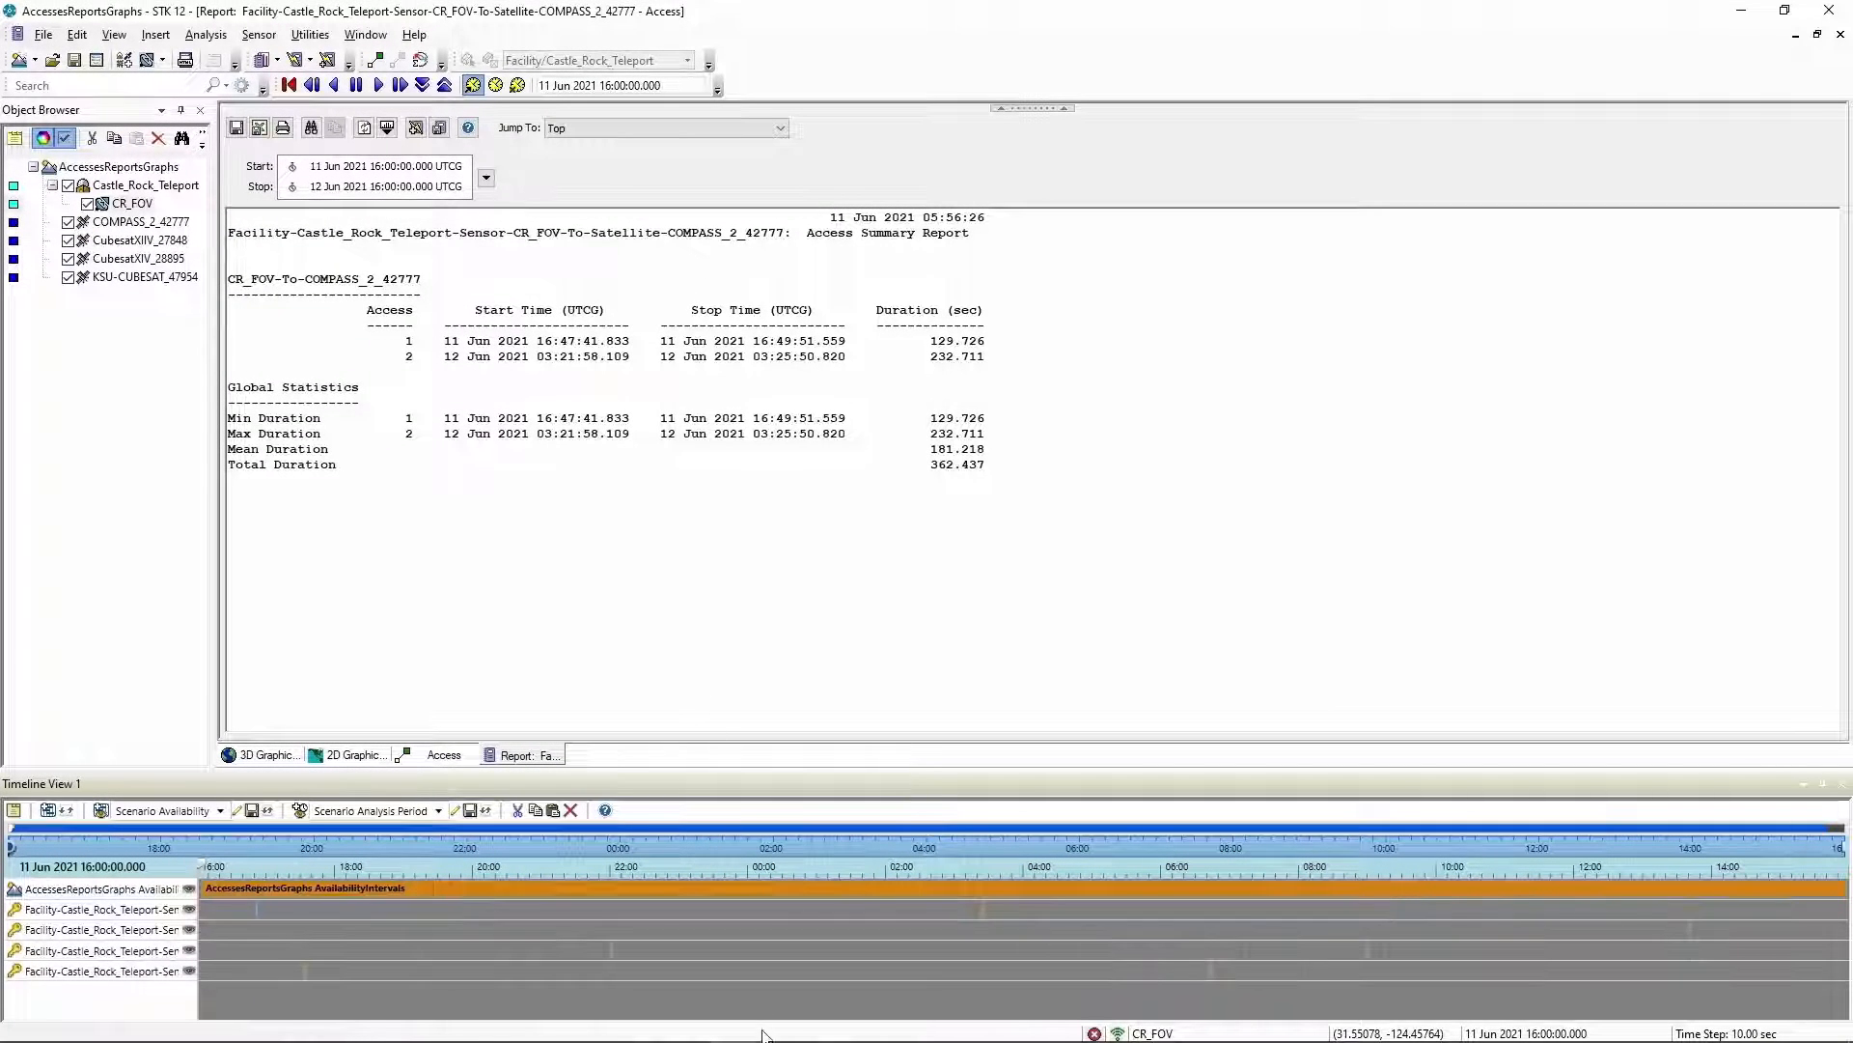
# In File Explorer, open the saved access report text file from Documents > STK 12 > AccessesReportsGraphs, review it, and return to STK
pyautogui.moveTo(709, 1037)
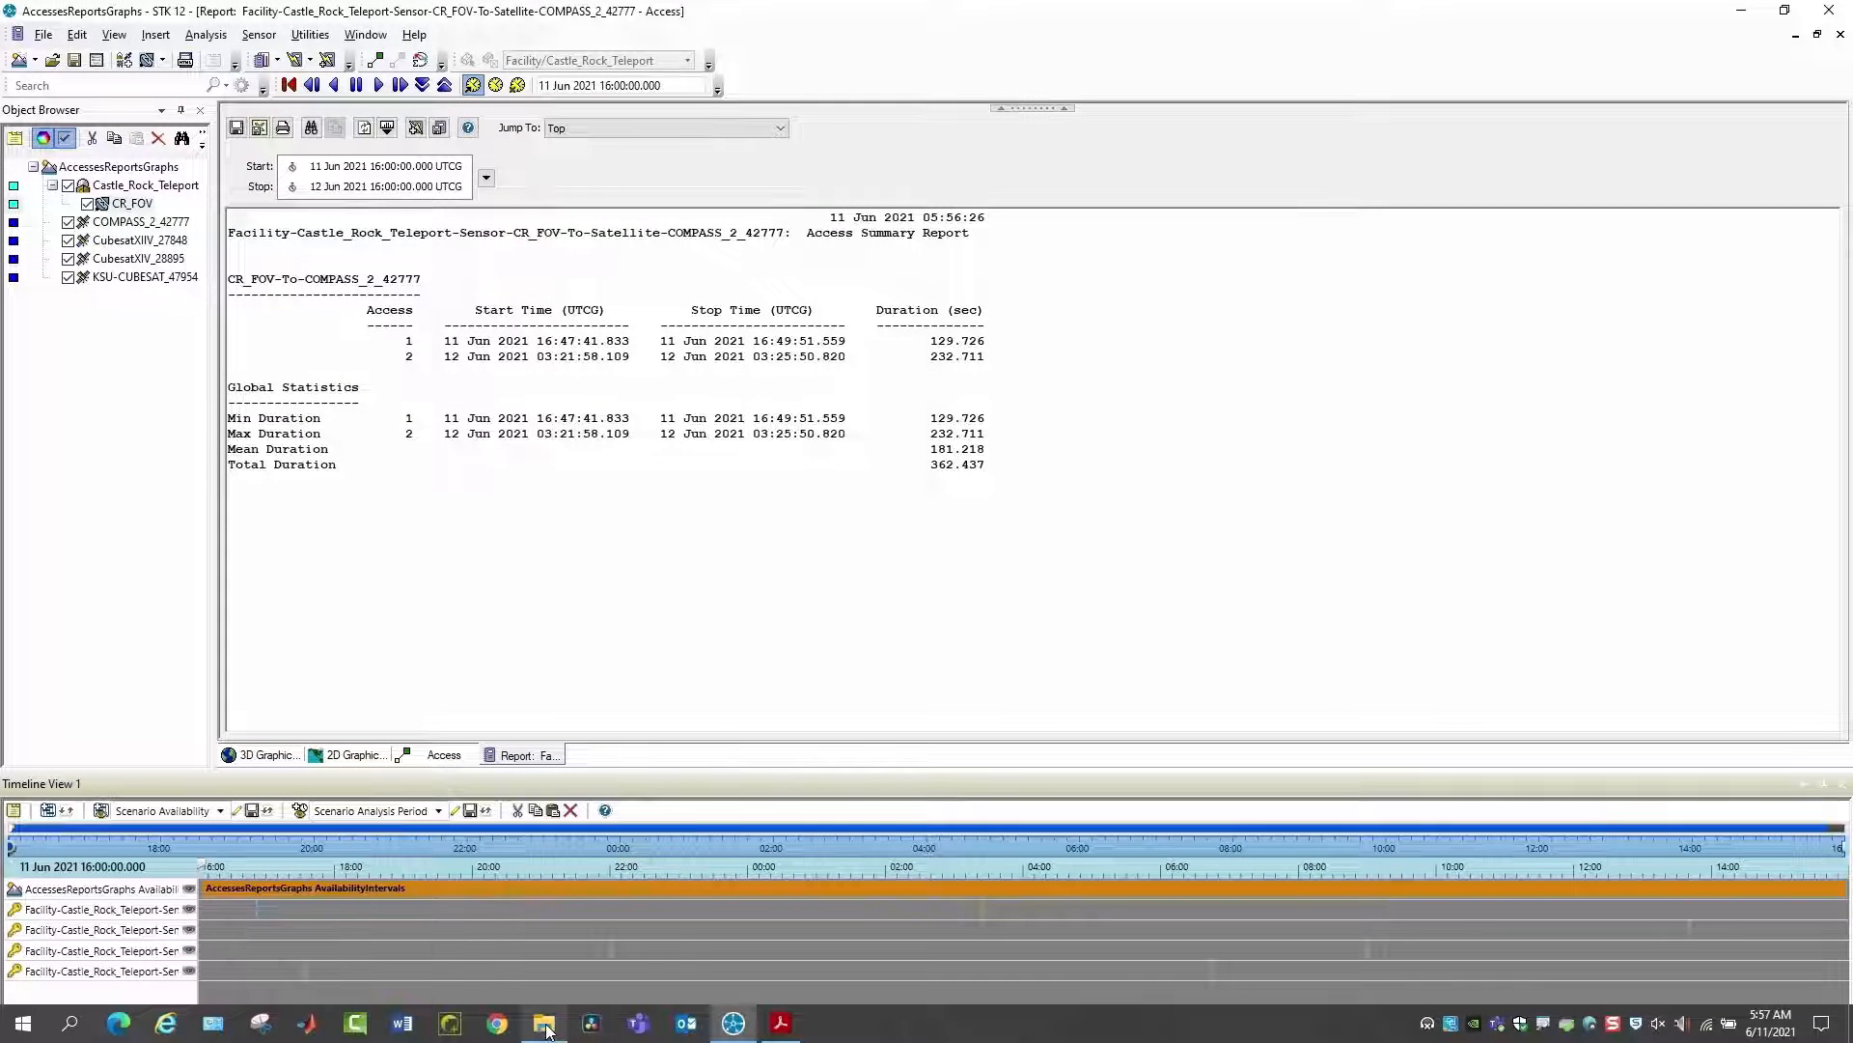
pyautogui.moveTo(547, 1029)
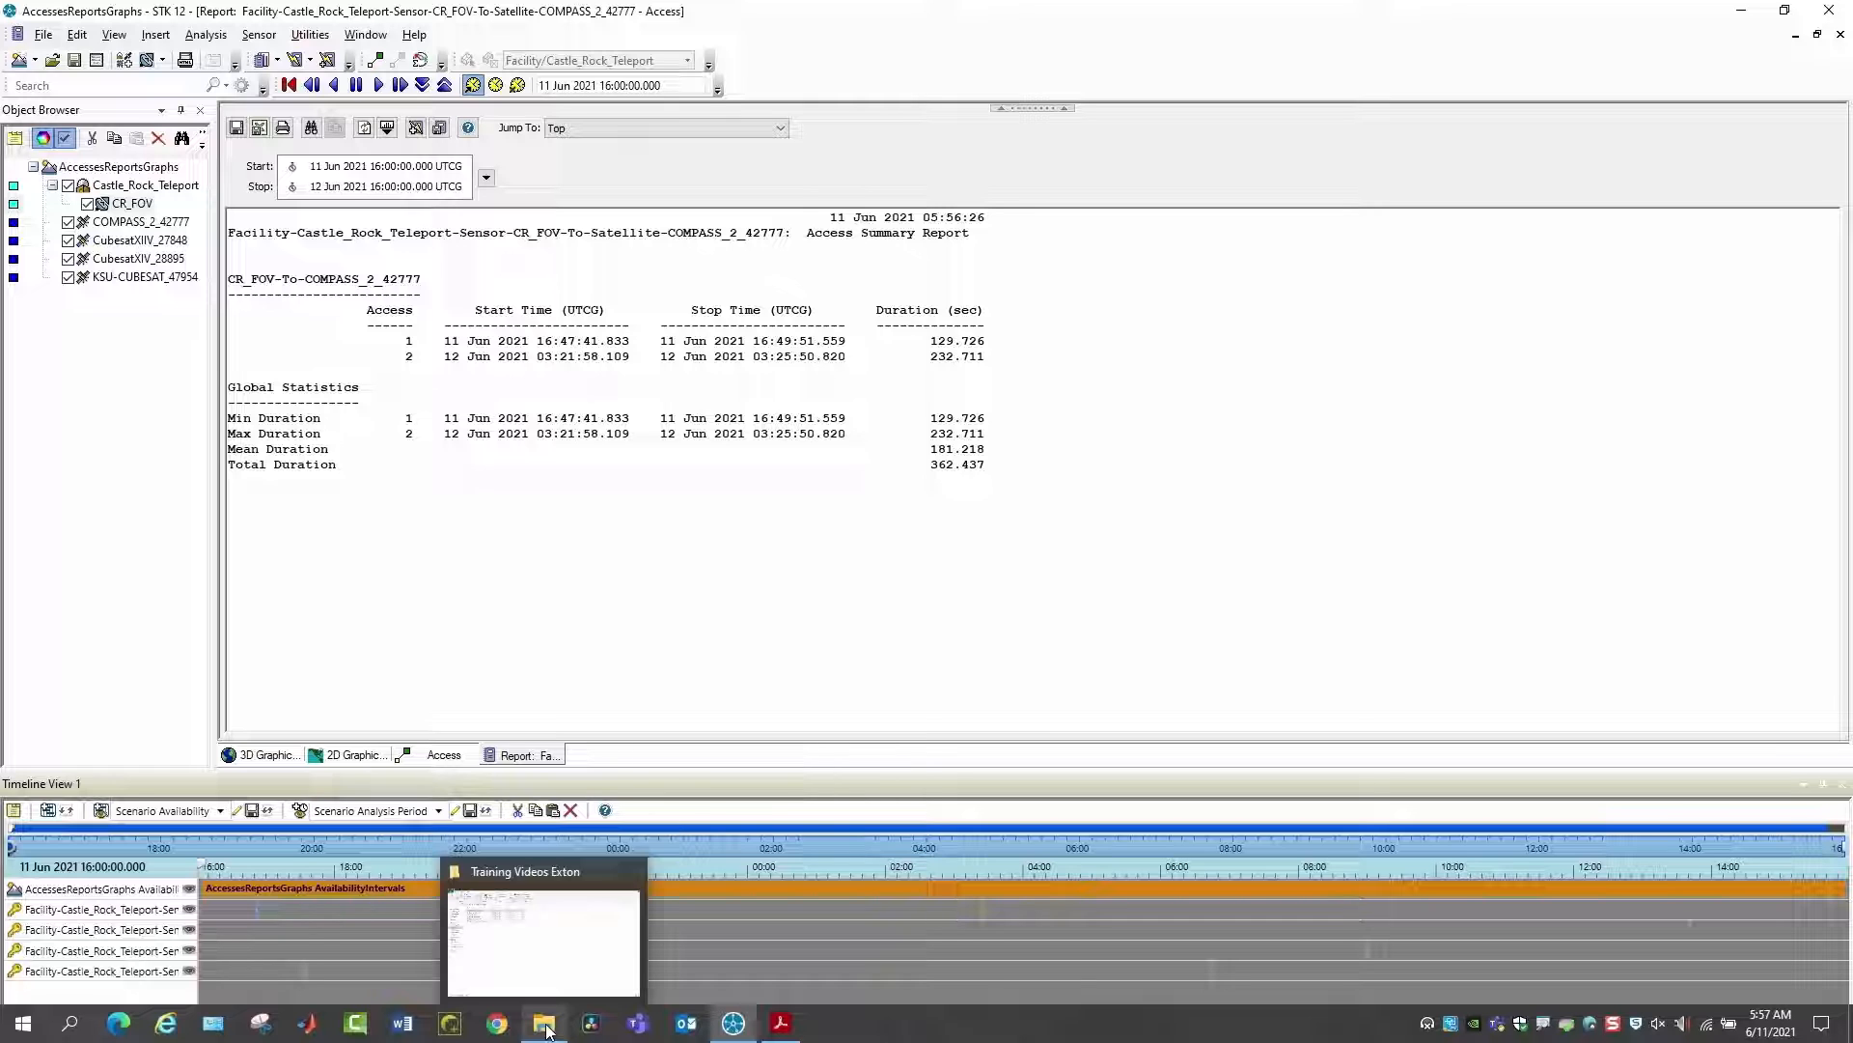
pyautogui.click(547, 1029)
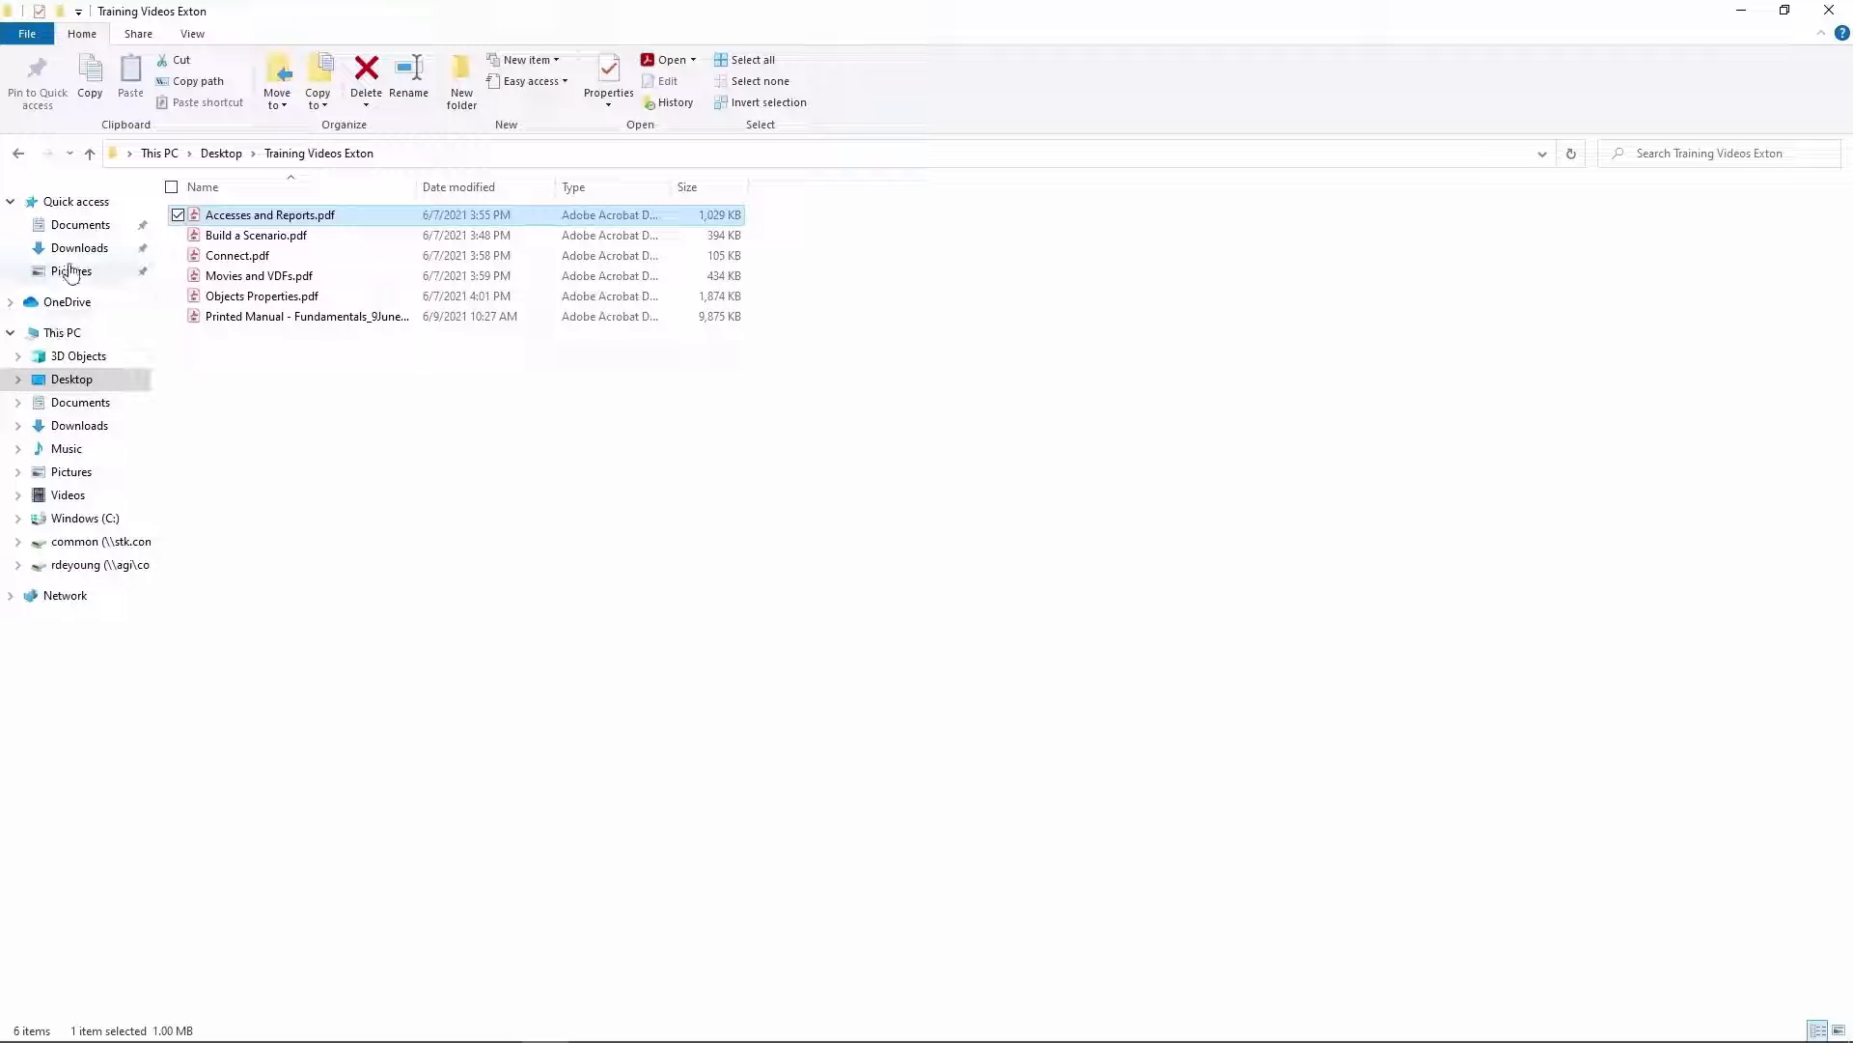
pyautogui.click(80, 227)
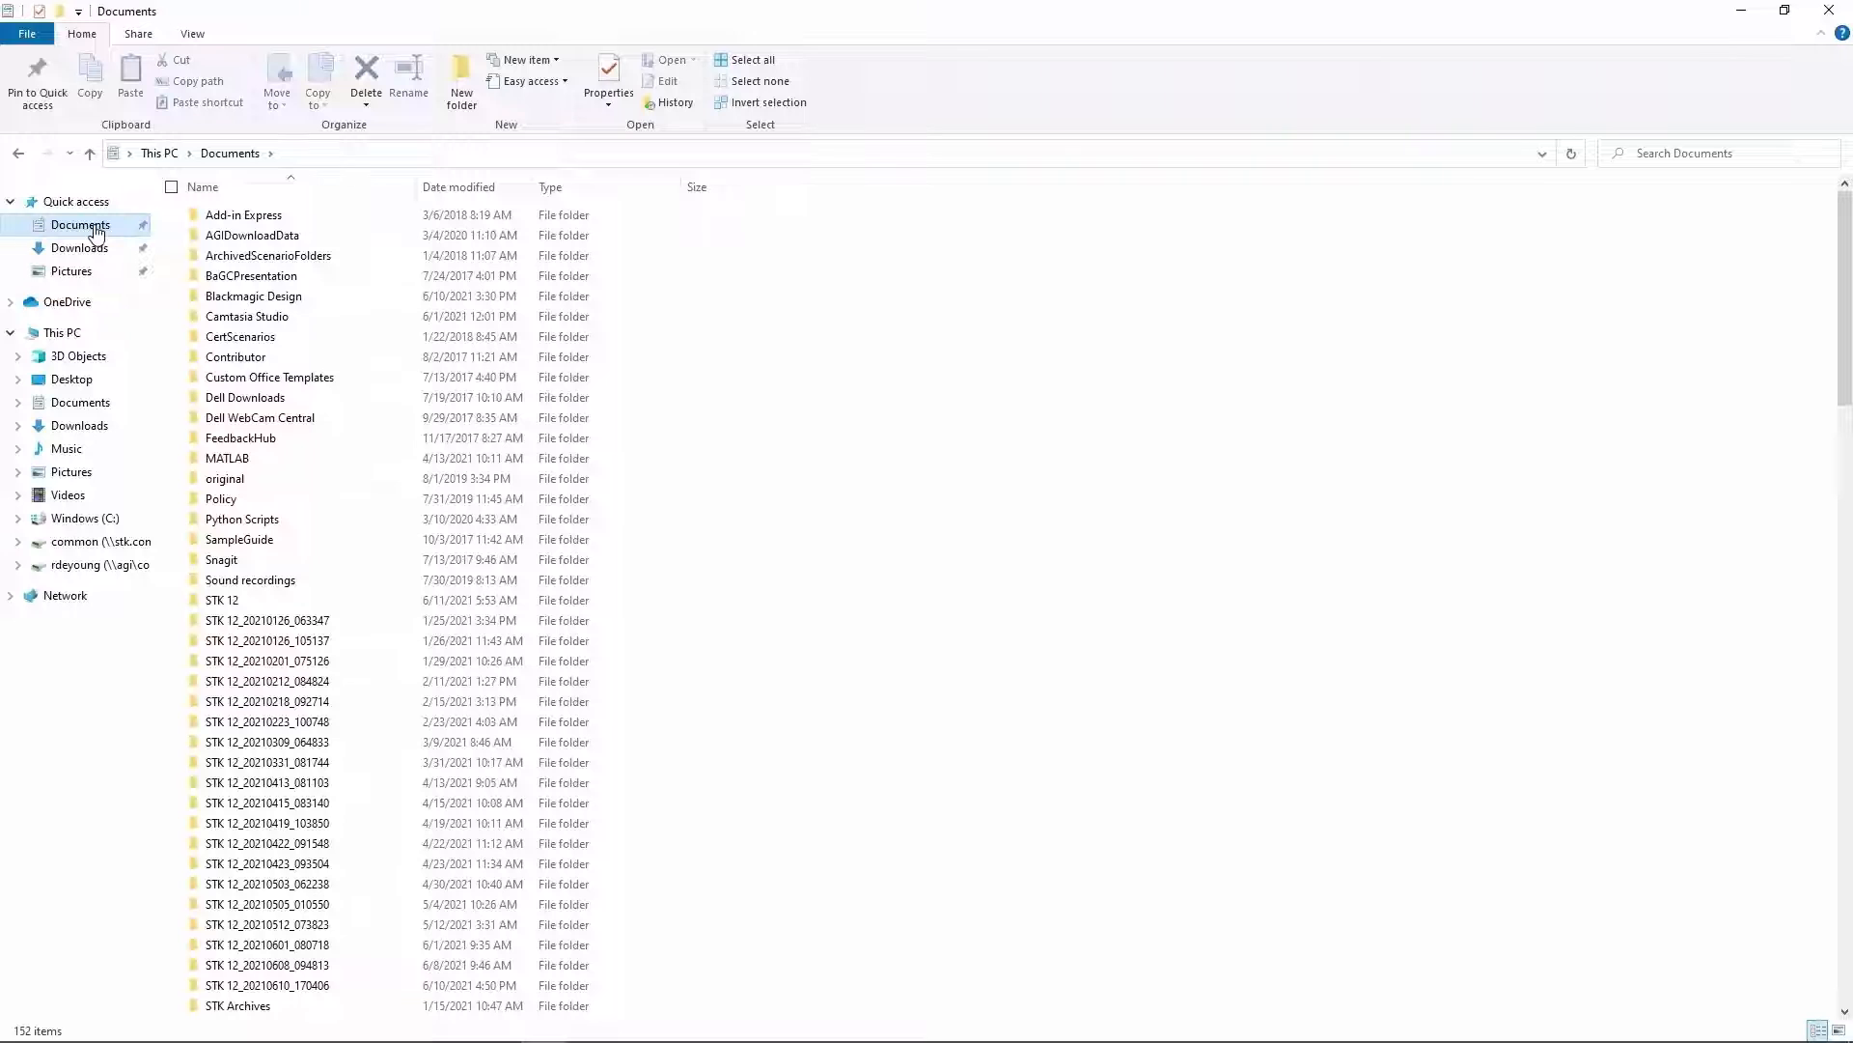
pyautogui.doubleClick(230, 602)
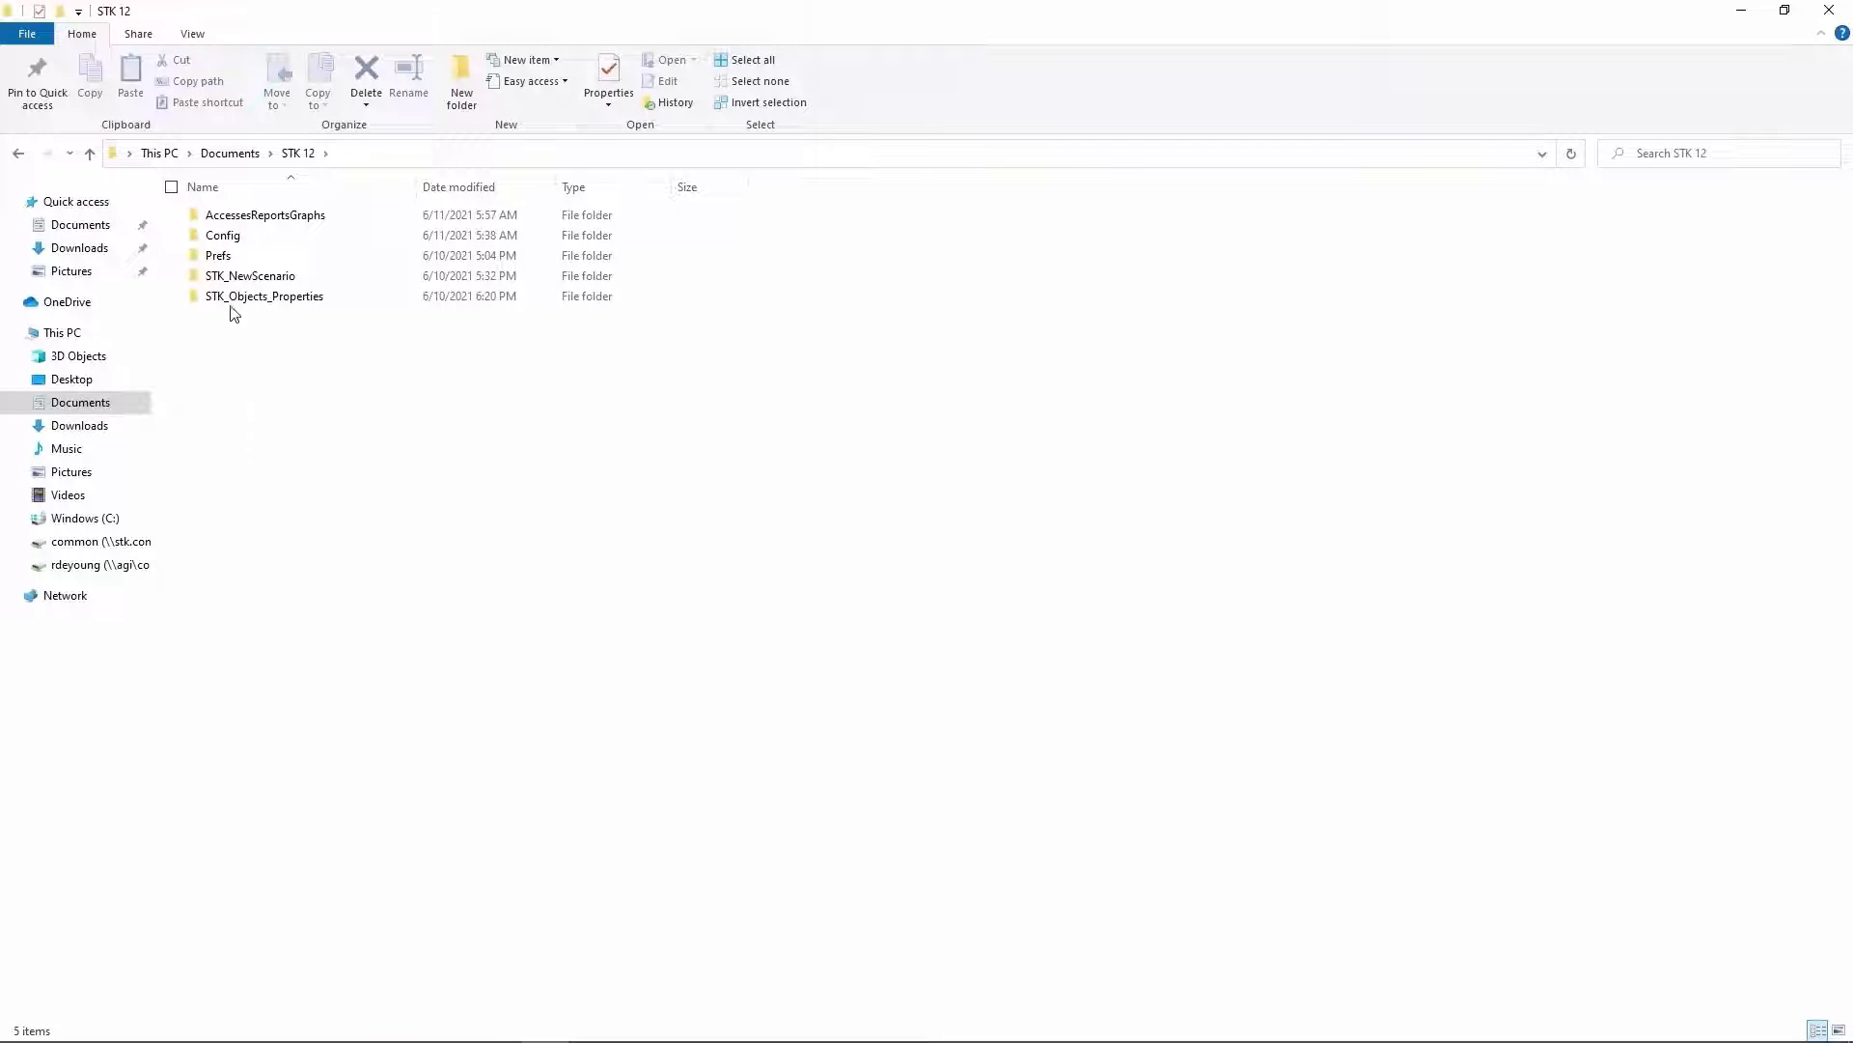
pyautogui.doubleClick(280, 214)
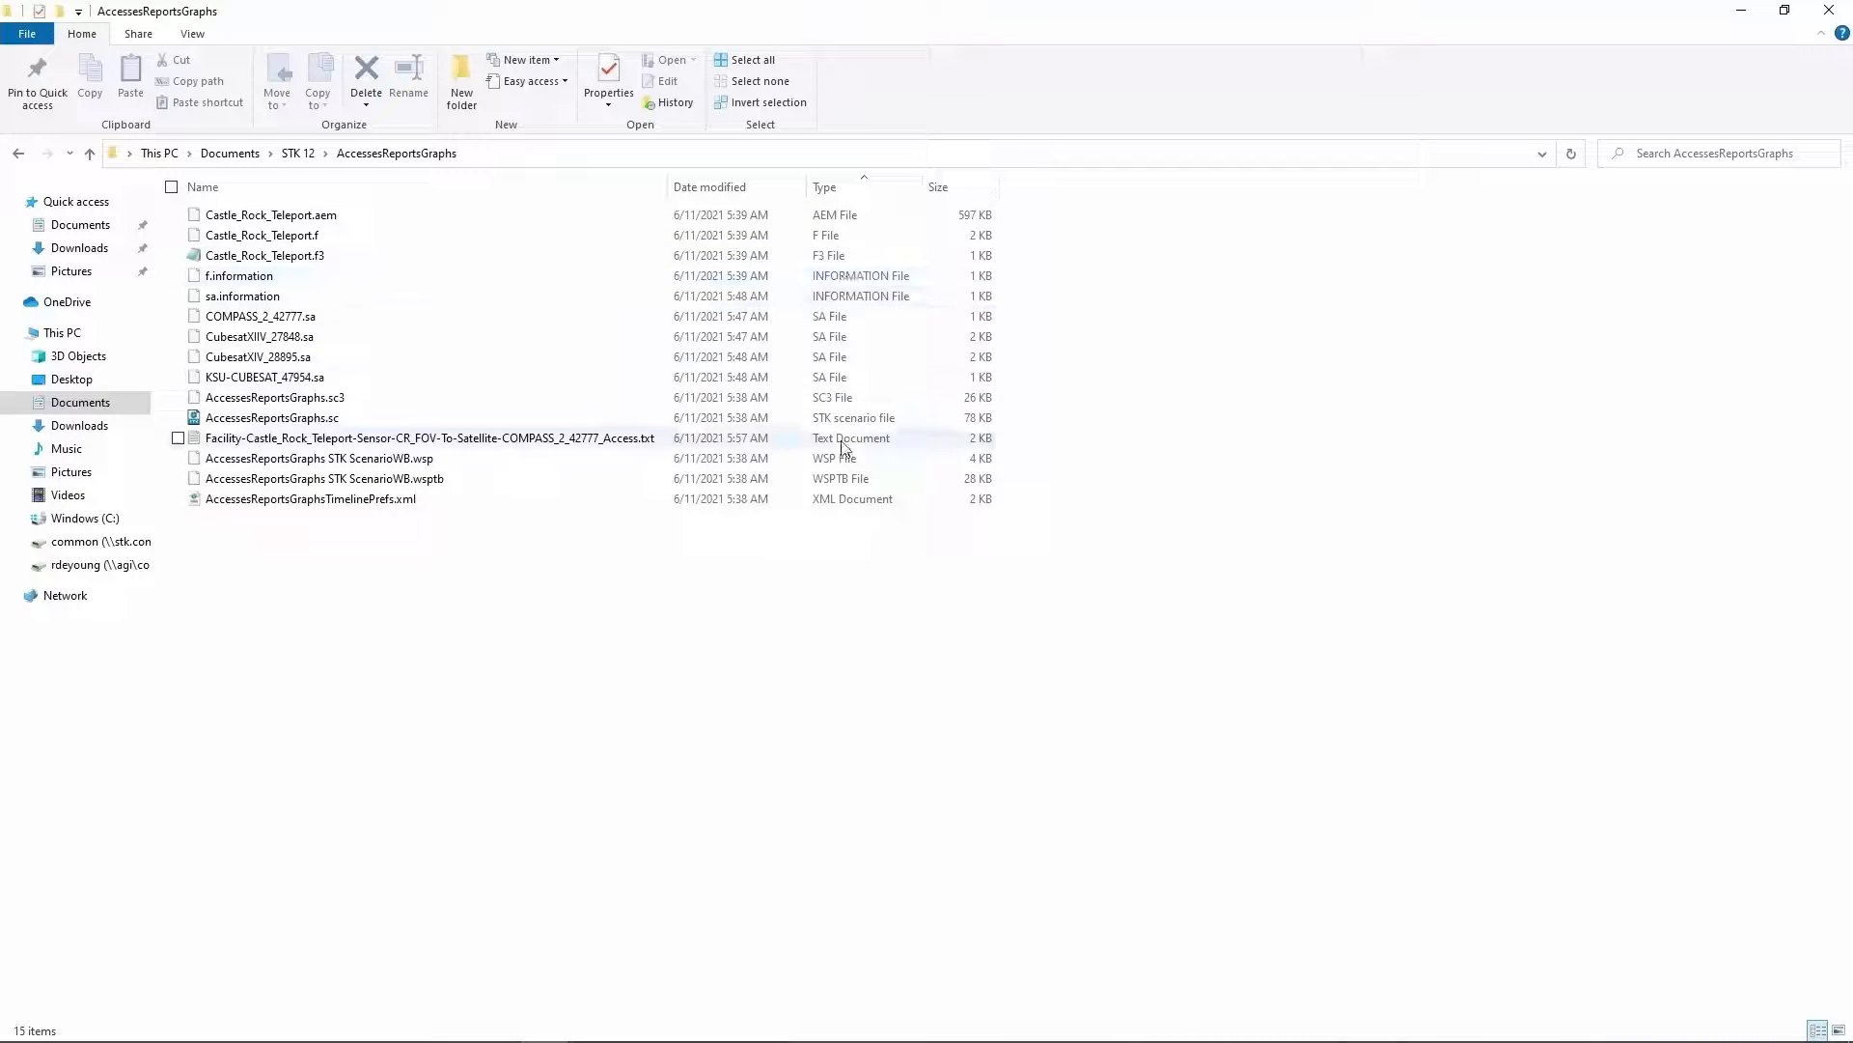
pyautogui.doubleClick(635, 441)
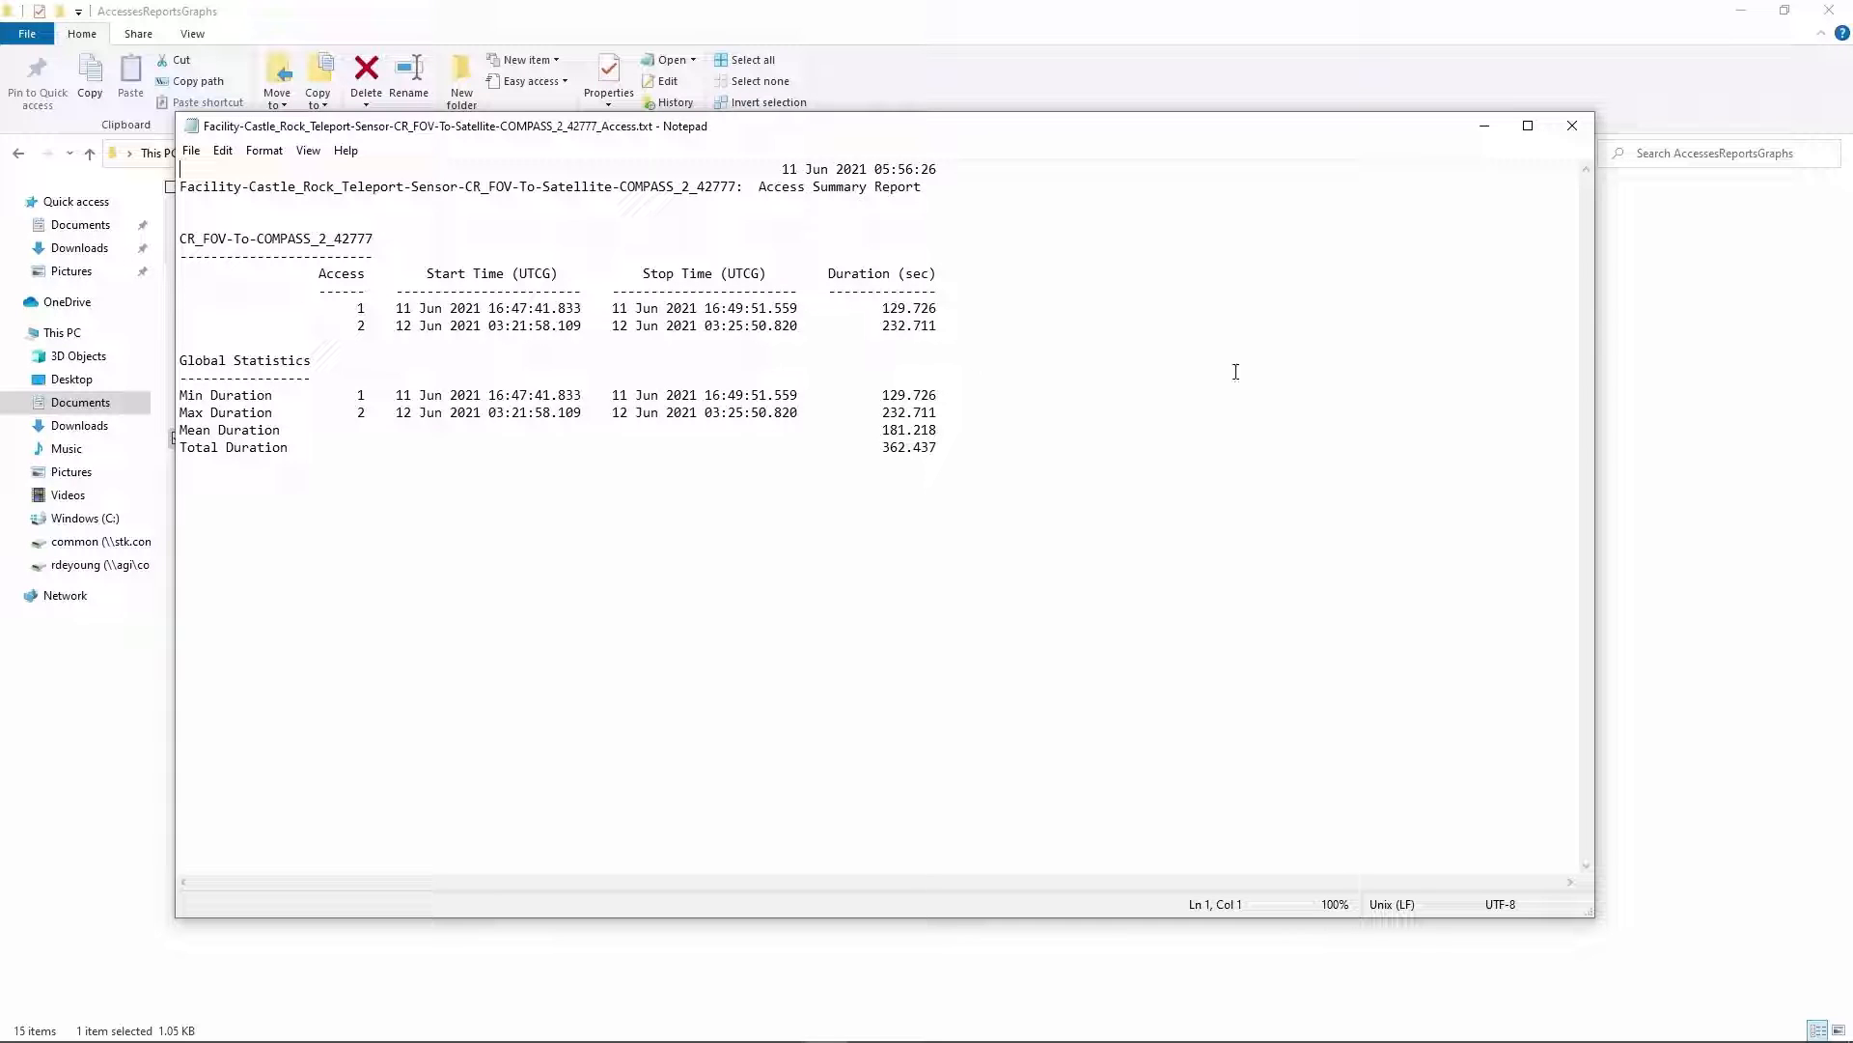
pyautogui.click(1572, 126)
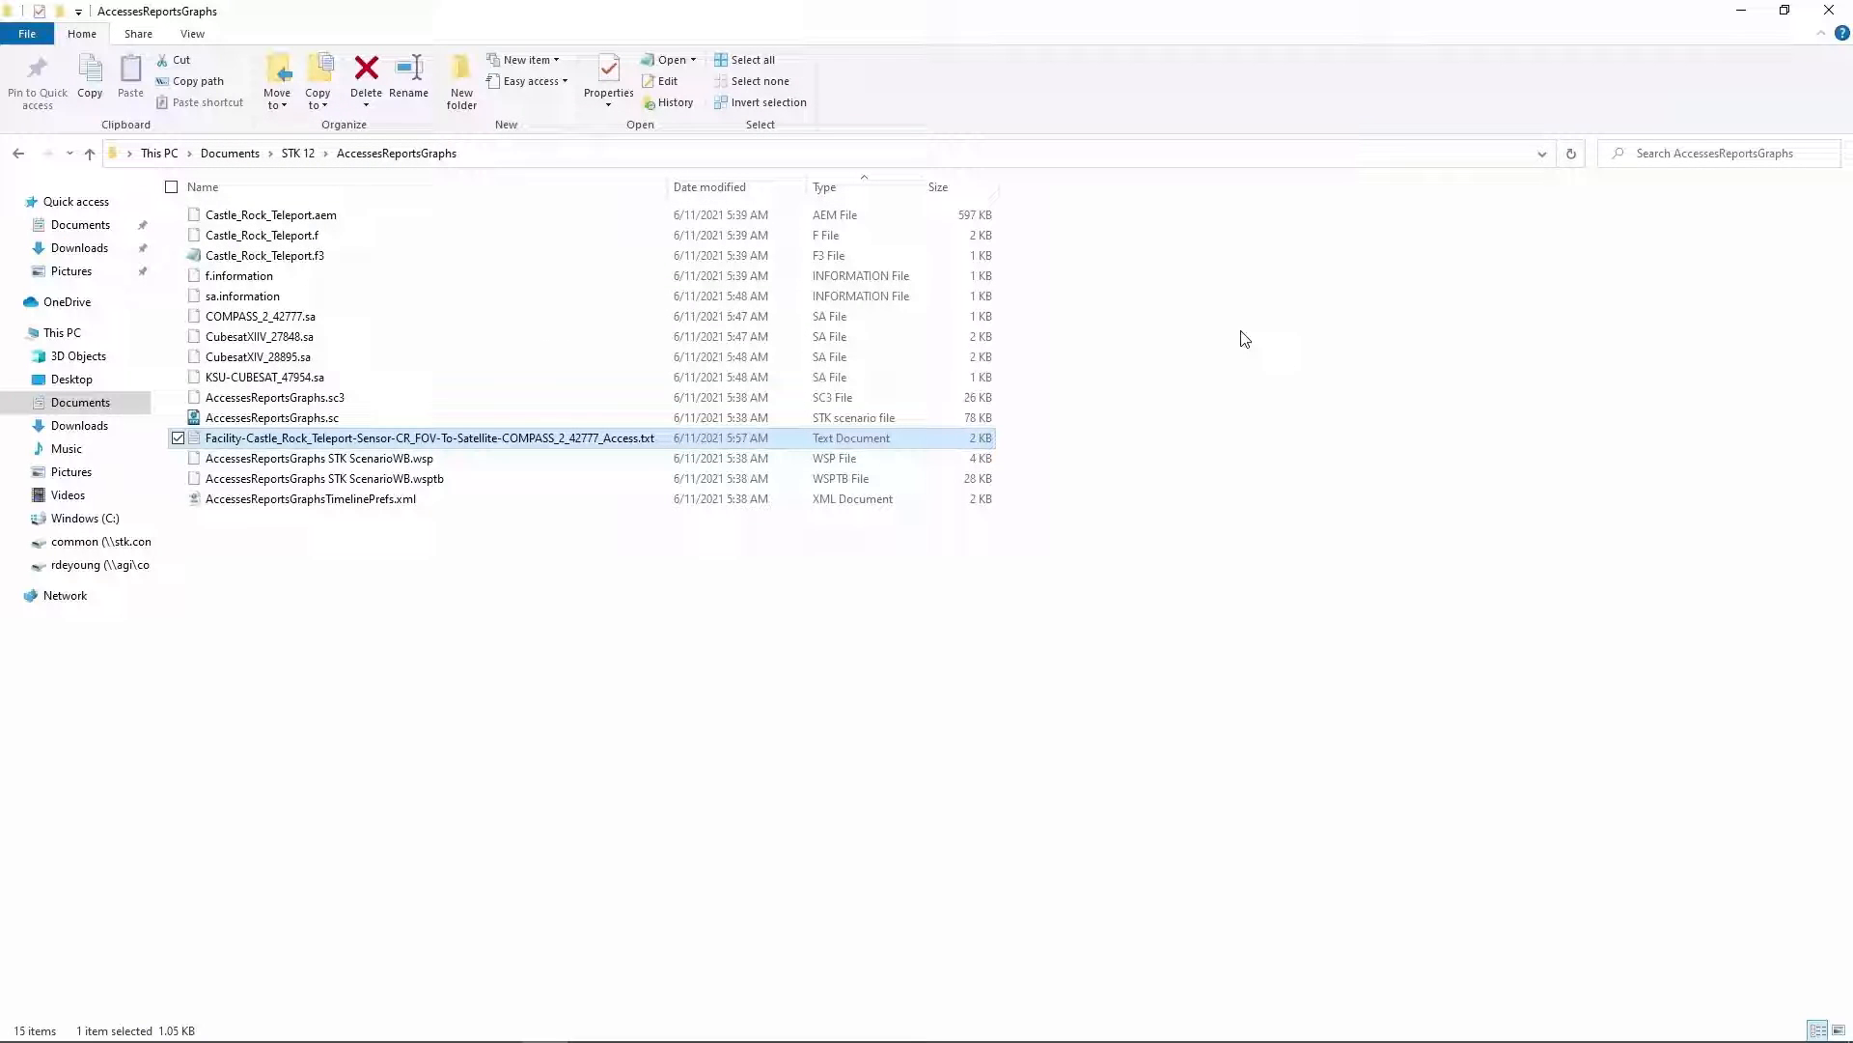
pyautogui.click(1829, 9)
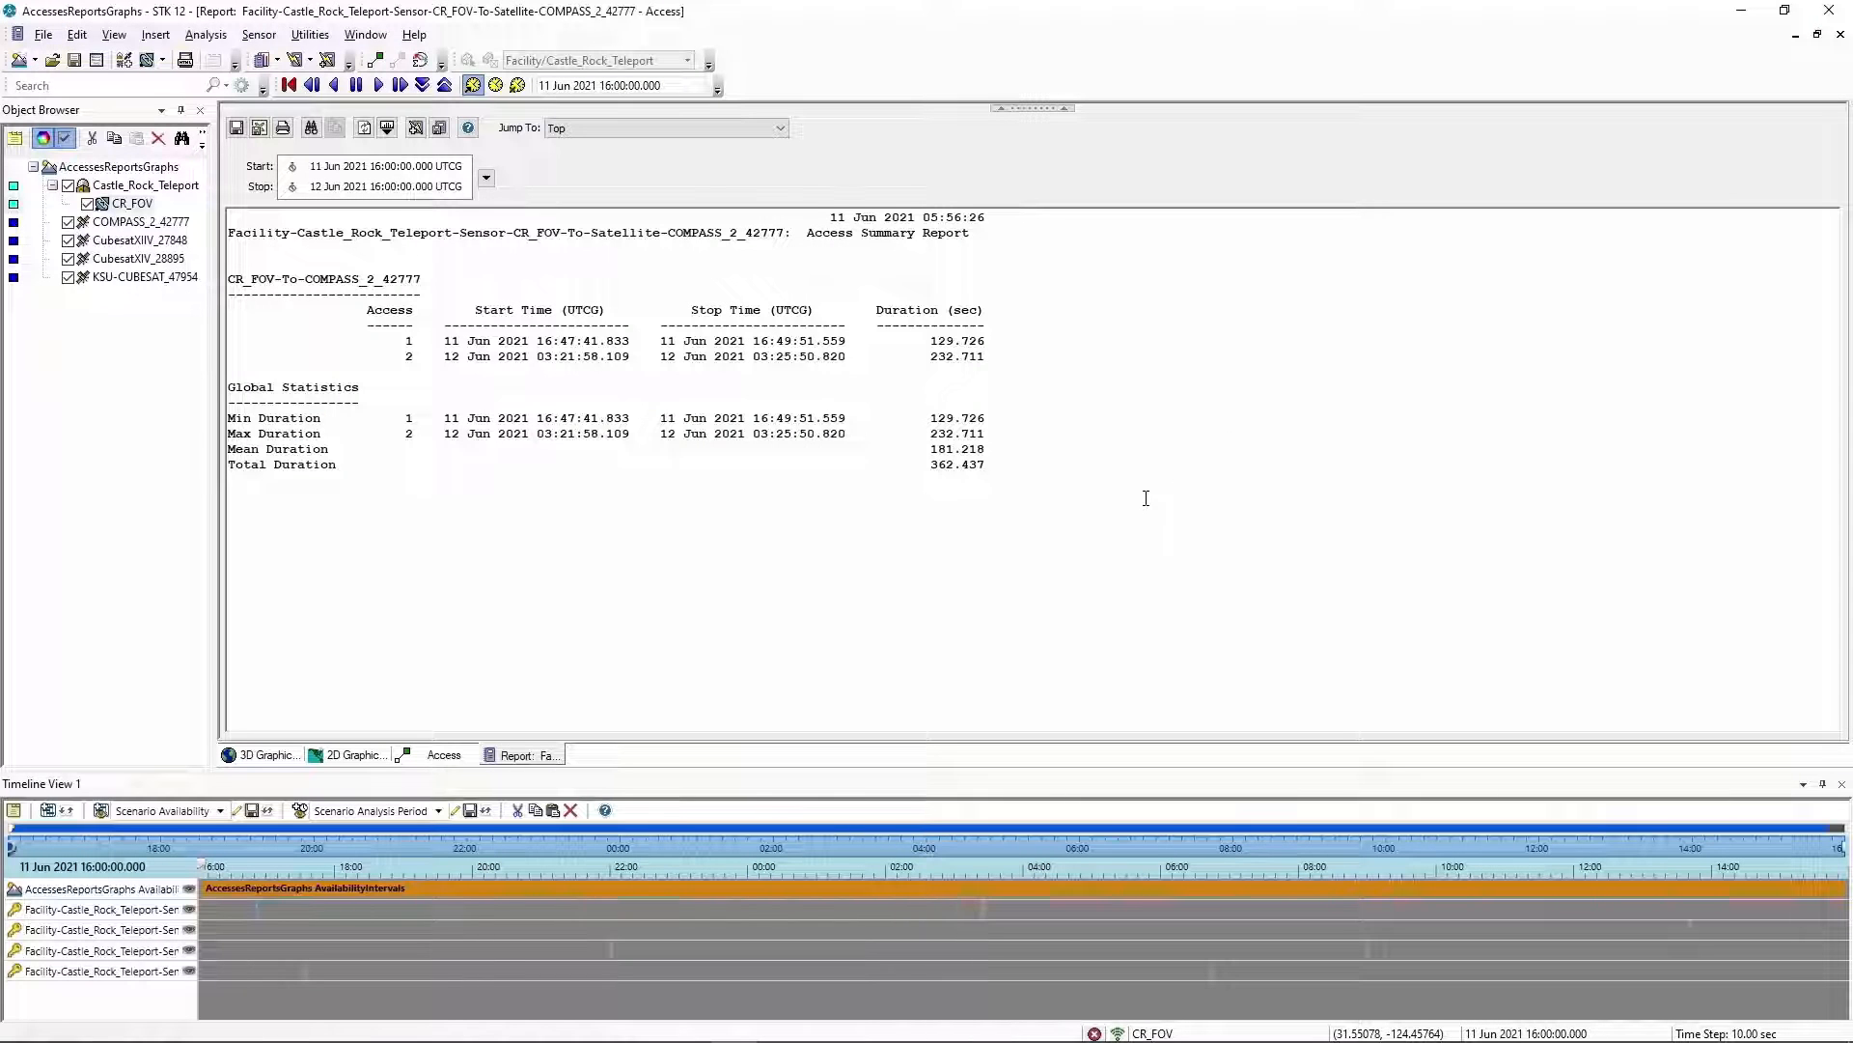
pyautogui.click(1295, 1041)
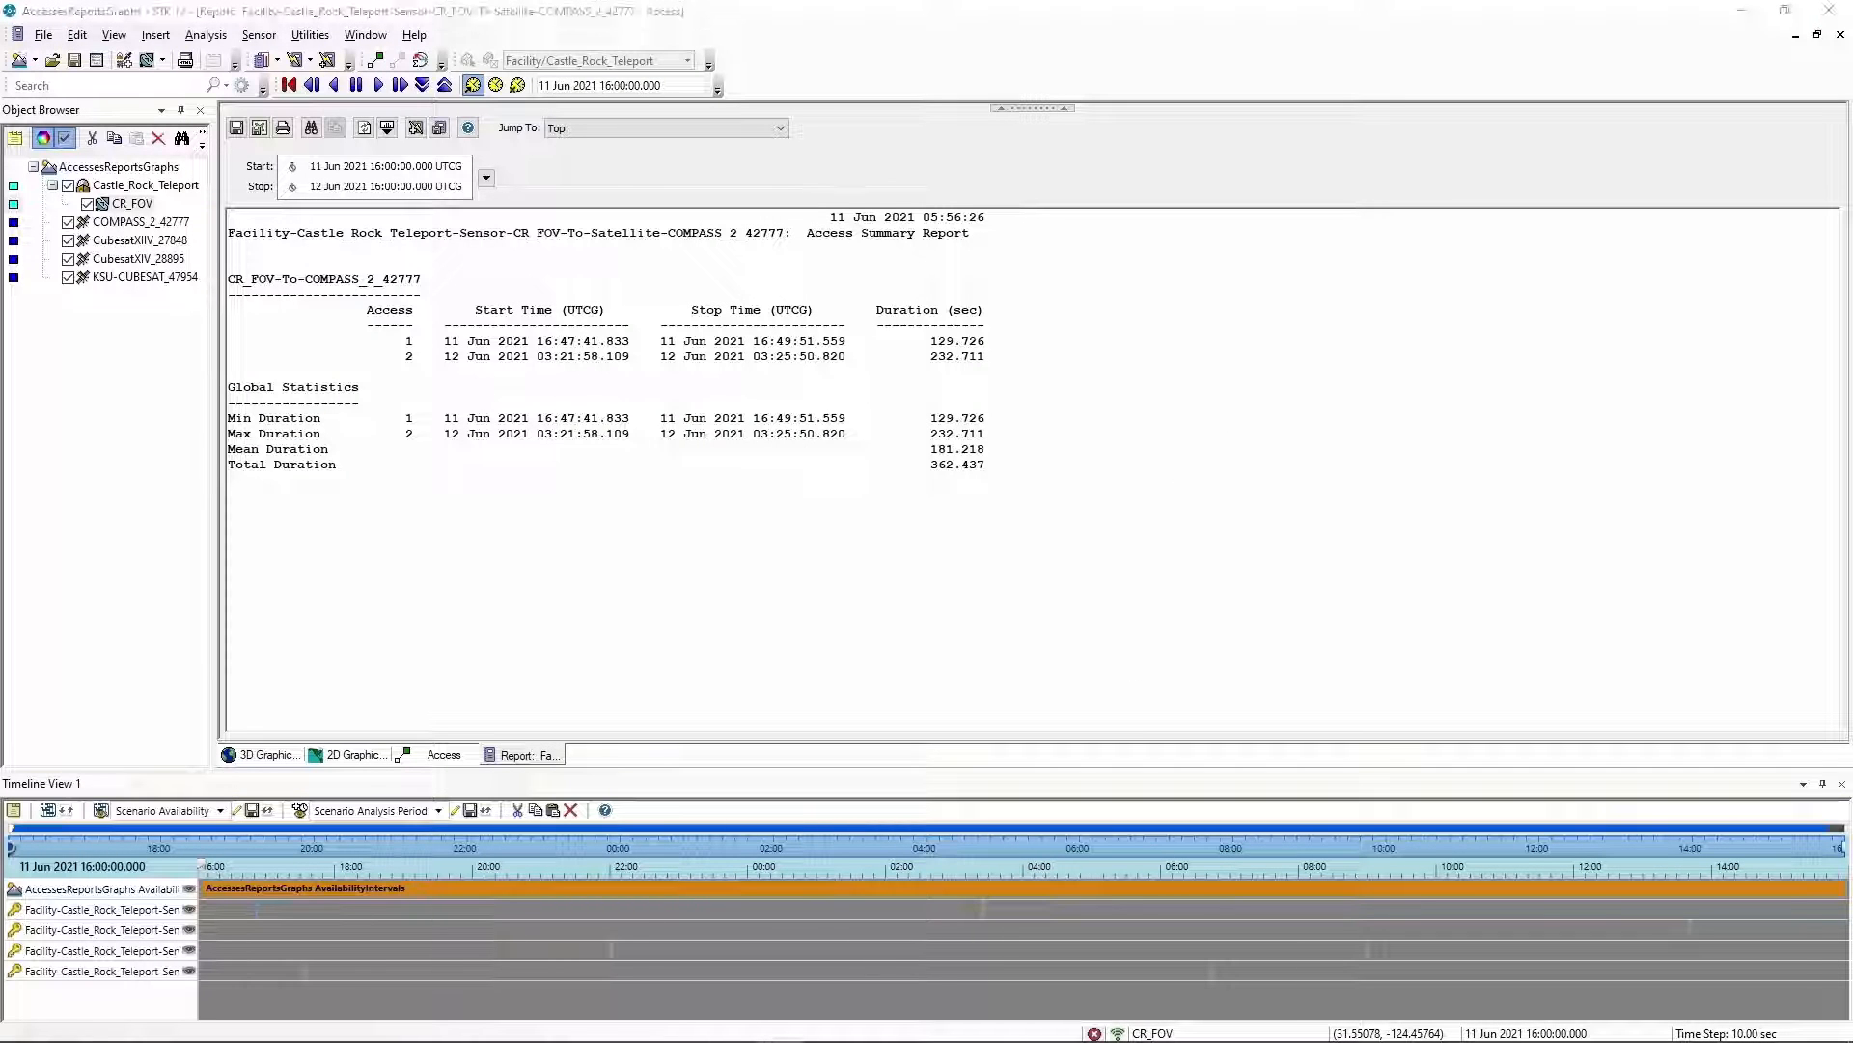
pyautogui.click(1300, 960)
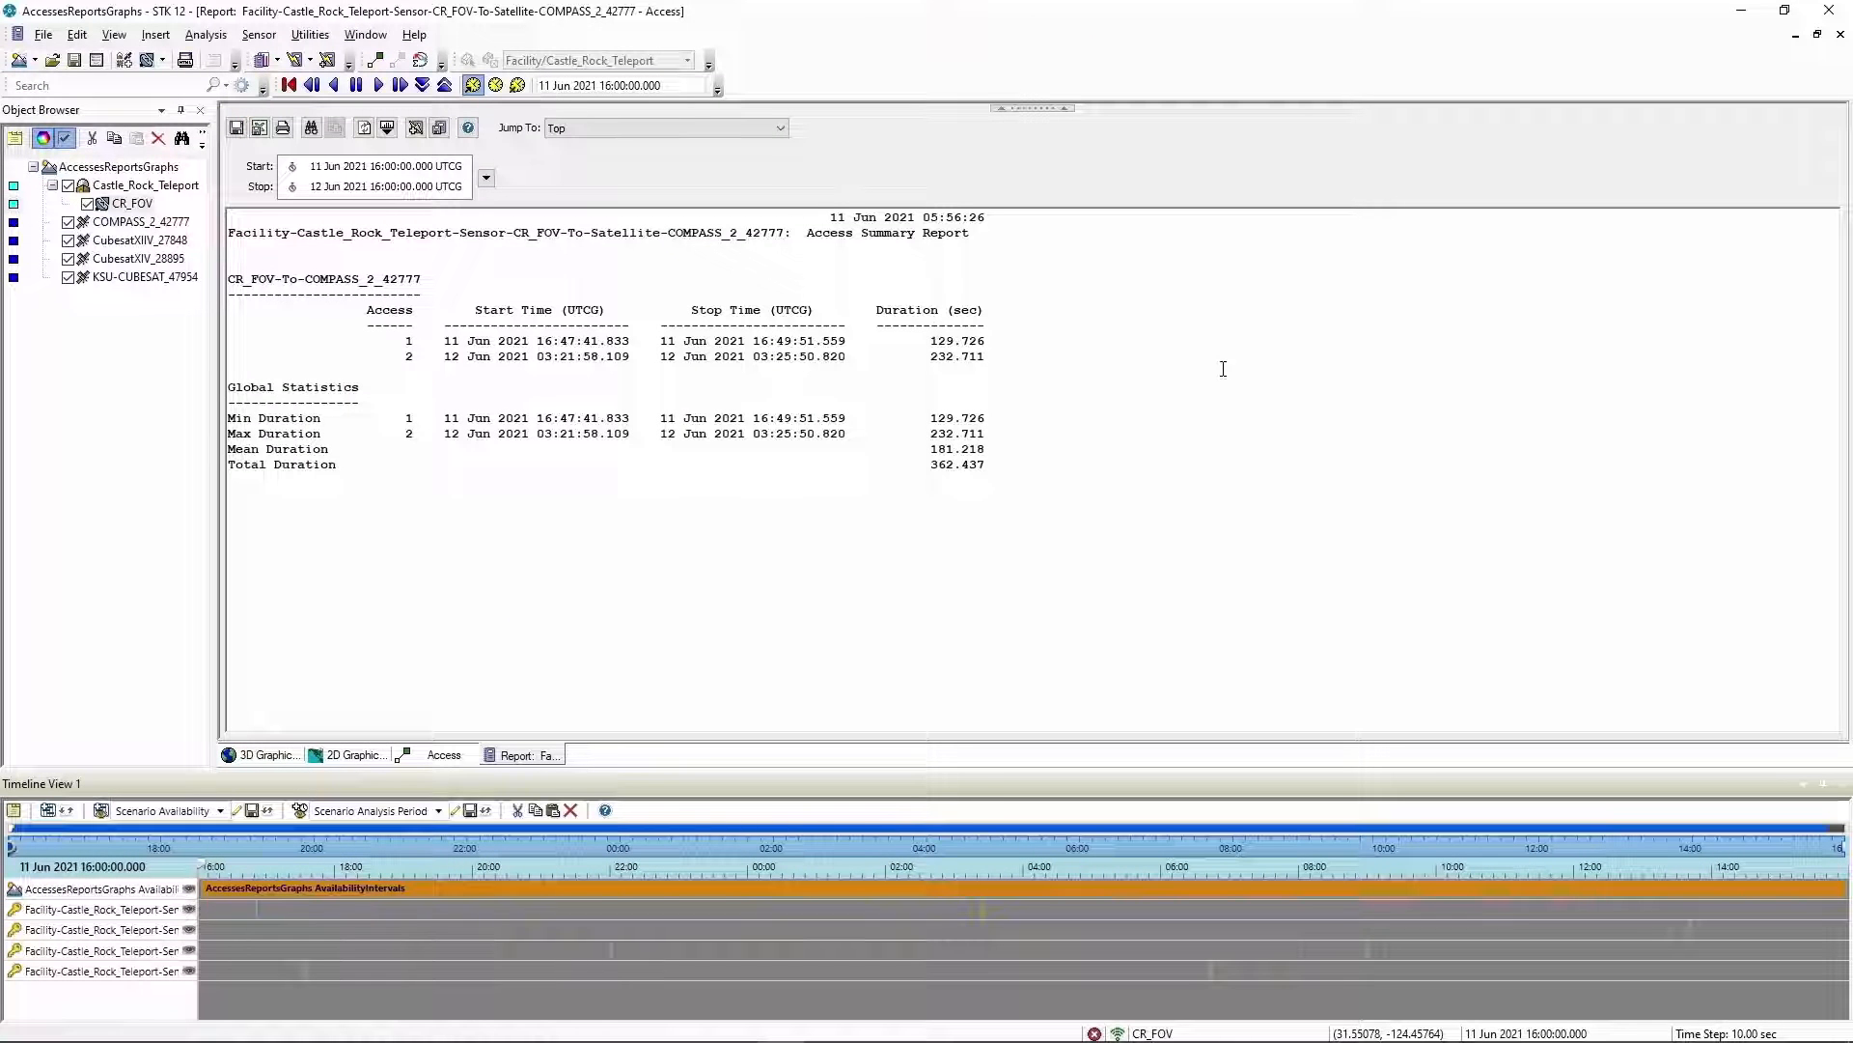
pyautogui.rightClick(1223, 369)
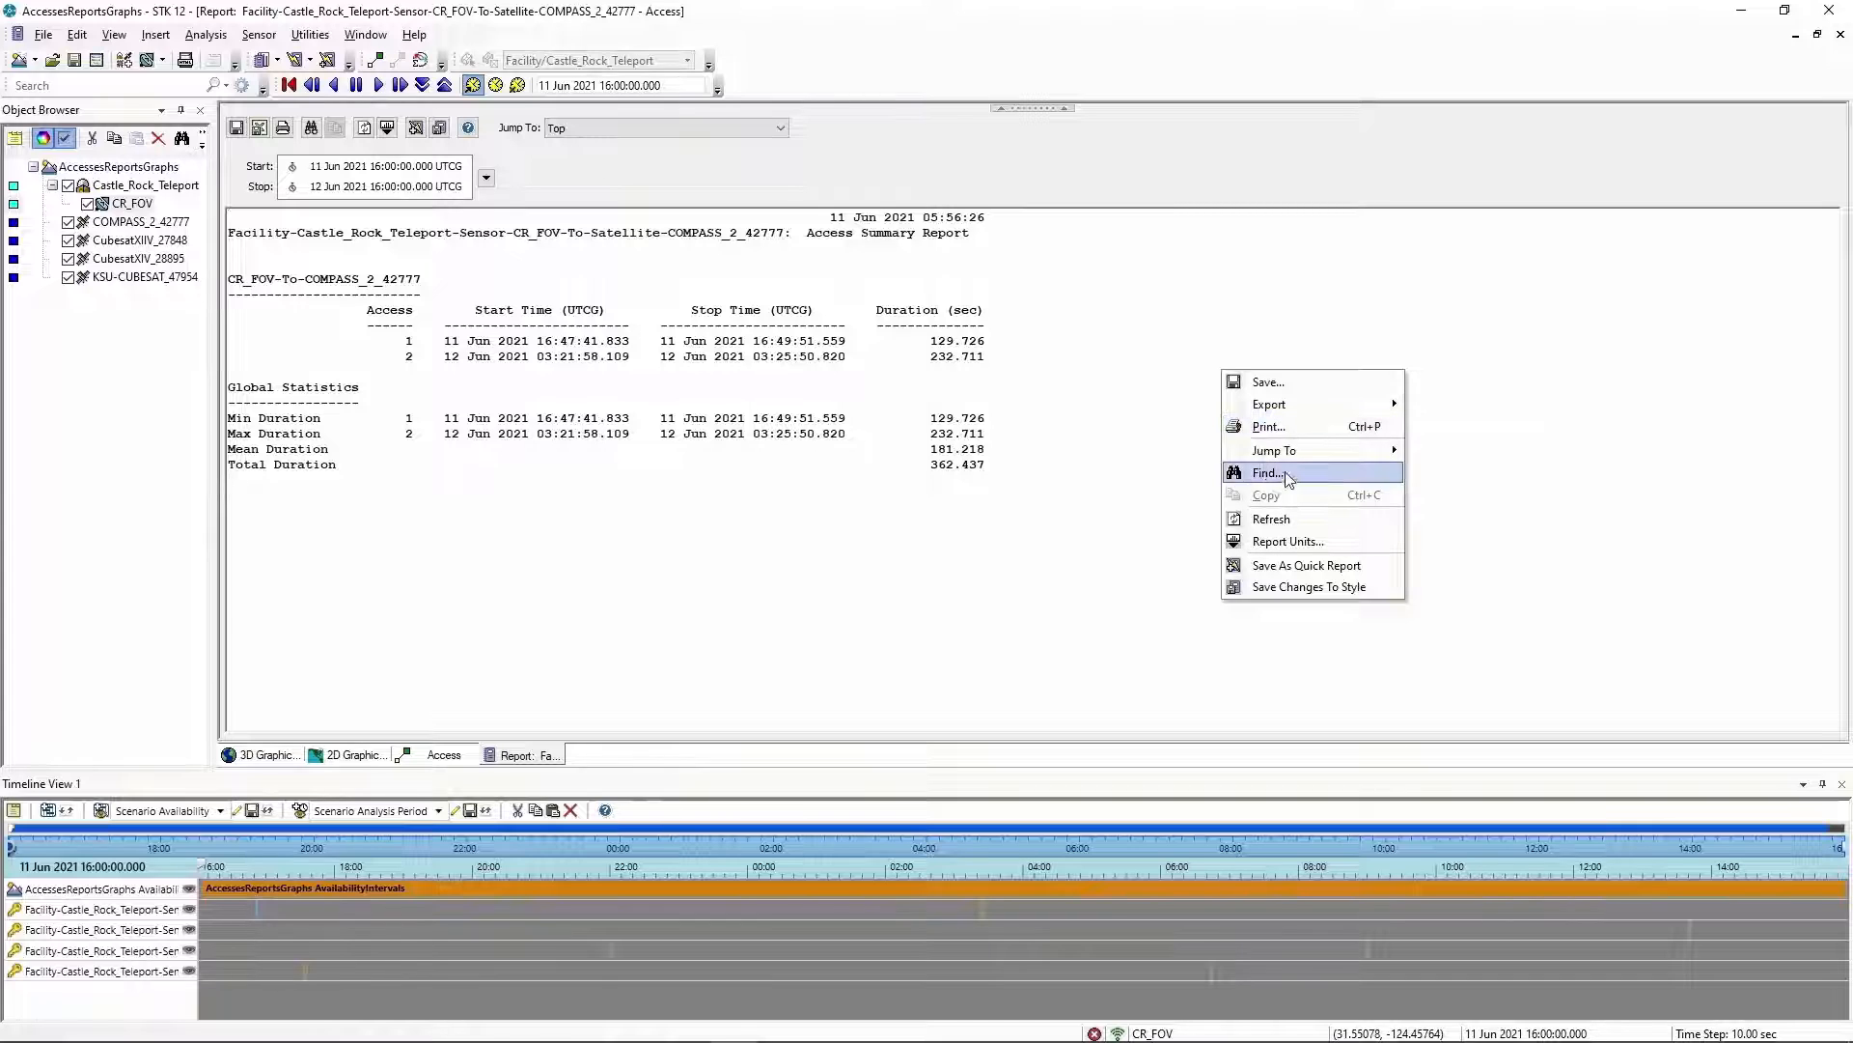
pyautogui.moveTo(1285, 408)
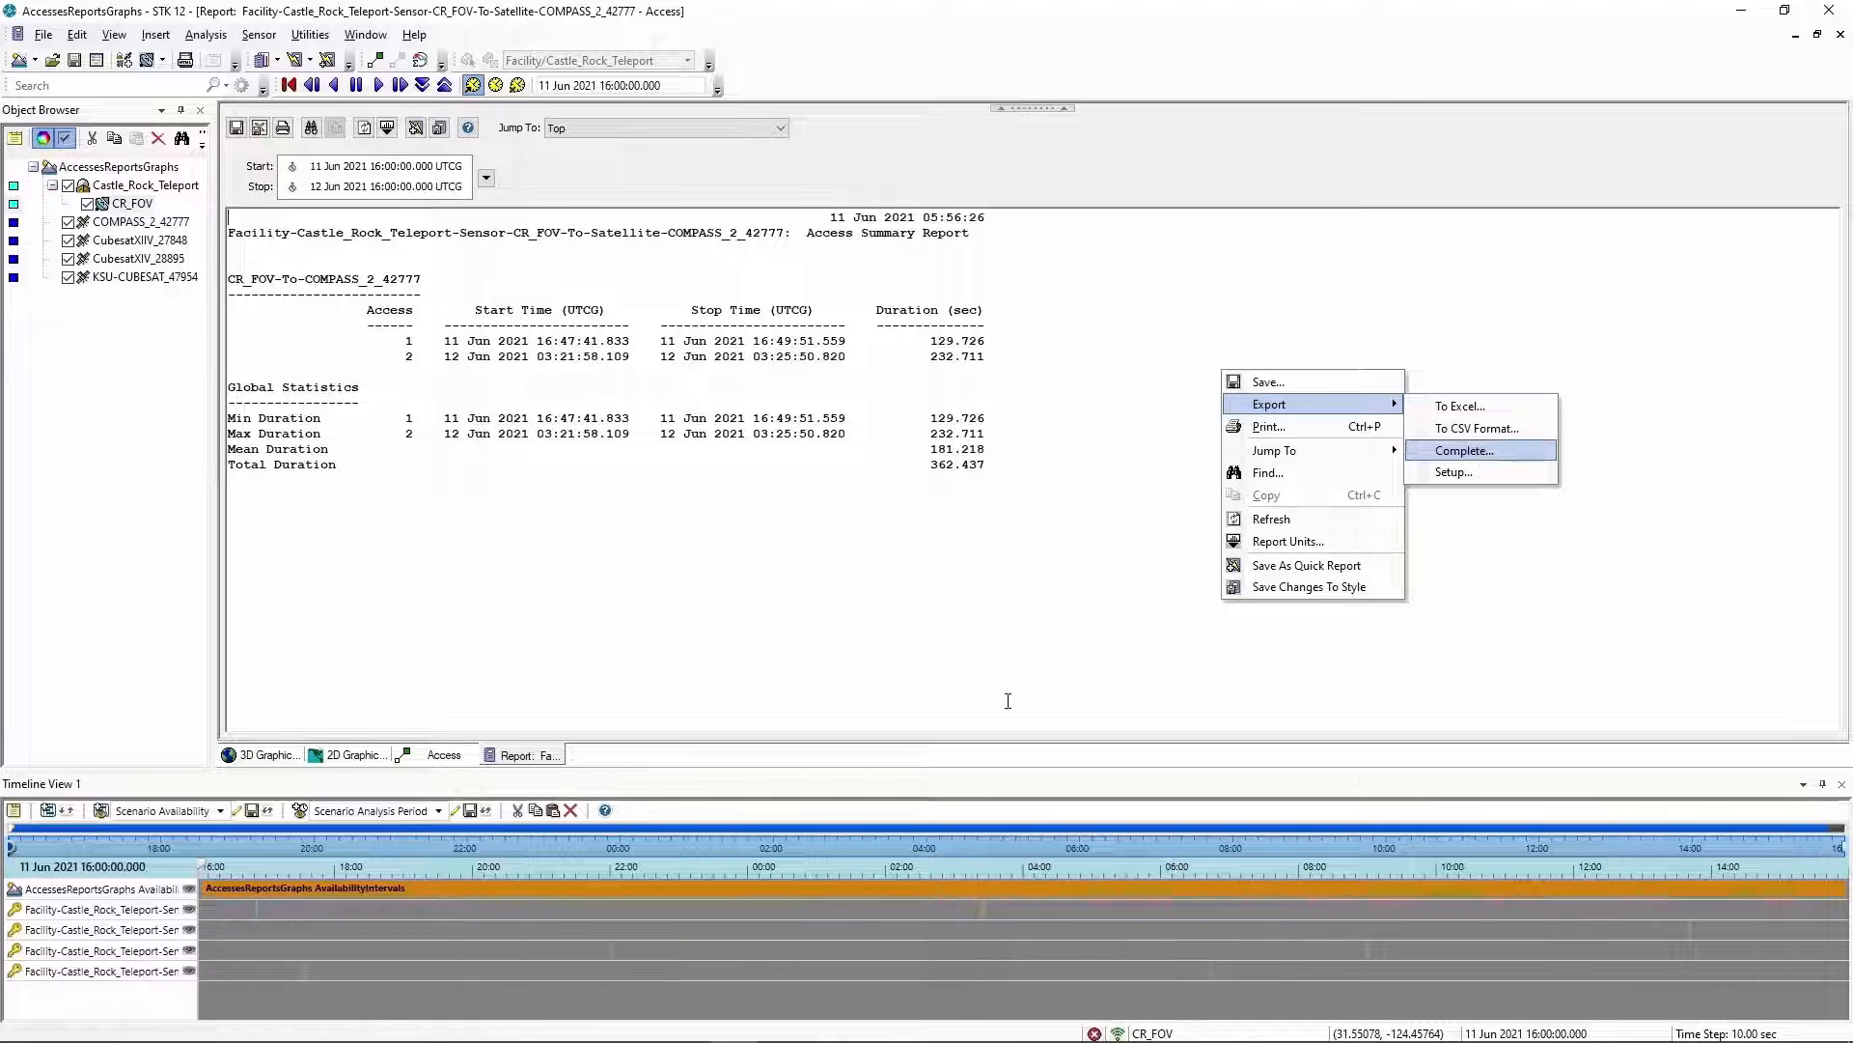
pyautogui.click(931, 638)
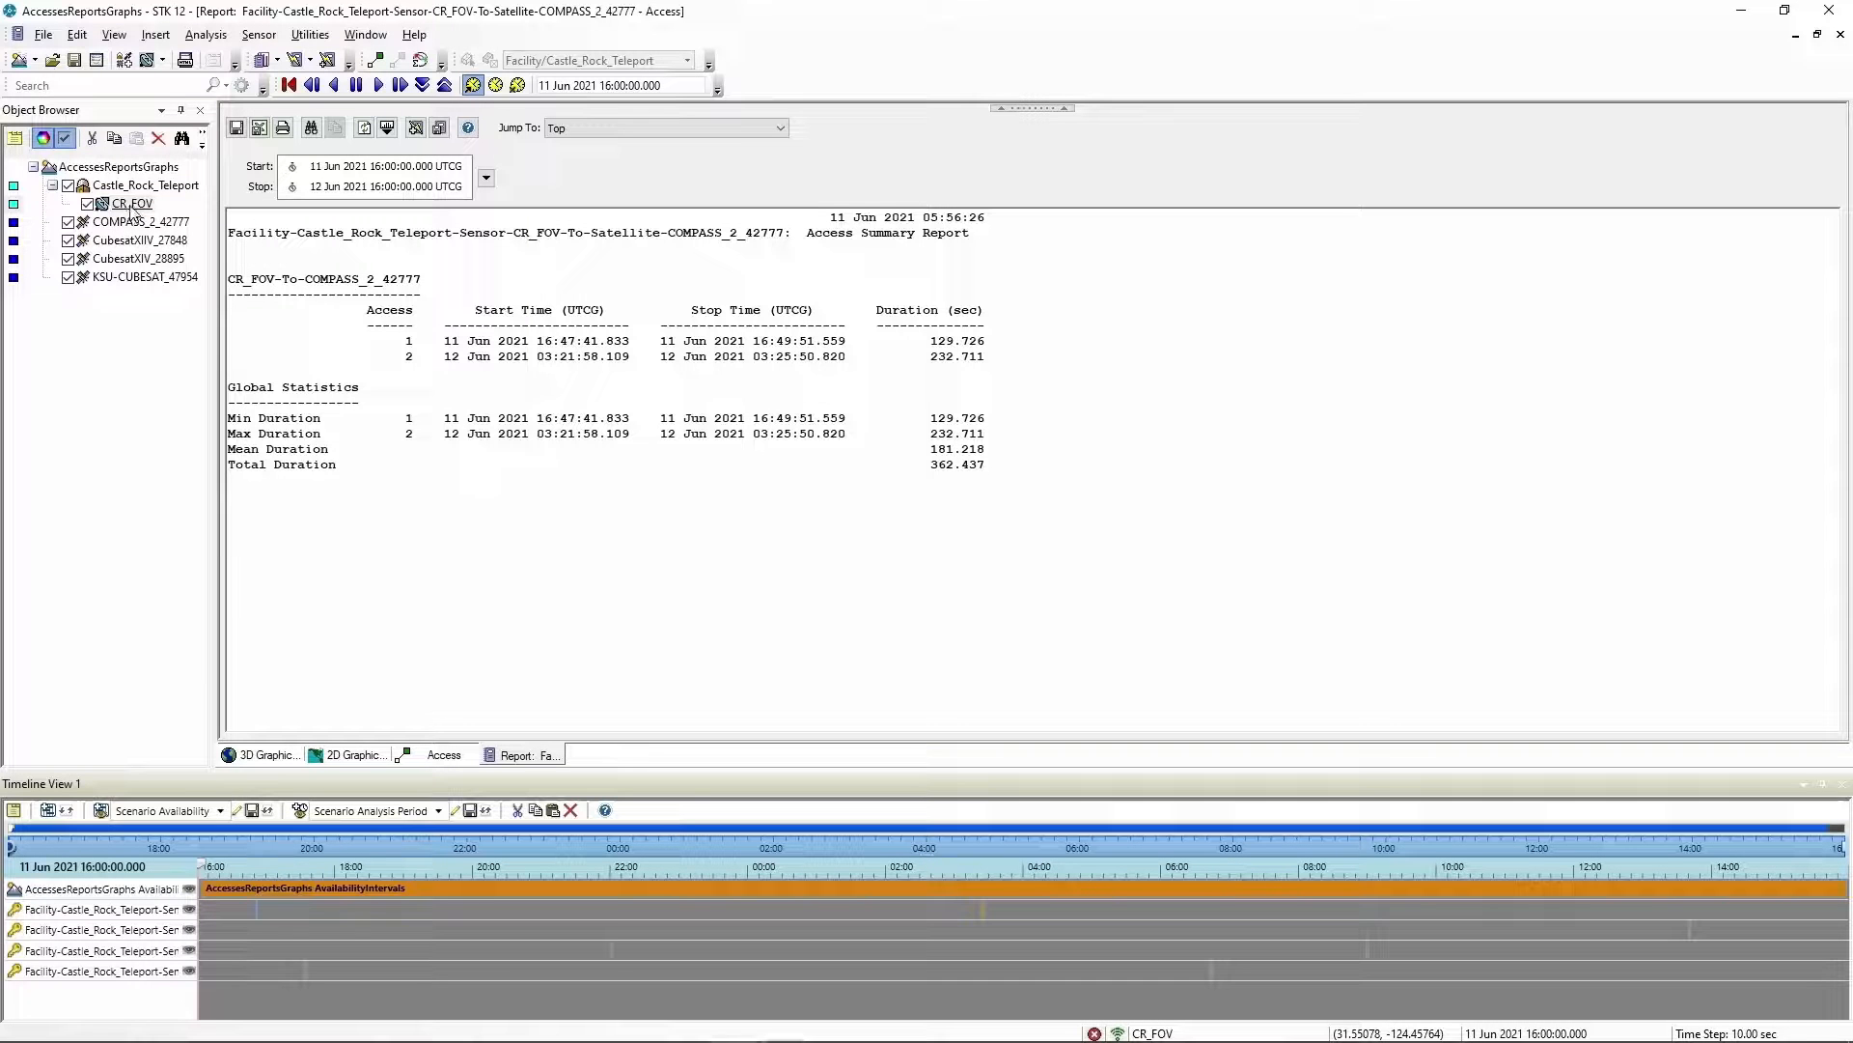
# Set the CR_FOV sensor's maximum range constraint to 1500 km
pyautogui.rightClick(131, 204)
pyautogui.click(183, 219)
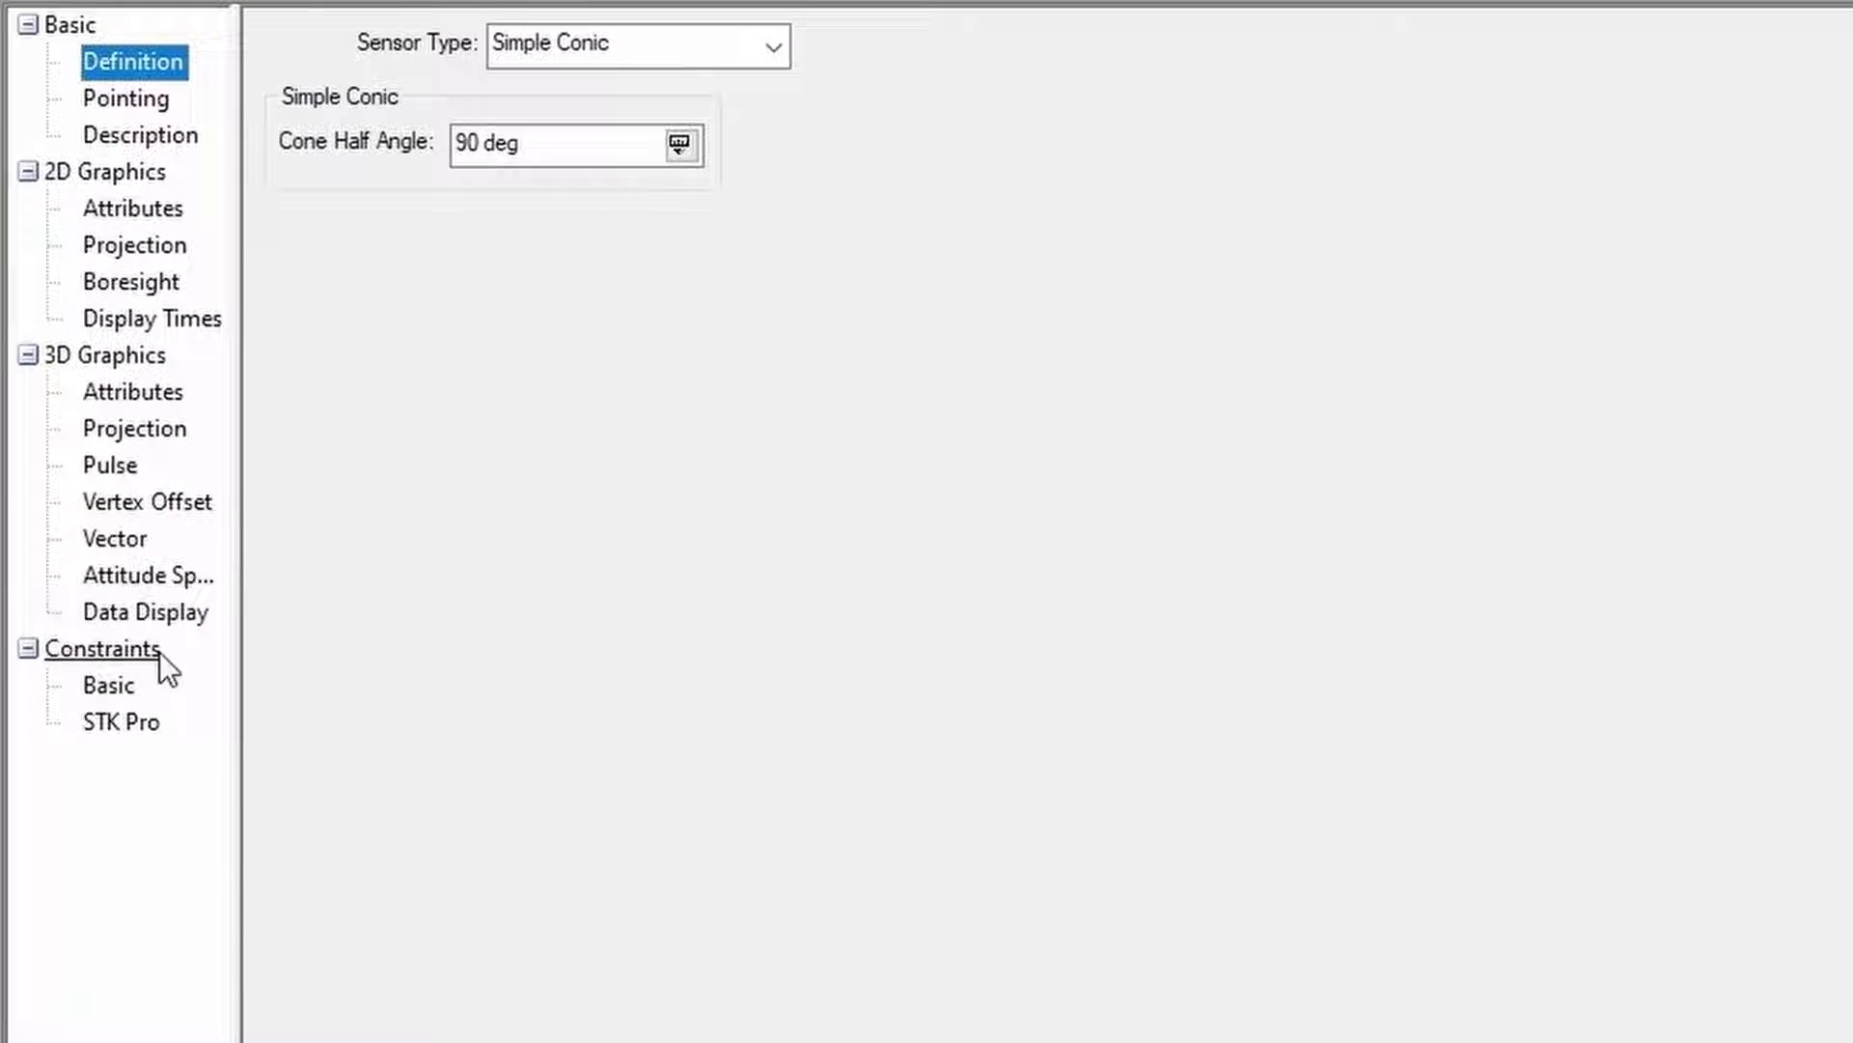
pyautogui.click(116, 691)
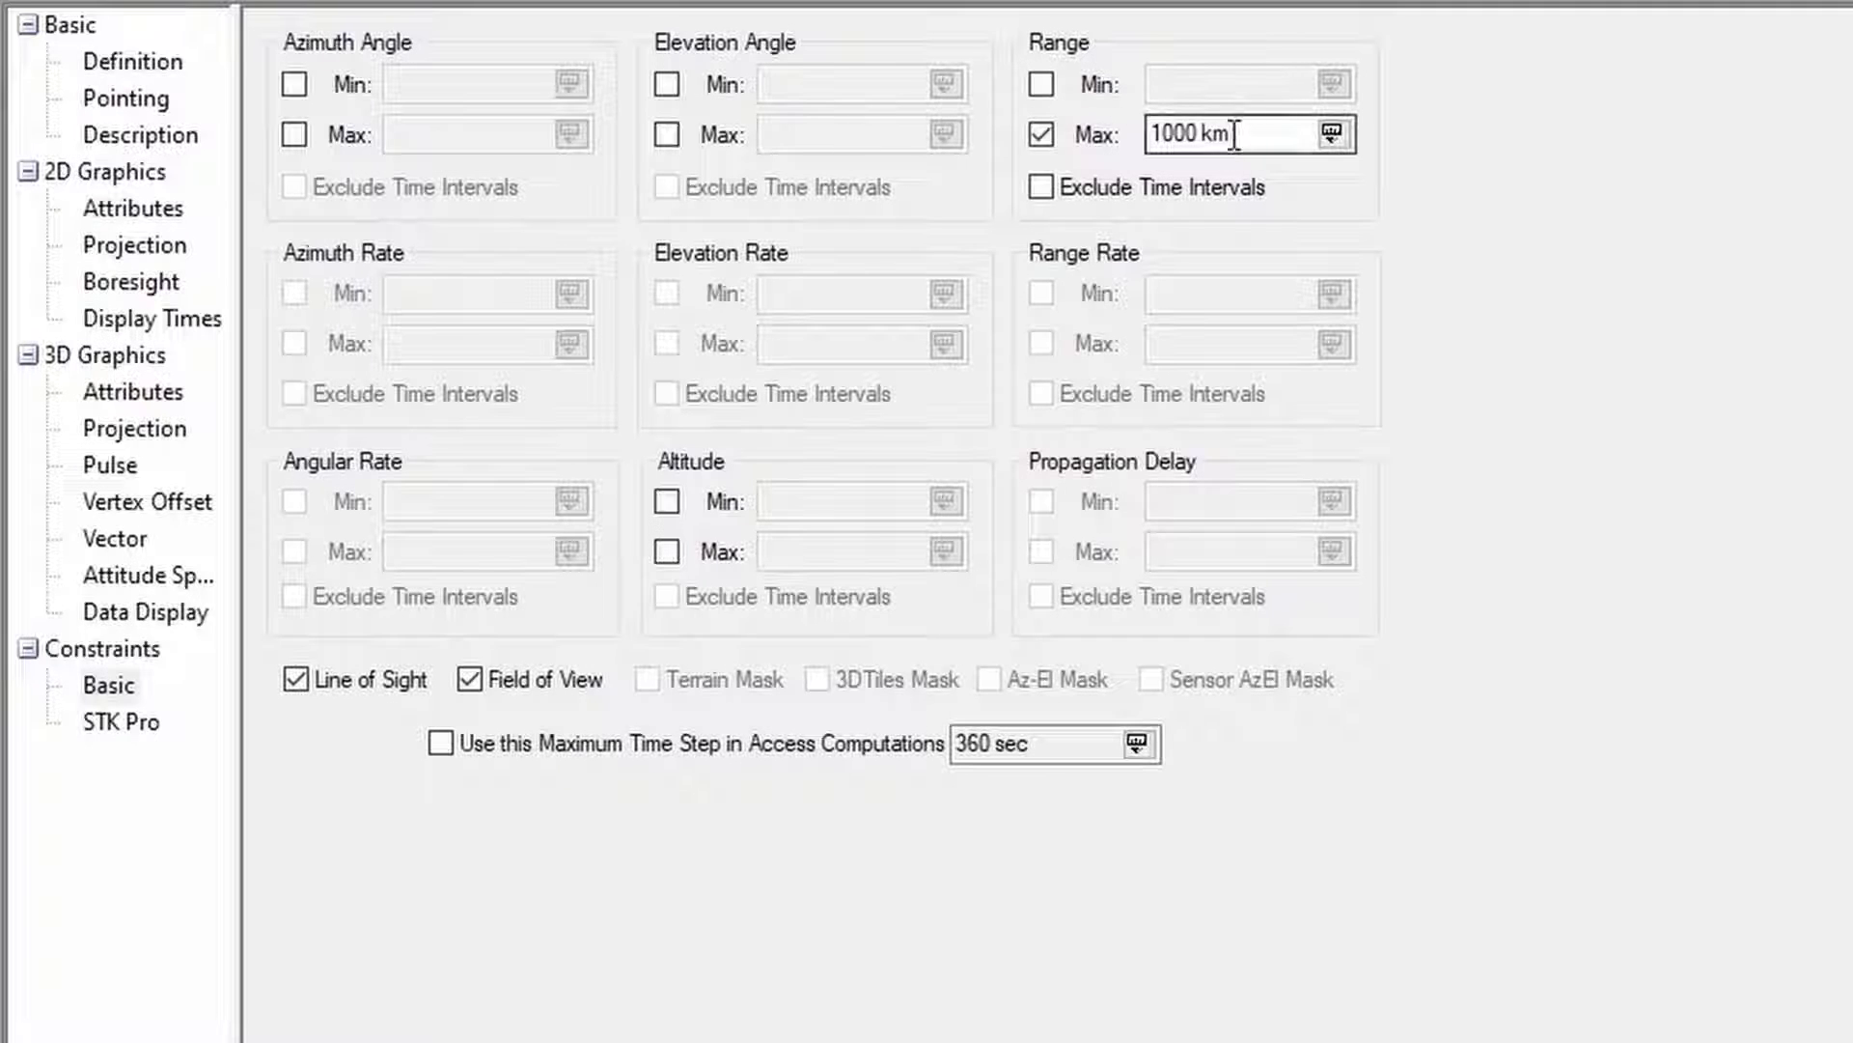
pyautogui.moveTo(1238, 132); pyautogui.dragTo(1092, 128)
pyautogui.write('1500')
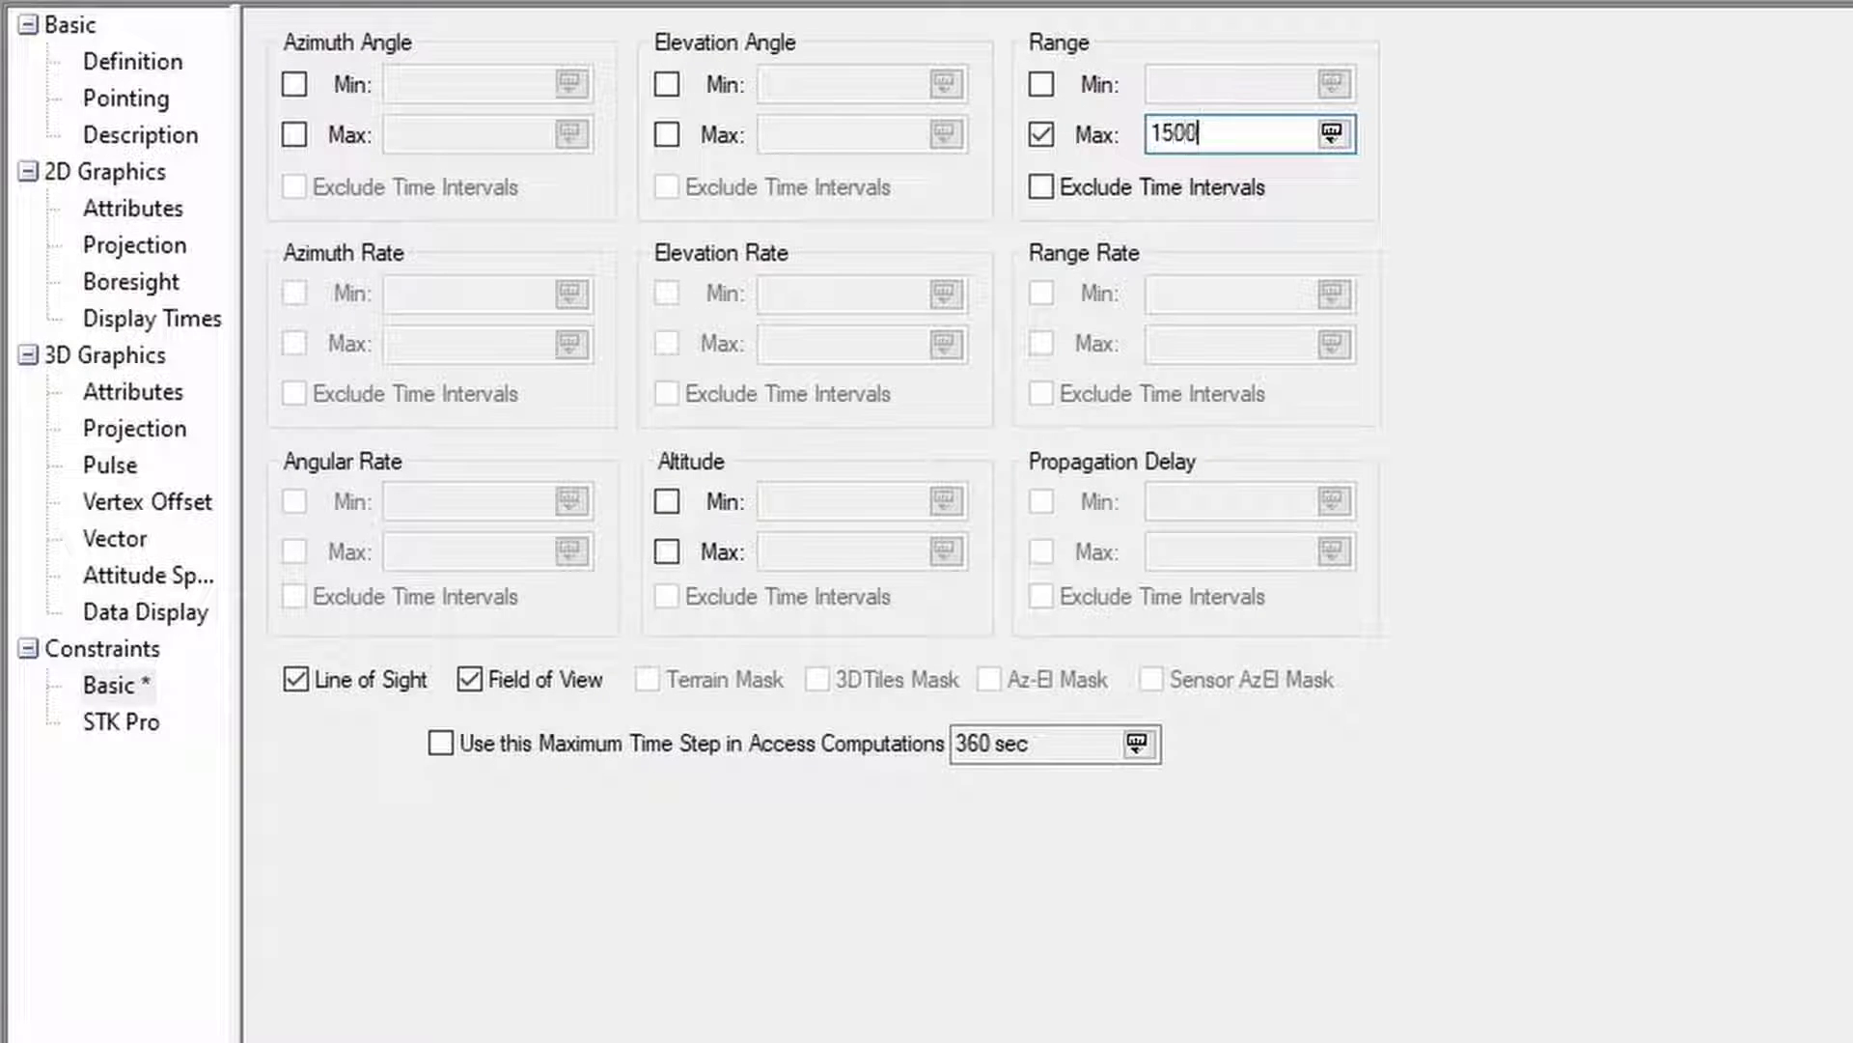
pyautogui.press('Tab')
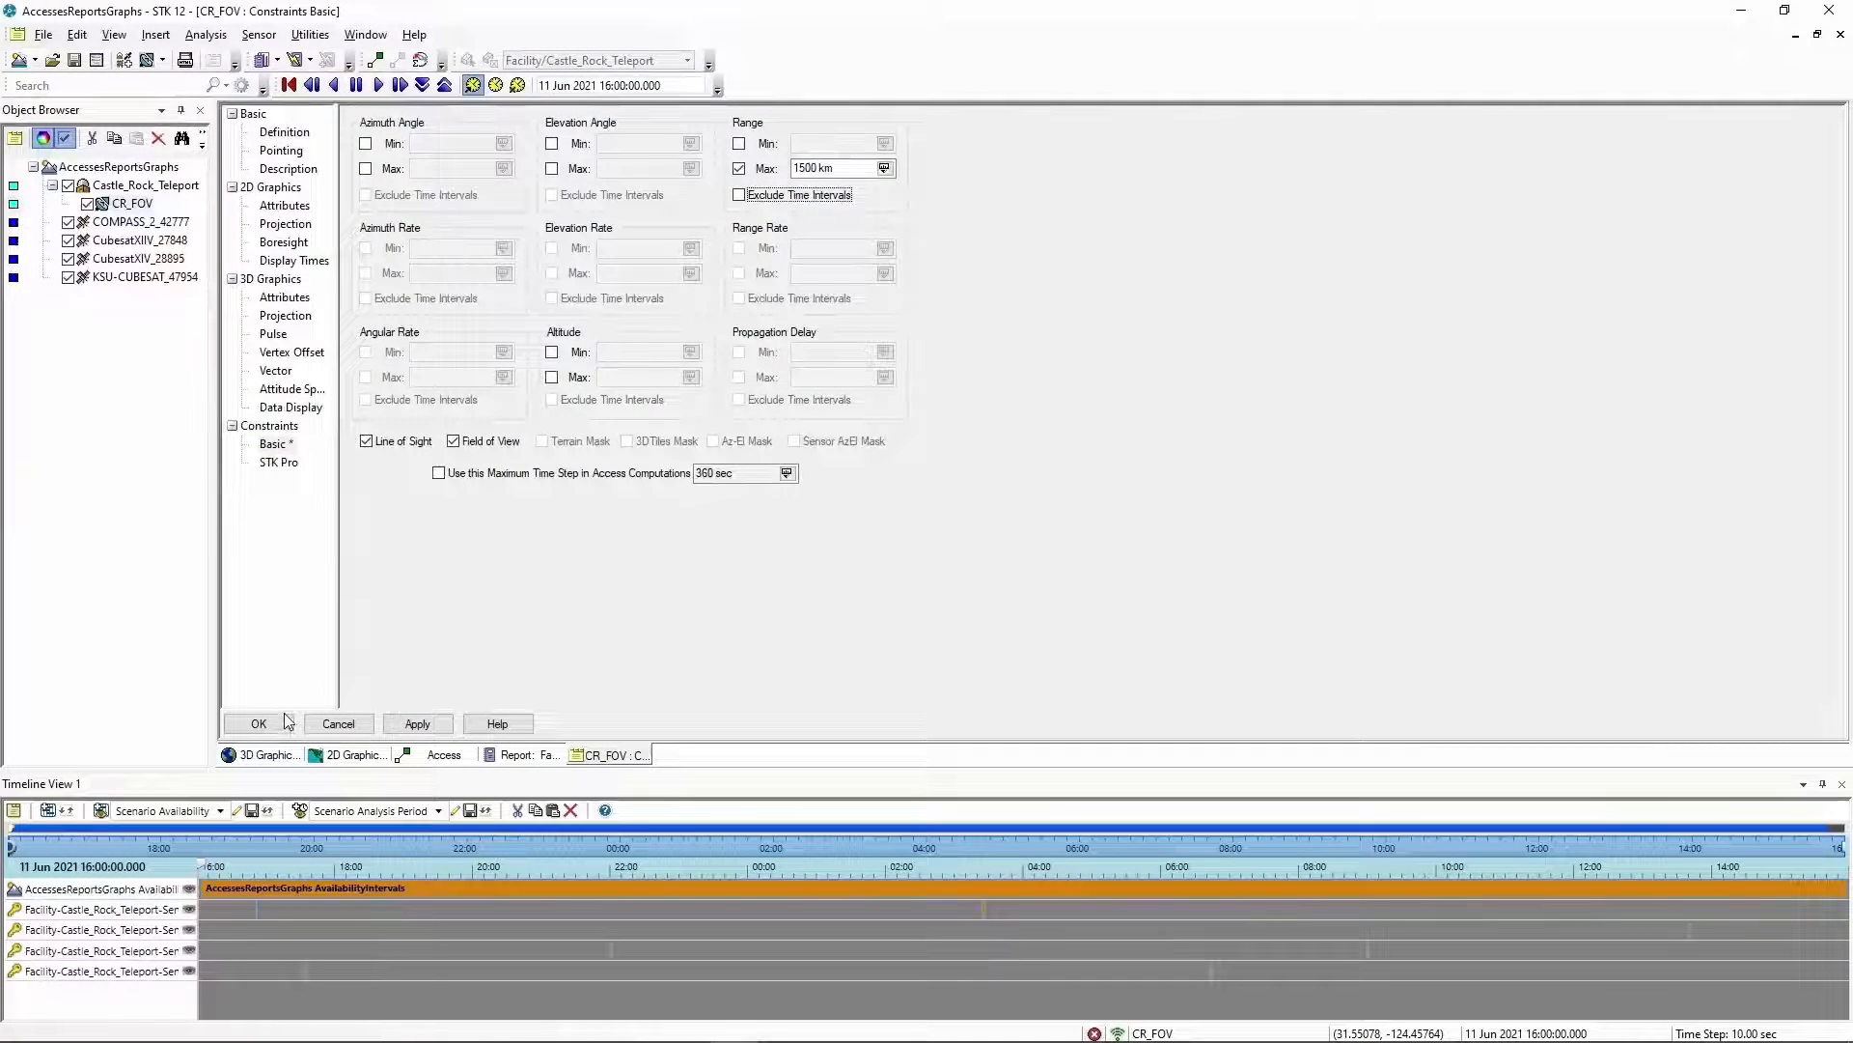
pyautogui.click(259, 724)
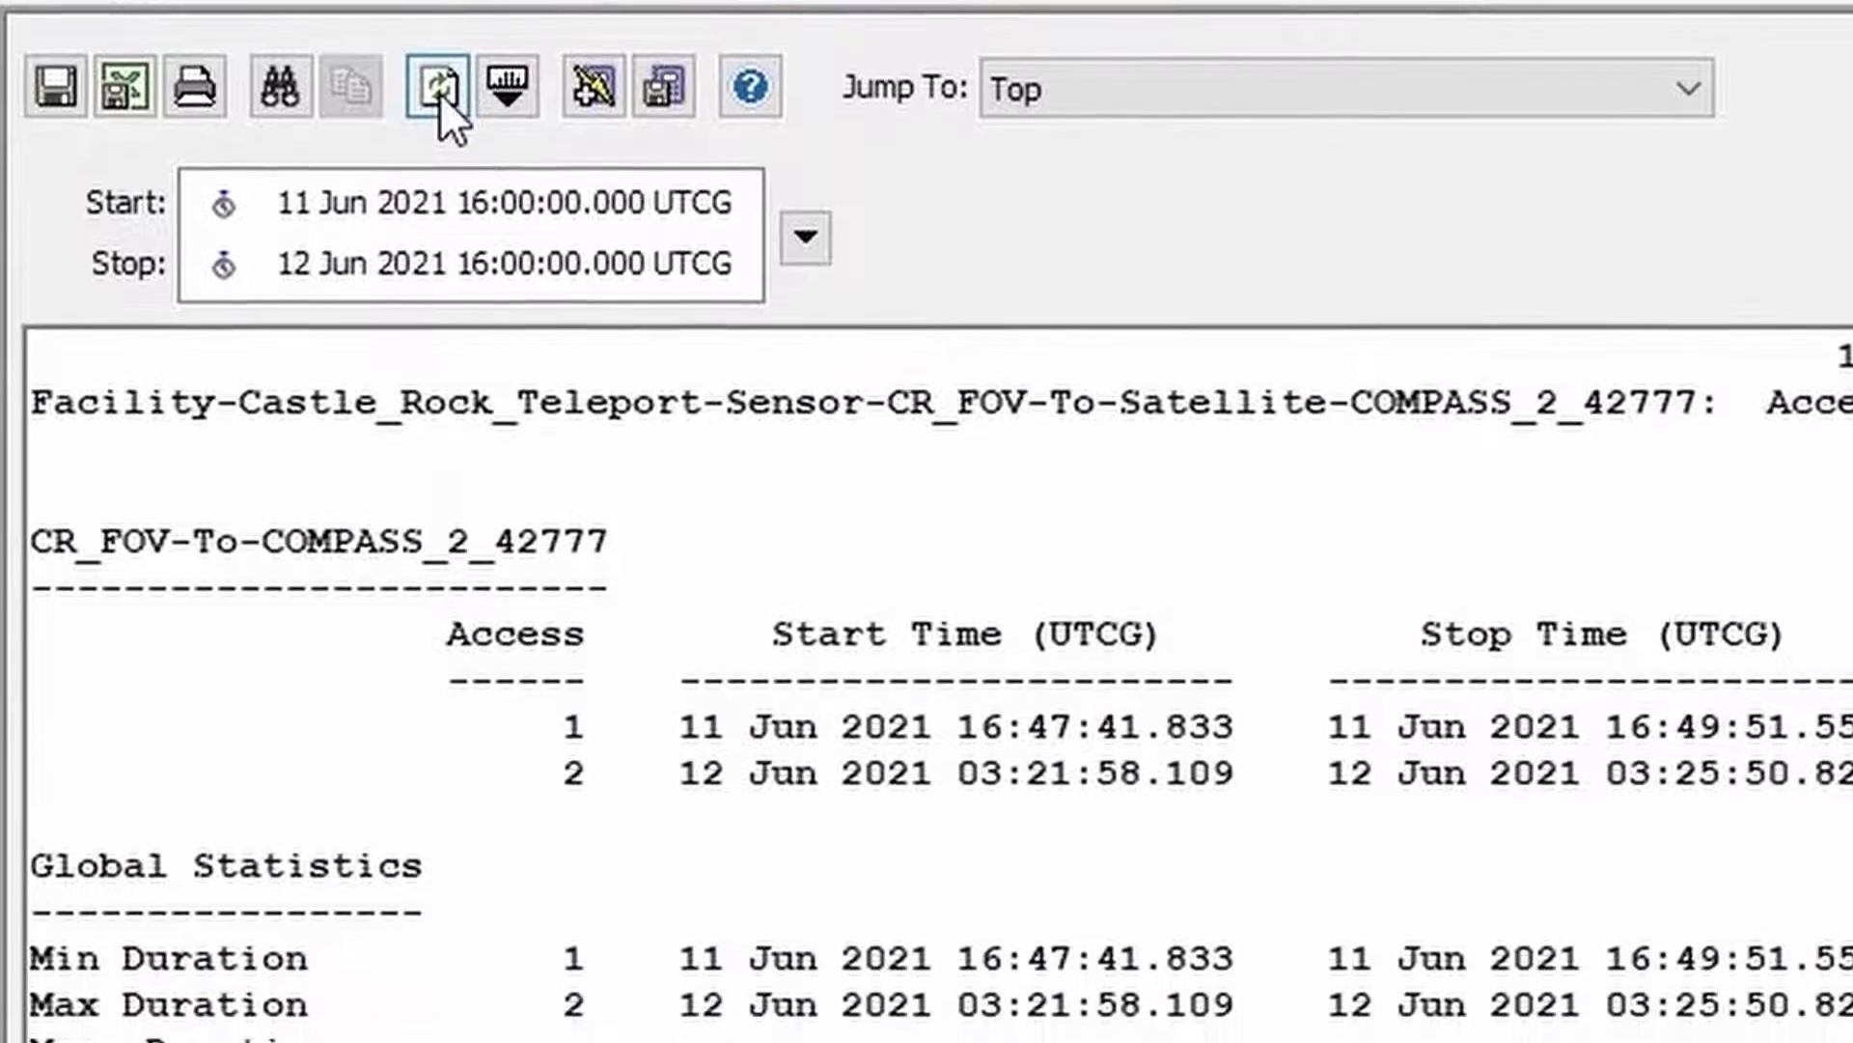
# Refresh the COMPASS_2_42777 access report and change its time unit to Minutes (min)
pyautogui.click(438, 89)
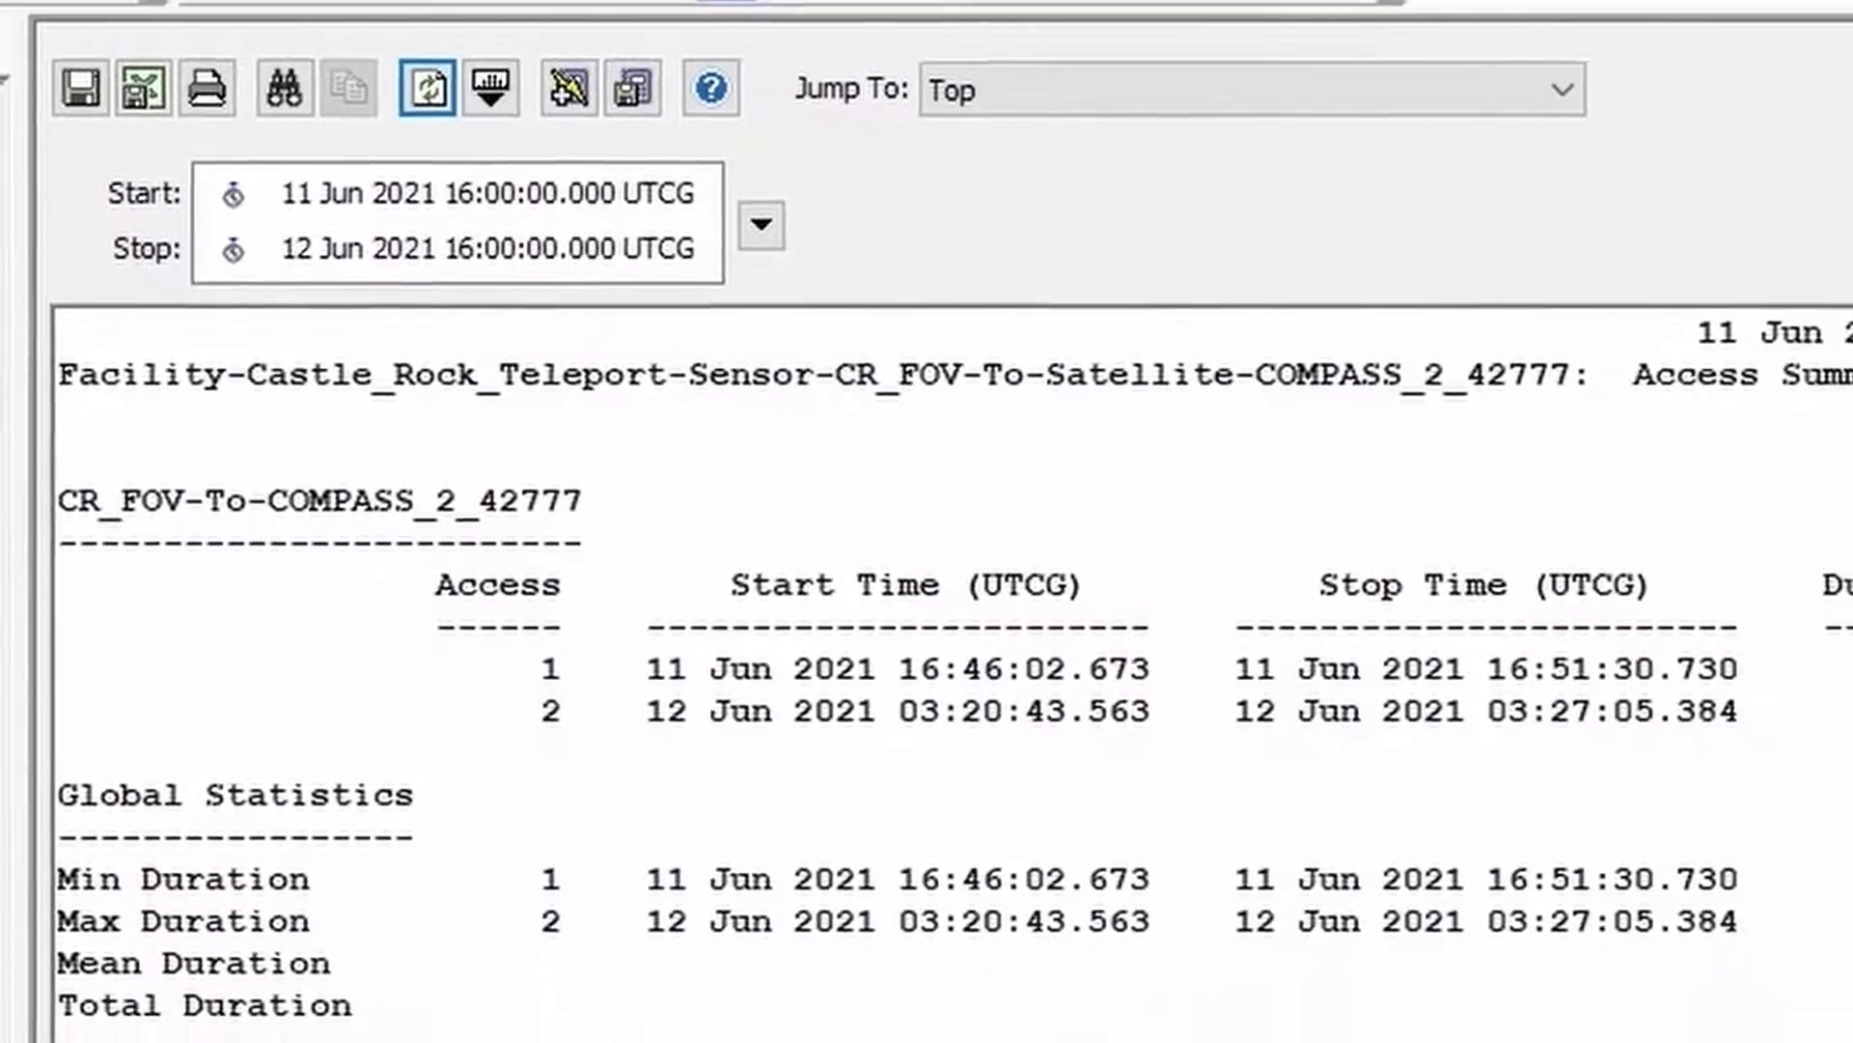
pyautogui.moveTo(1850, 873); pyautogui.dragTo(1584, 816)
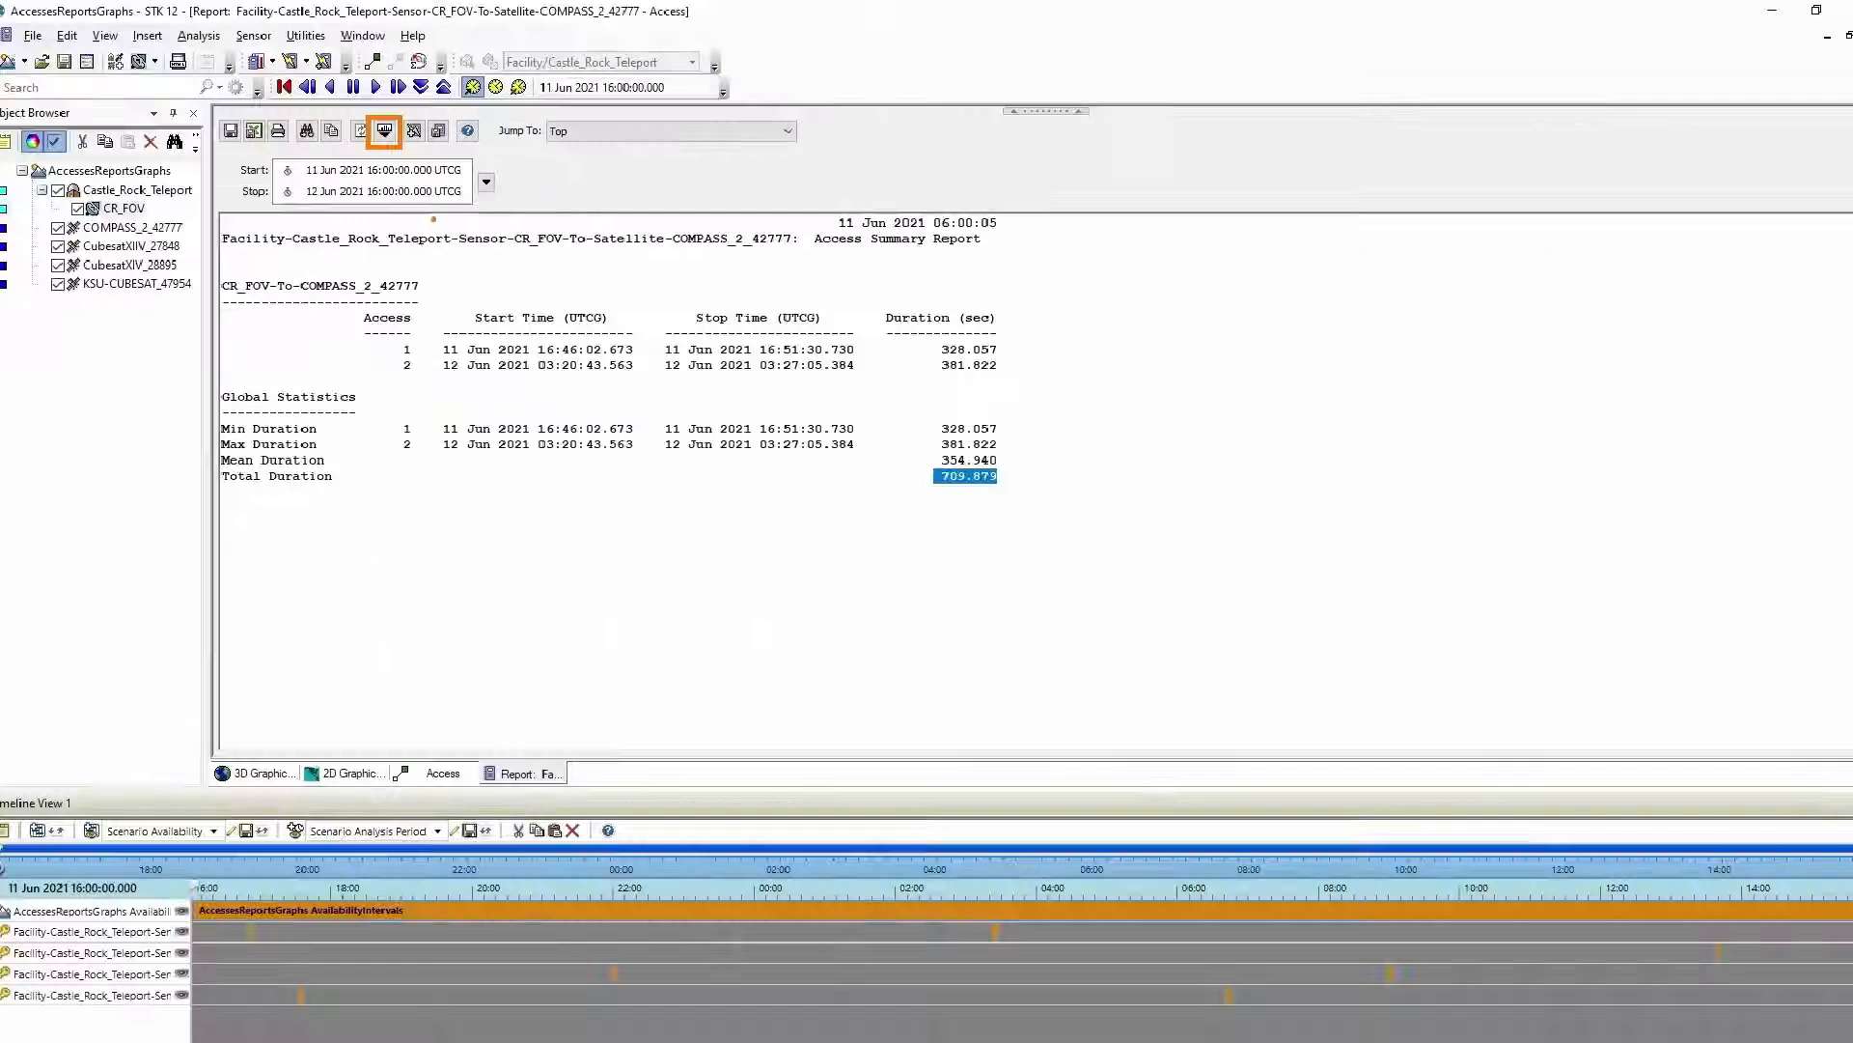
pyautogui.click(387, 129)
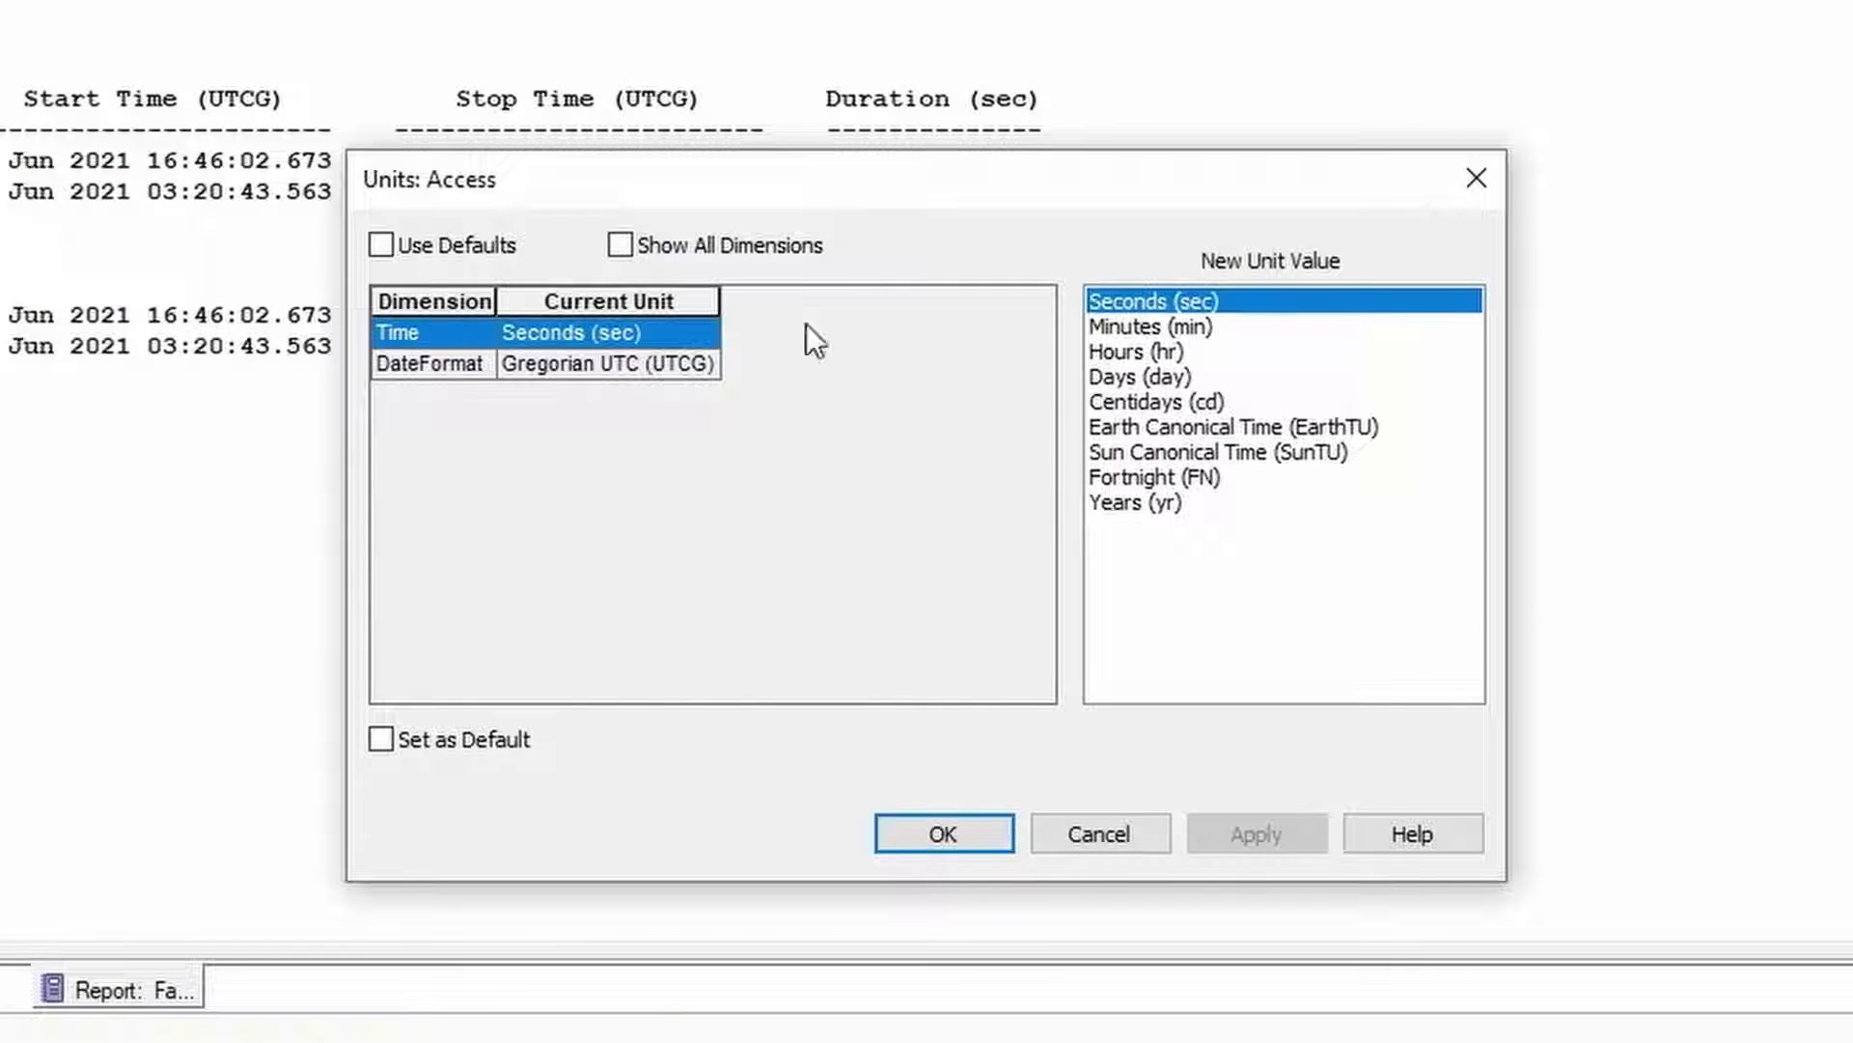
pyautogui.click(1129, 328)
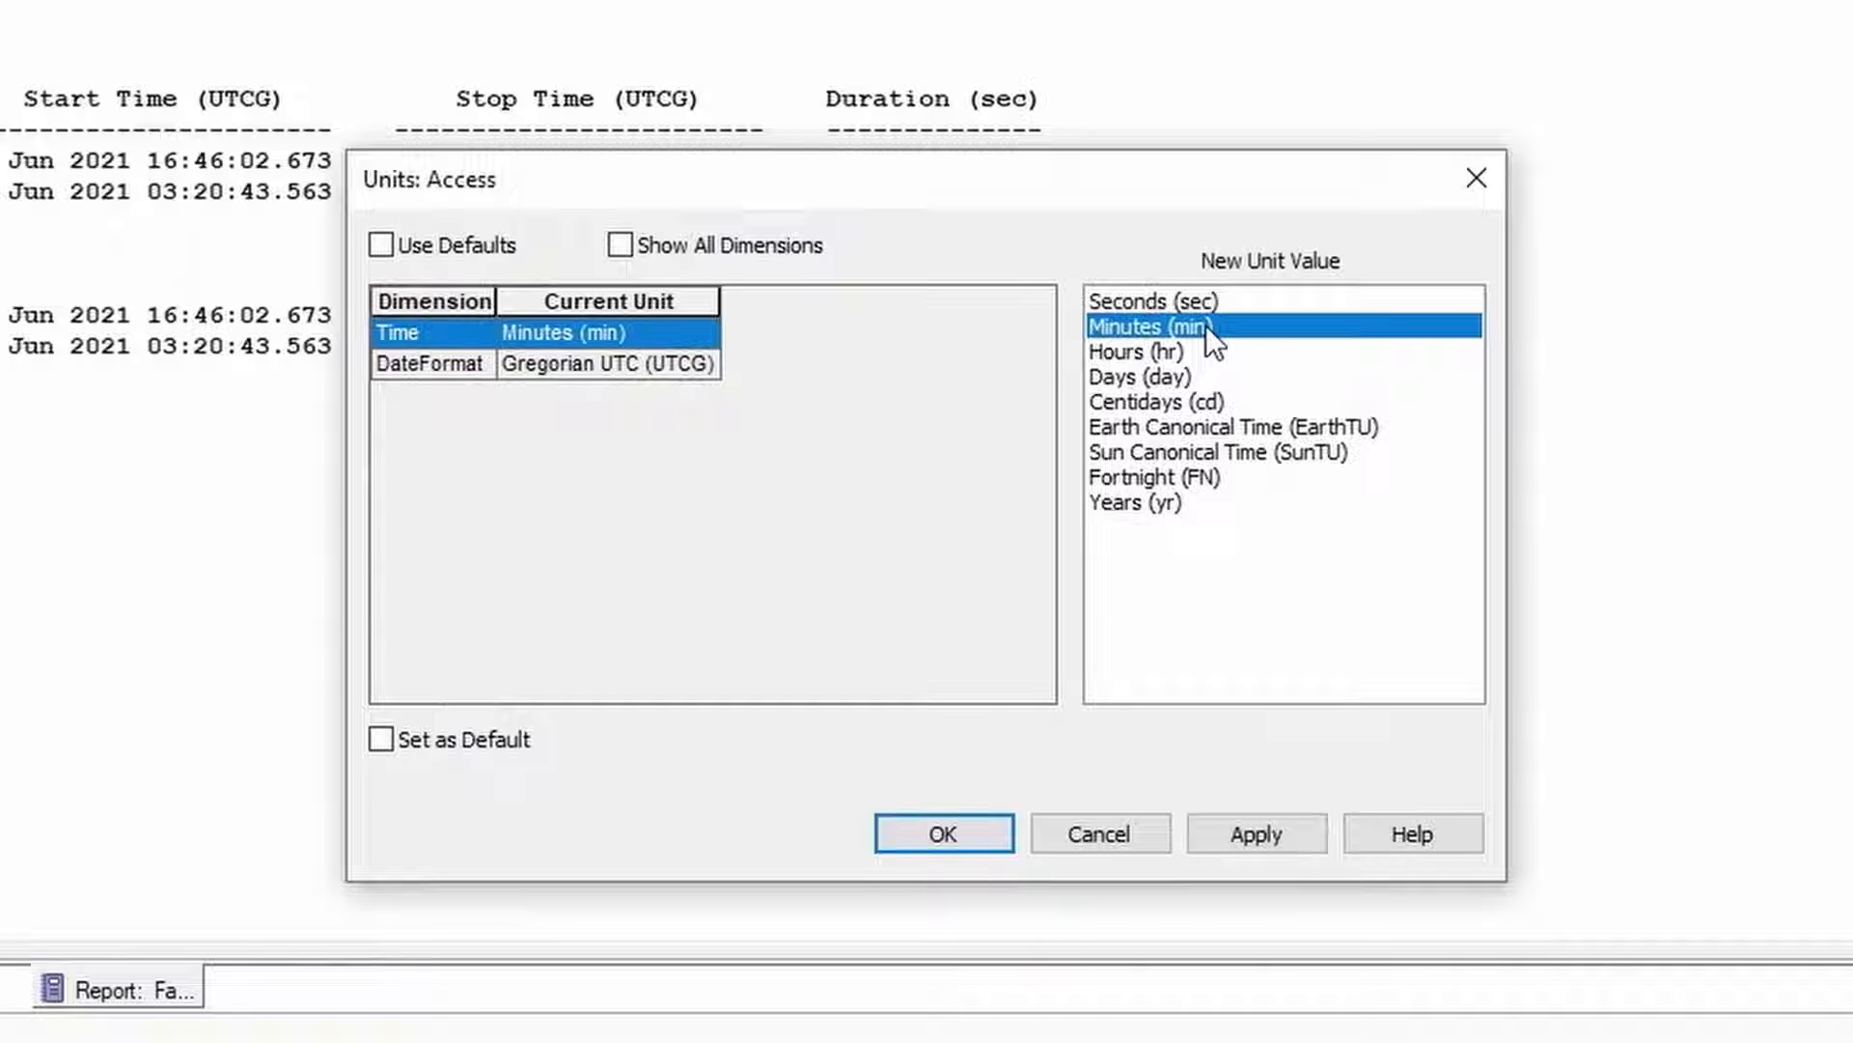
pyautogui.click(993, 843)
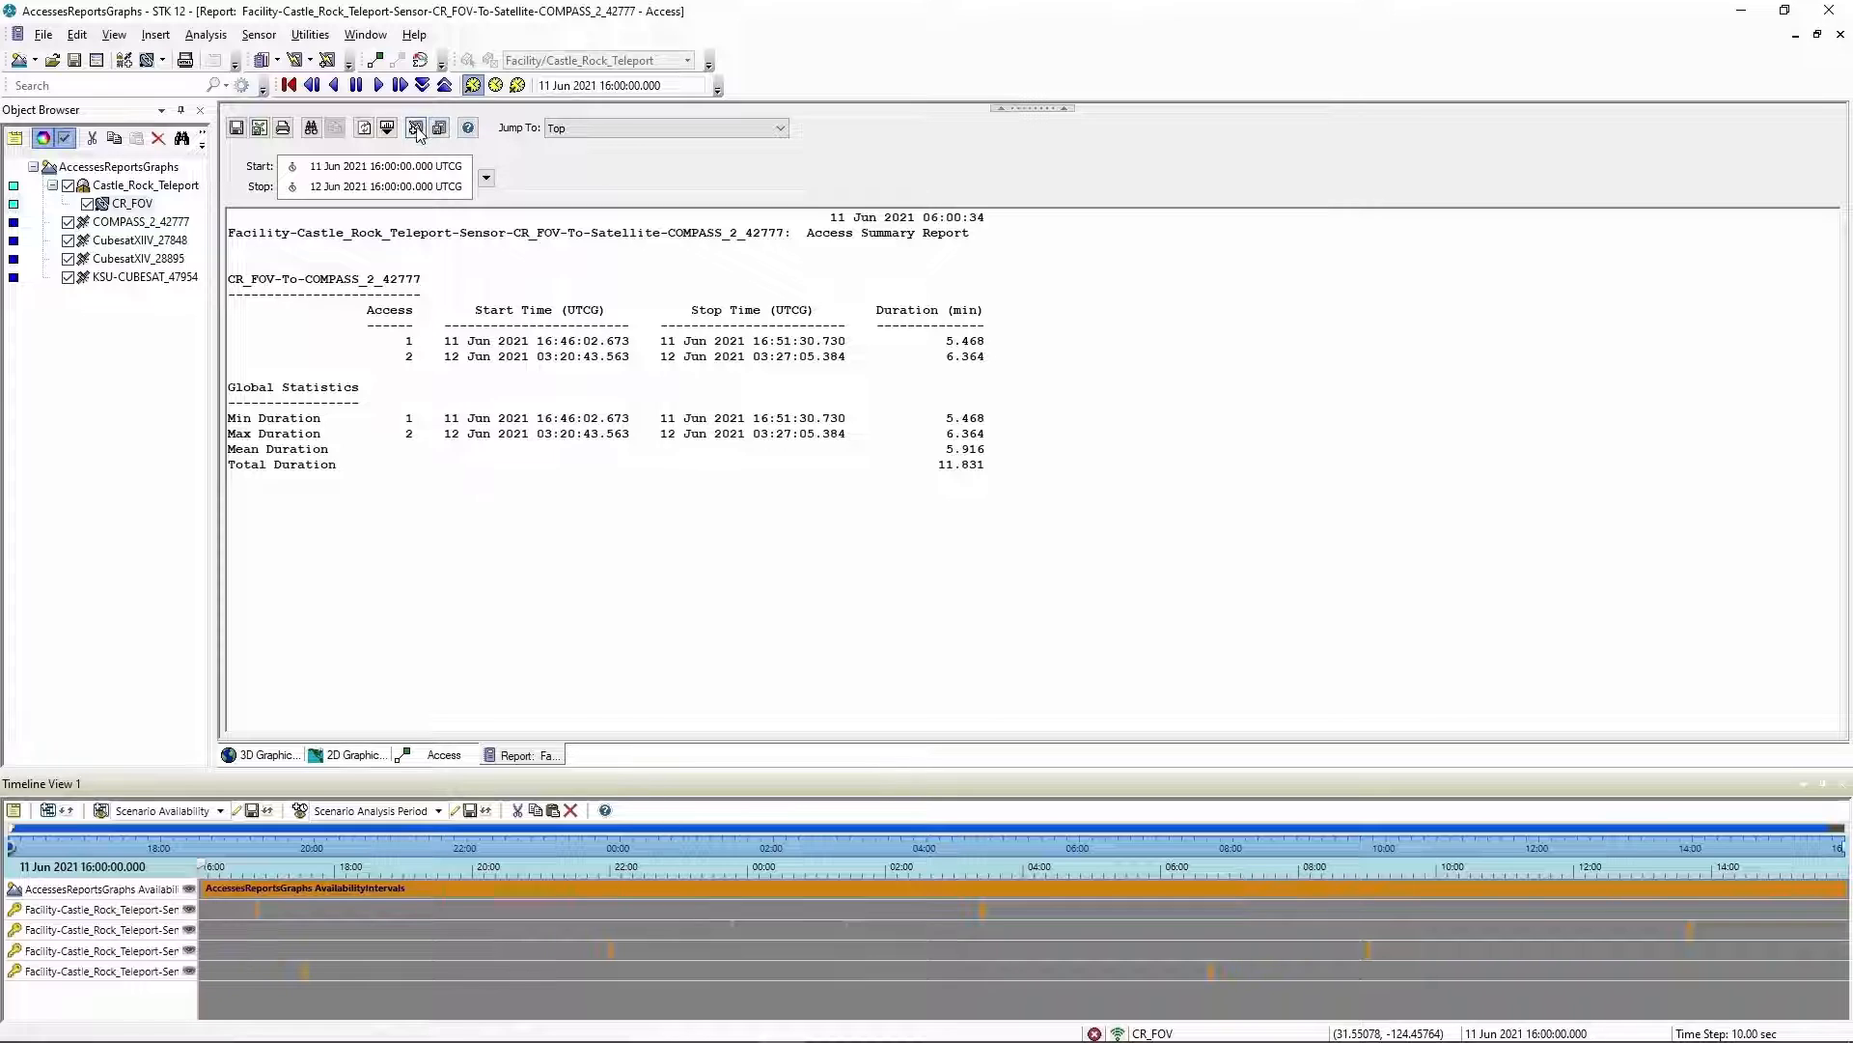
# Save the access report as a quick report named "Sensor to CUBESAT" with Show on Load turned off
pyautogui.click(417, 130)
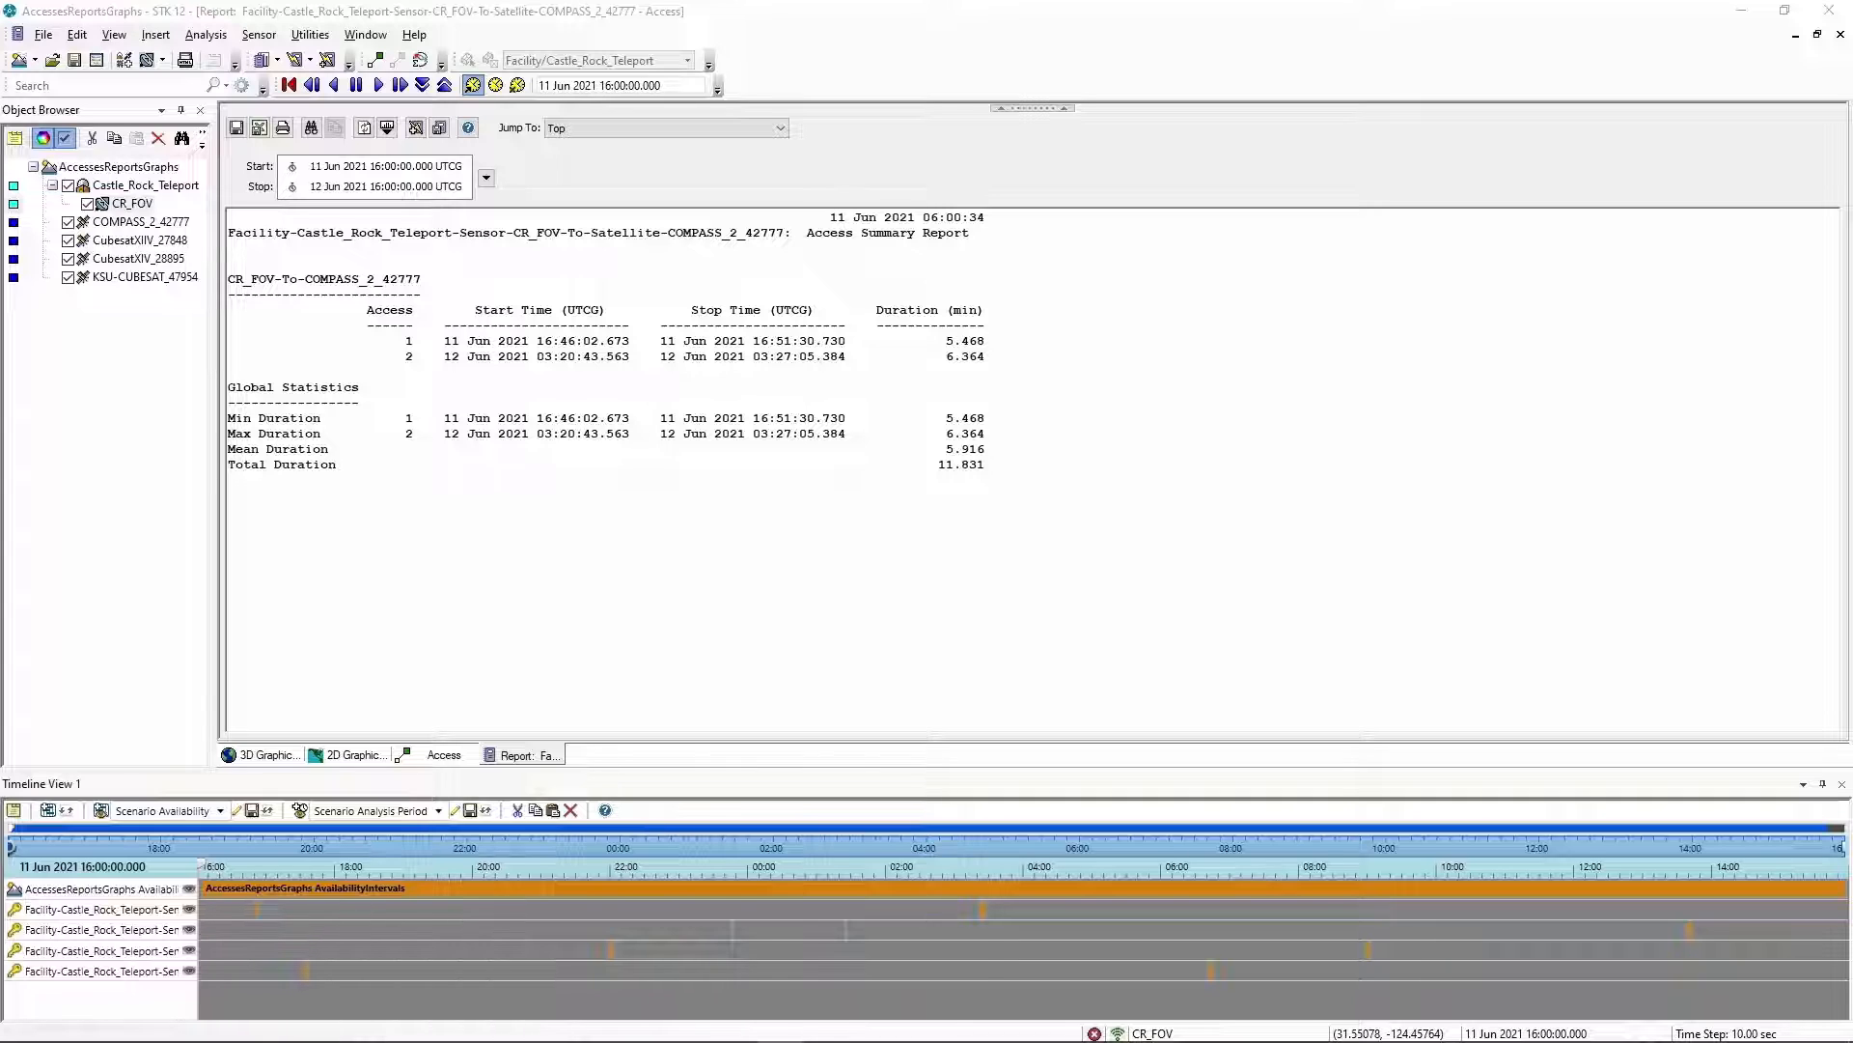
pyautogui.click(1014, 803)
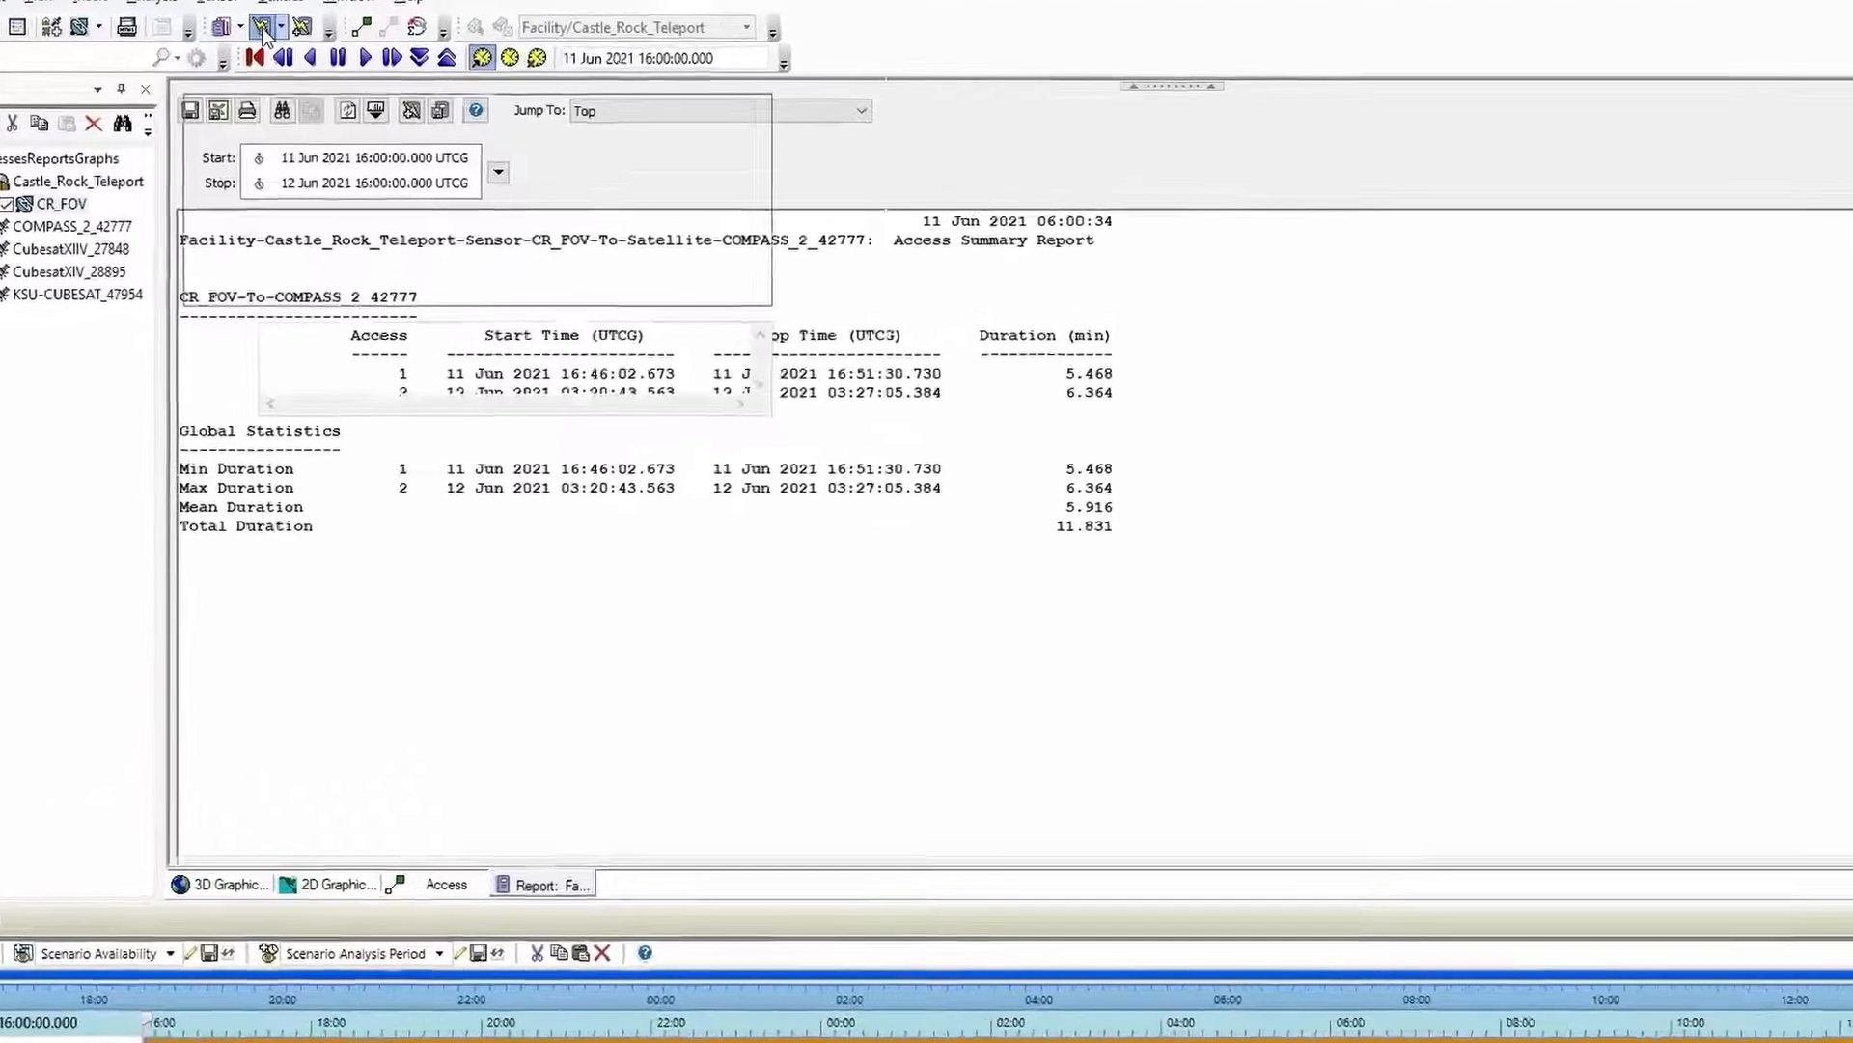
pyautogui.click(262, 28)
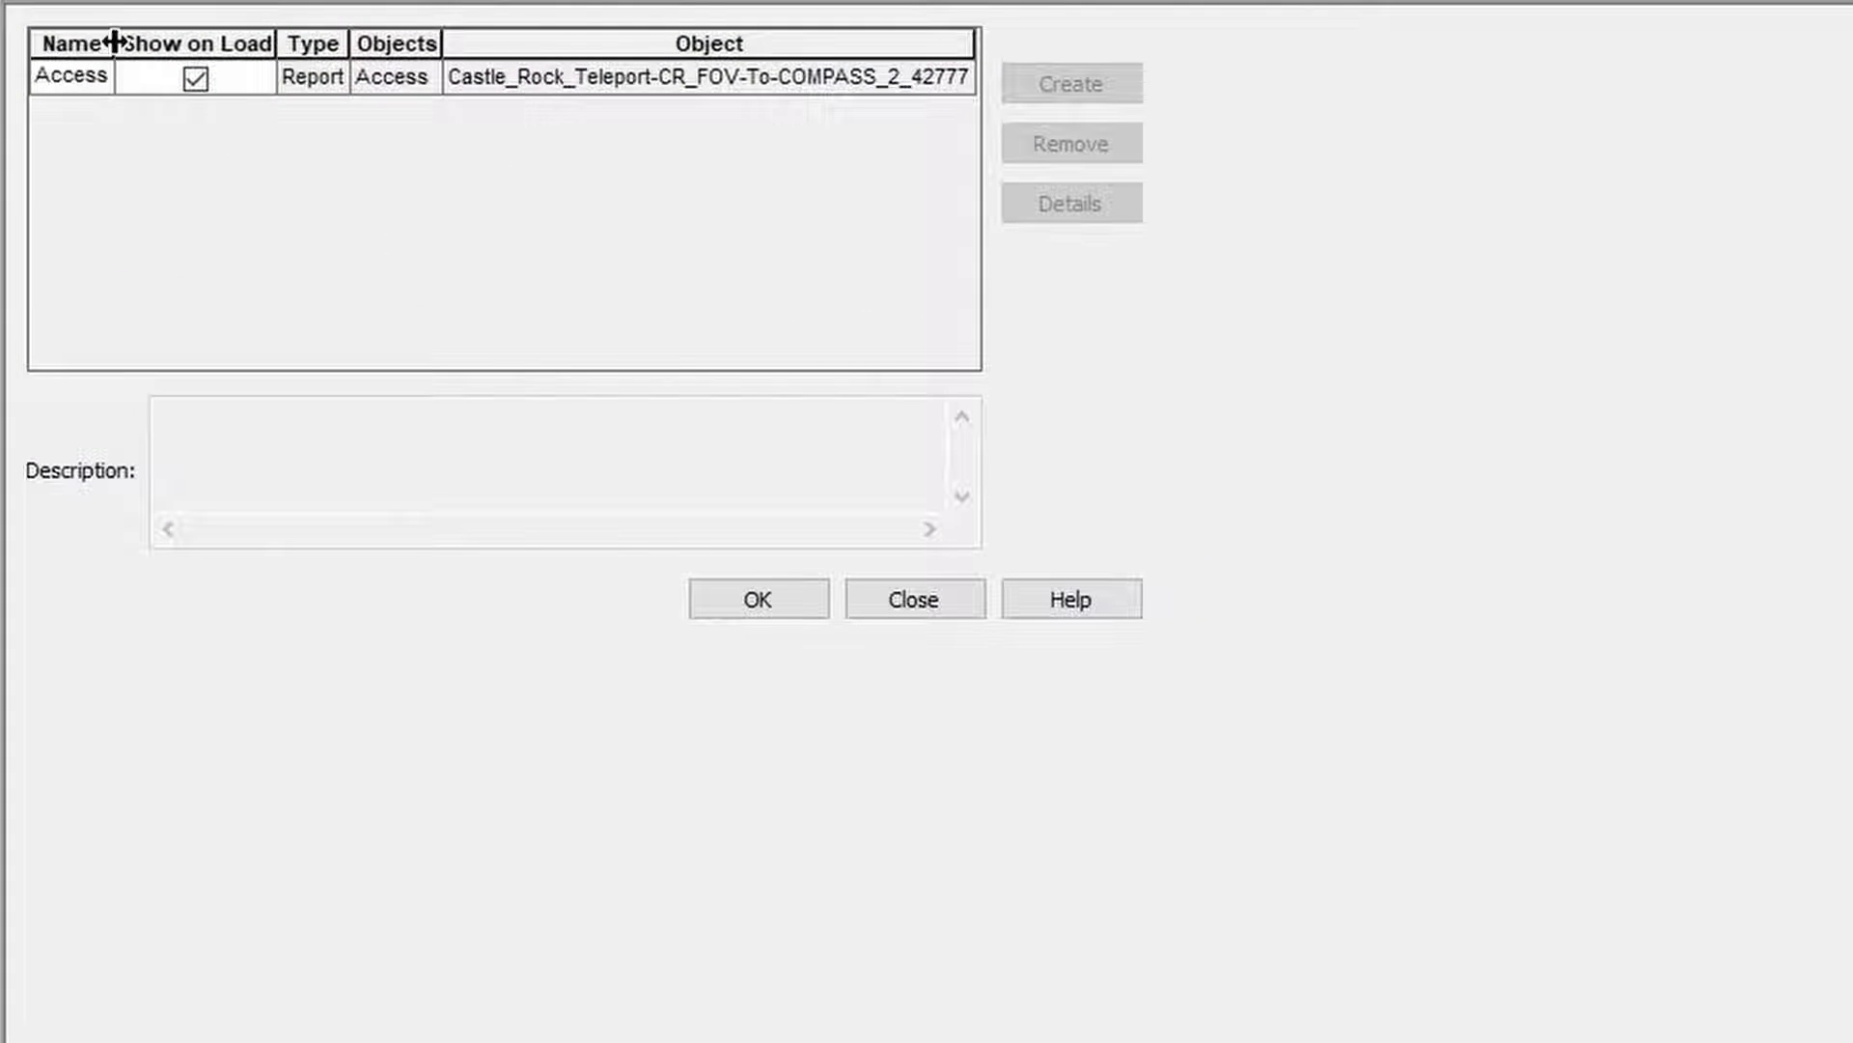
pyautogui.moveTo(114, 43); pyautogui.dragTo(390, 42)
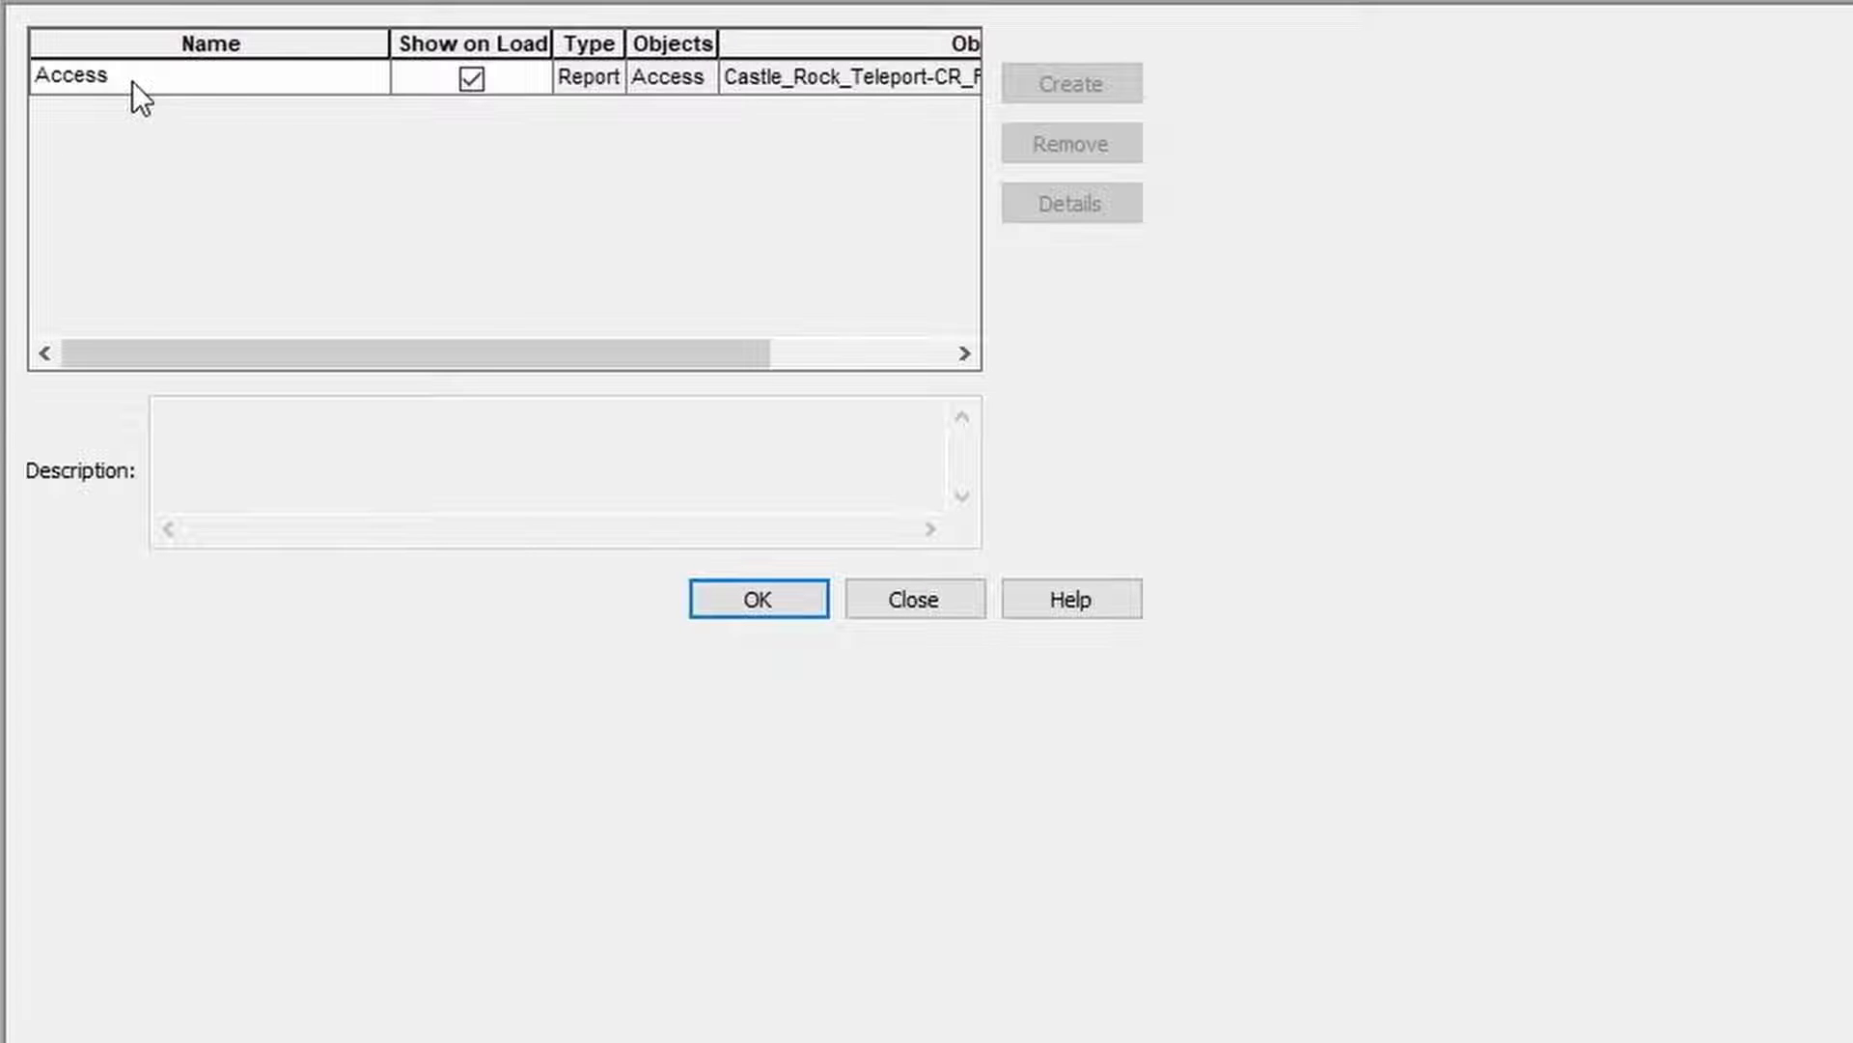
pyautogui.doubleClick(131, 77)
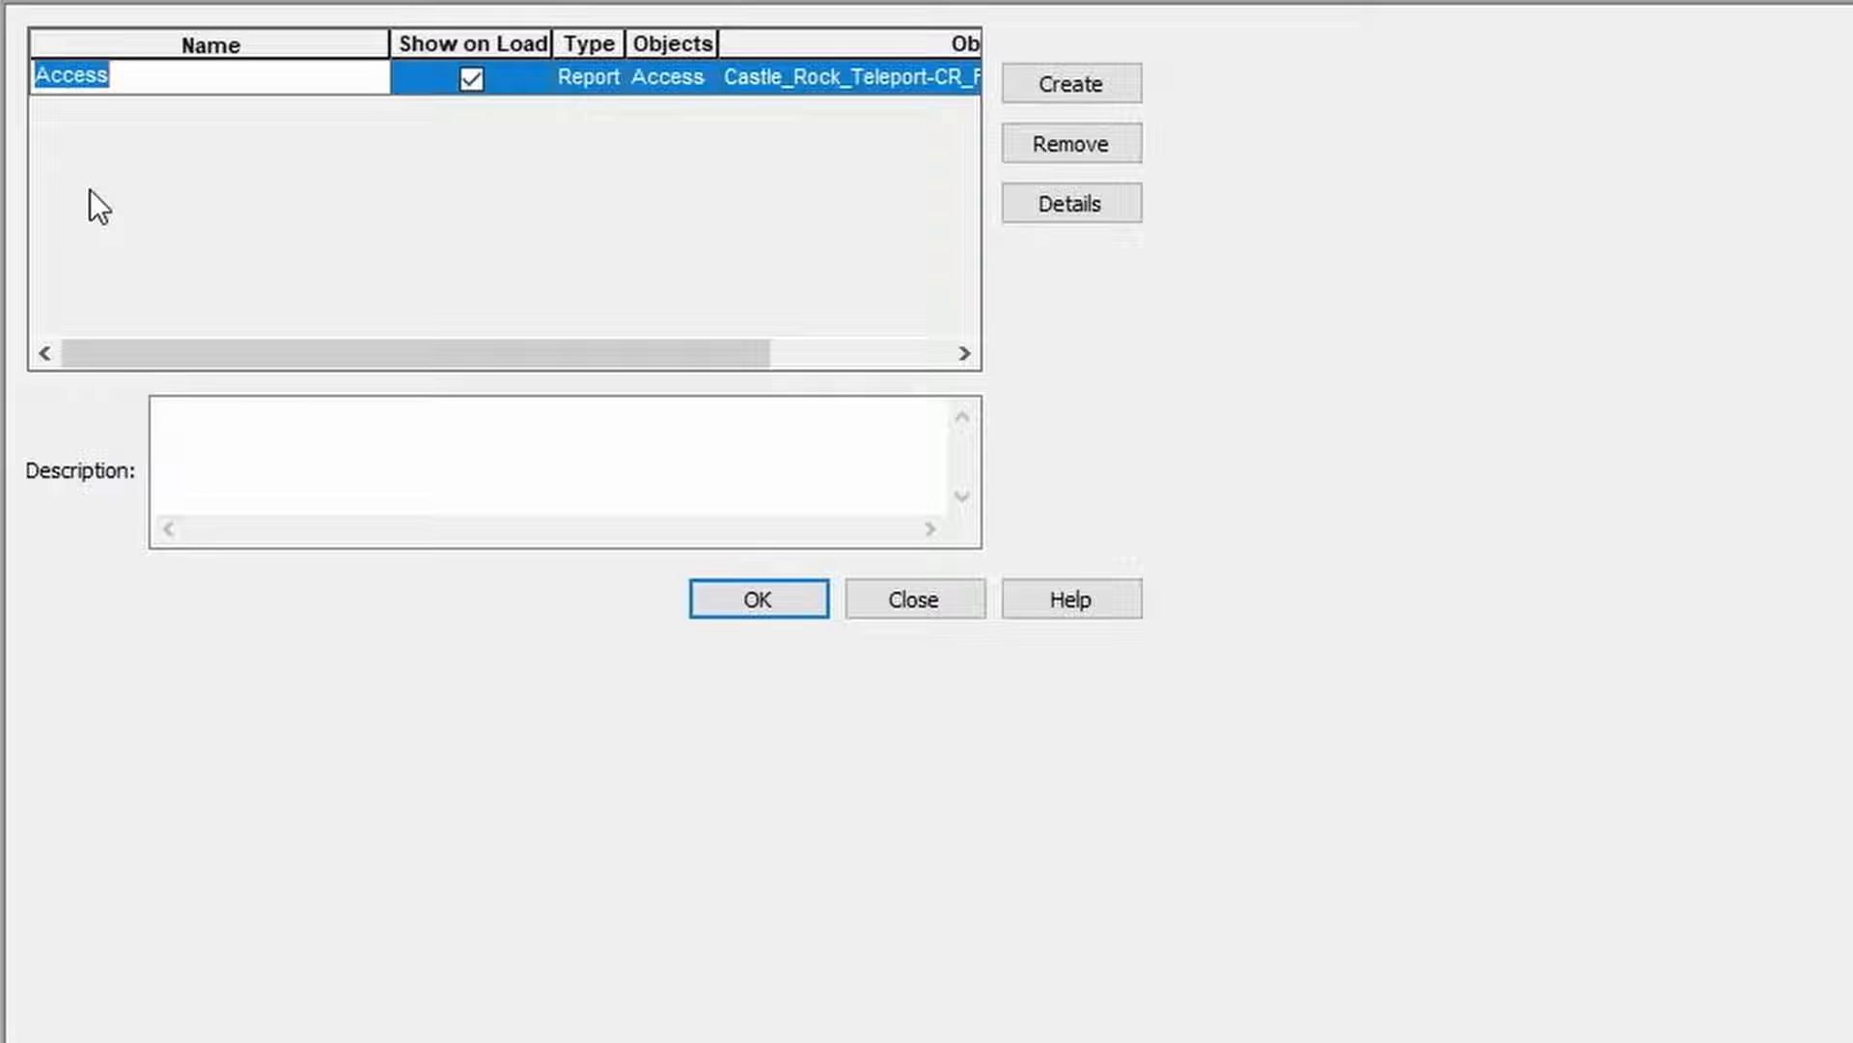
pyautogui.write('Senso')
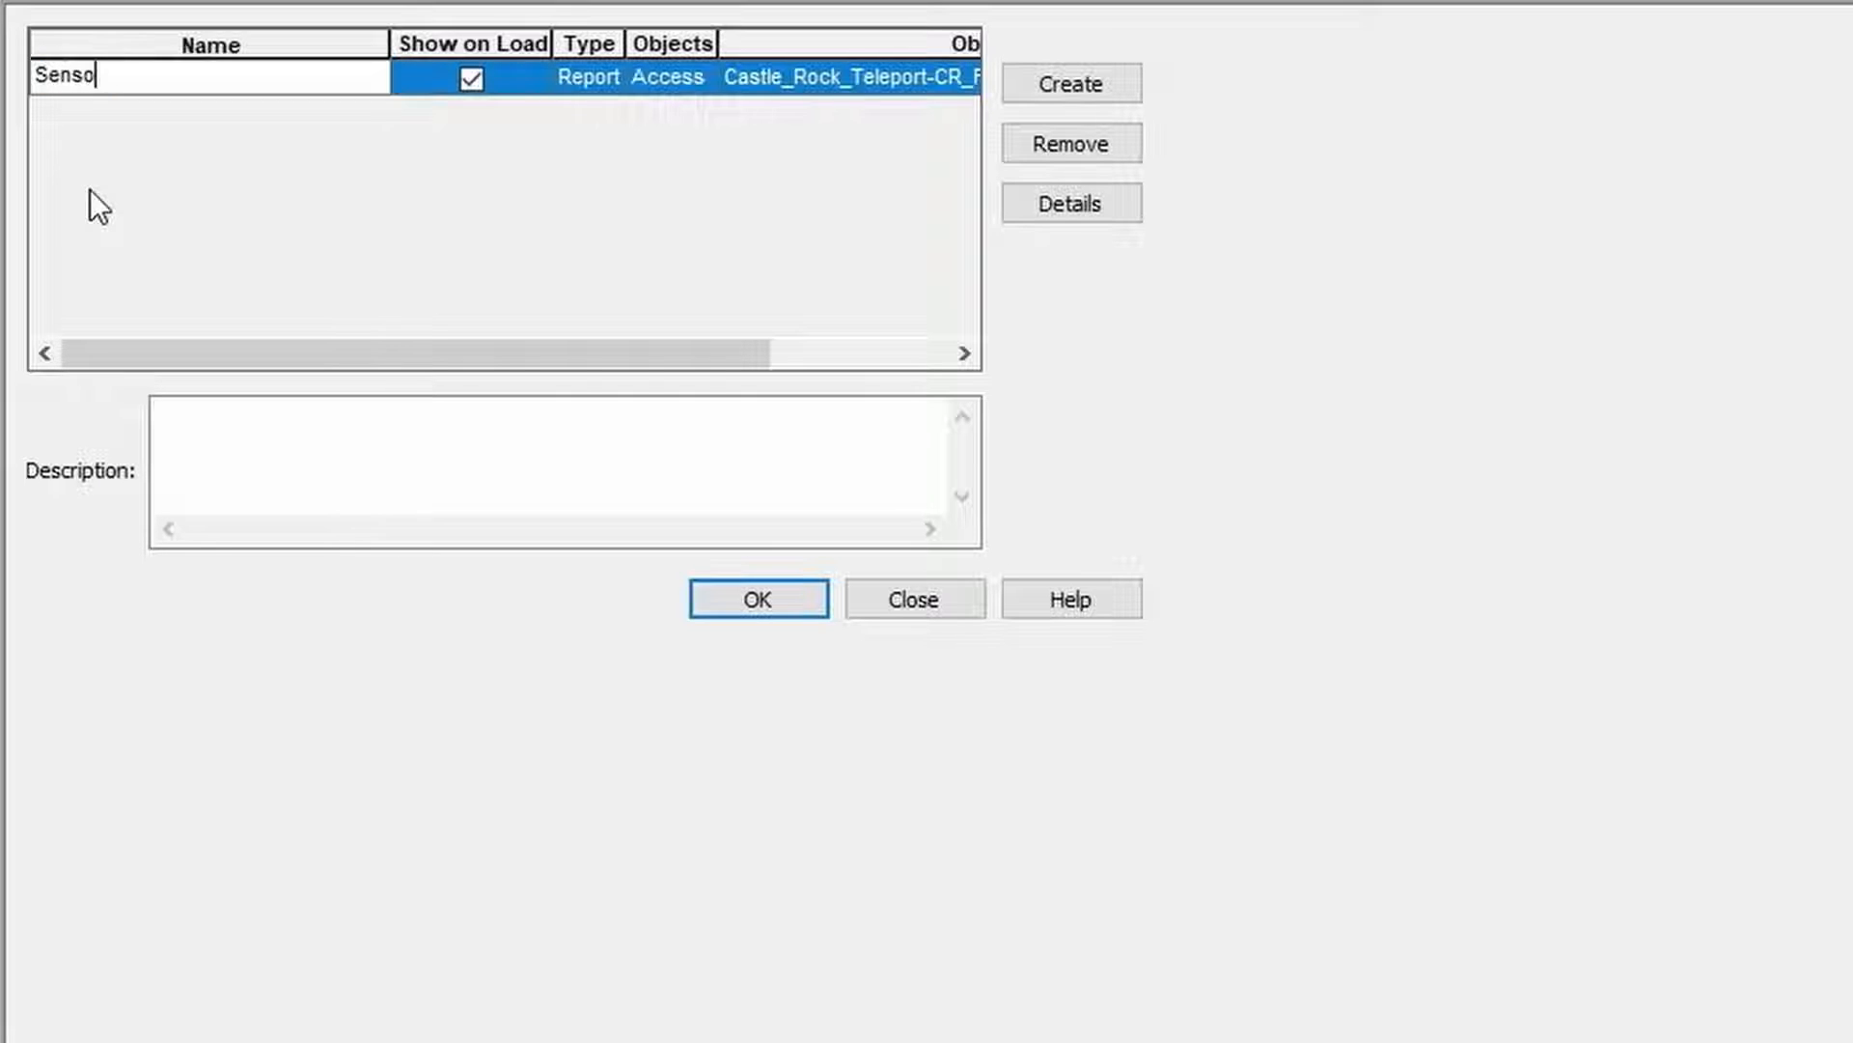
pyautogui.write('r to CUBESAT')
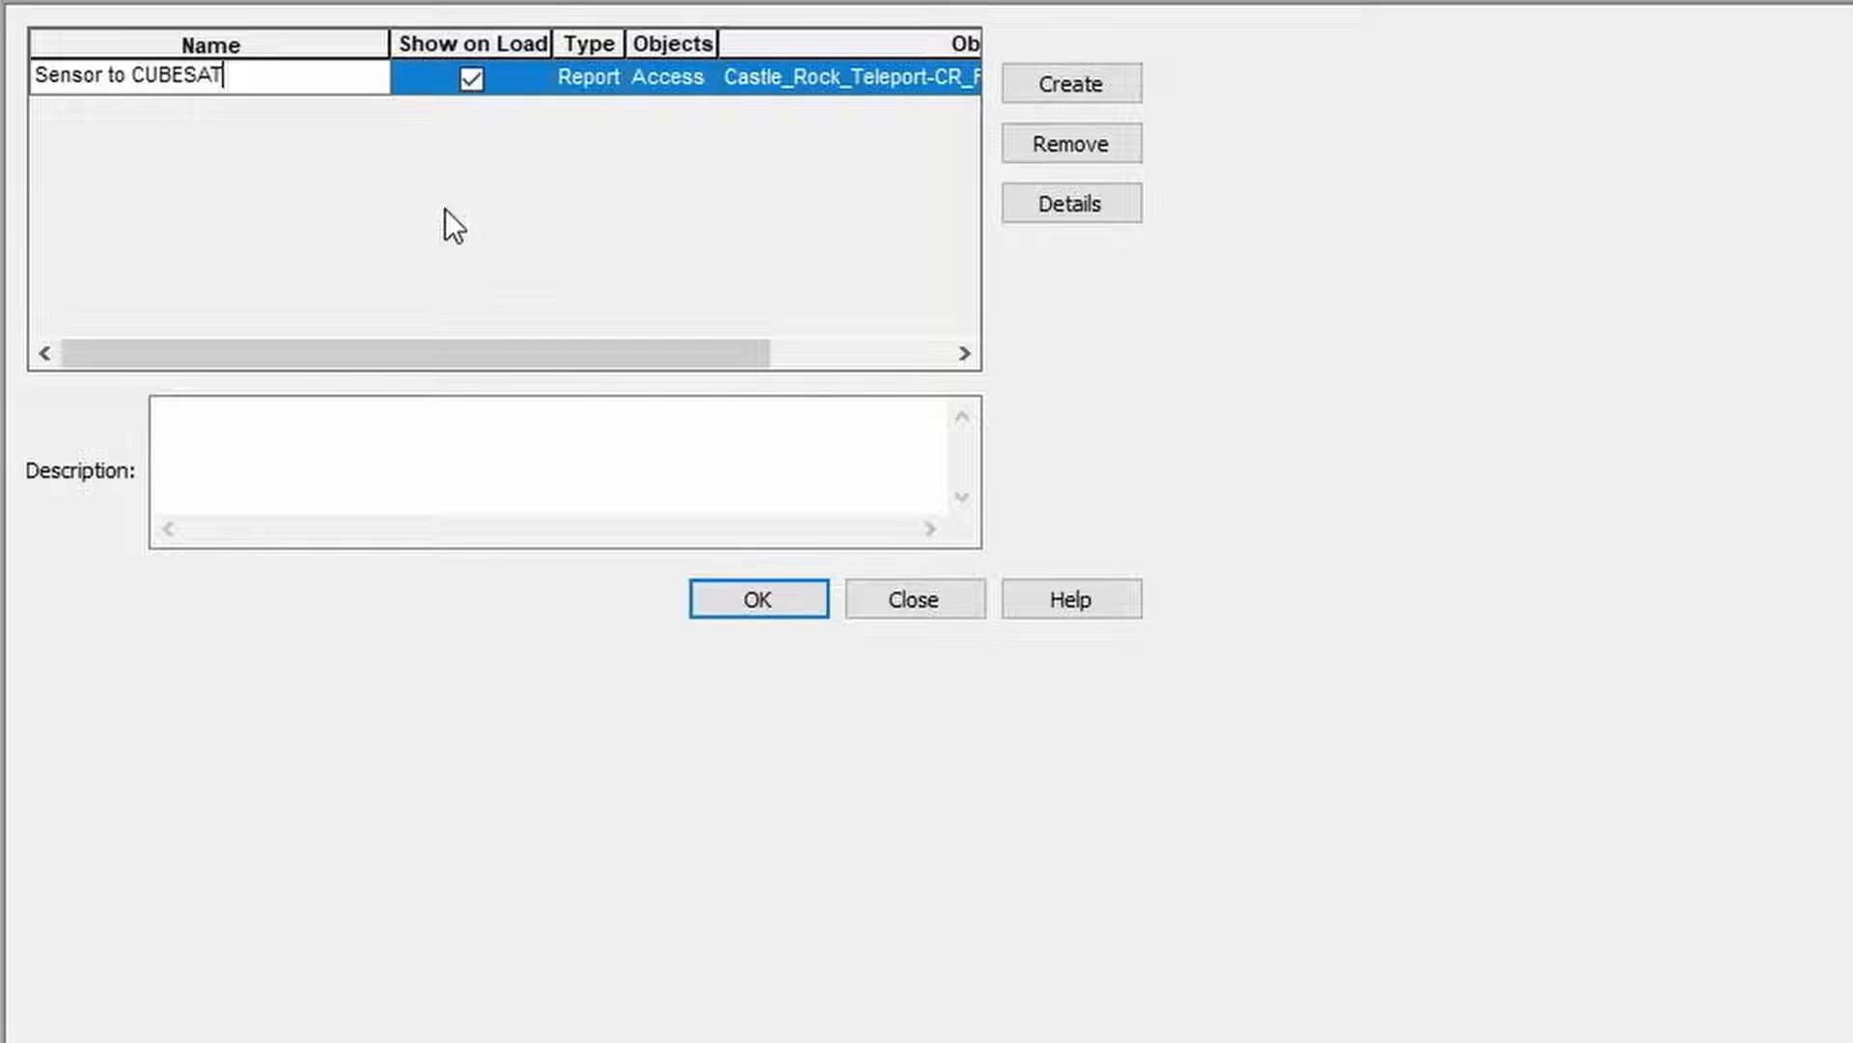
pyautogui.click(473, 79)
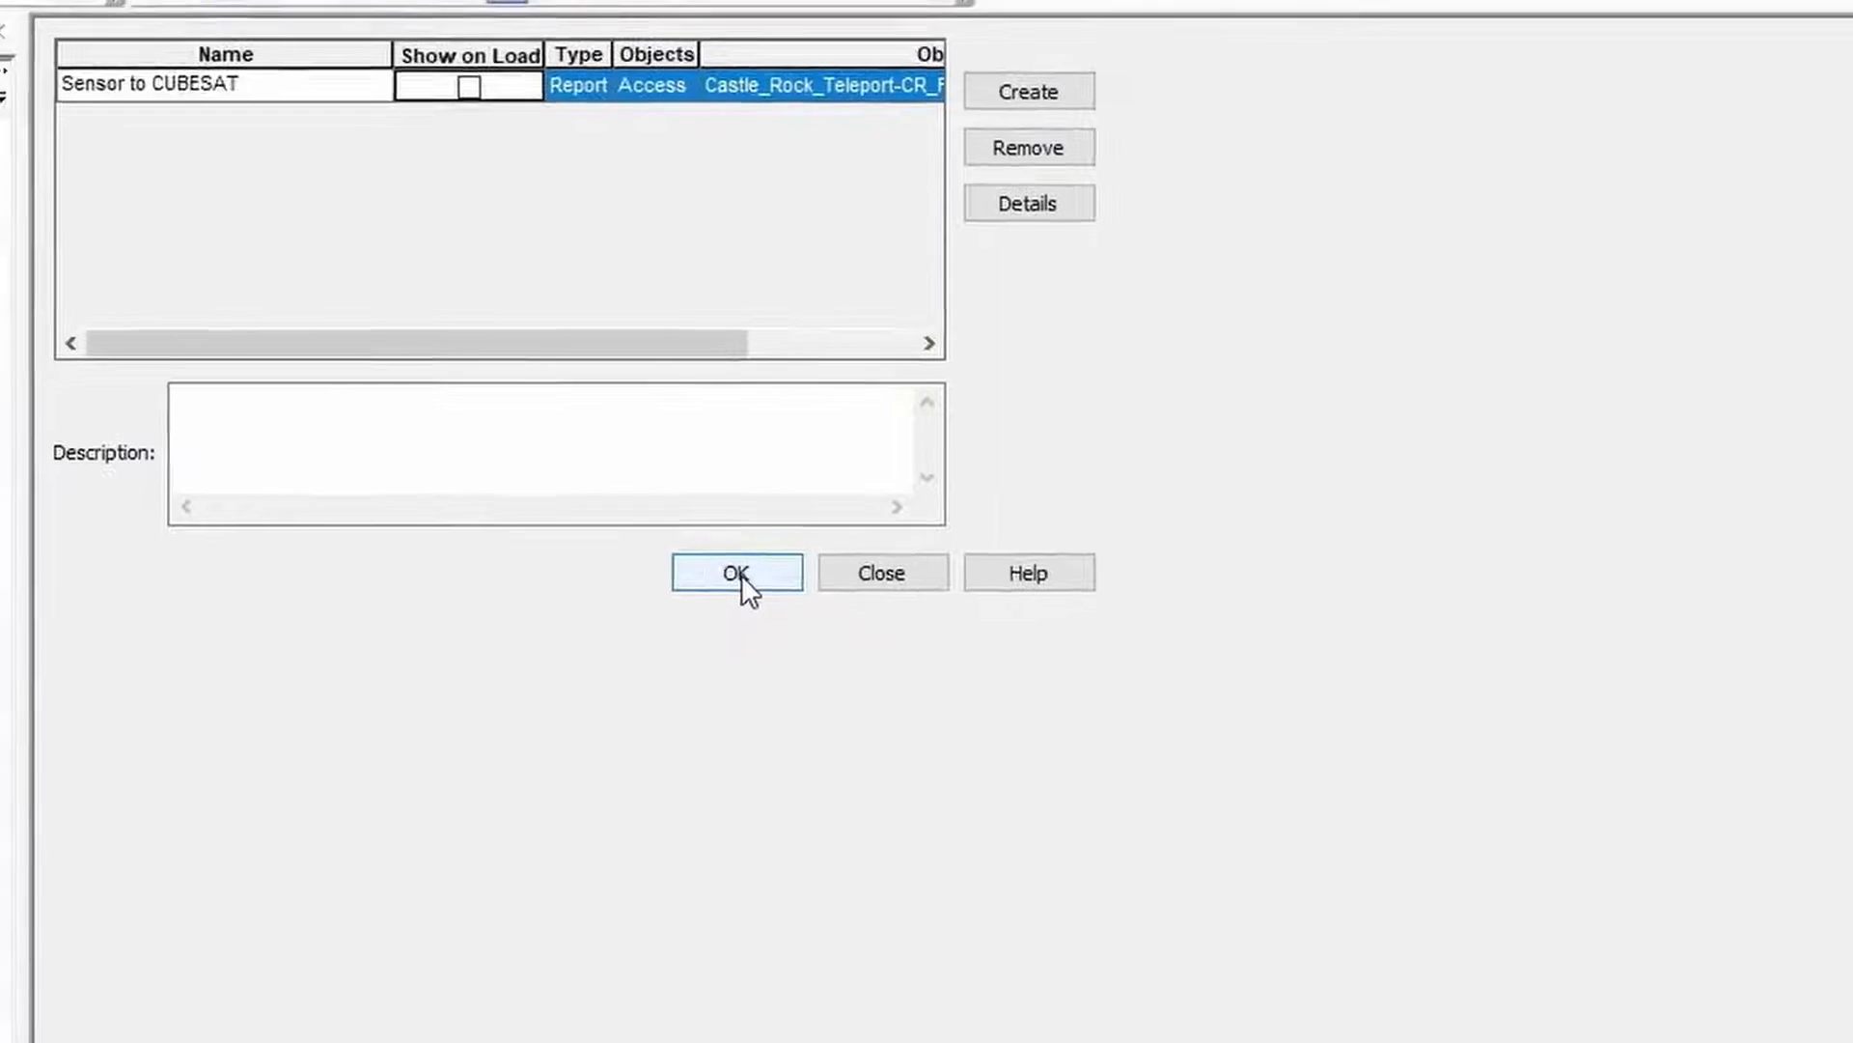
pyautogui.click(762, 605)
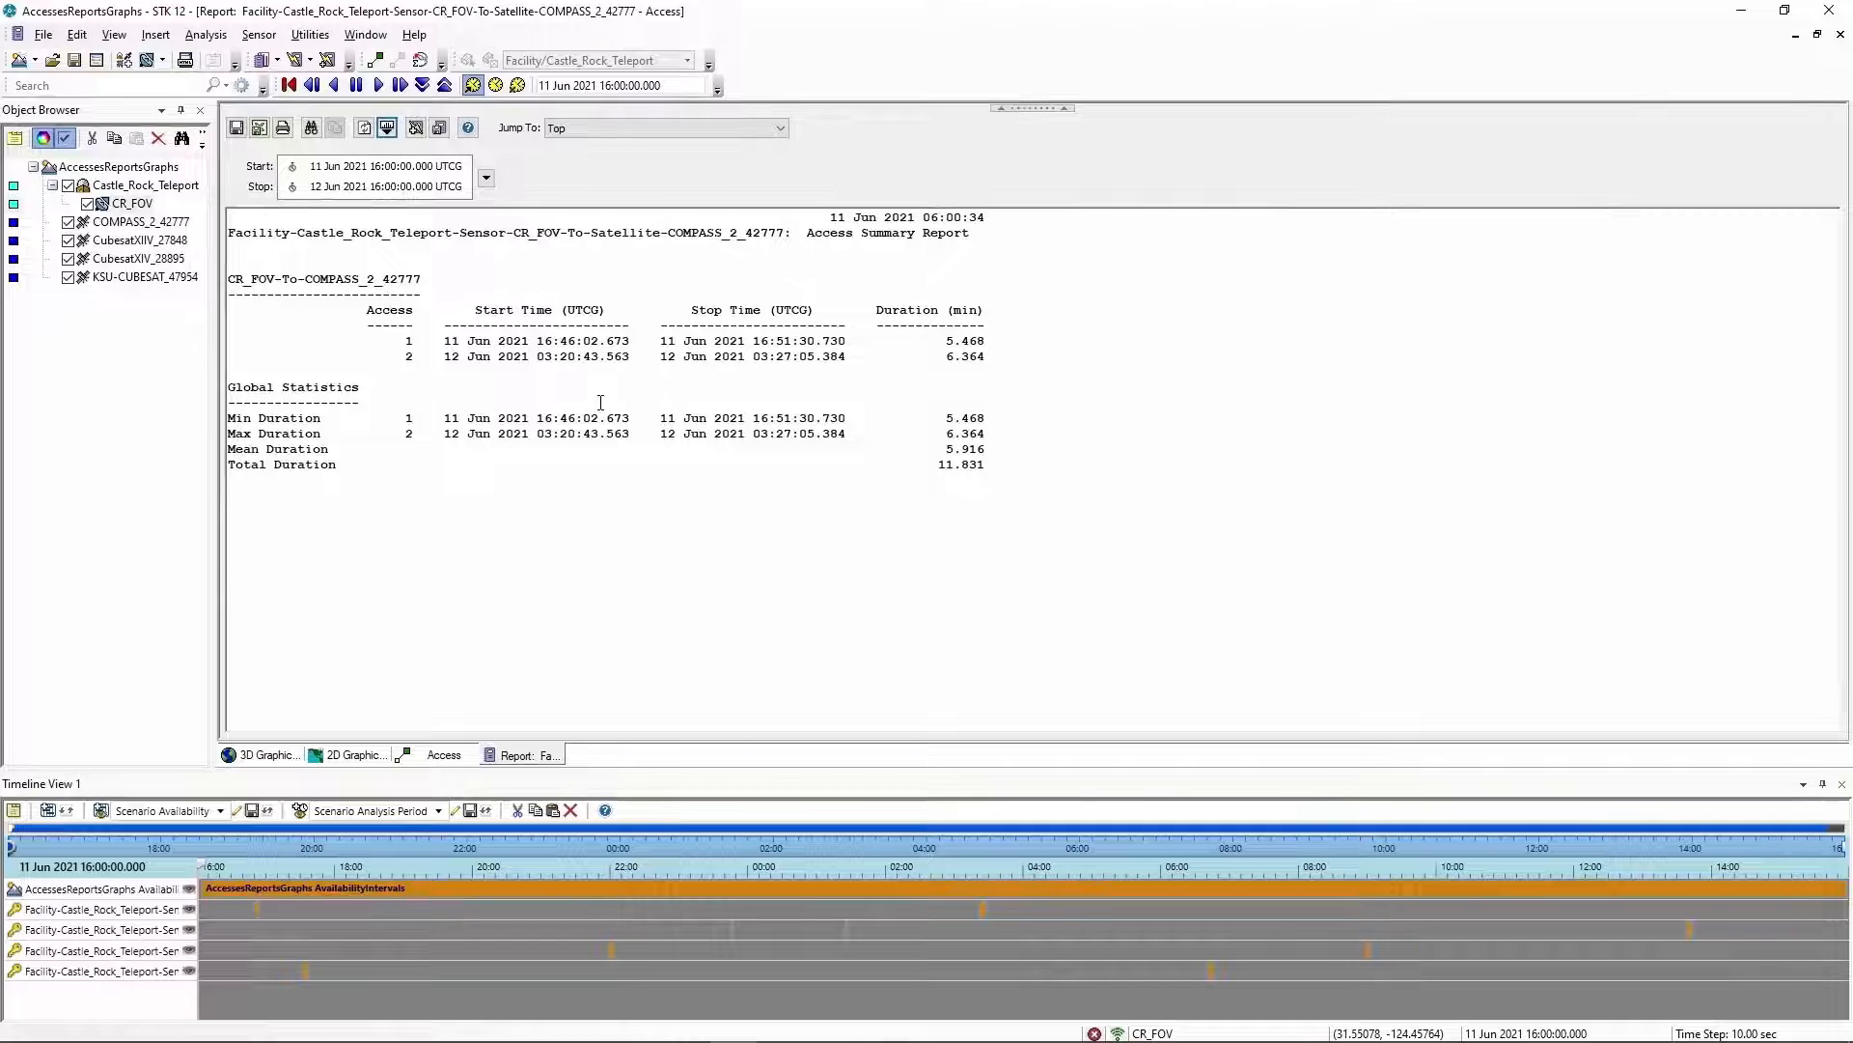
# Close the COMPASS_2_42777 access report and the Access tool
pyautogui.rightClick(542, 756)
pyautogui.click(589, 767)
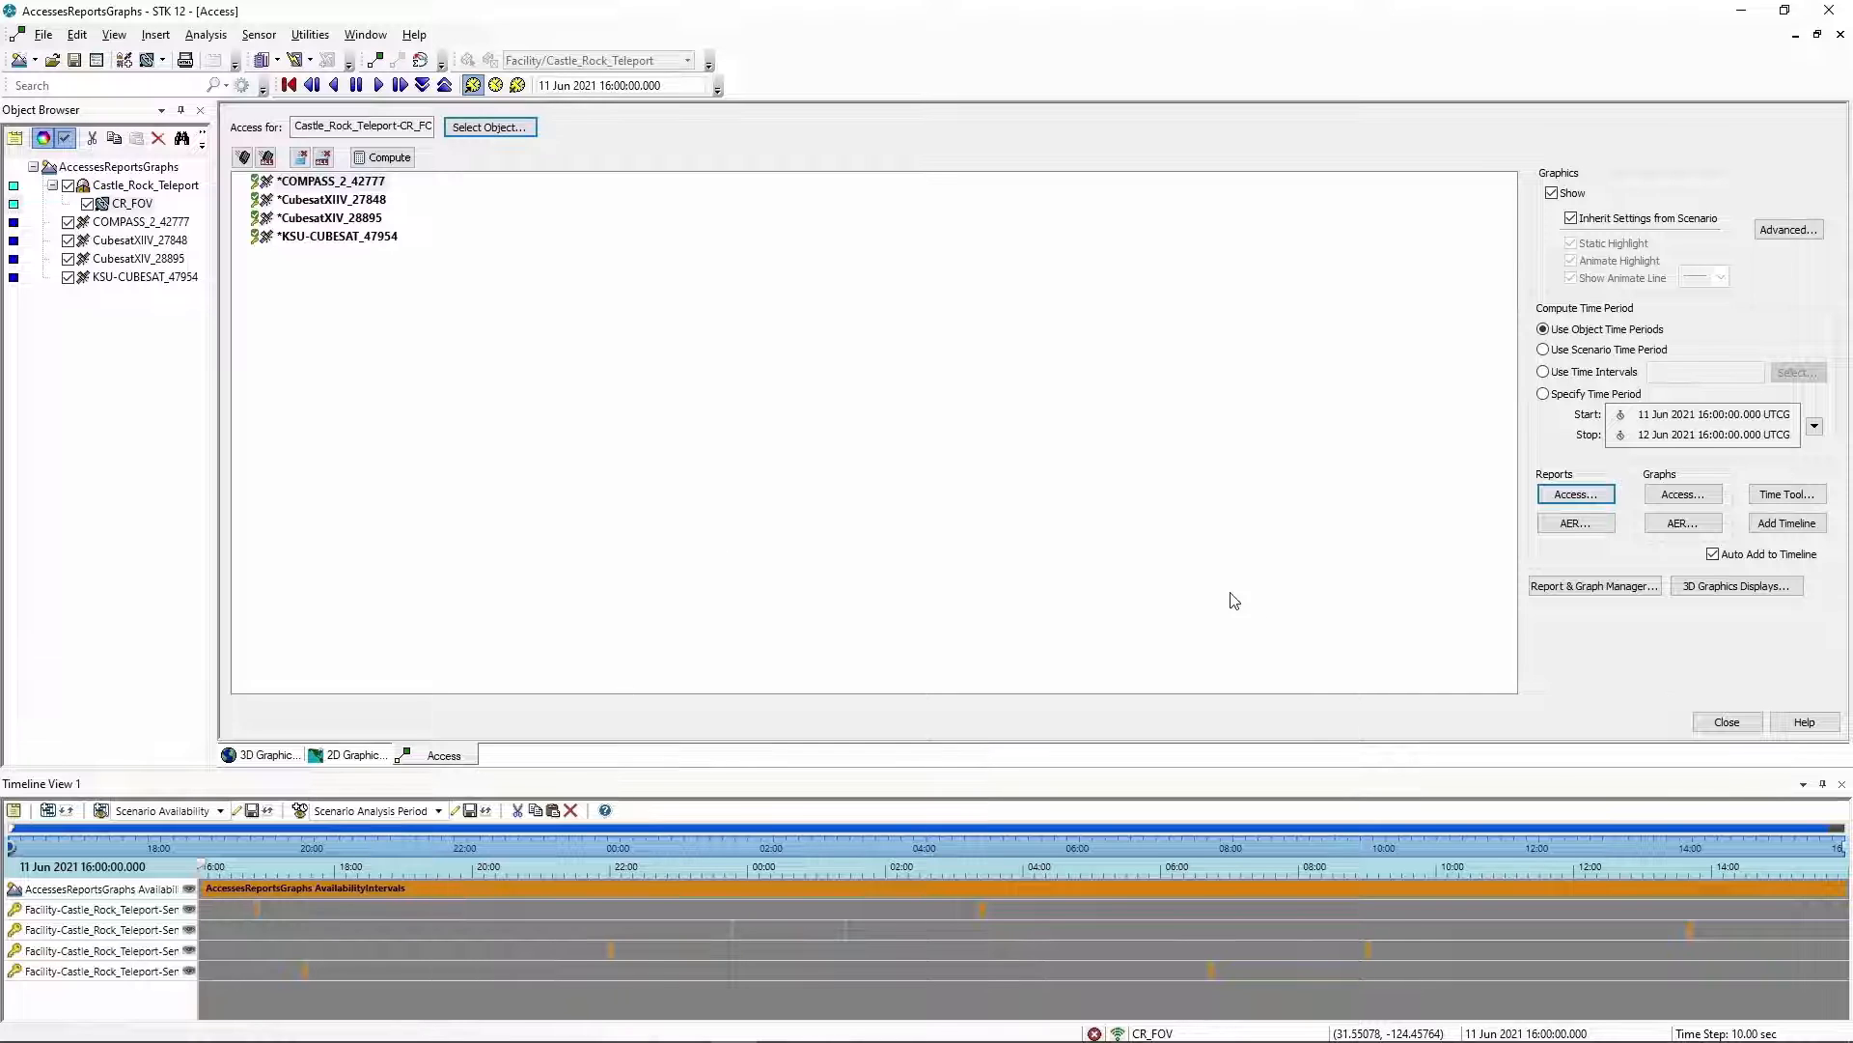
pyautogui.click(1727, 722)
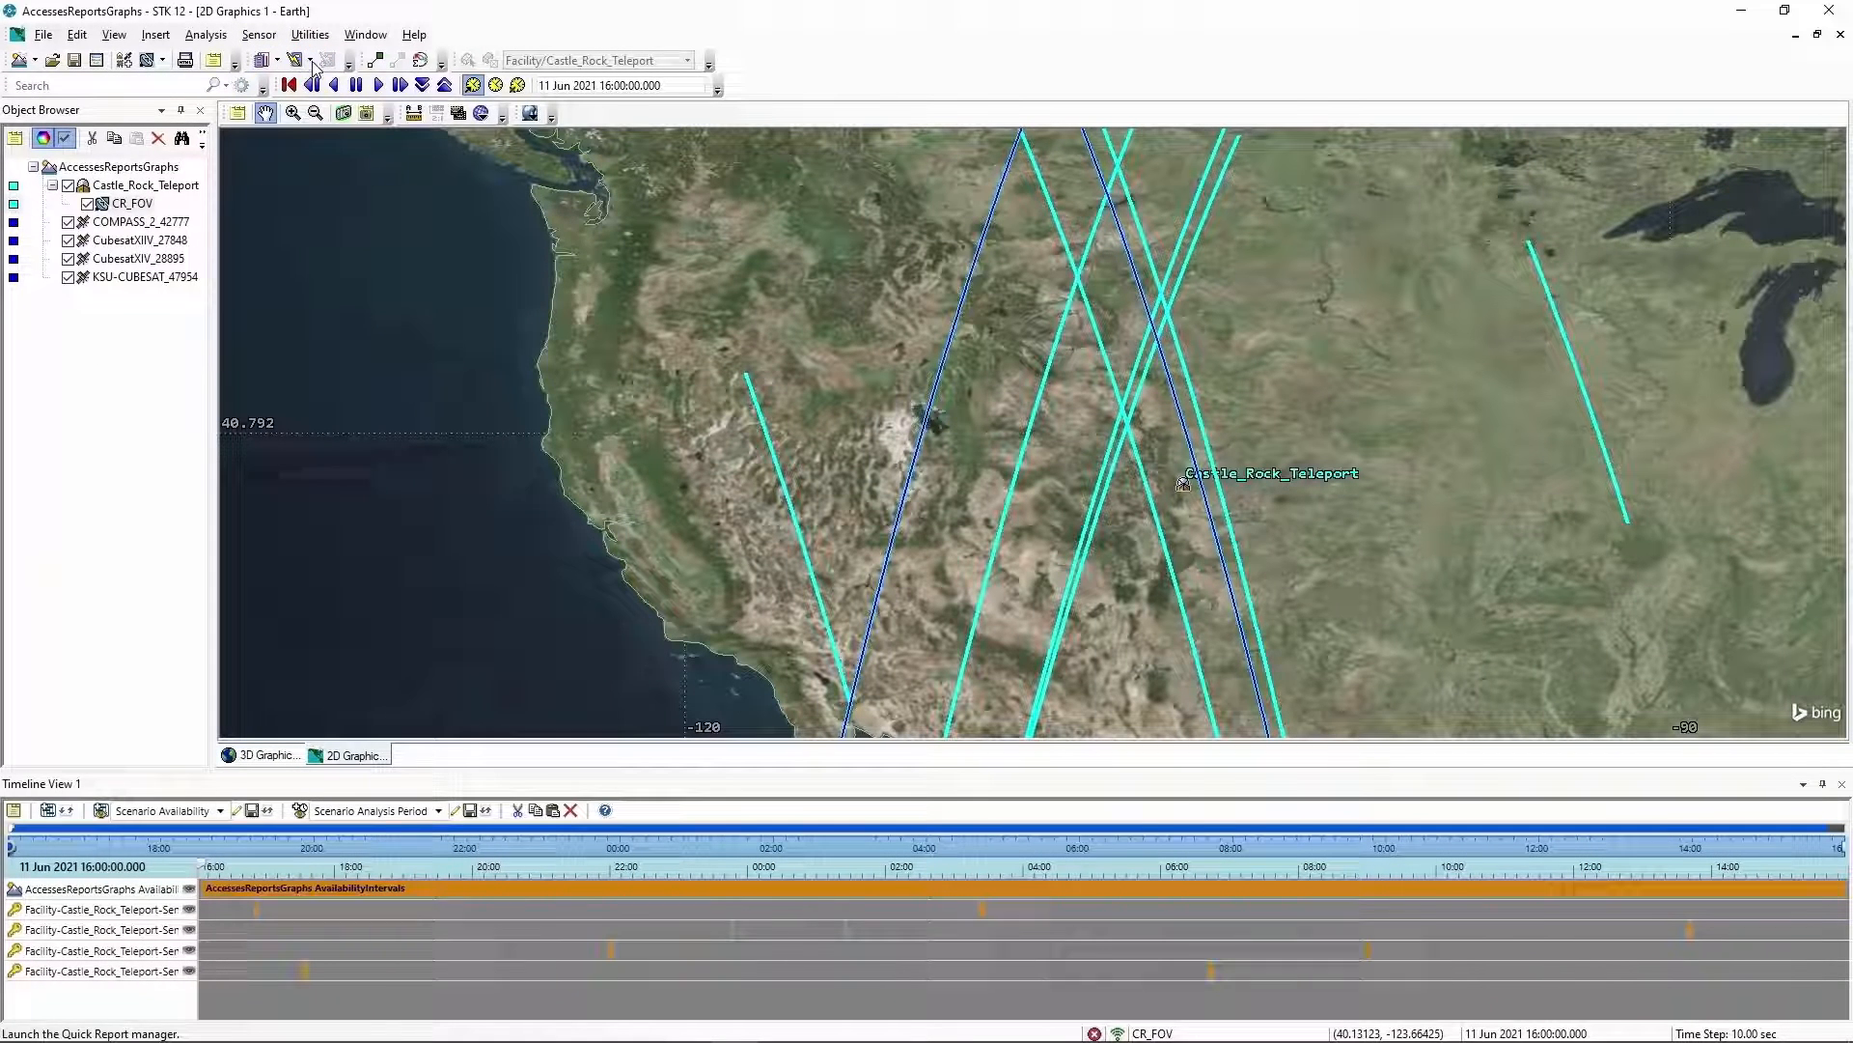
# Generate the saved "Sensor to CUBESAT" quick report
pyautogui.click(396, 119)
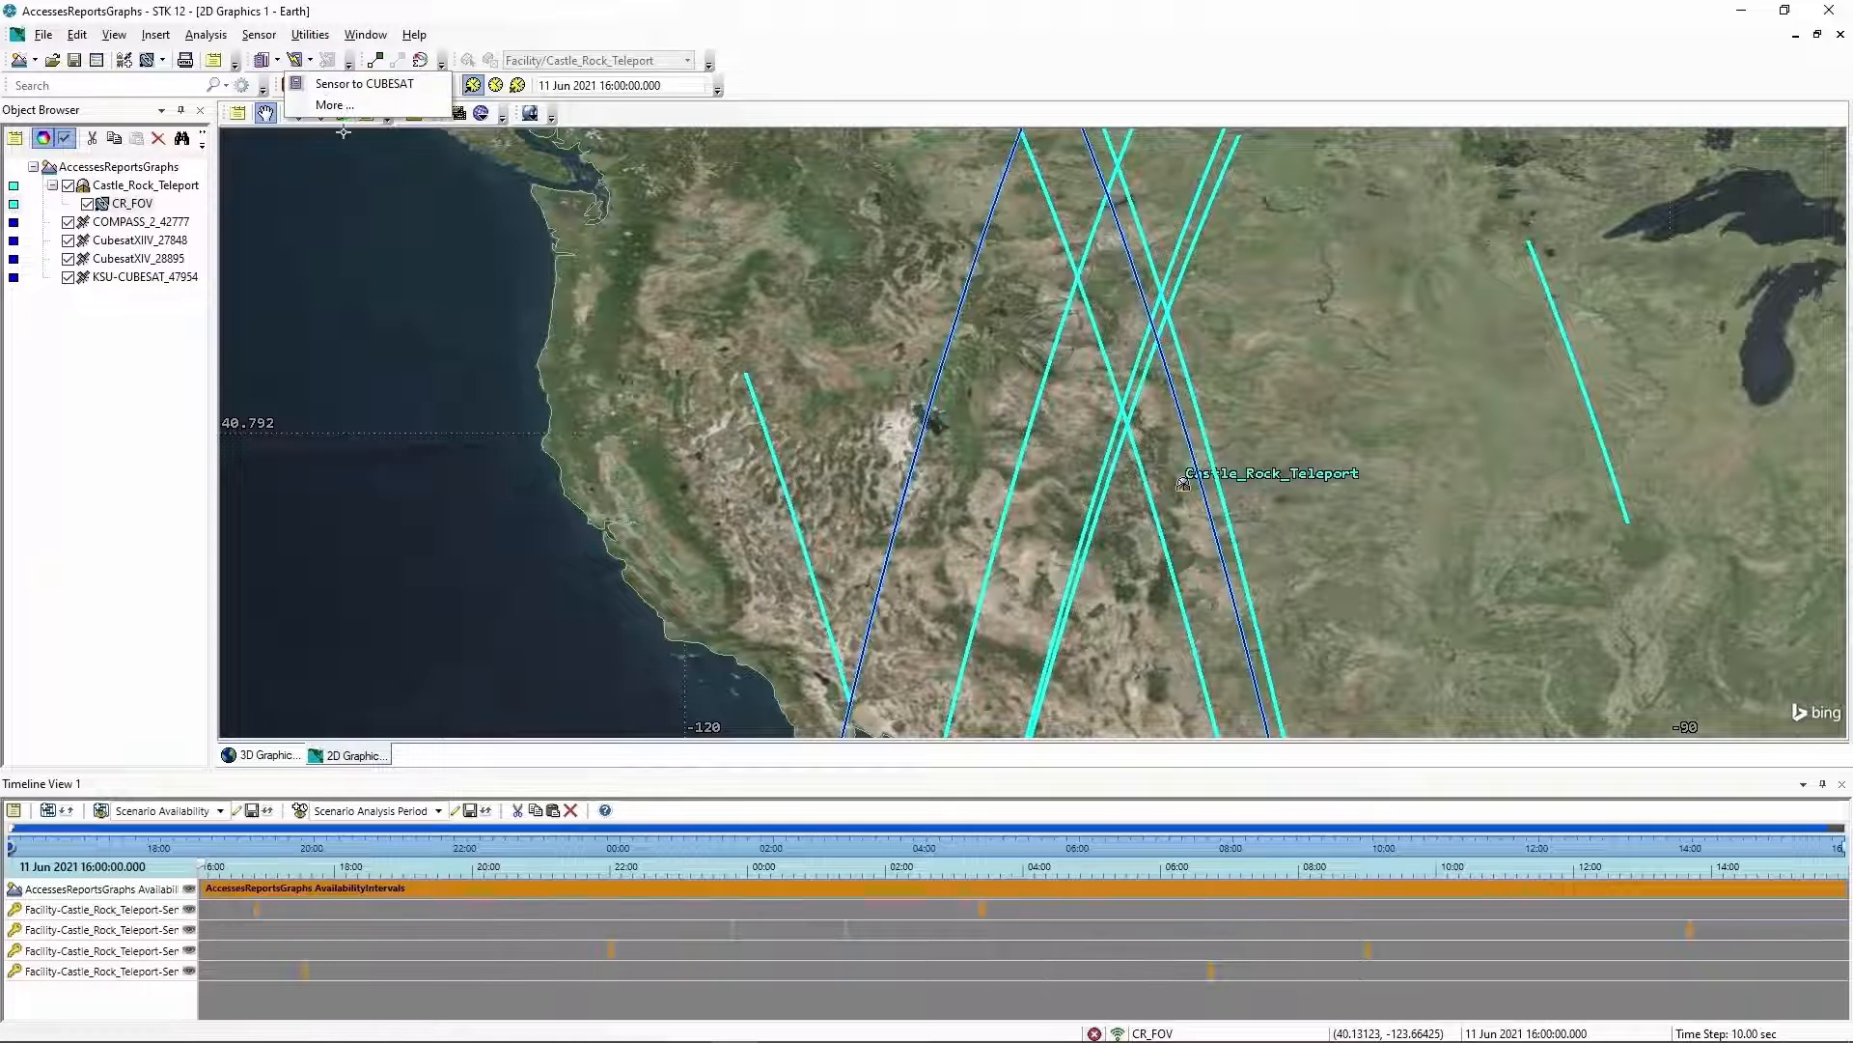
pyautogui.click(323, 85)
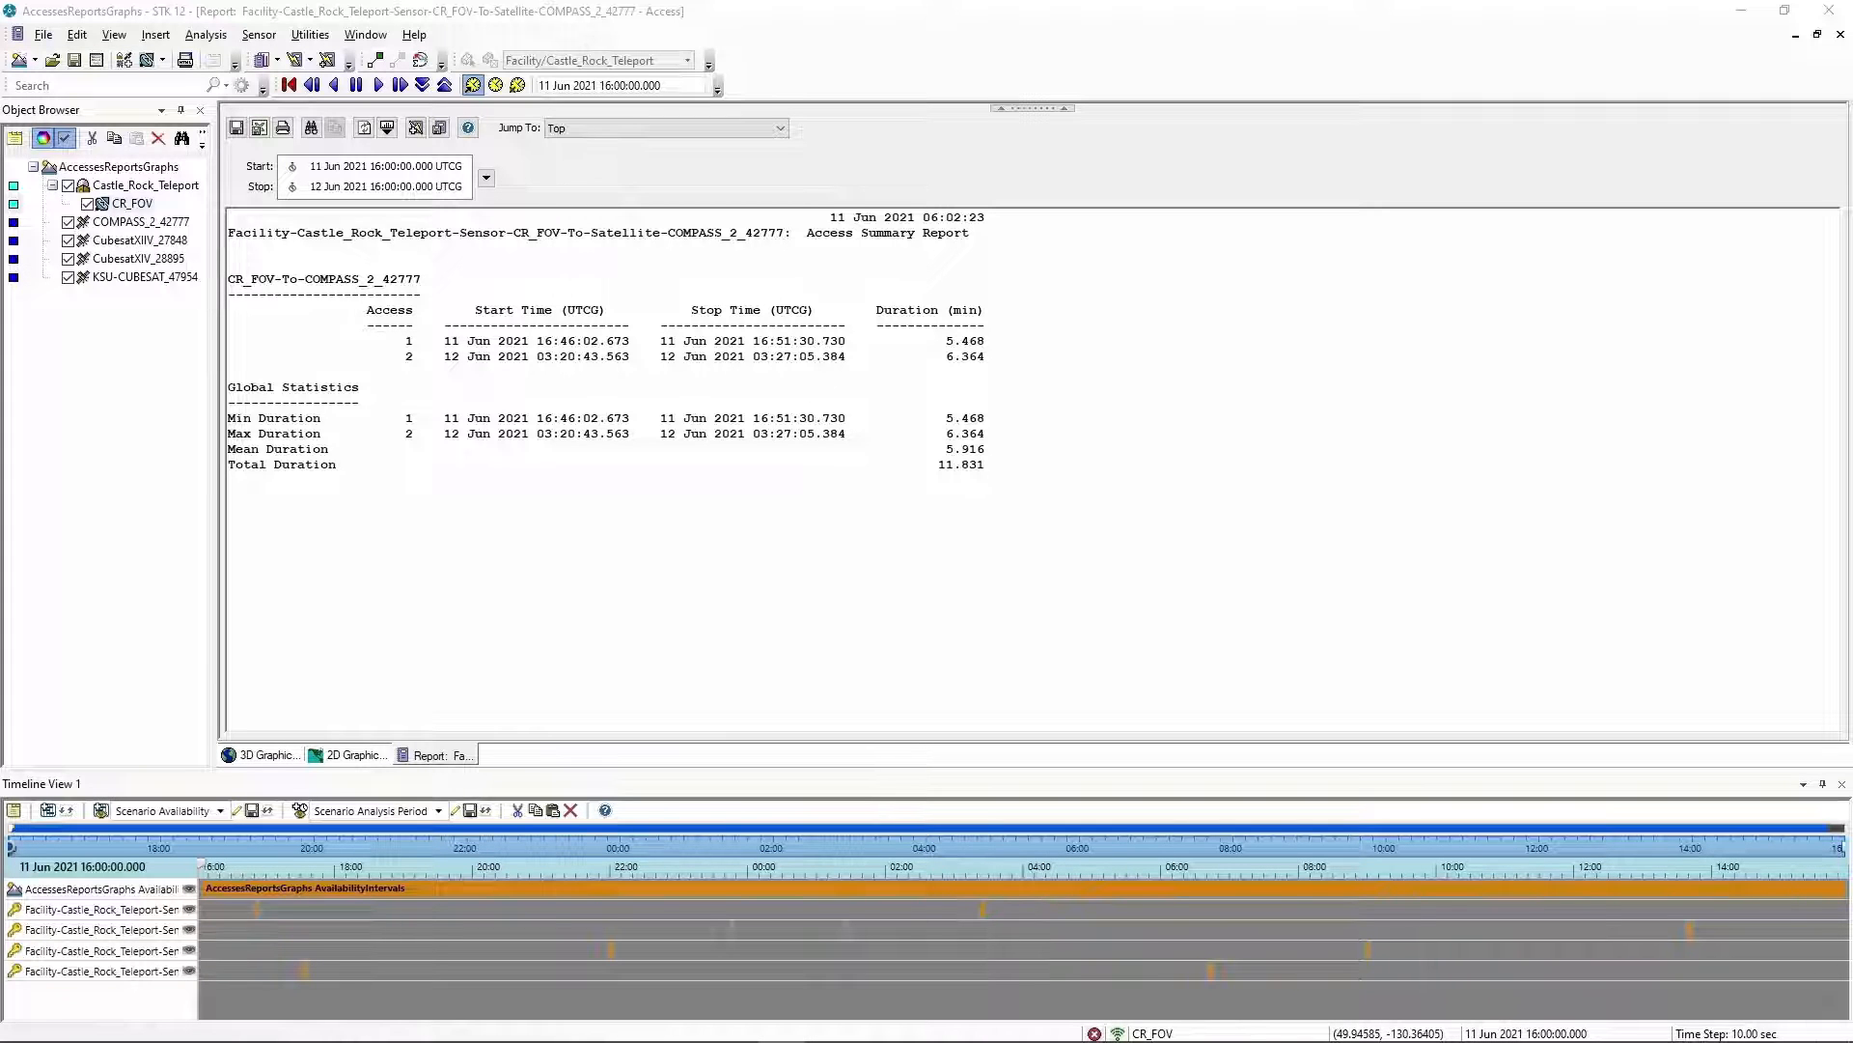
pyautogui.click(1638, 622)
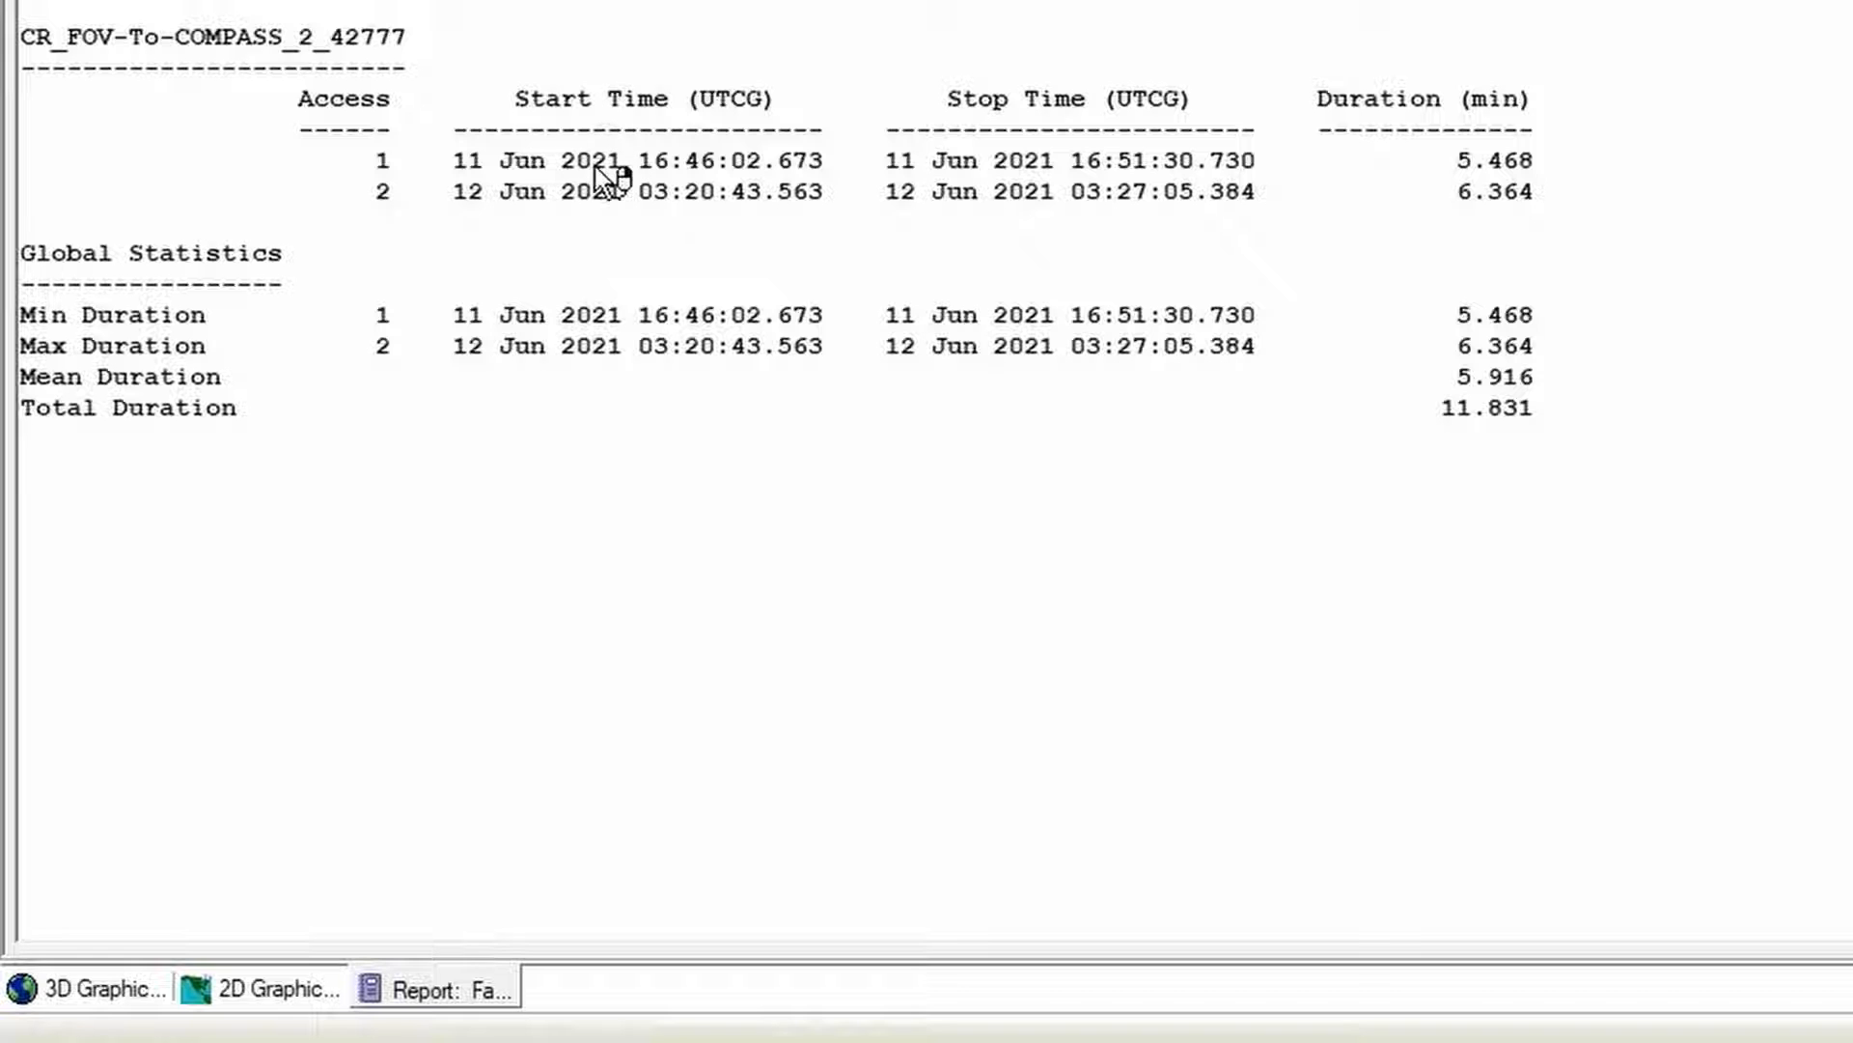
# Set the animation time to the first access's start time from the quick report, and close the report
pyautogui.rightClick(624, 159)
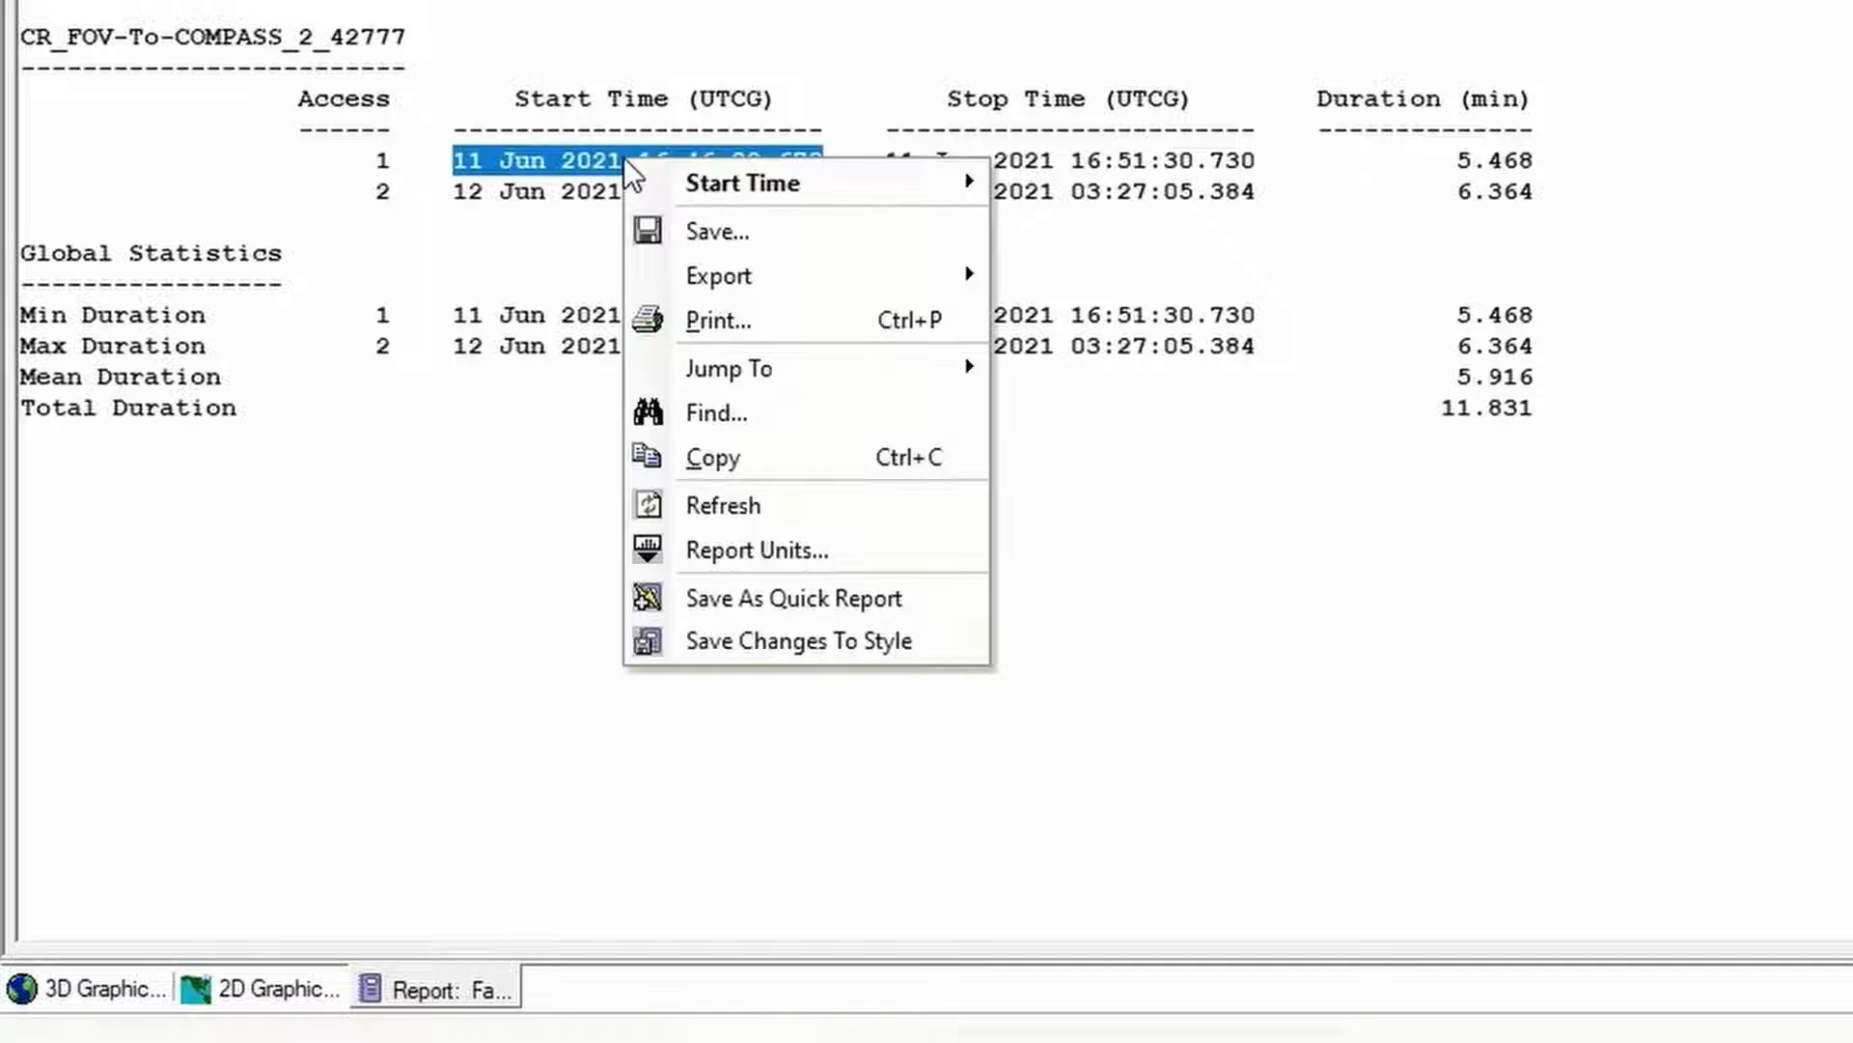
pyautogui.moveTo(716, 183)
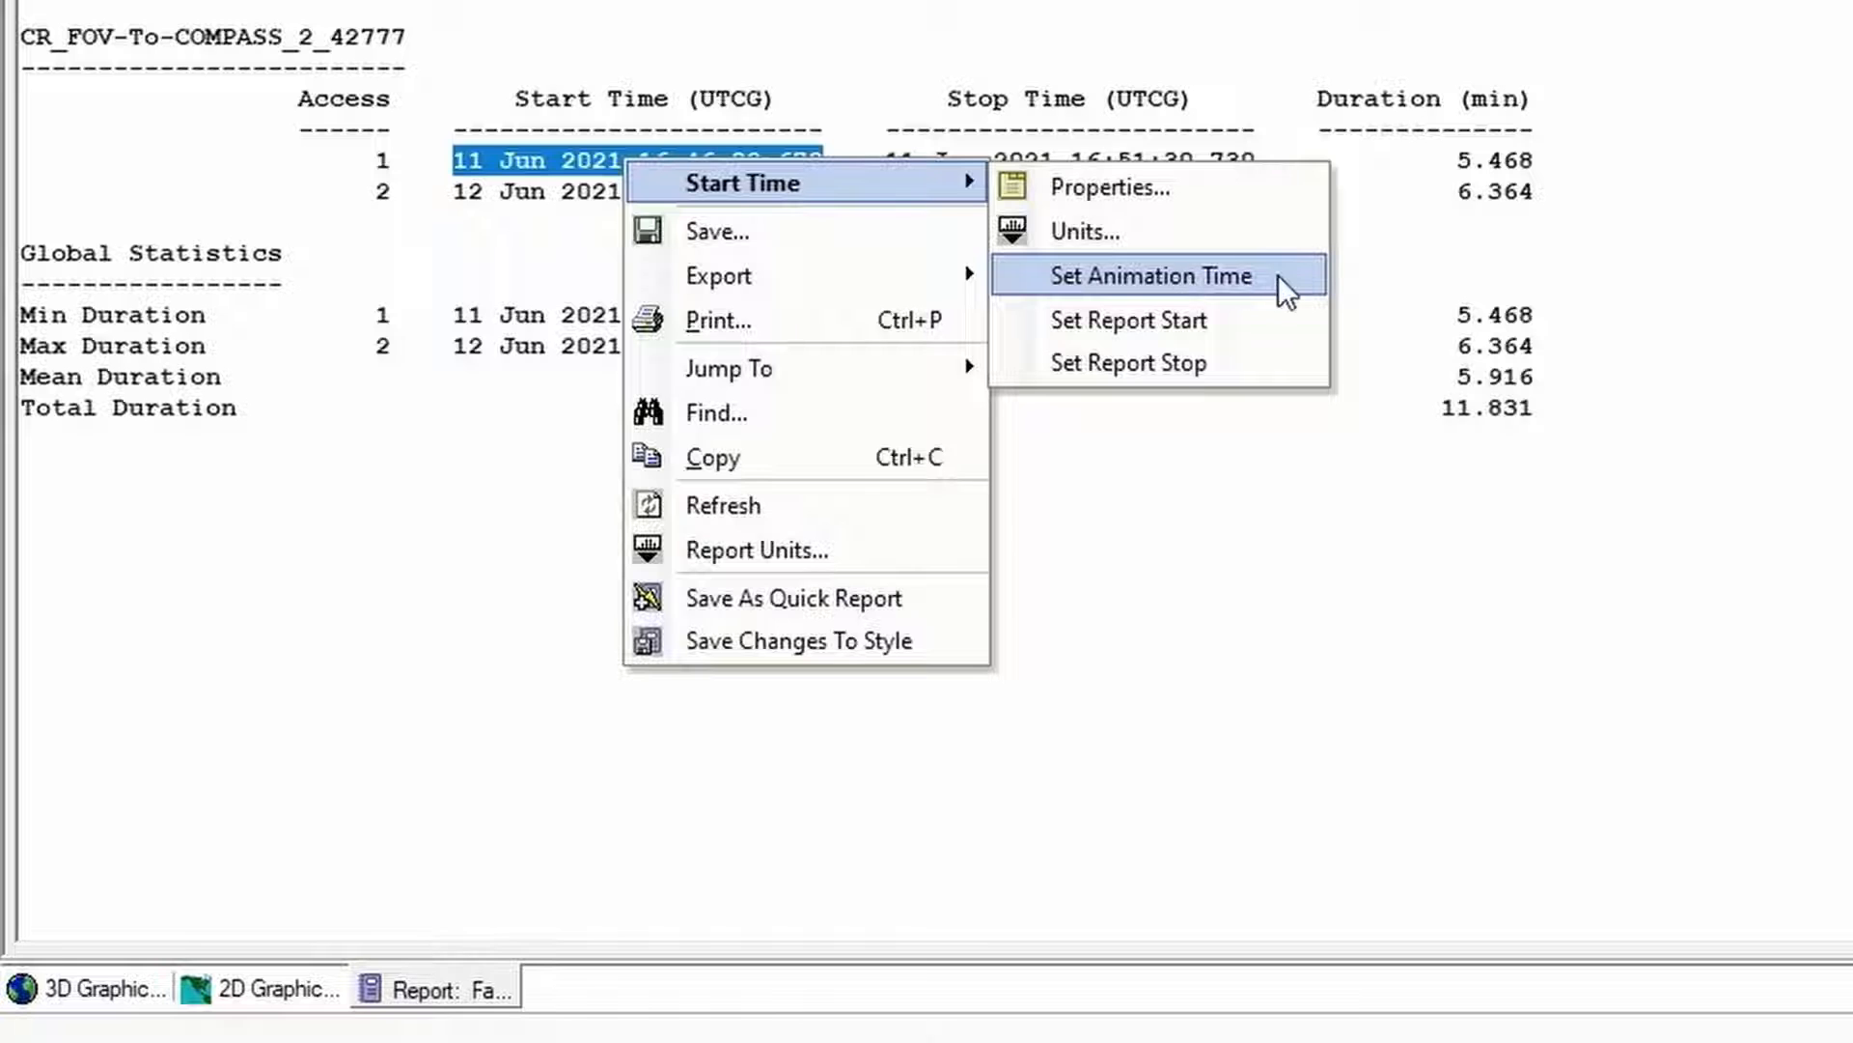
pyautogui.click(1120, 277)
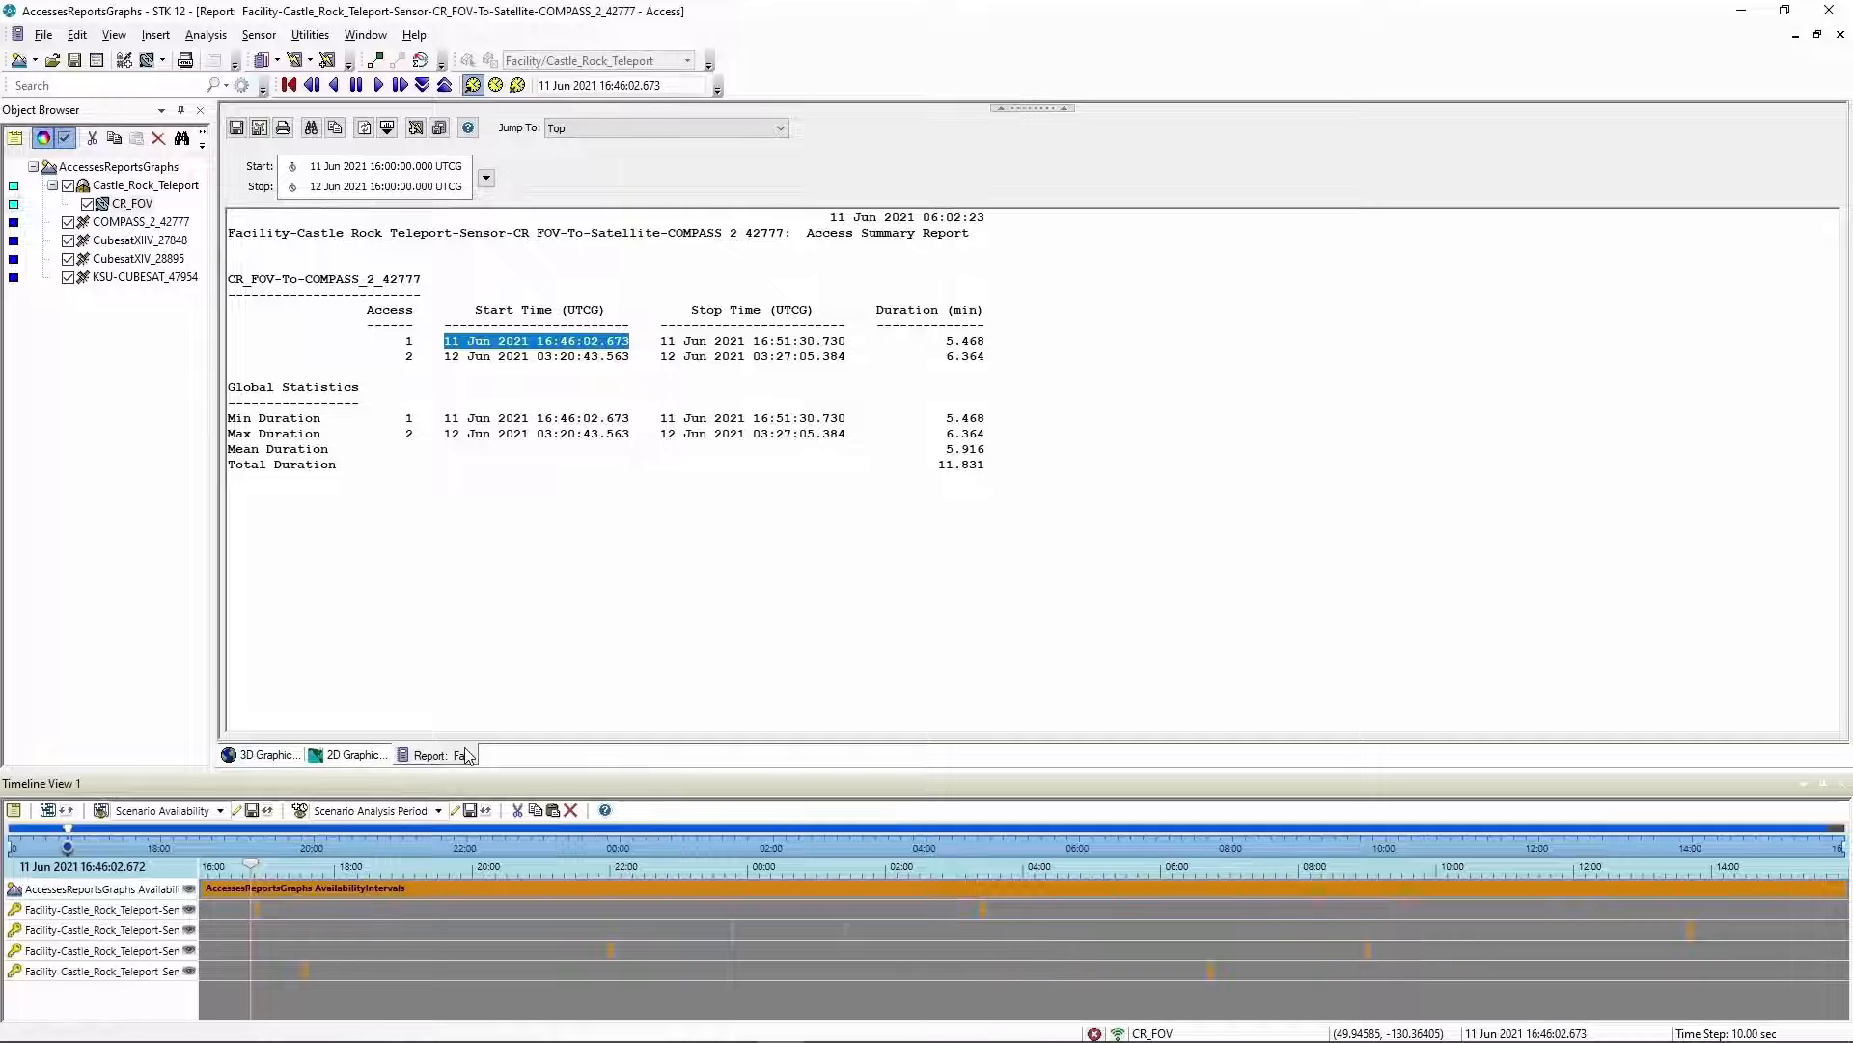
pyautogui.rightClick(467, 754)
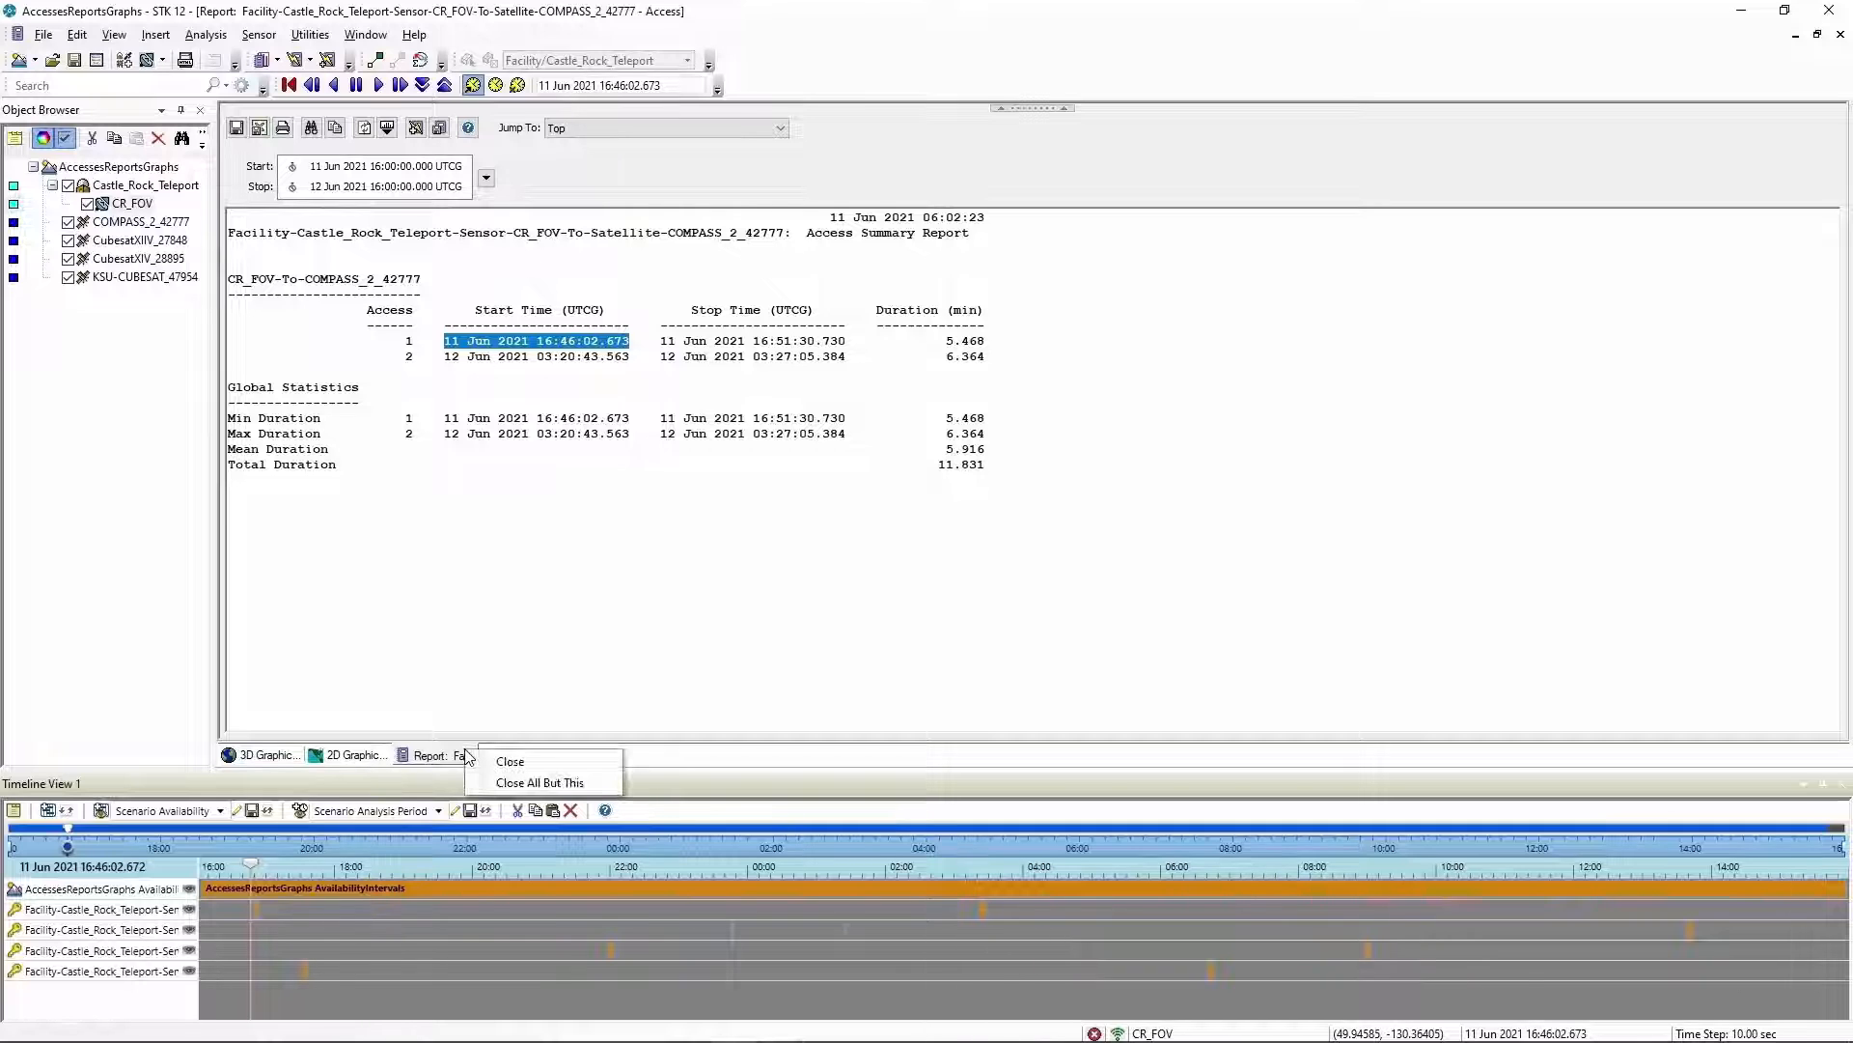
pyautogui.click(498, 763)
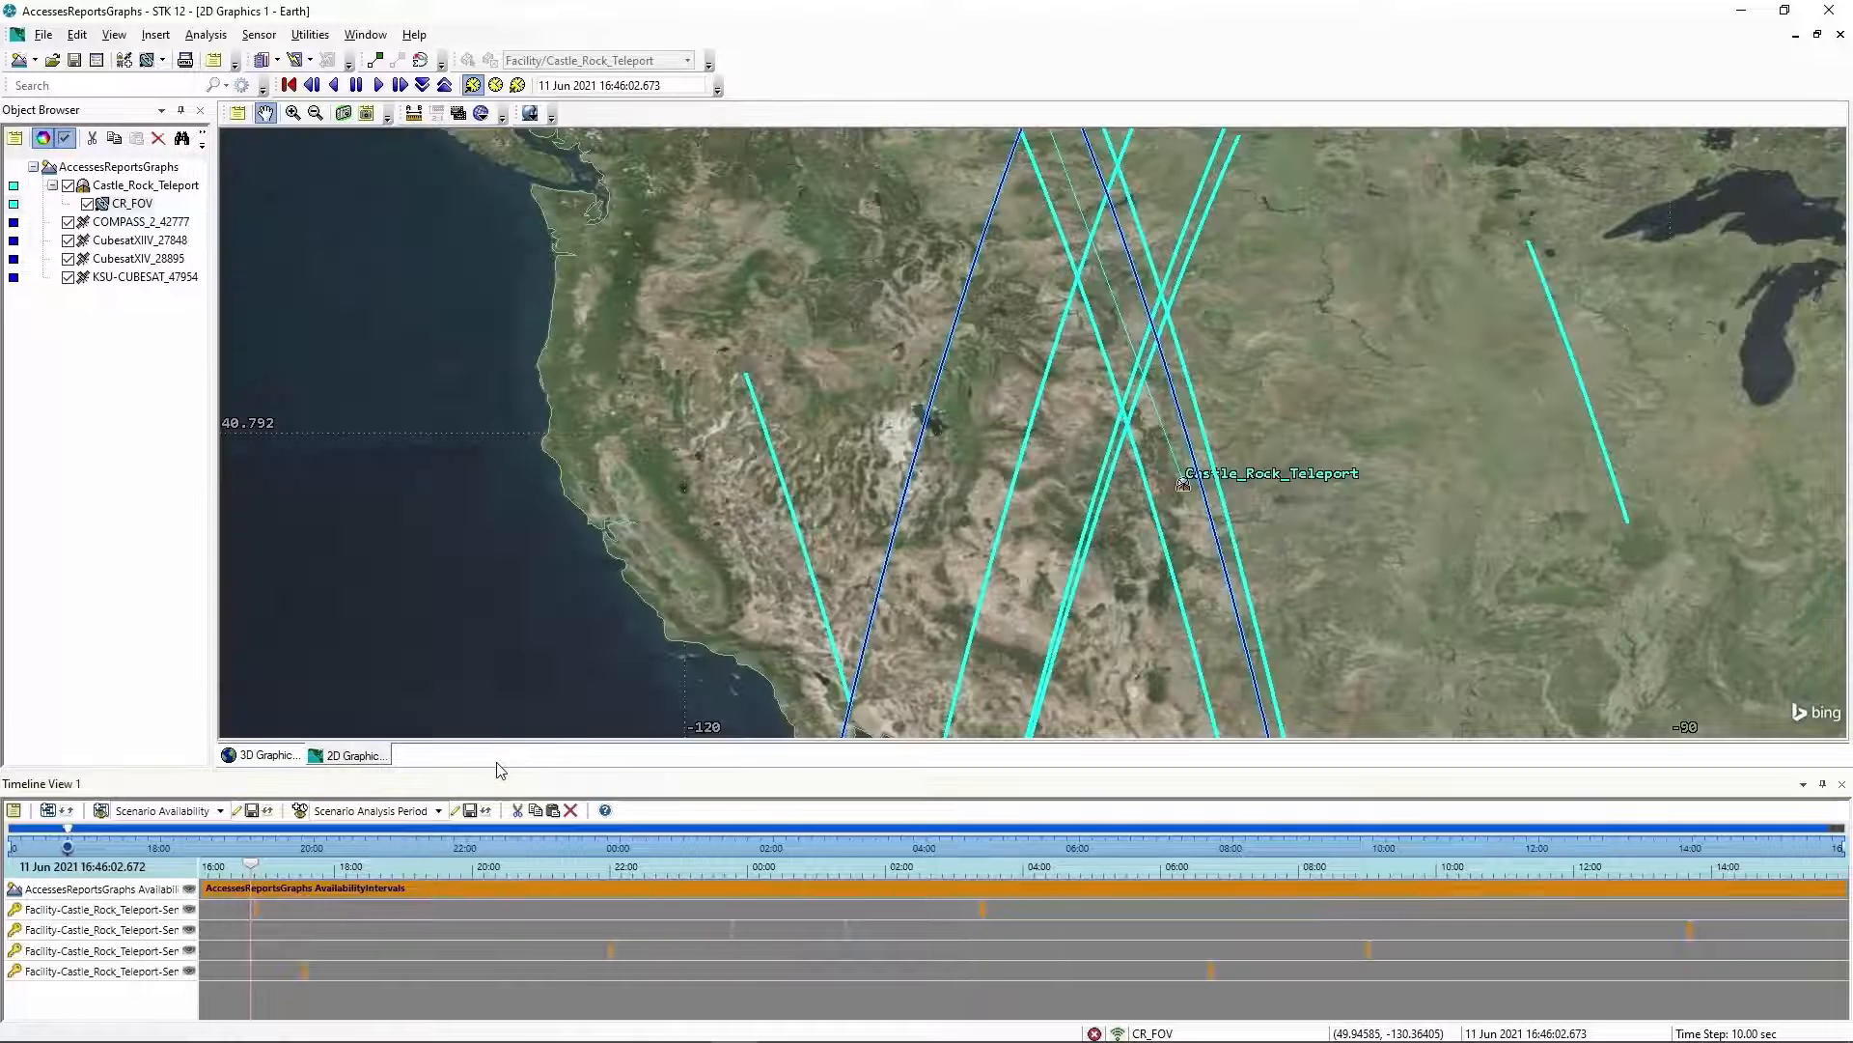
# Zoom to COMPASS_2_42777 in the 3D Graphics window and frame it with Castle_Rock_Teleport visible behind it
pyautogui.click(267, 759)
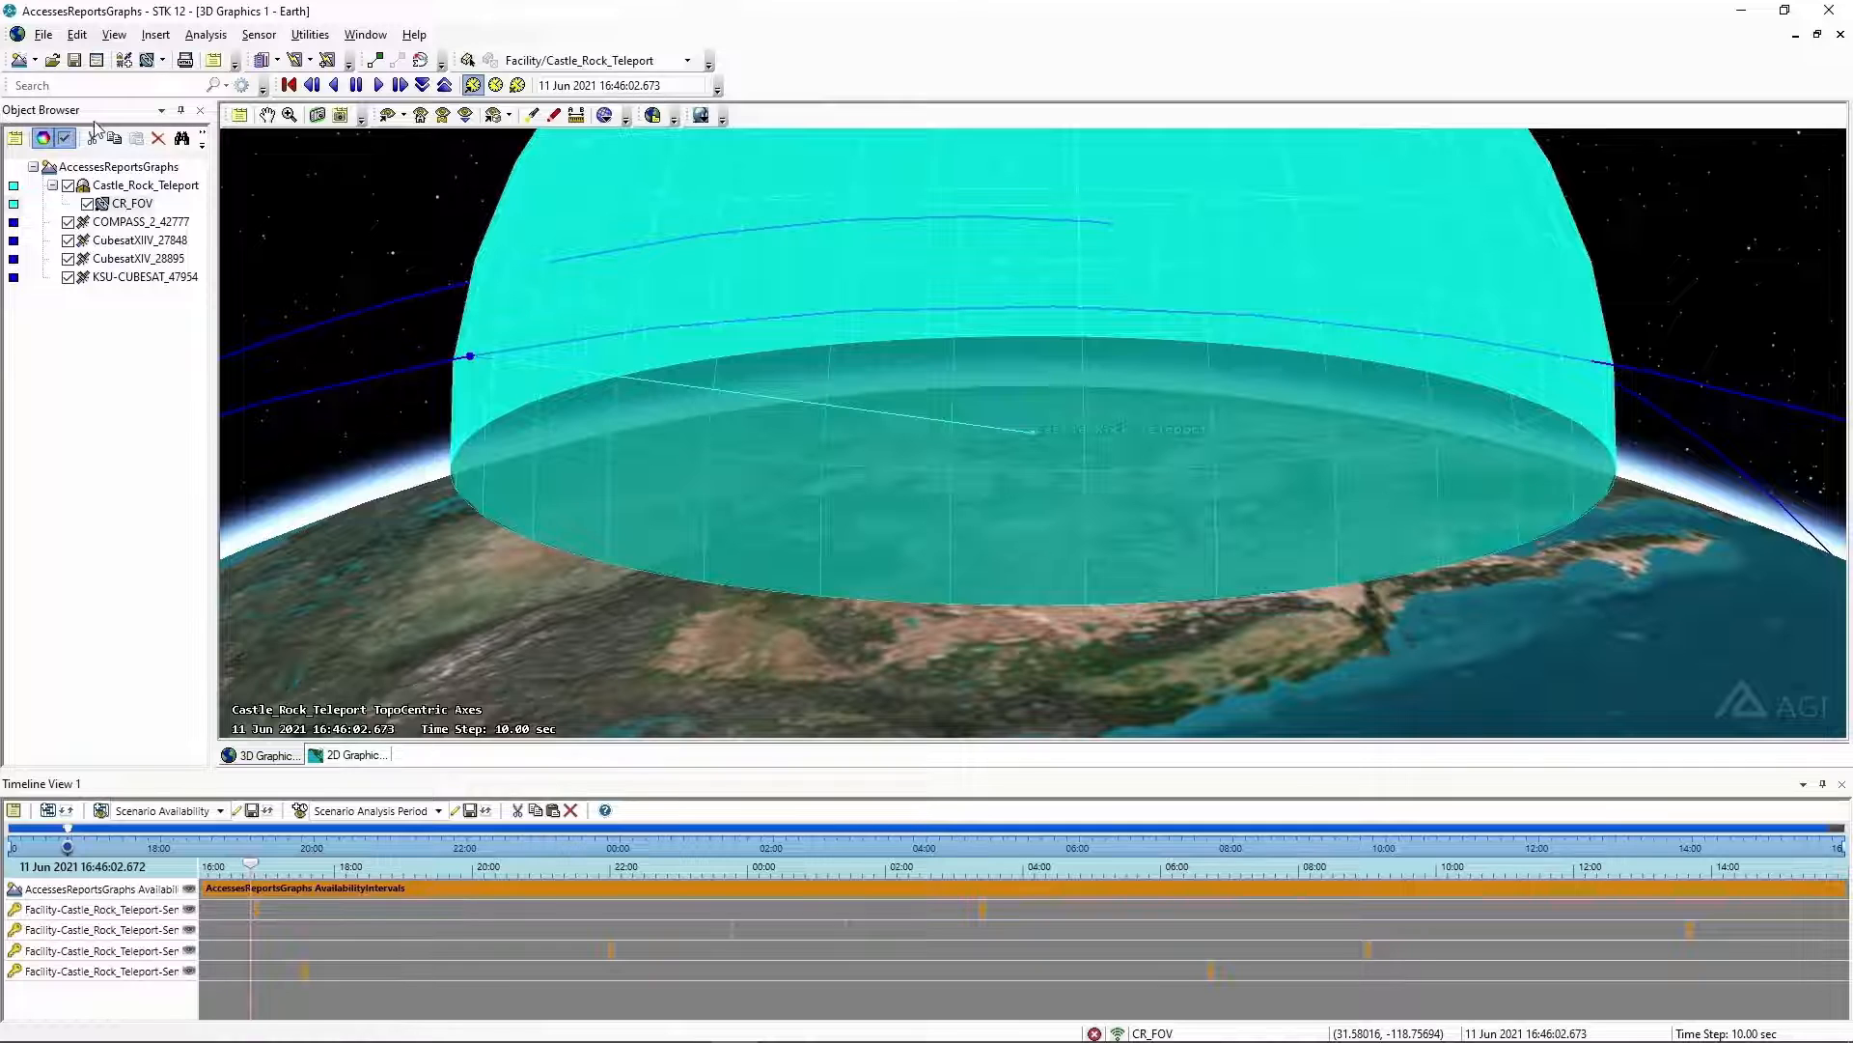
pyautogui.rightClick(125, 225)
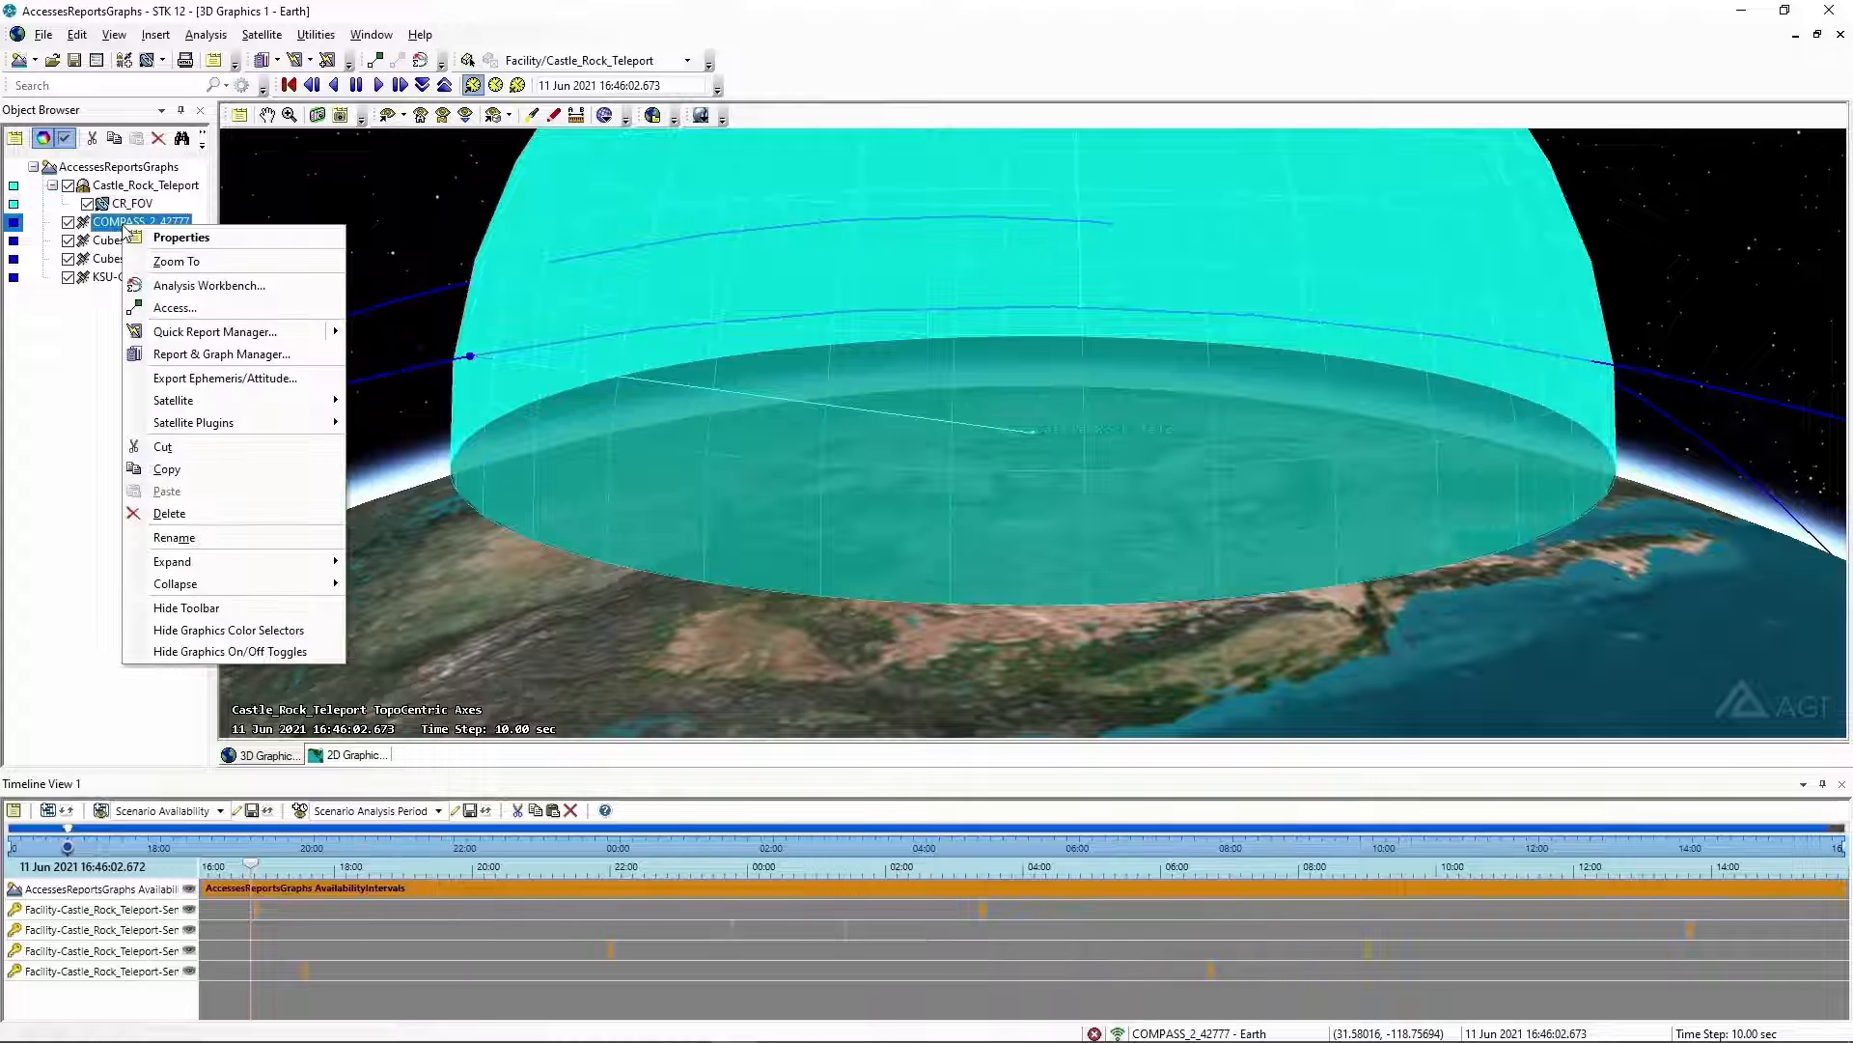
pyautogui.click(162, 262)
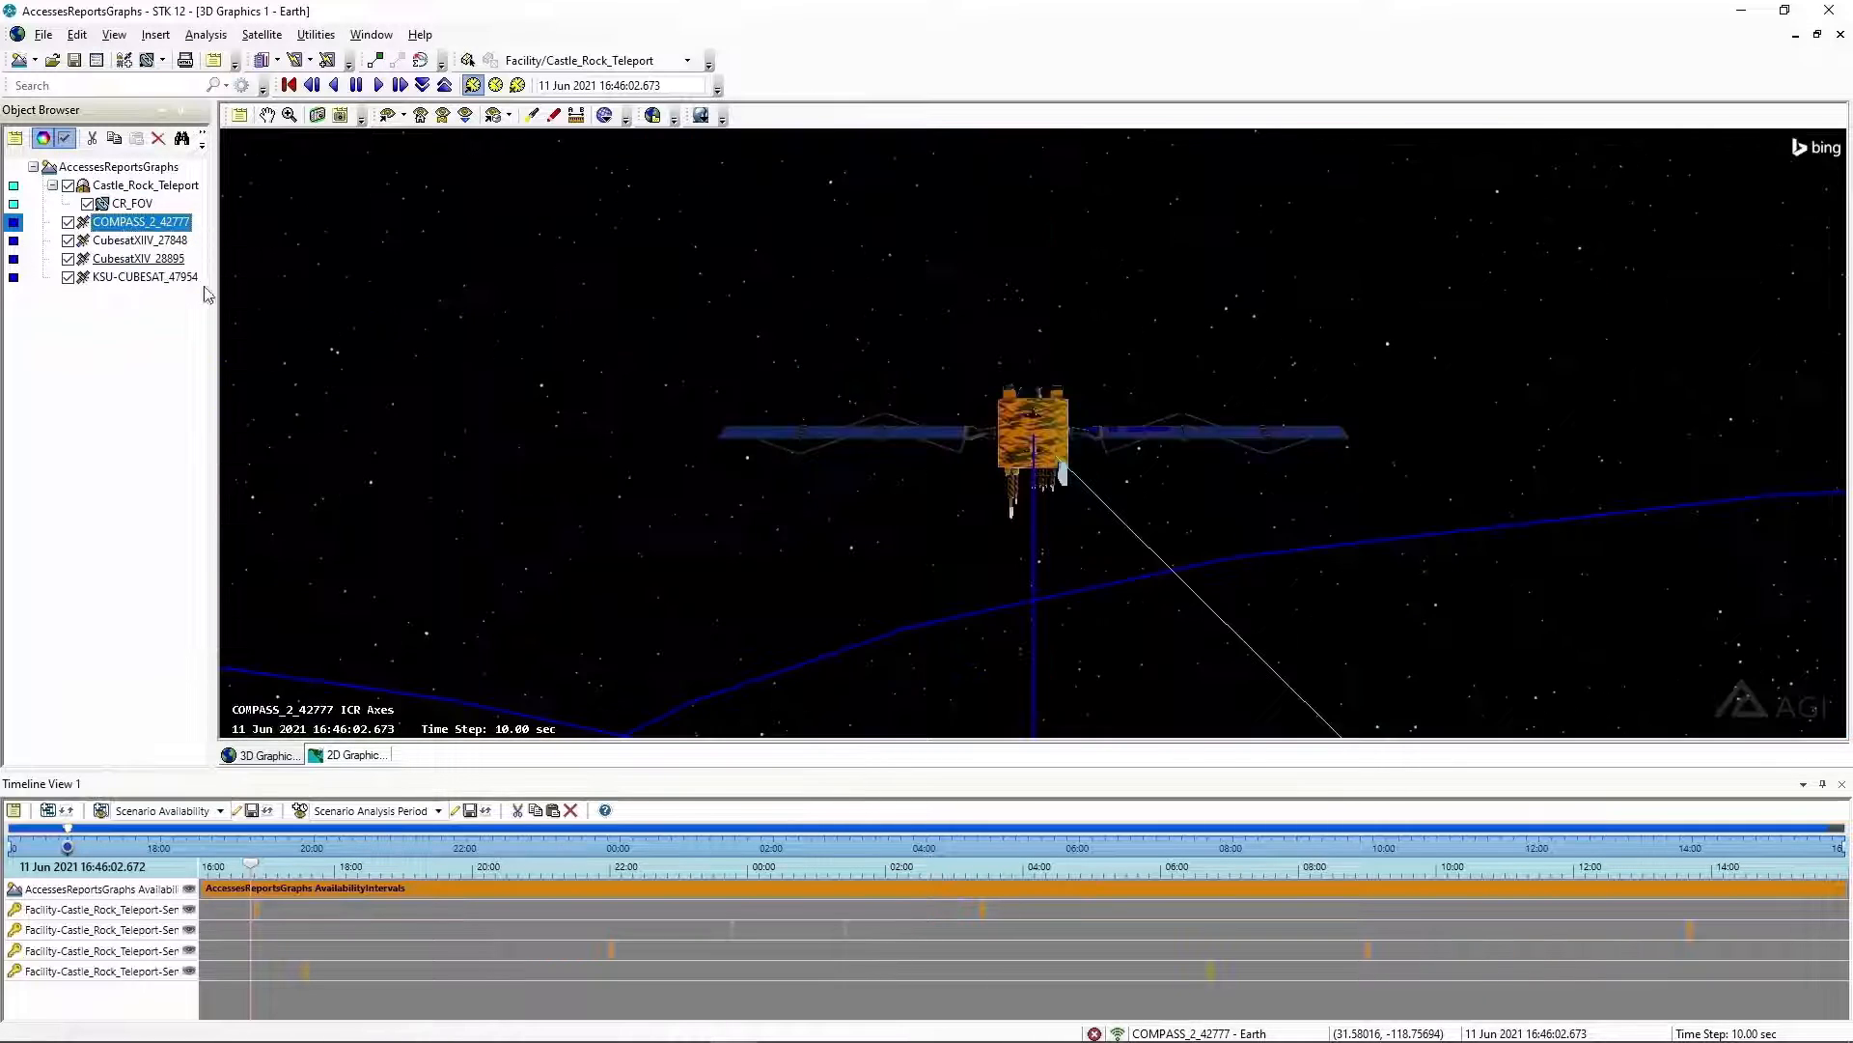
pyautogui.moveTo(653, 355); pyautogui.dragTo(1233, 467)
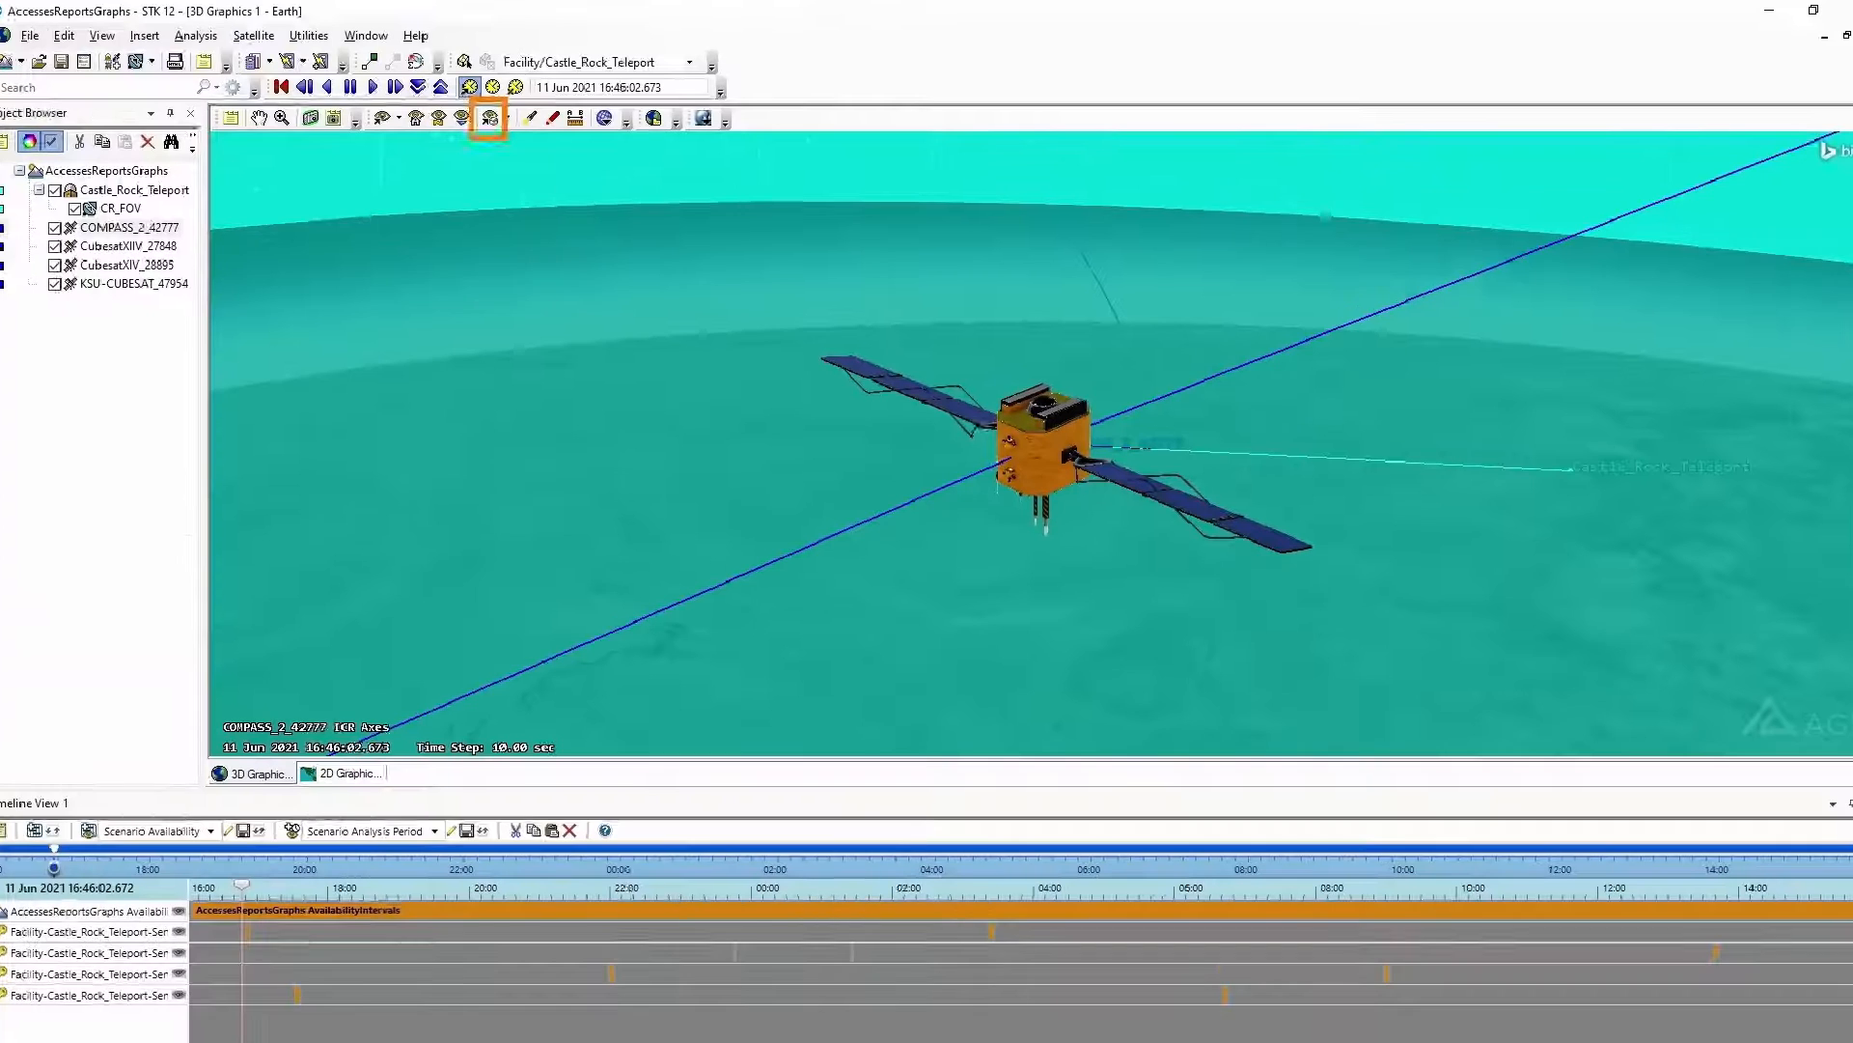
# Store the current 3D Graphics view as a new stored view named "Sat to Ground"
pyautogui.click(493, 118)
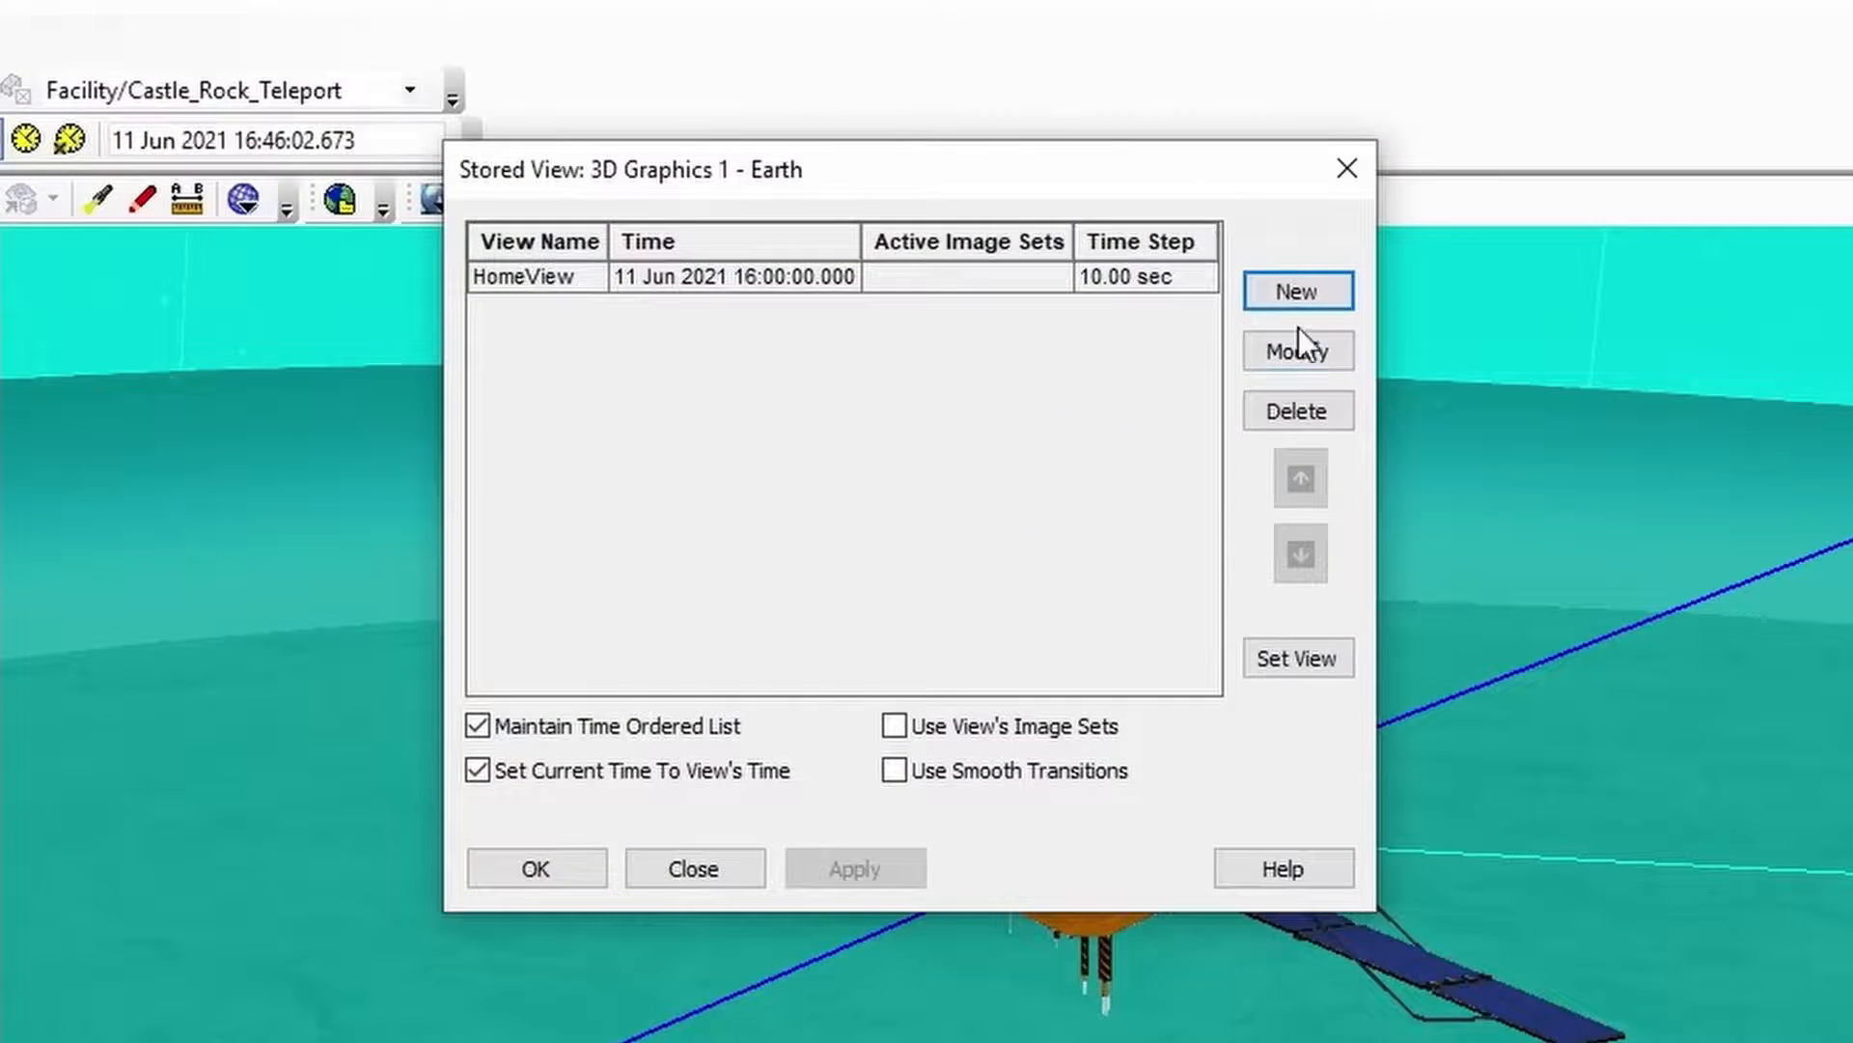
pyautogui.click(1271, 287)
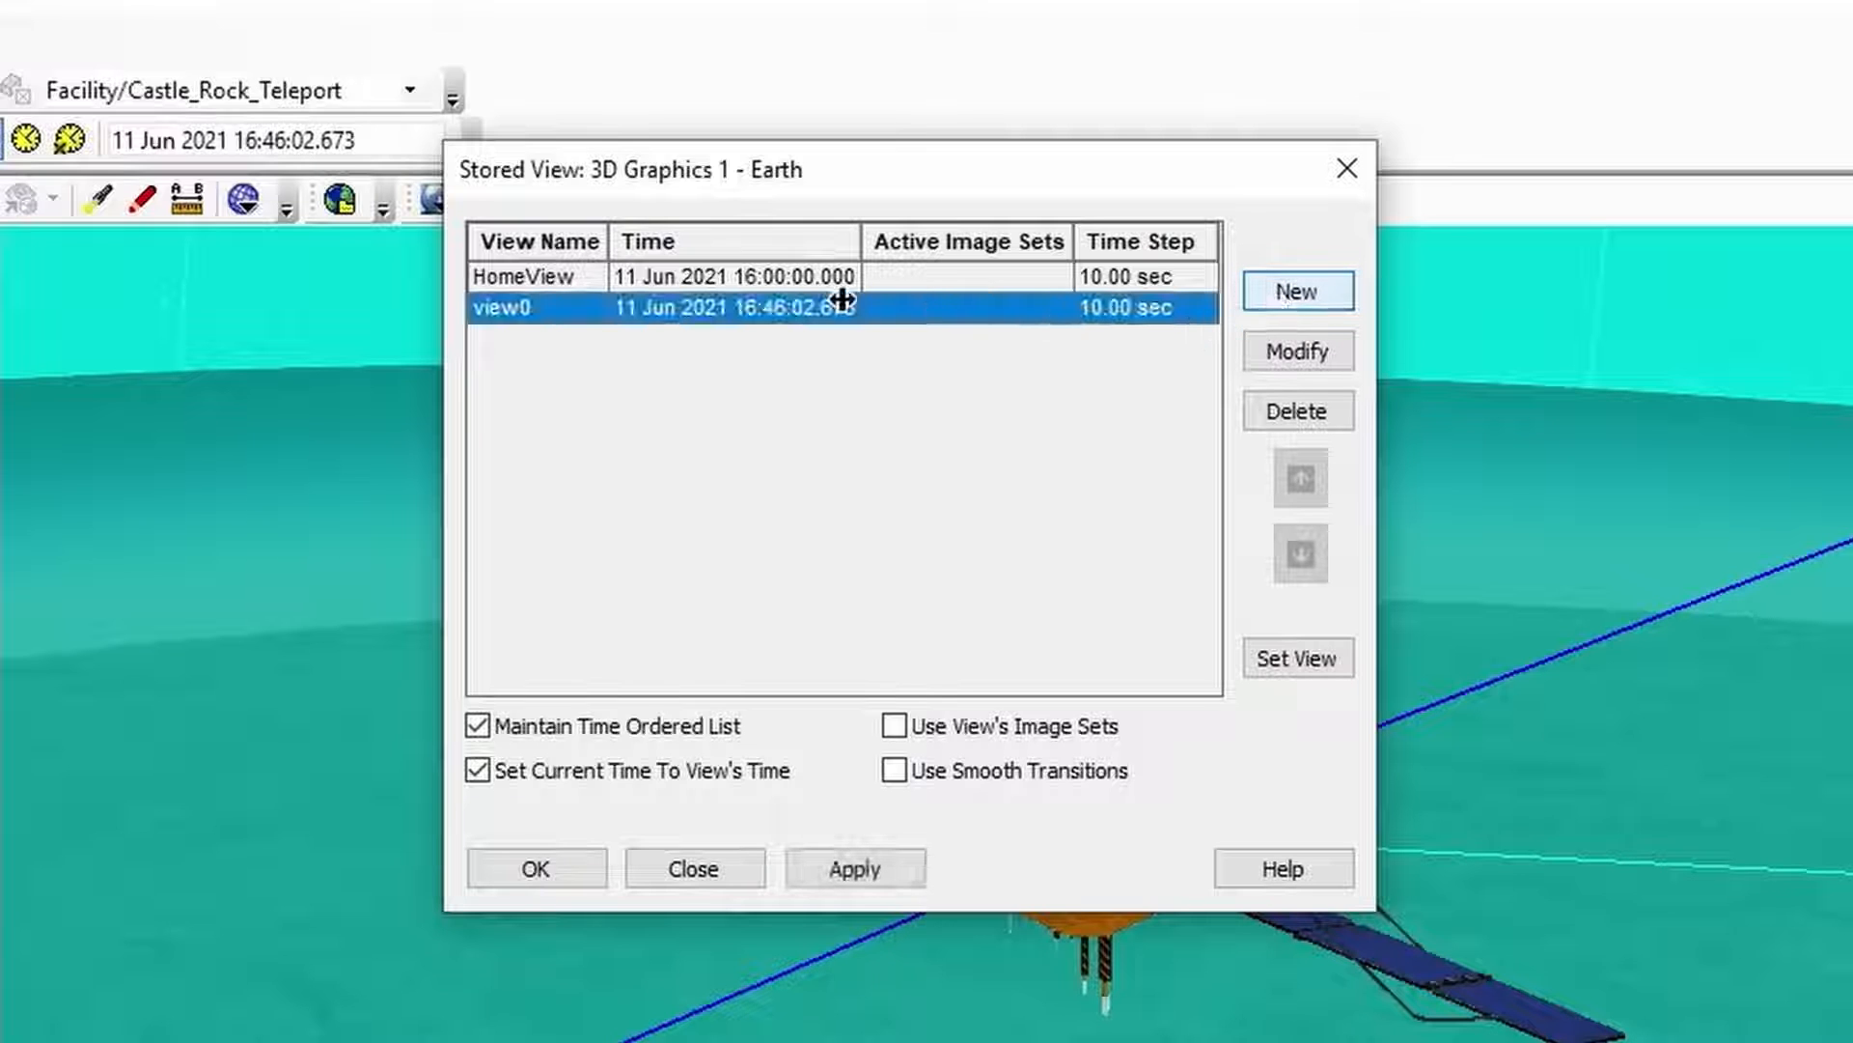
pyautogui.click(523, 305)
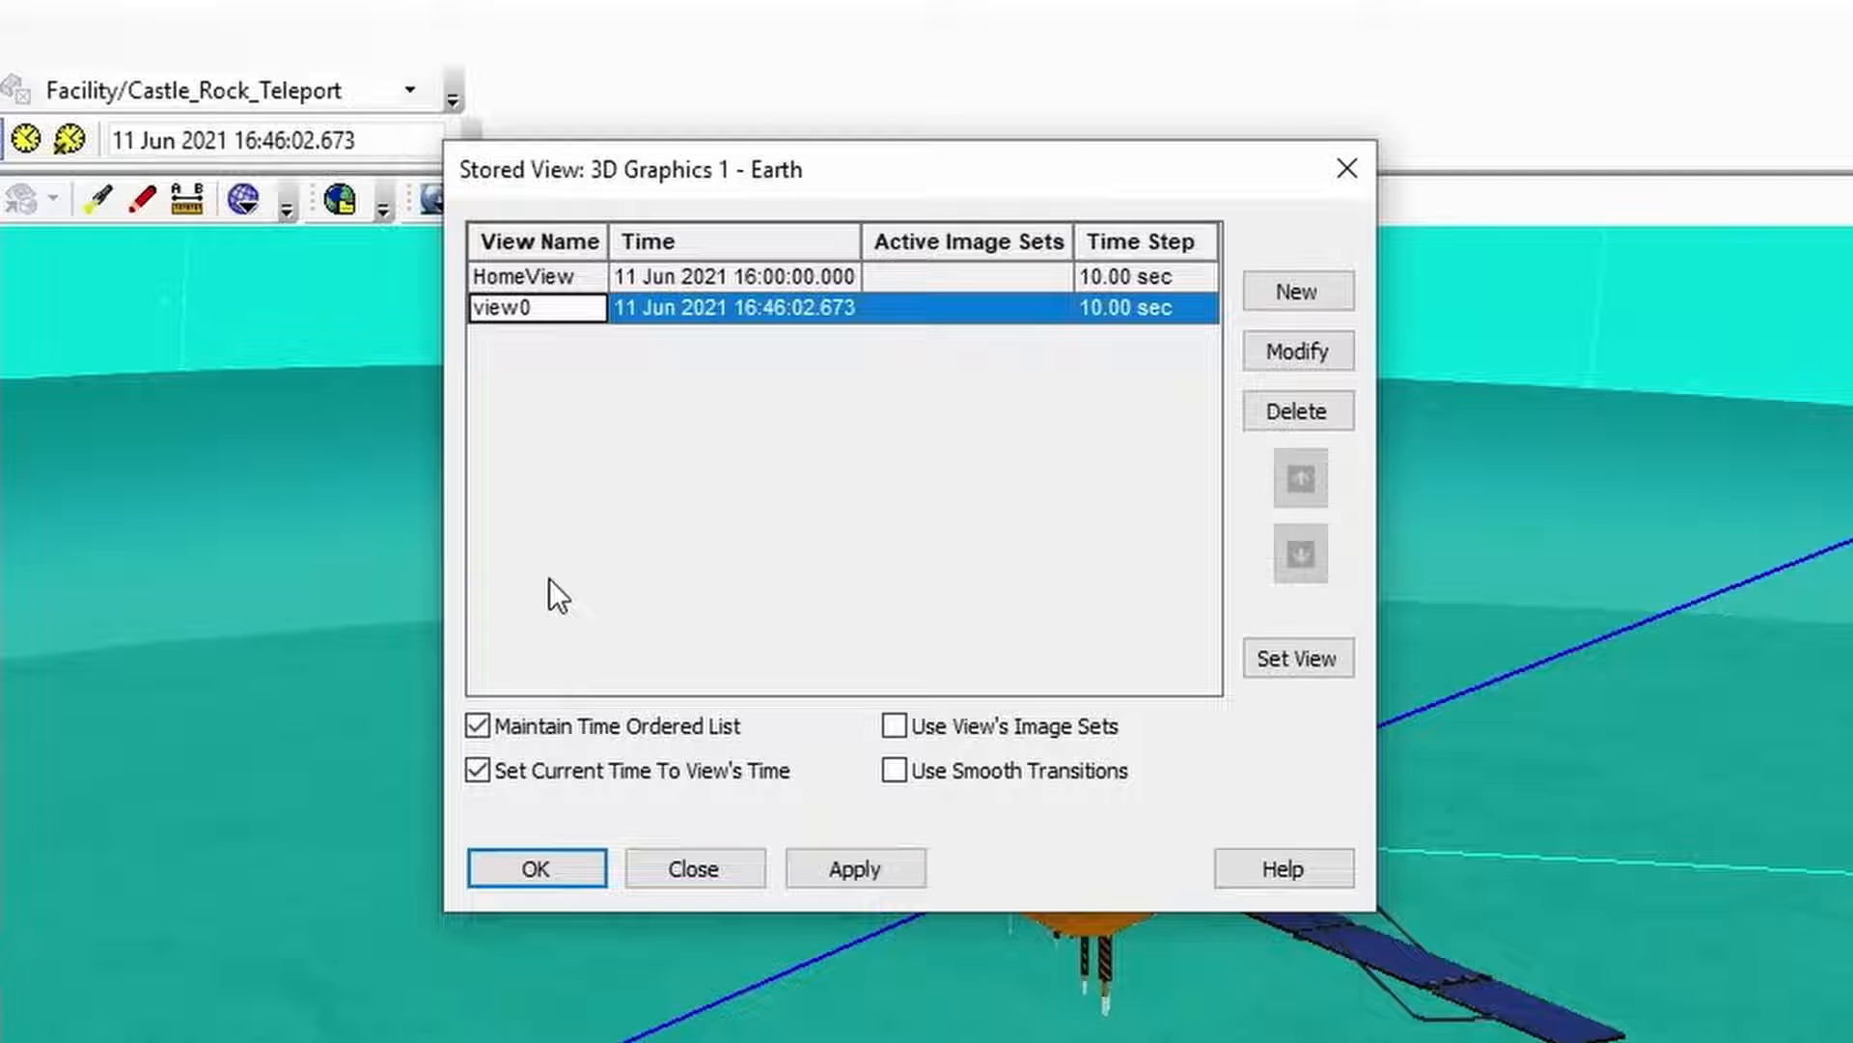
pyautogui.write('Sat')
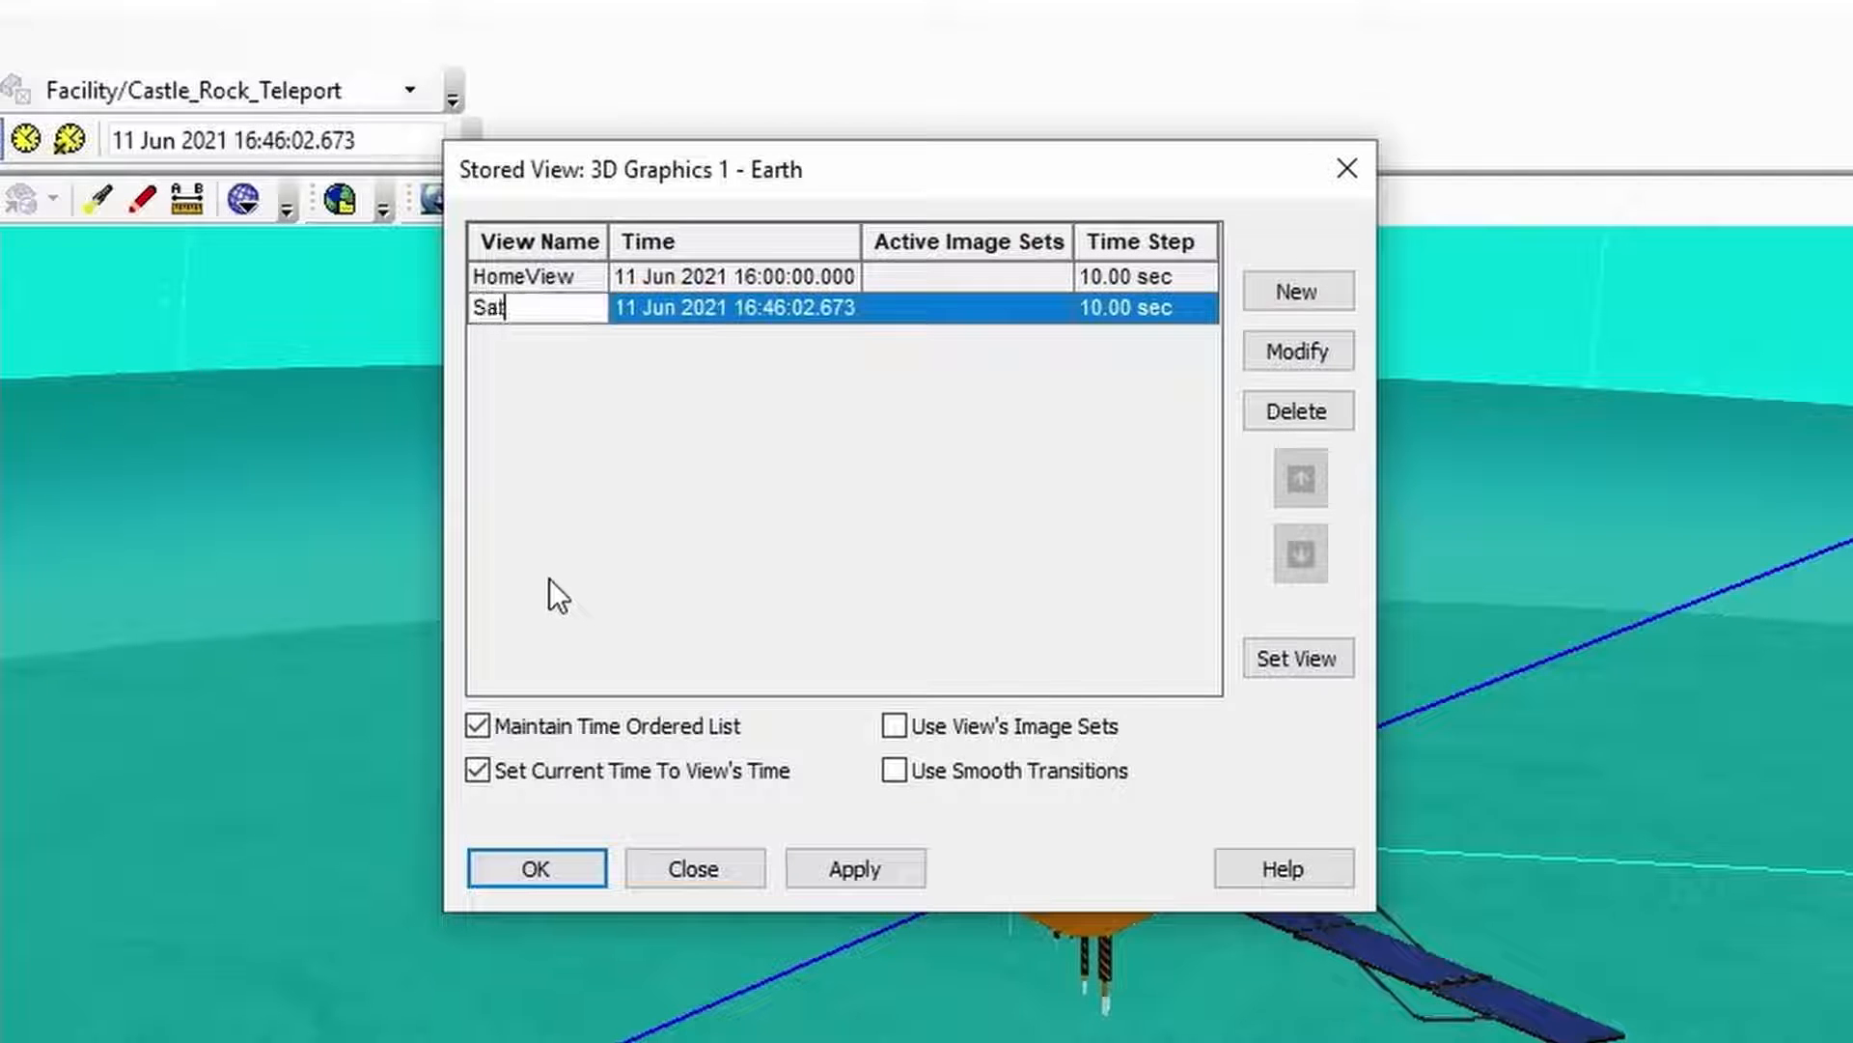
pyautogui.press('Return')
pyautogui.write('to Ground')
pyautogui.click(560, 862)
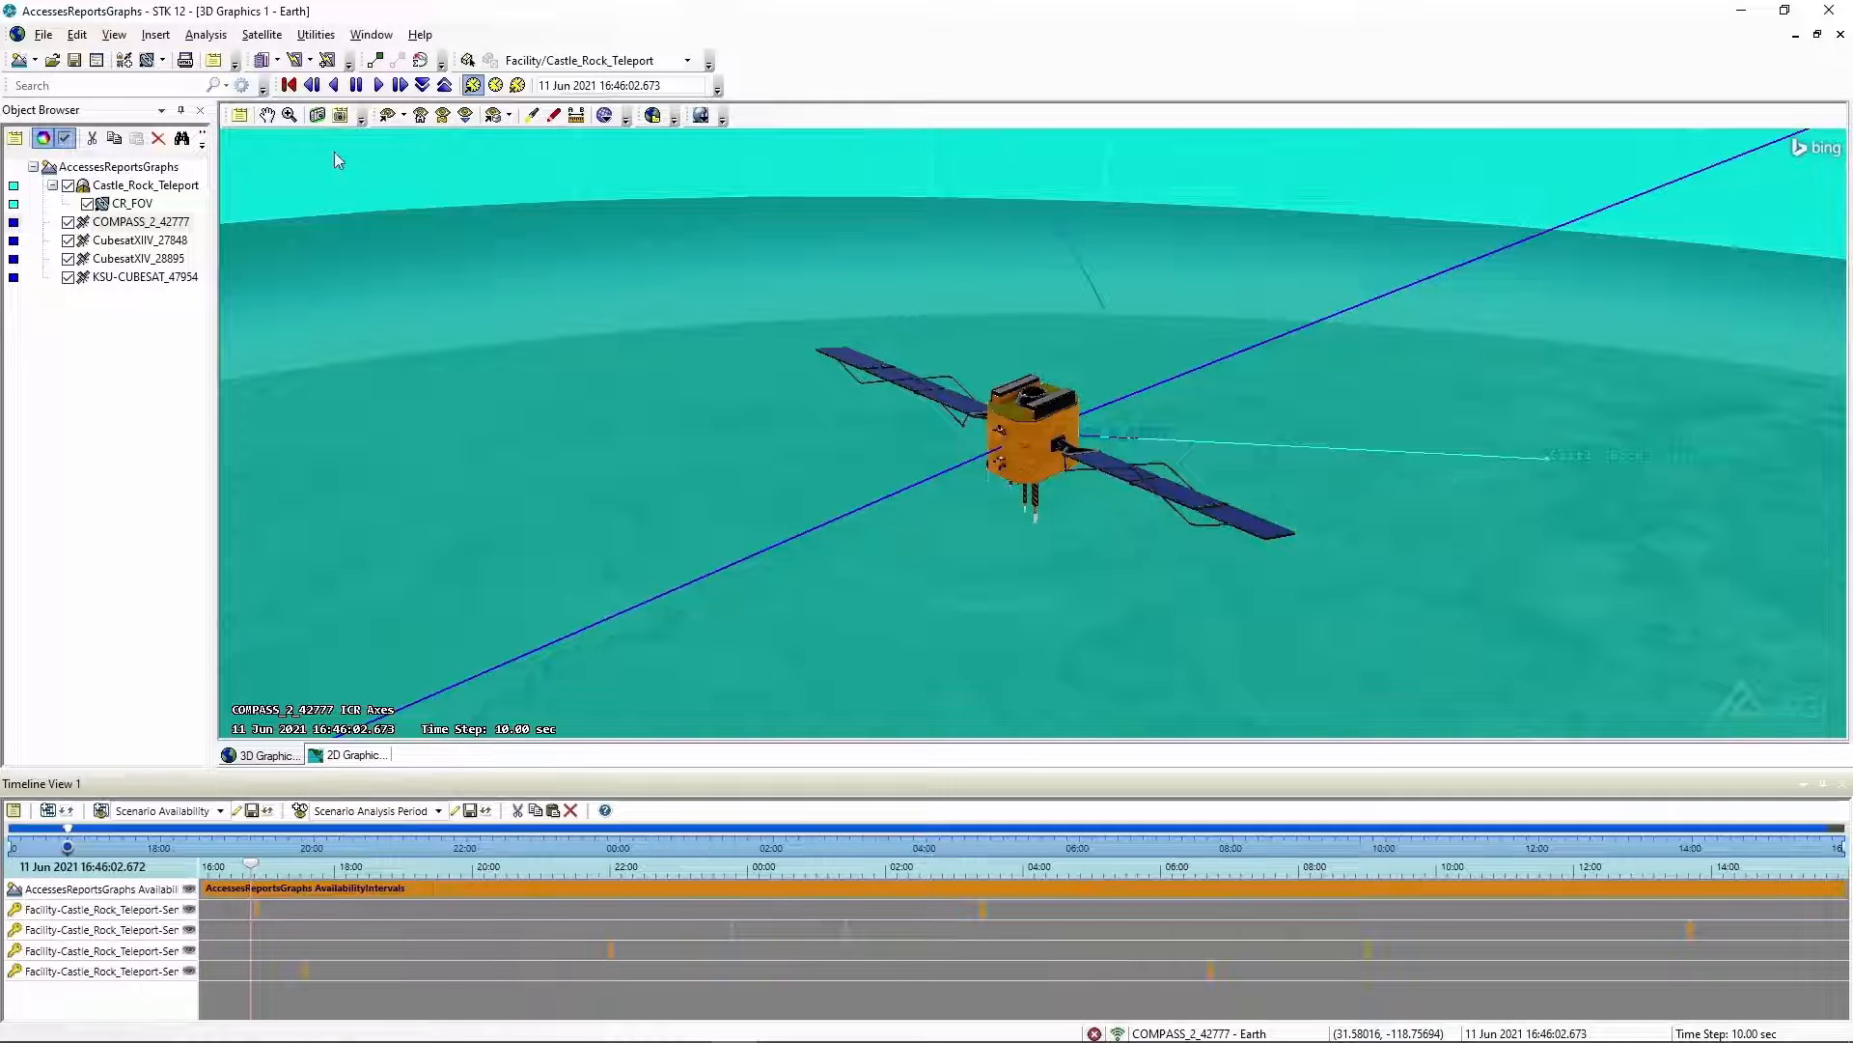
# Reset the animation to the scenario start, and recall the "Sat to Ground" stored view
pyautogui.click(289, 86)
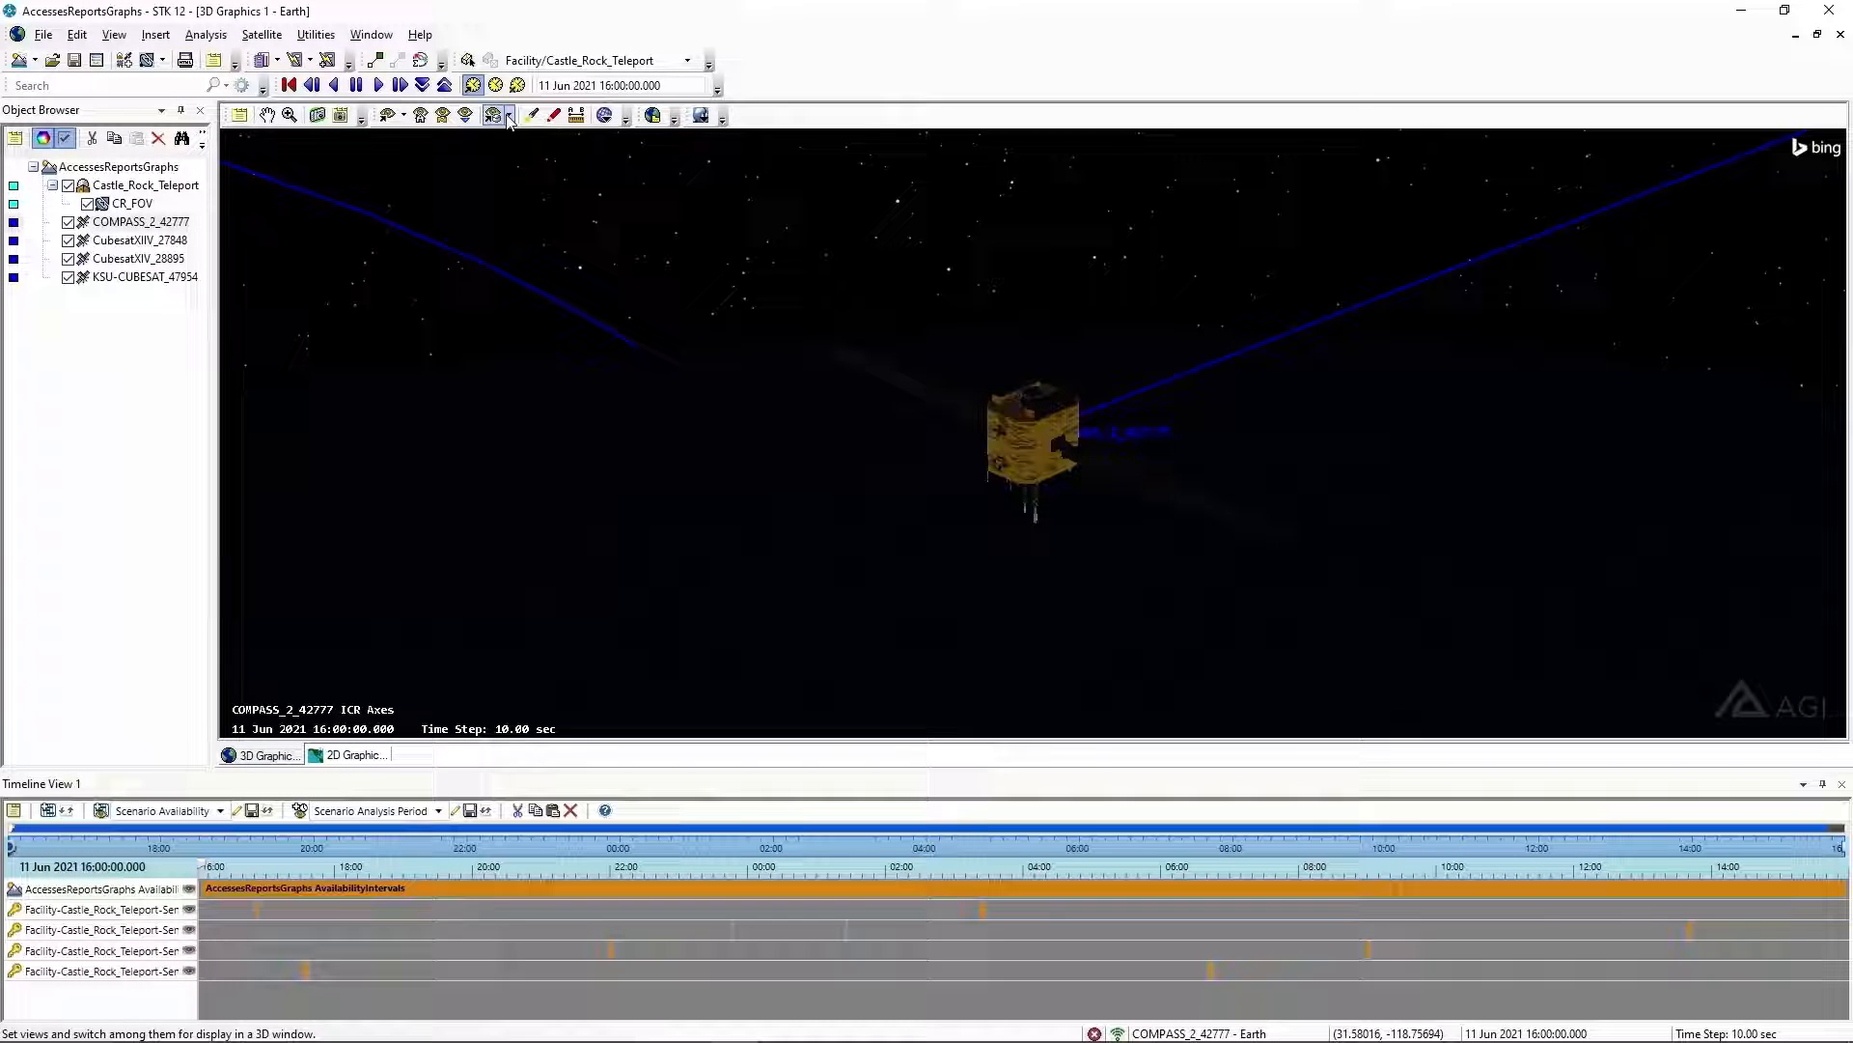
pyautogui.click(589, 230)
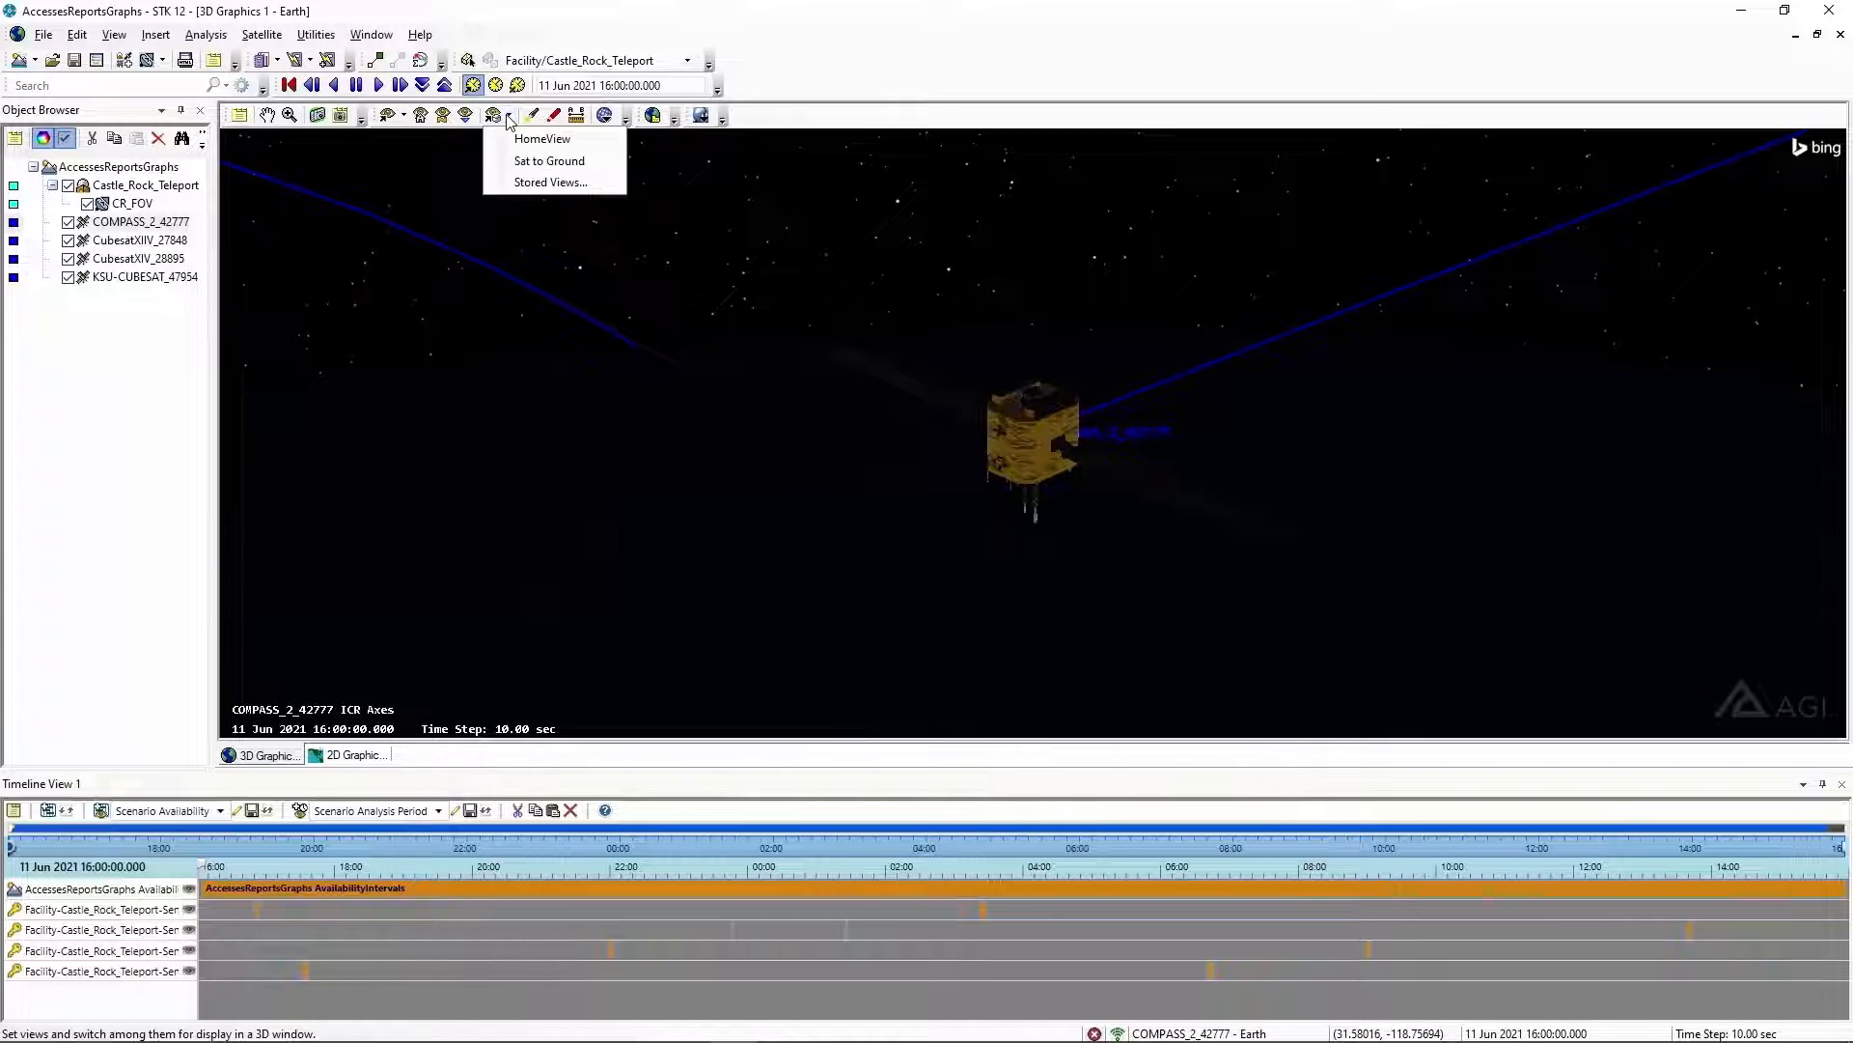
pyautogui.click(532, 166)
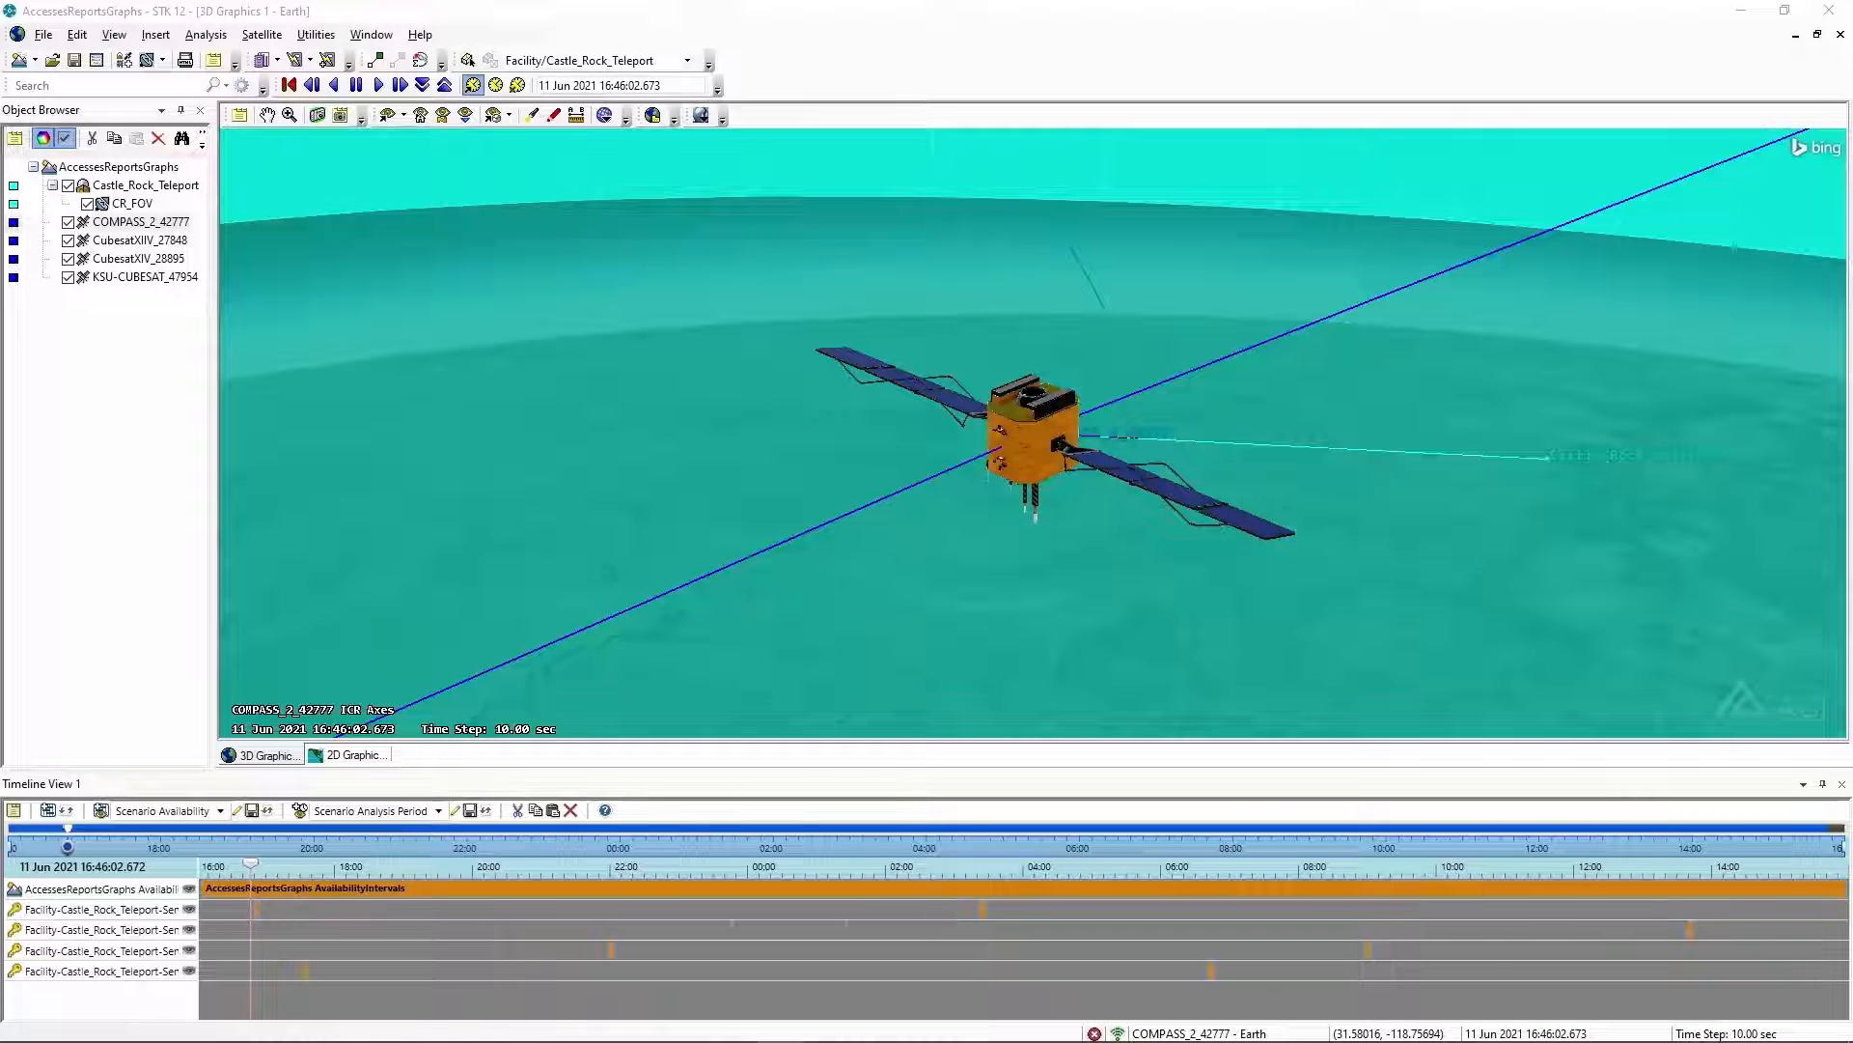
pyautogui.click(919, 500)
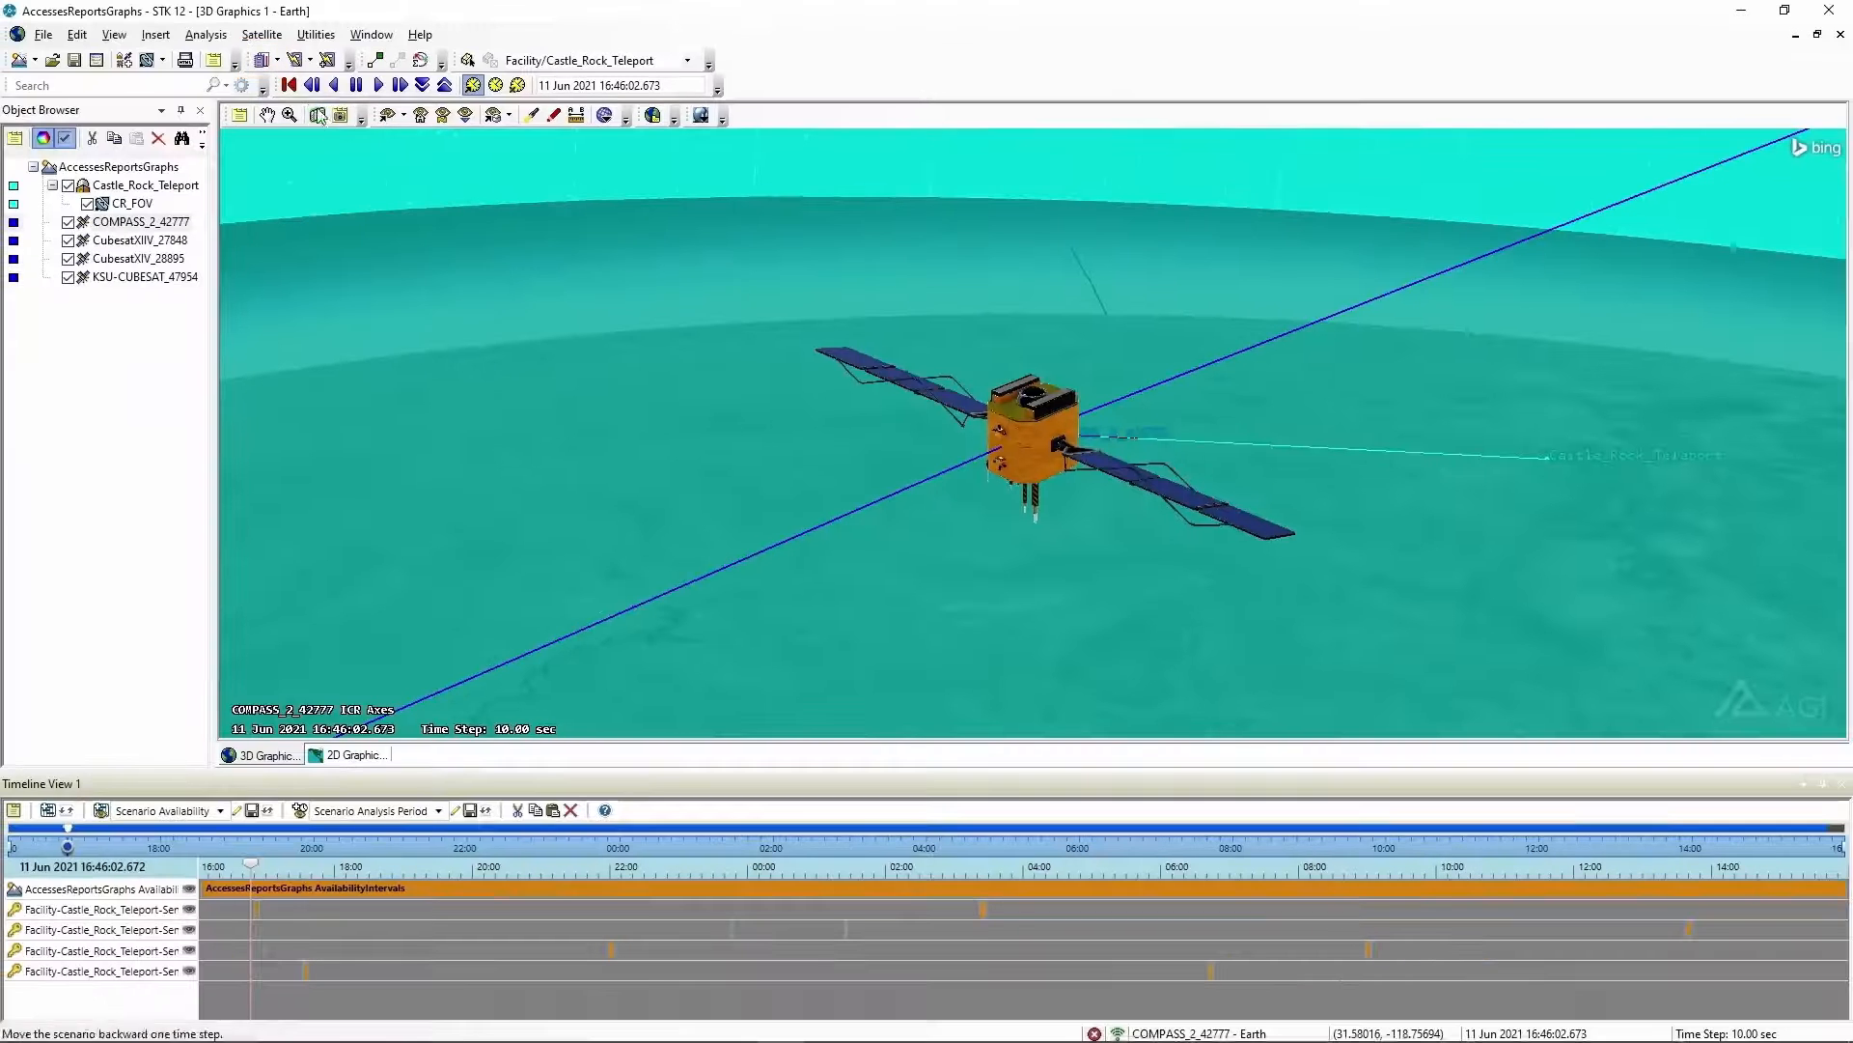
# Generate the installed Classical Orbit Elements report for COMPASS_2_42777 in the Report & Graph Manager, and close the report
pyautogui.click(262, 61)
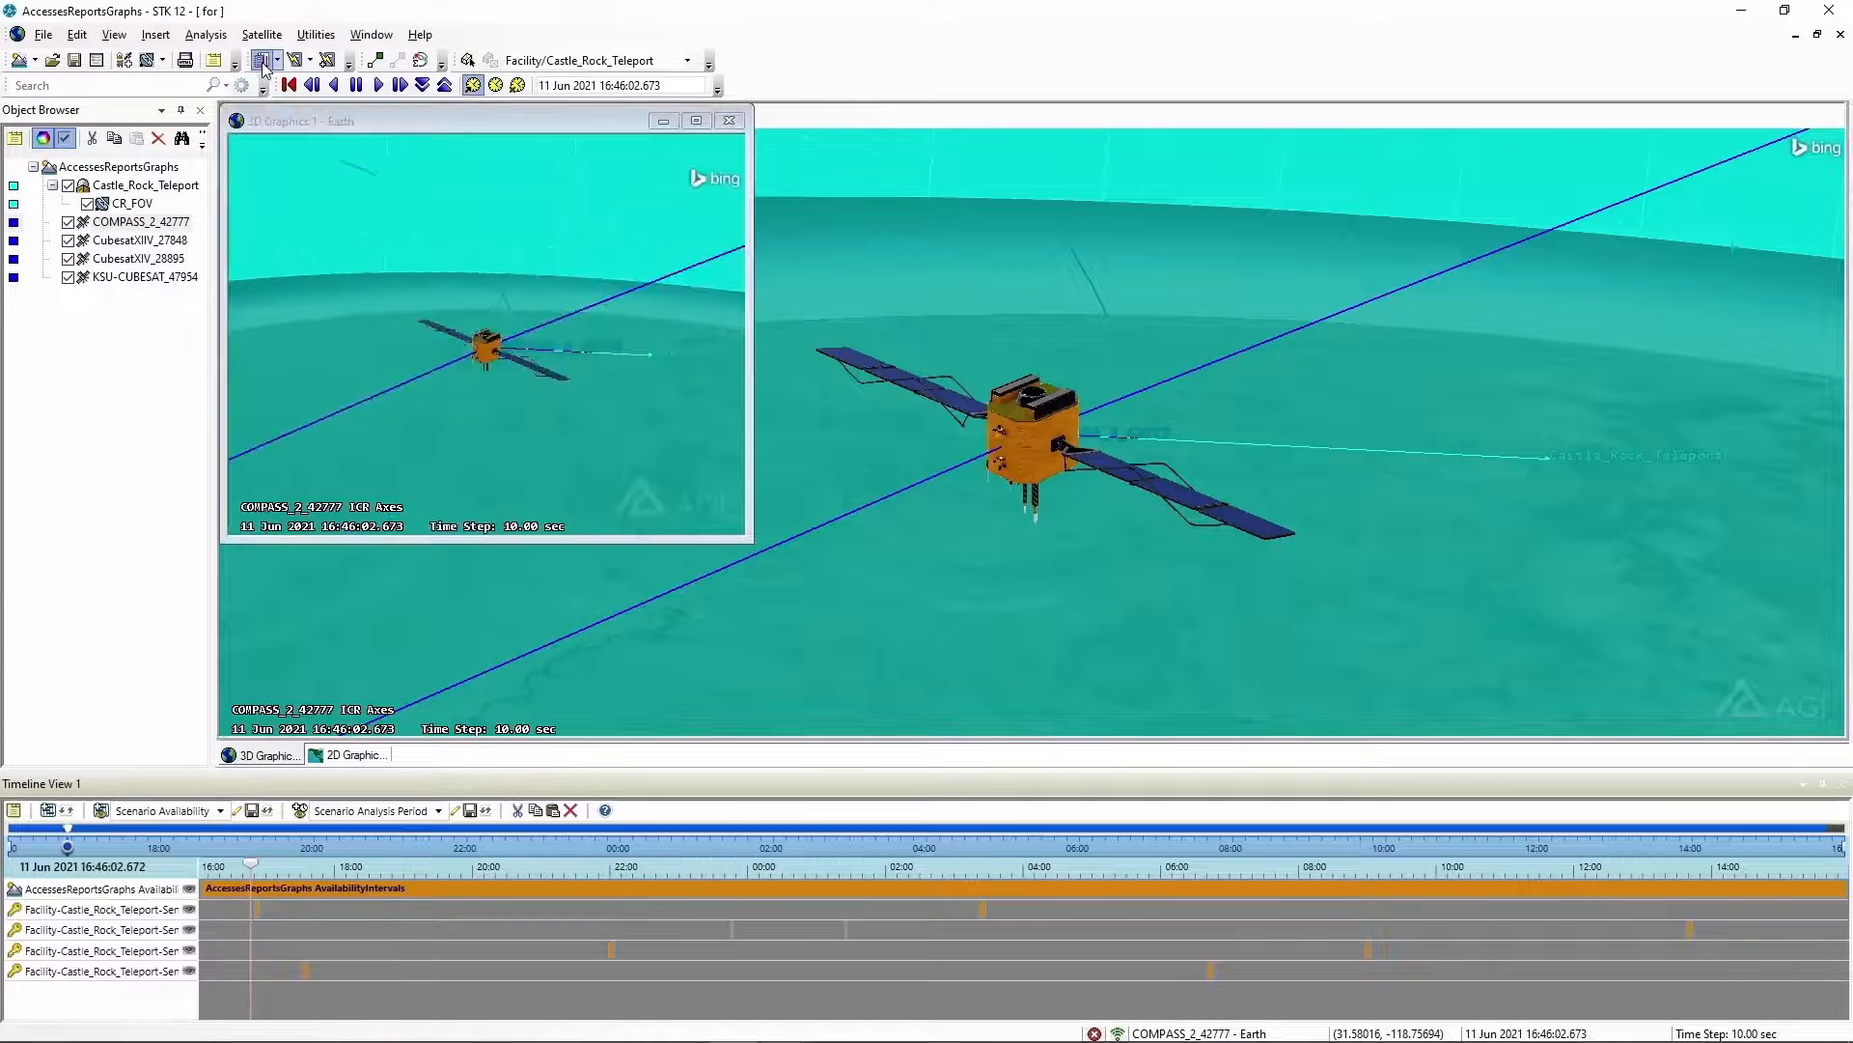
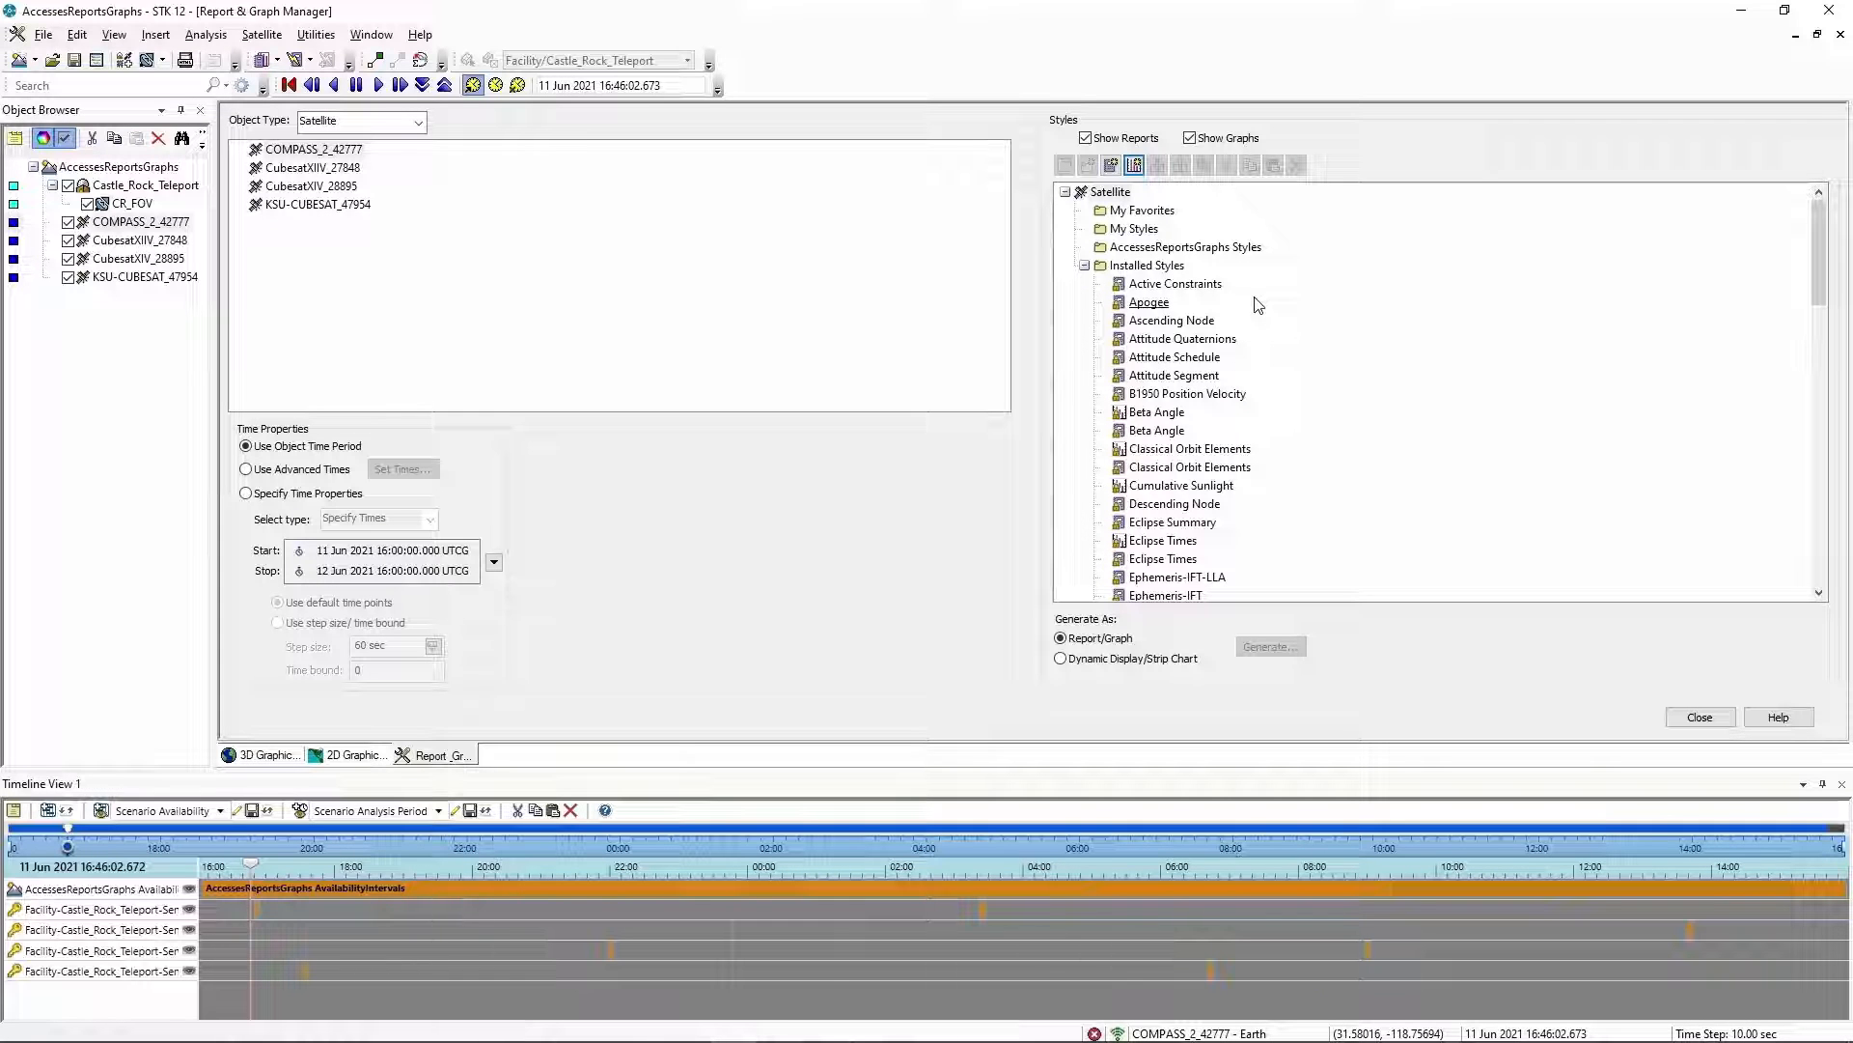
pyautogui.click(301, 153)
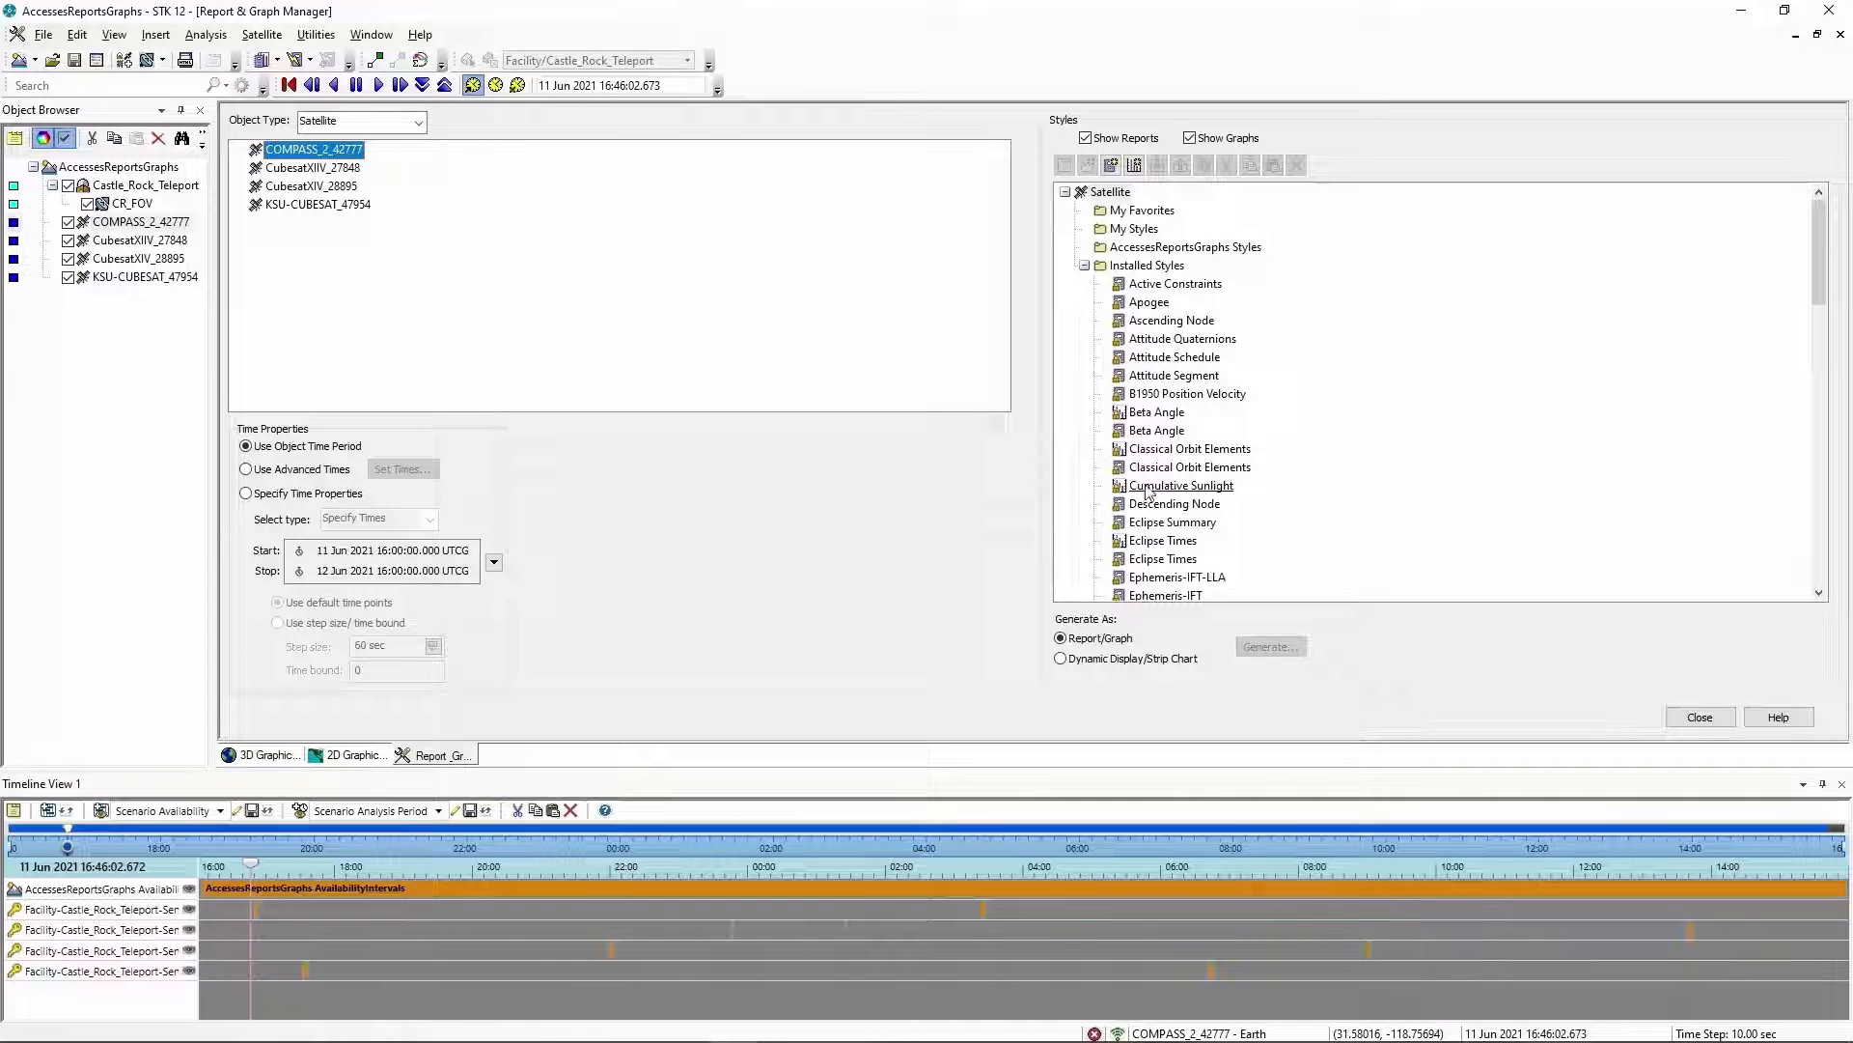
pyautogui.click(1205, 469)
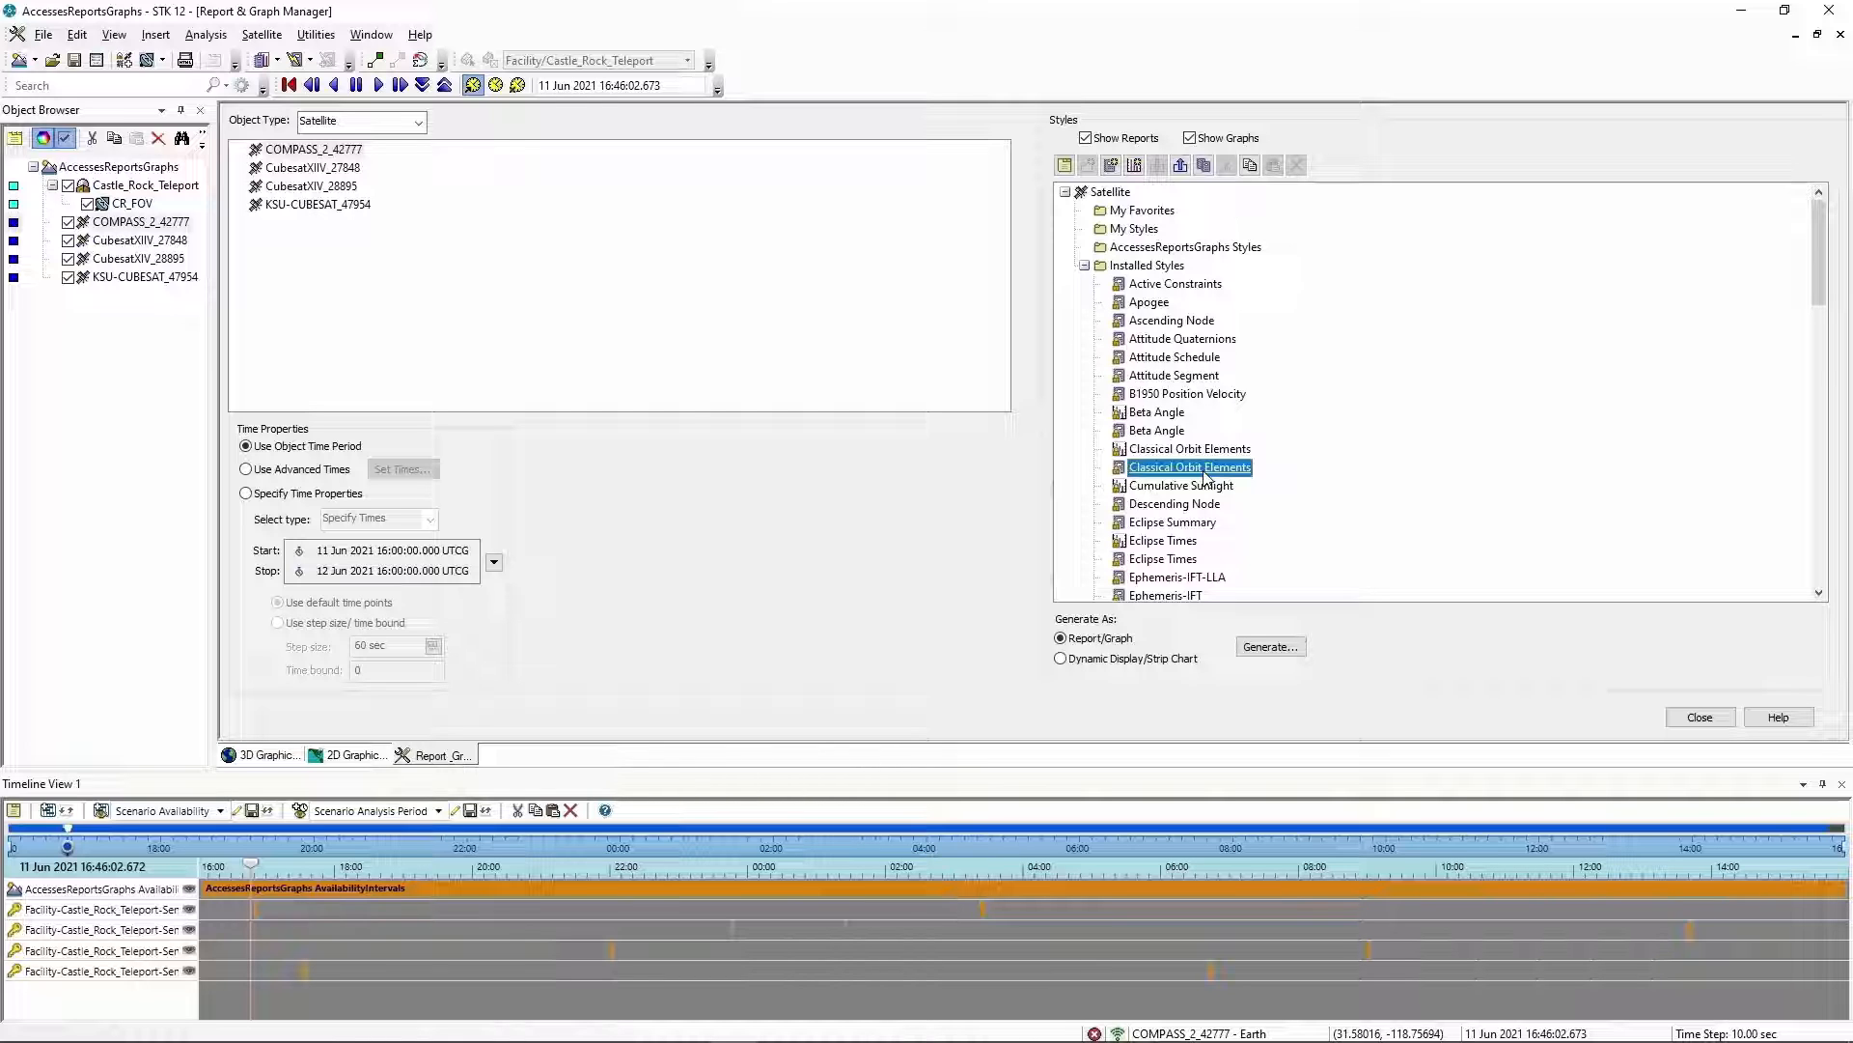
pyautogui.click(1268, 647)
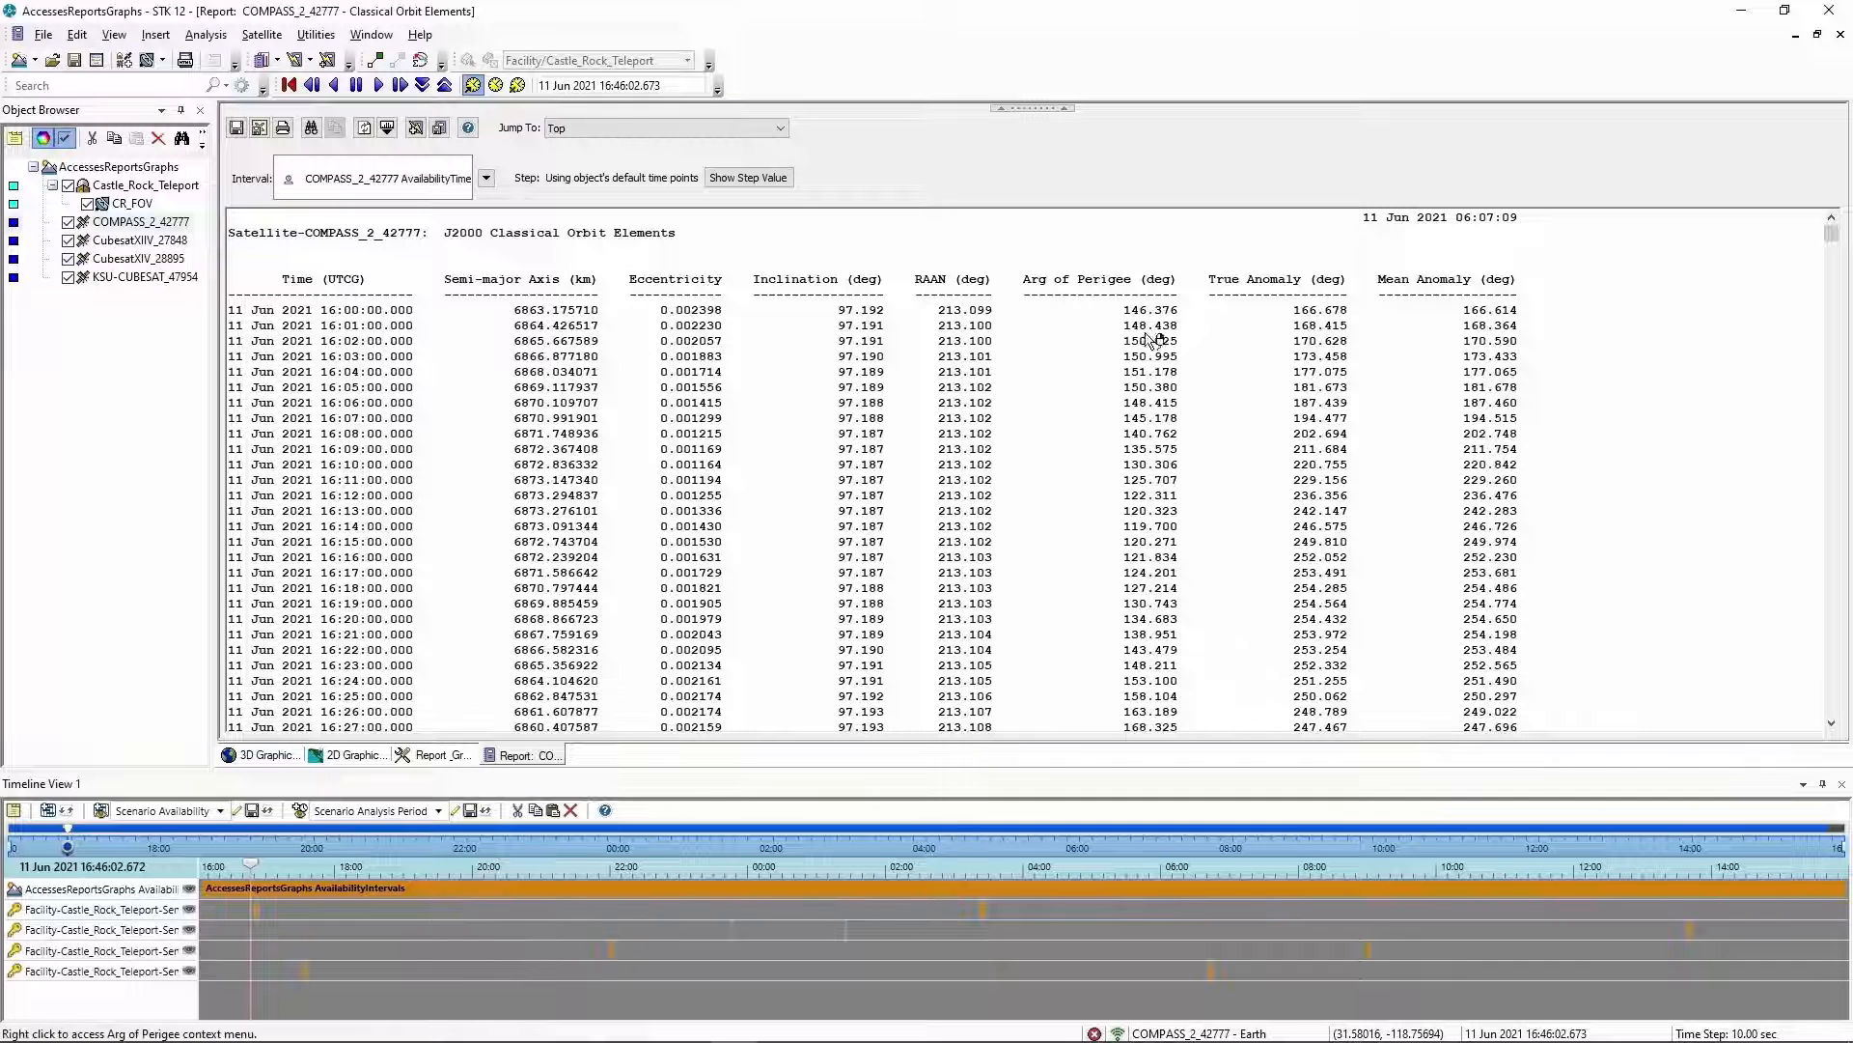
pyautogui.rightClick(533, 753)
pyautogui.click(578, 762)
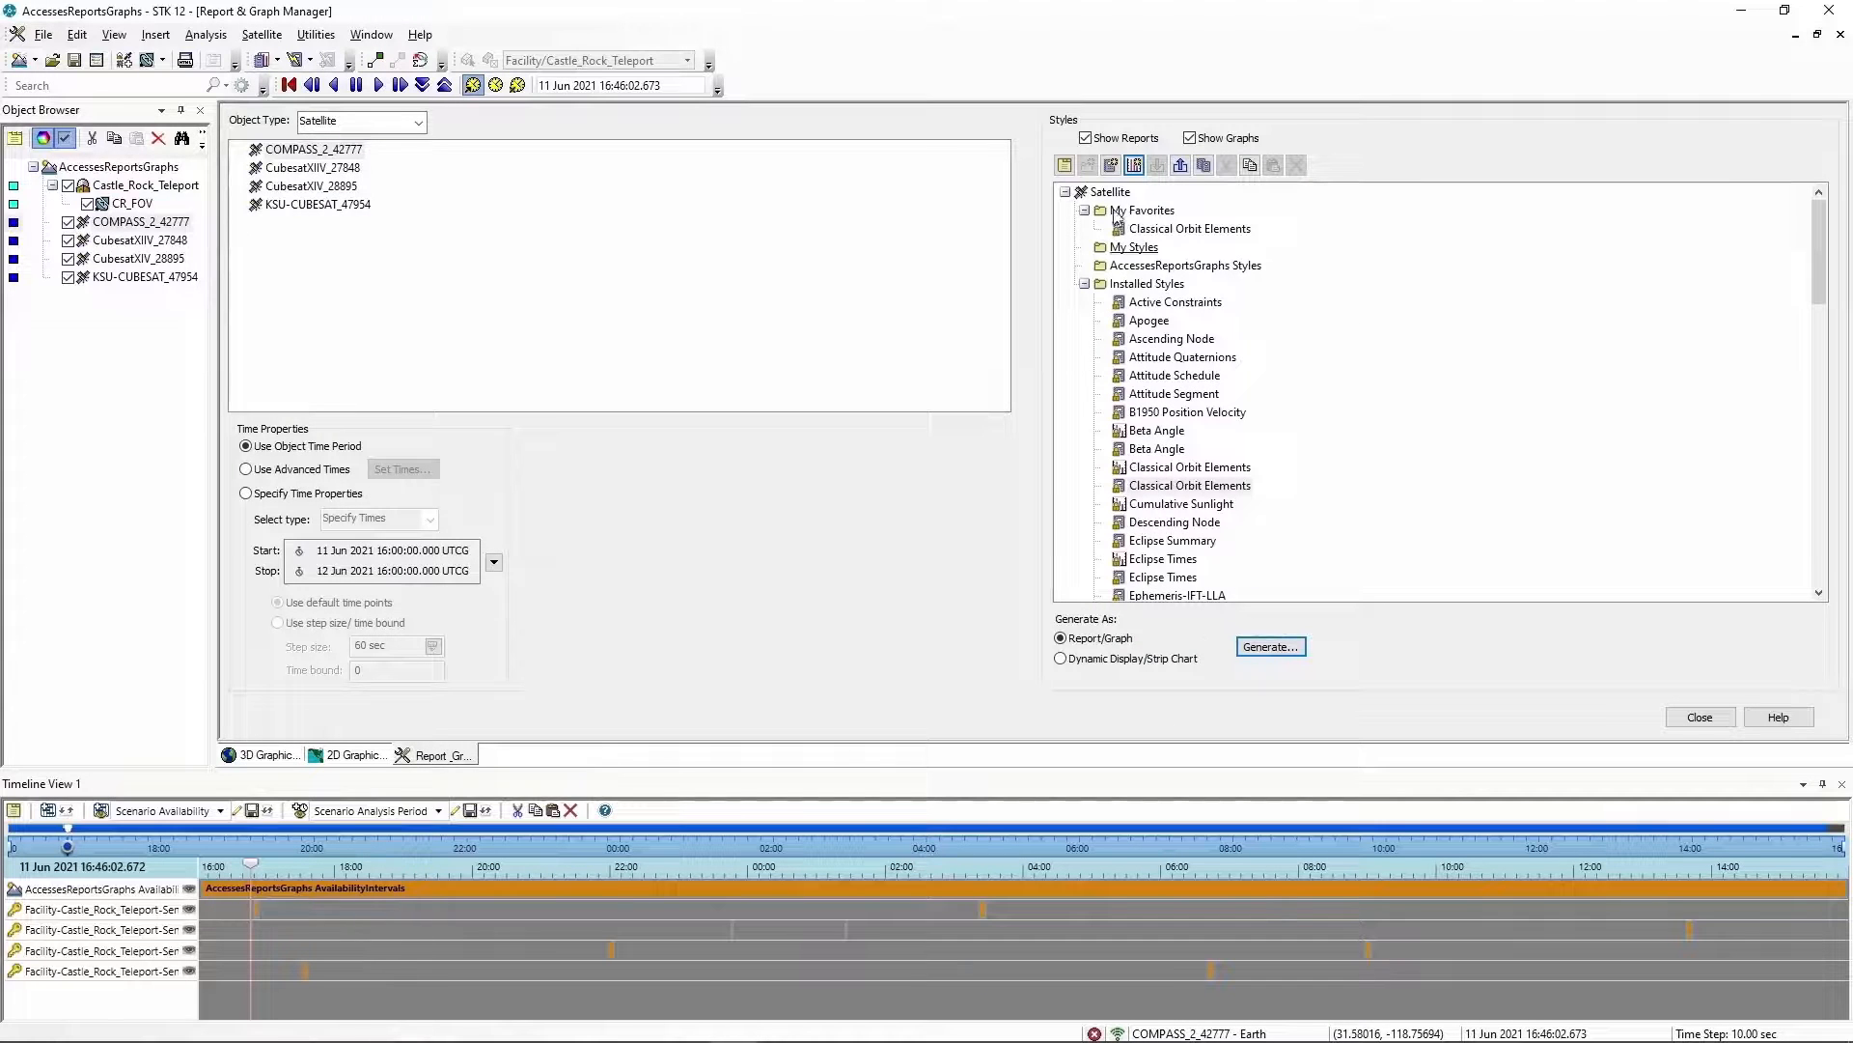
# In the installed Classical Orbit Elements report style's properties, override the default unit of the J2000 Semi-major Axis with Meters (m)
pyautogui.rightClick(1192, 491)
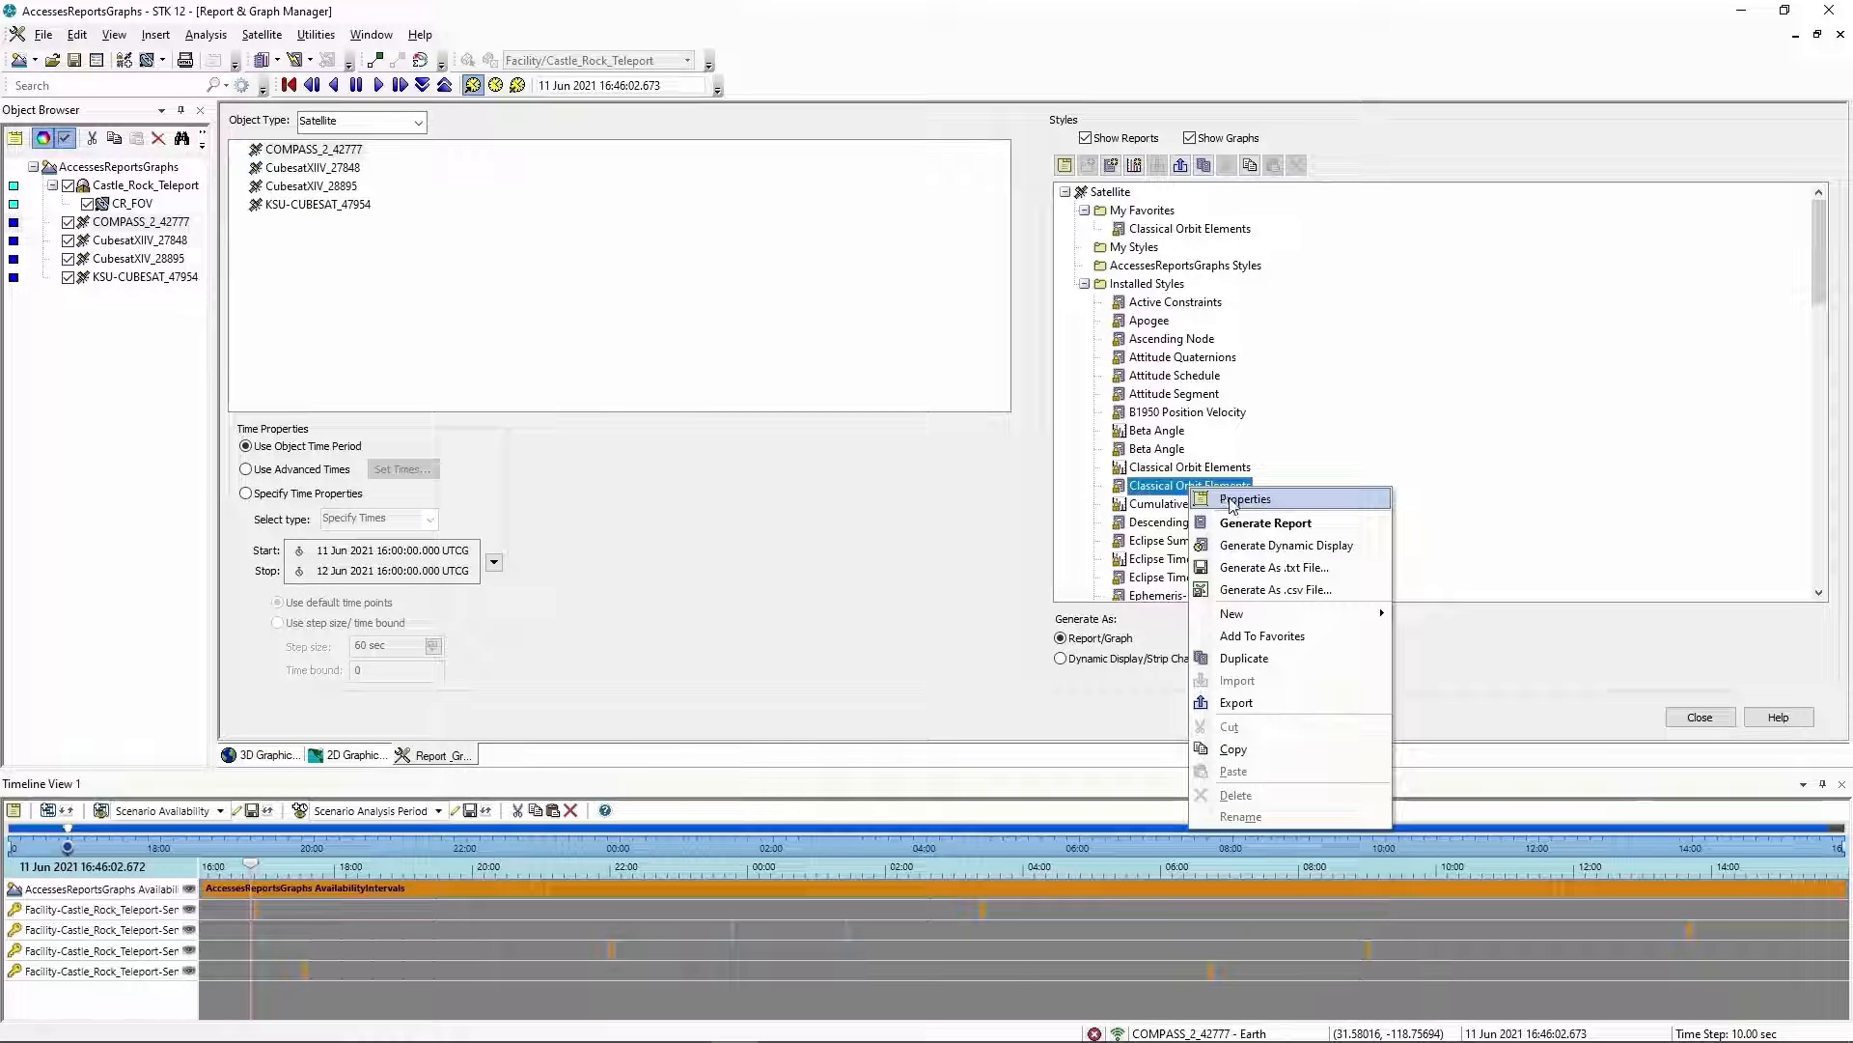
pyautogui.click(1232, 500)
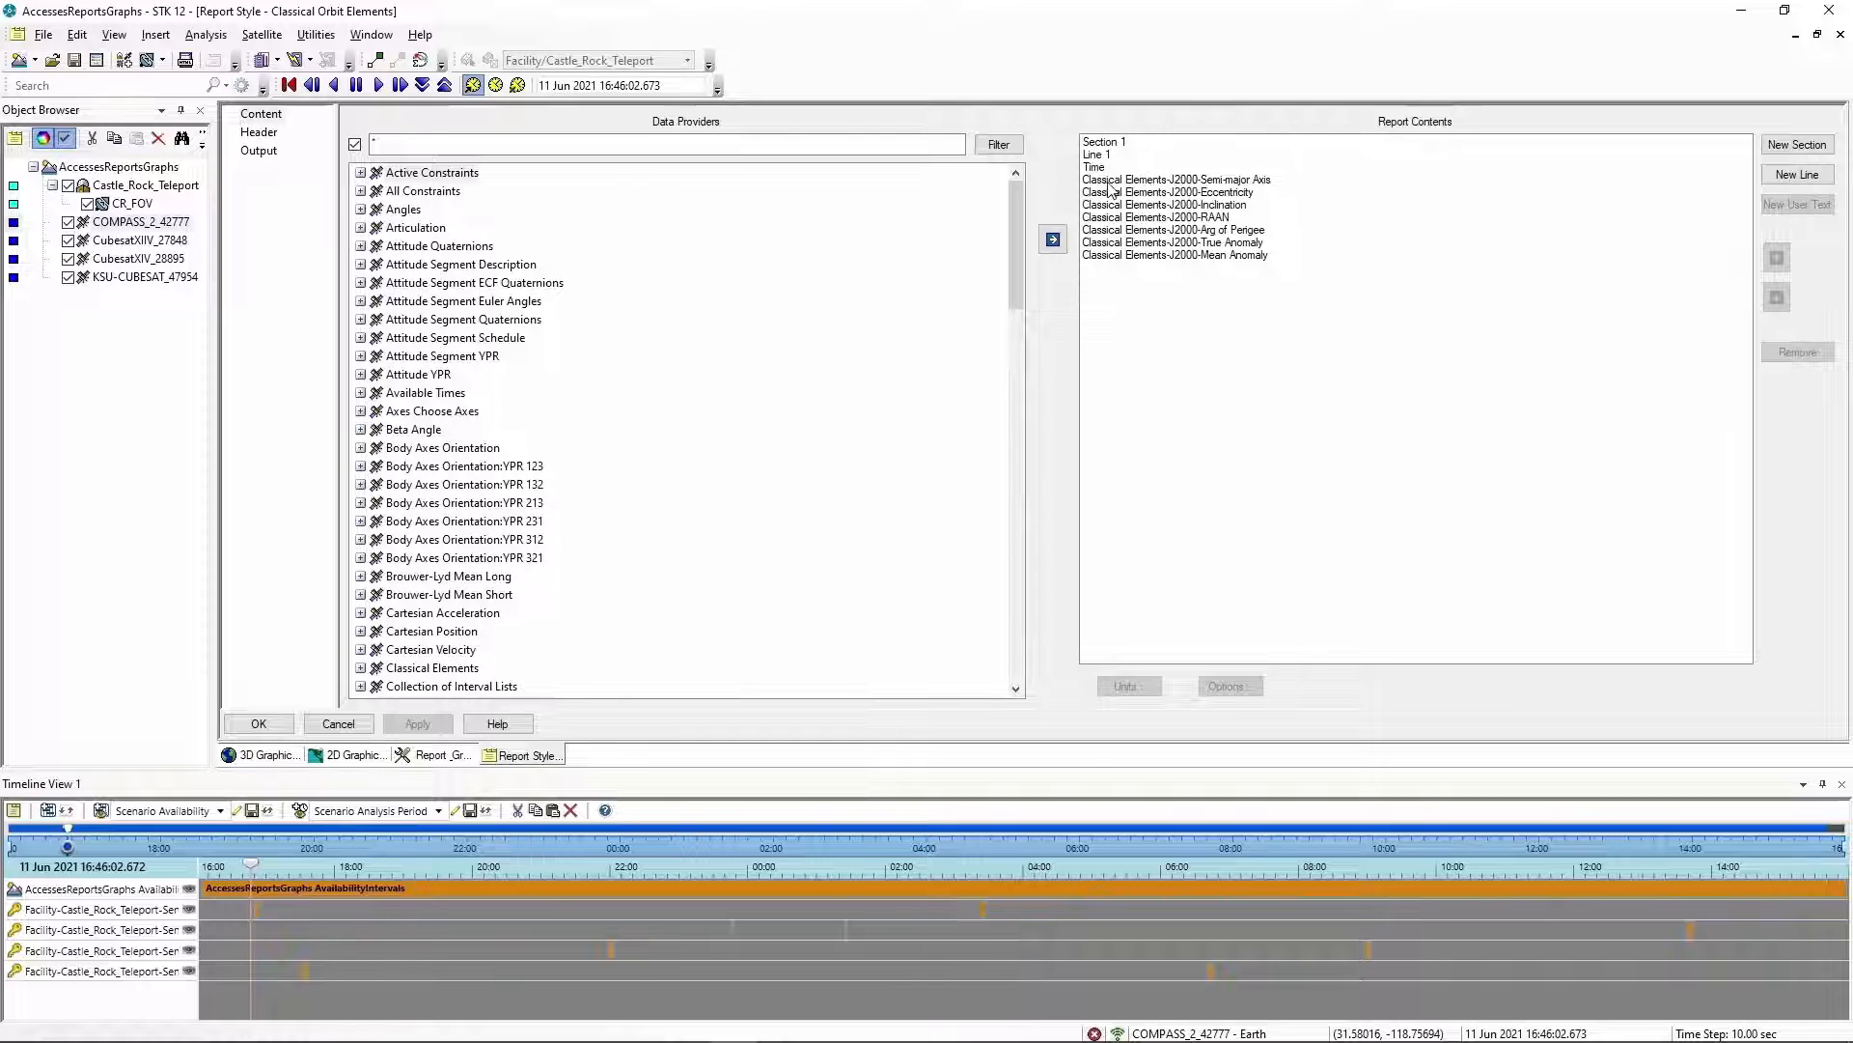
pyautogui.click(1213, 181)
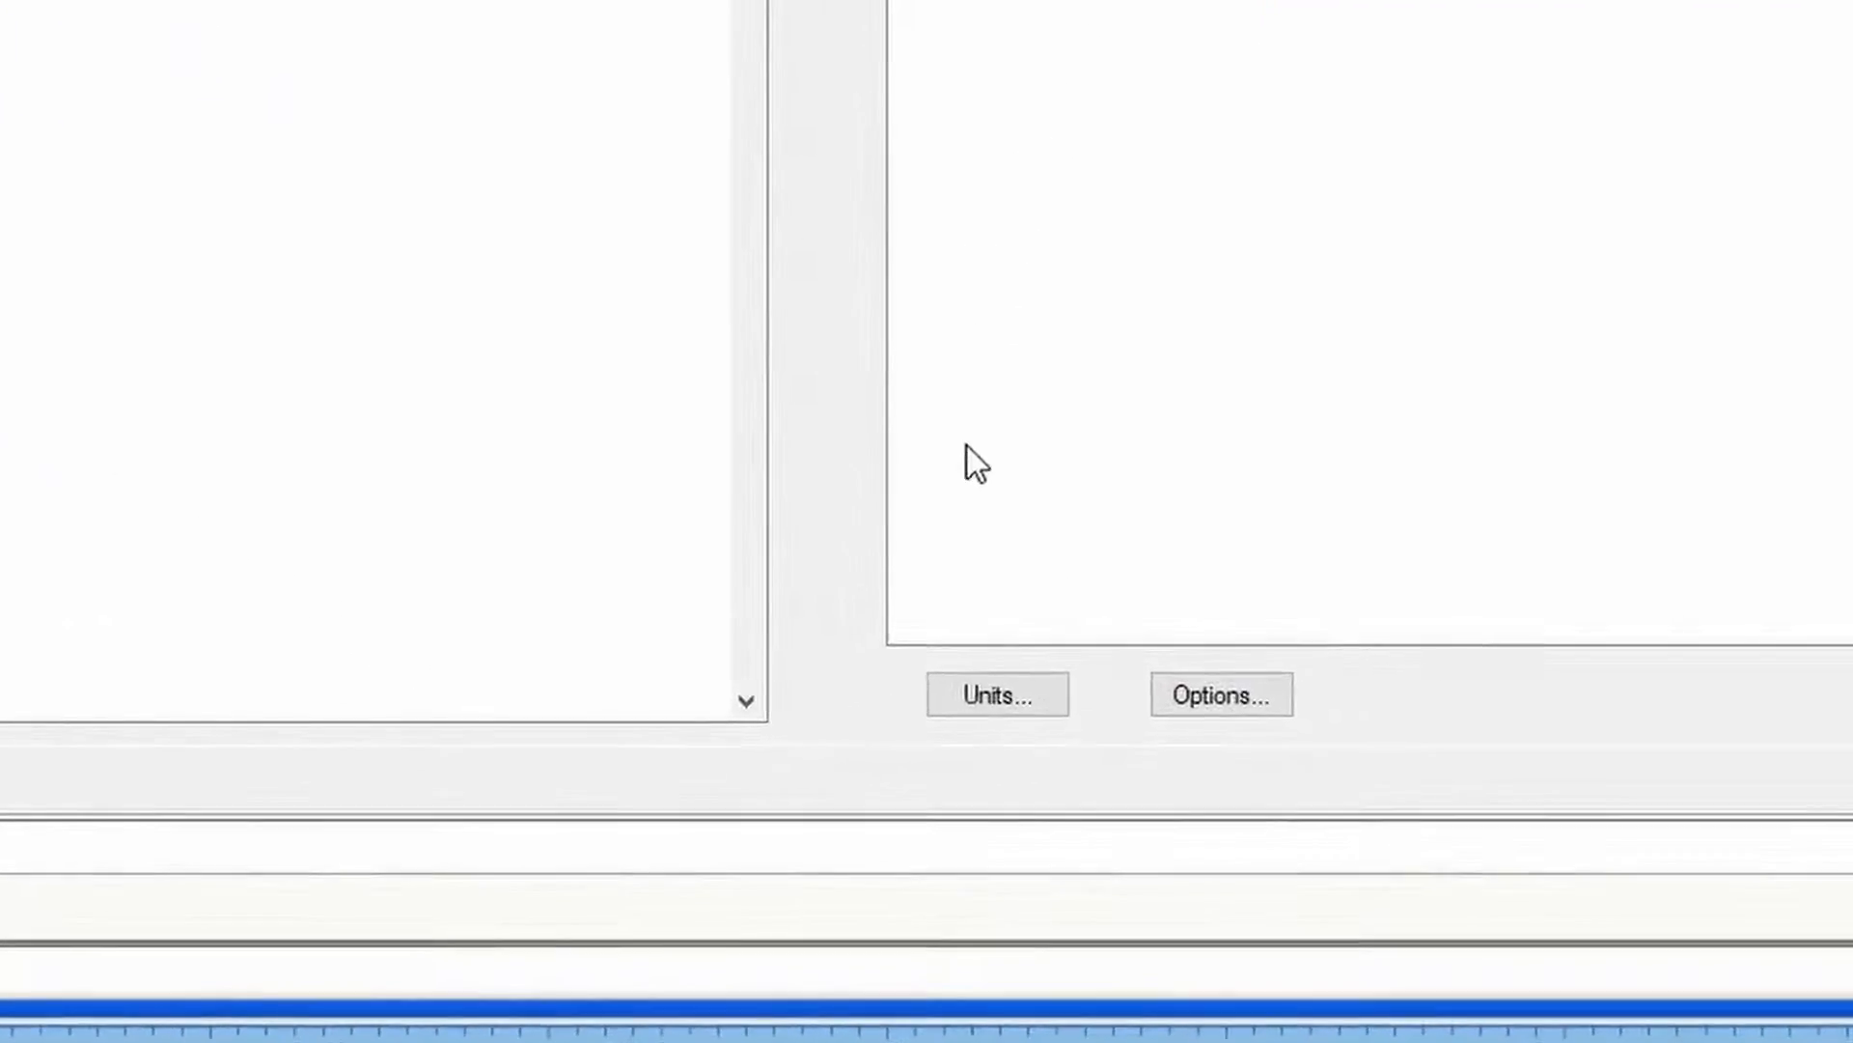
pyautogui.click(1004, 694)
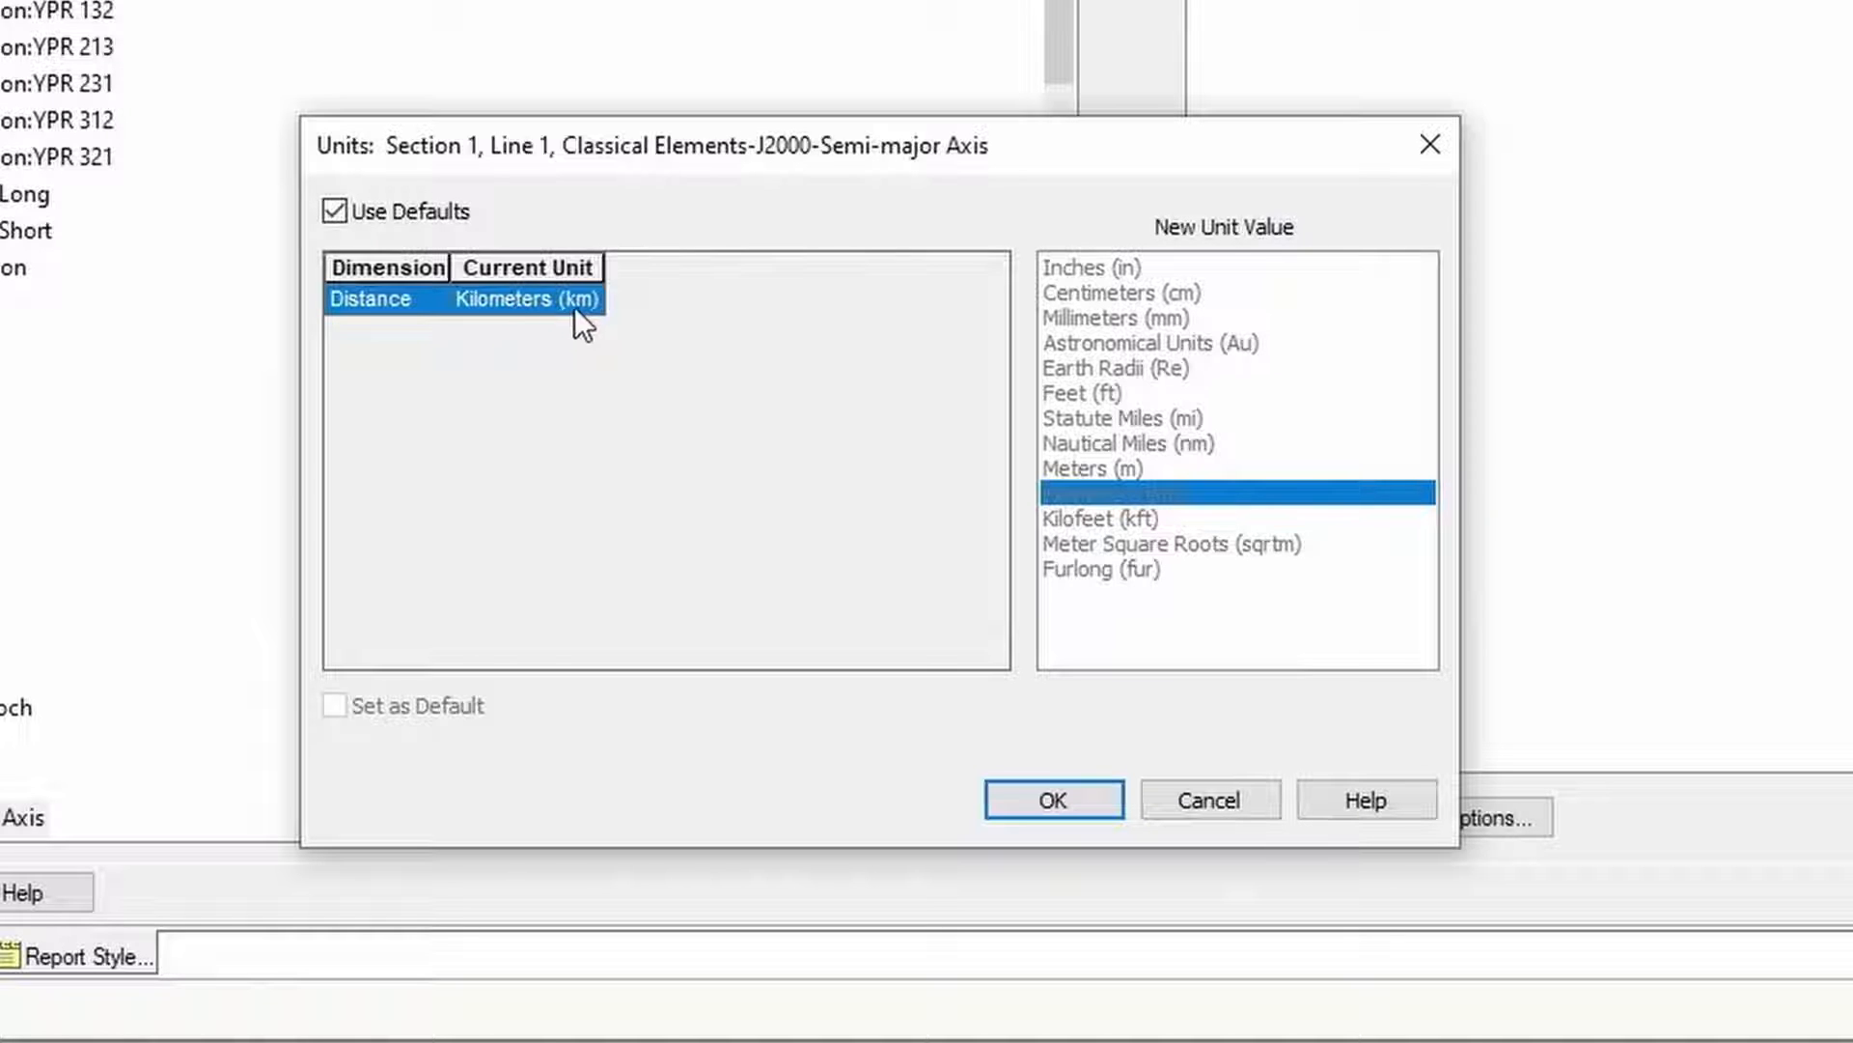
pyautogui.click(334, 209)
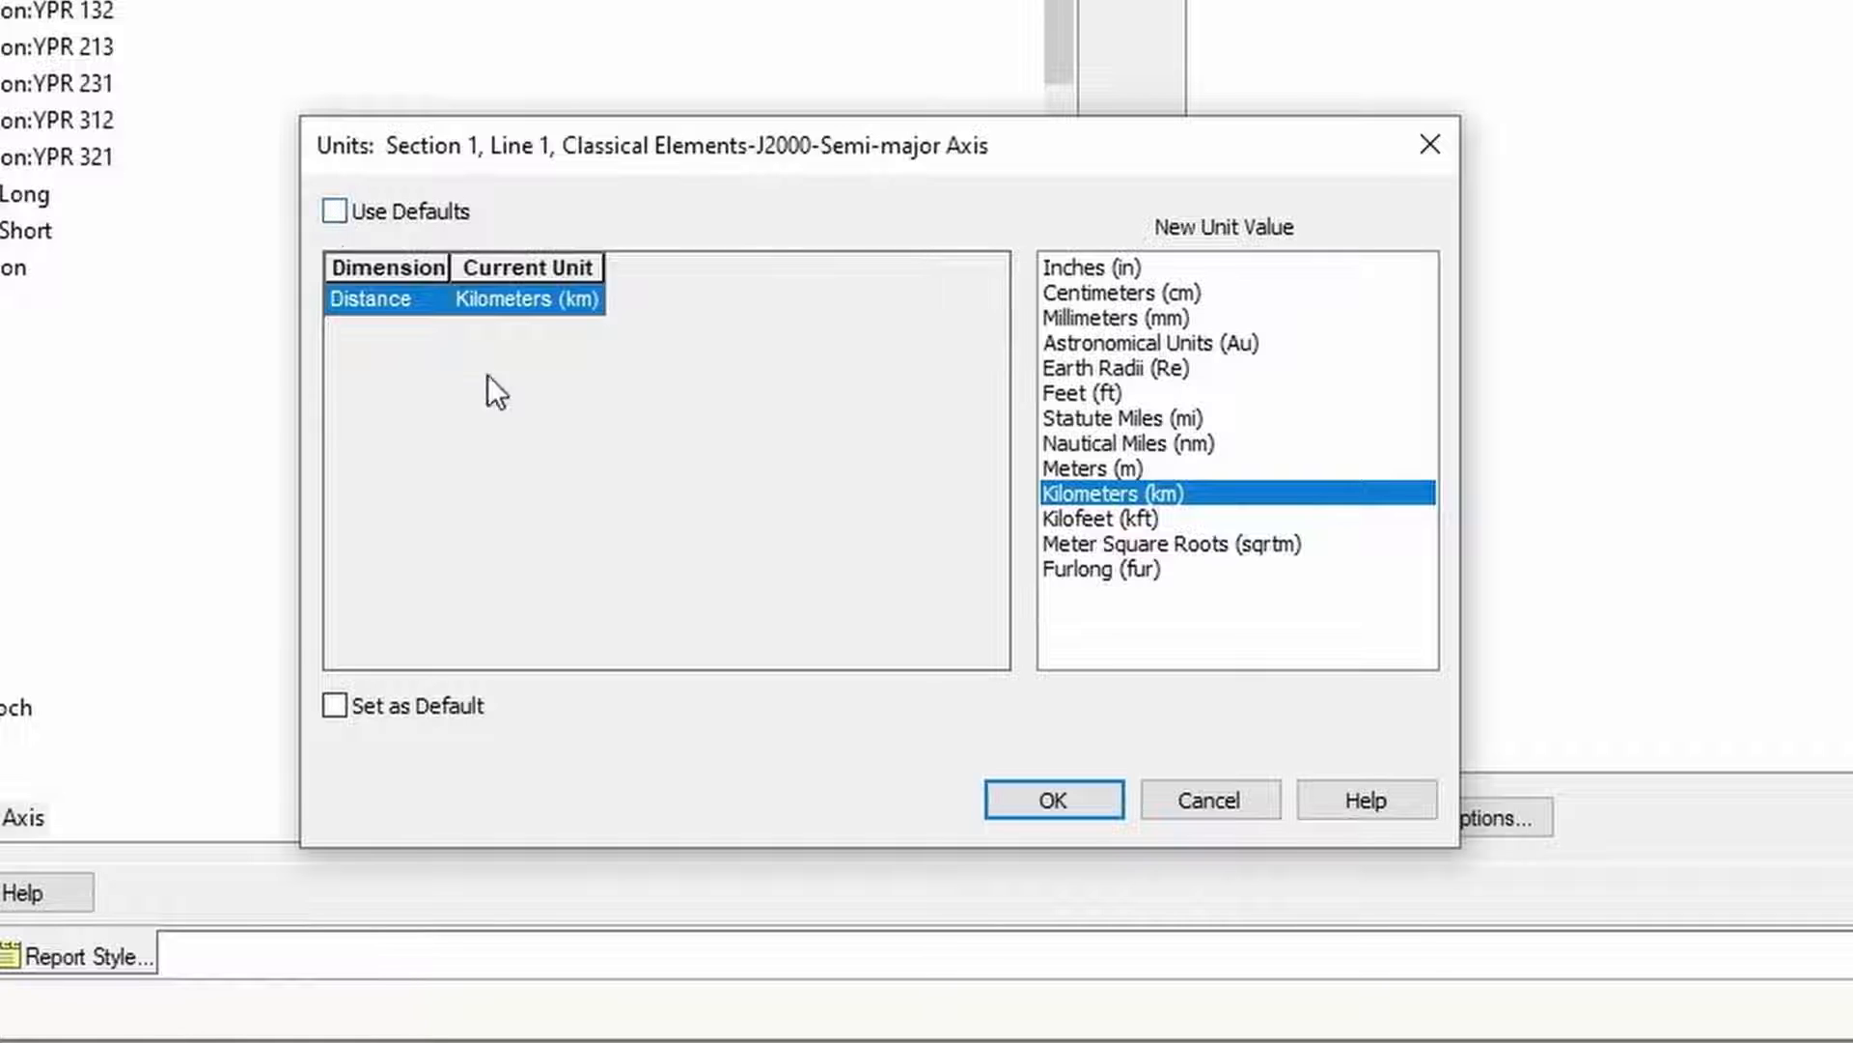
pyautogui.click(1095, 467)
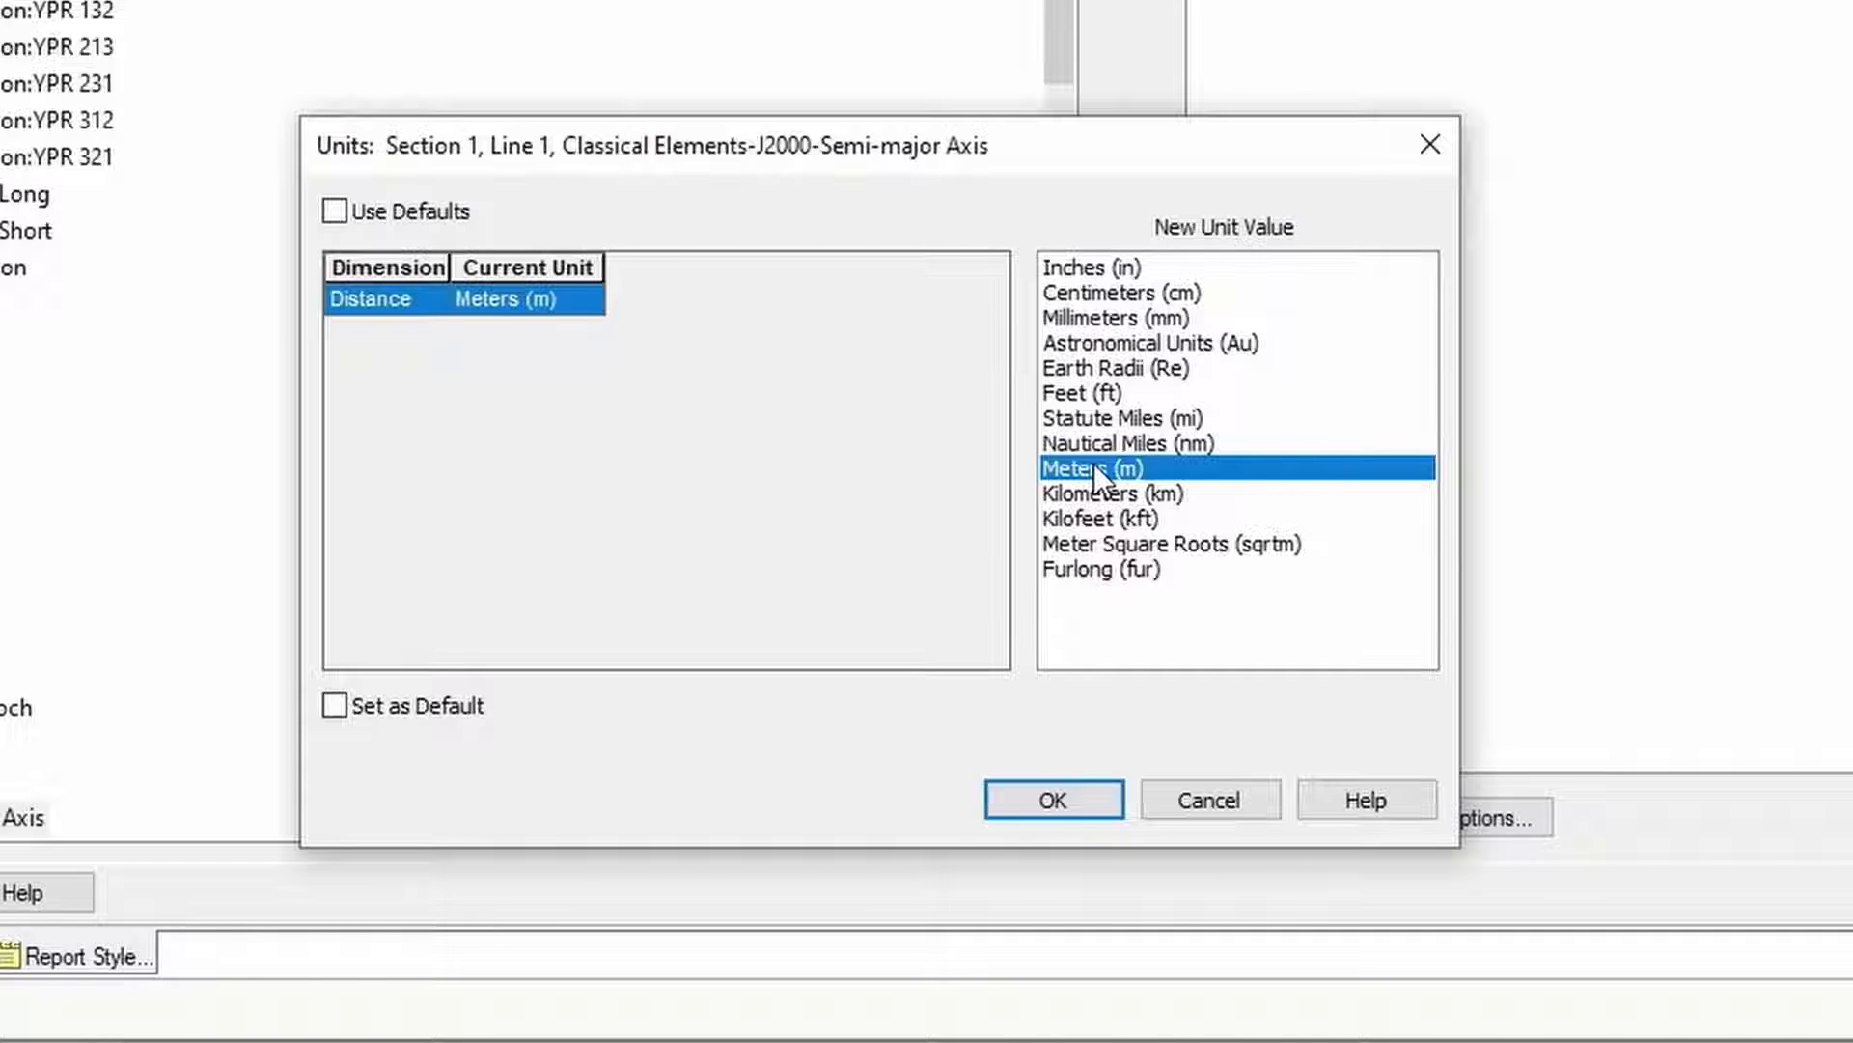
pyautogui.click(1053, 801)
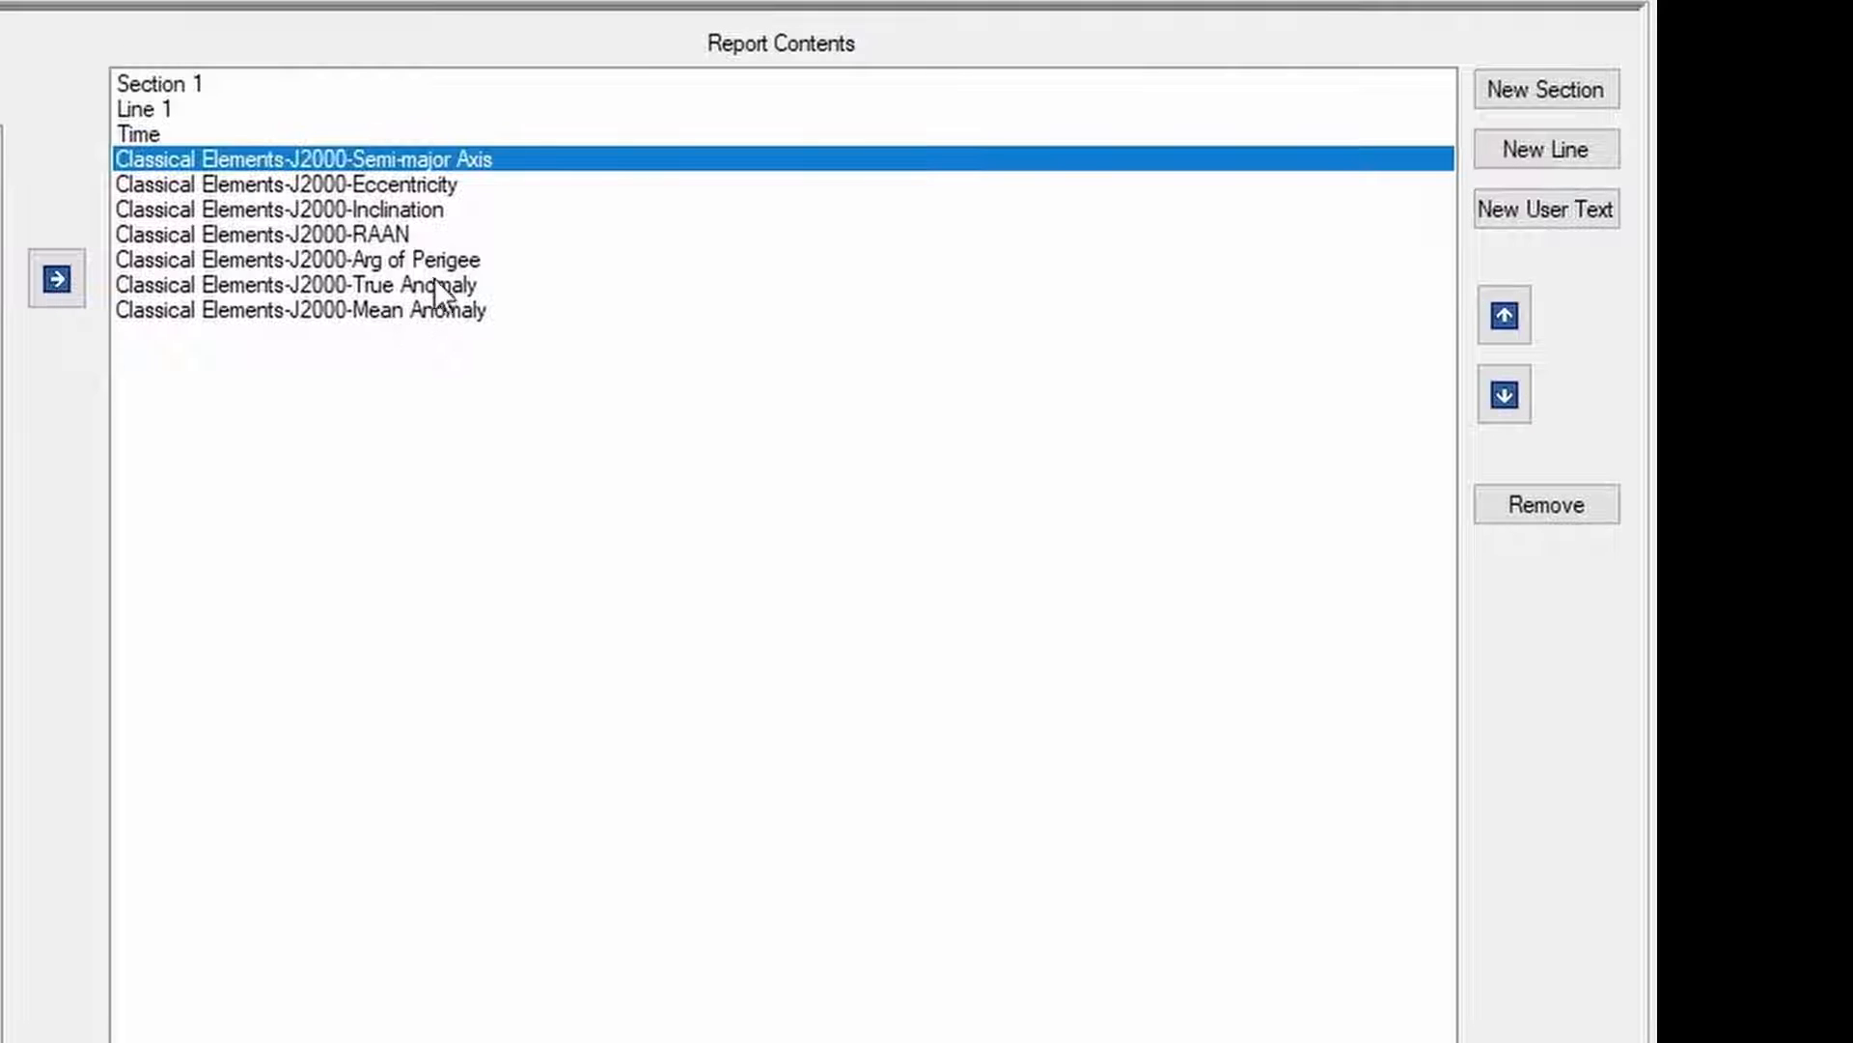
# Remove the J2000 Arg of Perigee, True Anomaly and Mean Anomaly elements from the report contents
pyautogui.click(410, 258)
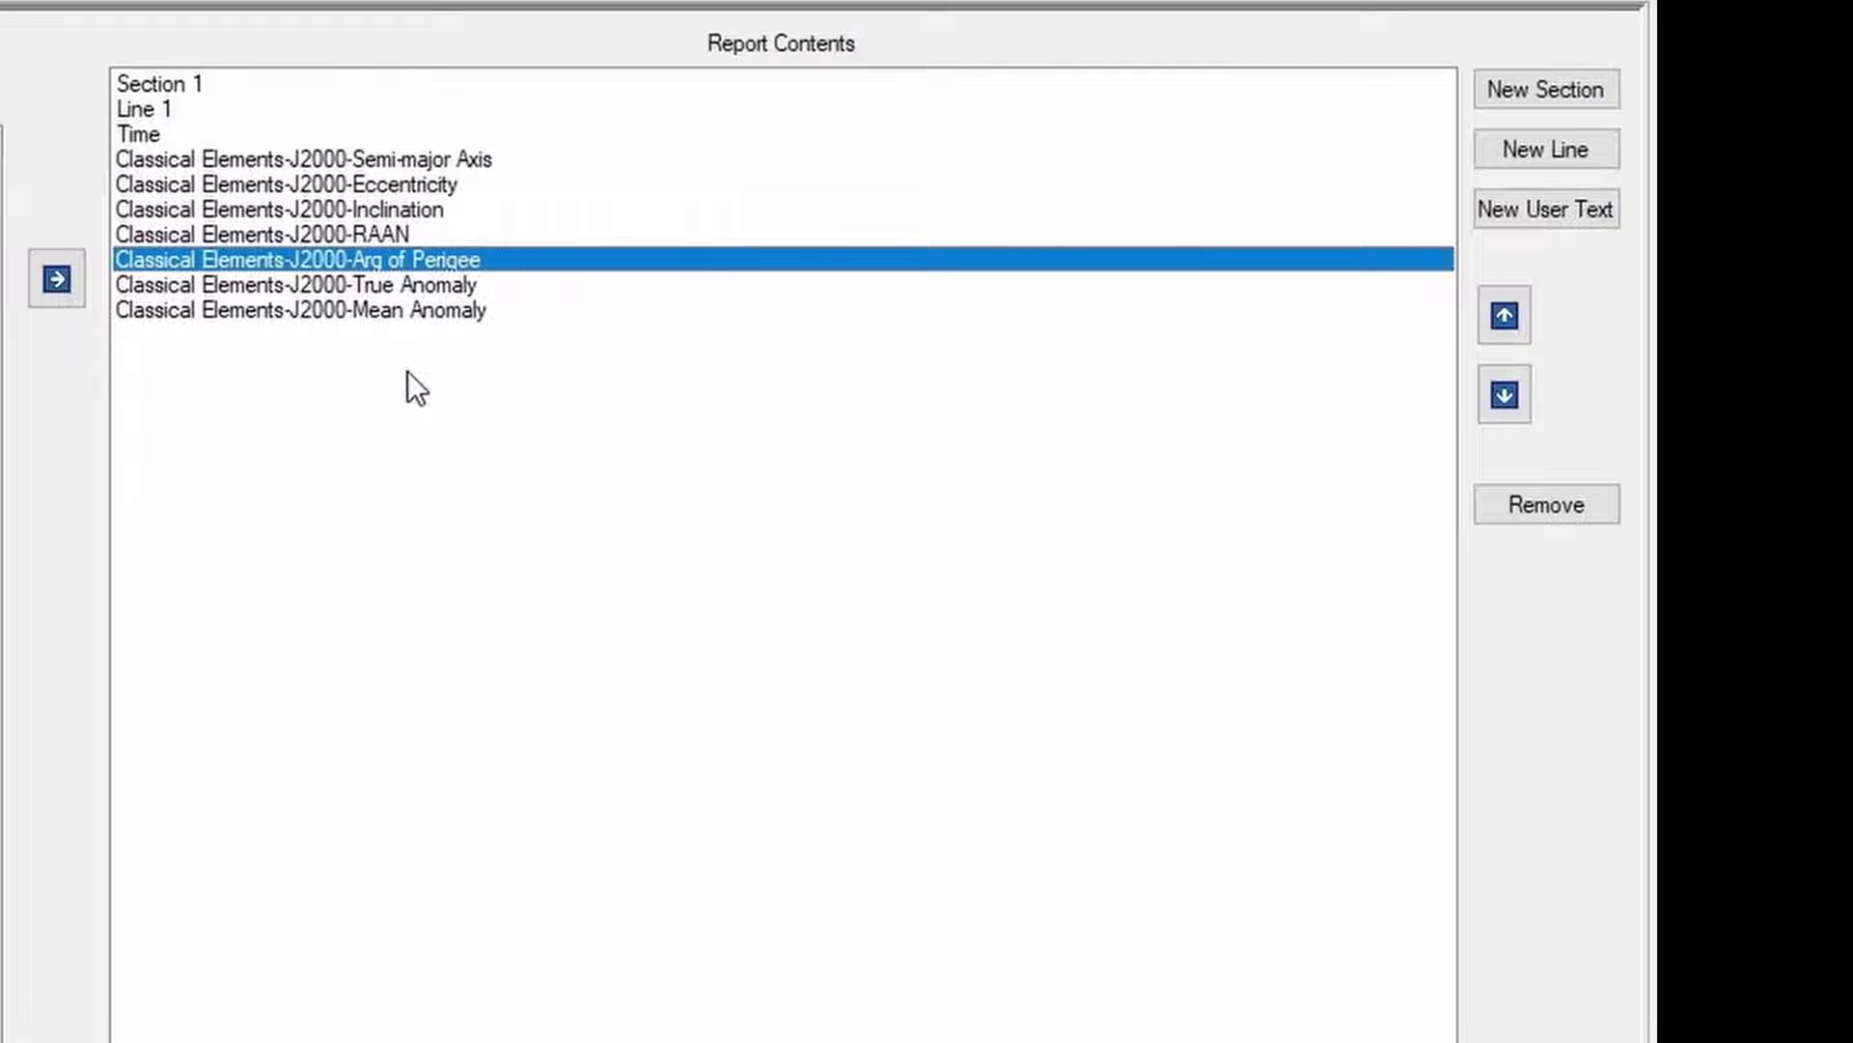
pyautogui.keyDown('shift'); pyautogui.click(411, 309); pyautogui.keyUp('shift')
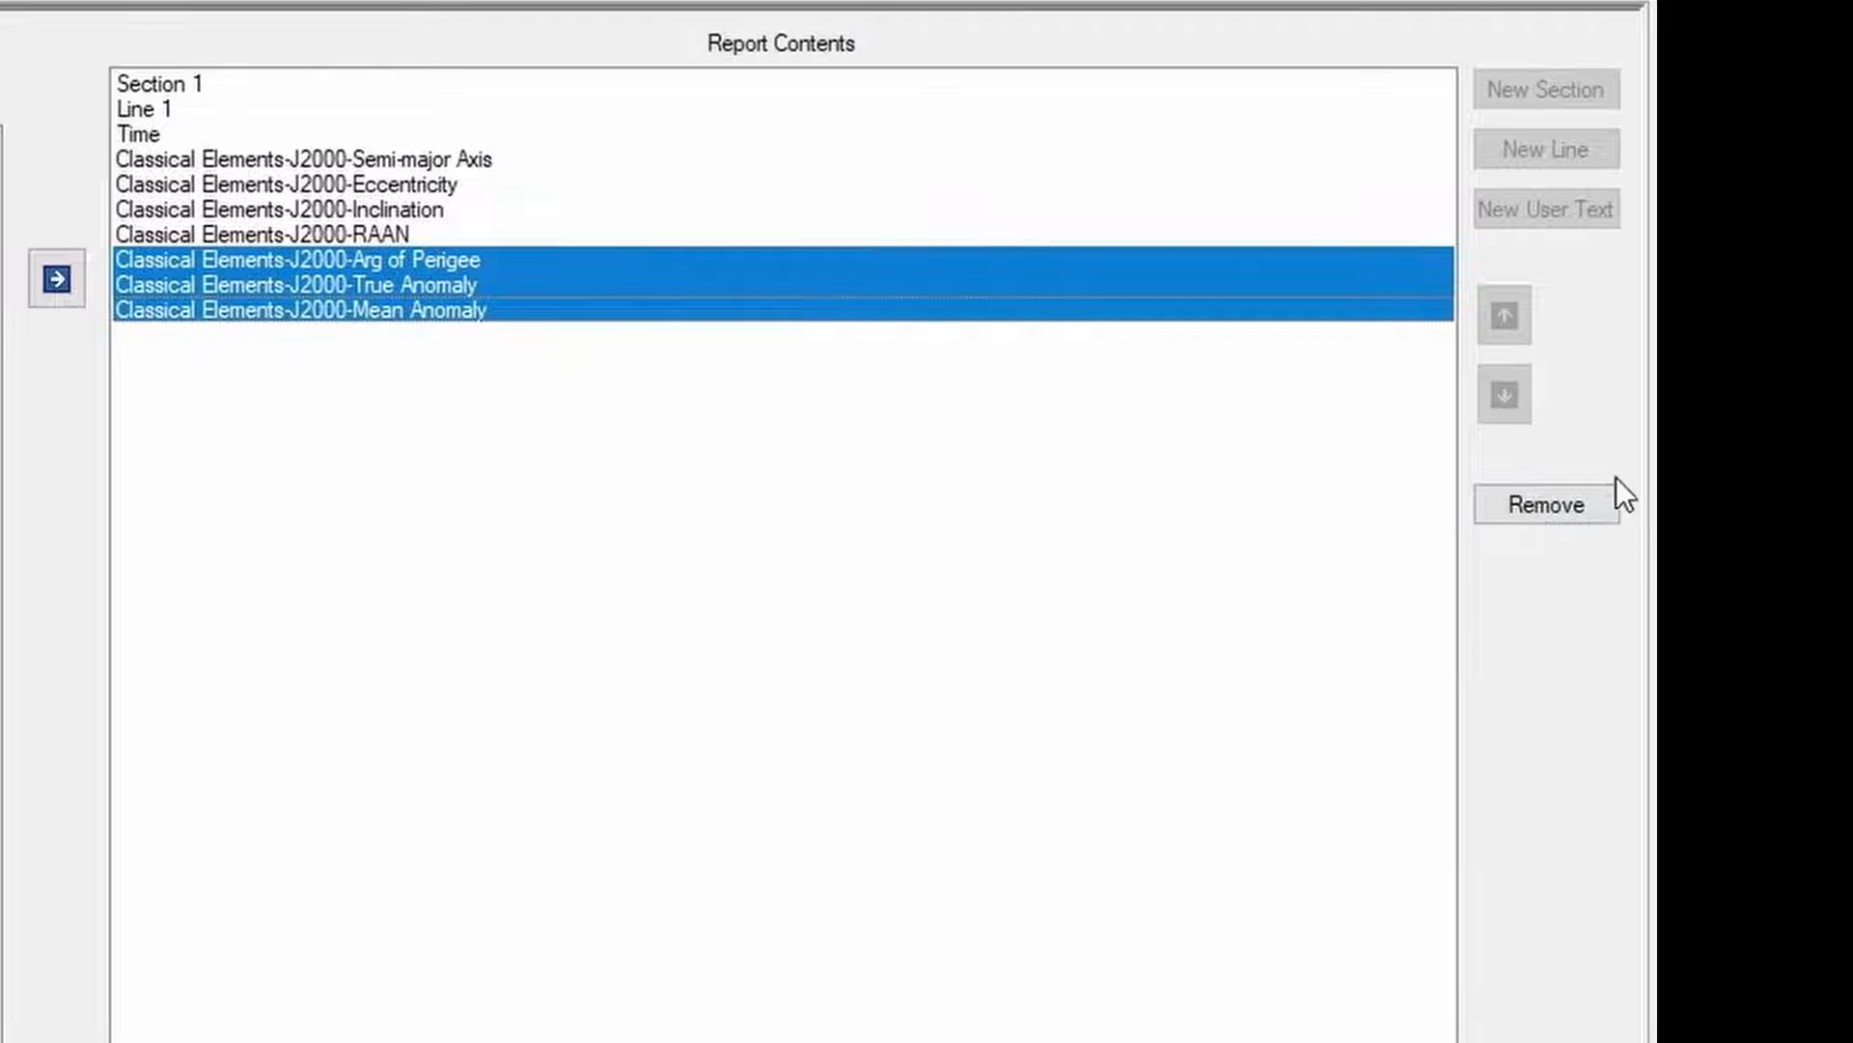
pyautogui.click(1548, 504)
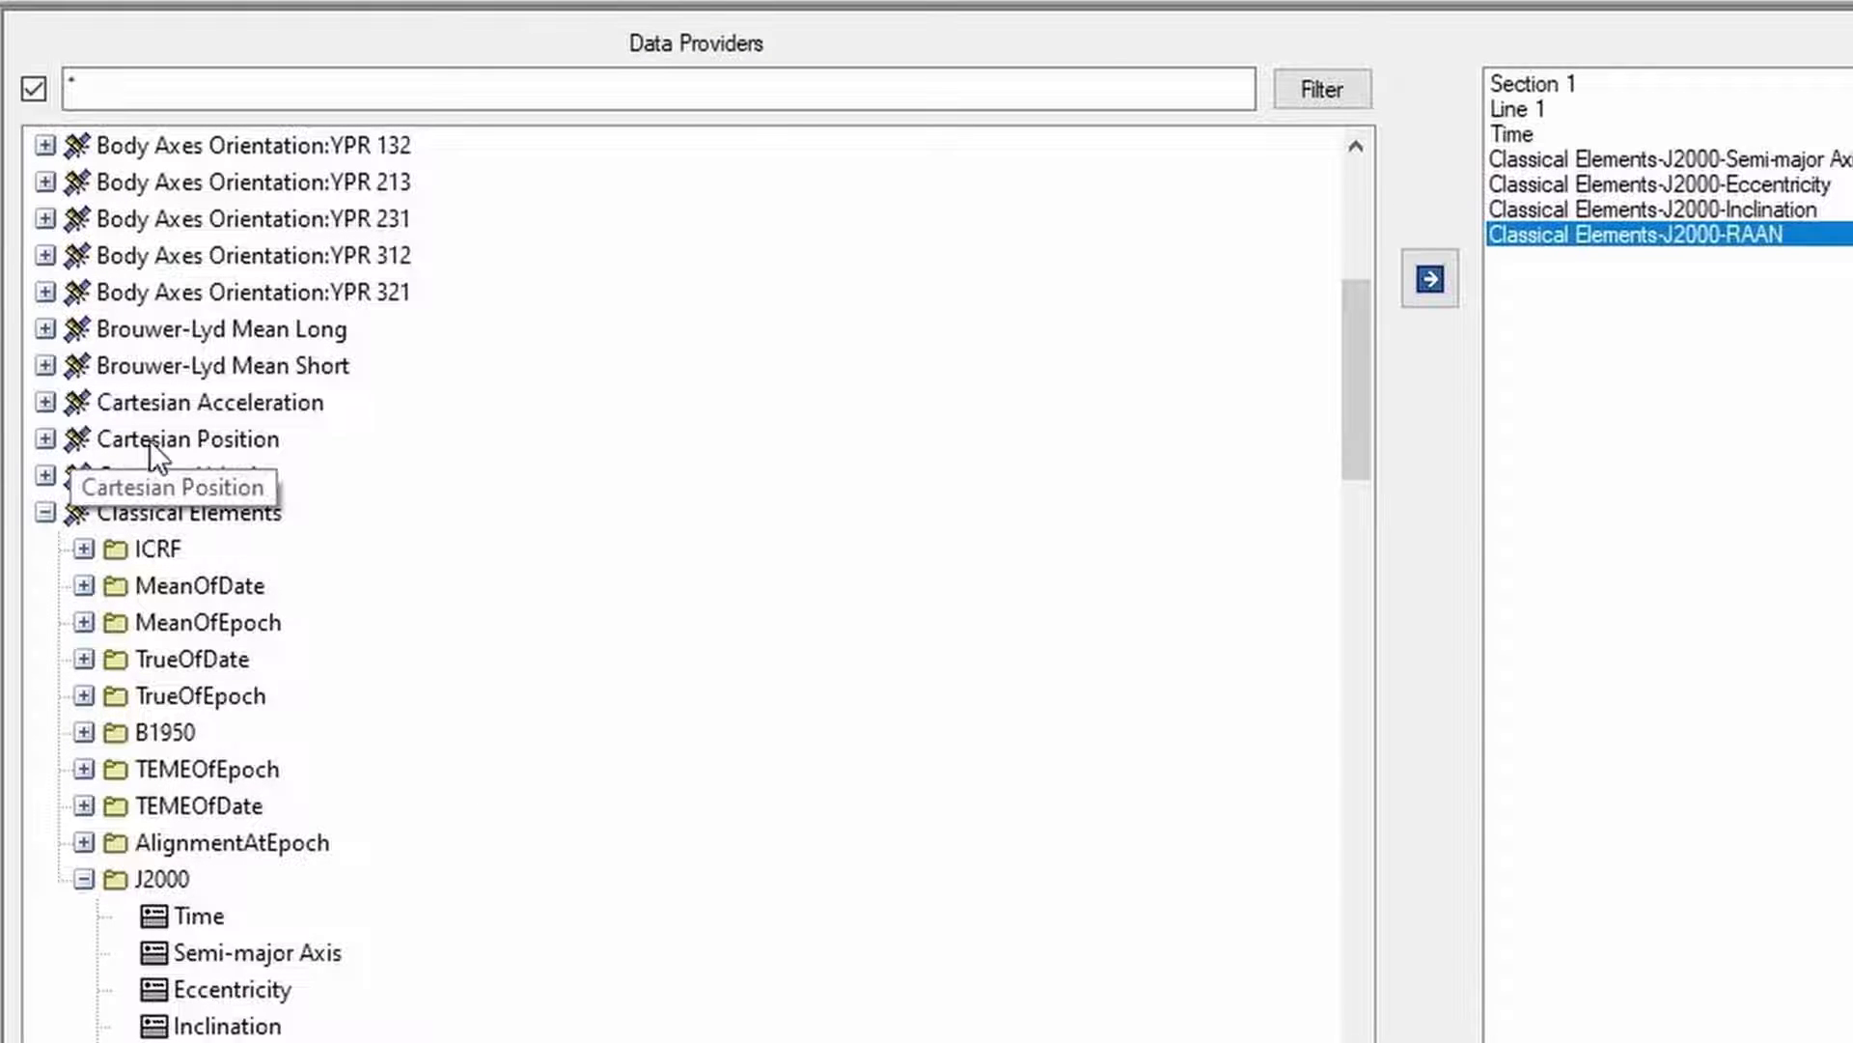
# Add the Cartesian Position J2000 x, y and z elements to the report contents, and save the modified style to My Styles
pyautogui.click(45, 440)
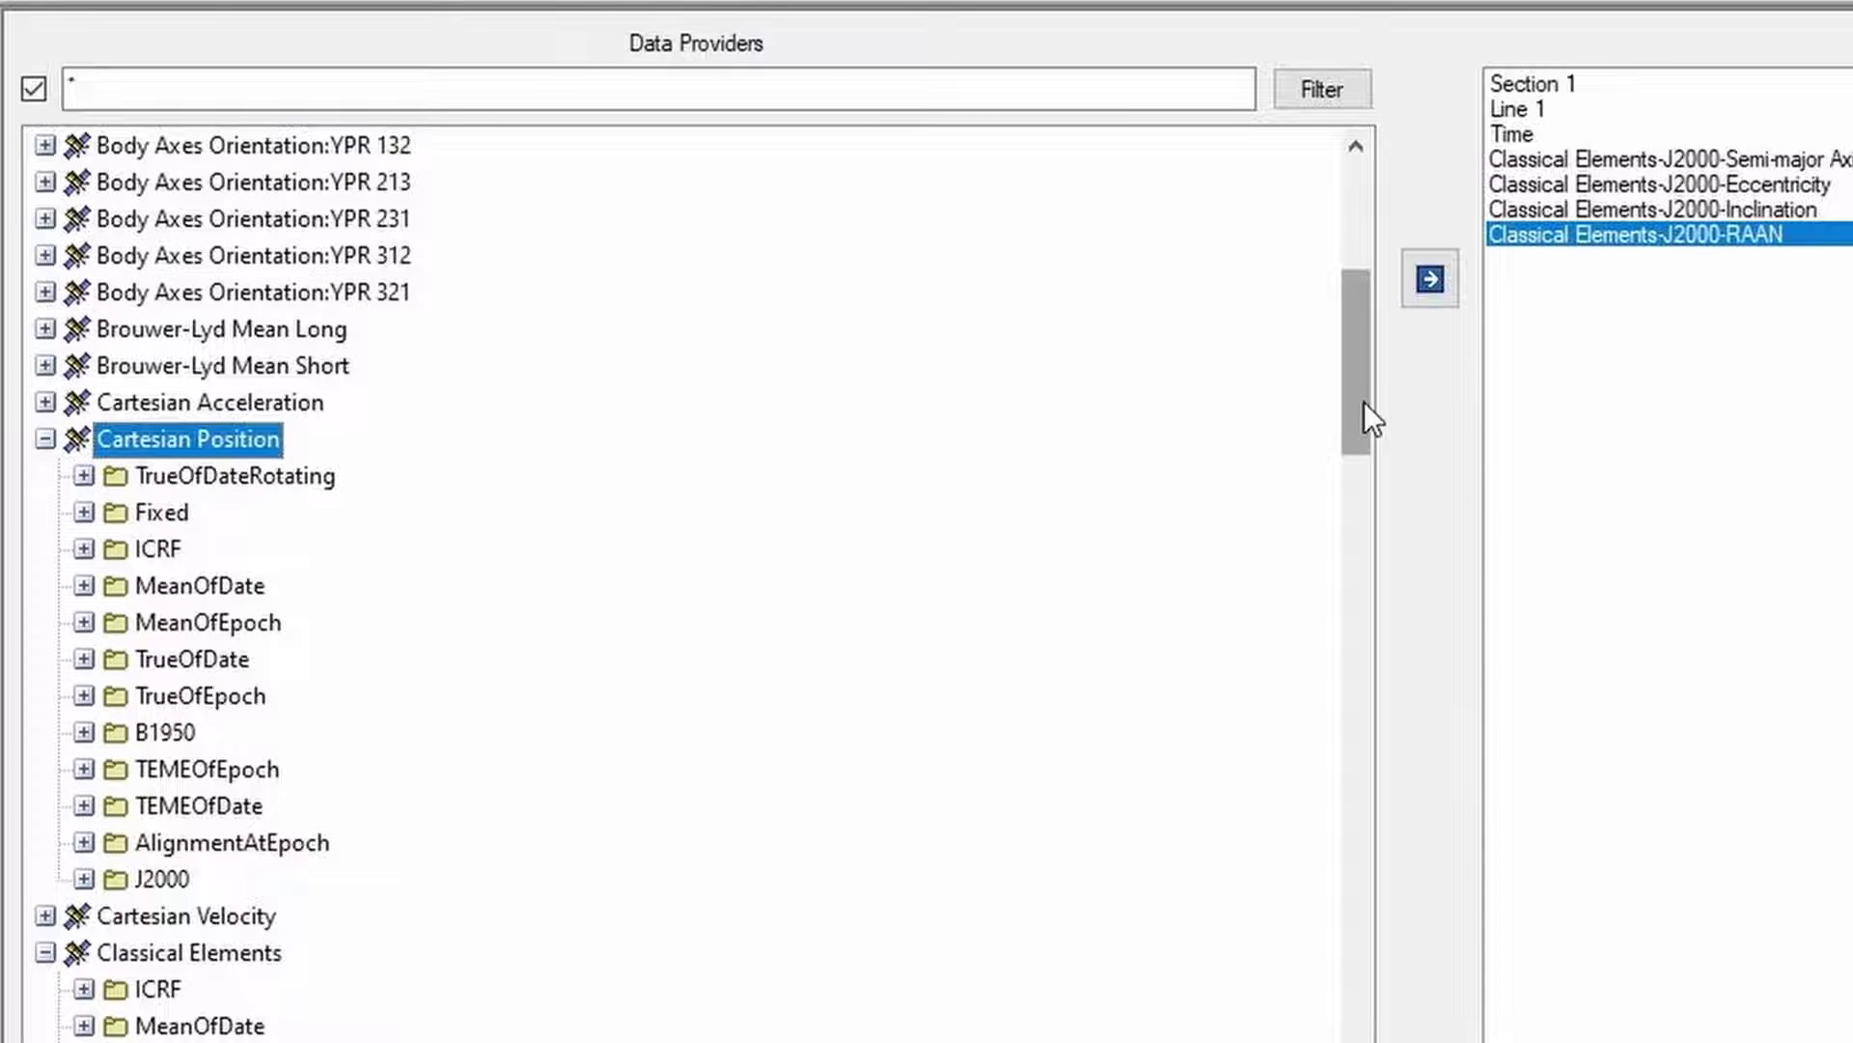
pyautogui.moveTo(1364, 401); pyautogui.dragTo(1363, 438)
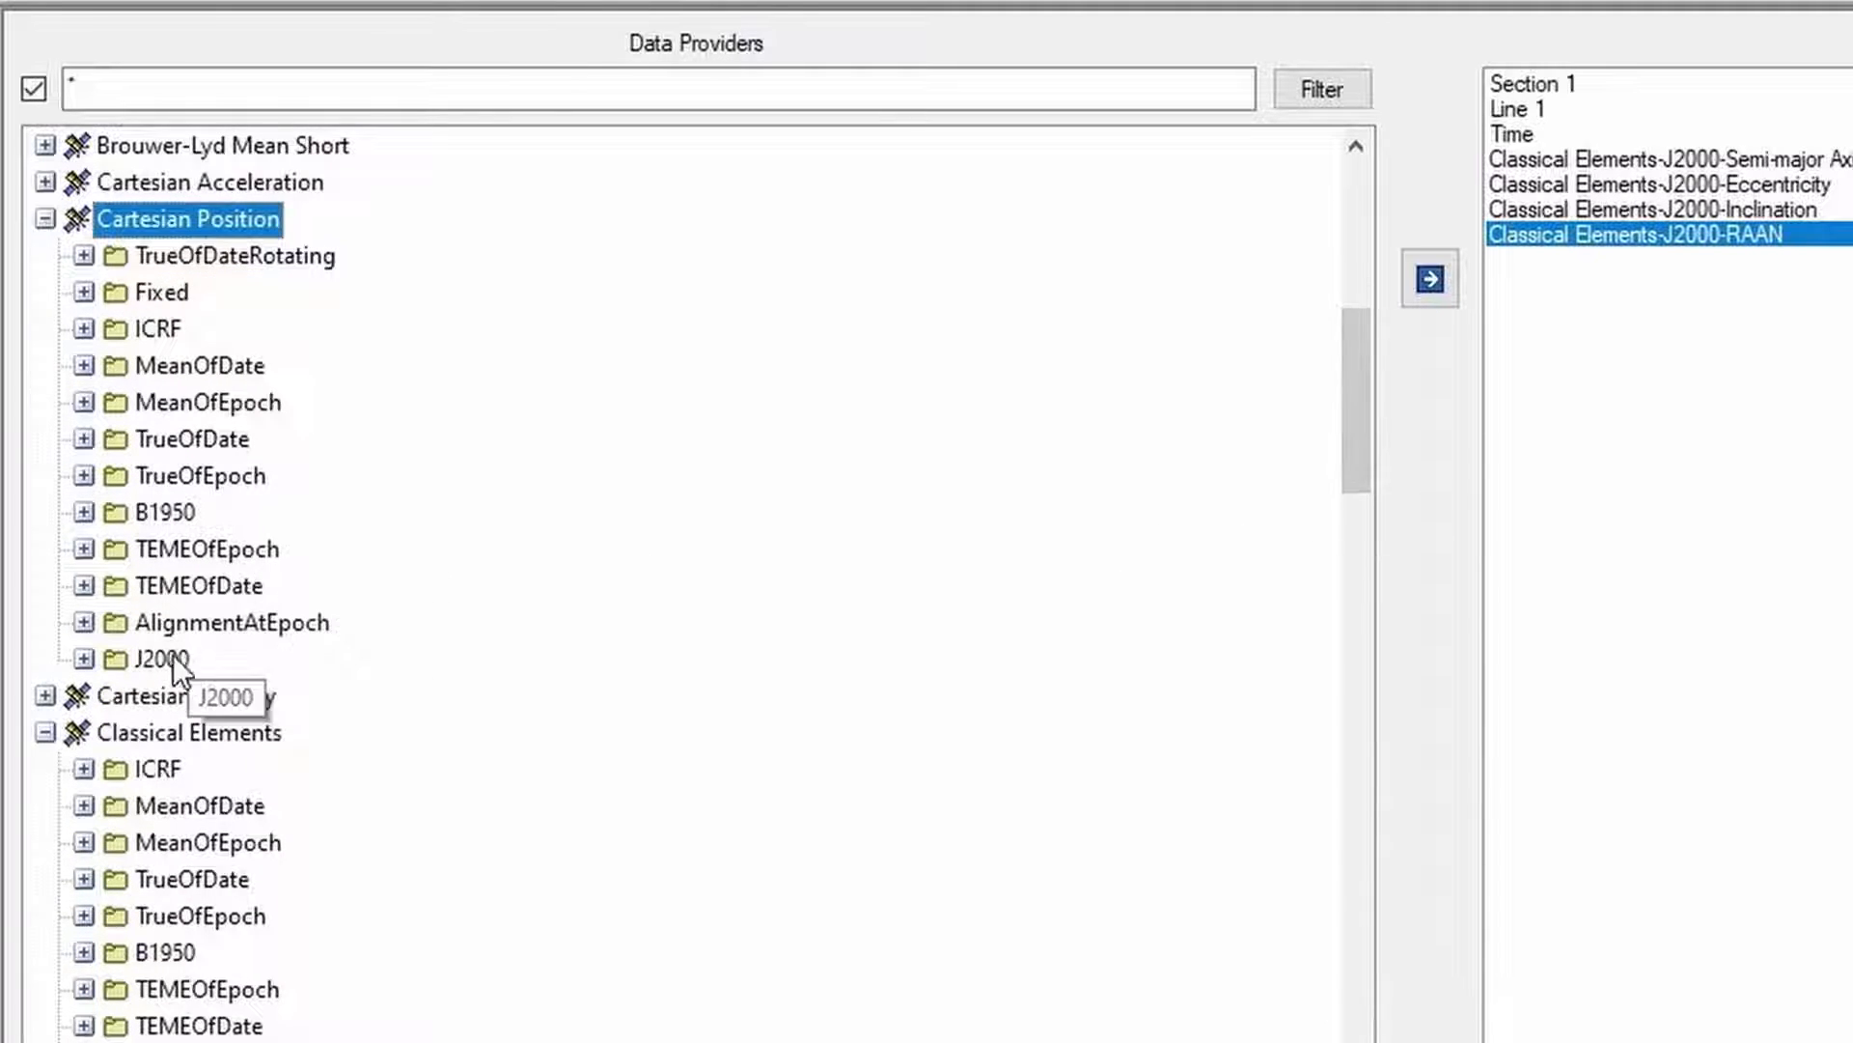
pyautogui.click(84, 659)
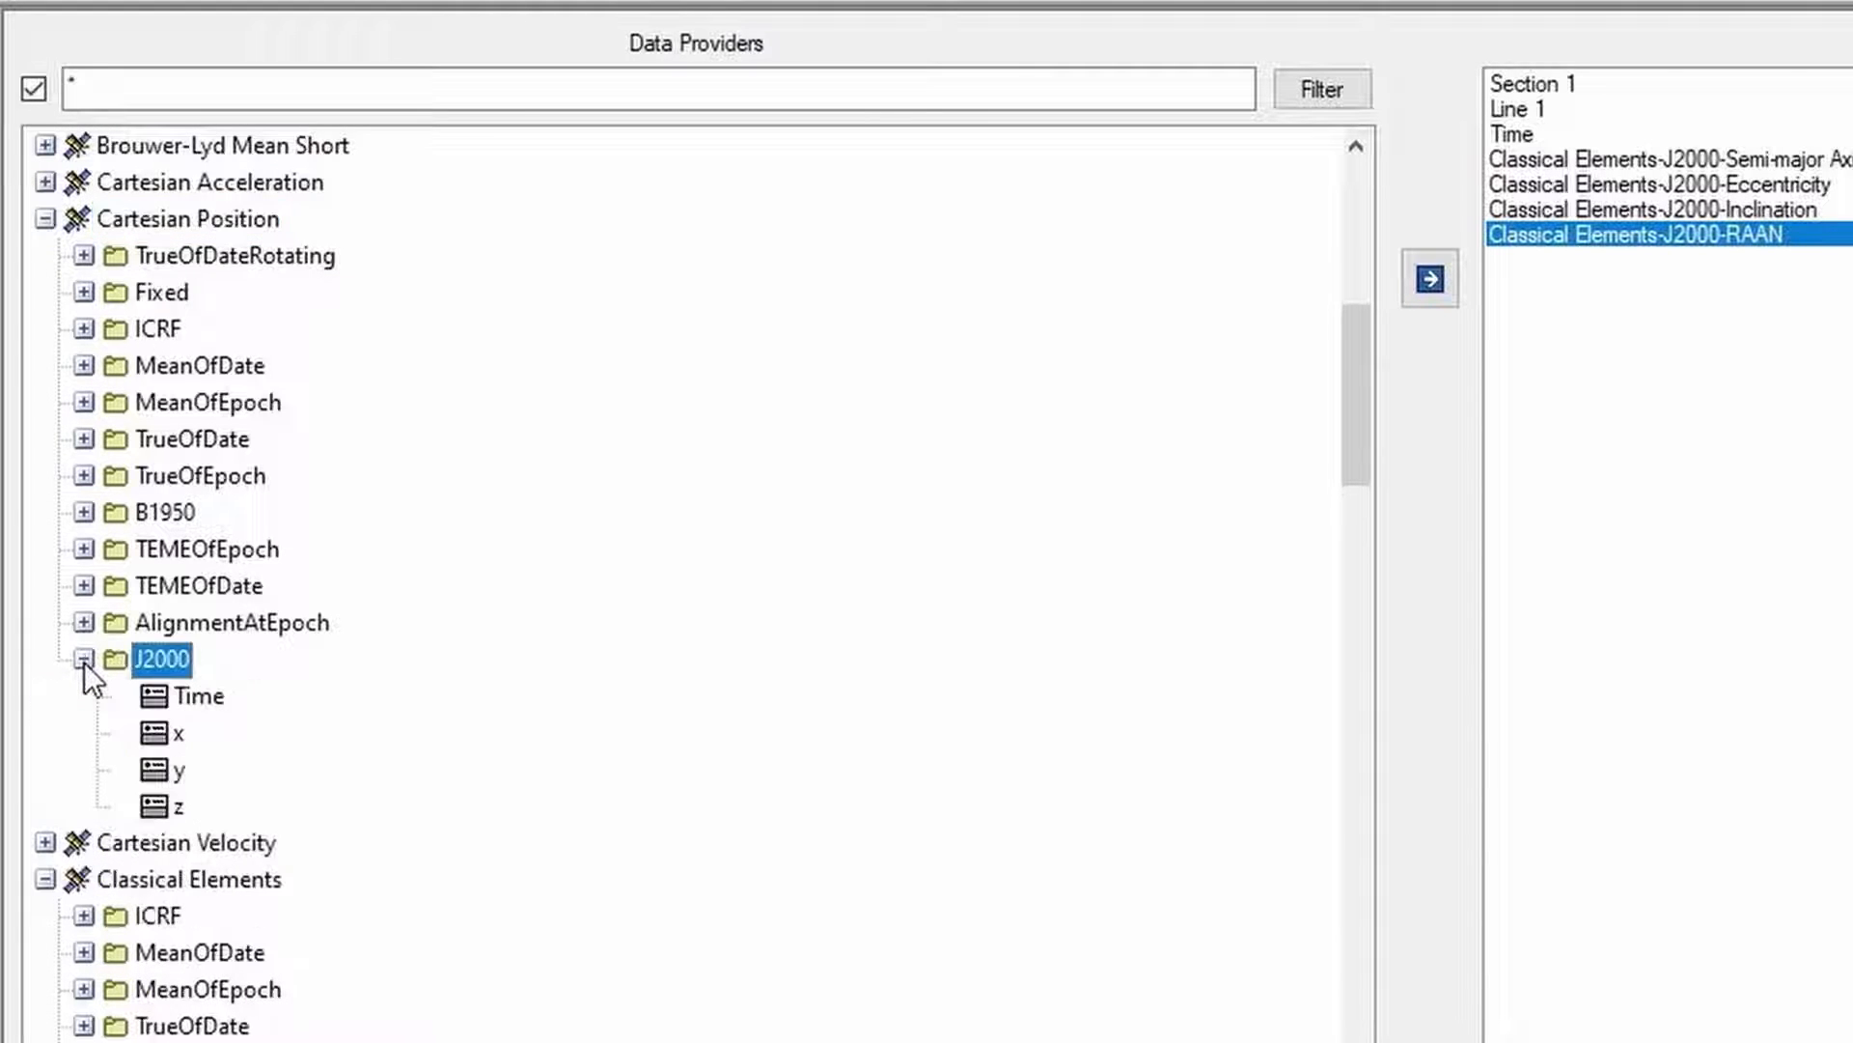
pyautogui.click(180, 734)
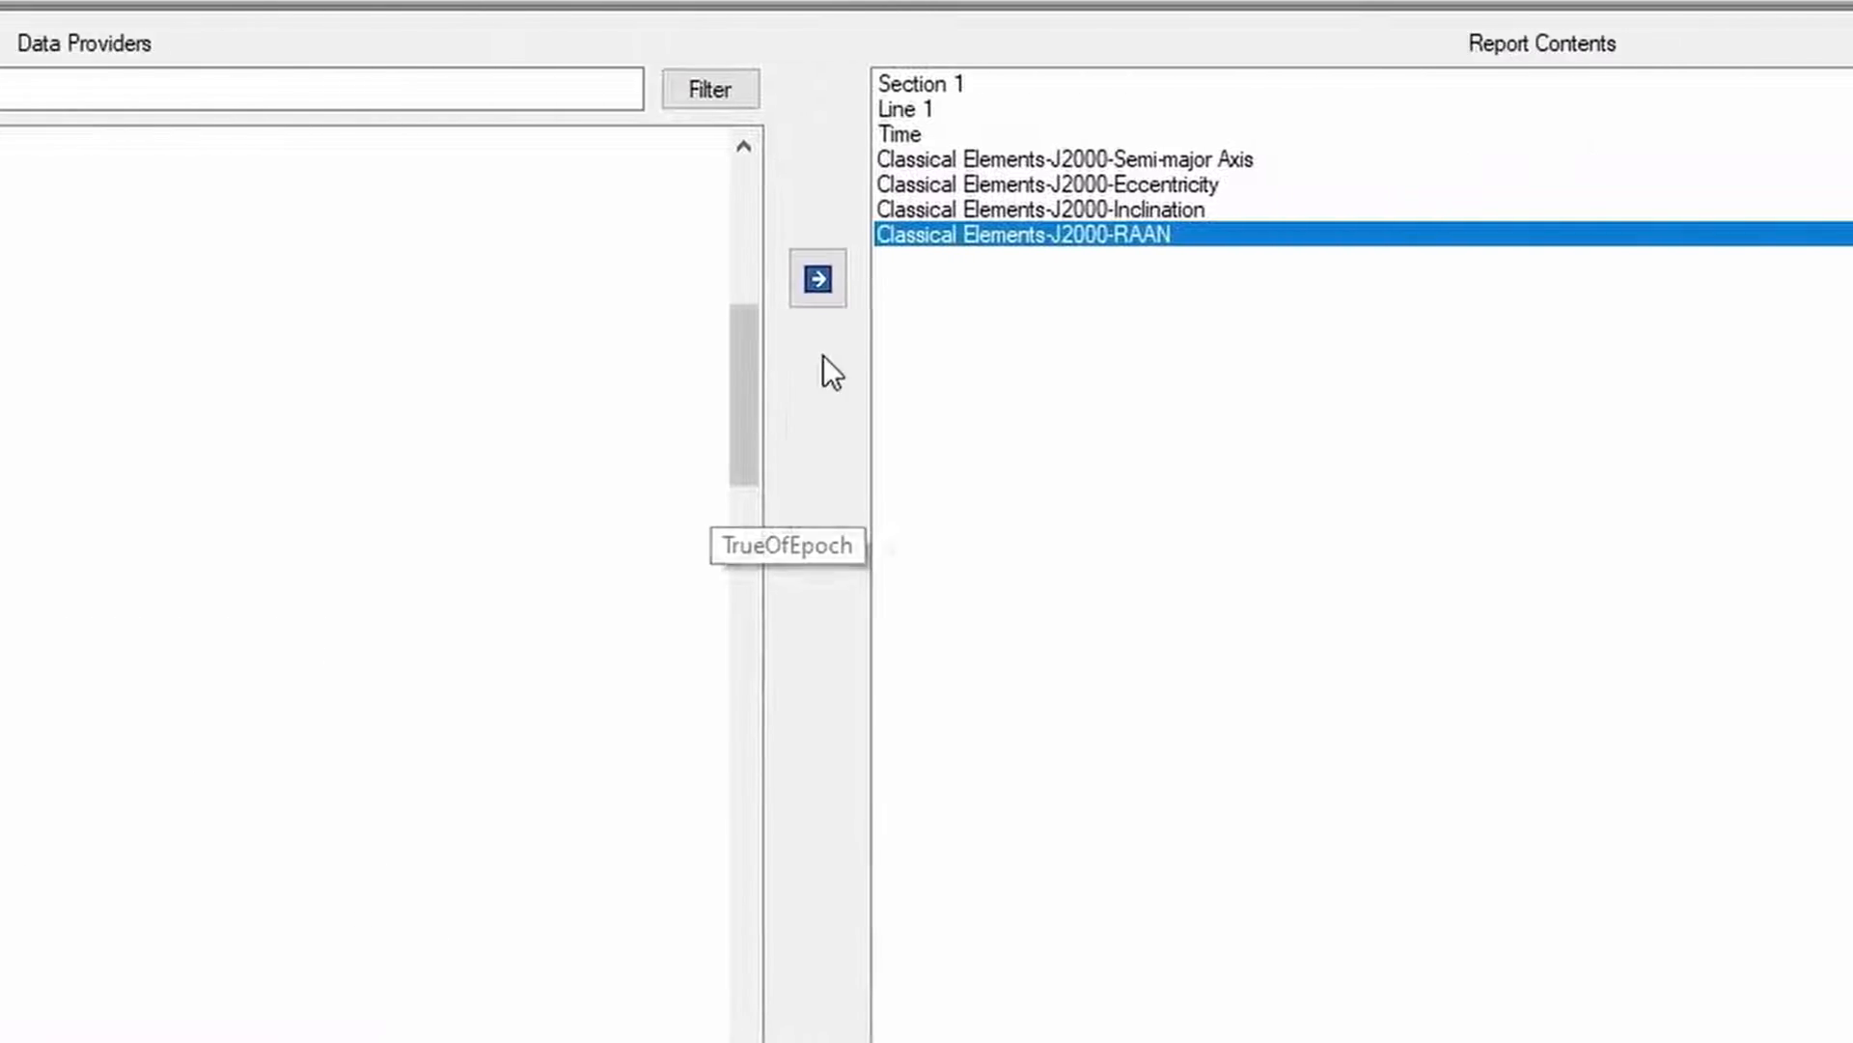
pyautogui.click(830, 280)
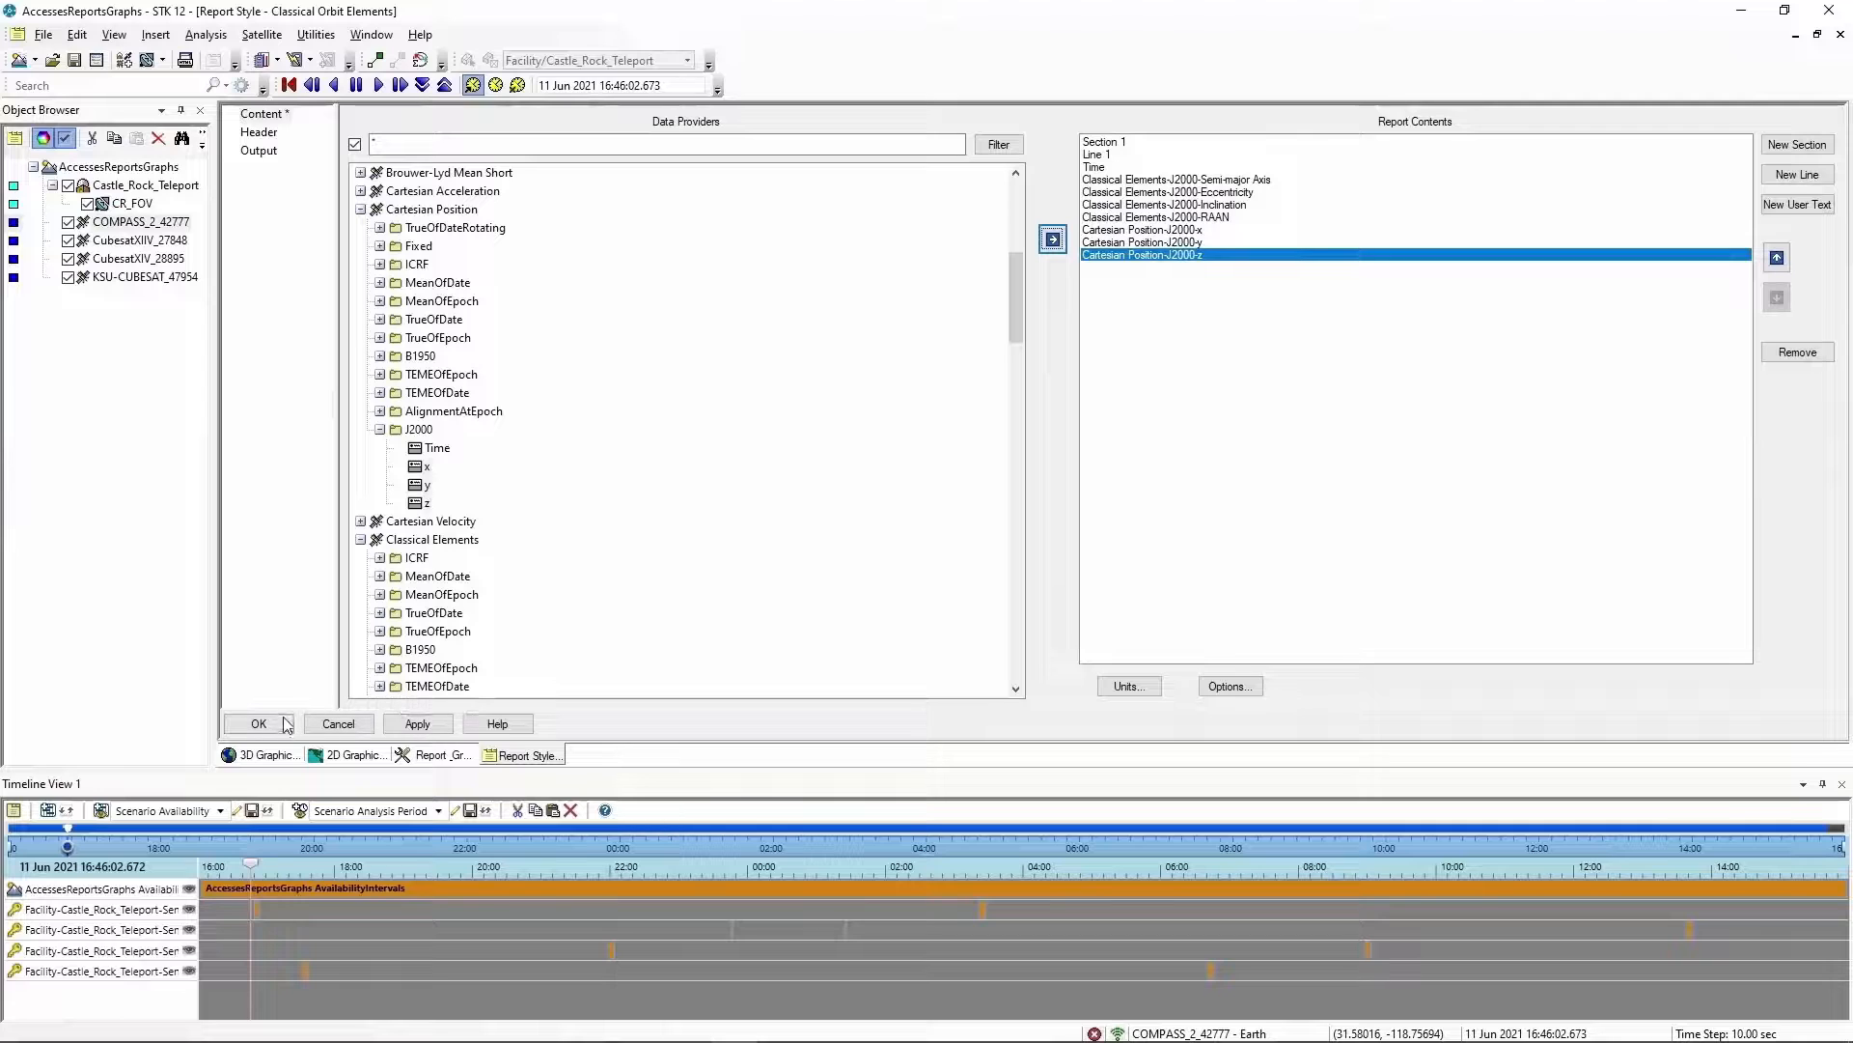
pyautogui.click(72, 783)
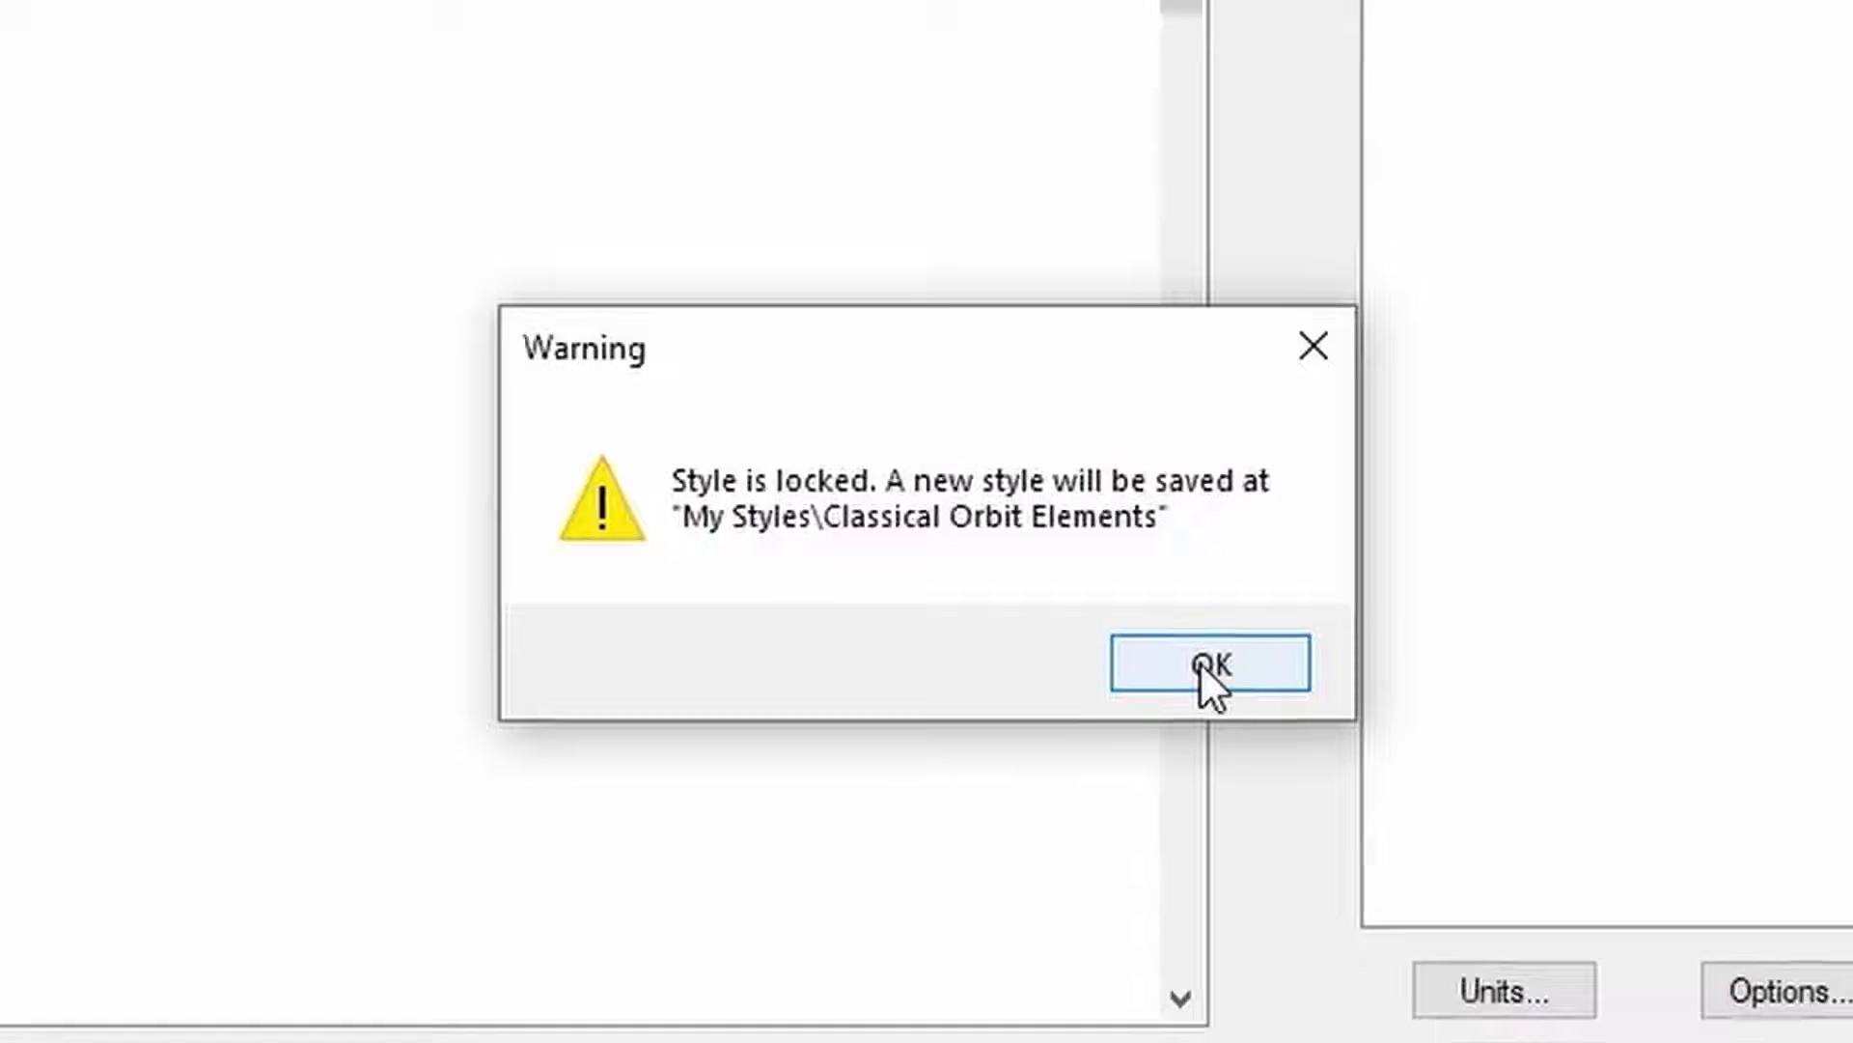
pyautogui.click(1218, 672)
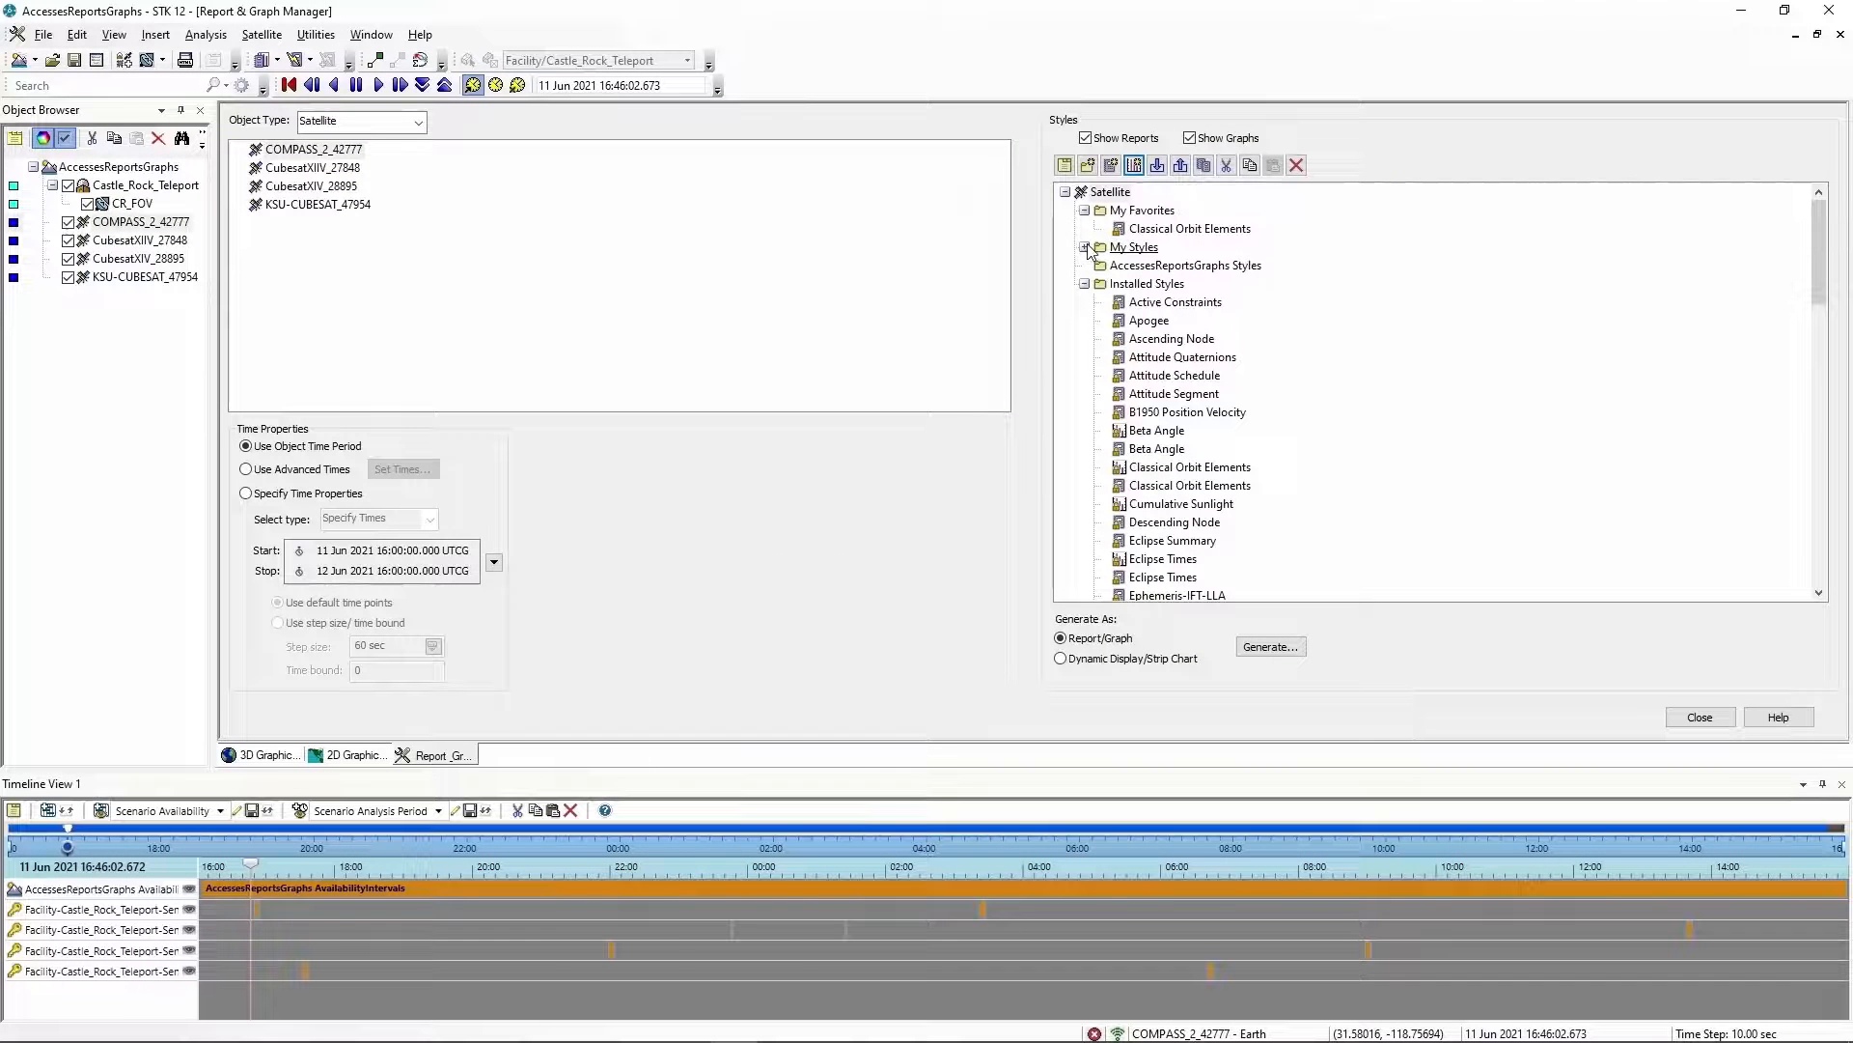
# Rename the Classical Orbit Elements report style in My Styles to My Classical Orbit Elements
pyautogui.doubleClick(1091, 249)
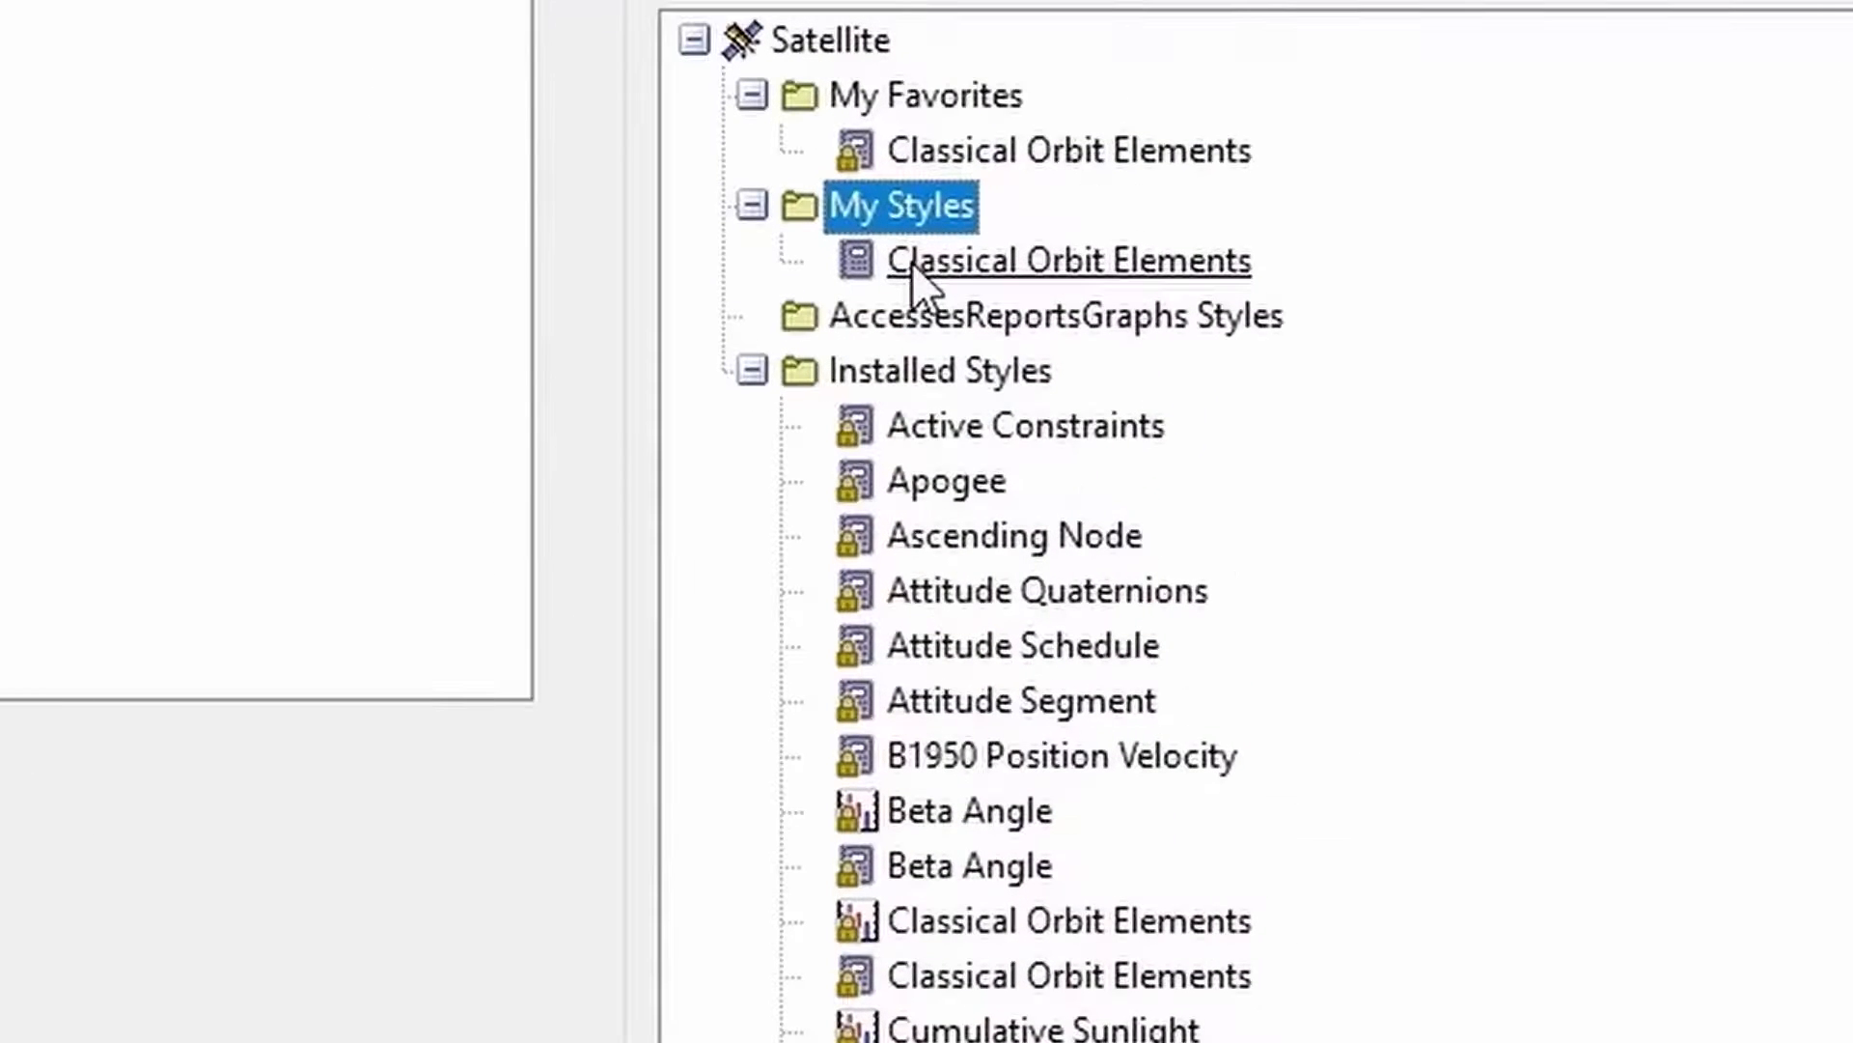
pyautogui.click(1137, 266)
pyautogui.click(888, 262)
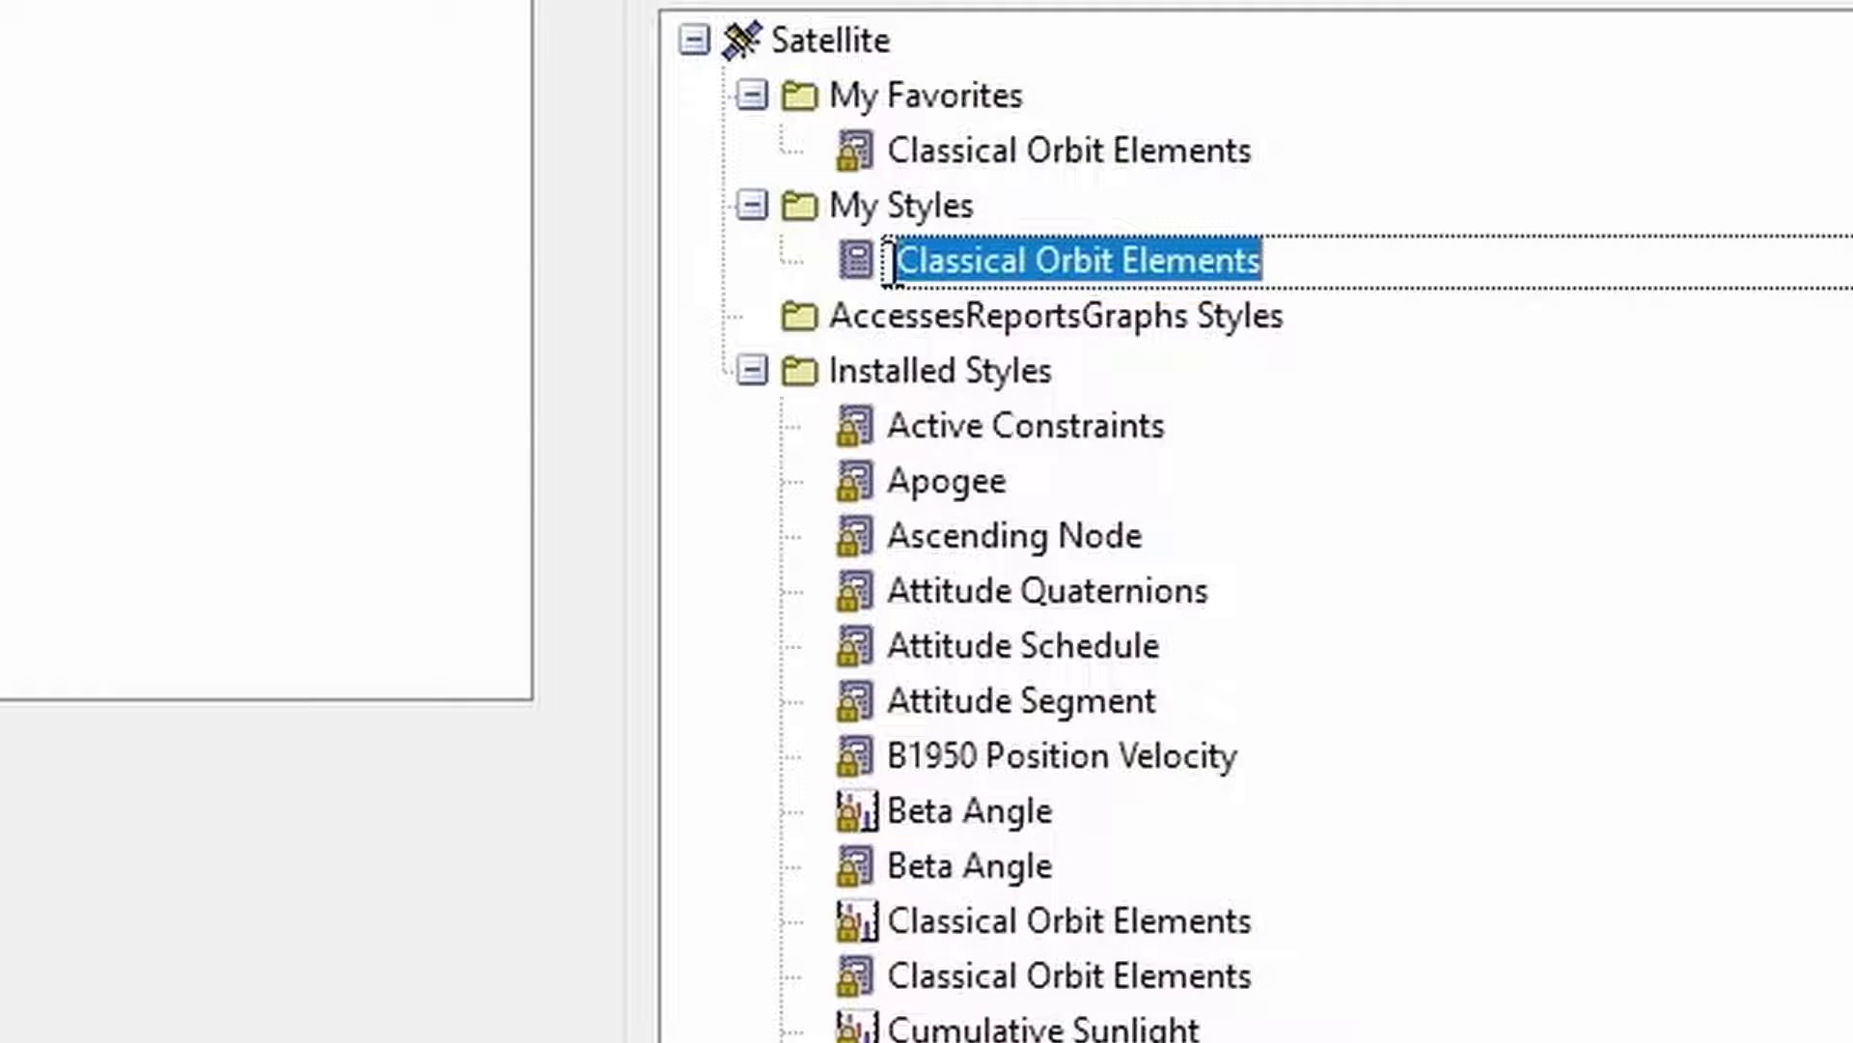
pyautogui.click(910, 275)
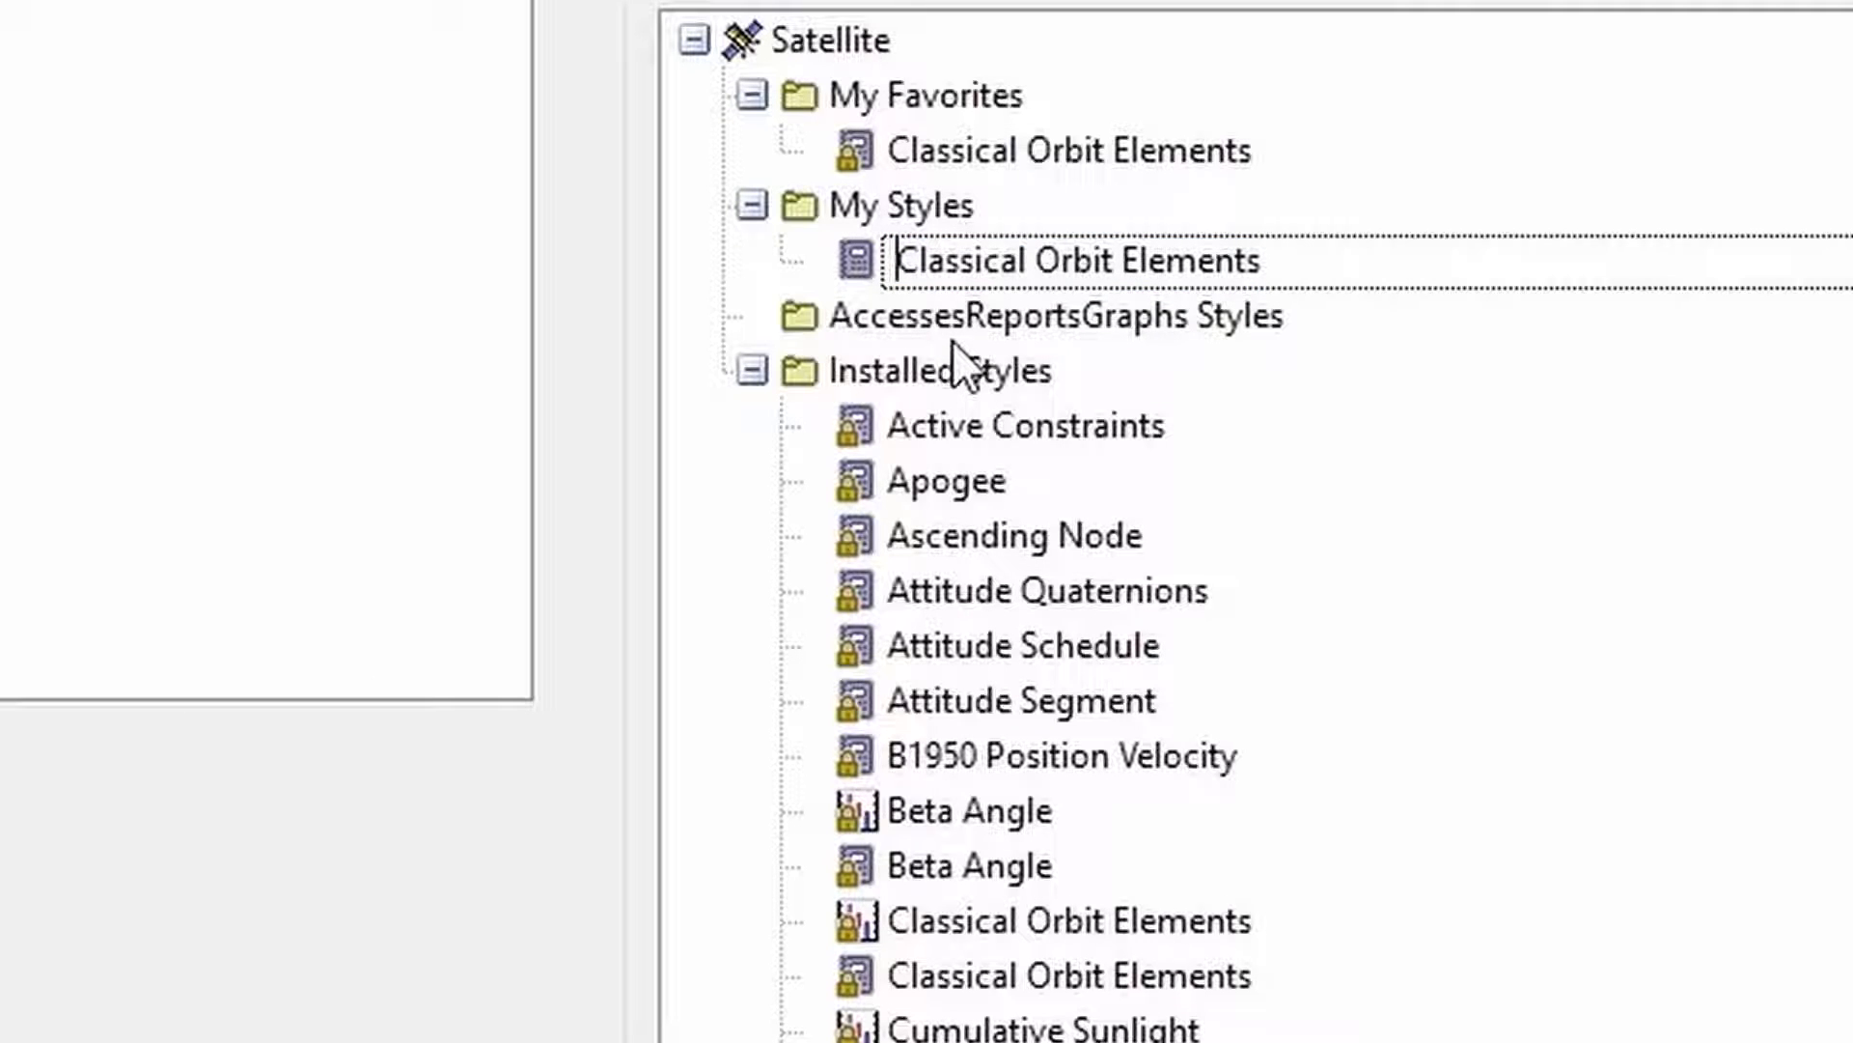
pyautogui.write('My')
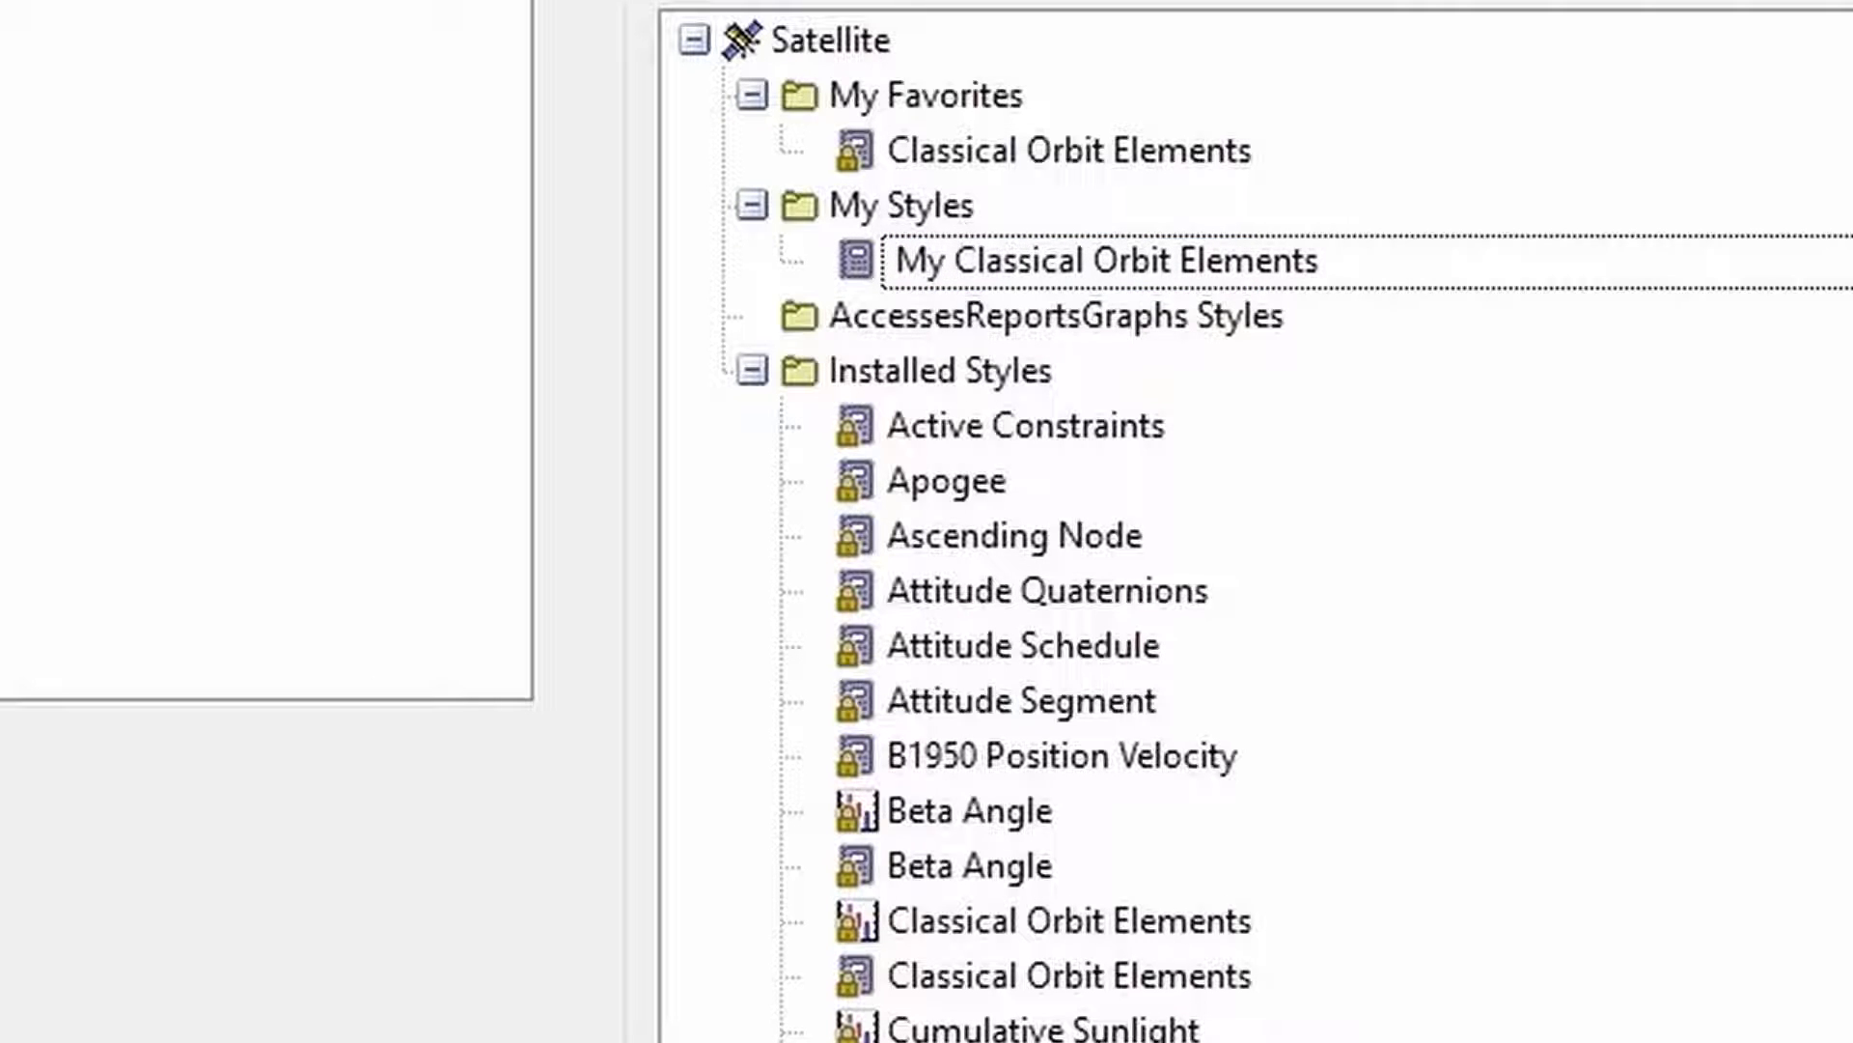
pyautogui.press('Return')
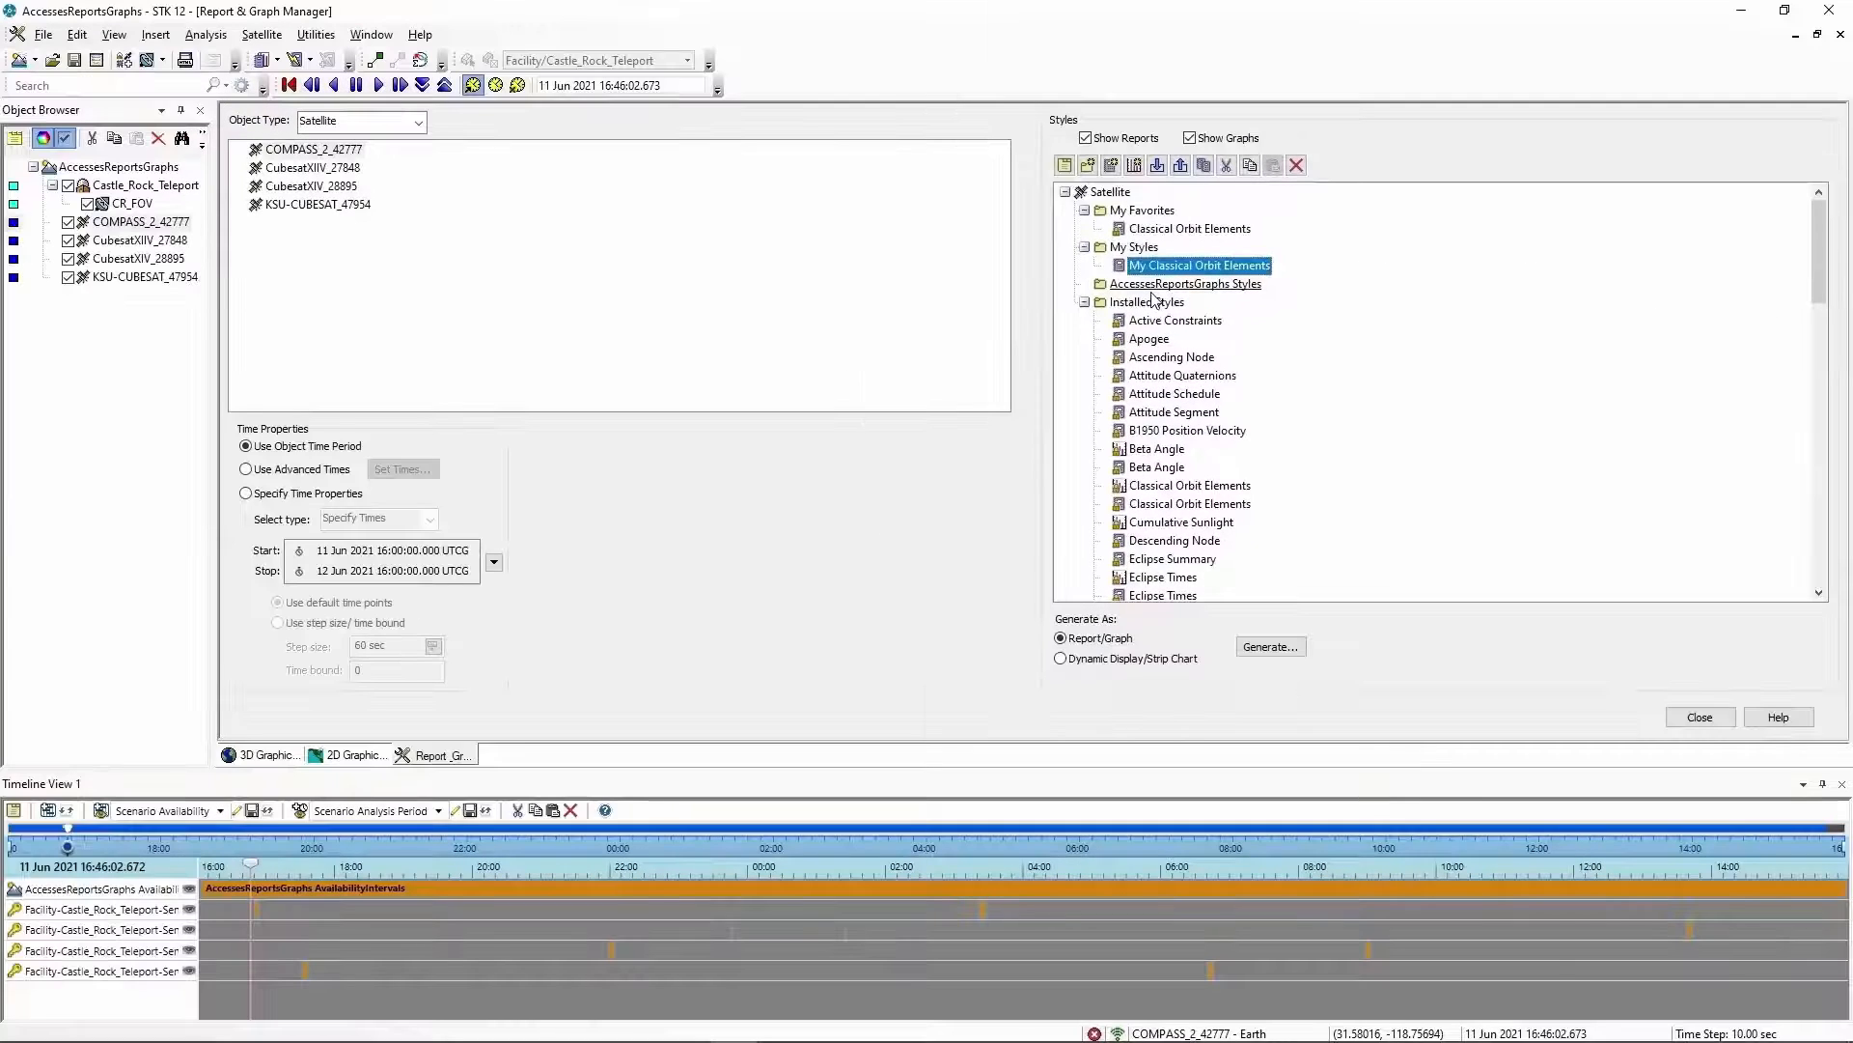
# Generate the My Classical Orbit Elements report for COMPASS_2_42777, and close the report and the Report & Graph Manager
pyautogui.click(1274, 648)
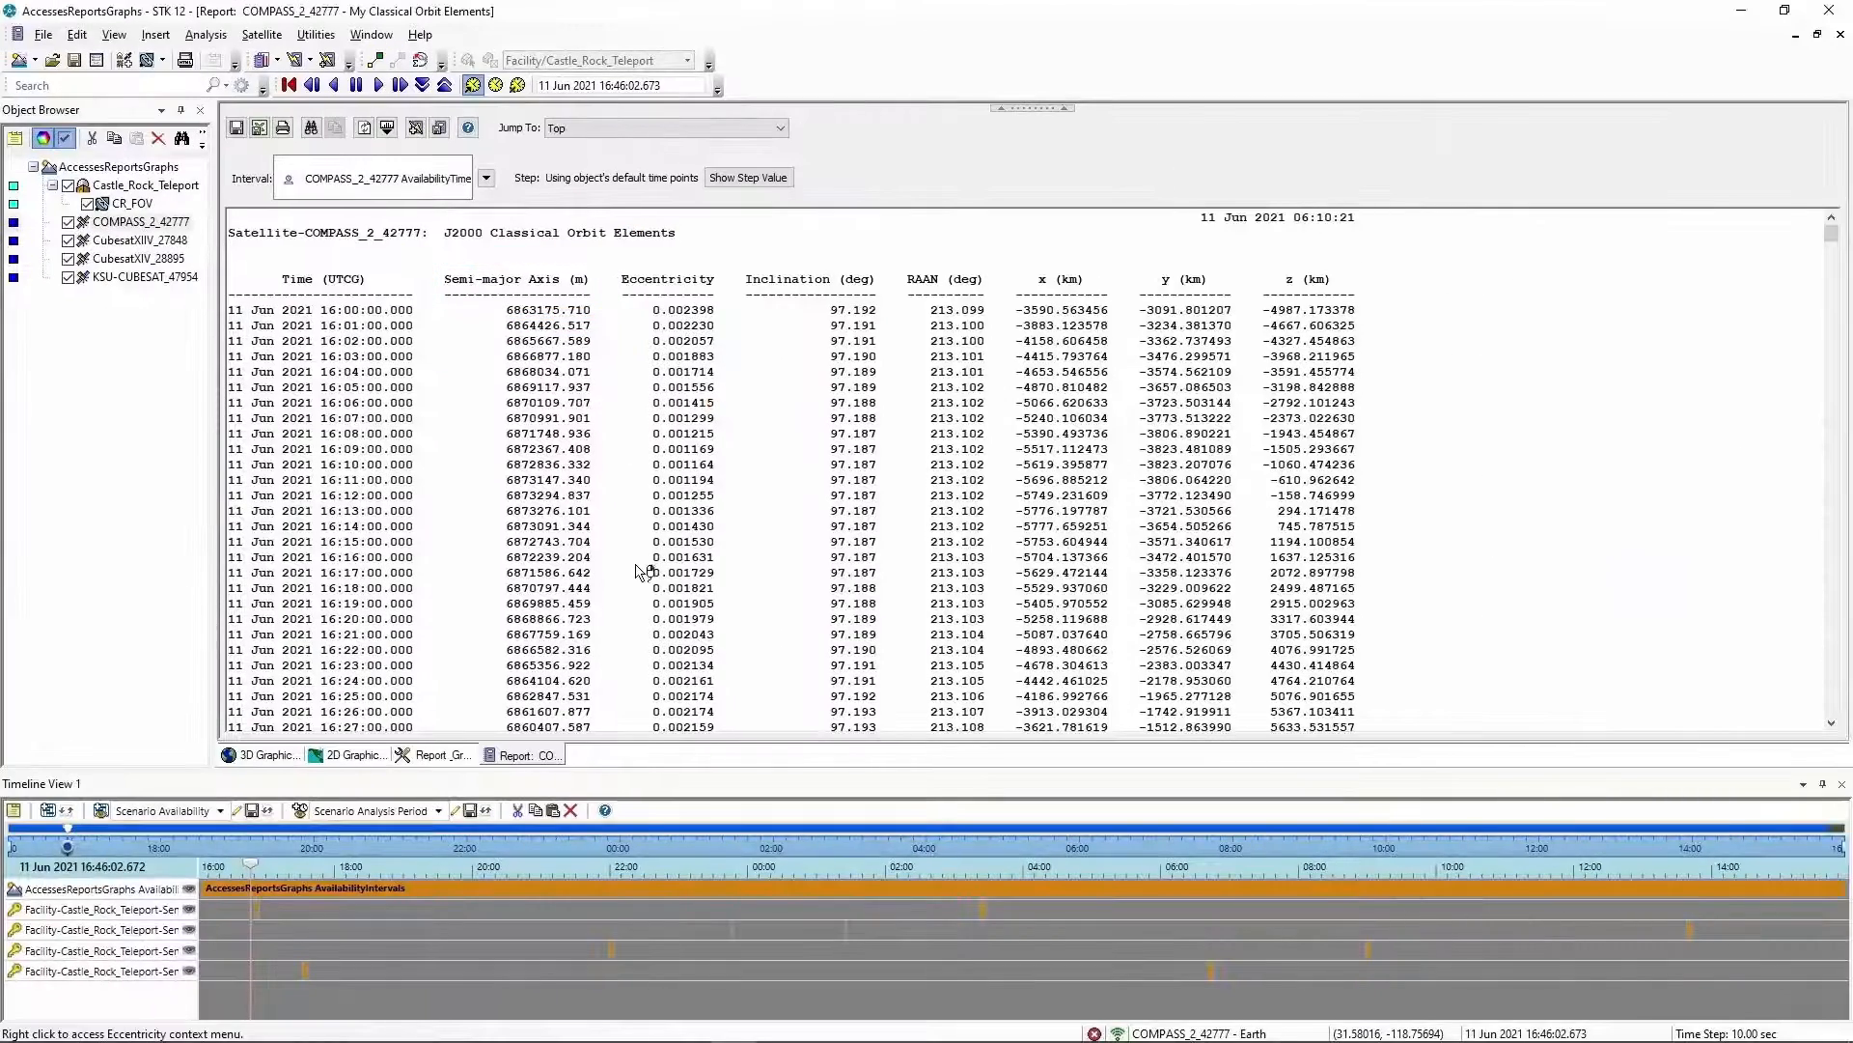
pyautogui.rightClick(540, 754)
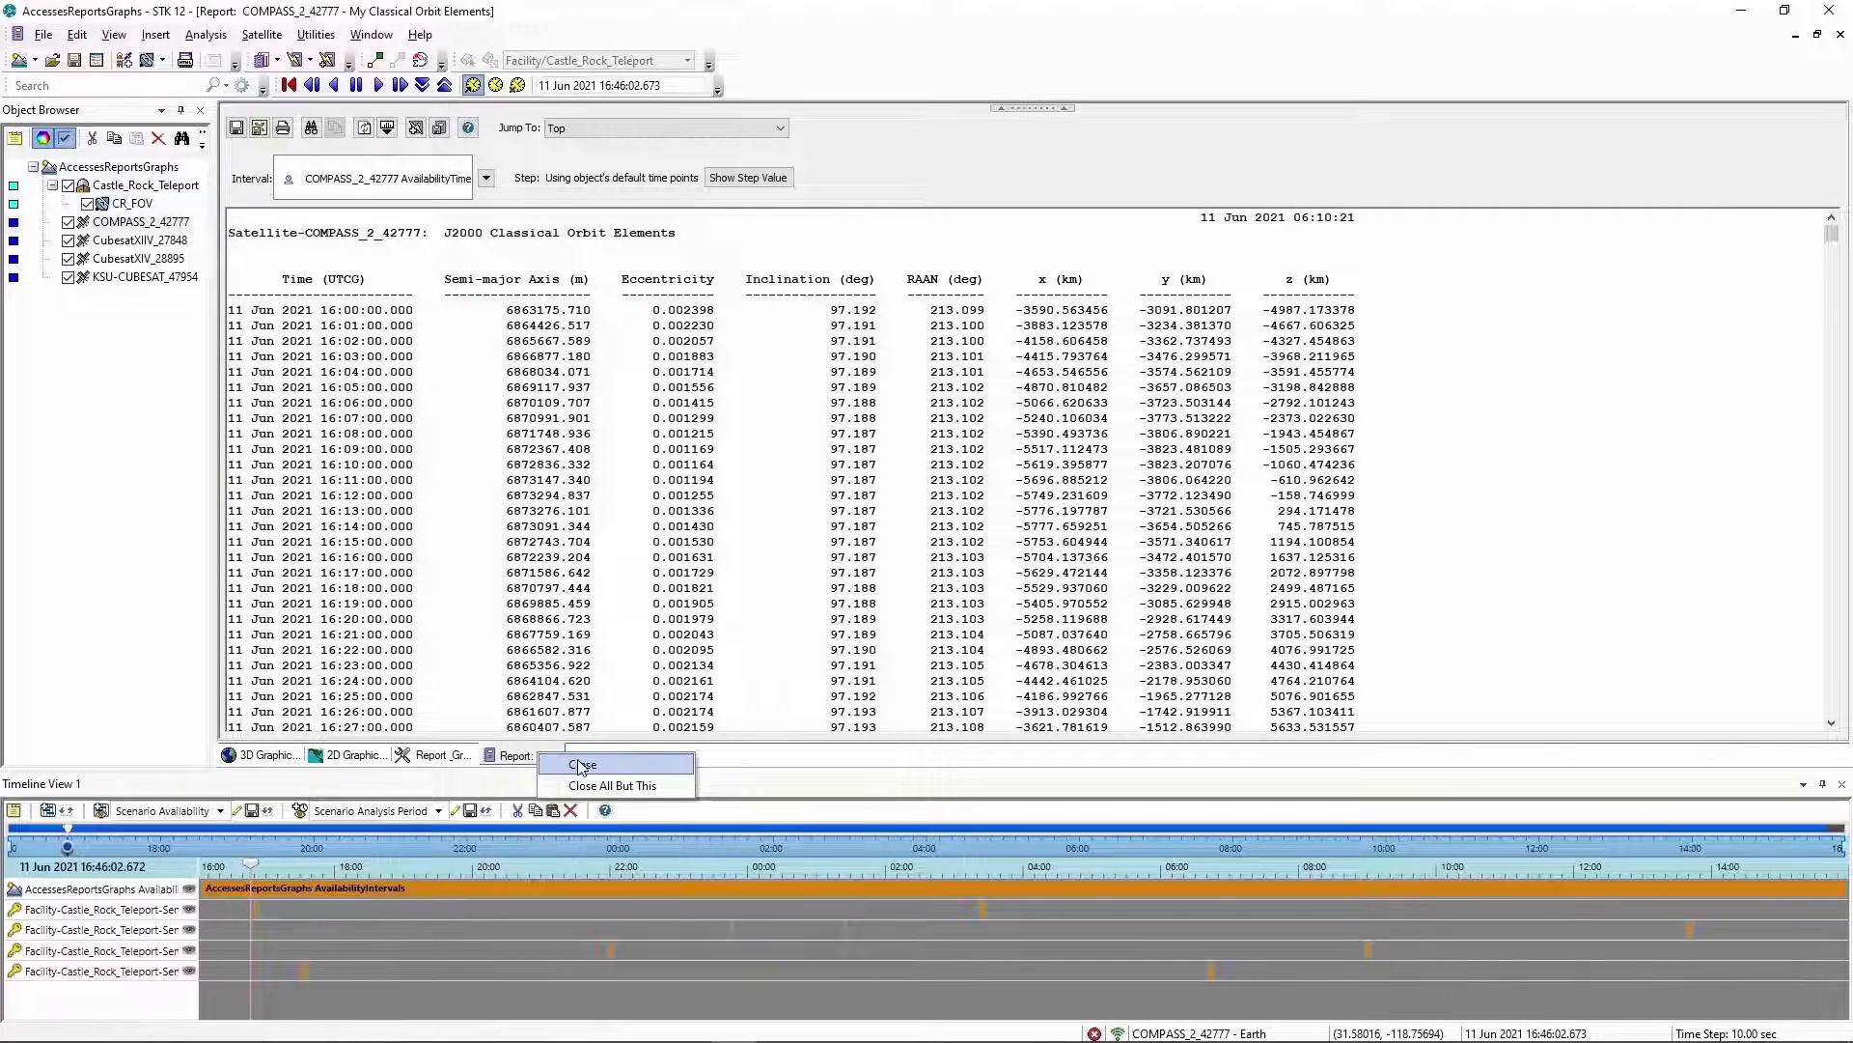
pyautogui.click(582, 766)
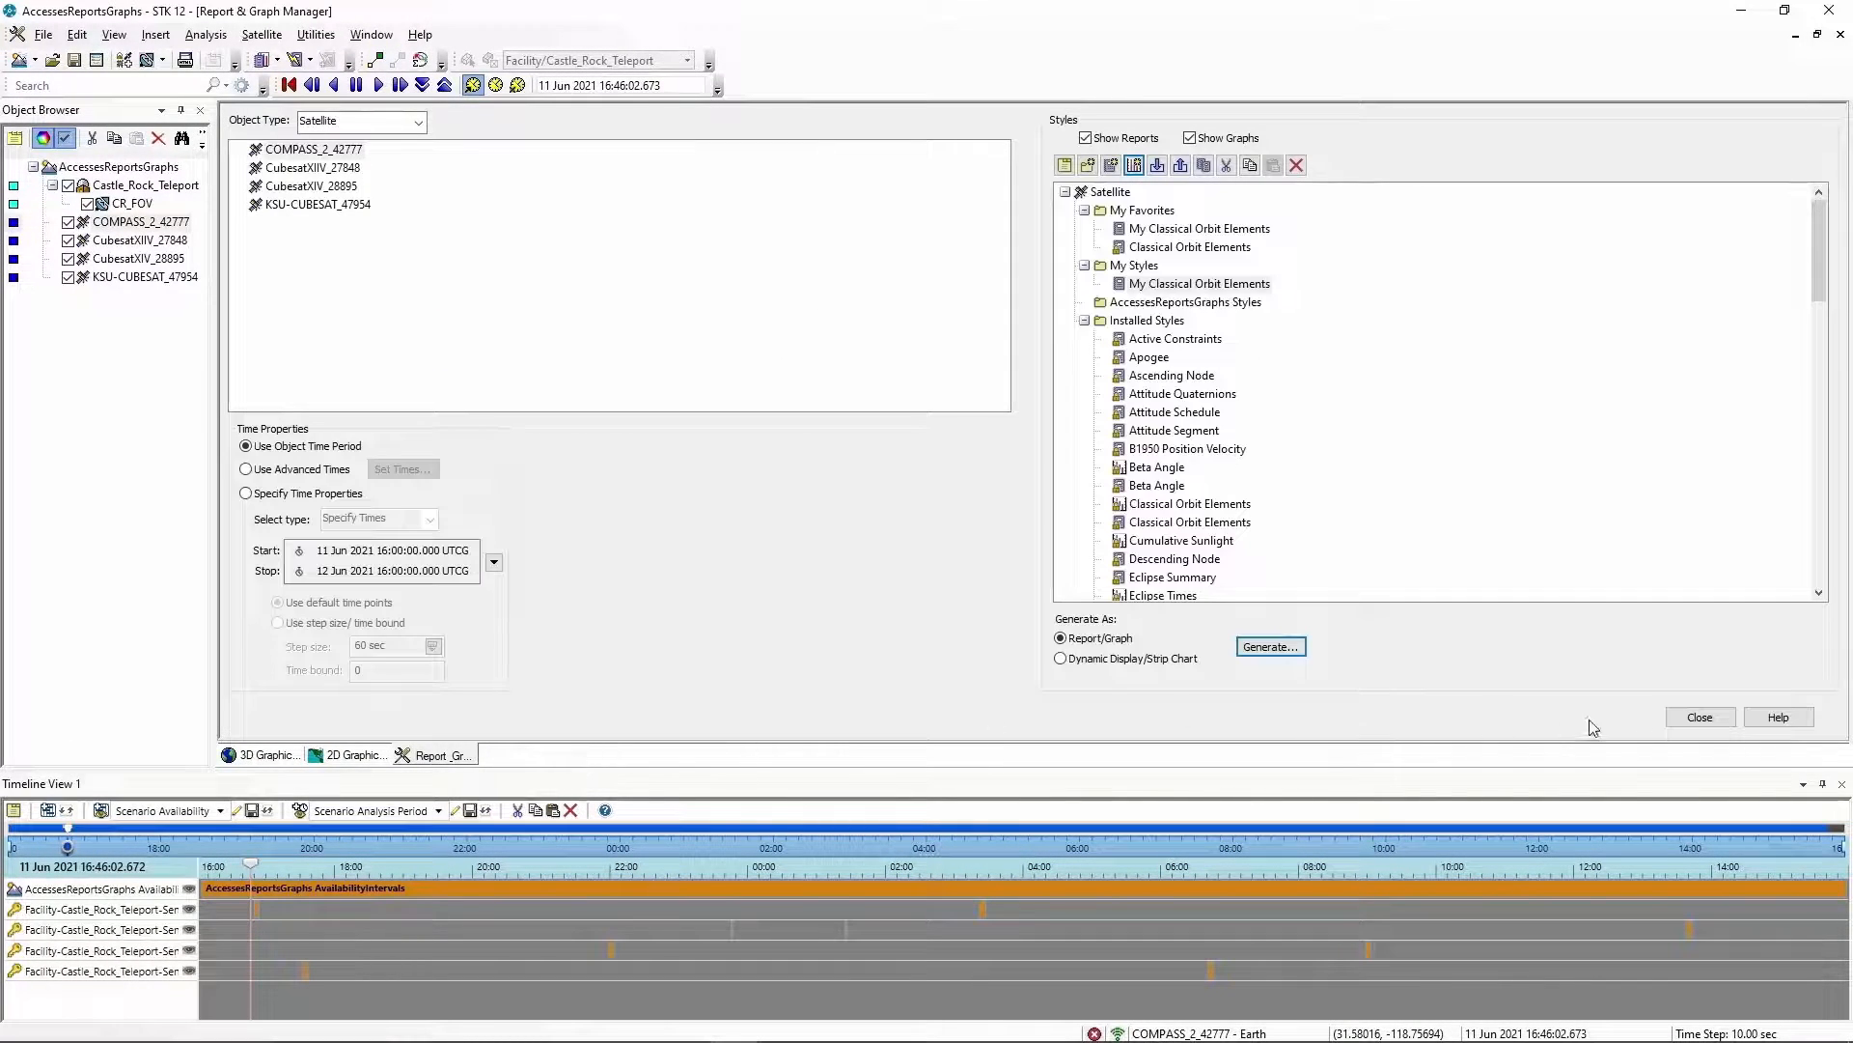
pyautogui.click(1698, 717)
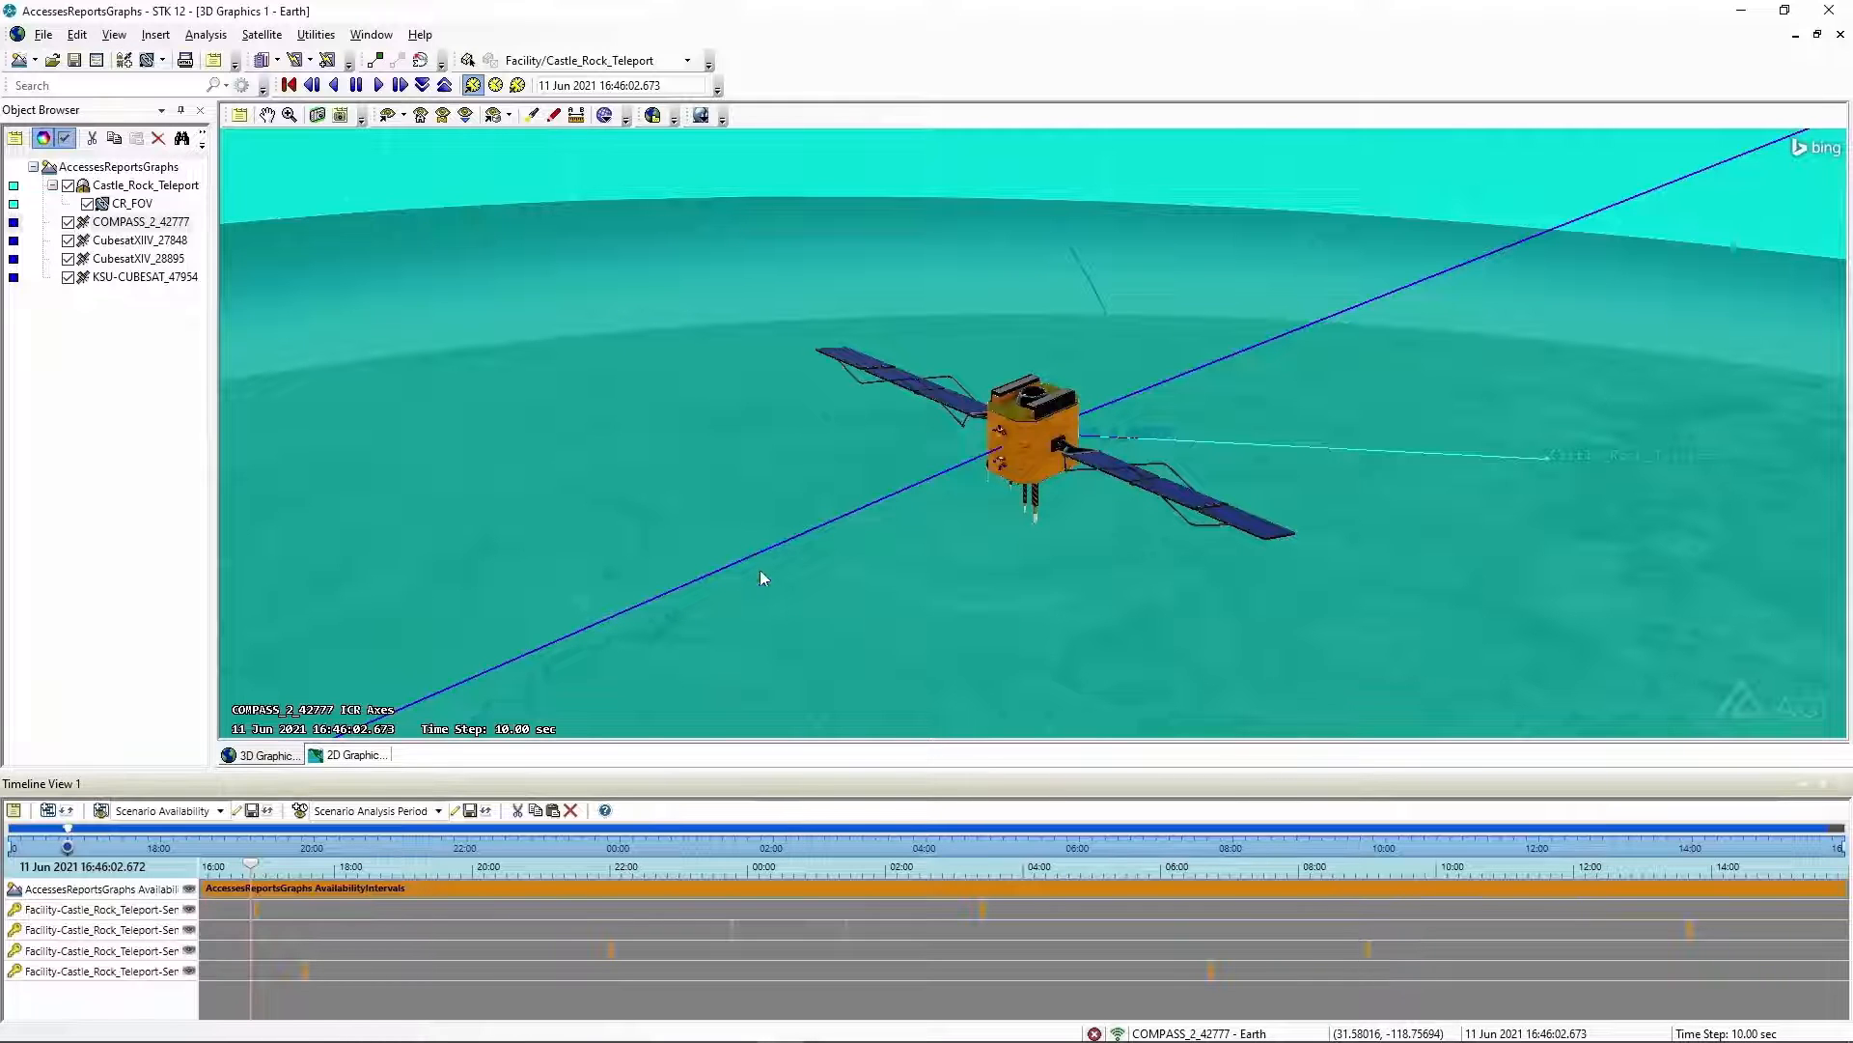
# In the 3D Graphics Data Display properties of COMPASS_2_42777, add the My Classical Orbit Elements style as a data display
pyautogui.rightClick(140, 224)
pyautogui.click(169, 230)
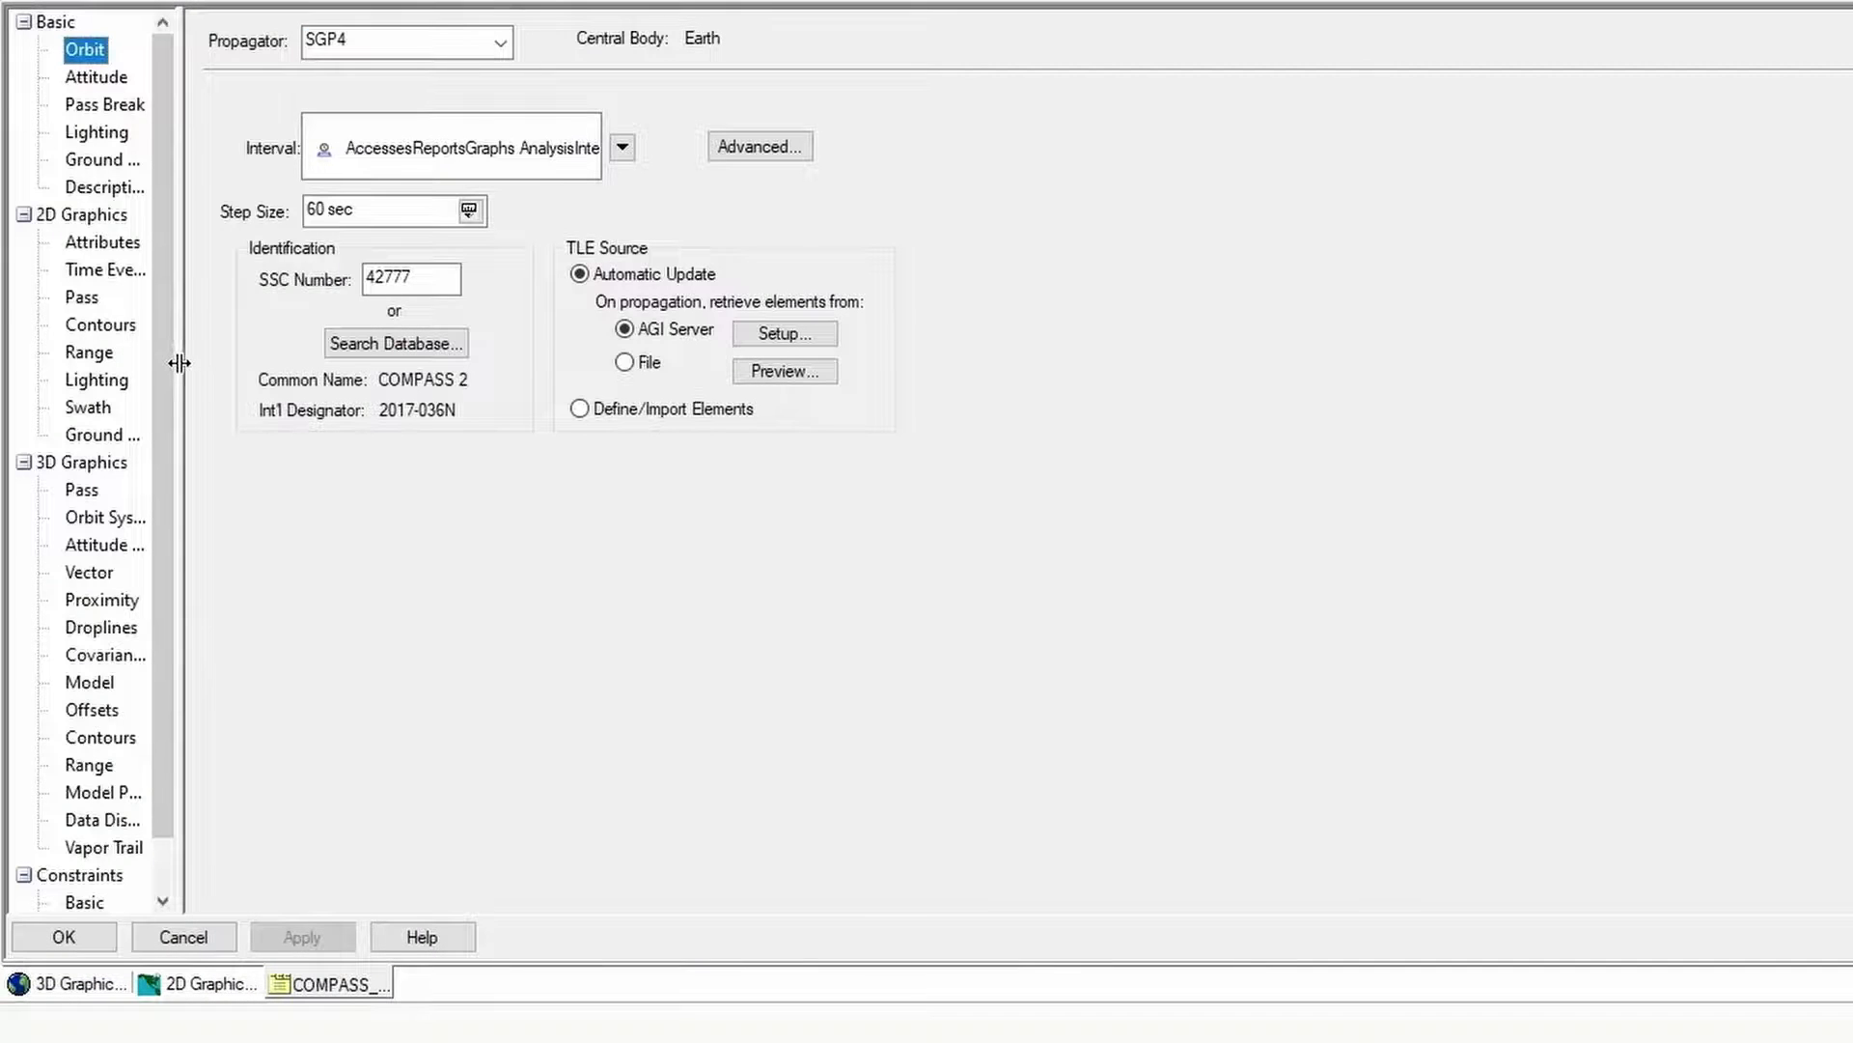
pyautogui.moveTo(186, 360); pyautogui.dragTo(348, 444)
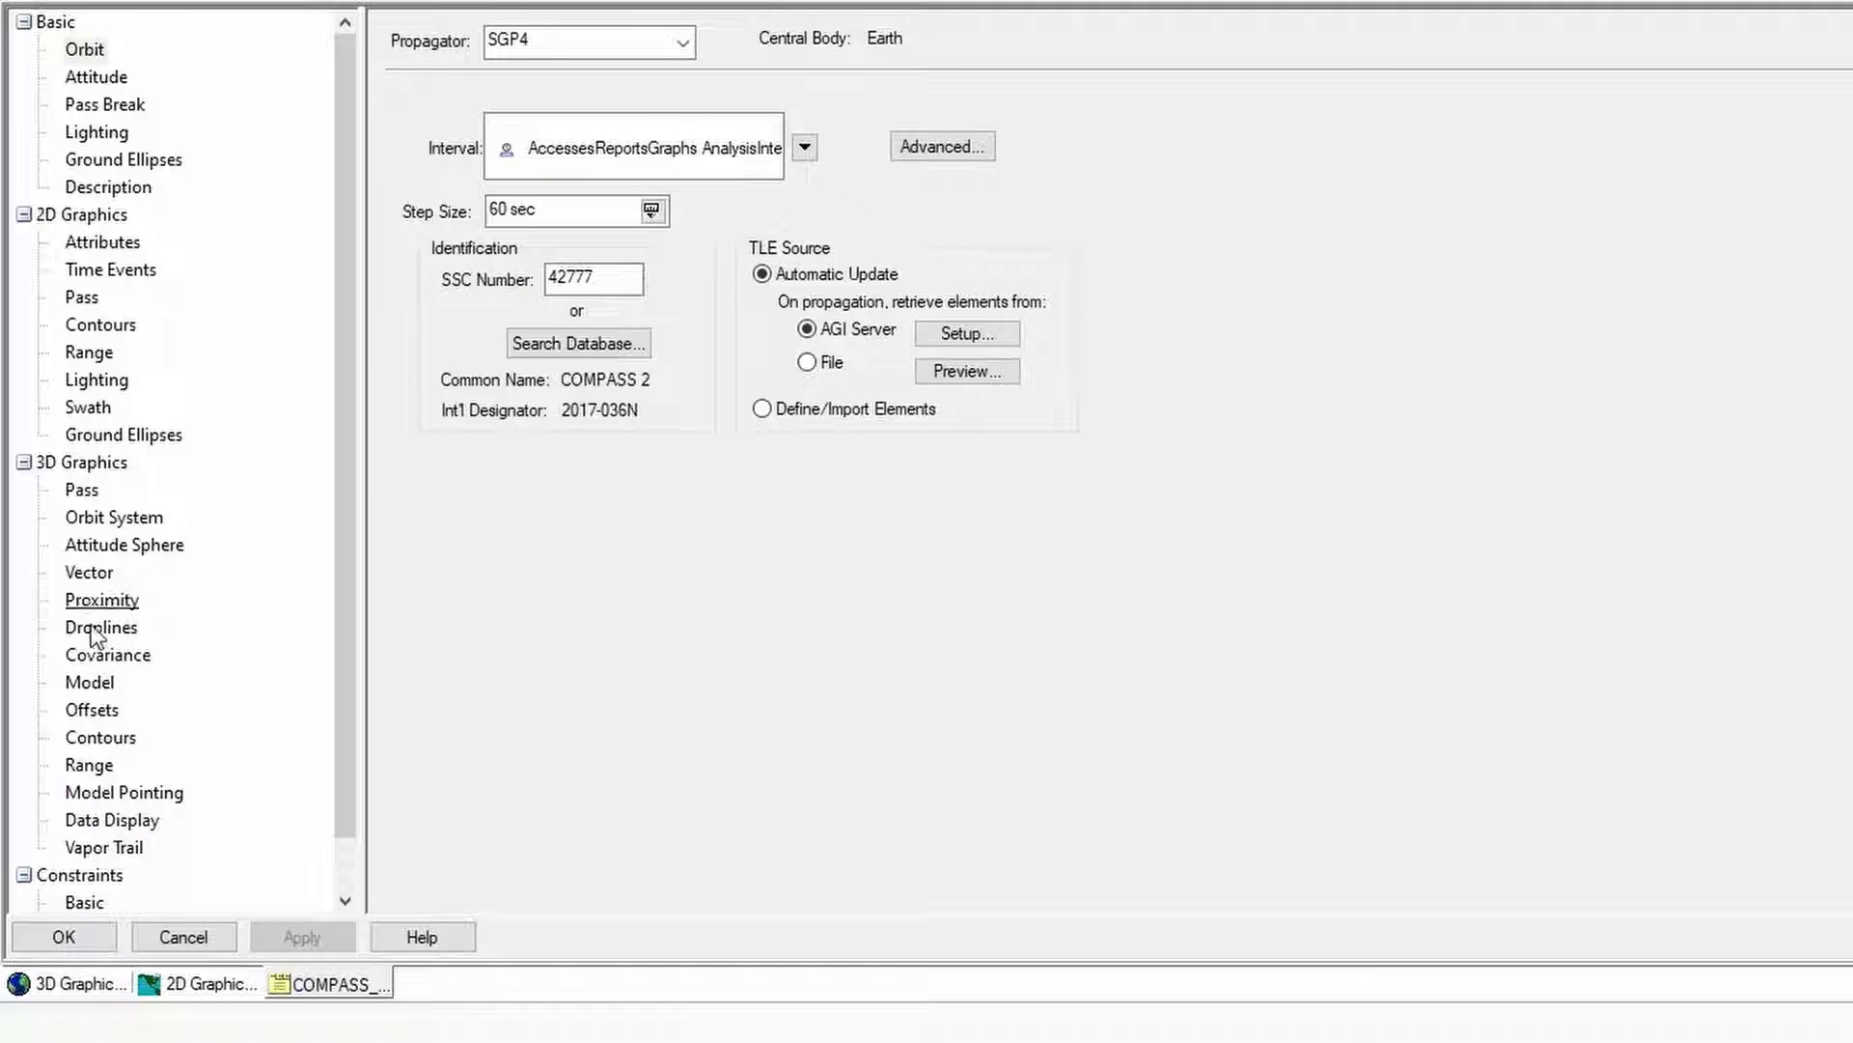
pyautogui.click(85, 824)
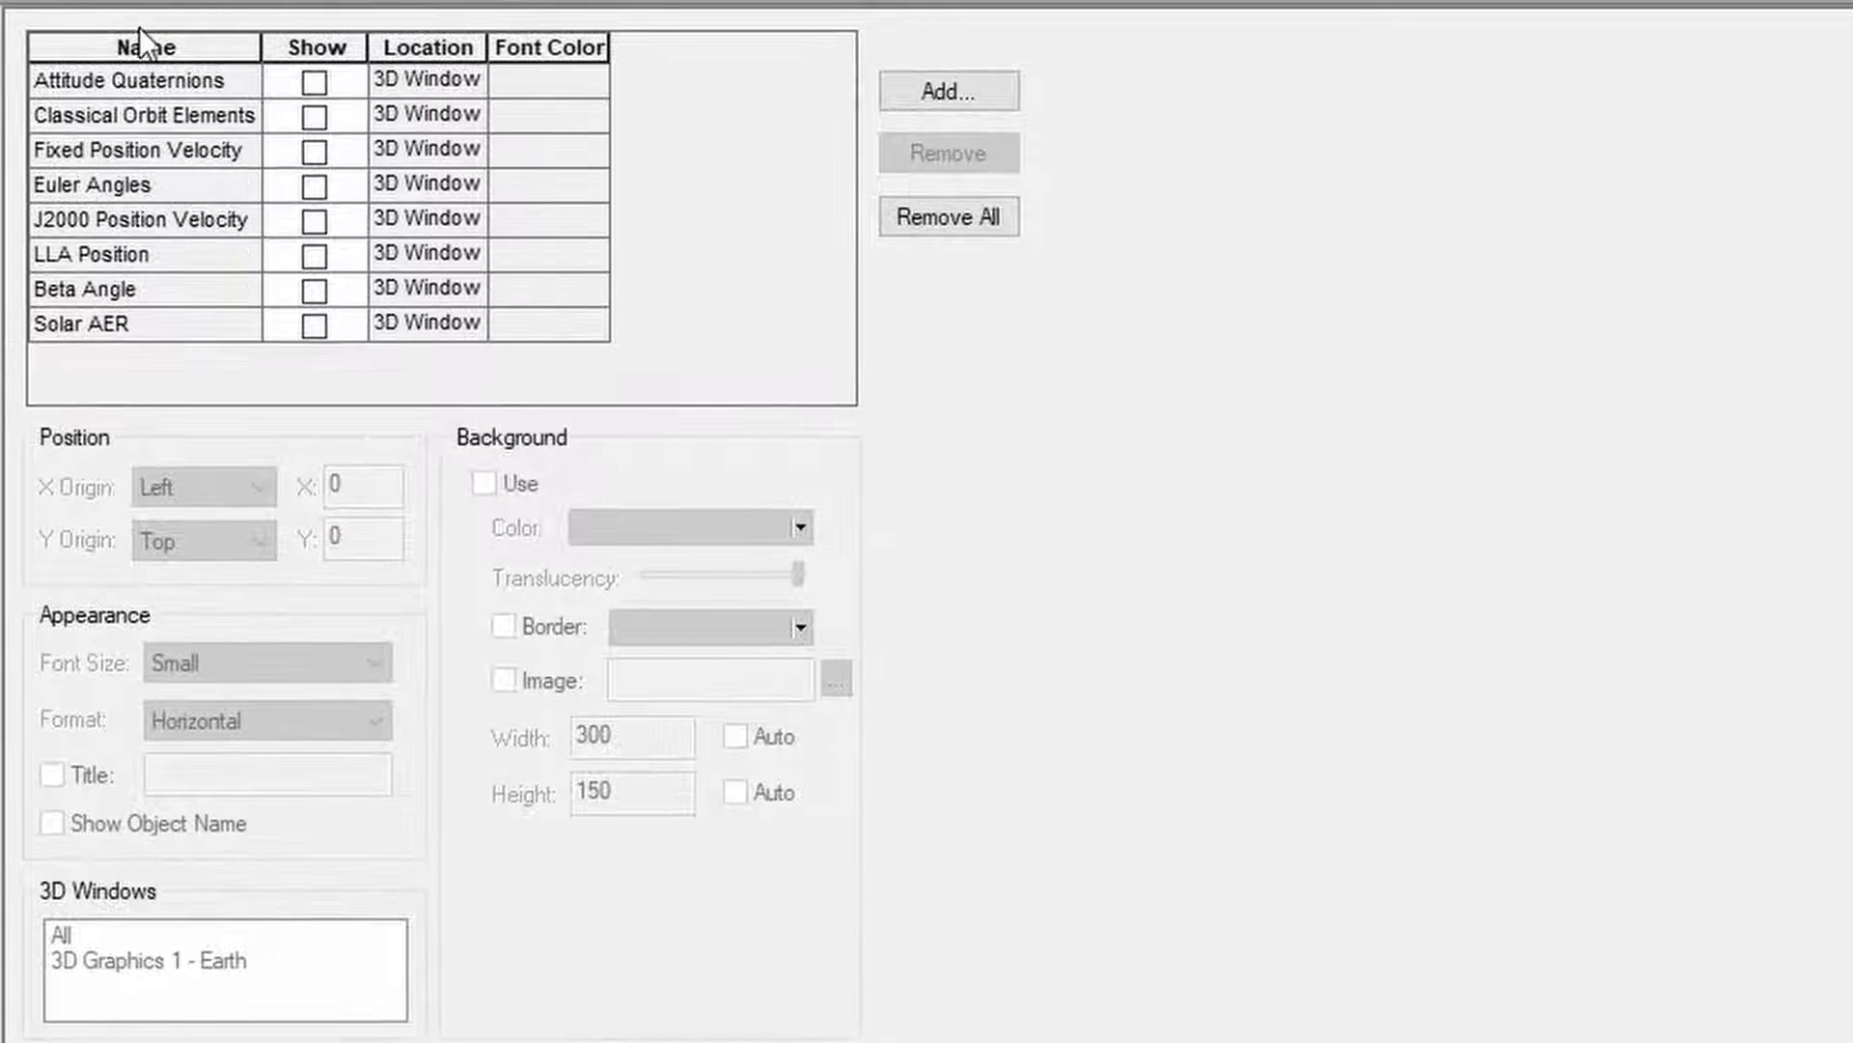
pyautogui.click(942, 90)
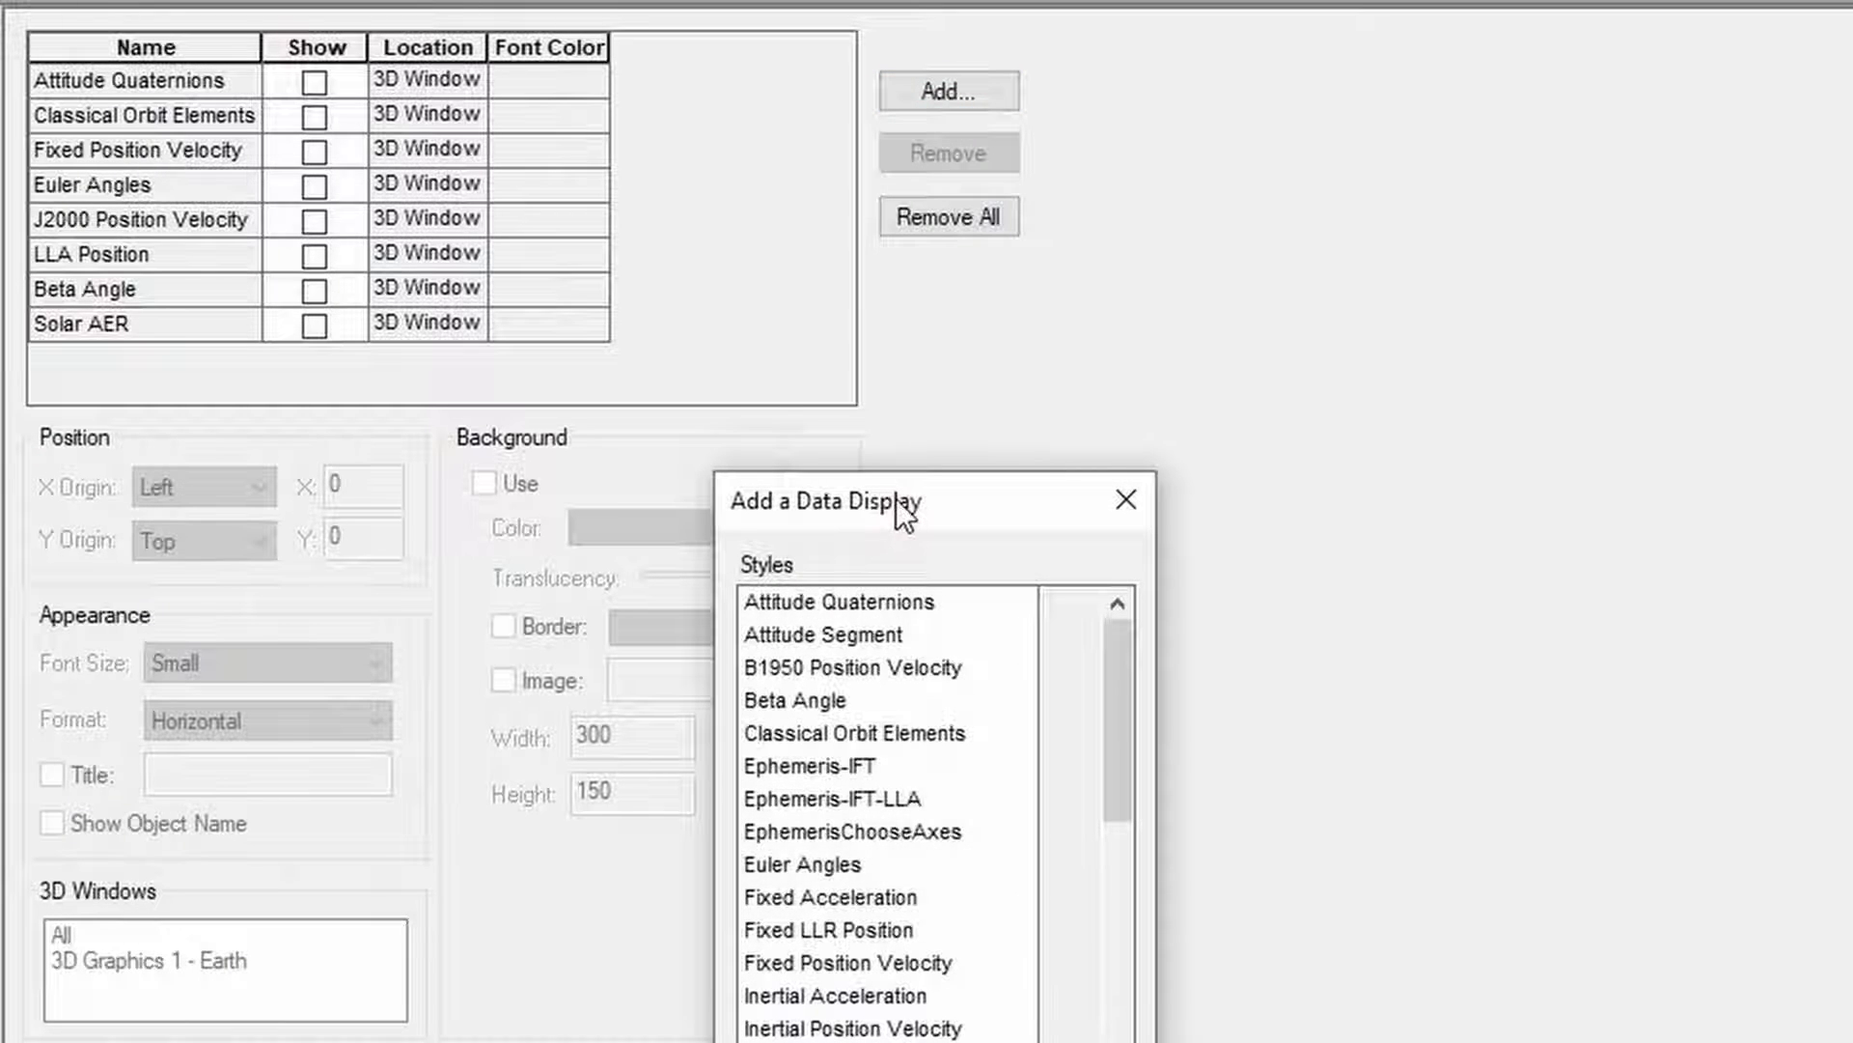
pyautogui.moveTo(898, 504); pyautogui.dragTo(979, 66)
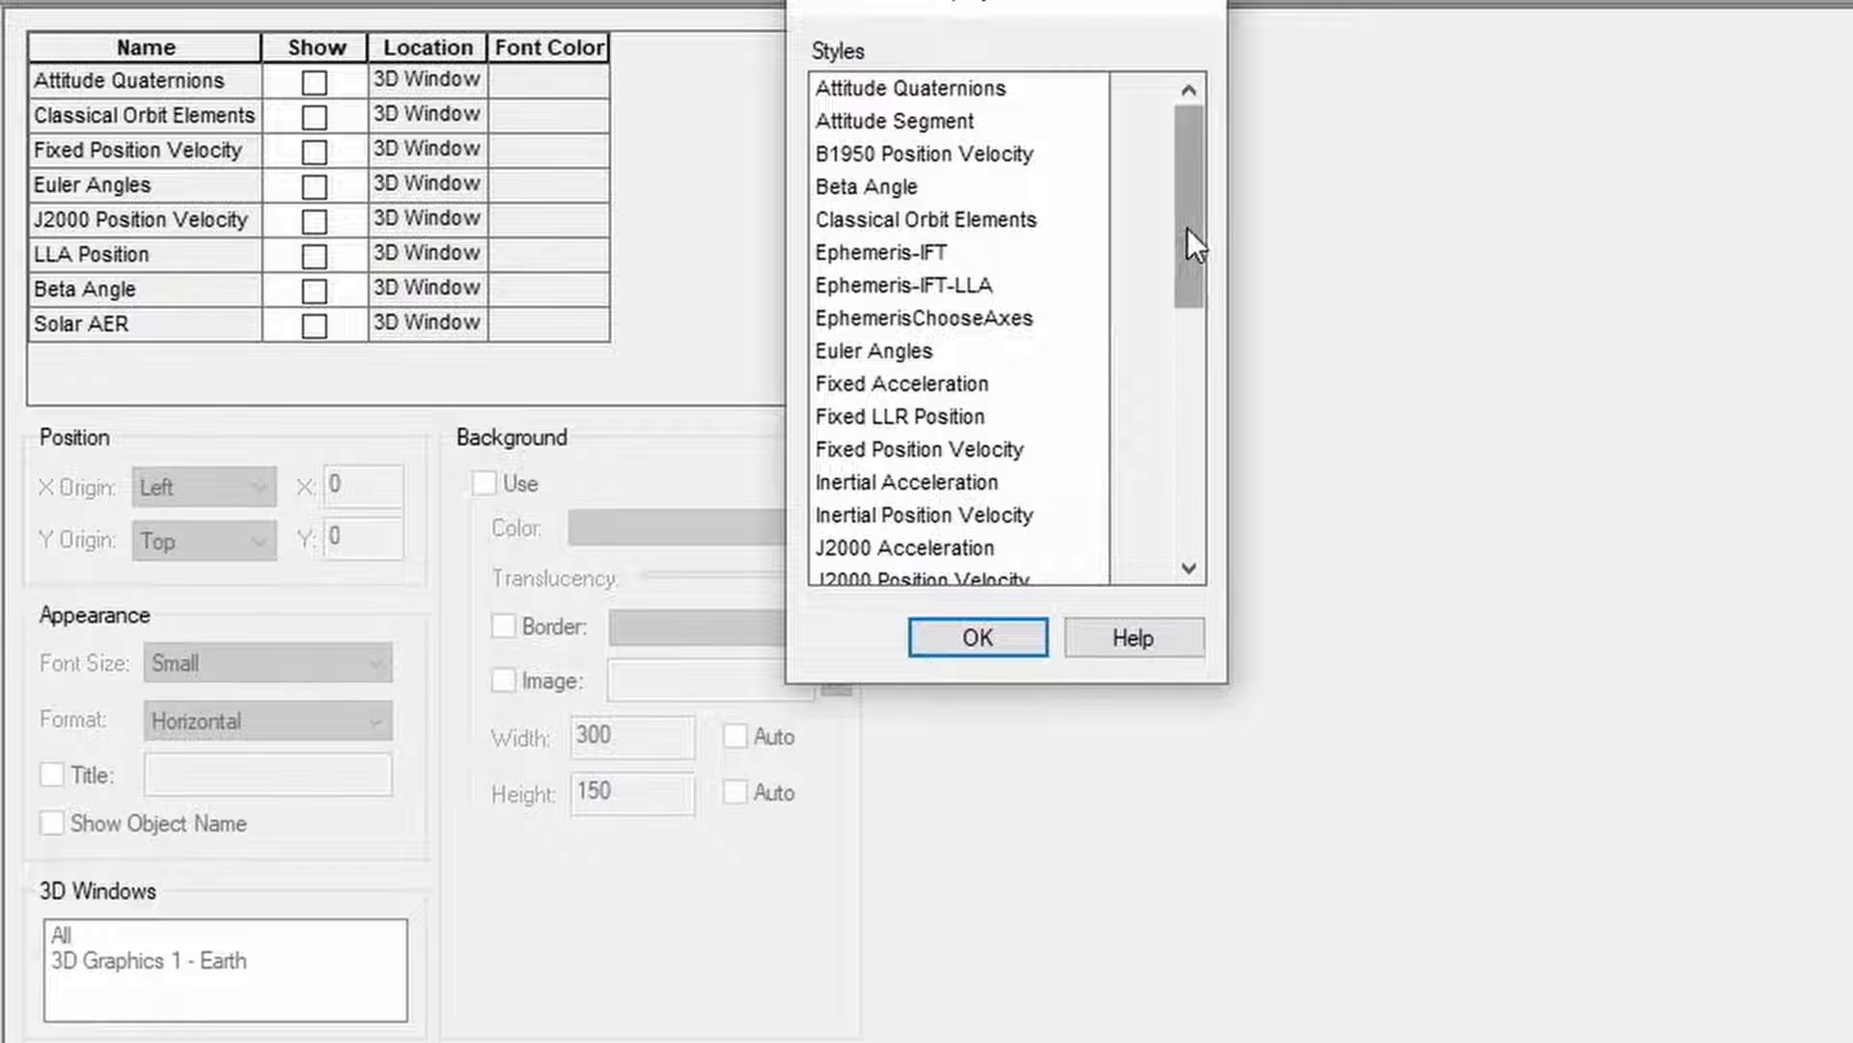
pyautogui.moveTo(1188, 228); pyautogui.dragTo(1178, 351)
pyautogui.click(896, 494)
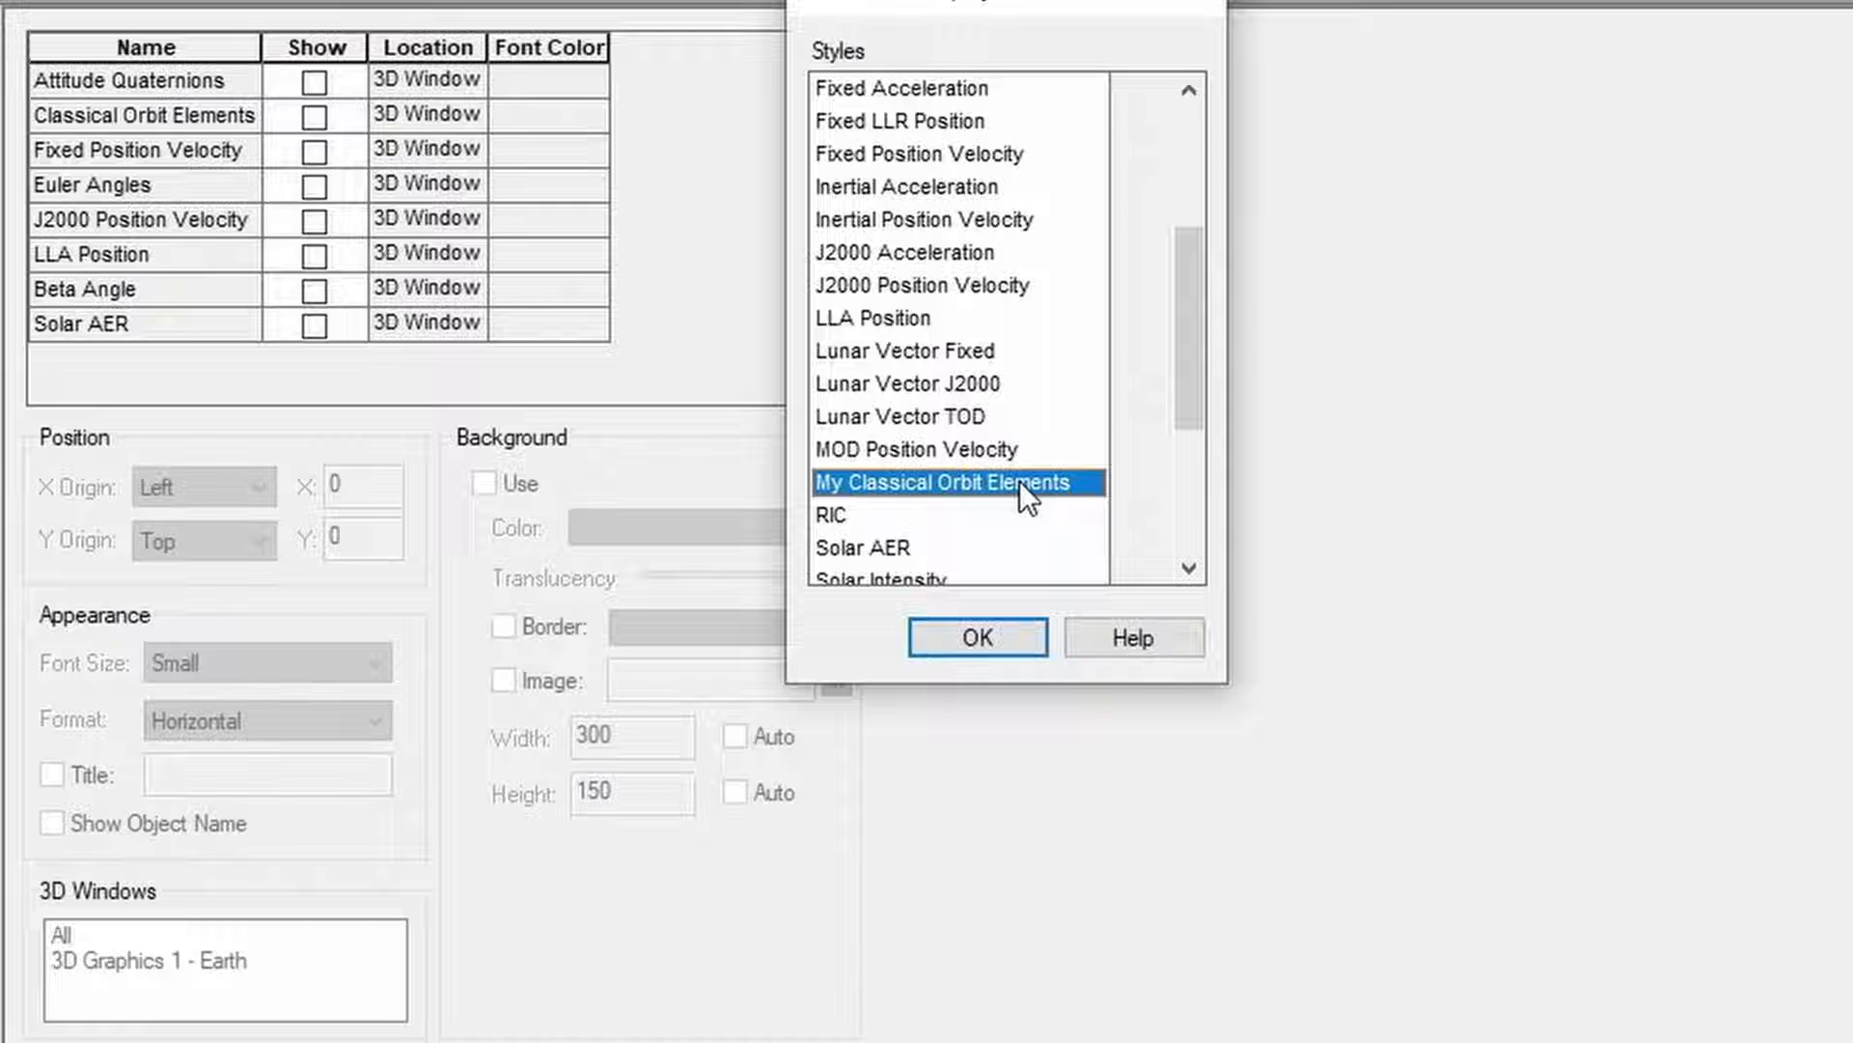
pyautogui.click(993, 637)
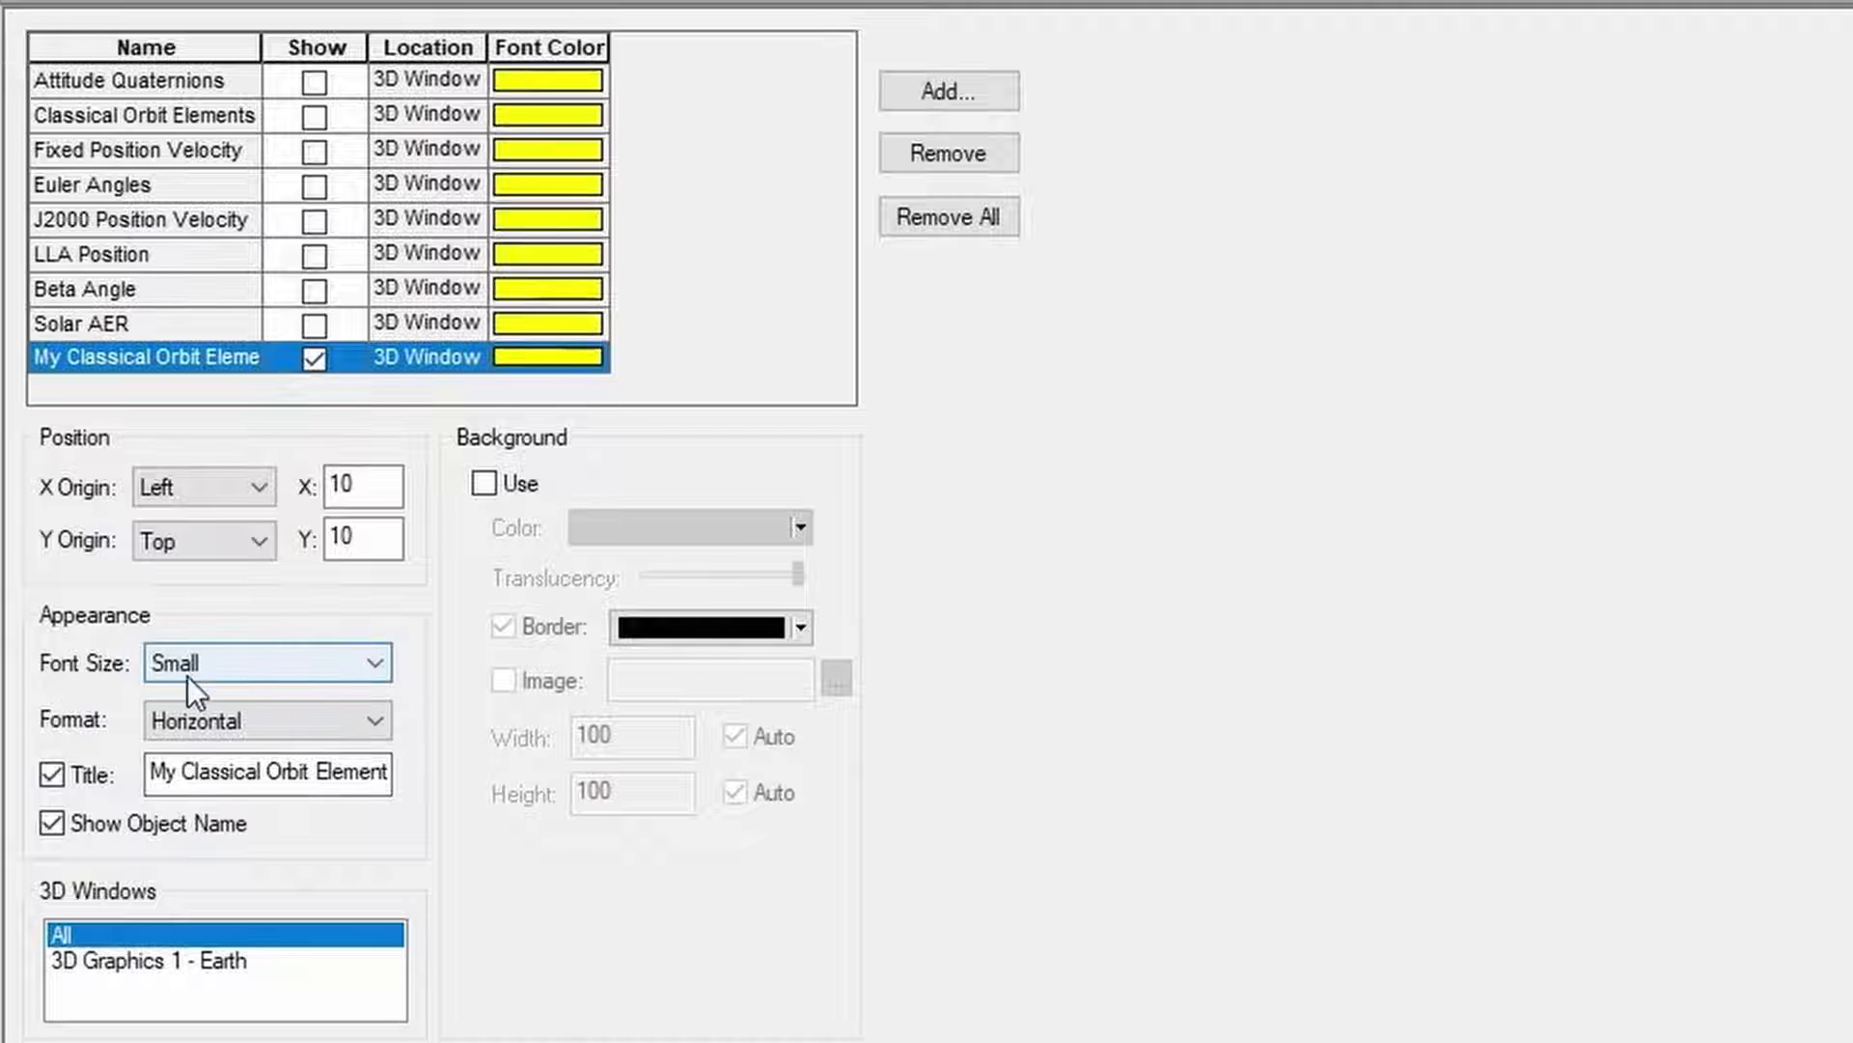
# Set the font size of the My Classical Orbit Elements data display to Medium, and accept the satellite's properties
pyautogui.click(251, 664)
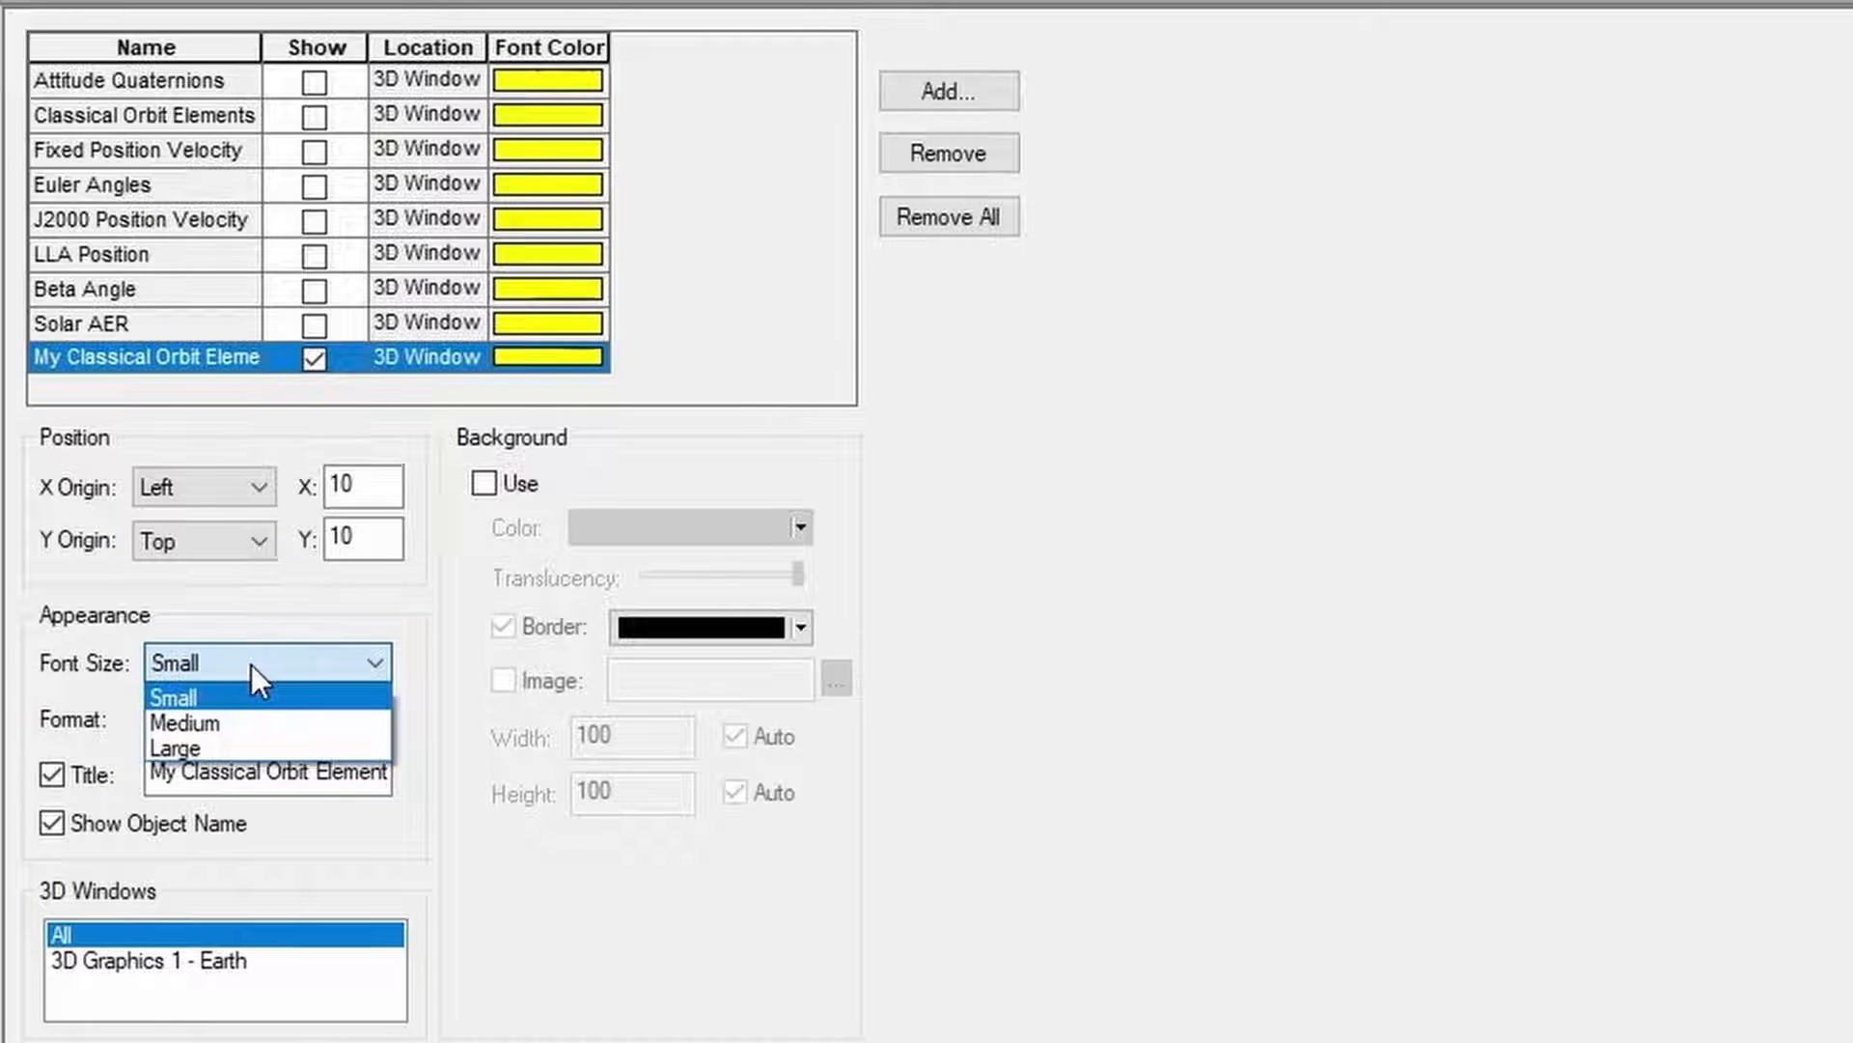
pyautogui.click(240, 725)
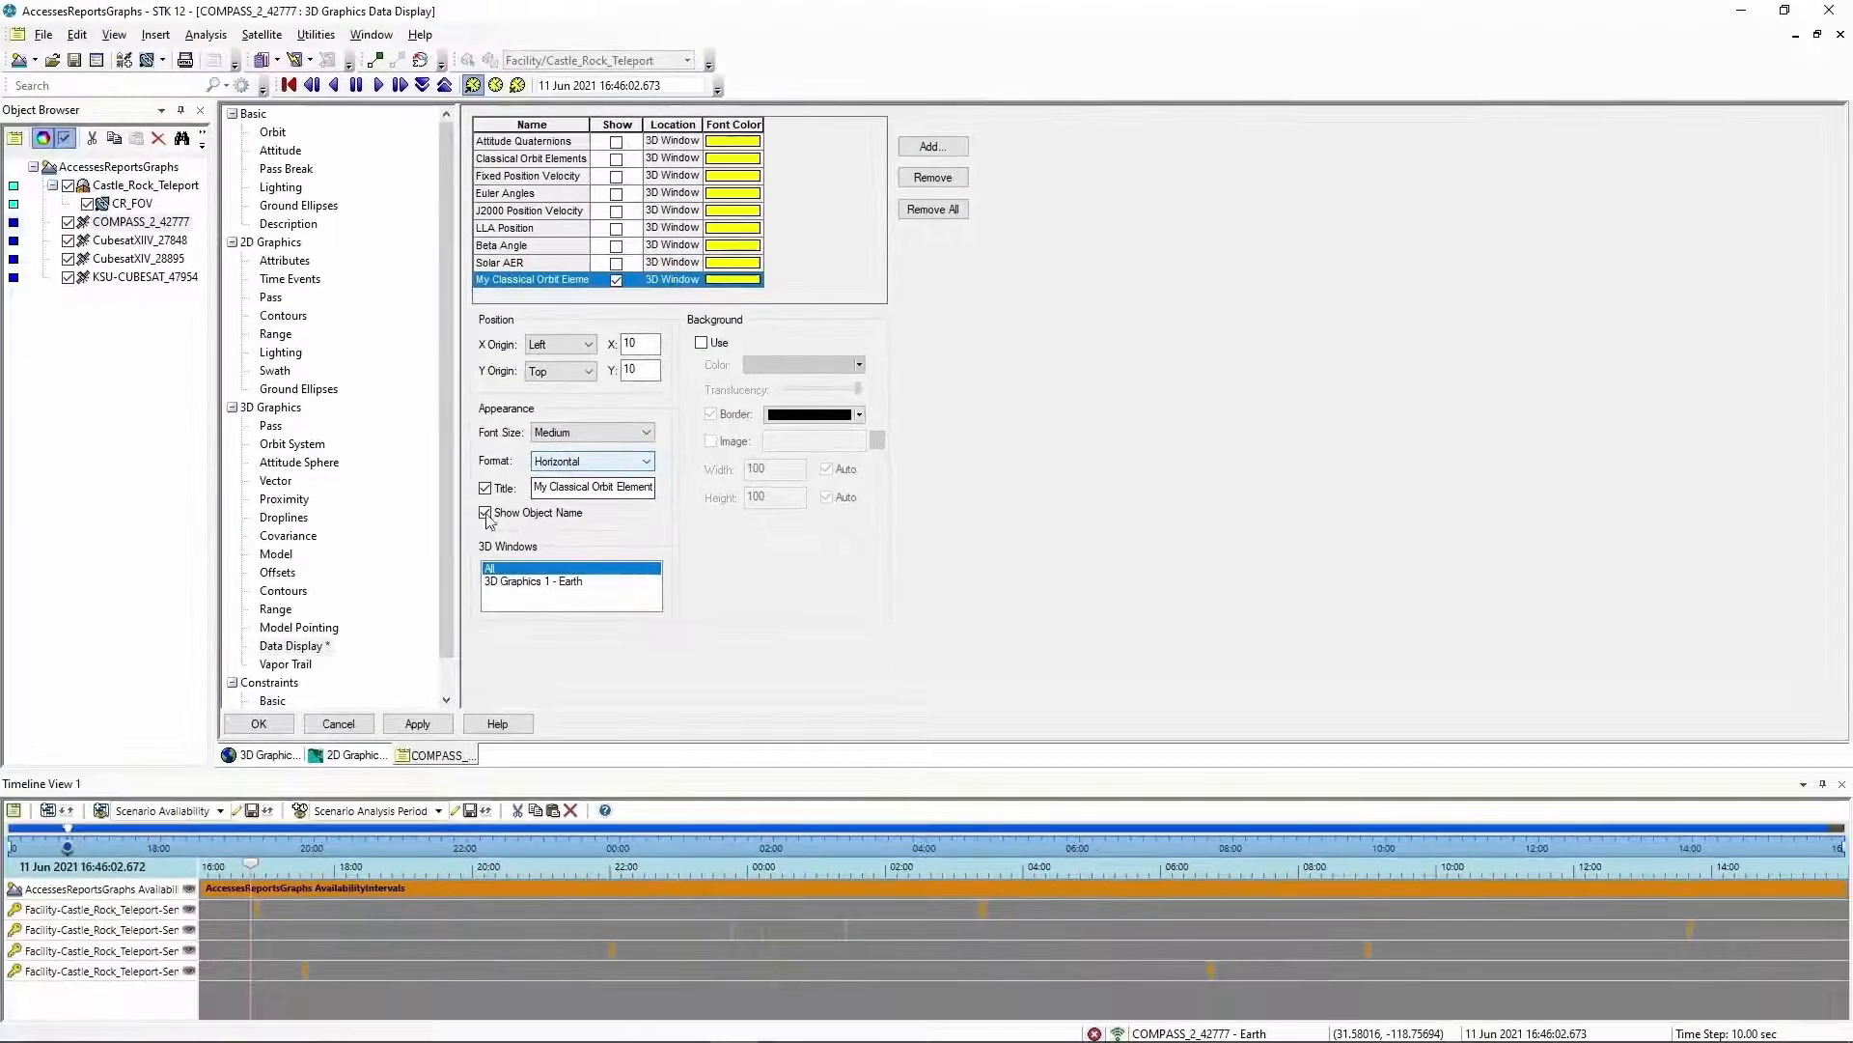
pyautogui.click(283, 731)
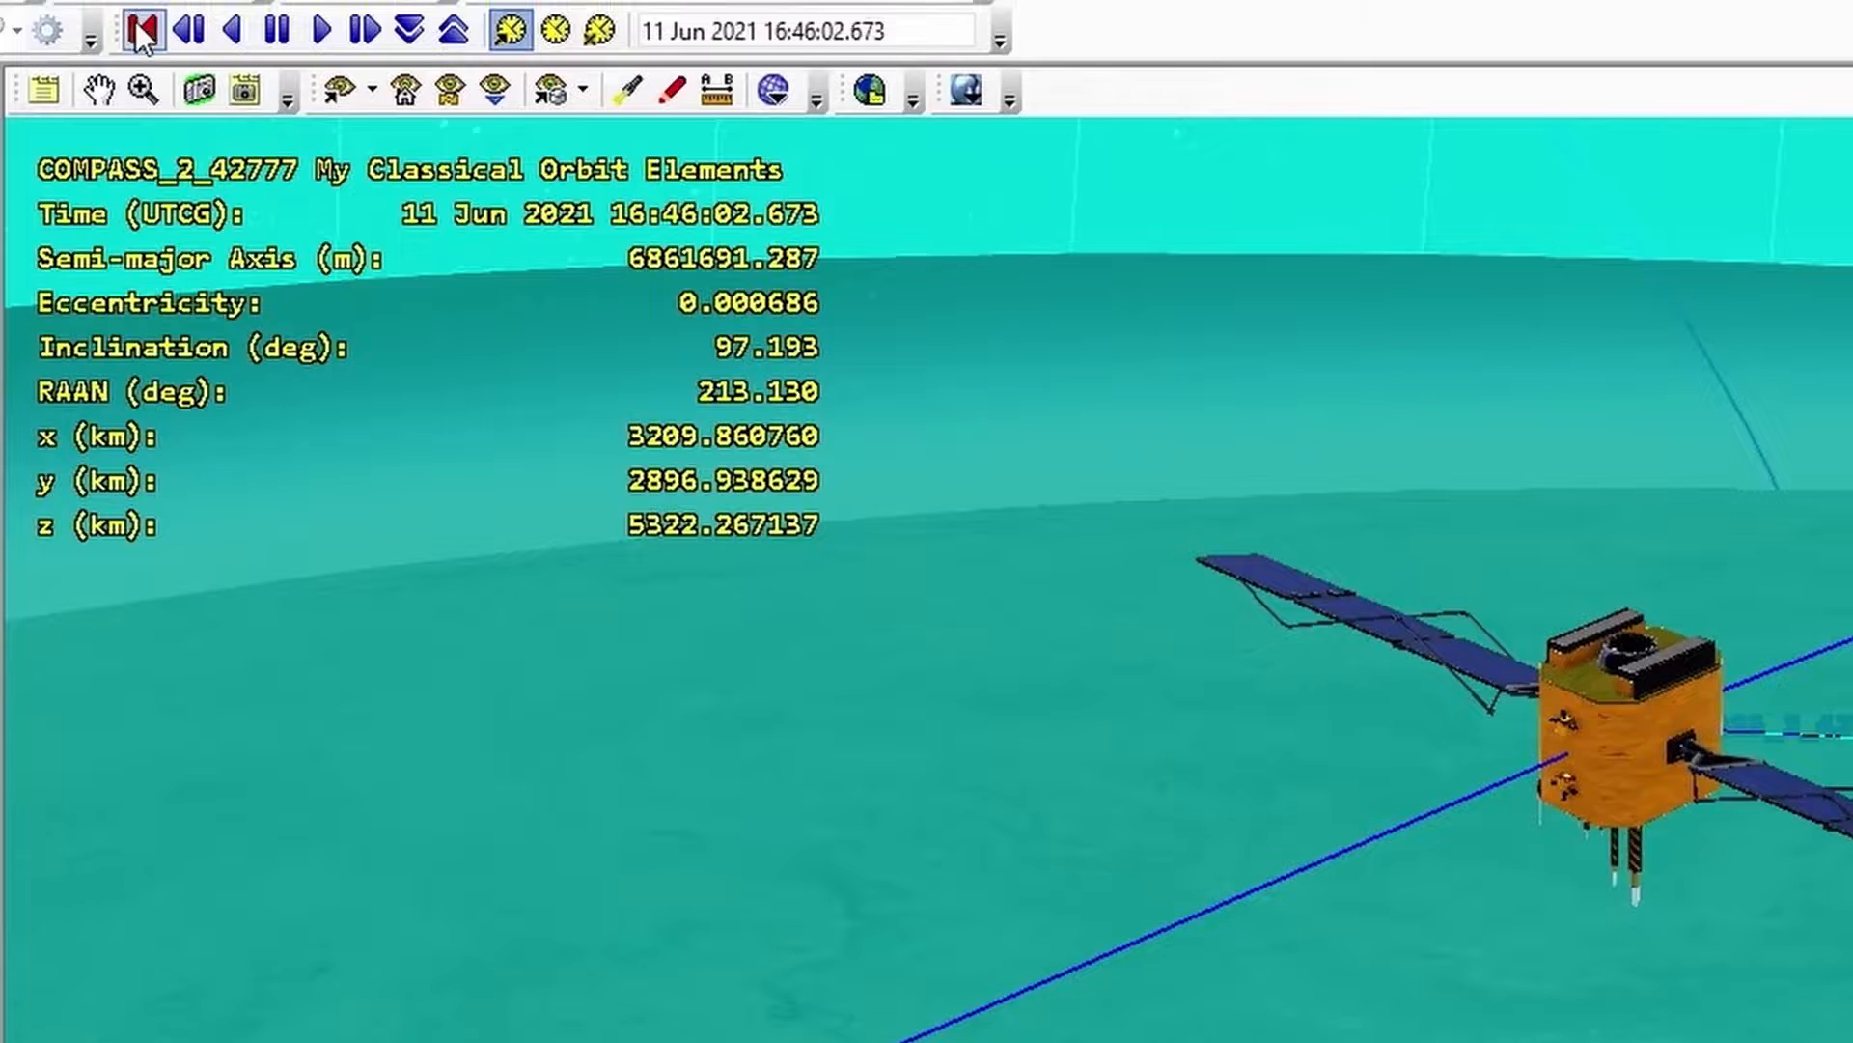
# Reset the animation to the scenario start, and recall the stored view Sat to Ground in the 3D window
pyautogui.click(135, 22)
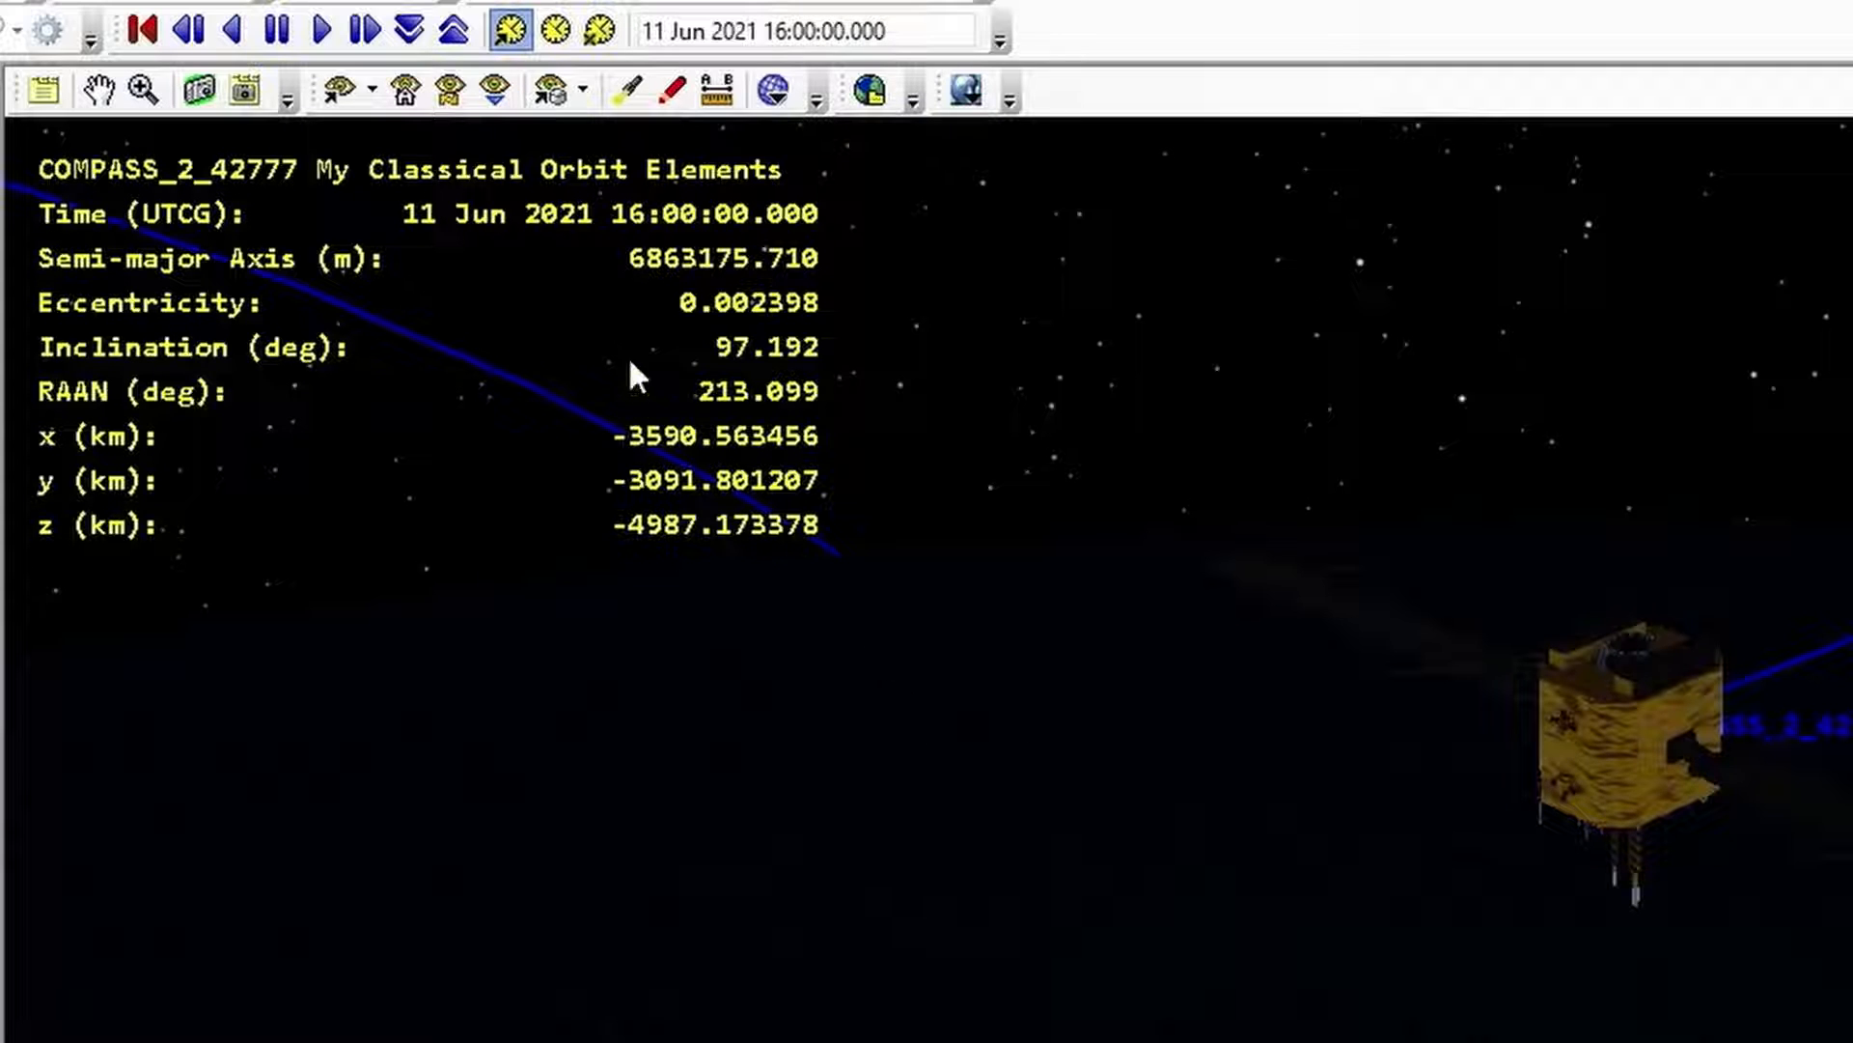
pyautogui.click(585, 87)
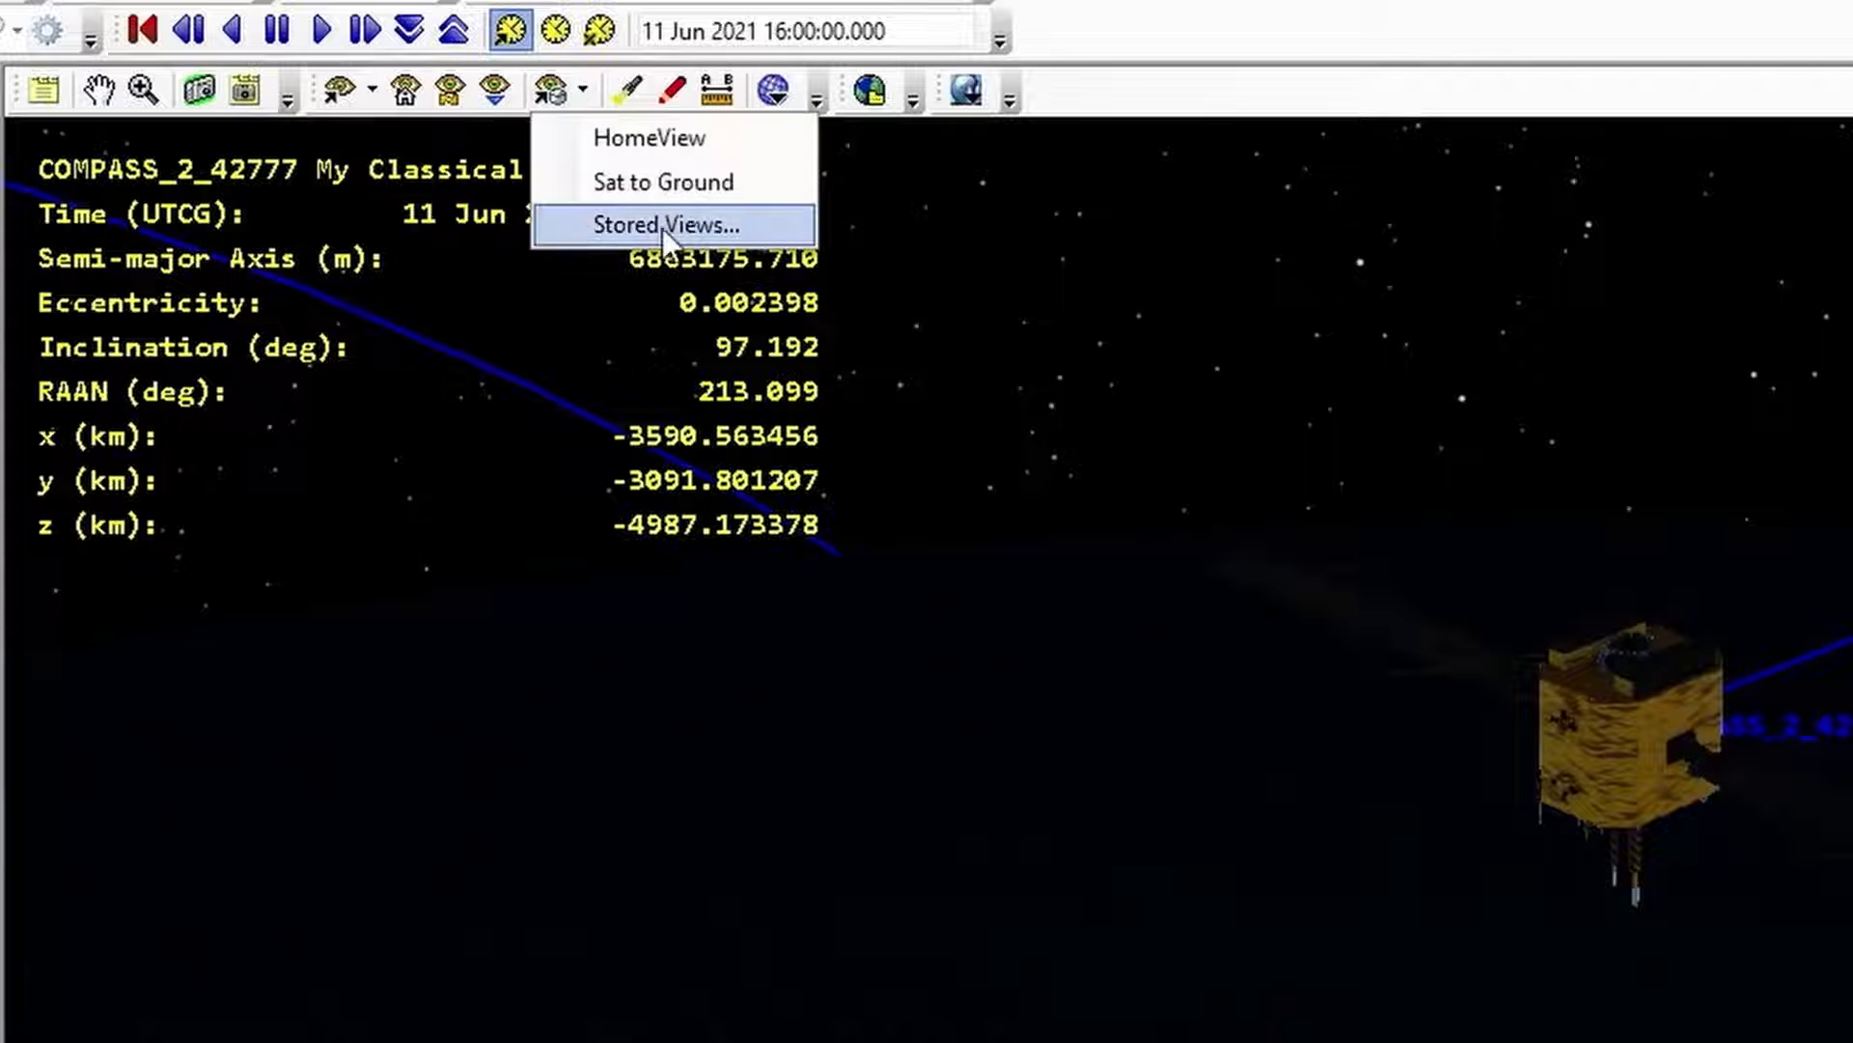
pyautogui.click(668, 181)
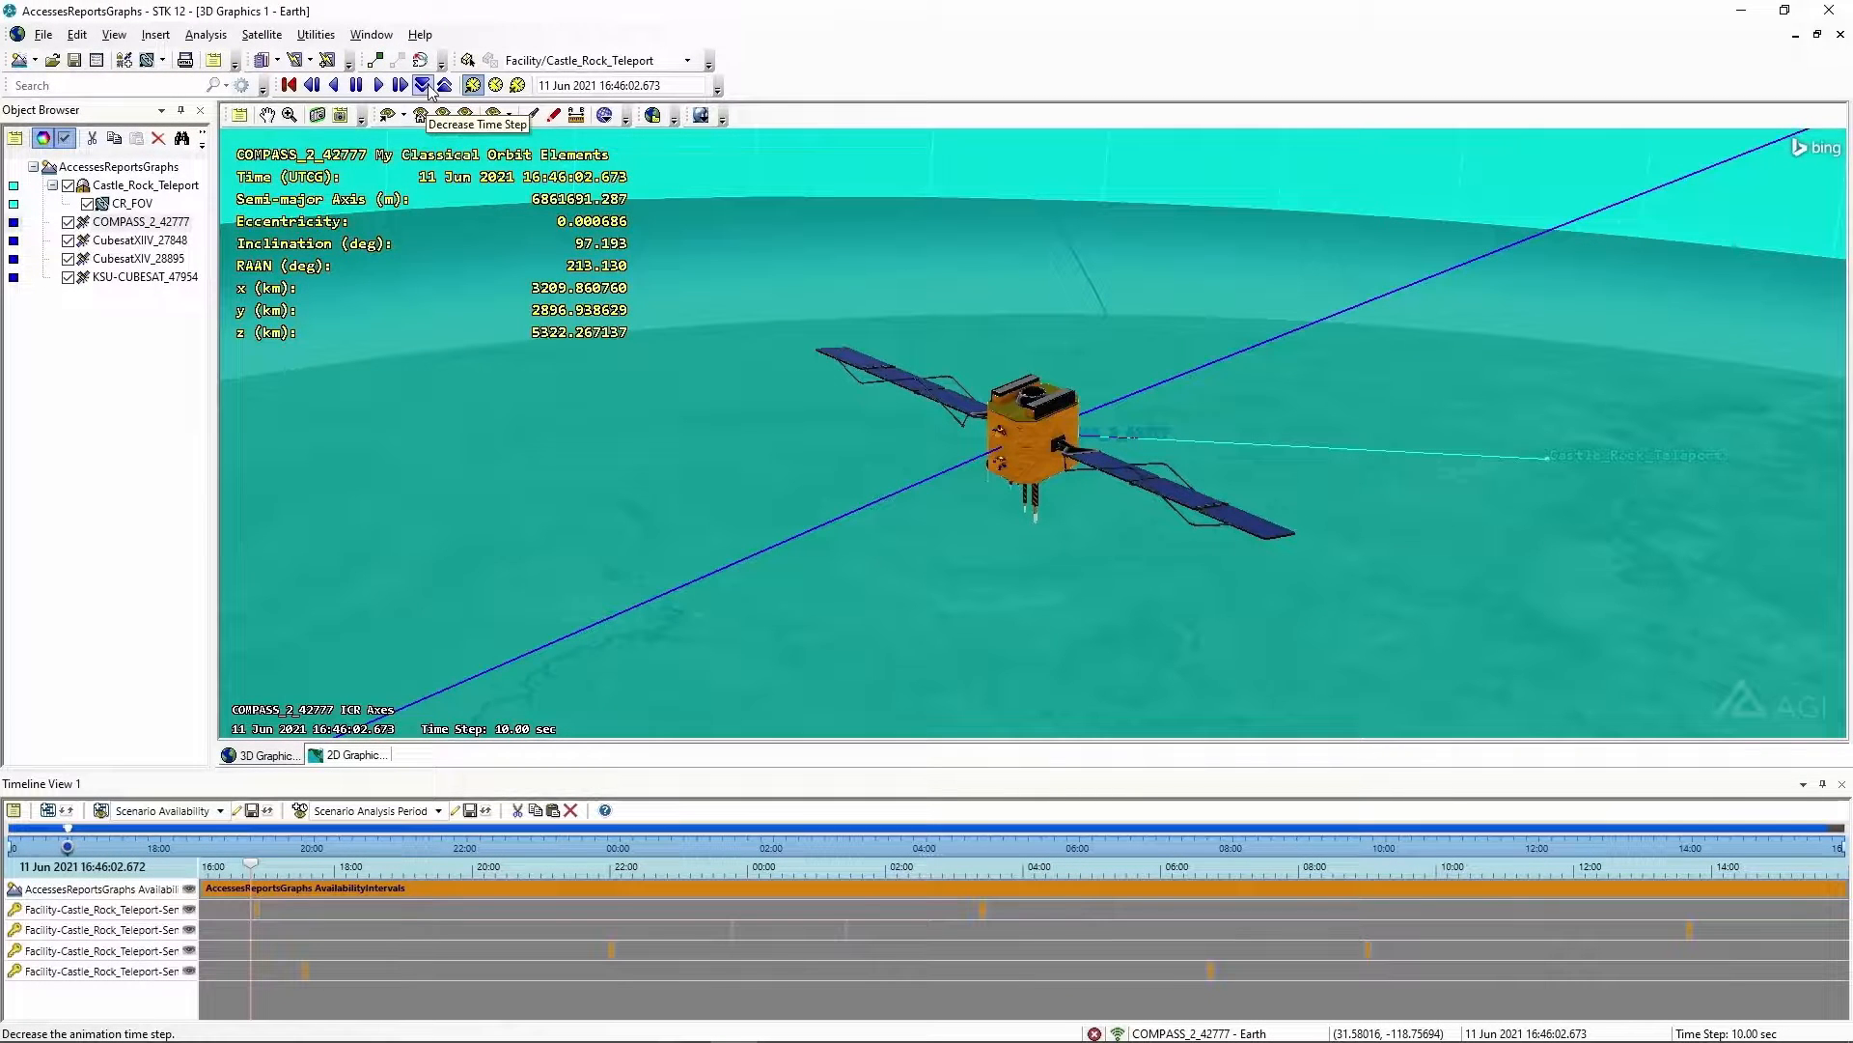
# Decrease the animation time step to 1.00 sec, and play the scenario to watch the data display before resetting
pyautogui.click(423, 85)
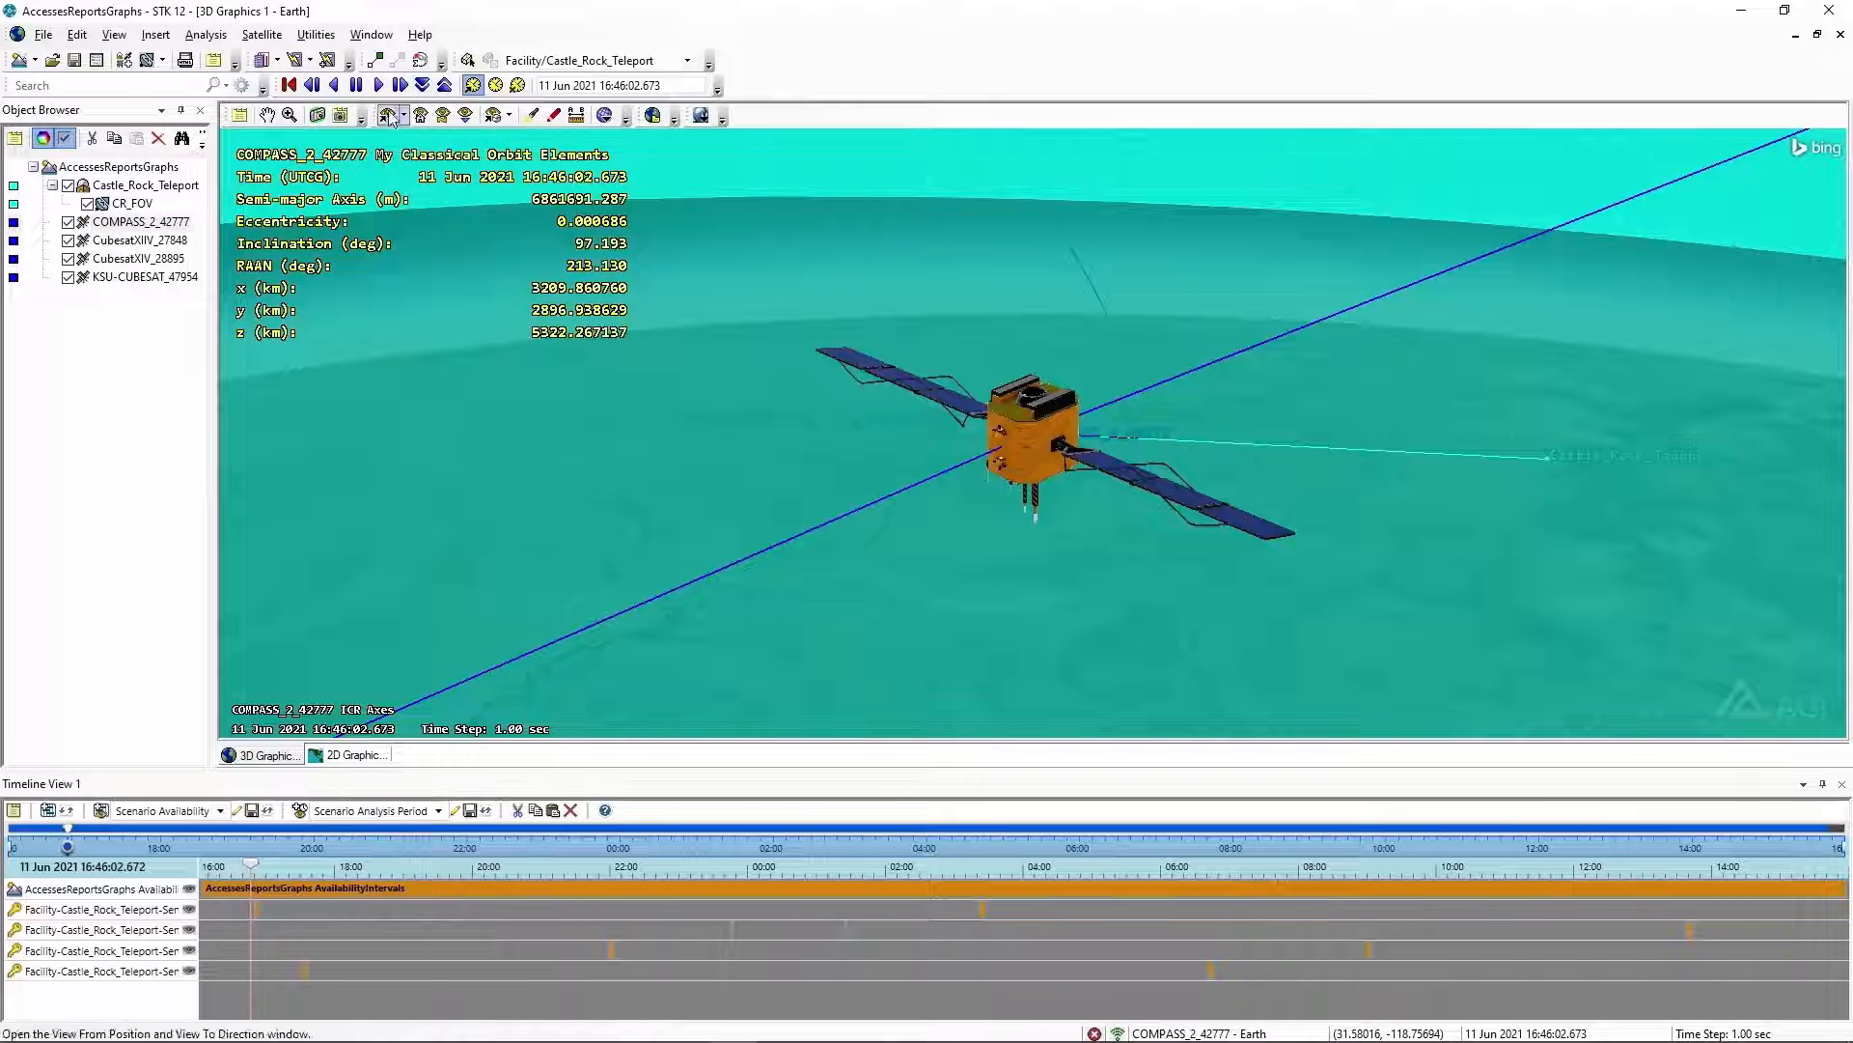
pyautogui.click(380, 86)
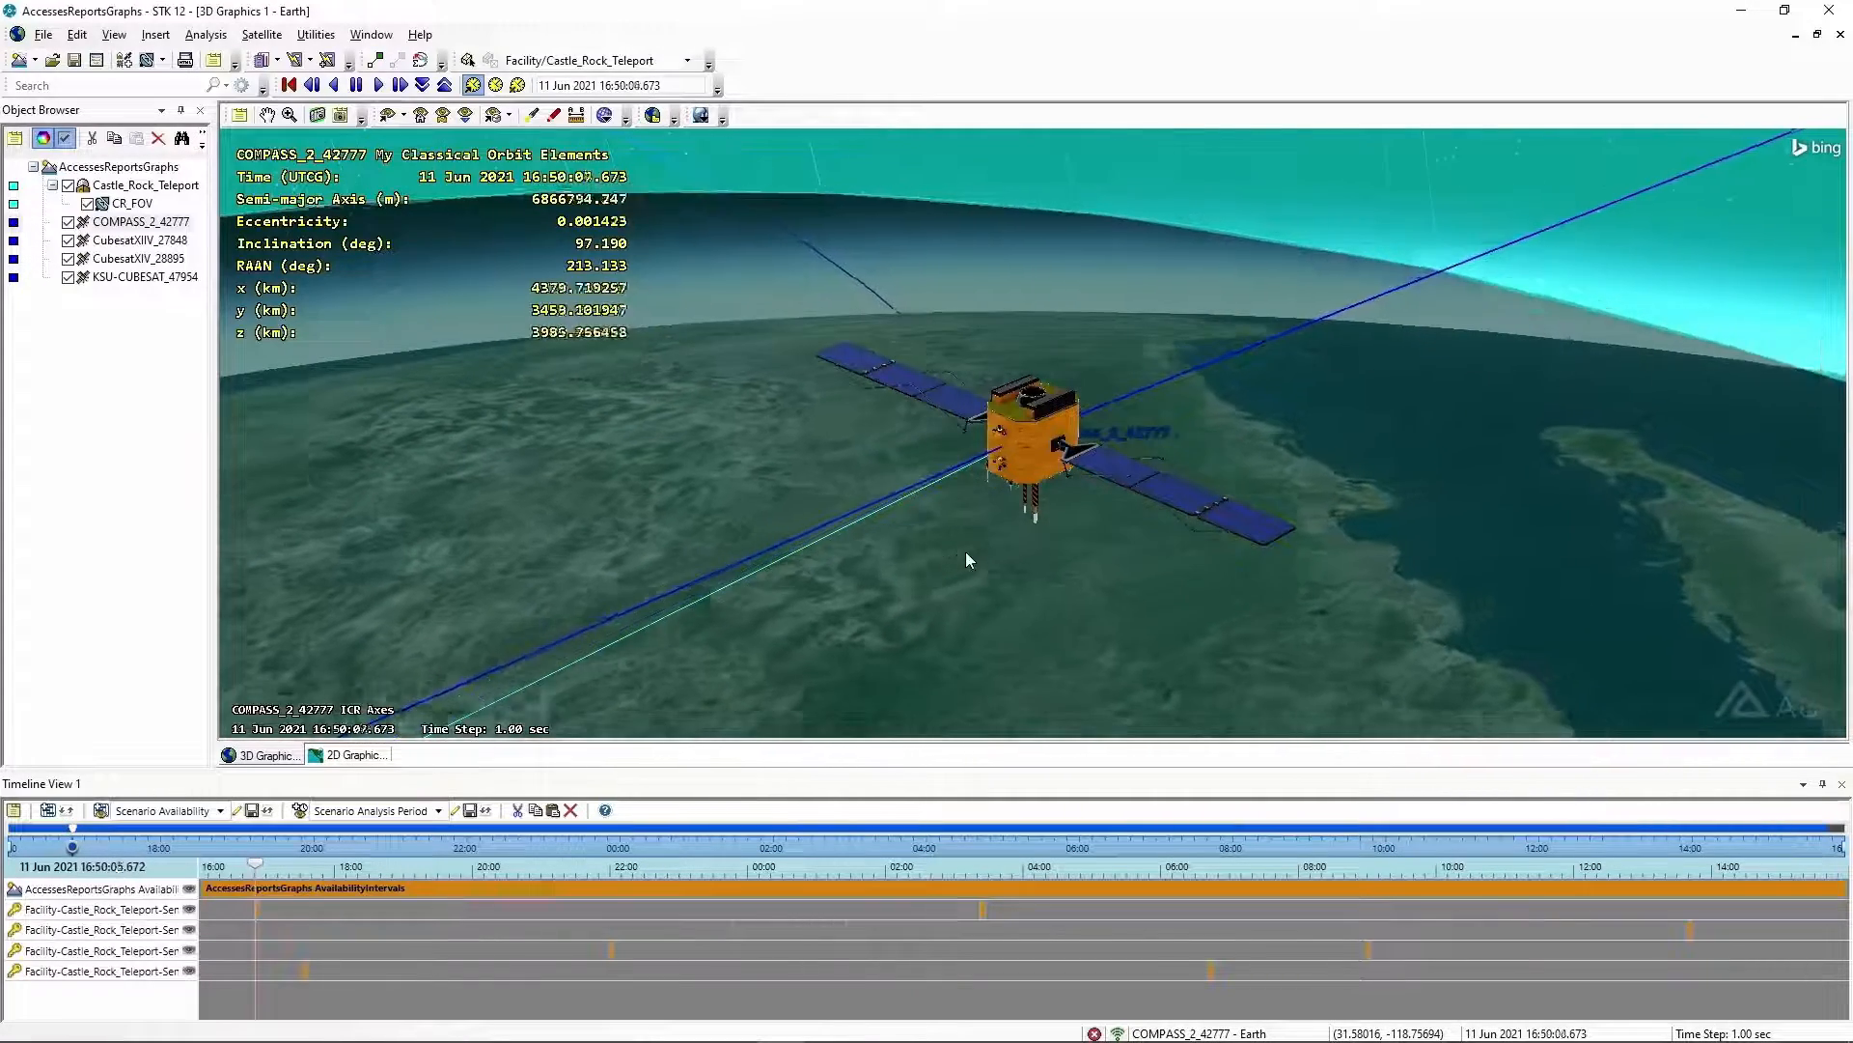
pyautogui.click(289, 85)
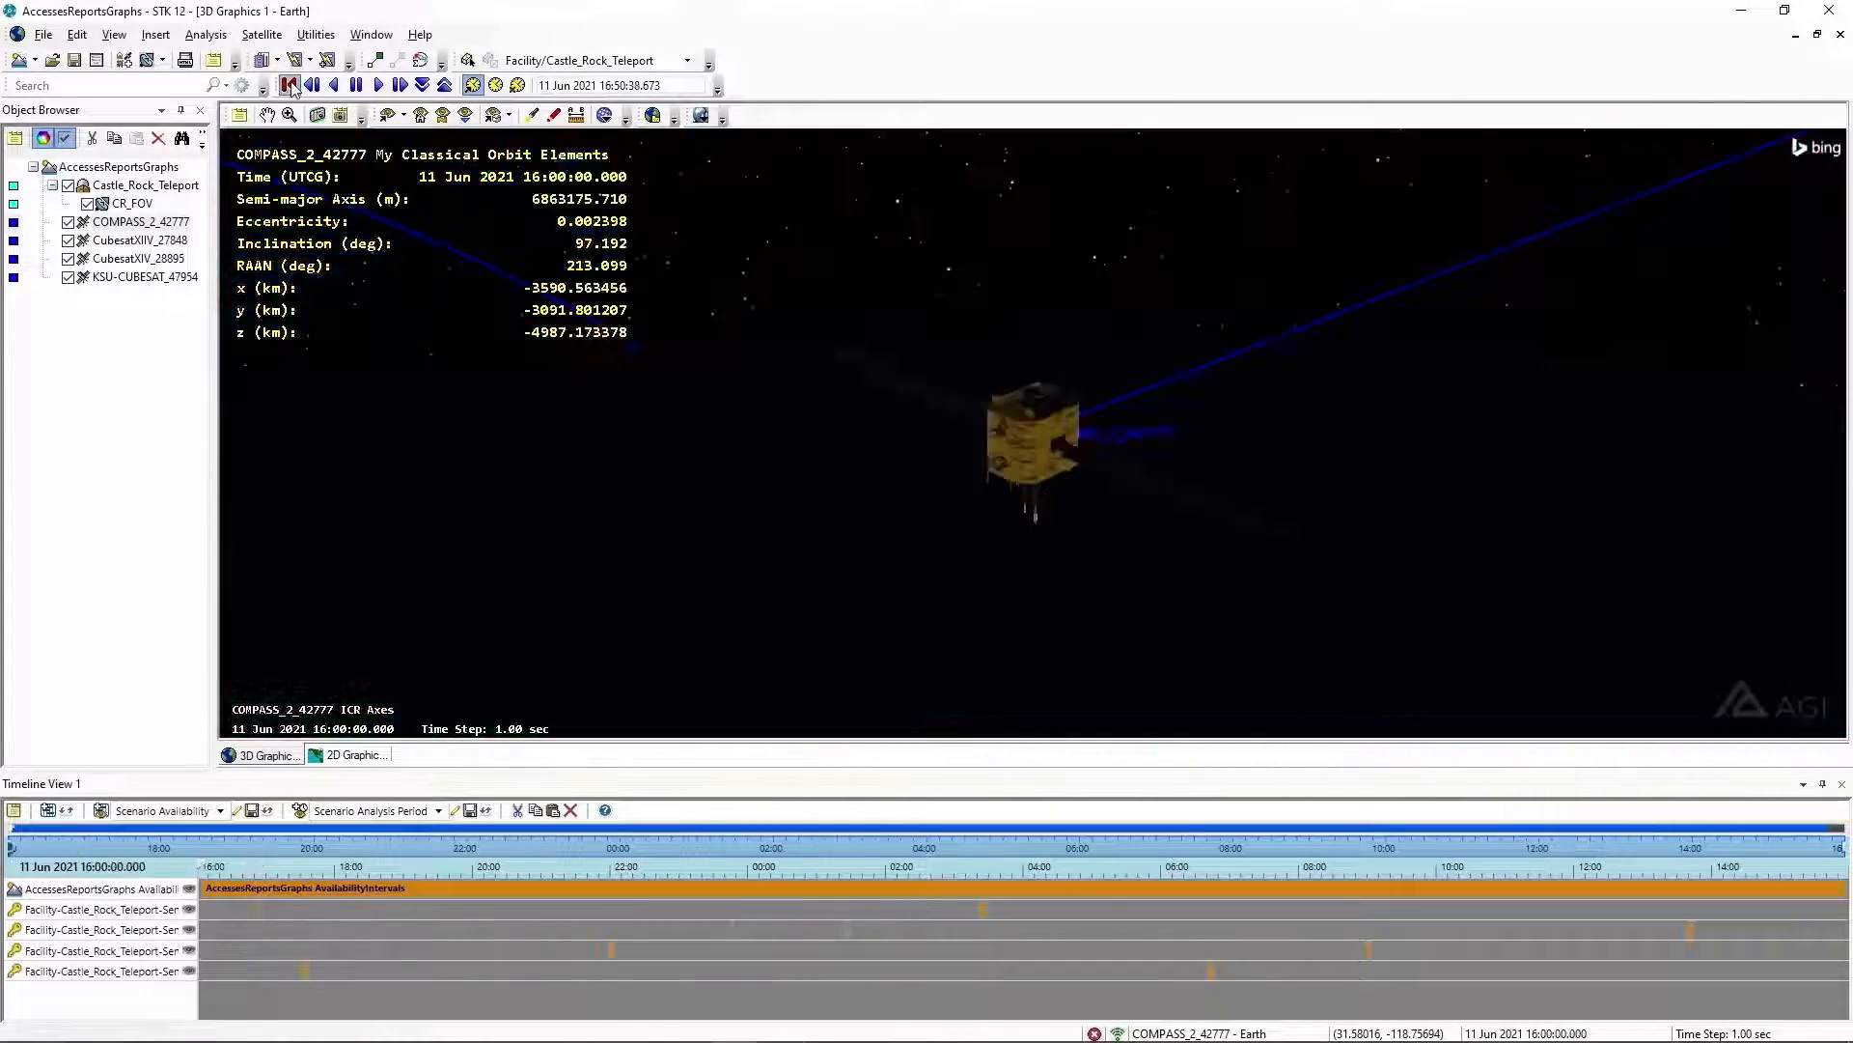